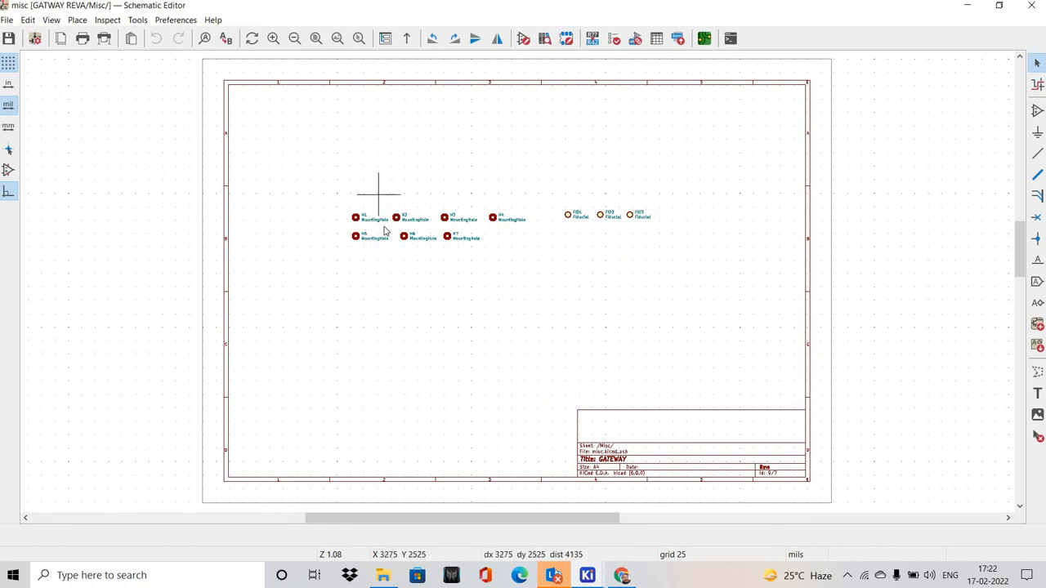
# Open the GSM sheet of the gateway schematic from the sheet hierarchy
pyautogui.click(50, 19)
pyautogui.click(90, 52)
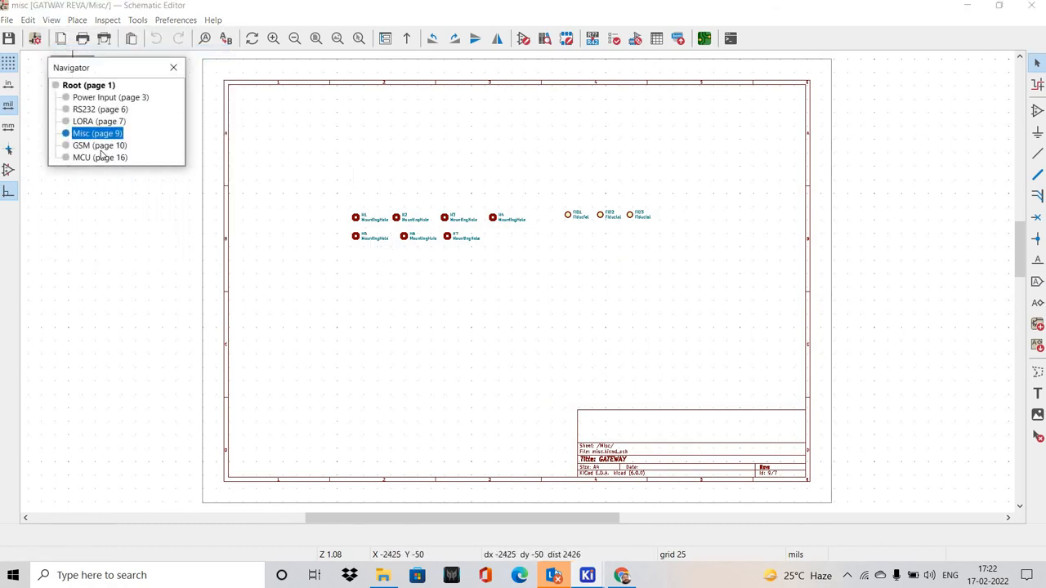
pyautogui.click(99, 146)
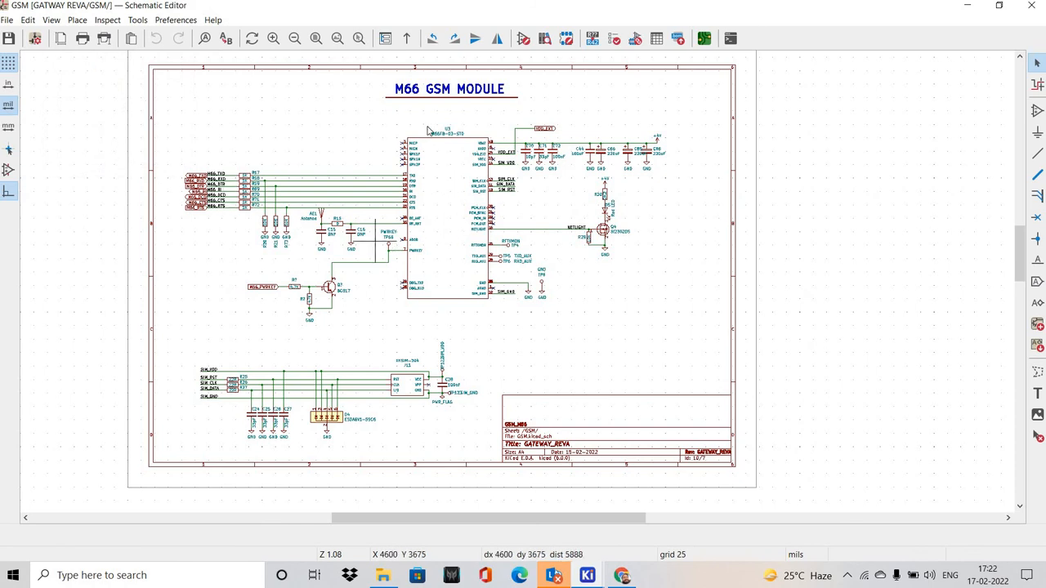
# Switch to Chrome to look through the M66 Hardware Design PDF, and return to the GSM sheet in KiCad
pyautogui.click(623, 576)
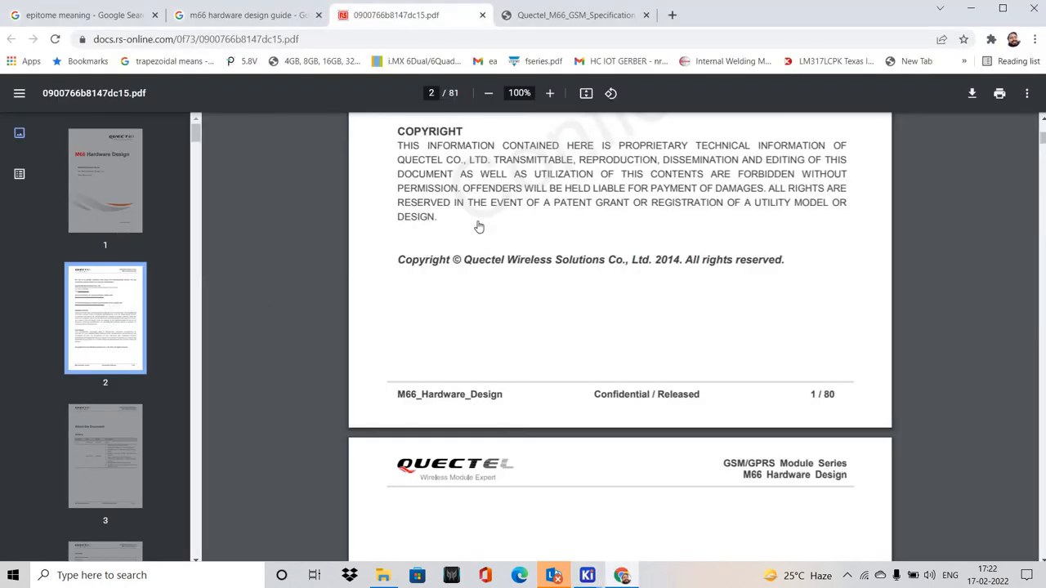
pyautogui.scroll(10, 478, 226)
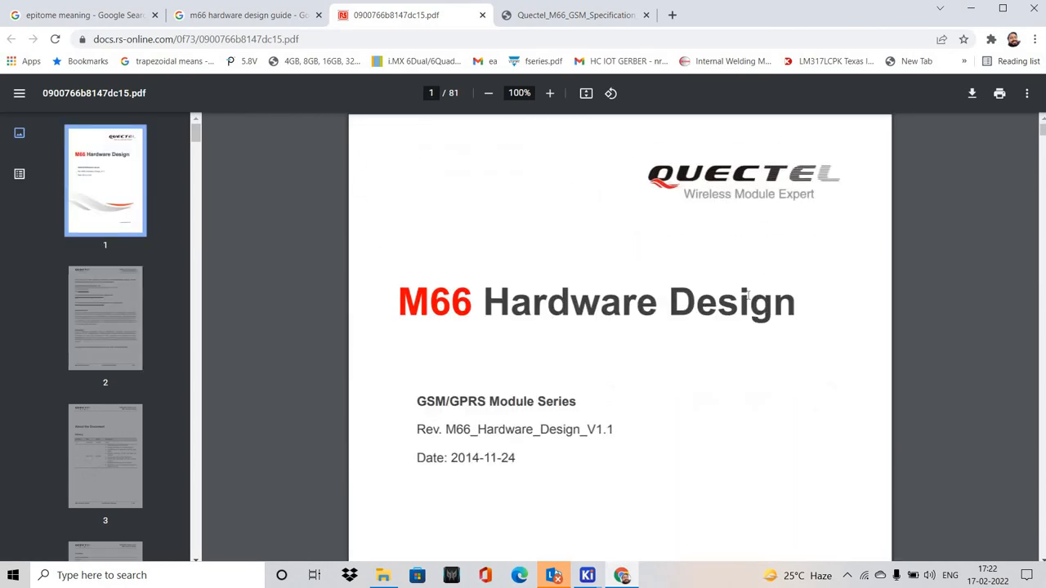
pyautogui.scroll(-20, 543, 427)
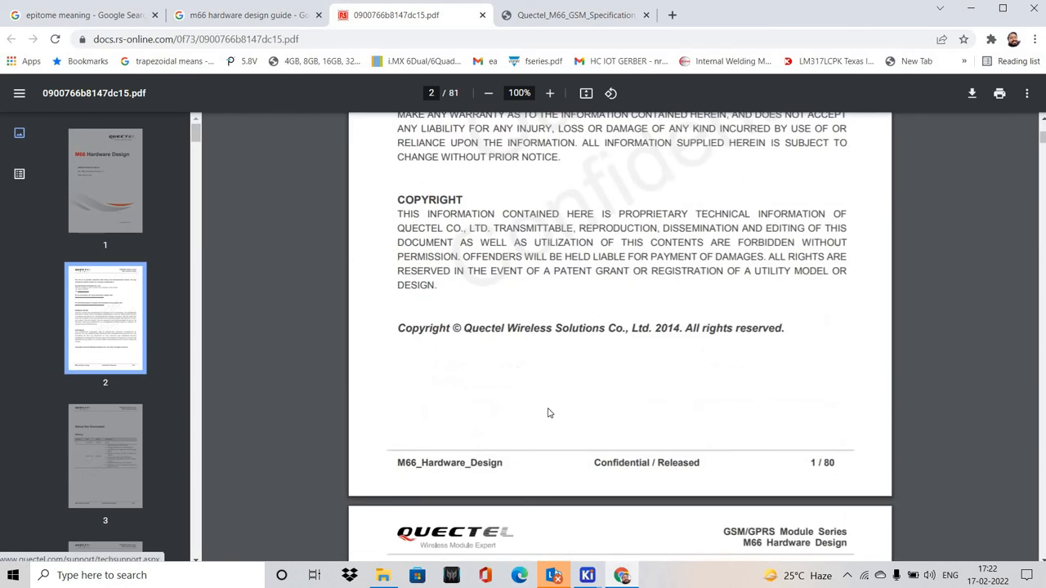
pyautogui.scroll(-15, 559, 395)
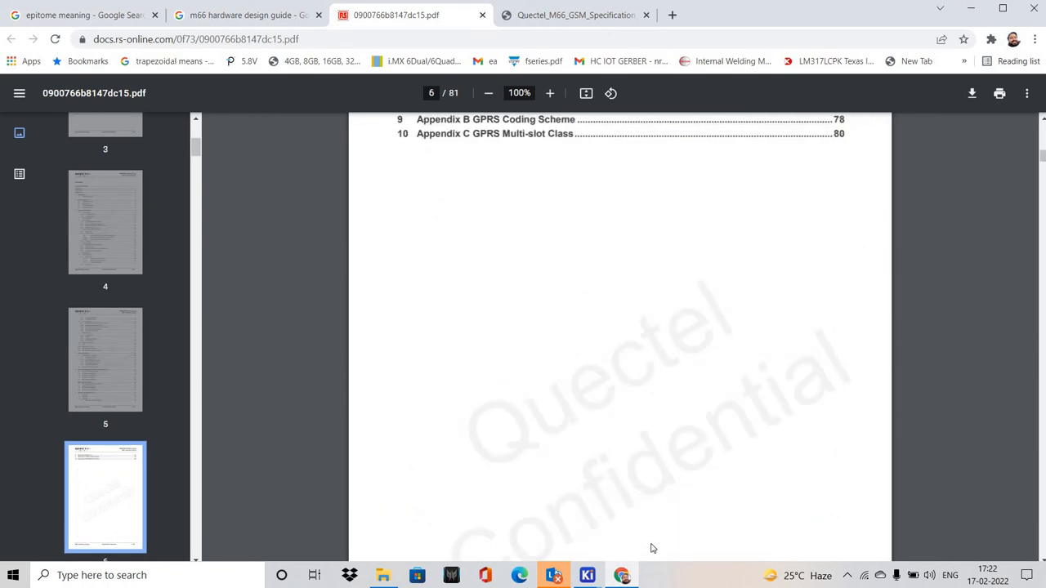
pyautogui.moveTo(588, 575)
pyautogui.click(665, 500)
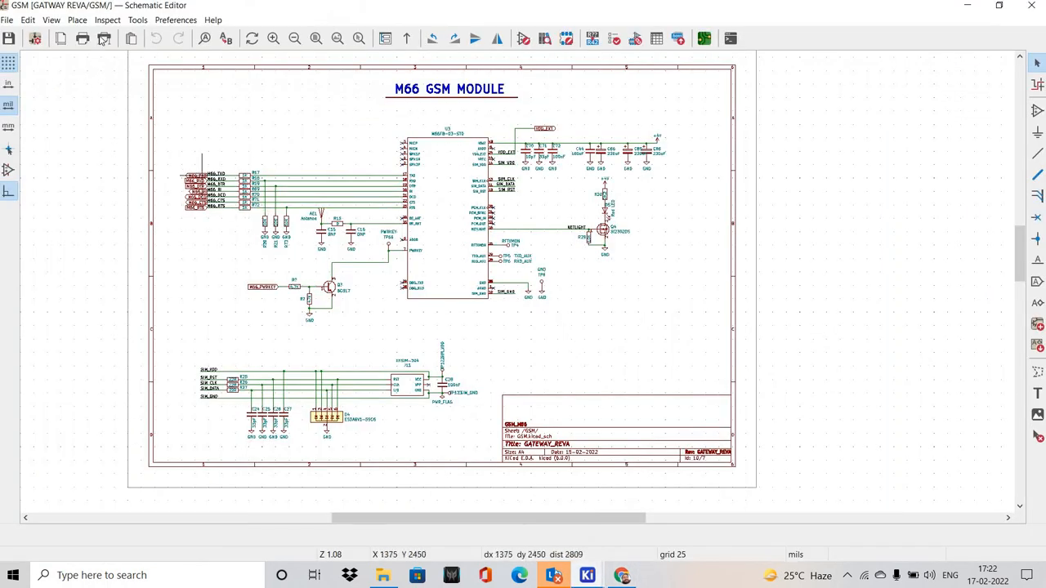
# Open the MCU sheet from the sheet hierarchy
pyautogui.click(51, 20)
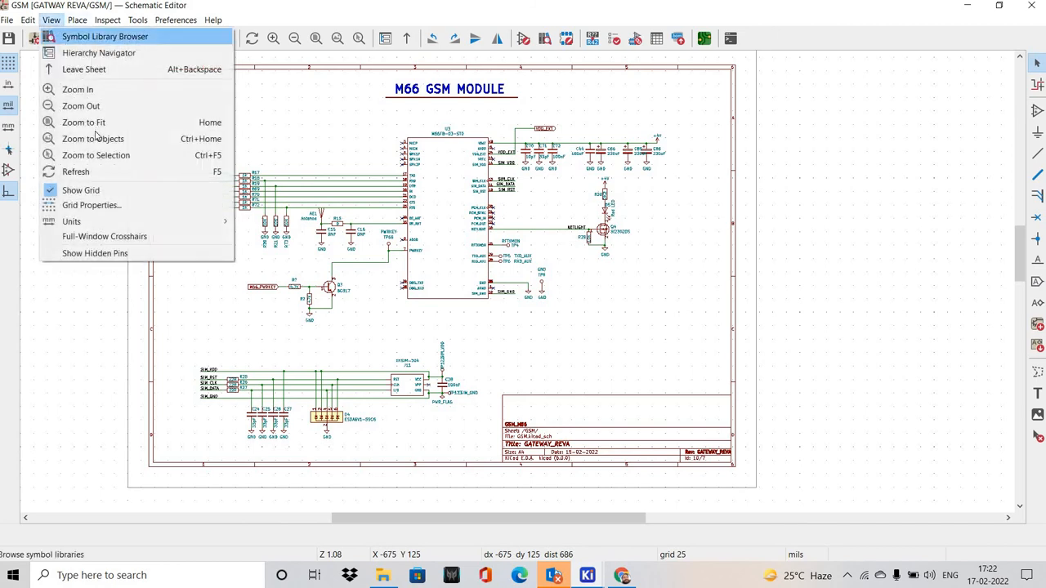
pyautogui.click(99, 52)
pyautogui.click(96, 157)
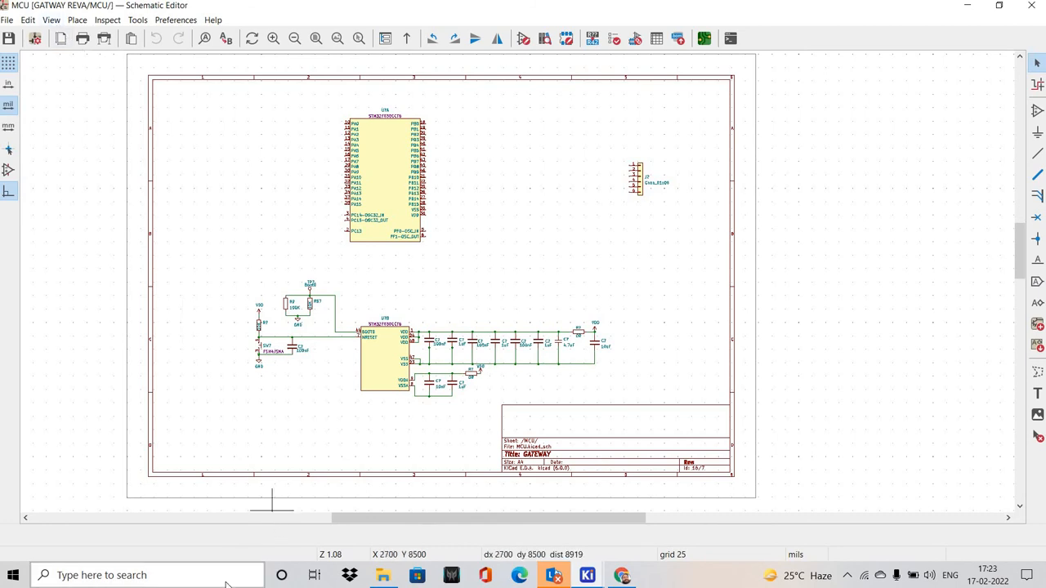
# Launch STM32CubeMX and create a new project for the STM32F030CC microcontroller
pyautogui.click(226, 577)
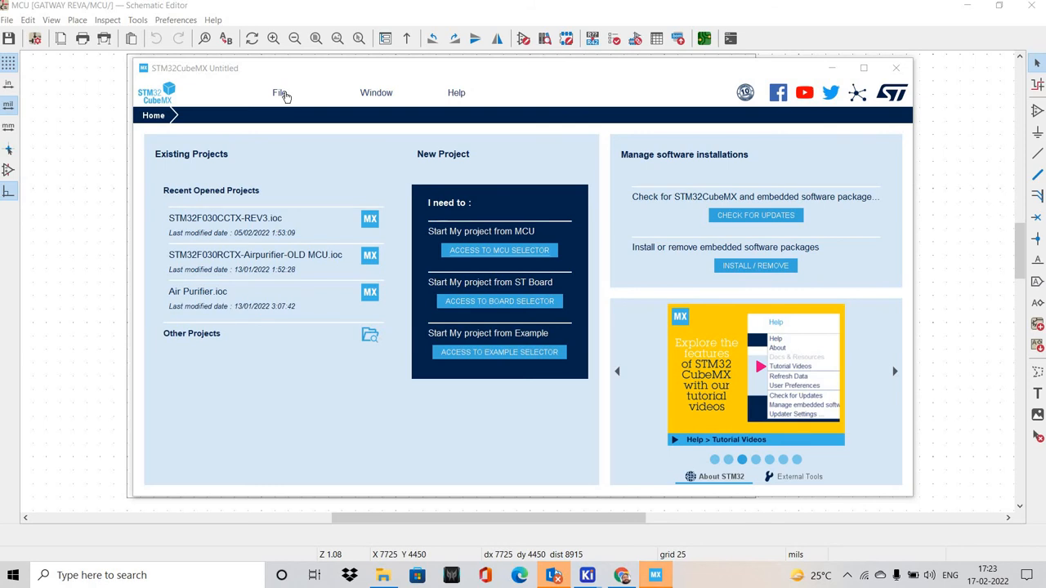
pyautogui.click(280, 93)
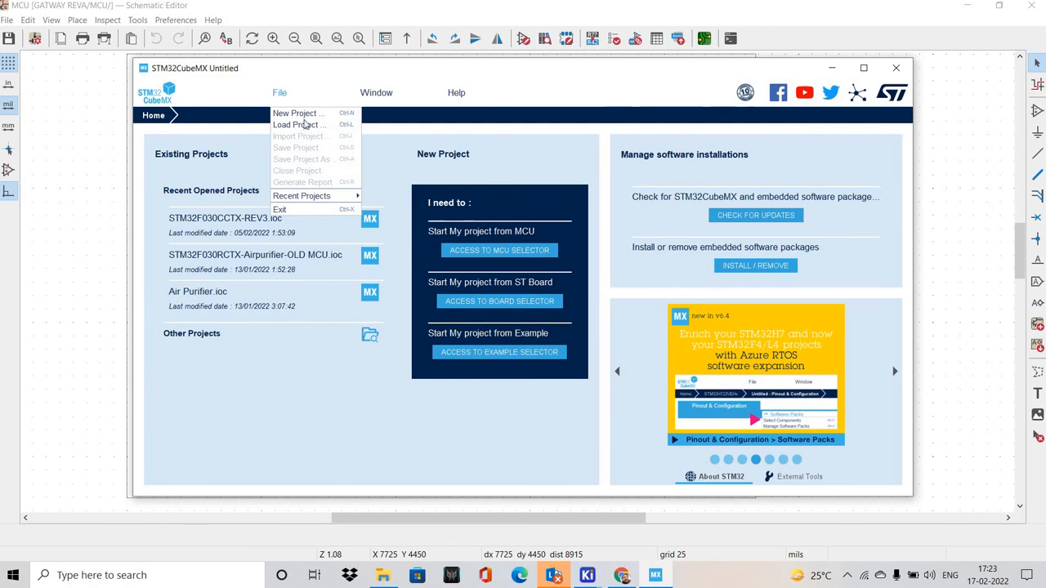
pyautogui.click(295, 113)
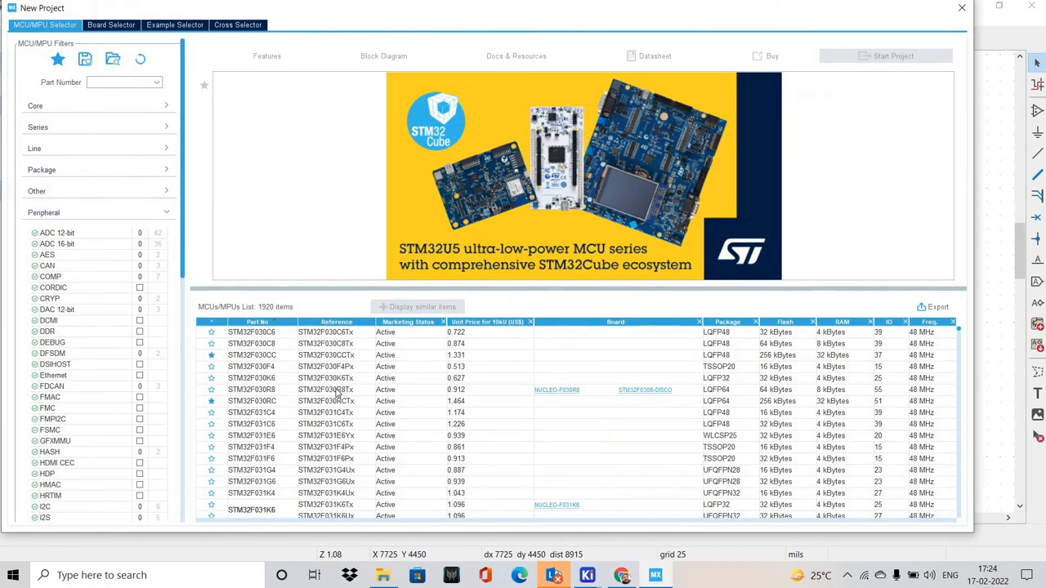
pyautogui.click(261, 356)
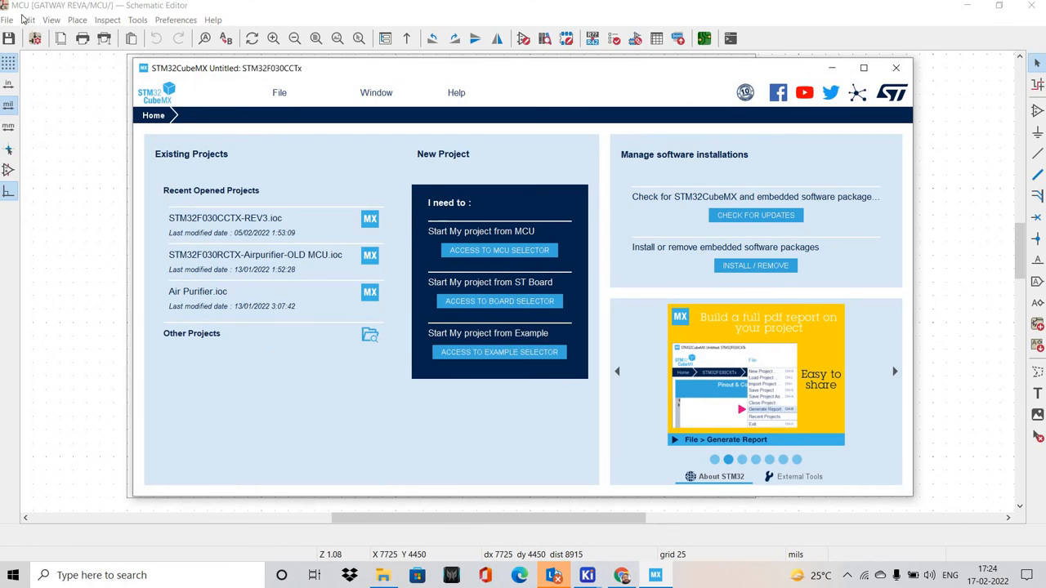
# Switch back to the KiCad schematic and open the Power Input sheet
pyautogui.click(25, 18)
pyautogui.click(50, 20)
pyautogui.click(86, 51)
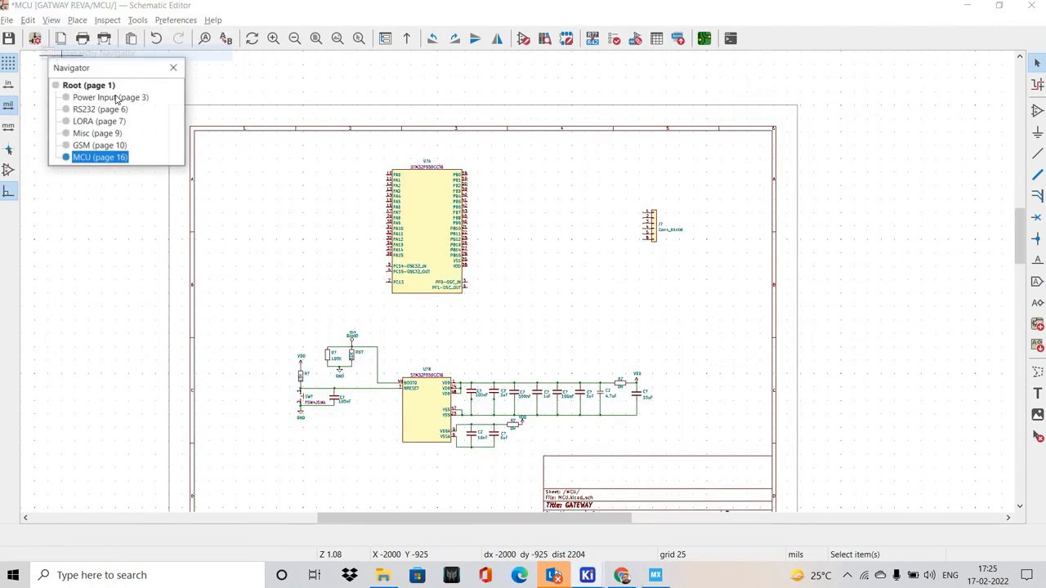
pyautogui.click(110, 97)
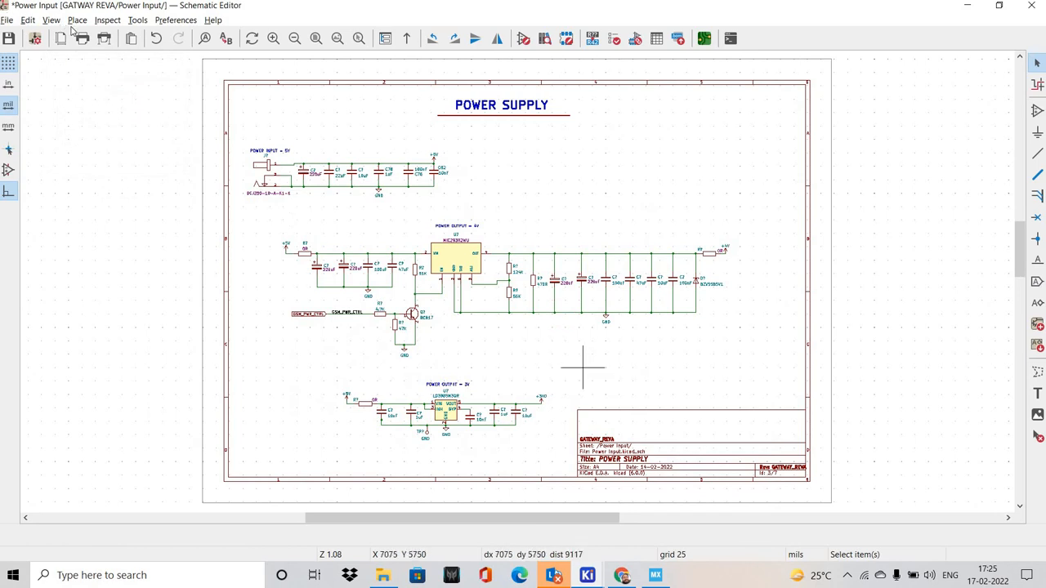
# Open the RS232 sheet and examine the transceiver circuit and its UART signals
pyautogui.click(51, 20)
pyautogui.click(85, 52)
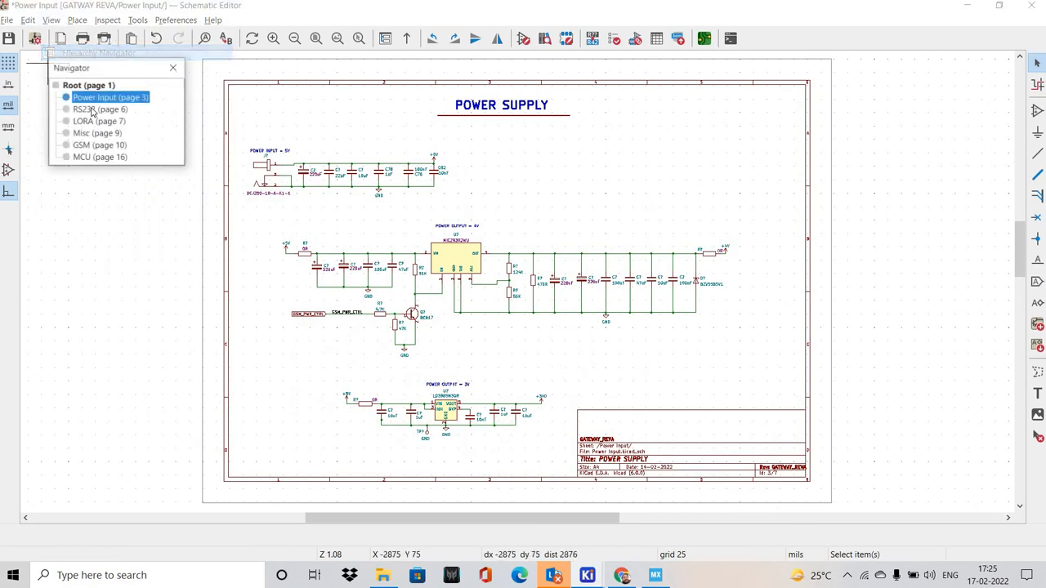
pyautogui.click(92, 111)
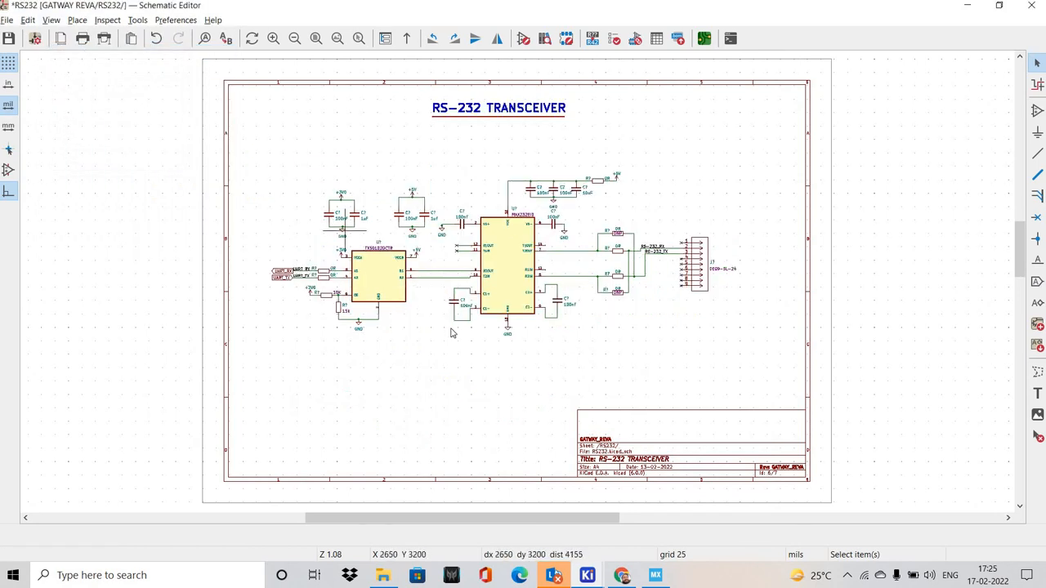
pyautogui.scroll(2, 493, 285)
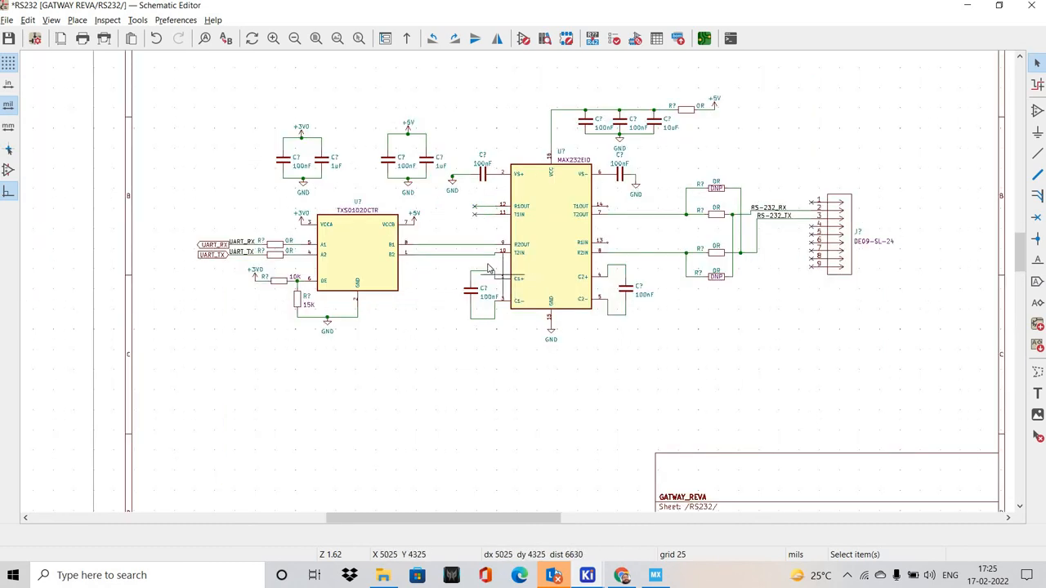
pyautogui.moveTo(500, 208); pyautogui.dragTo(468, 261, button='middle')
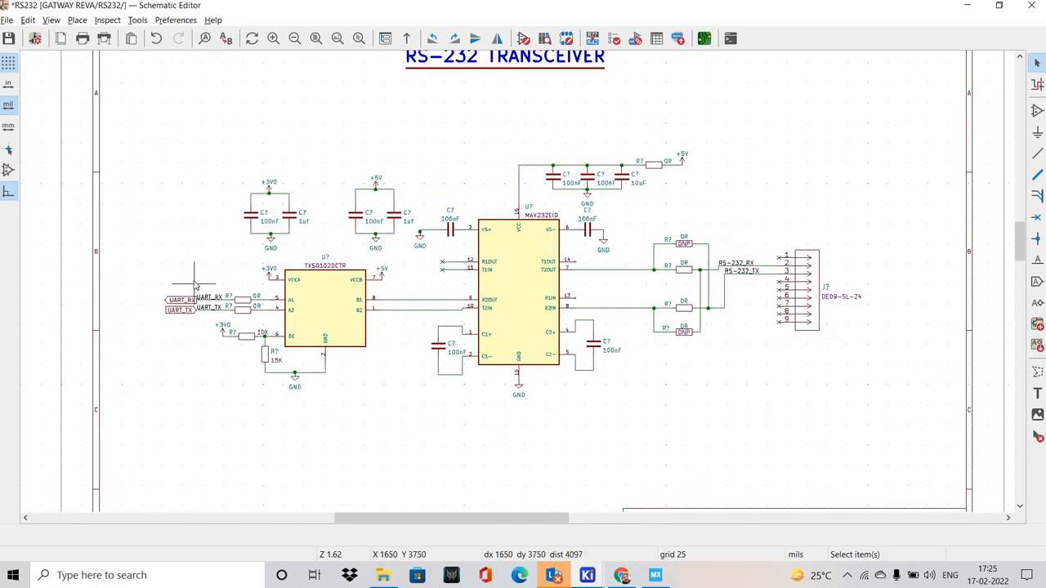
# Switch to STM32CubeMX and set the USART1 mode to Asynchronous
pyautogui.click(655, 576)
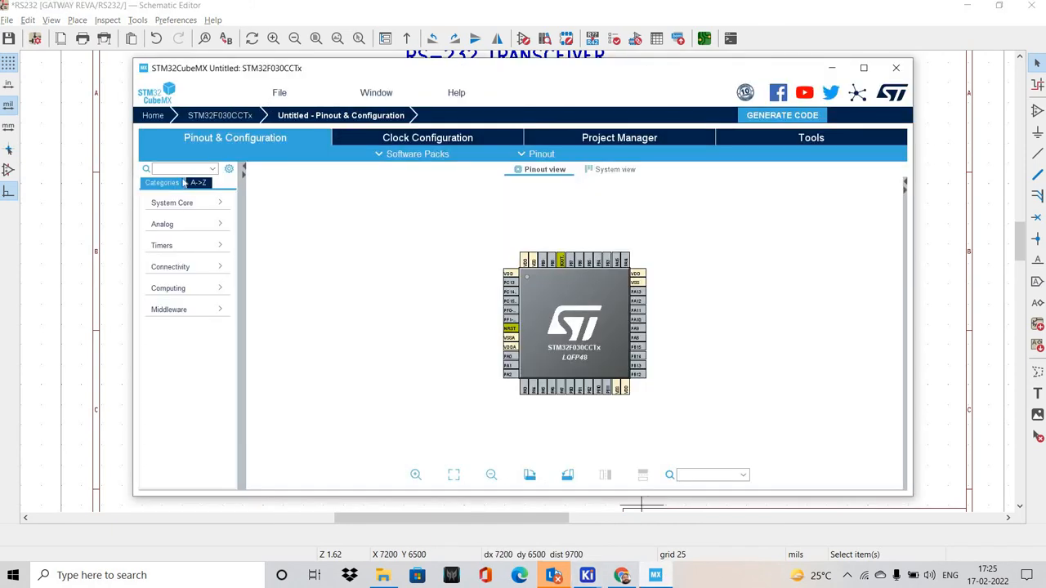
pyautogui.click(190, 270)
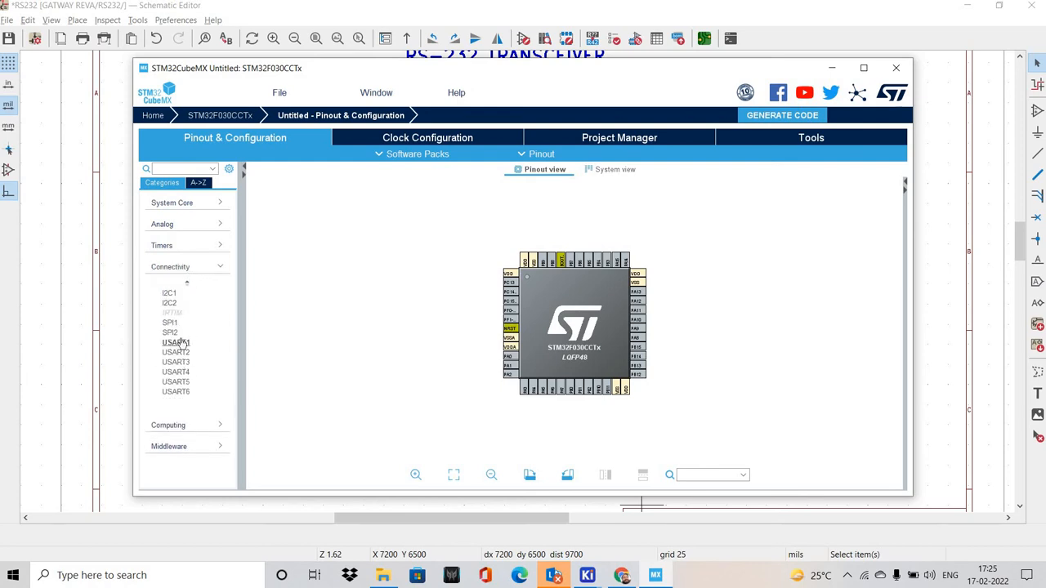
pyautogui.click(176, 342)
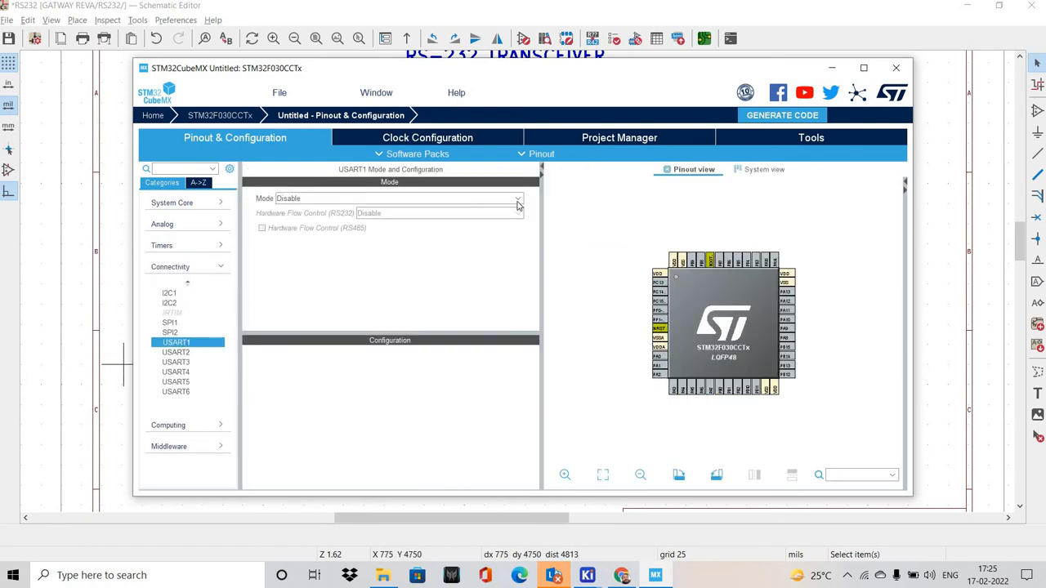
pyautogui.click(465, 198)
pyautogui.click(460, 223)
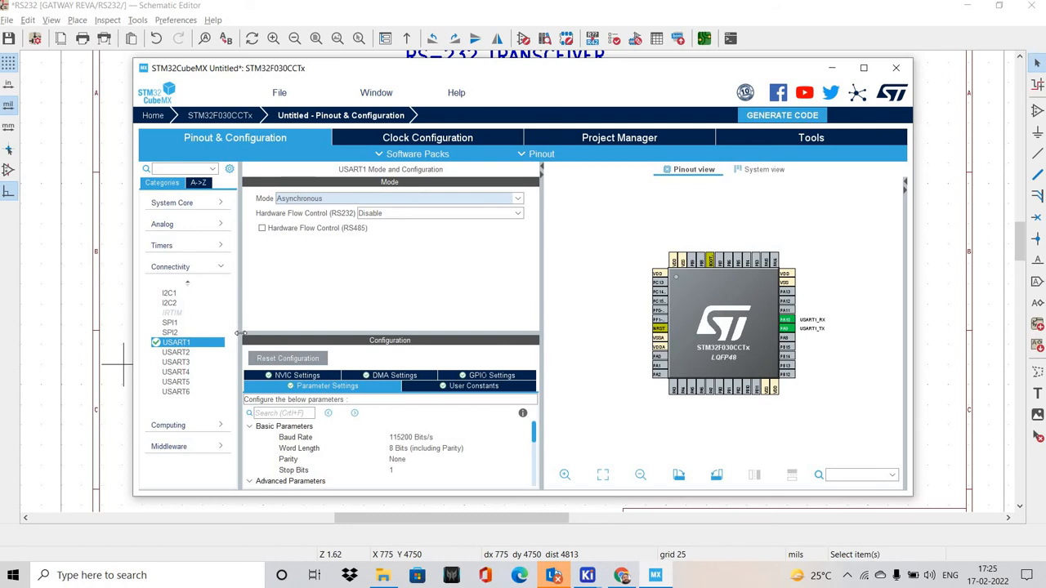
# Return to the KiCad schematic, open the LORA sheet, and examine the SPI and control signals of the RA-01H module
pyautogui.moveTo(581, 576)
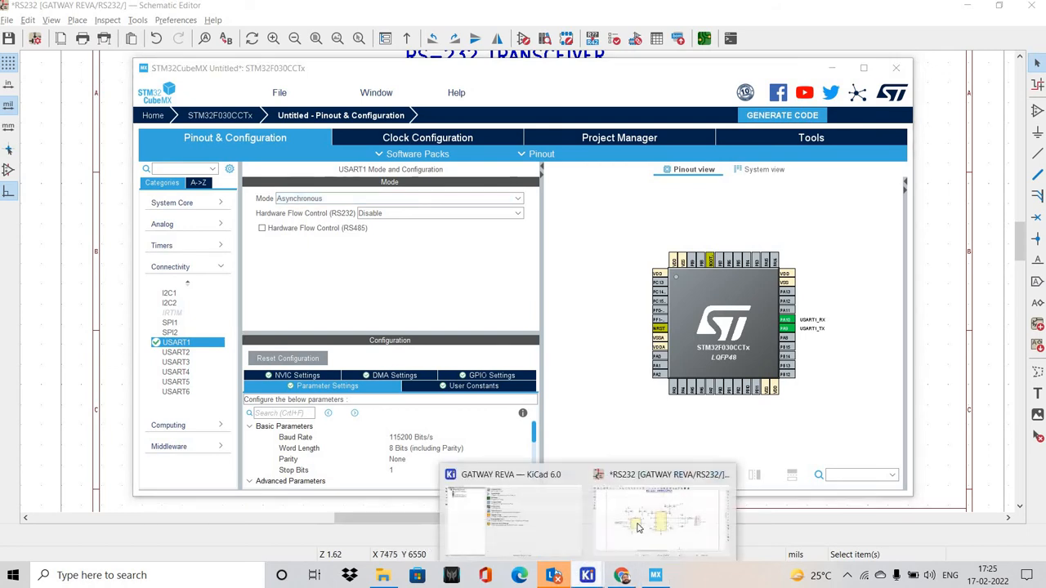
pyautogui.click(710, 551)
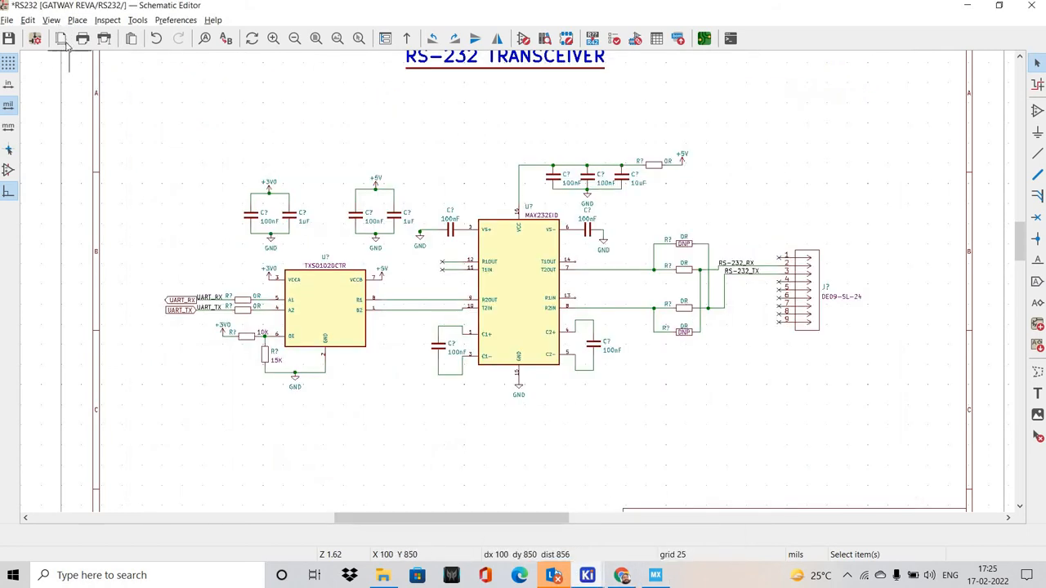
pyautogui.click(51, 20)
pyautogui.click(98, 52)
pyautogui.click(91, 120)
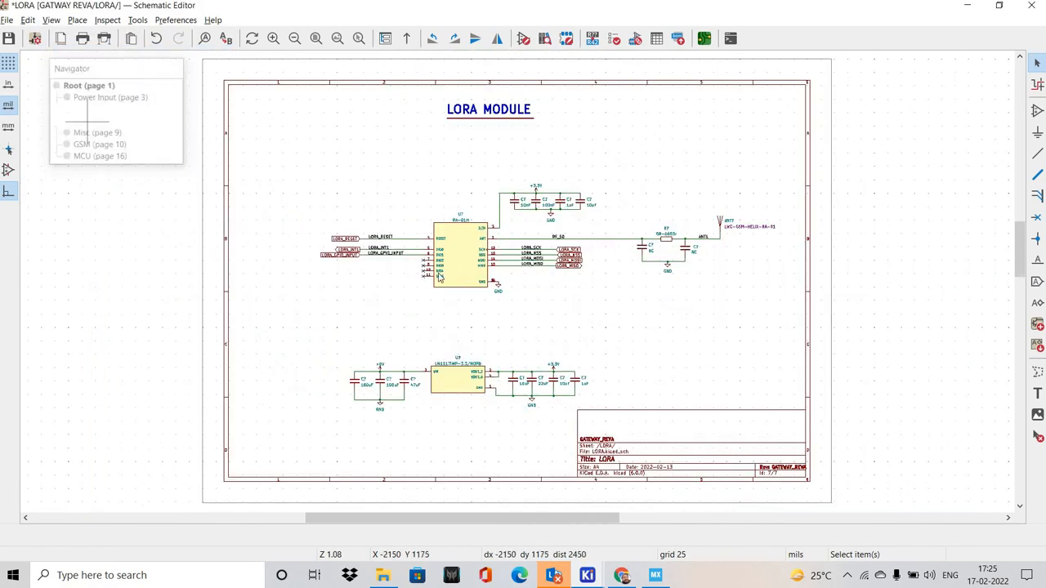
pyautogui.scroll(3, 421, 280)
pyautogui.moveTo(420, 280); pyautogui.dragTo(300, 270, button='middle')
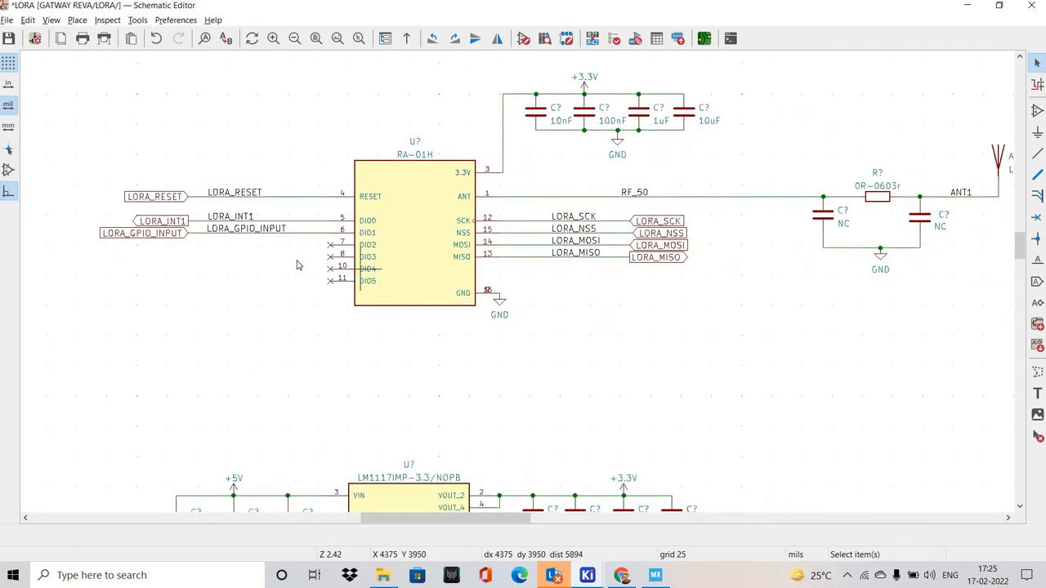
pyautogui.keyDown('shift'); pyautogui.scroll(-1, 381, 262); pyautogui.keyUp('shift')
pyautogui.scroll(-3, 381, 256)
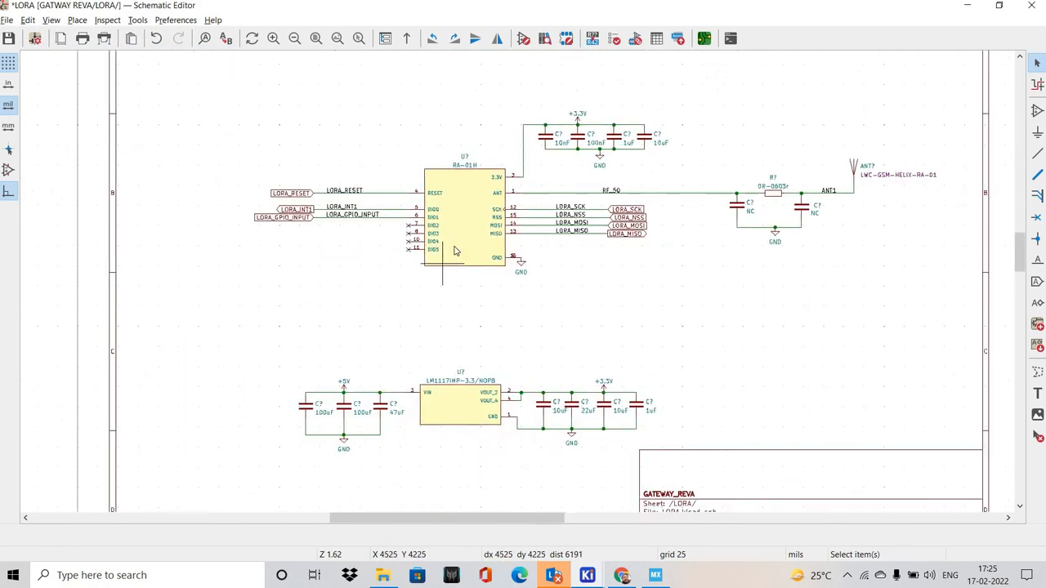
pyautogui.moveTo(454, 245); pyautogui.dragTo(416, 271, button='middle')
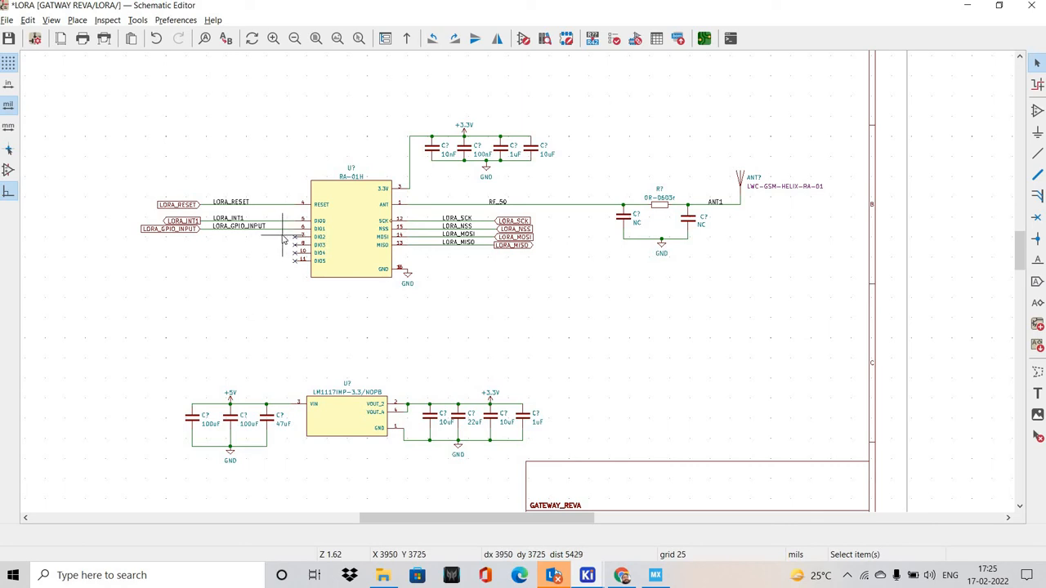
# In STM32CubeMX, configure SPI1 as Full-Duplex Master with Hardware NSS Output Signal, and switch back to the LORA sheet in KiCad
pyautogui.hotkey('alt', 'Tab')
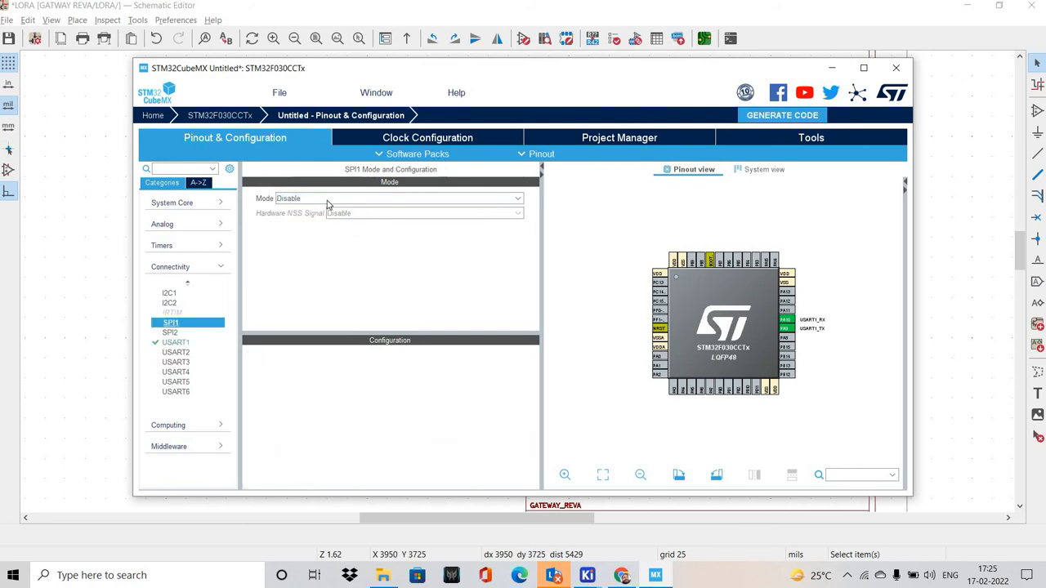
pyautogui.click(327, 201)
pyautogui.click(303, 223)
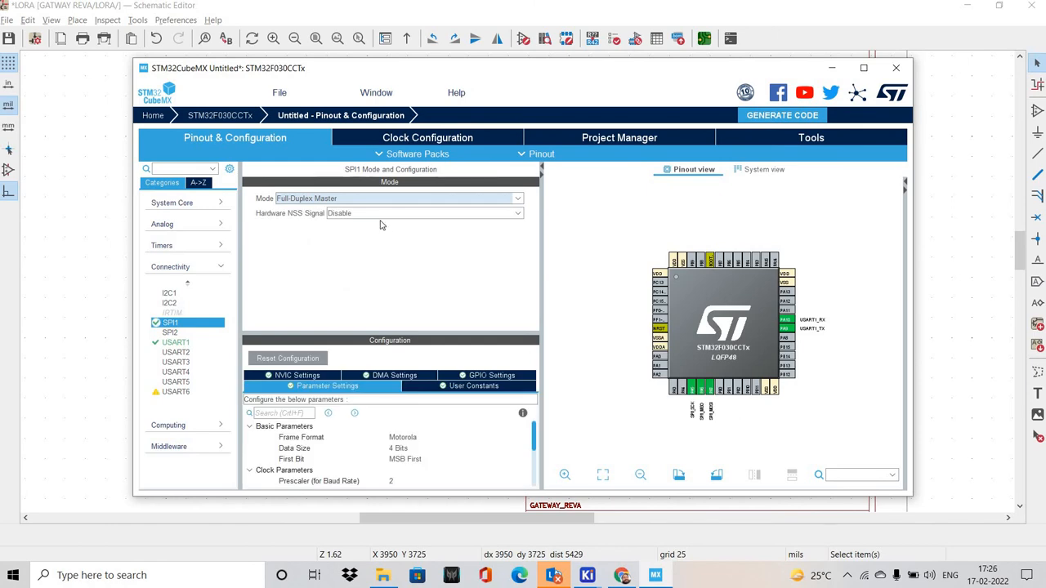
pyautogui.click(366, 215)
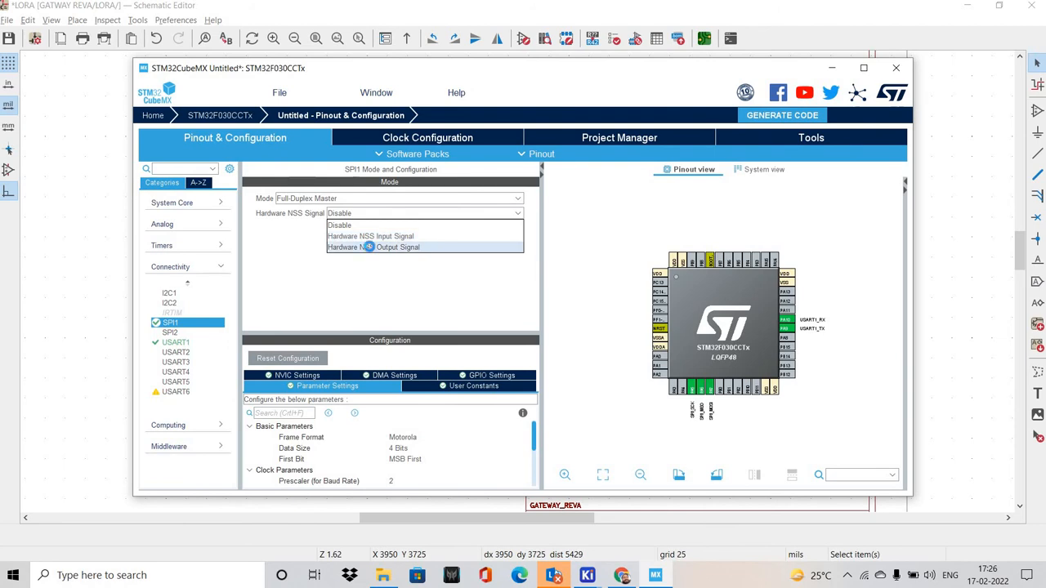
pyautogui.click(372, 246)
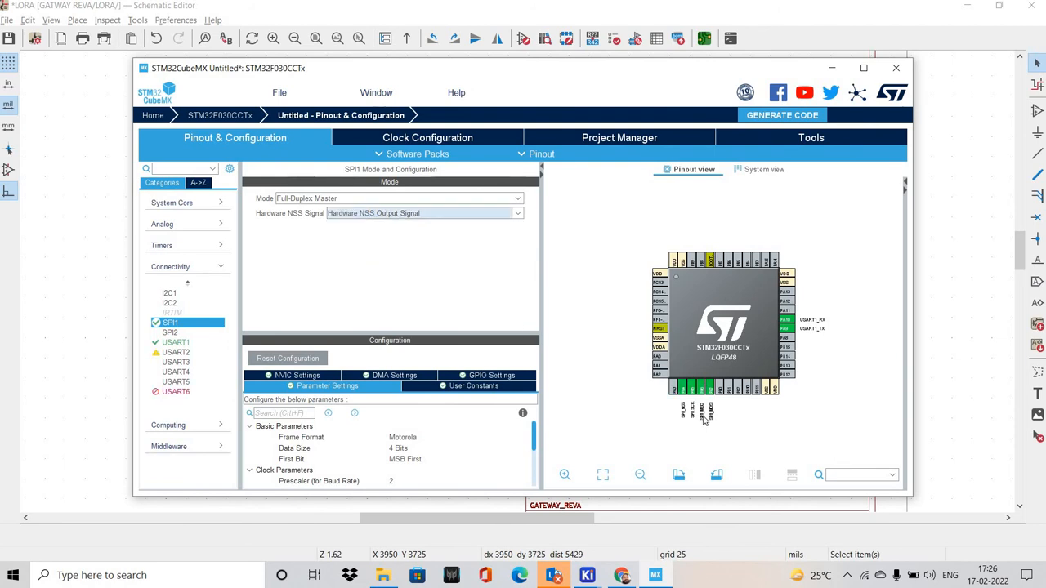
pyautogui.scroll(1, 704, 419)
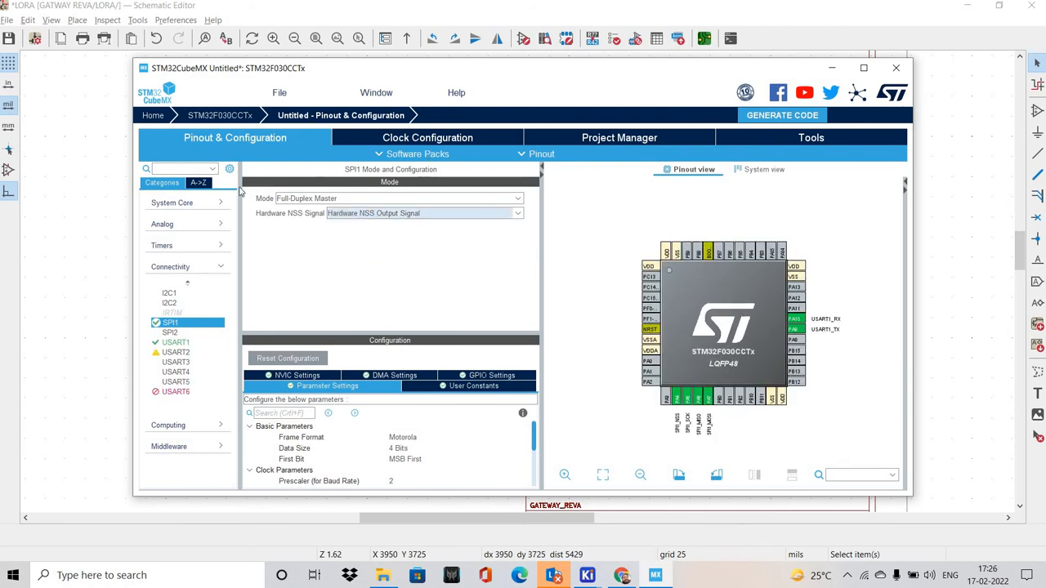
pyautogui.hotkey('alt', 'Tab')
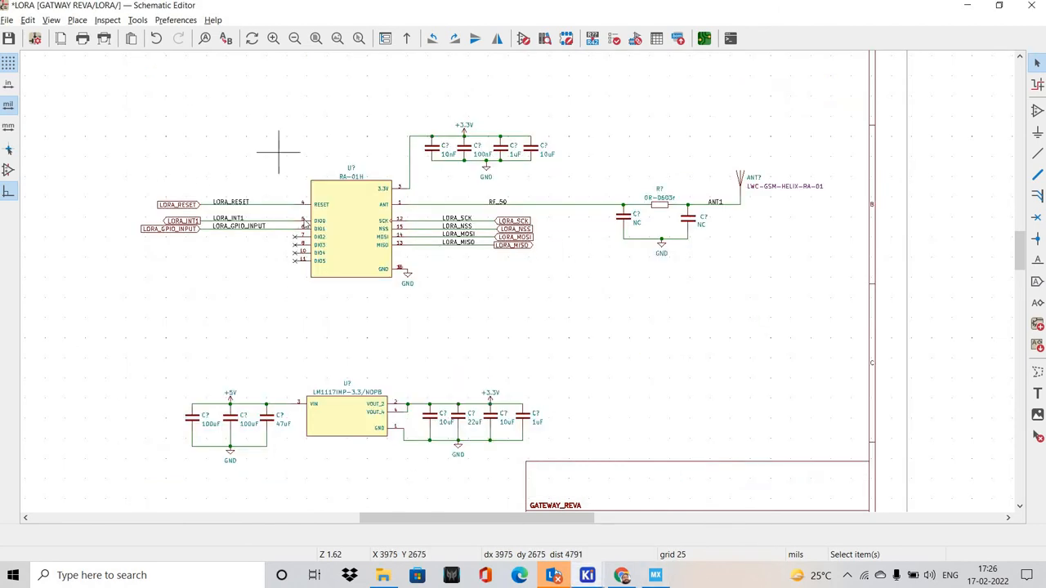
# Open the GSM sheet and examine the UART and control signals of the M66 module
pyautogui.click(50, 20)
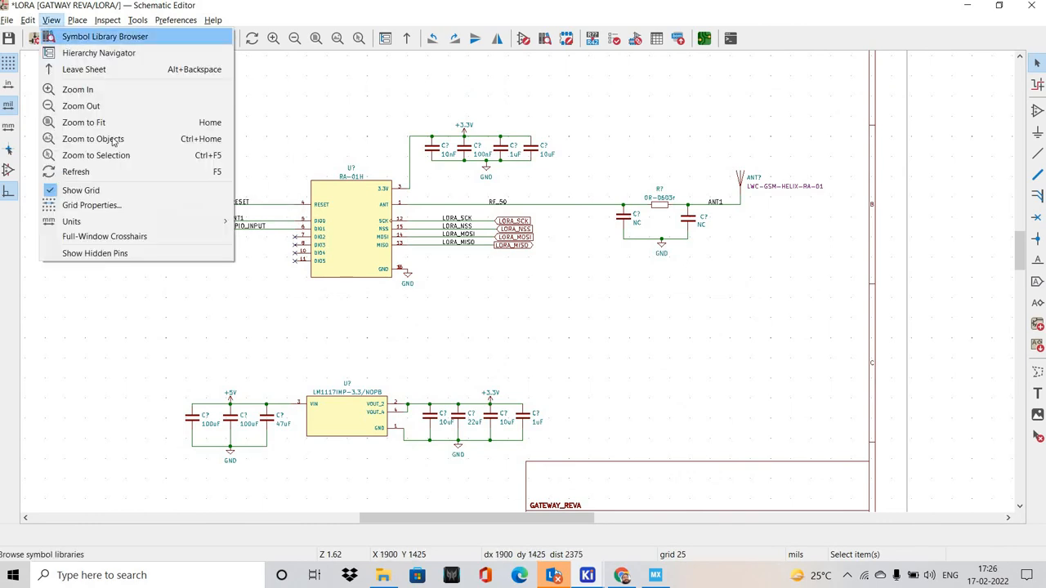
pyautogui.press('Down')
pyautogui.press('Return')
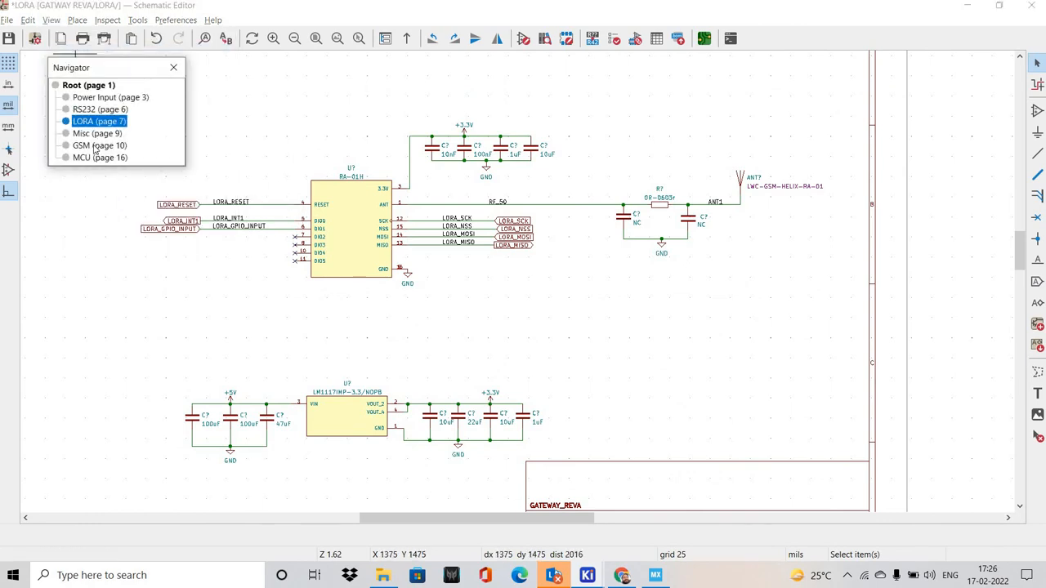
pyautogui.click(119, 147)
pyautogui.scroll(2, 243, 192)
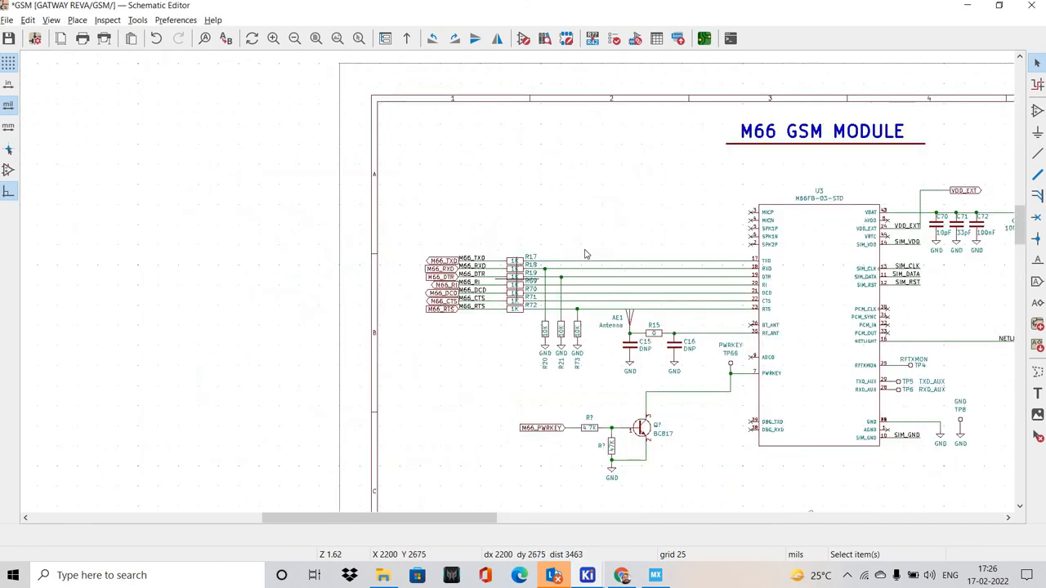
pyautogui.moveTo(623, 291); pyautogui.dragTo(467, 234, button='middle')
pyautogui.moveTo(572, 246); pyautogui.dragTo(472, 231, button='middle')
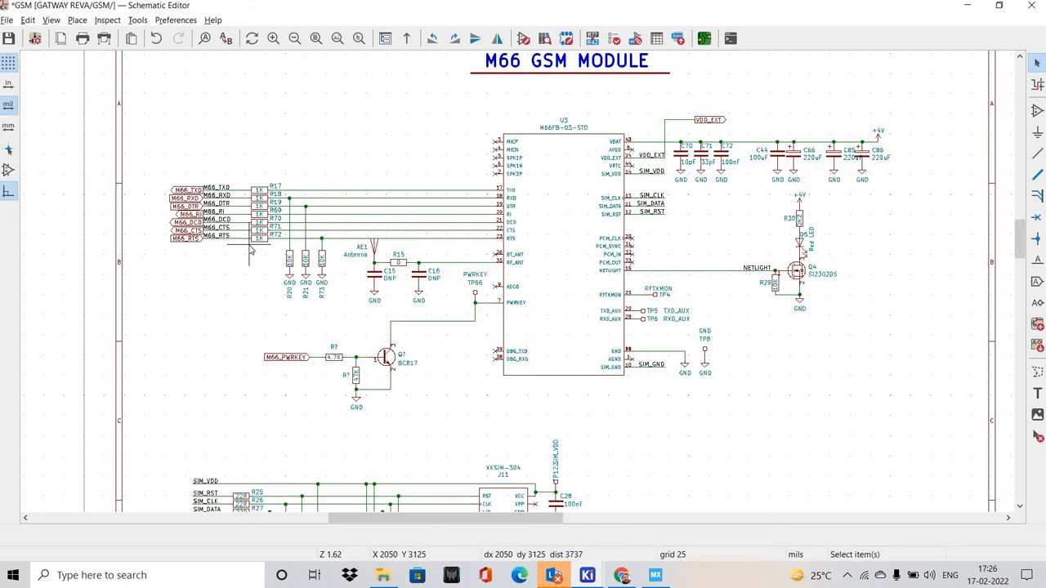
# Switch to STM32CubeMX and set USART3 to Asynchronous mode with CTS/RTS hardware flow control
pyautogui.hotkey('alt', 'Tab')
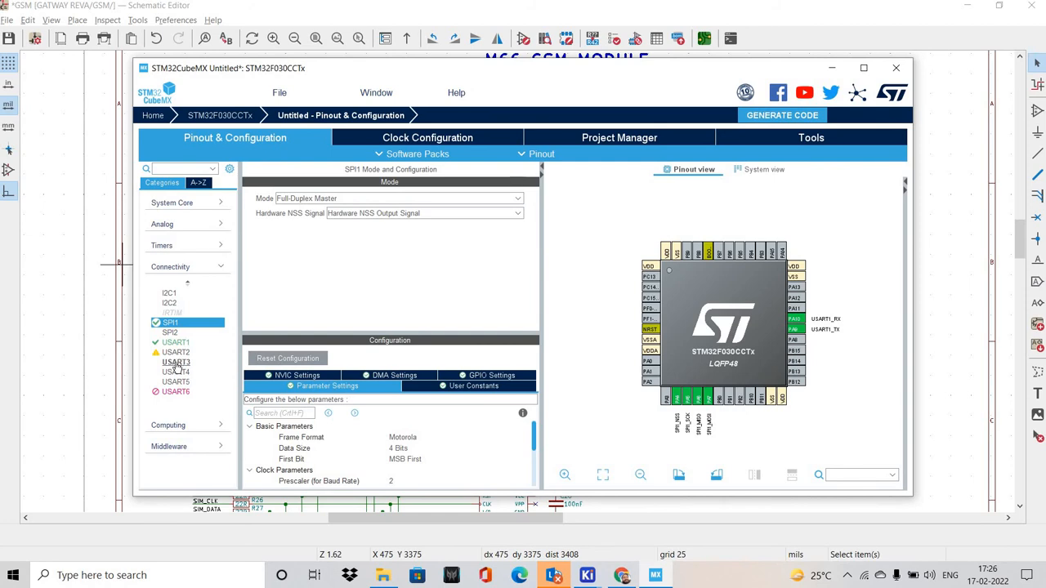
pyautogui.click(300, 202)
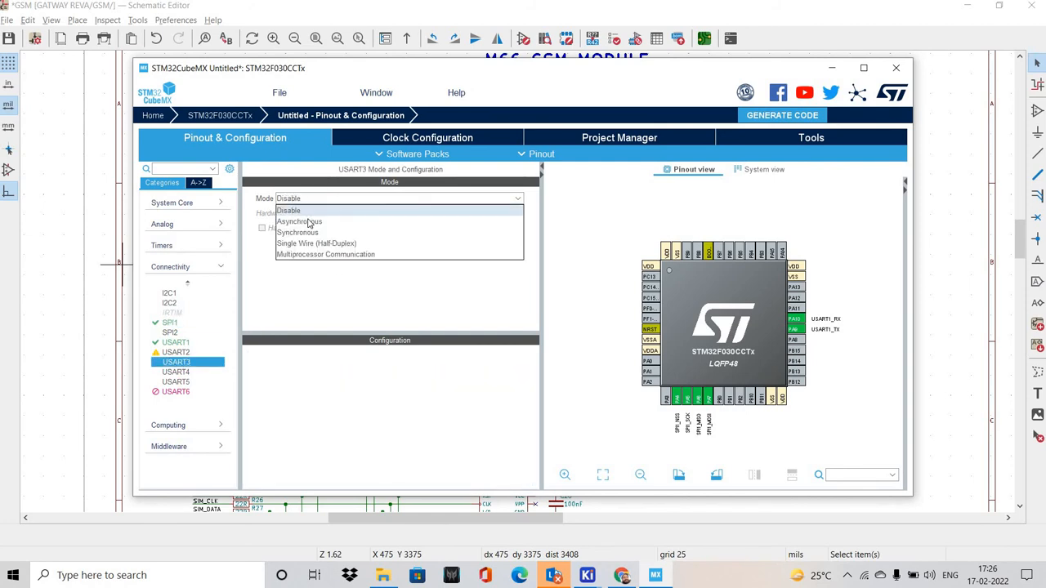
pyautogui.click(384, 223)
pyautogui.click(387, 213)
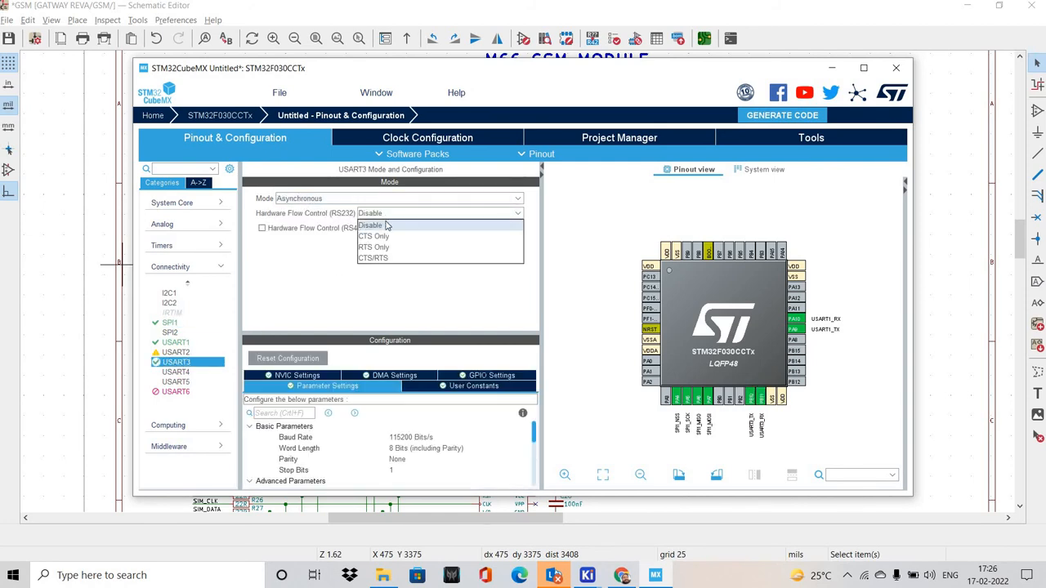
pyautogui.click(381, 258)
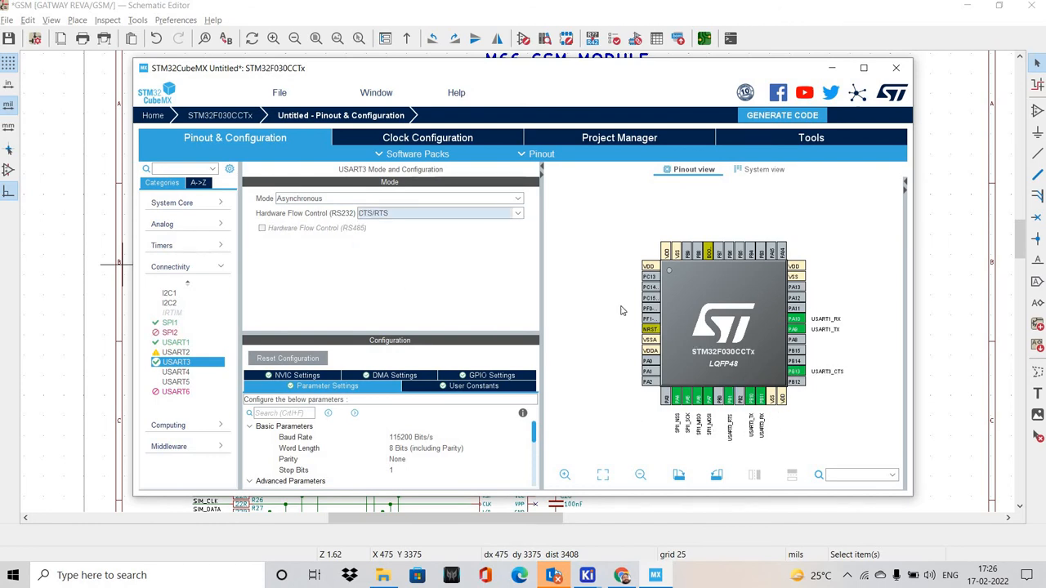
# Check the remaining circuits on the GSM sheet in KiCad and examine the assigned pins in the STM32CubeMX pinout view
pyautogui.hotkey('alt', 'Tab')
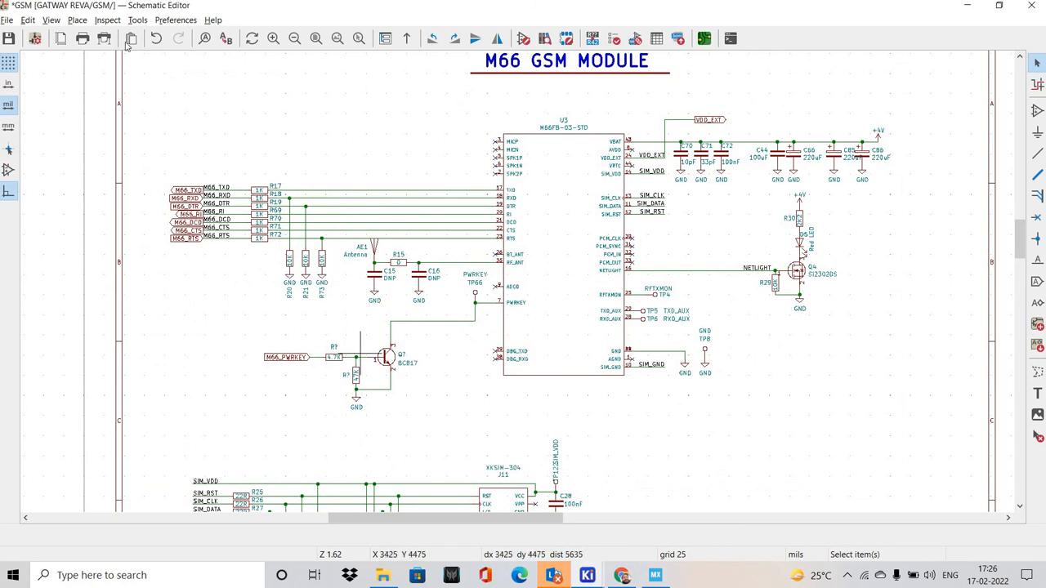
pyautogui.keyDown('shift'); pyautogui.scroll(-2, 361, 349); pyautogui.keyUp('shift')
pyautogui.click(50, 20)
pyautogui.click(82, 52)
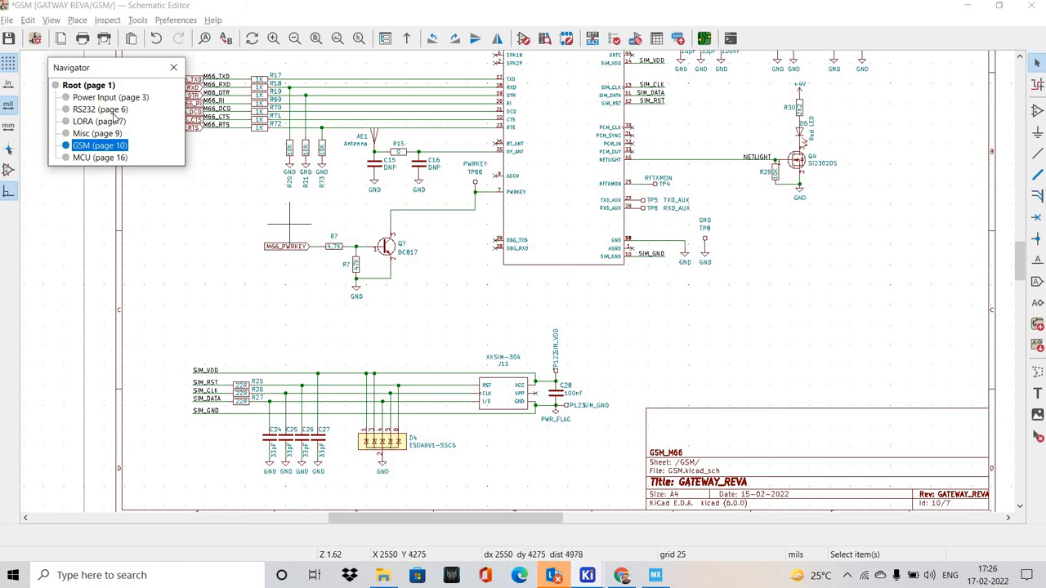
pyautogui.click(656, 575)
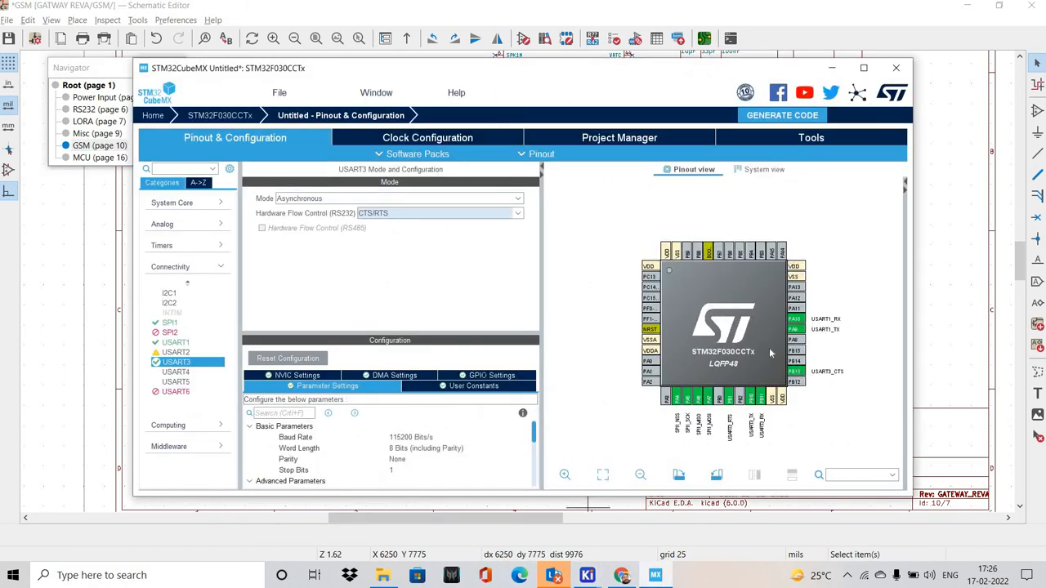
pyautogui.scroll(1, 768, 344)
pyautogui.moveTo(768, 344); pyautogui.dragTo(766, 278)
pyautogui.scroll(1, 756, 310)
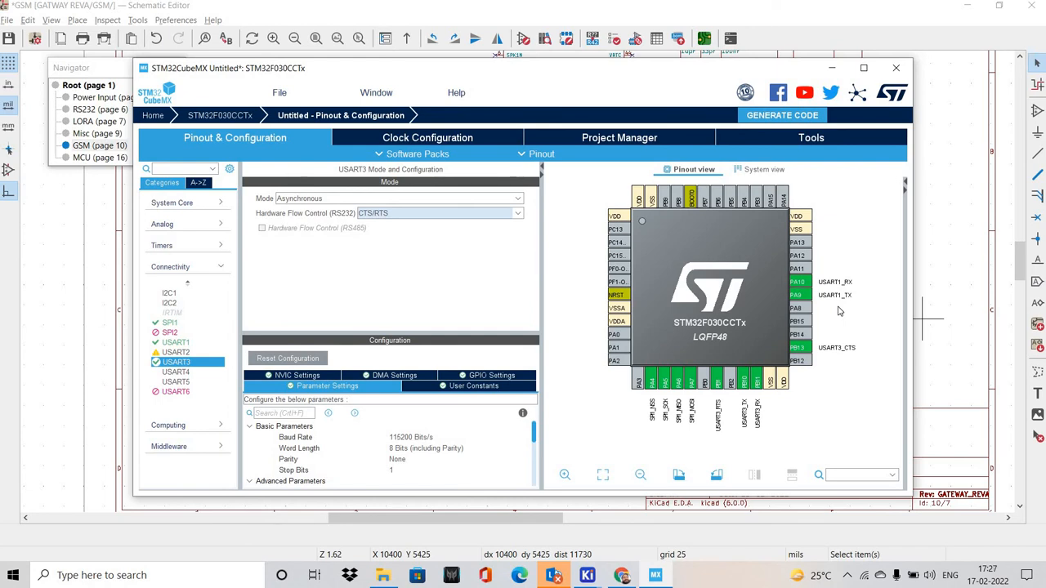
# Open the RS232 sheet in KiCad and compare its UART_RX and UART_TX labels with the USART1 pins in STM32CubeMX
pyautogui.hotkey('alt', 'Tab')
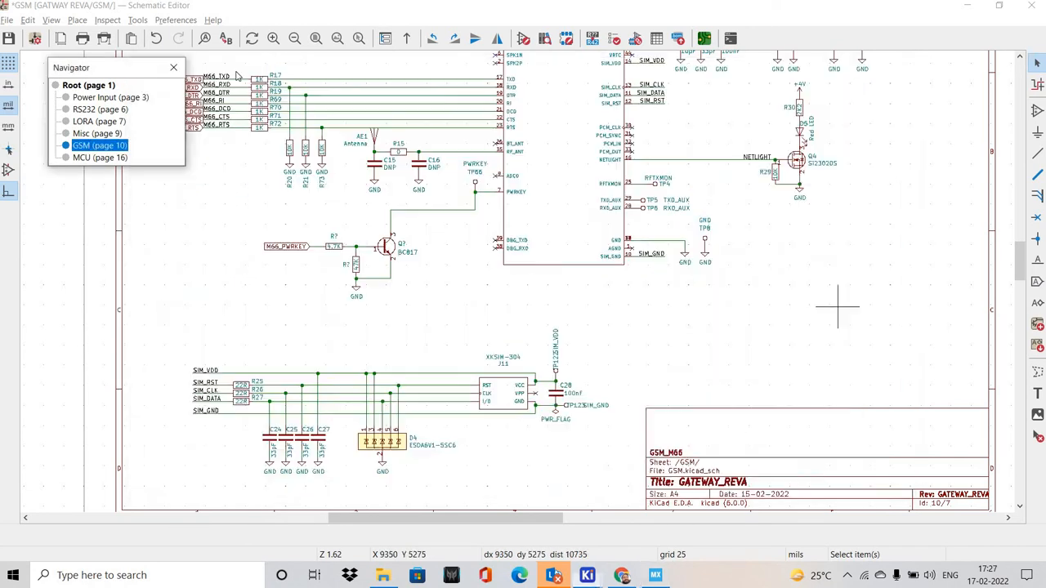
pyautogui.doubleClick(124, 109)
pyautogui.moveTo(131, 255); pyautogui.dragTo(230, 328)
pyautogui.click(196, 333)
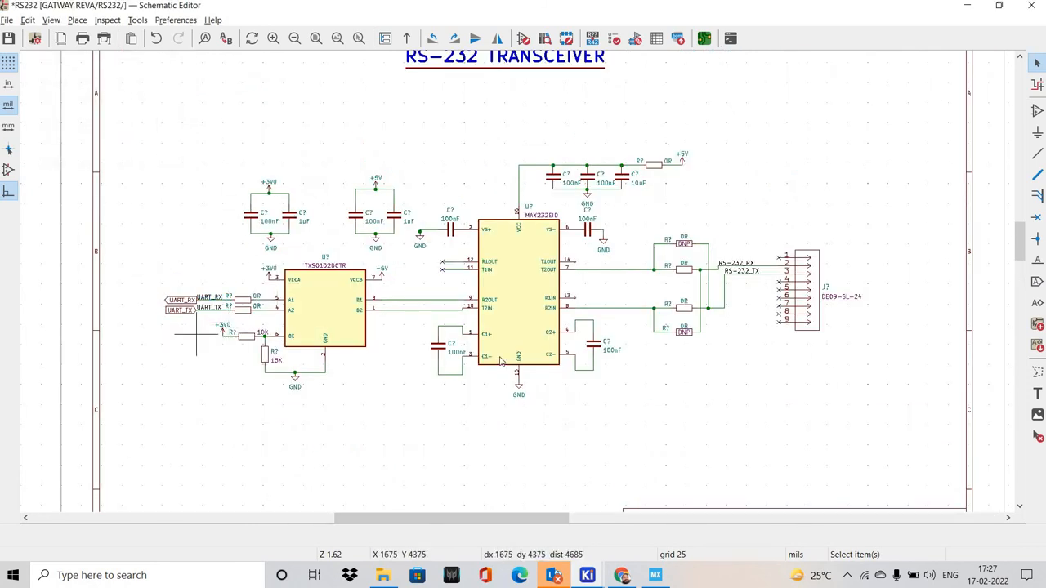
pyautogui.hotkey('alt', 'Tab')
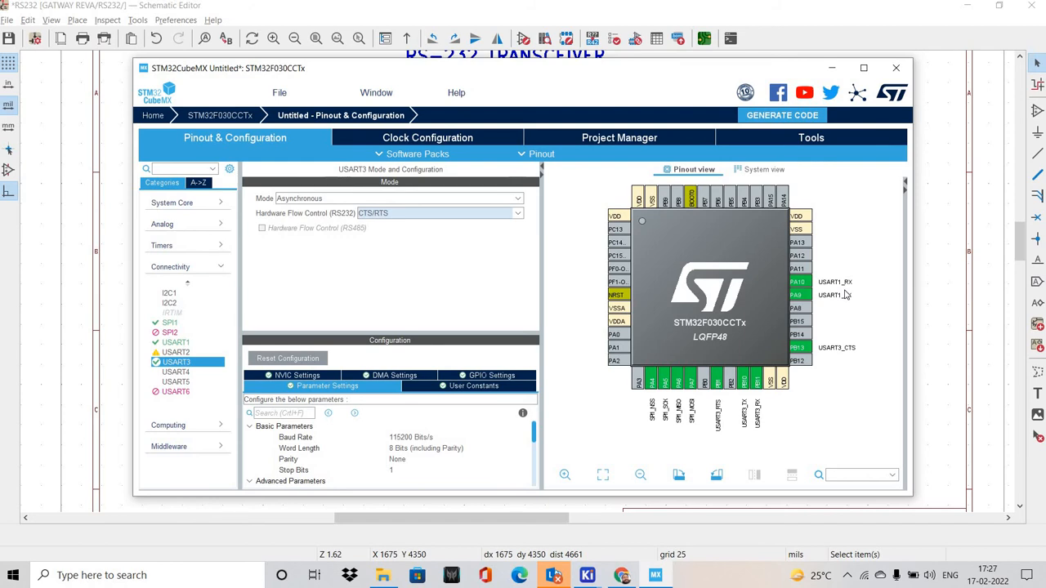
pyautogui.hotkey('alt', 'Tab')
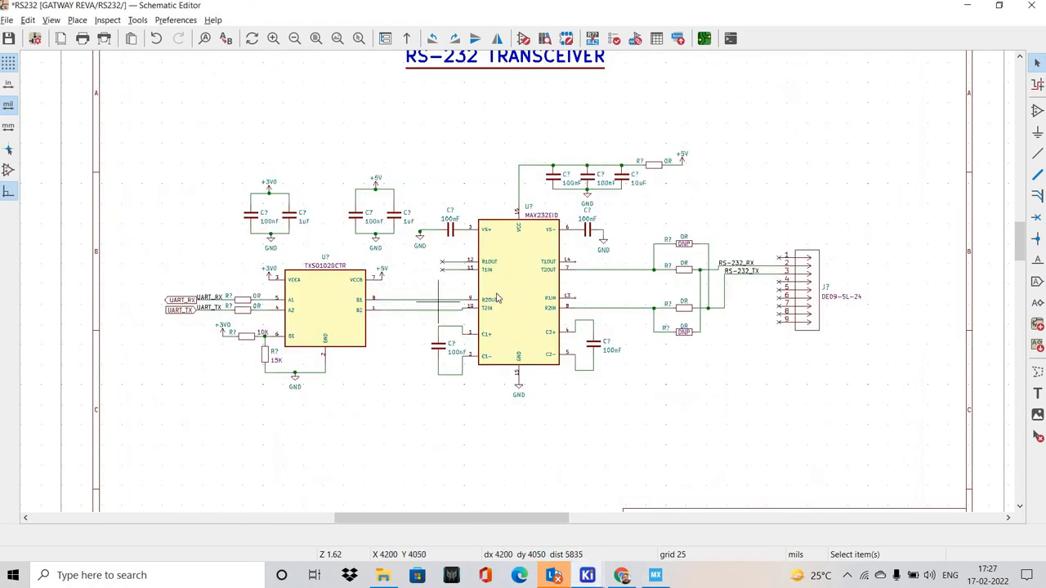
pyautogui.scroll(7, 438, 302)
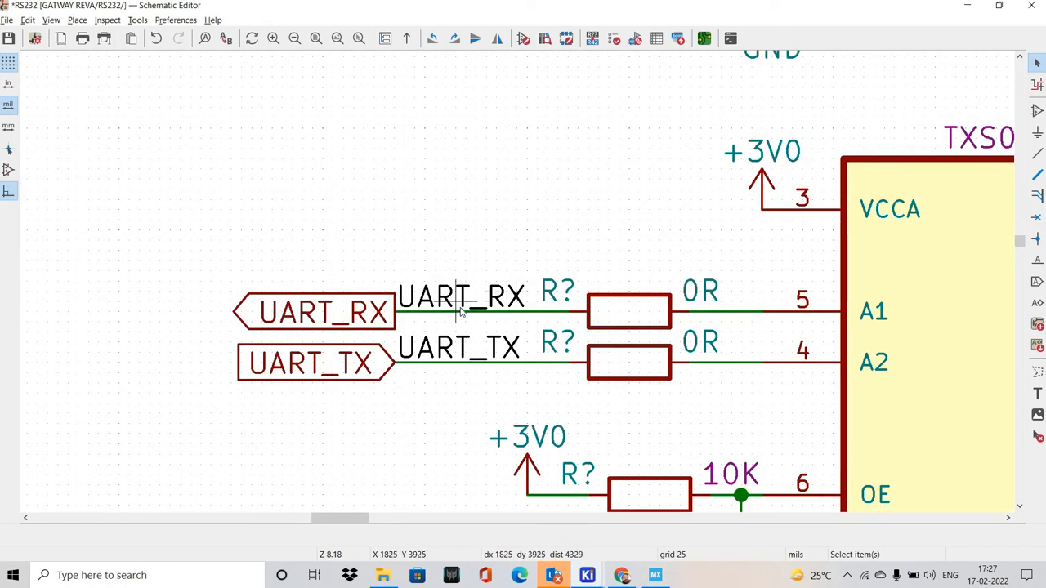
pyautogui.hotkey('alt', 'Tab')
pyautogui.hotkey('alt', 'Tab')
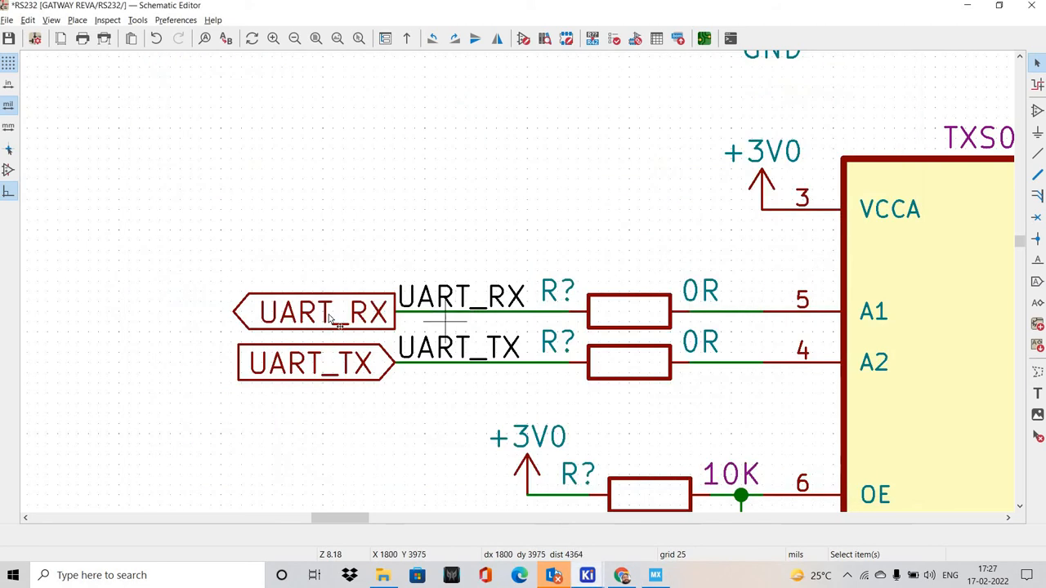
# Rename the RS232 sheet's two UART global labels to UART1_RX and UART1_TX
pyautogui.doubleClick(333, 312)
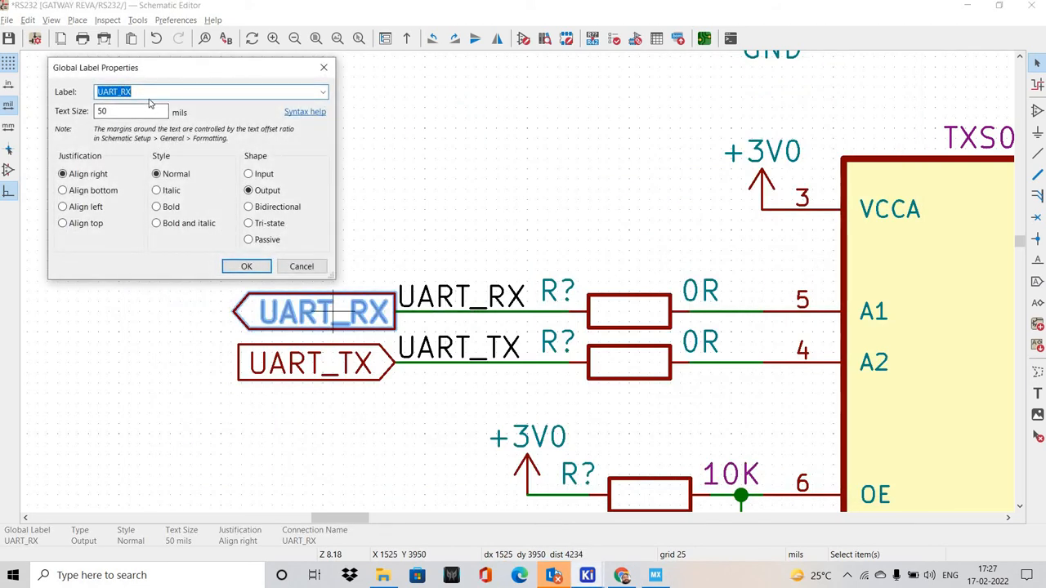
pyautogui.click(118, 92)
pyautogui.write('1')
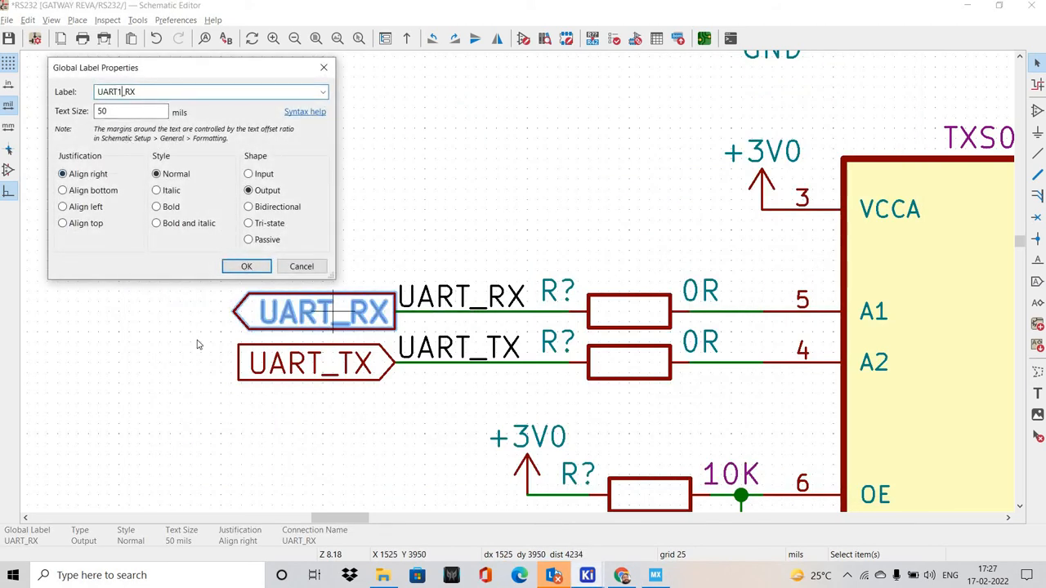
pyautogui.press('Return')
pyautogui.doubleClick(303, 364)
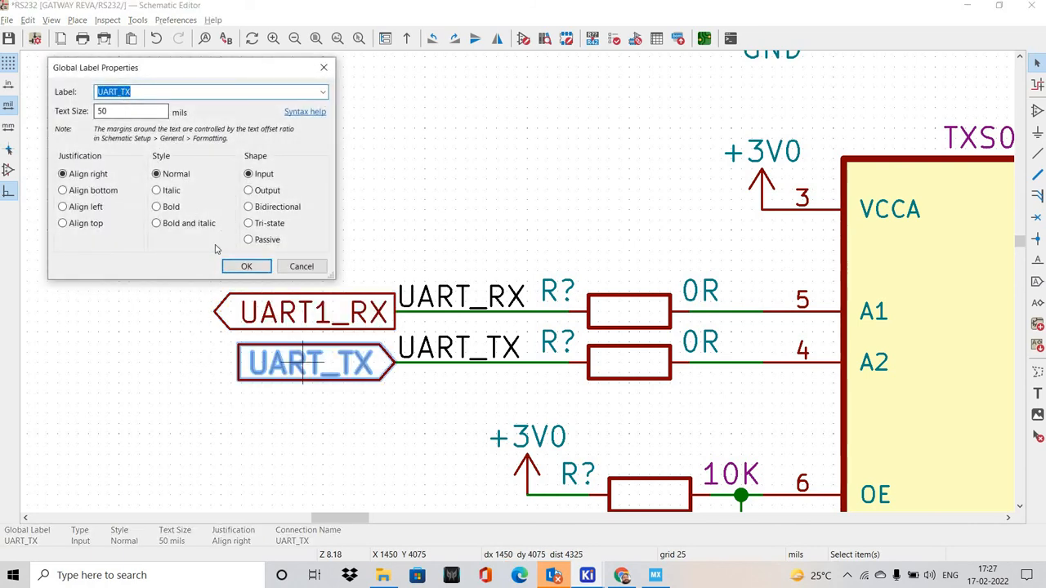
pyautogui.click(118, 92)
pyautogui.press('Return')
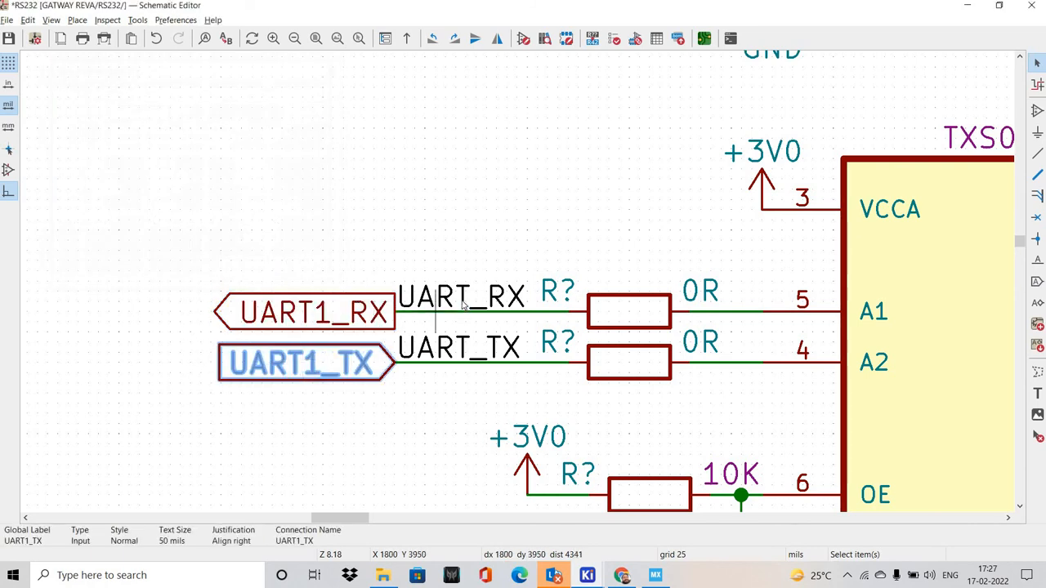
# Rename the net label on the receive wire to UART1_RX, matching its global label
pyautogui.click(424, 282)
pyautogui.click(362, 282)
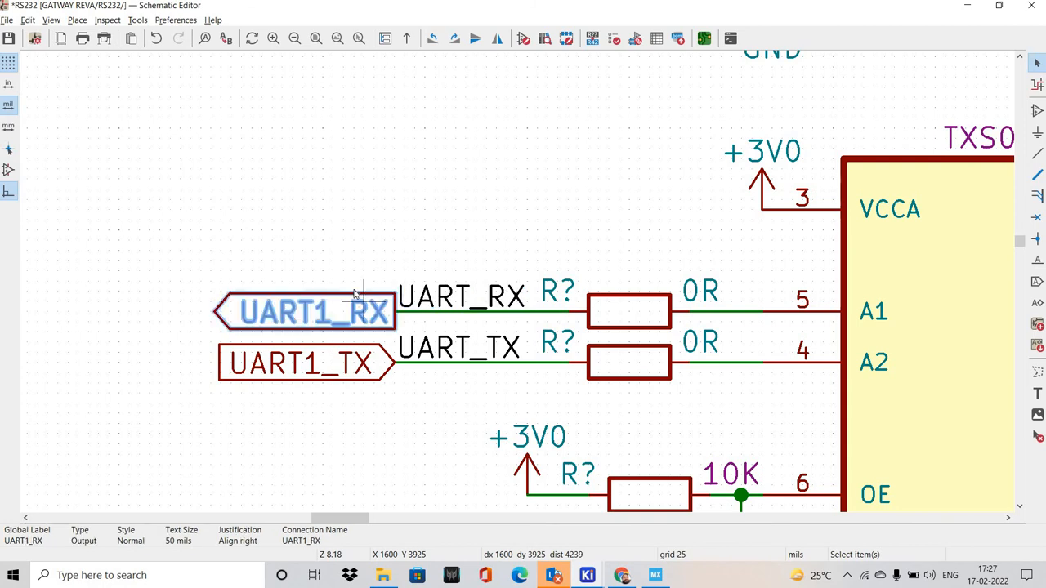
pyautogui.doubleClick(353, 288)
pyautogui.hotkey('ctrl', 'c')
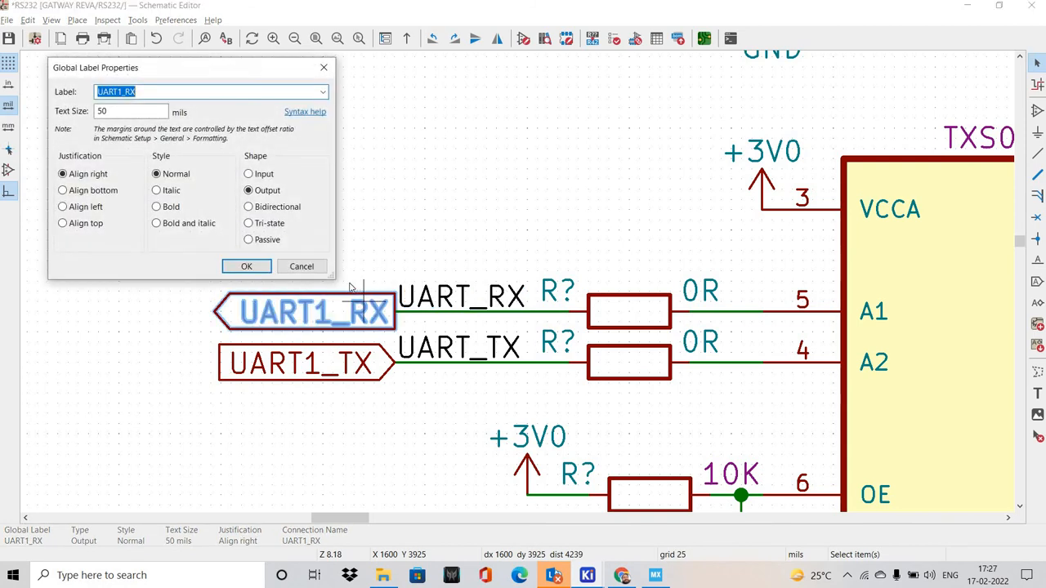
pyautogui.press('Escape')
pyautogui.doubleClick(432, 297)
pyautogui.hotkey('ctrl', 'v')
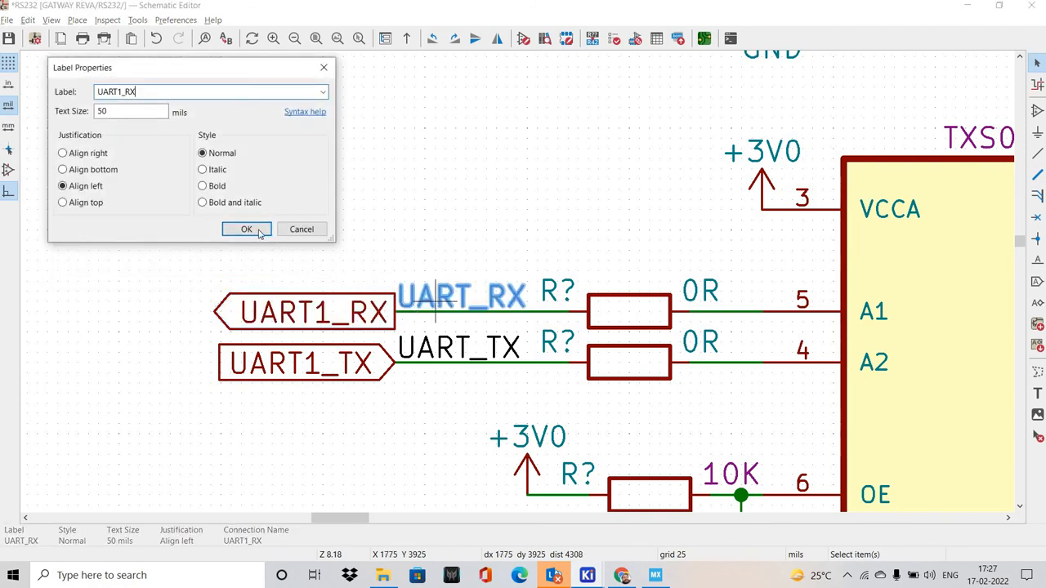
pyautogui.press('Return')
# Rename the net label on the transmit wire to UART1_TX, matching its global label
pyautogui.doubleClick(305, 355)
pyautogui.hotkey('ctrl', 'c')
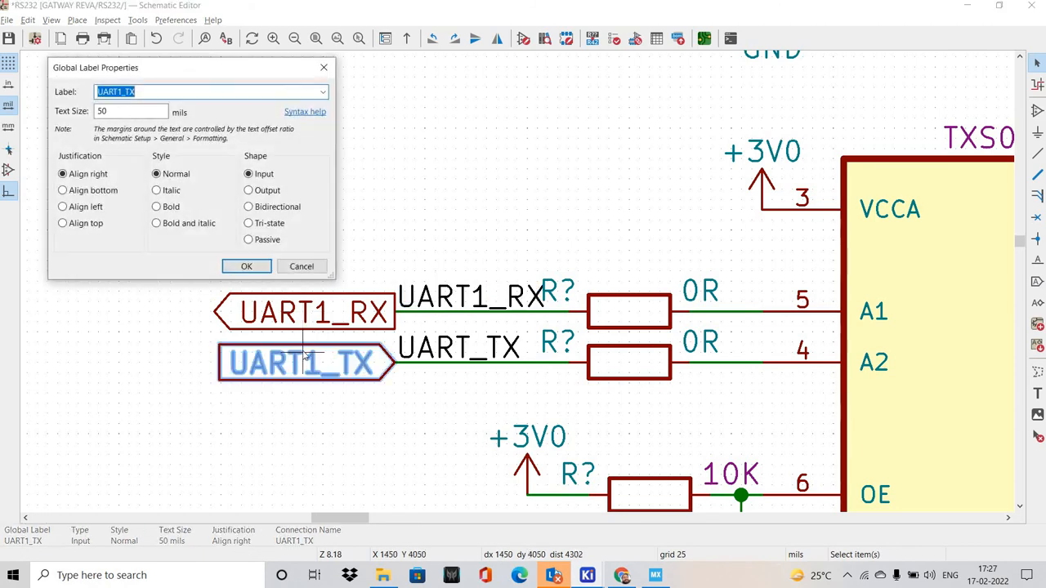
pyautogui.click(301, 267)
pyautogui.doubleClick(458, 350)
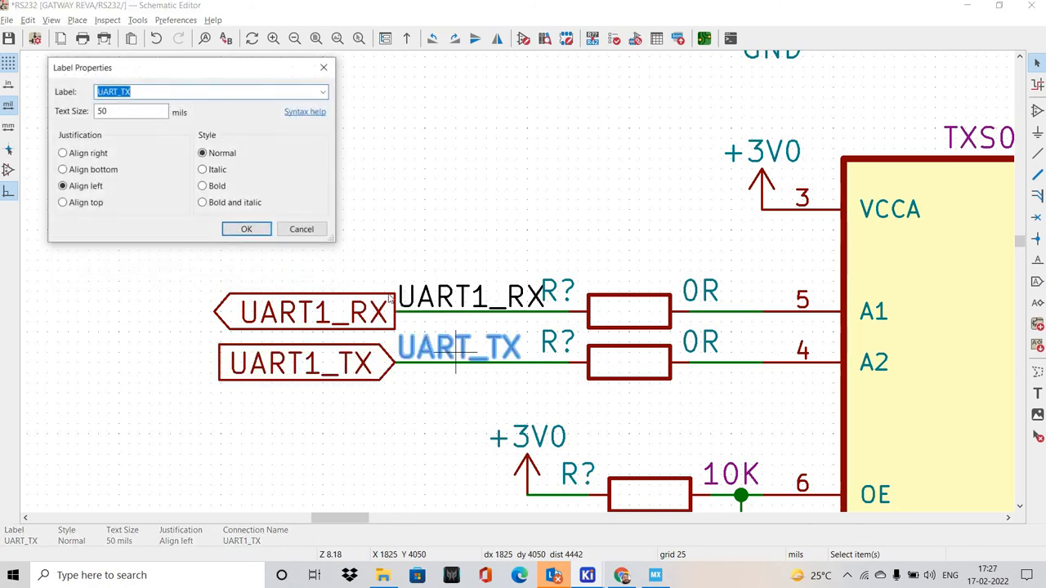
pyautogui.hotkey('ctrl', 'v')
pyautogui.click(246, 229)
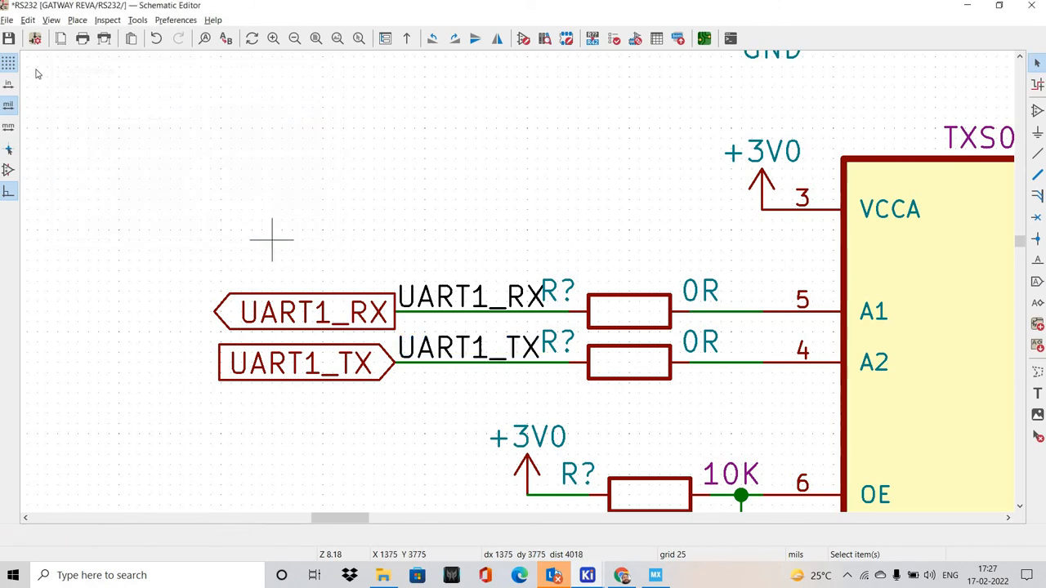
# Copy the UART1_RX and UART1_TX global and net labels from the RS232 sheet and open the MCU sheet
pyautogui.moveTo(156, 235); pyautogui.dragTo(566, 415)
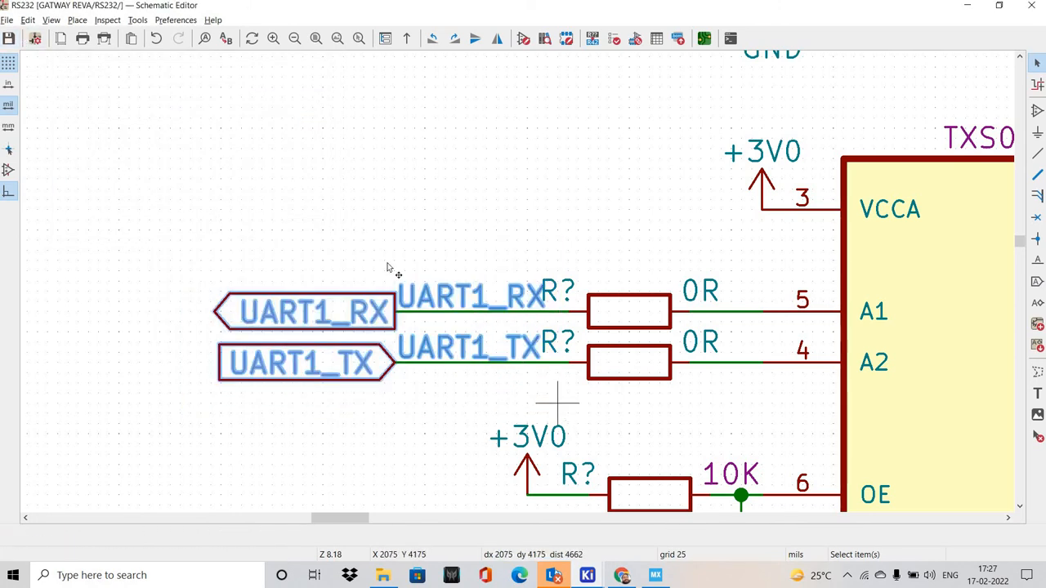
pyautogui.click(50, 19)
pyautogui.click(90, 53)
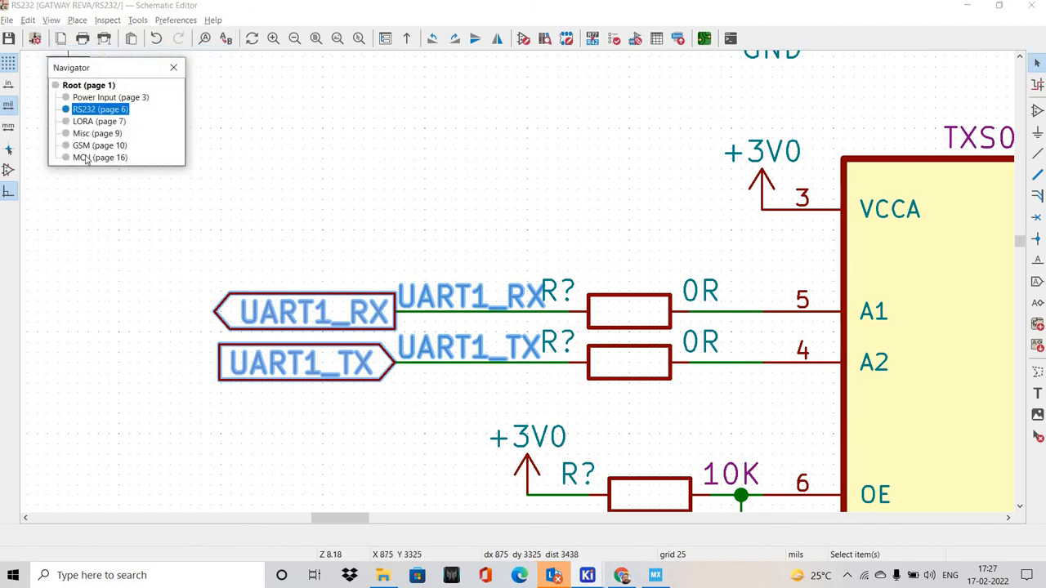
pyautogui.doubleClick(100, 158)
pyautogui.scroll(5, 531, 274)
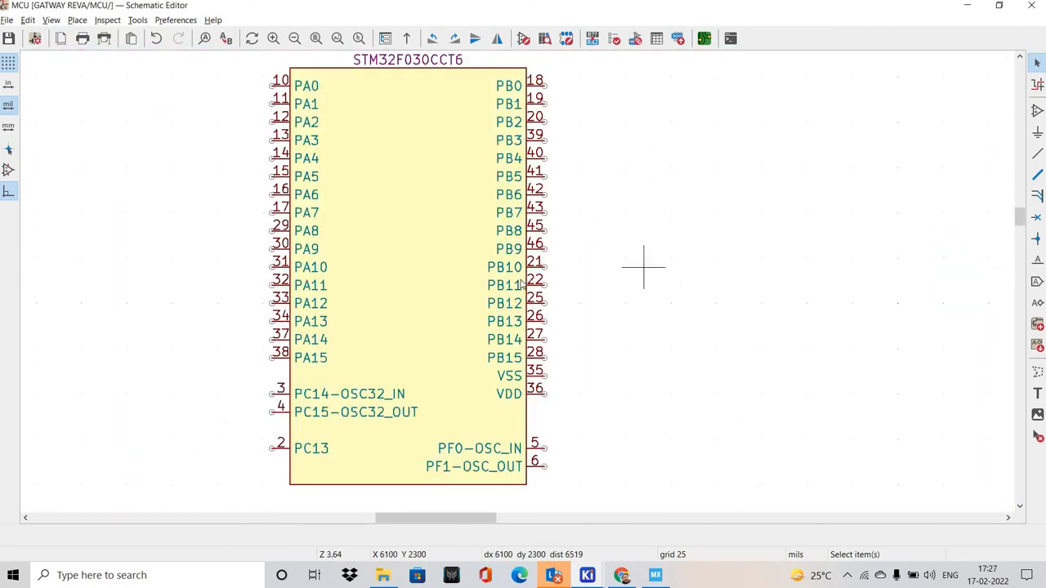
pyautogui.scroll(-2, 535, 281)
# Paste the copied UART1_RX and UART1_TX global and net labels beside the MCU's port A pins
pyautogui.hotkey('alt', 'Tab')
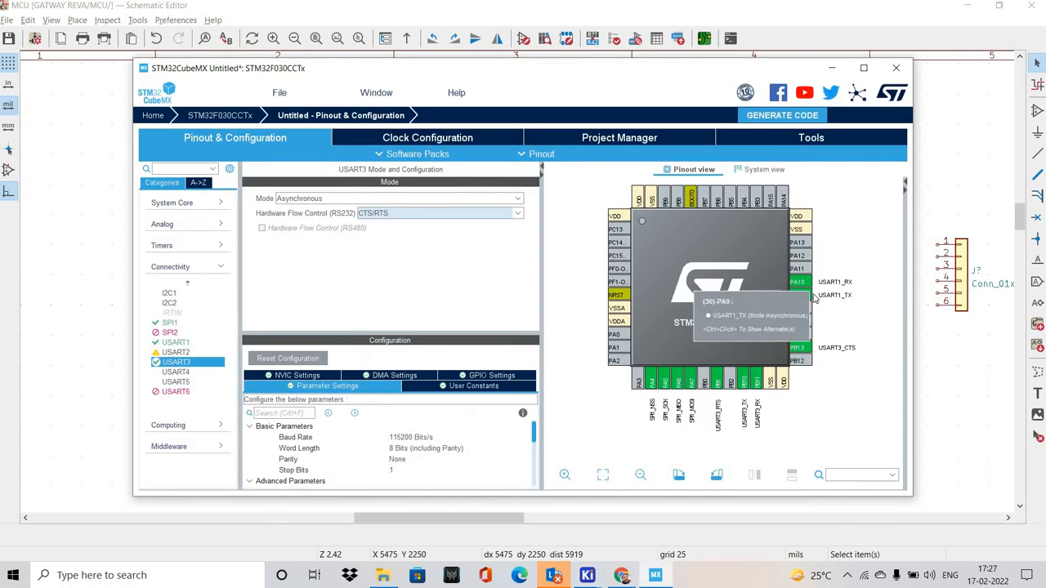
pyautogui.hotkey('alt', 'Tab')
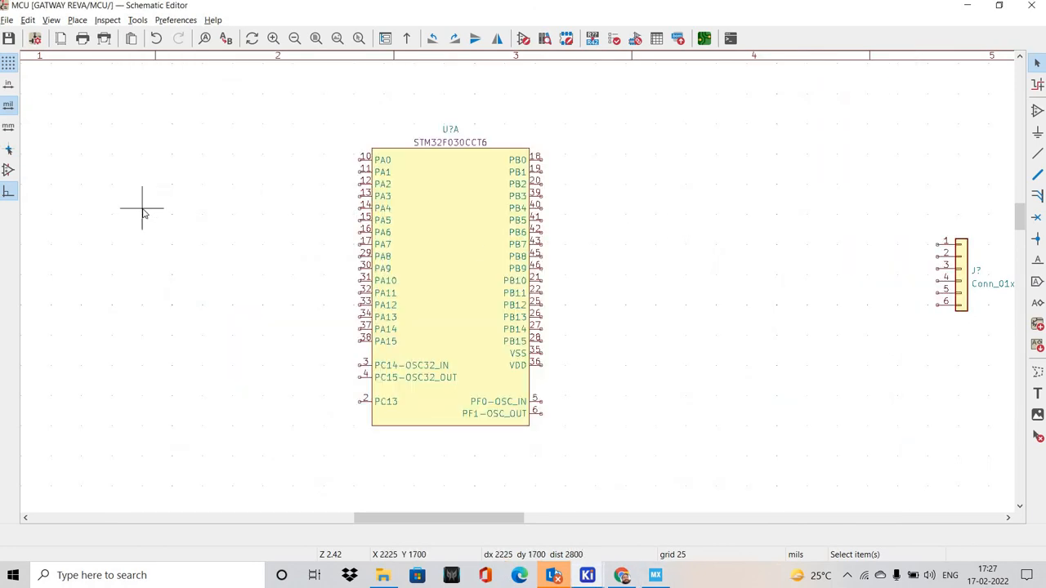
pyautogui.hotkey('ctrl', 'v')
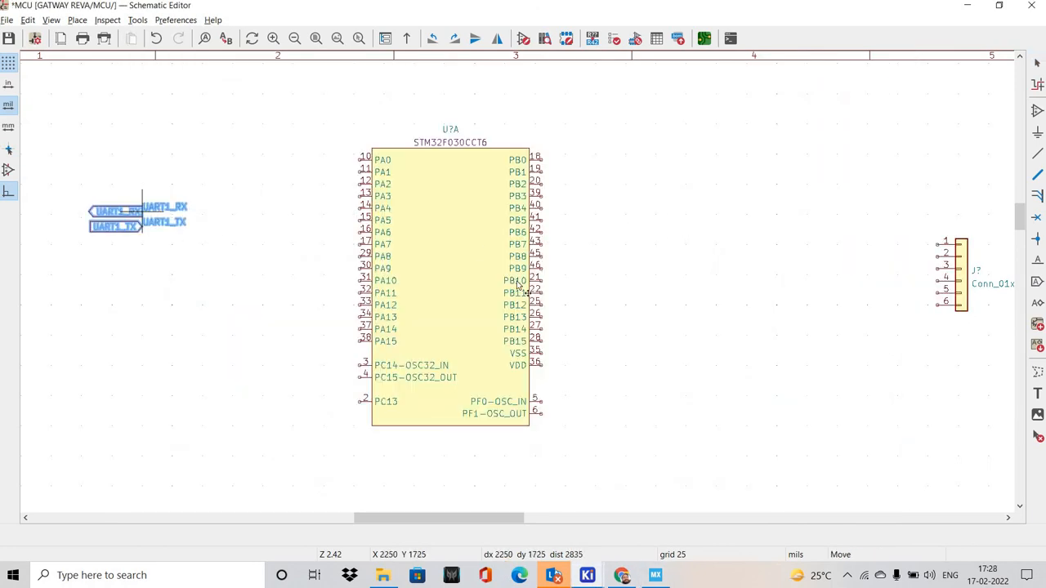
pyautogui.scroll(2, 604, 271)
pyautogui.hscroll(2, 468, 317)
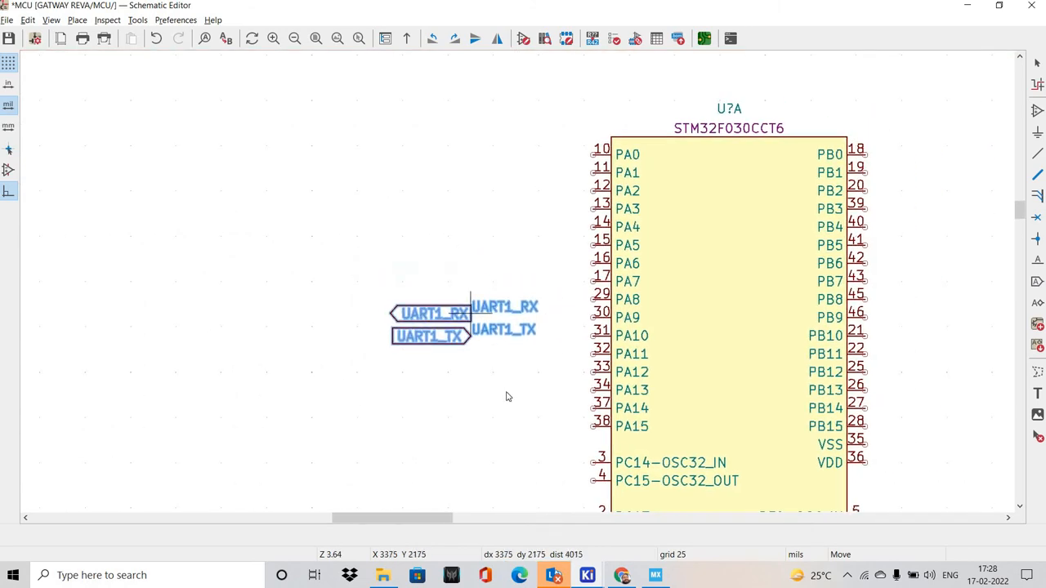
pyautogui.click(431, 397)
pyautogui.moveTo(532, 384); pyautogui.dragTo(431, 366, button='middle')
# Check the USART1 pin assignment in STM32CubeMX and move the UART1_TX net label level with MCU pin PA9 in the schematic
pyautogui.hotkey('alt', 'Tab')
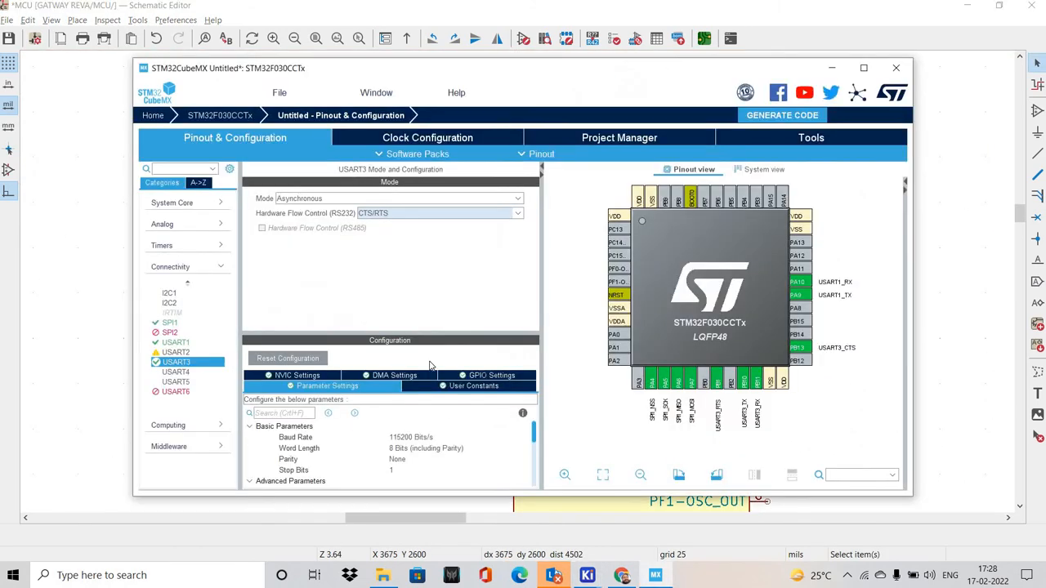
pyautogui.hotkey('alt', 'Tab')
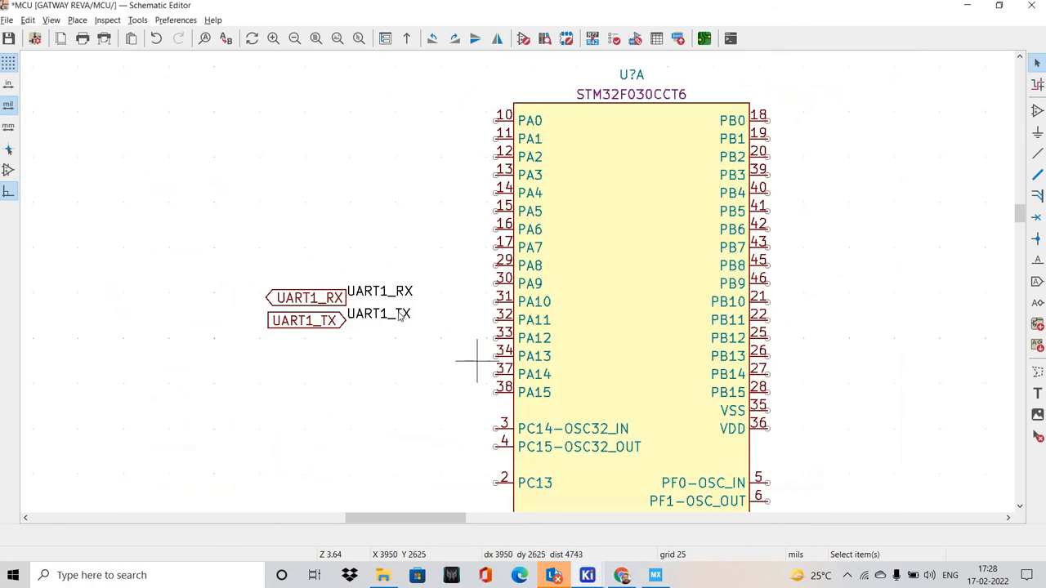
pyautogui.hotkey('alt', 'Tab')
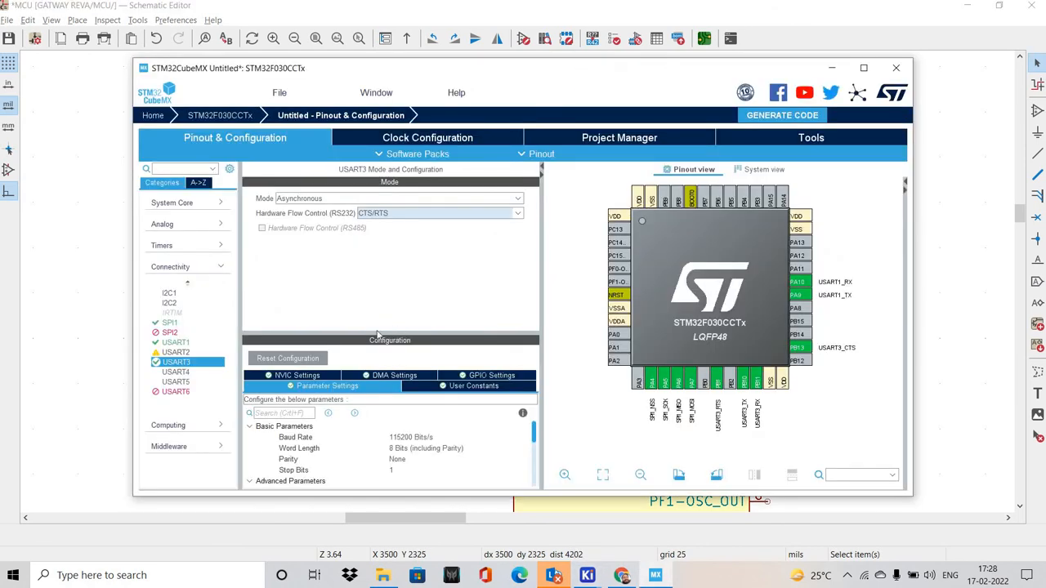
pyautogui.hotkey('alt', 'Tab')
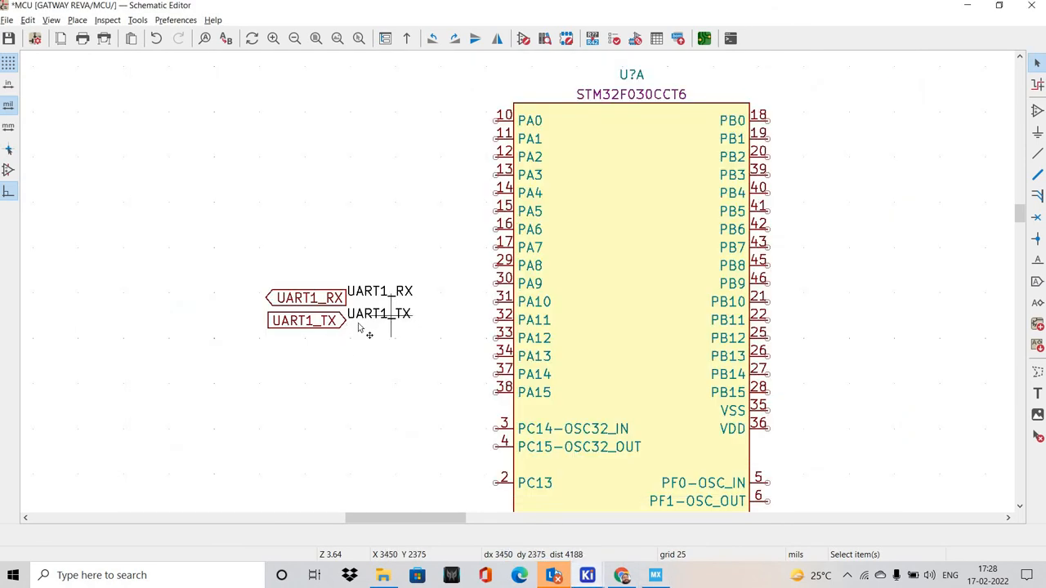
pyautogui.click(374, 315)
pyautogui.press('m')
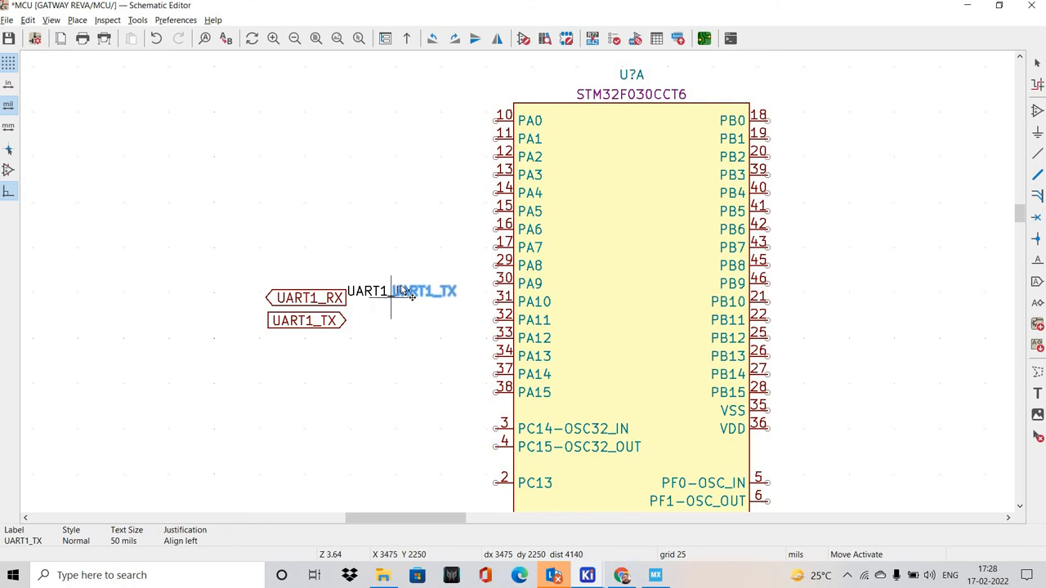
pyautogui.click(389, 326)
pyautogui.scroll(3, 413, 312)
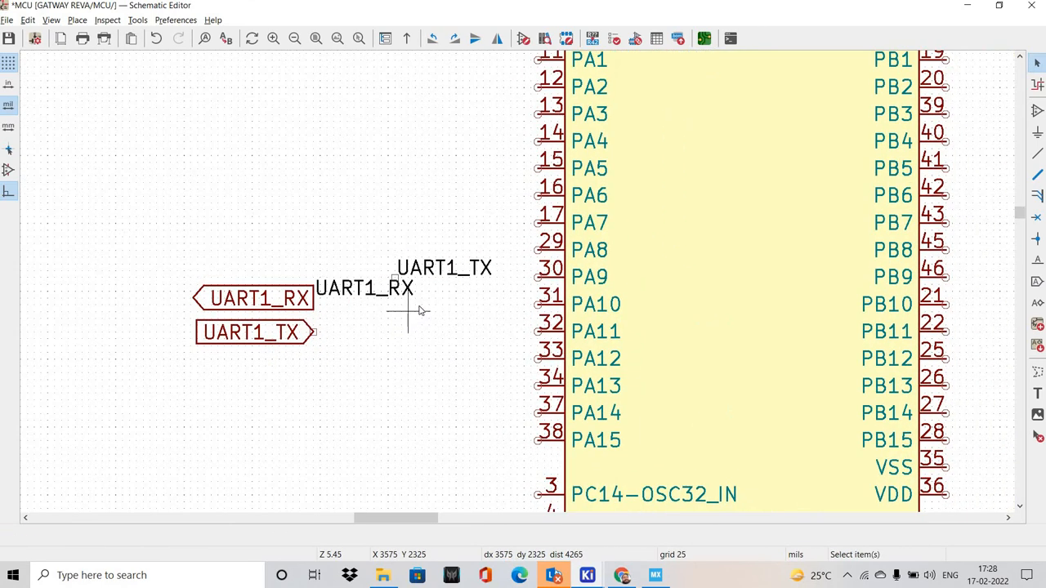
# Recheck the STM32CubeMX pinout and move the UART1_RX net label level with pin PA10, directly below the UART1_TX net label
pyautogui.hotkey('alt', 'Tab')
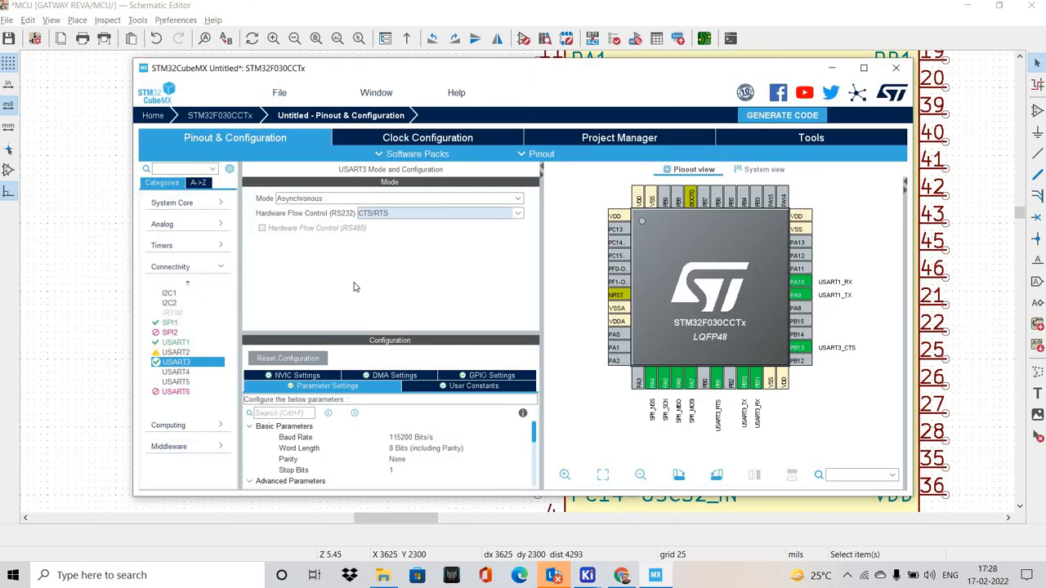
pyautogui.hotkey('alt', 'Tab')
pyautogui.click(400, 293)
pyautogui.press('m')
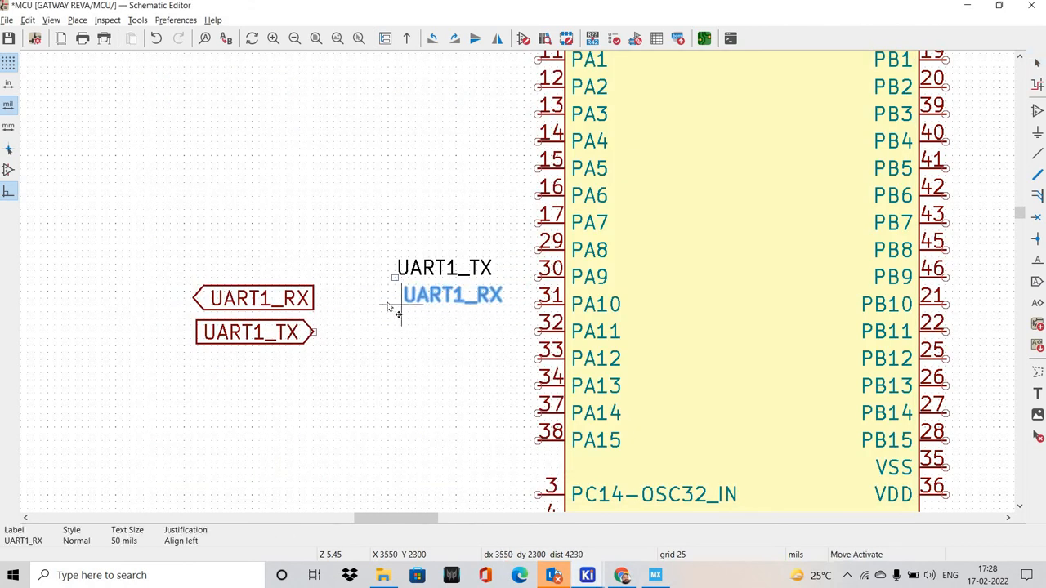
pyautogui.click(395, 306)
pyautogui.click(395, 330)
# Align the UART1_RX global label with pin PA10 and wire it to that pin through its net label
pyautogui.scroll(2, 388, 311)
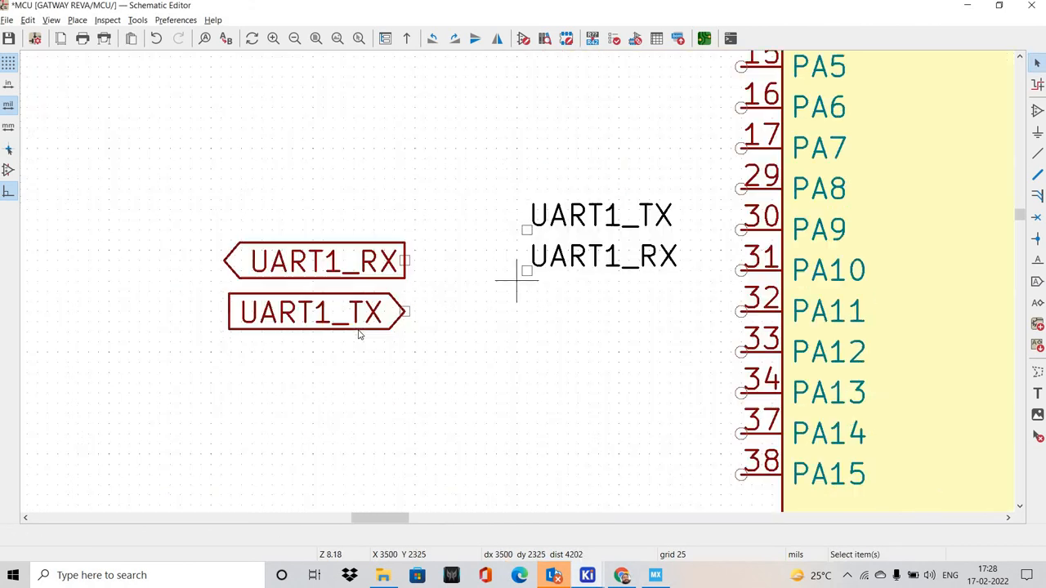
pyautogui.moveTo(515, 282); pyautogui.dragTo(363, 329, button='middle')
pyautogui.moveTo(254, 317); pyautogui.dragTo(321, 323)
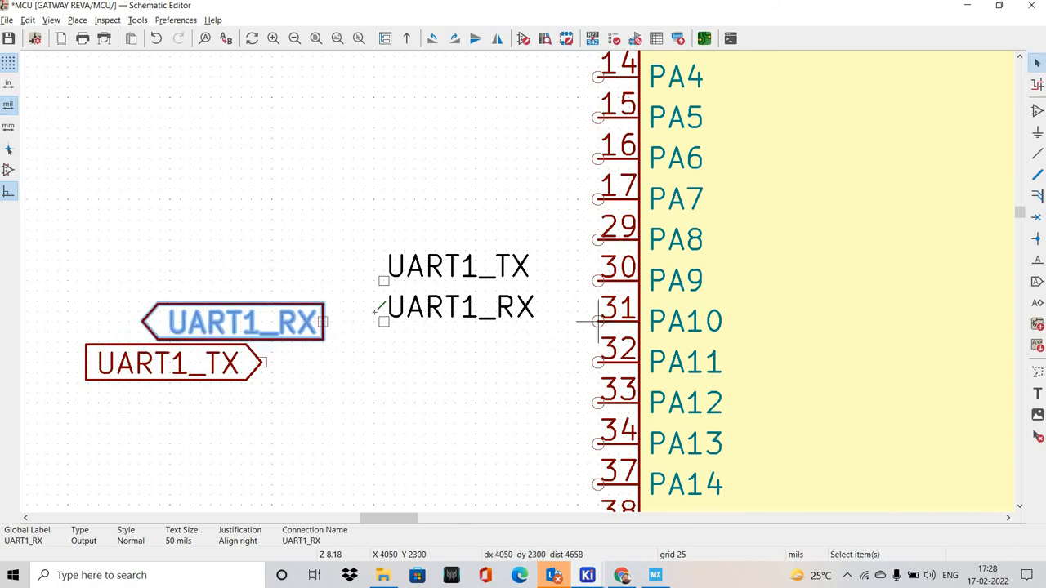
pyautogui.press('w')
pyautogui.click(324, 321)
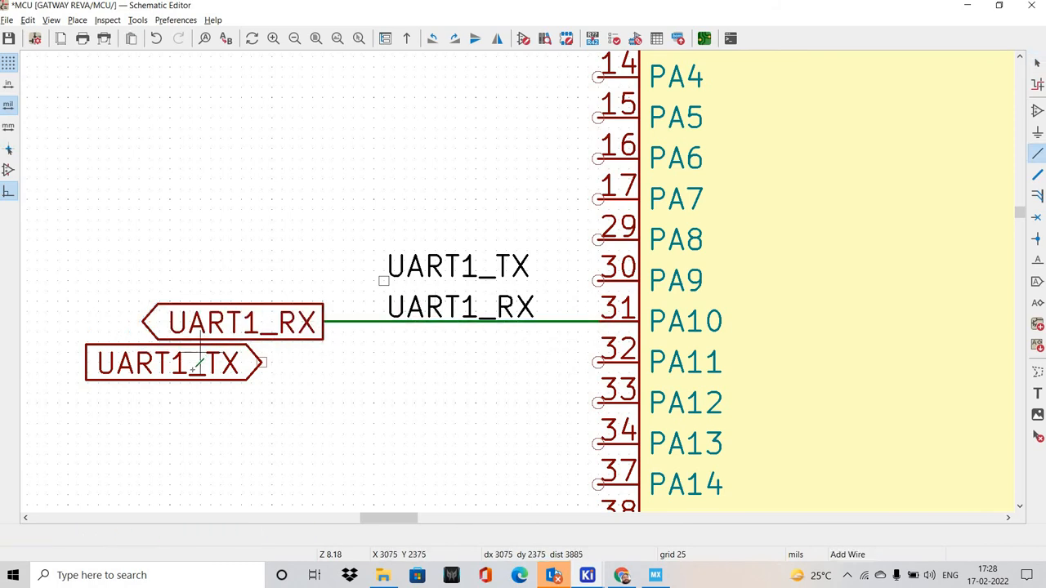
pyautogui.press('Escape')
# Move the UART1_TX global label above UART1_RX, level with pin PA9, and wire it to that pin
pyautogui.moveTo(263, 362); pyautogui.dragTo(348, 293)
pyautogui.click(330, 282)
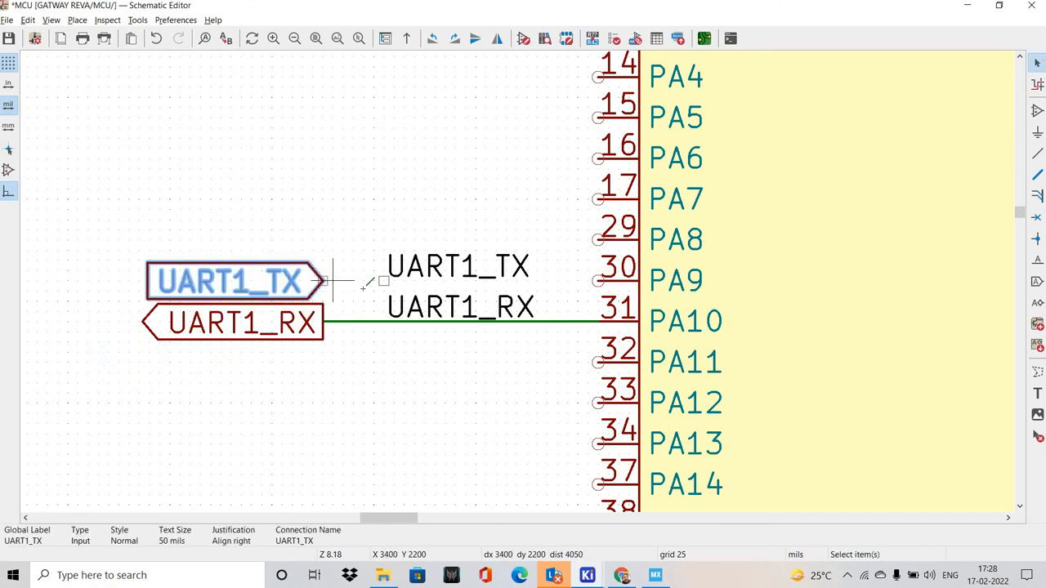
pyautogui.press('w')
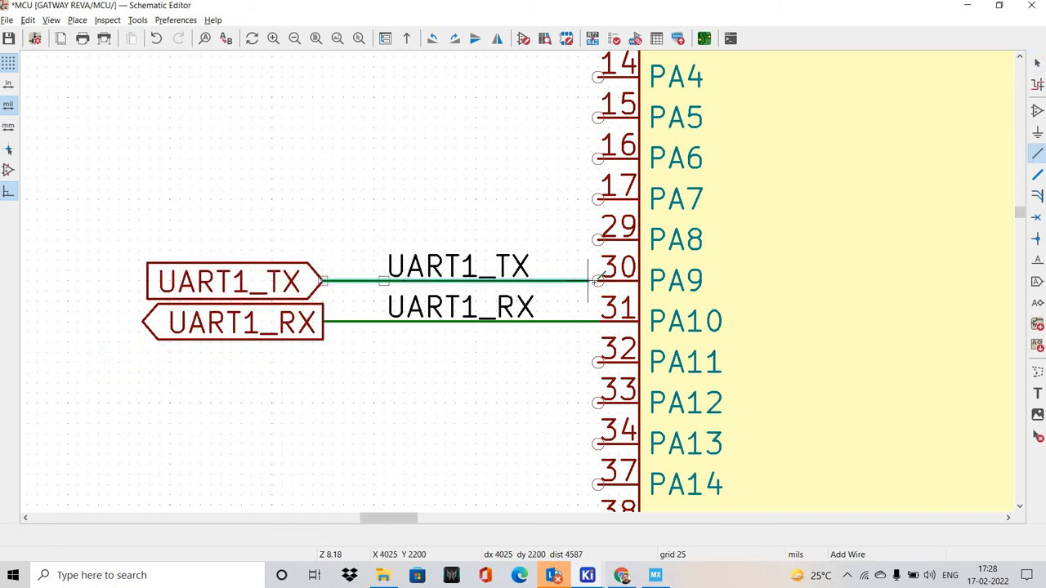
pyautogui.click(598, 280)
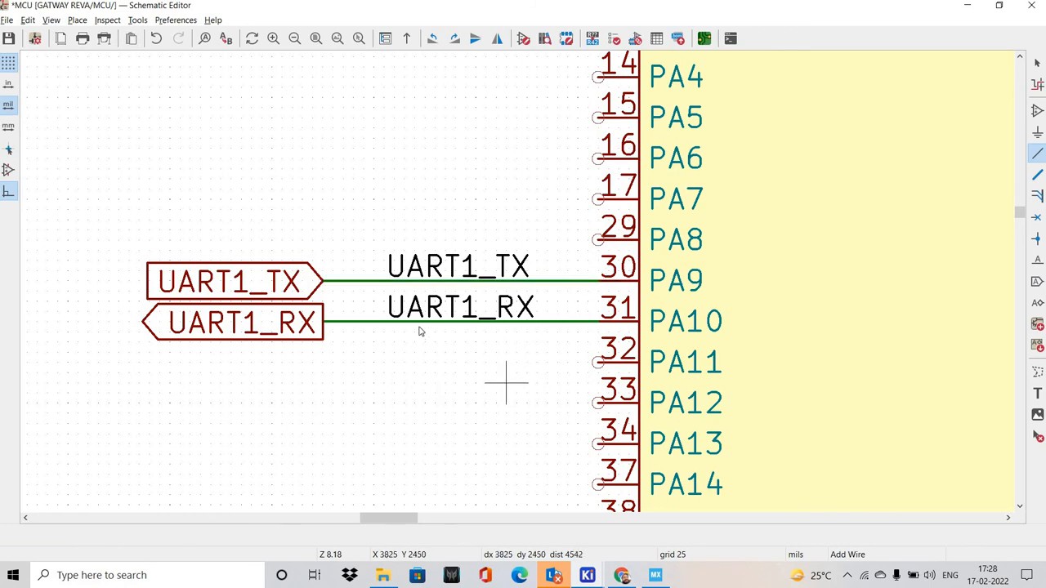
pyautogui.press('Escape')
# Compare signal directions with the STM32CubeMX pinout, then set the UART1_RX global label's shape to Input and UART1_TX's to Output
pyautogui.scroll(-3, 417, 329)
pyautogui.moveTo(590, 248); pyautogui.dragTo(471, 265, button='middle')
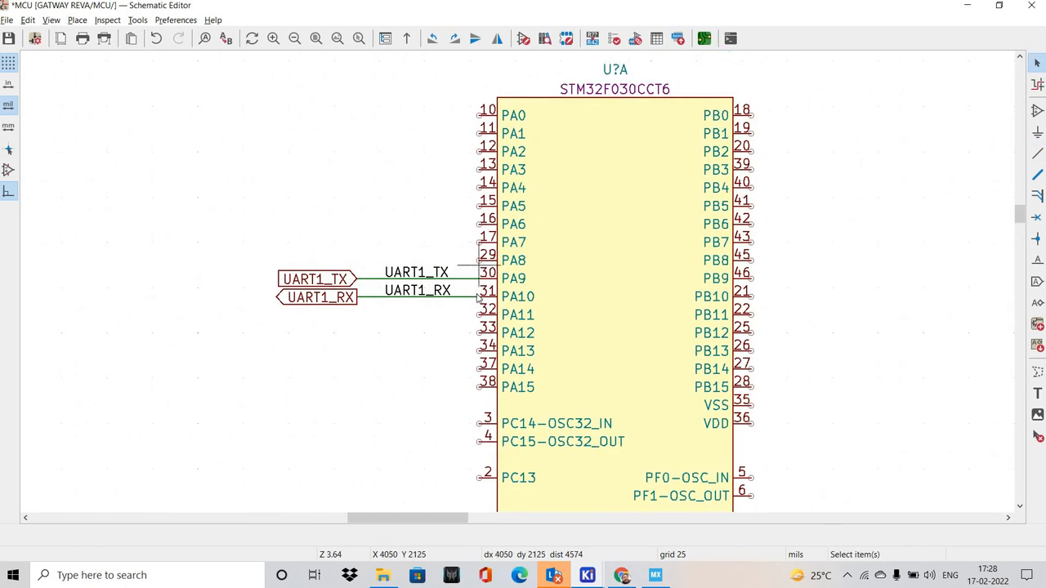
pyautogui.hotkey('alt', 'Tab')
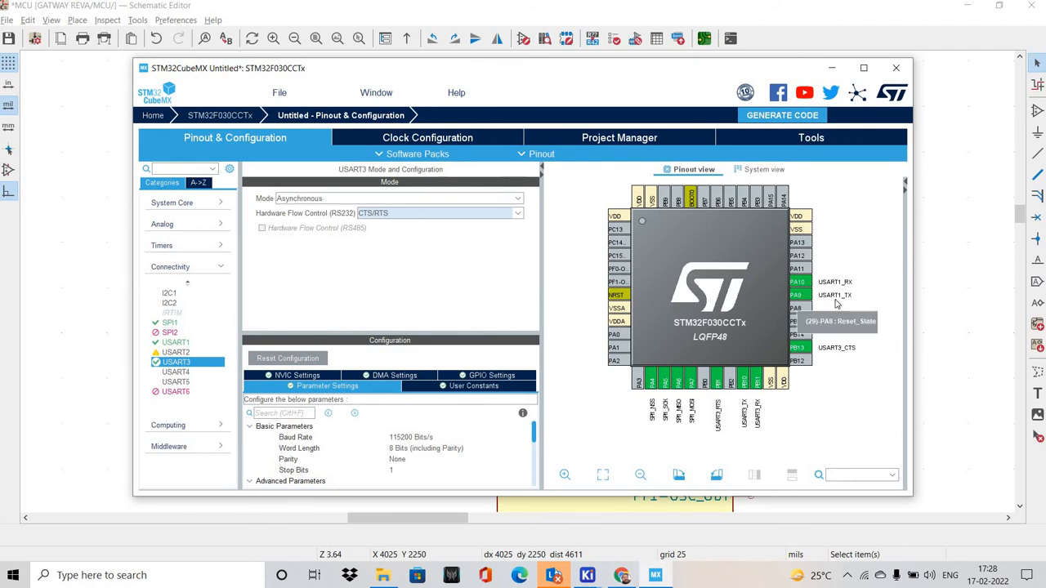
pyautogui.hotkey('alt', 'Tab')
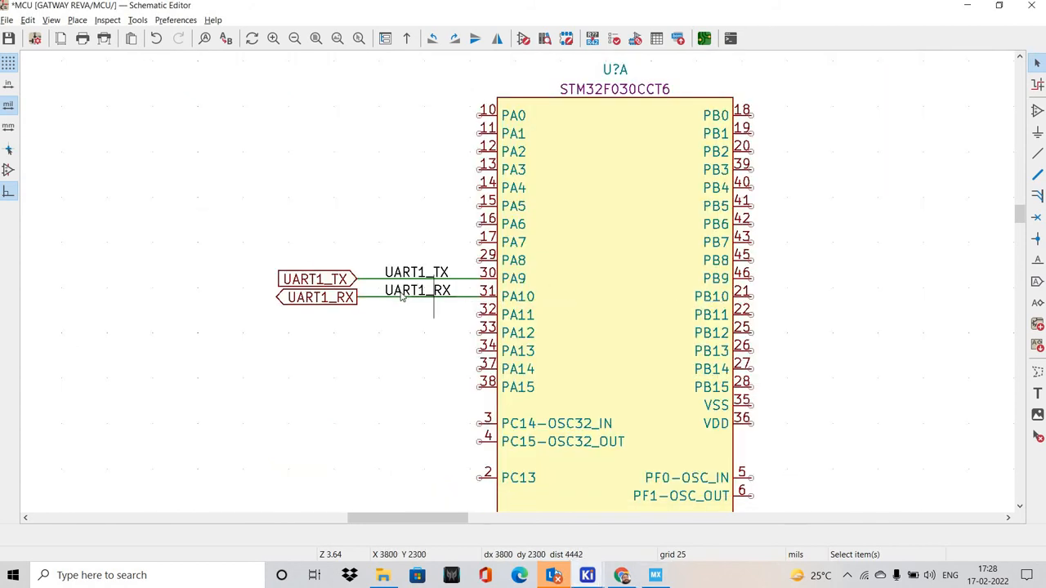
pyautogui.hotkey('alt', 'Tab')
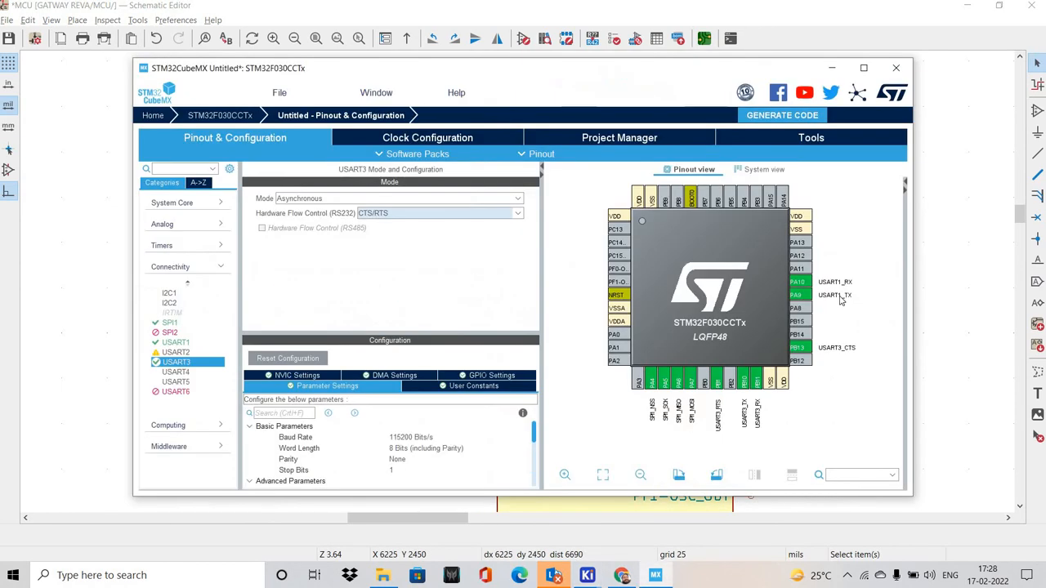
pyautogui.hotkey('alt', 'Tab')
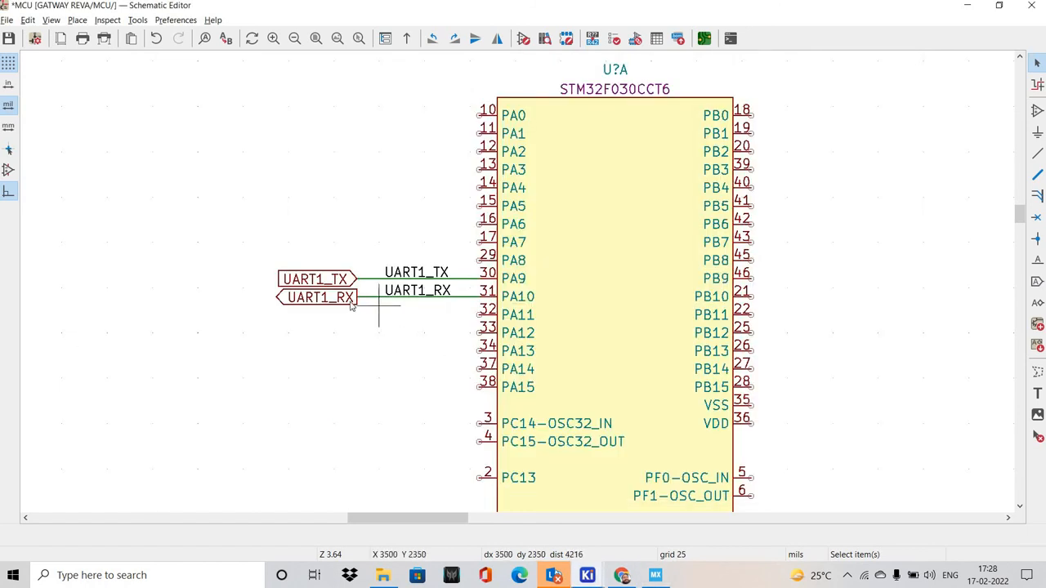
pyautogui.click(336, 299)
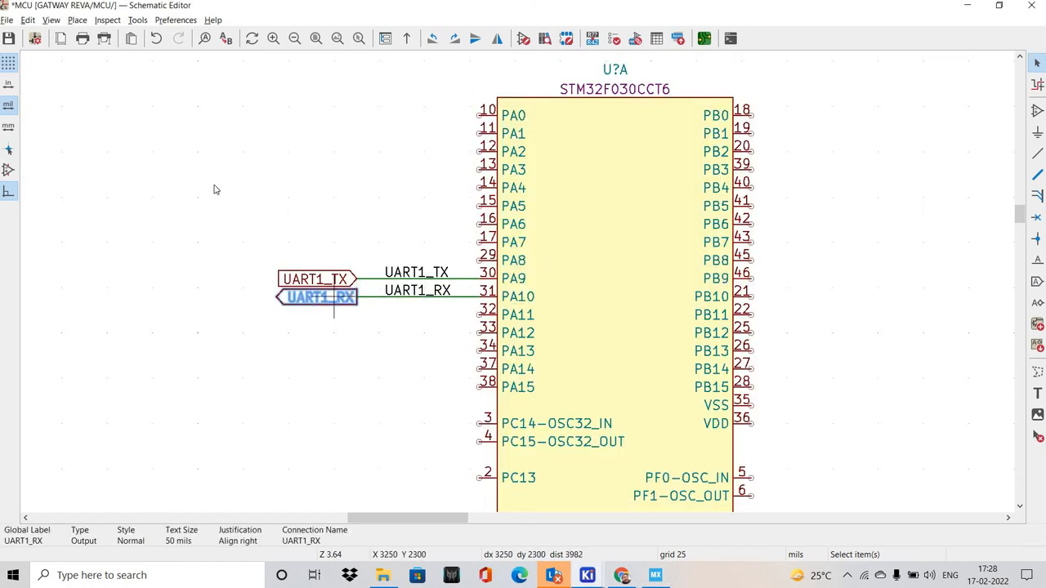
pyautogui.press('e')
pyautogui.click(246, 267)
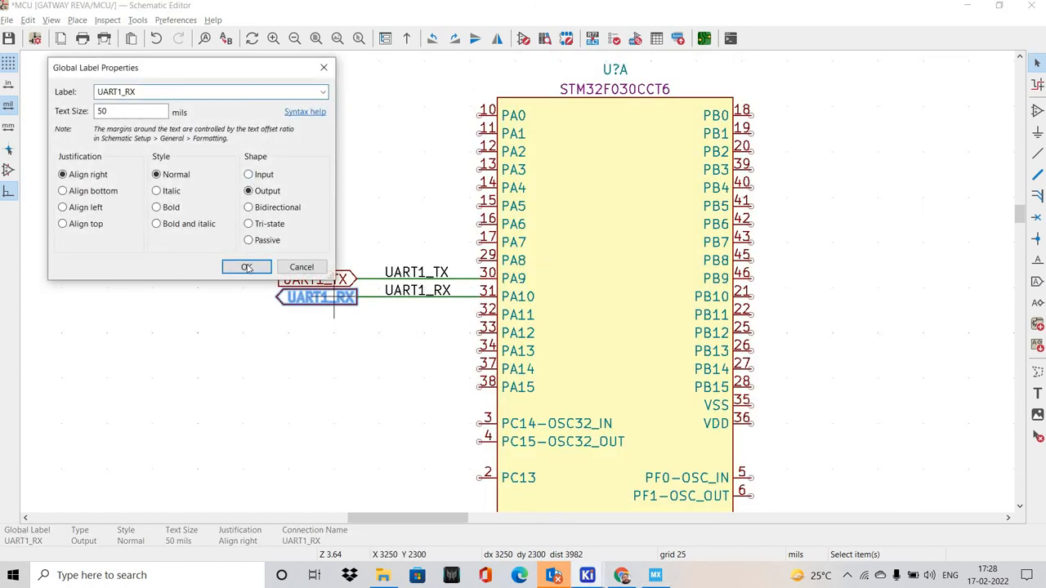
pyautogui.click(334, 276)
pyautogui.press('e')
pyautogui.click(254, 269)
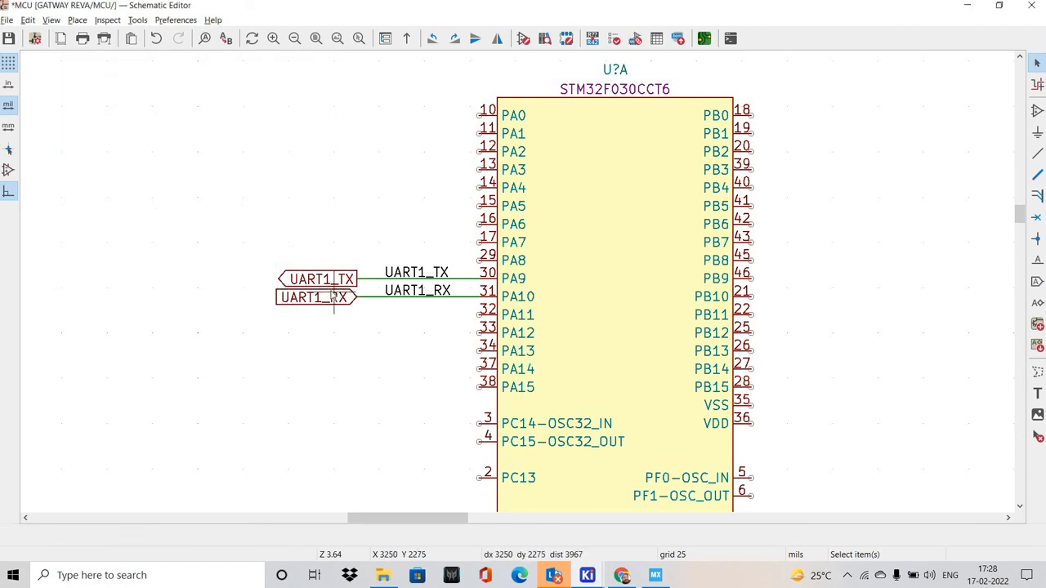
# Open the RS232 sheet and trace the UART1 lines through the TXS0102DCTR and MAX232EID to the RS-232 connector
pyautogui.click(49, 24)
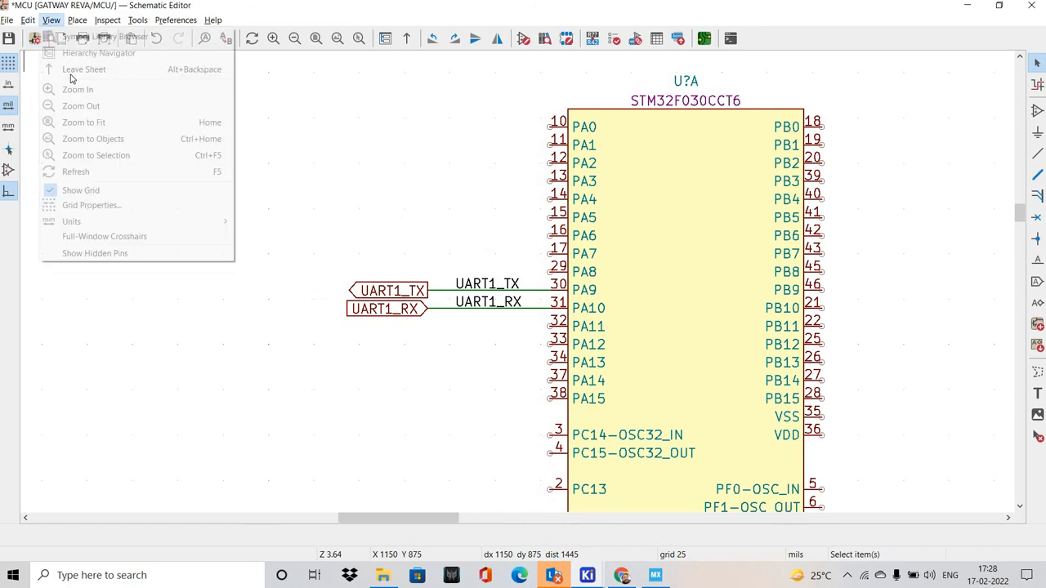
pyautogui.click(85, 54)
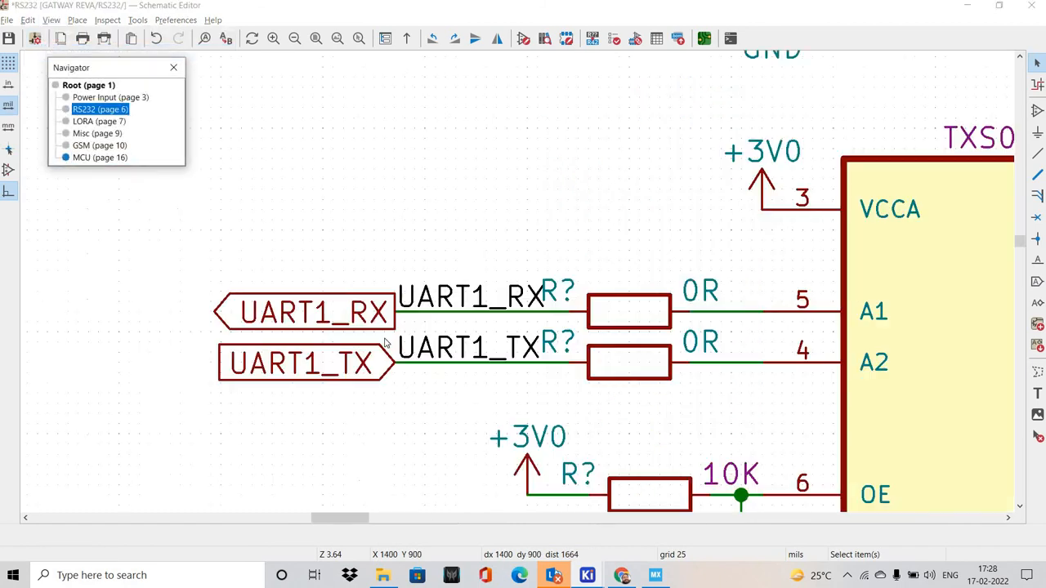
pyautogui.moveTo(426, 321); pyautogui.dragTo(256, 268, button='middle')
pyautogui.scroll(-5, 519, 281)
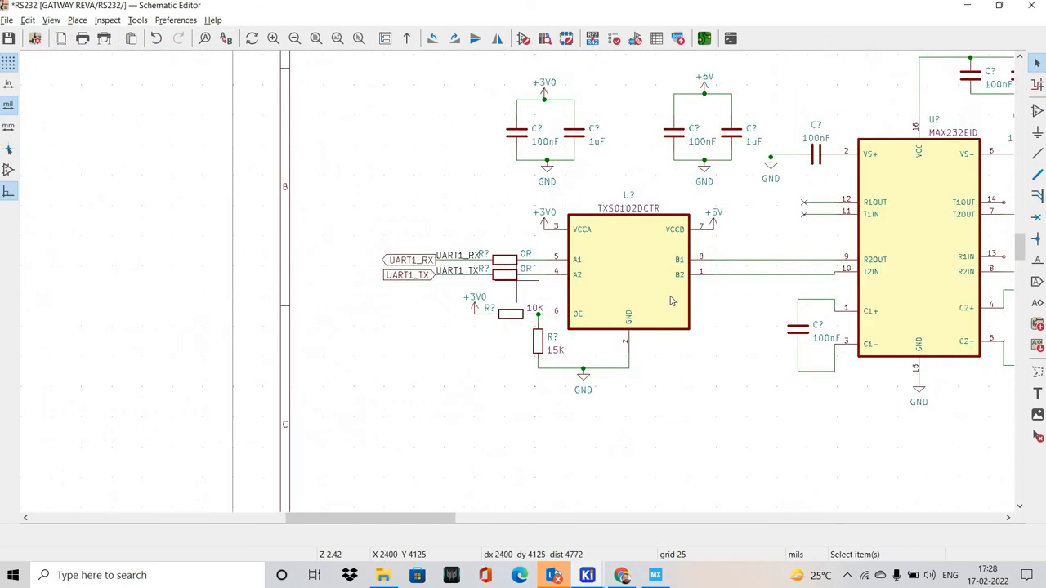
pyautogui.moveTo(743, 305); pyautogui.dragTo(584, 295, button='middle')
pyautogui.moveTo(675, 298); pyautogui.dragTo(442, 277, button='middle')
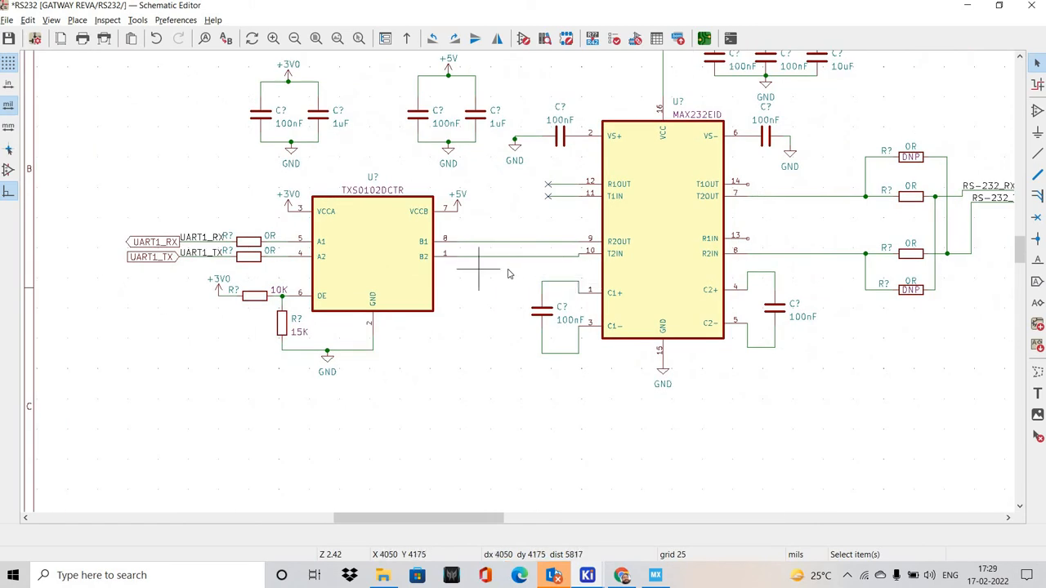
pyautogui.moveTo(623, 261); pyautogui.dragTo(512, 266, button='middle')
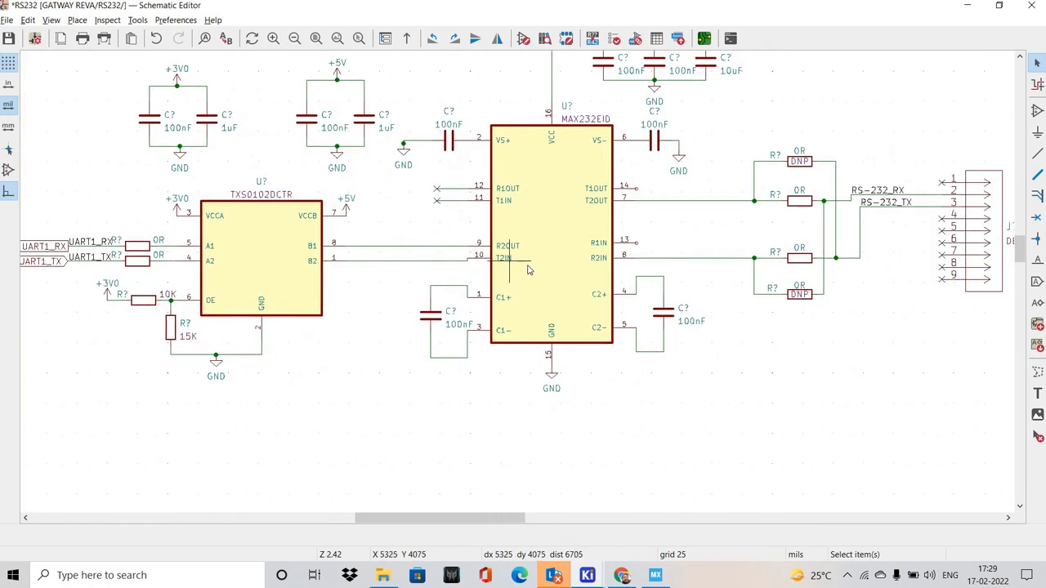
pyautogui.moveTo(702, 234); pyautogui.dragTo(651, 239, button='middle')
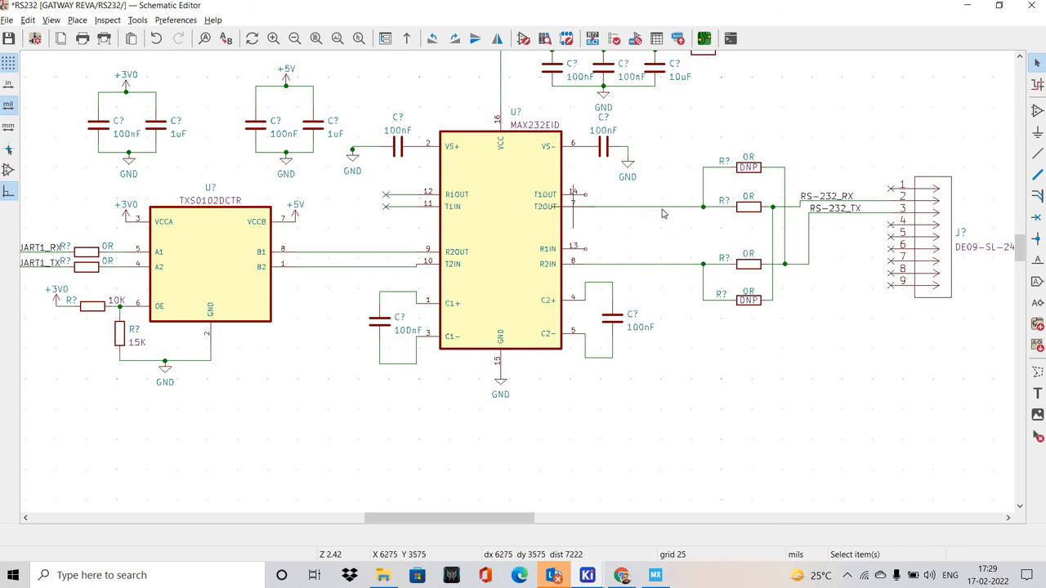
pyautogui.moveTo(878, 221); pyautogui.dragTo(820, 226, button='middle')
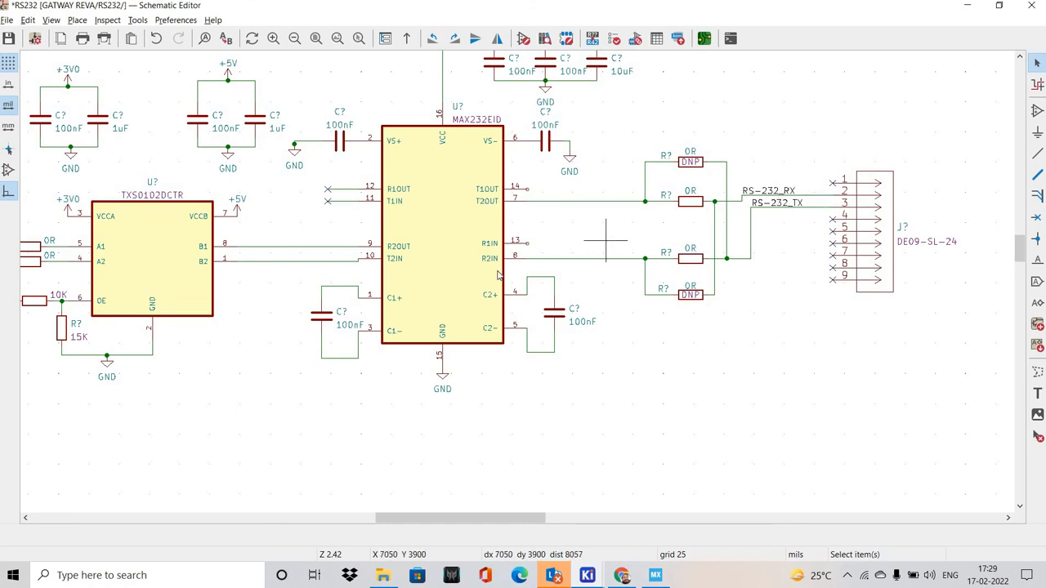
pyautogui.moveTo(529, 275); pyautogui.dragTo(593, 279, button='middle')
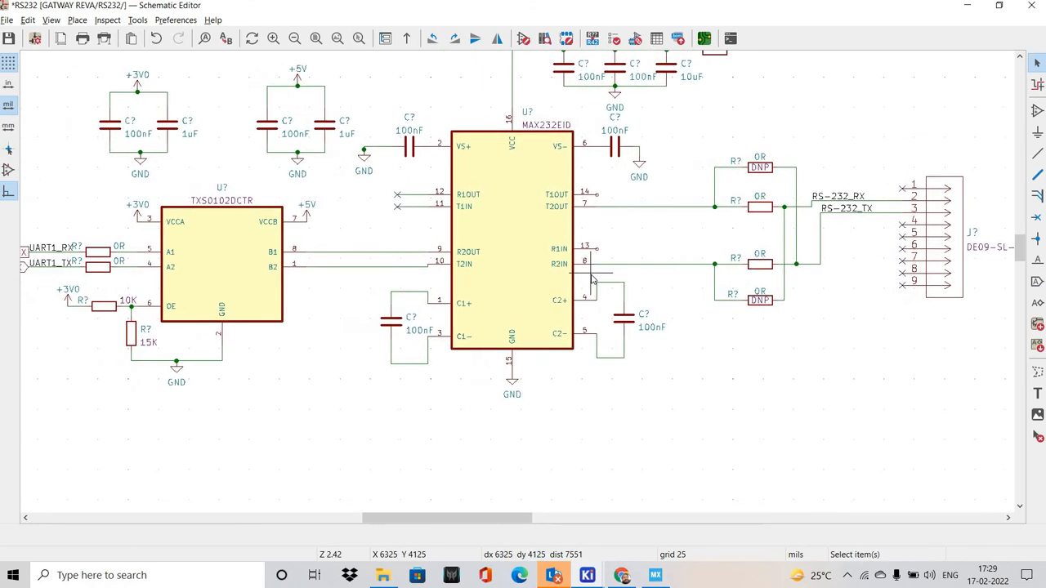
pyautogui.moveTo(368, 270); pyautogui.dragTo(572, 287, button='middle')
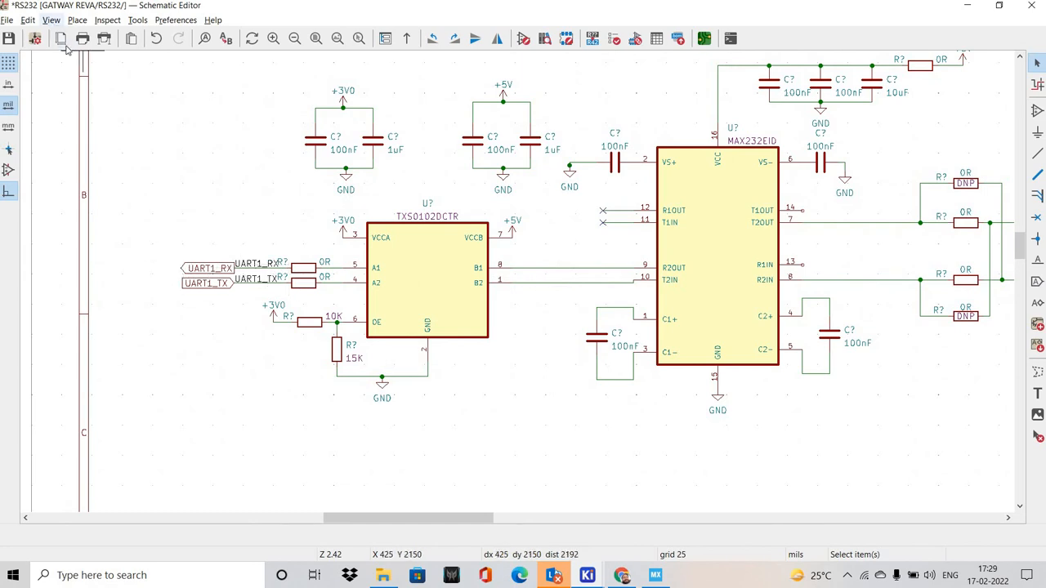
# Return to the MCU sheet and save the schematic
pyautogui.click(50, 20)
pyautogui.click(98, 54)
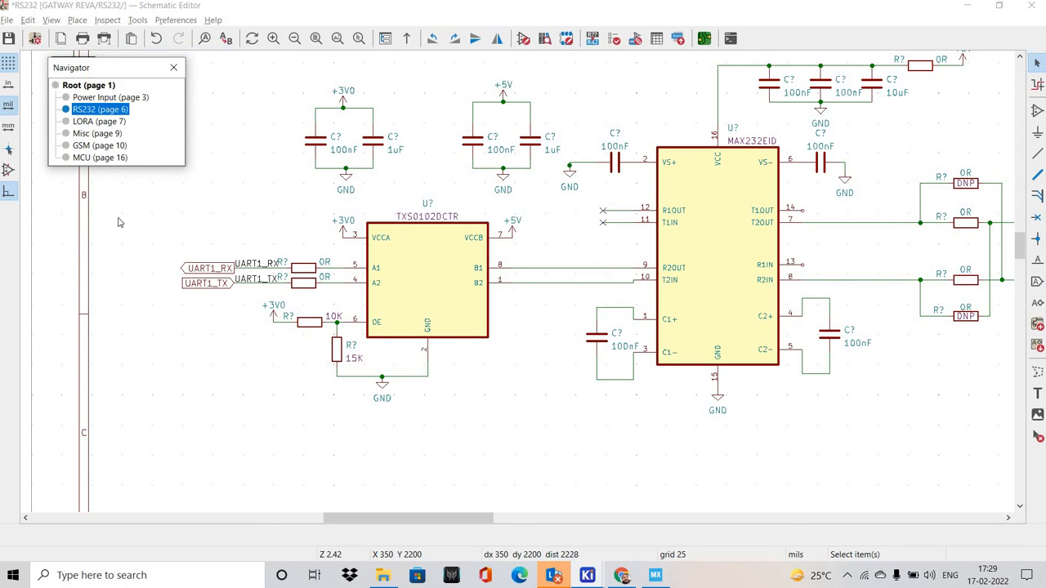
pyautogui.click(100, 157)
pyautogui.scroll(2, 482, 304)
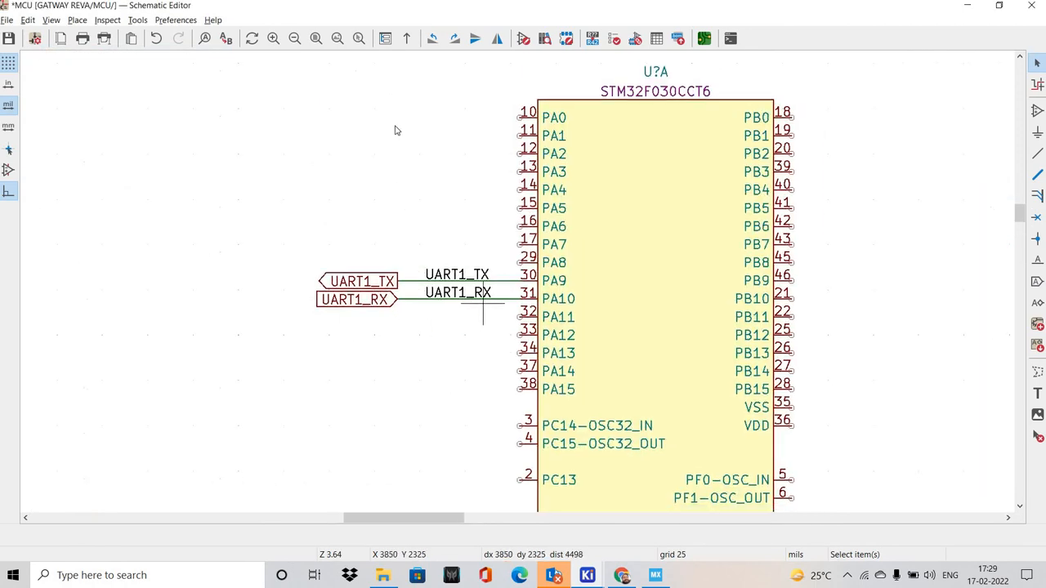
pyautogui.click(9, 39)
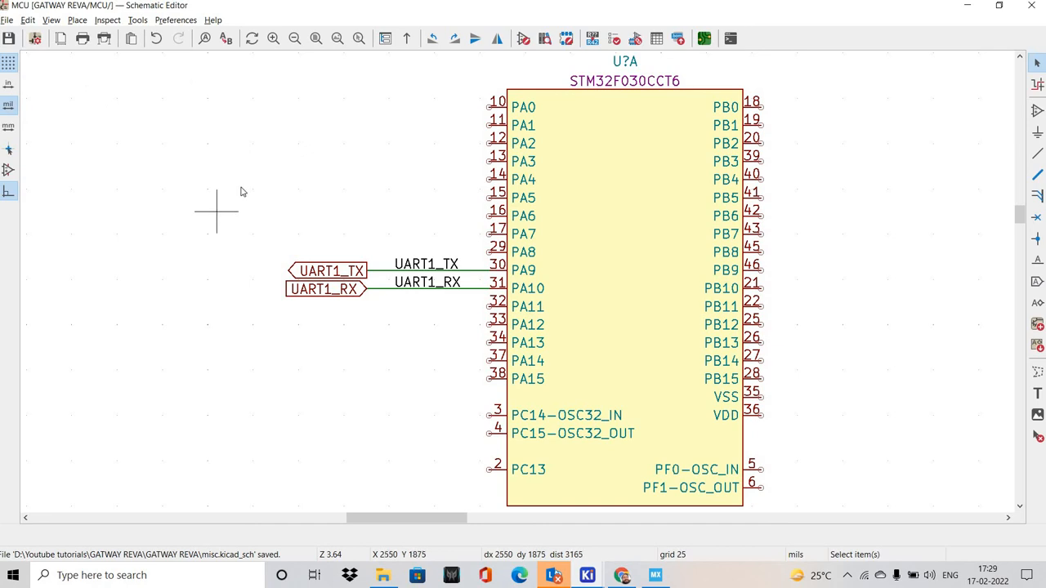
# Open the GSM sheet and compare its M66 signal labels with the USART3 pins and CTS/RTS flow control in STM32CubeMX
pyautogui.hotkey('alt', 'Tab')
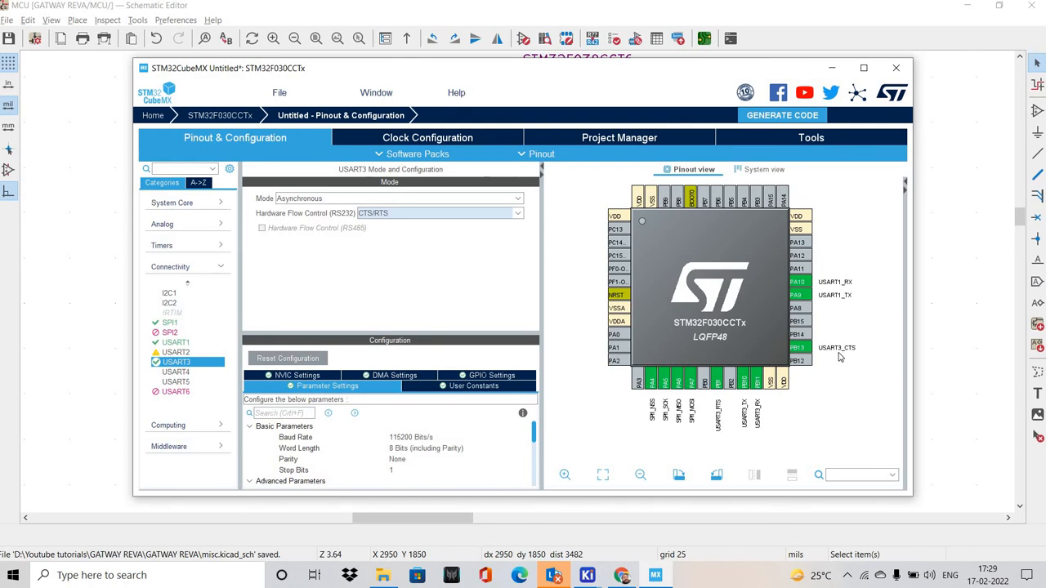
pyautogui.hotkey('alt', 'Tab')
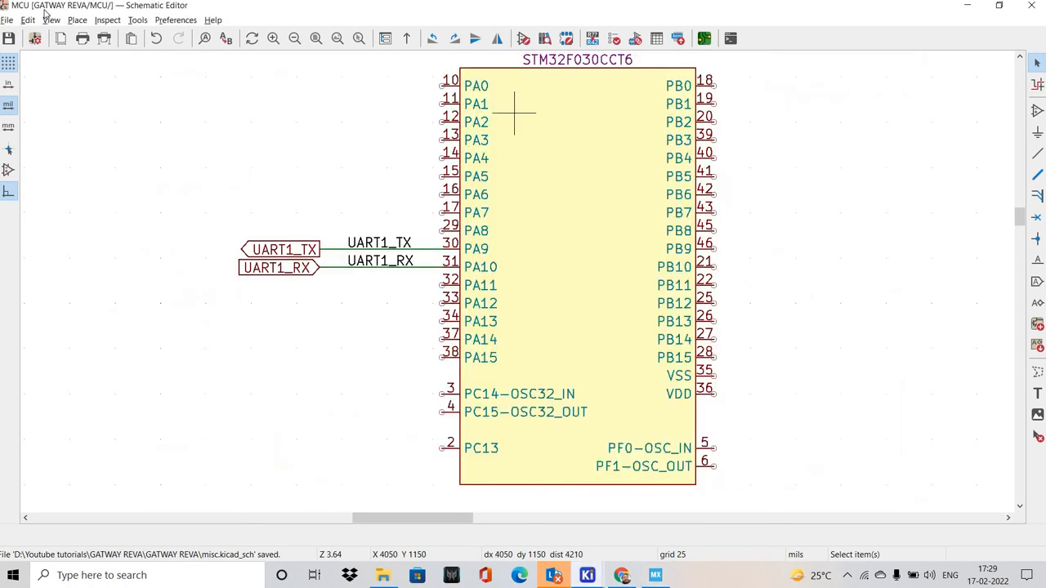
pyautogui.click(52, 20)
pyautogui.click(98, 54)
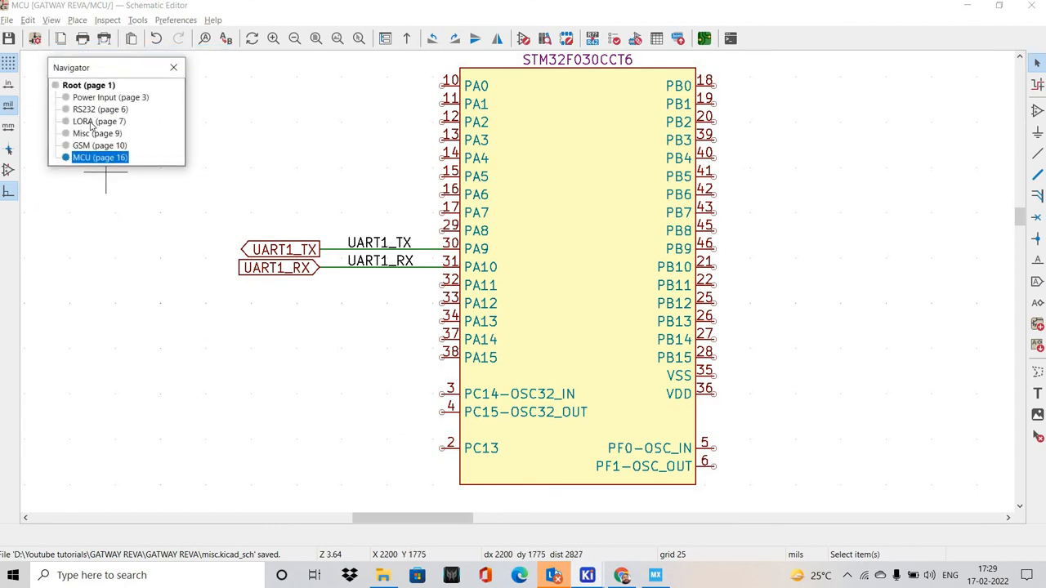
pyautogui.click(91, 123)
pyautogui.click(89, 154)
pyautogui.click(99, 144)
pyautogui.scroll(5, 378, 201)
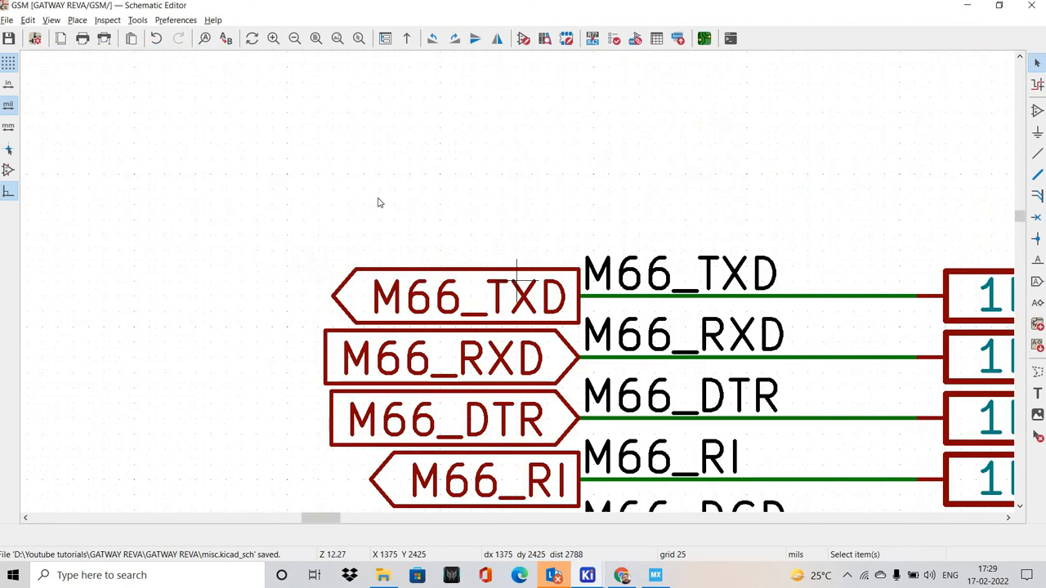
pyautogui.moveTo(431, 243); pyautogui.dragTo(327, 197, button='middle')
pyautogui.scroll(-1, 327, 197)
pyautogui.moveTo(488, 258); pyautogui.dragTo(313, 173, button='middle')
pyautogui.hotkey('alt', 'Tab')
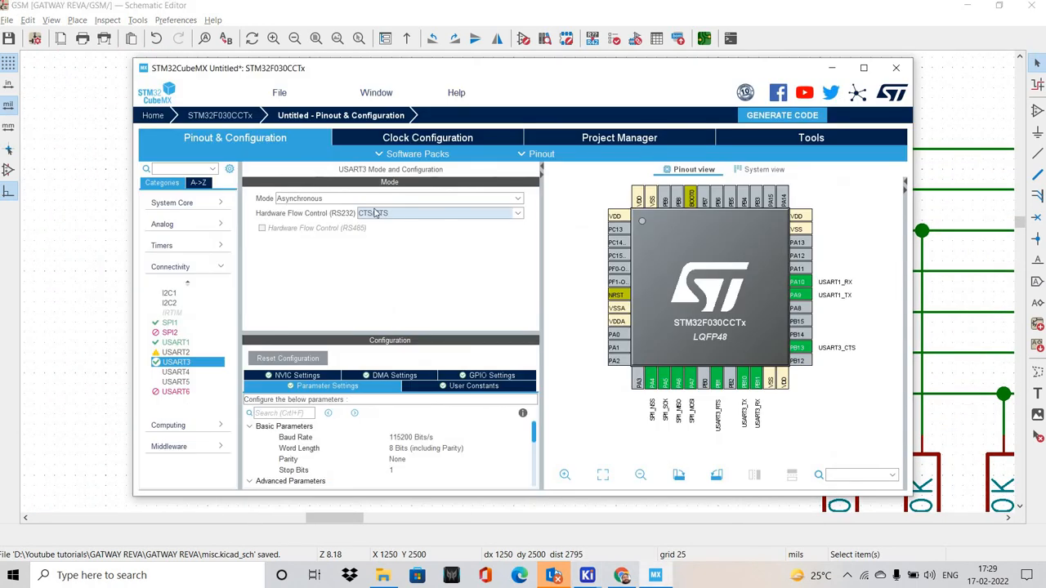
pyautogui.hotkey('alt', 'Tab')
pyautogui.moveTo(337, 198); pyautogui.dragTo(280, 190, button='middle')
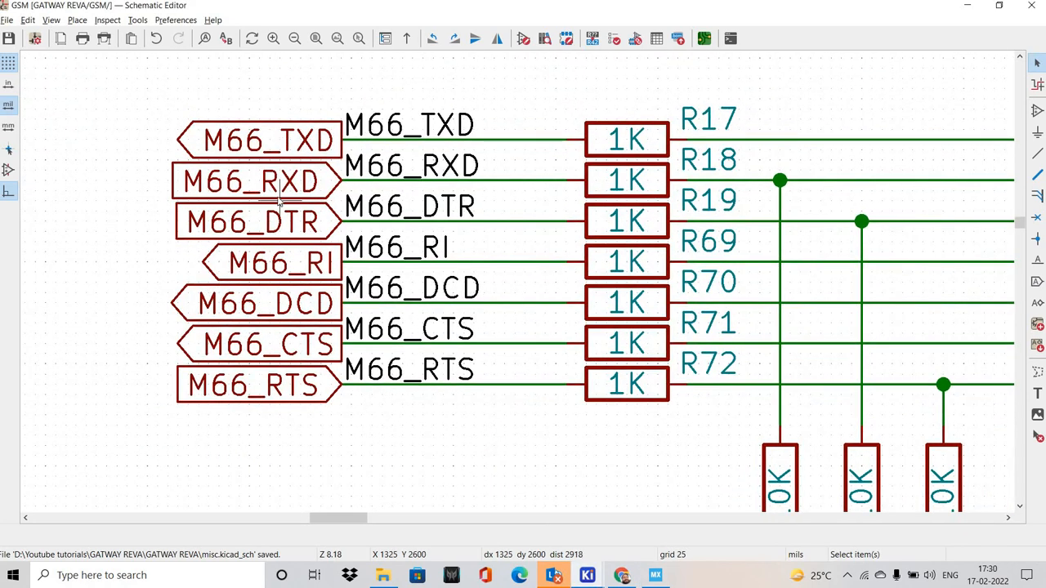
# Copy the global and net labels of M66_TXD, M66_RXD, M66_CTS and M66_RTS from the GSM sheet
pyautogui.click(245, 135)
pyautogui.keyDown('shift'); pyautogui.click(243, 180); pyautogui.keyUp('shift')
pyautogui.keyDown('shift'); pyautogui.click(408, 124); pyautogui.keyUp('shift')
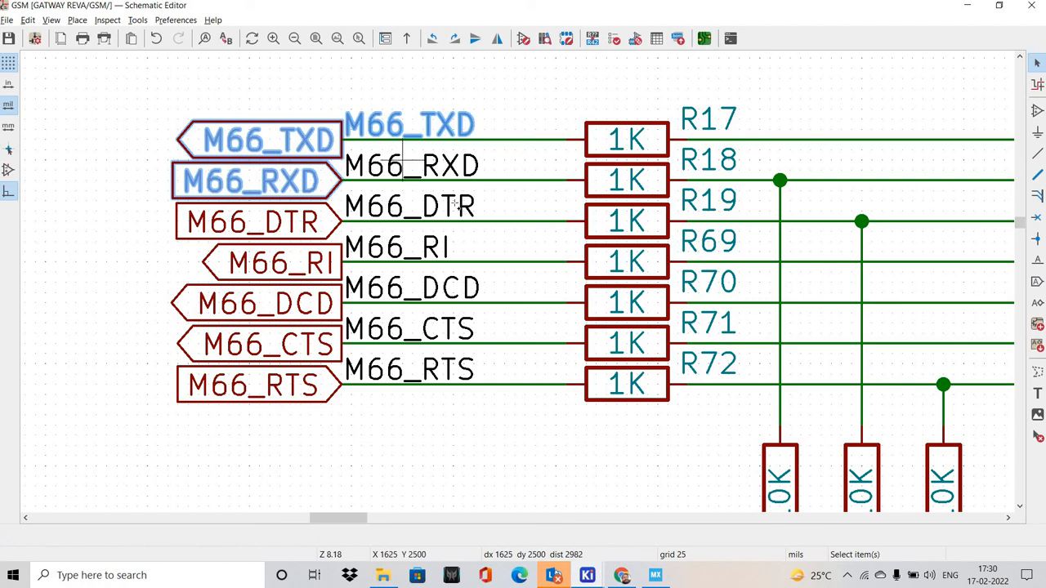
pyautogui.keyDown('shift'); pyautogui.click(417, 165); pyautogui.keyUp('shift')
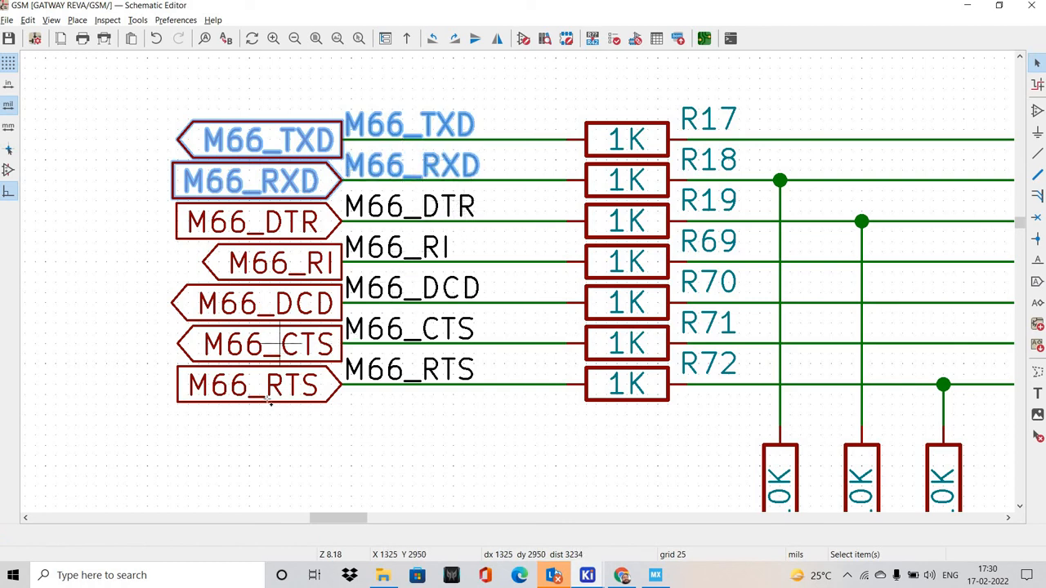
pyautogui.keyDown('shift'); pyautogui.click(261, 344); pyautogui.keyUp('shift')
pyautogui.keyDown('shift'); pyautogui.click(409, 329); pyautogui.keyUp('shift')
pyautogui.keyDown('shift'); pyautogui.click(262, 386); pyautogui.keyUp('shift')
pyautogui.keyDown('shift'); pyautogui.click(409, 369); pyautogui.keyUp('shift')
pyautogui.scroll(-2, 532, 285)
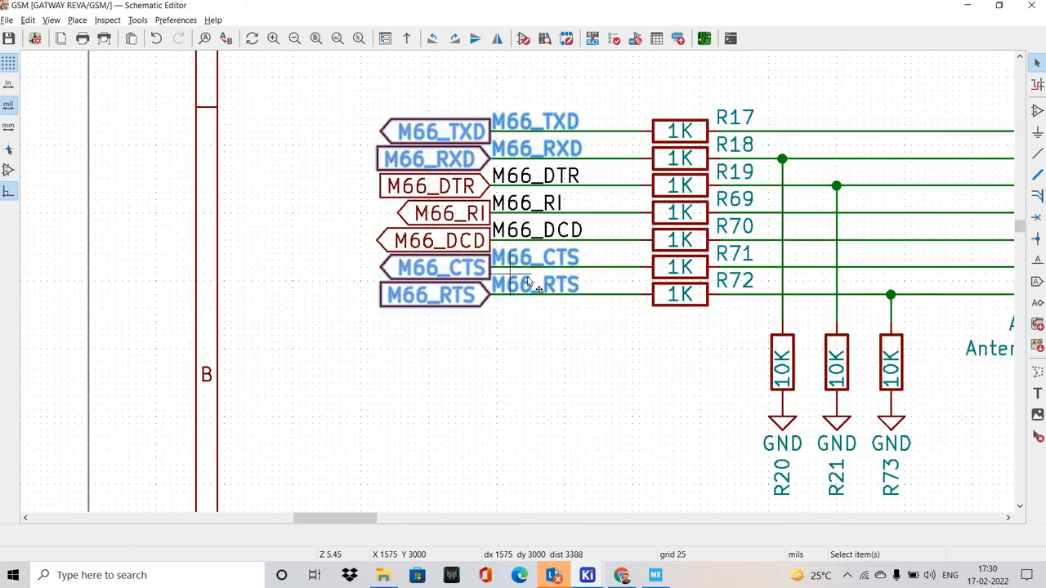
pyautogui.click(515, 367)
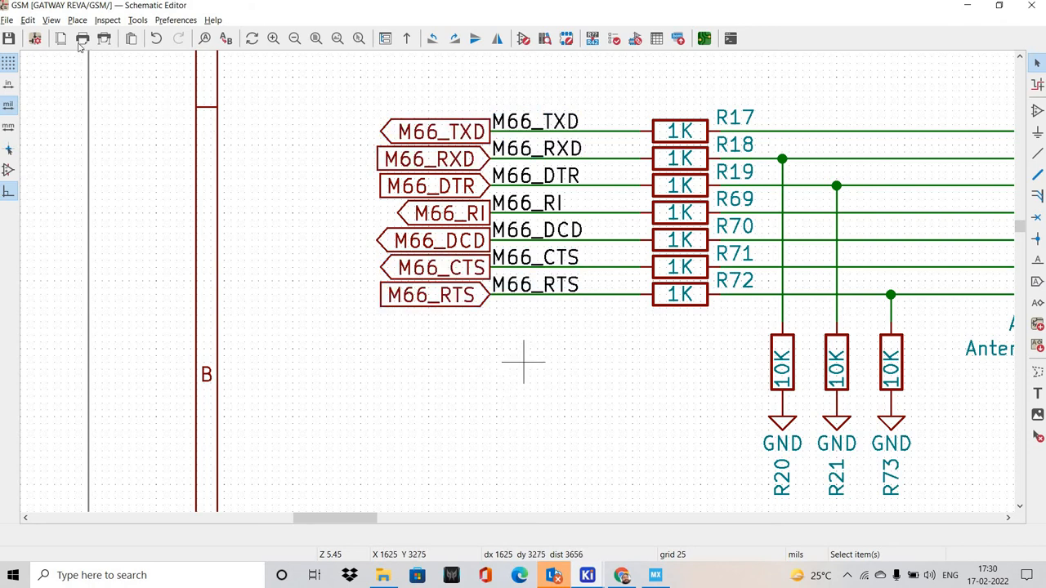
# Paste the copied M66 labels into the MCU sheet, in the free space below the UART1 labels
pyautogui.click(51, 19)
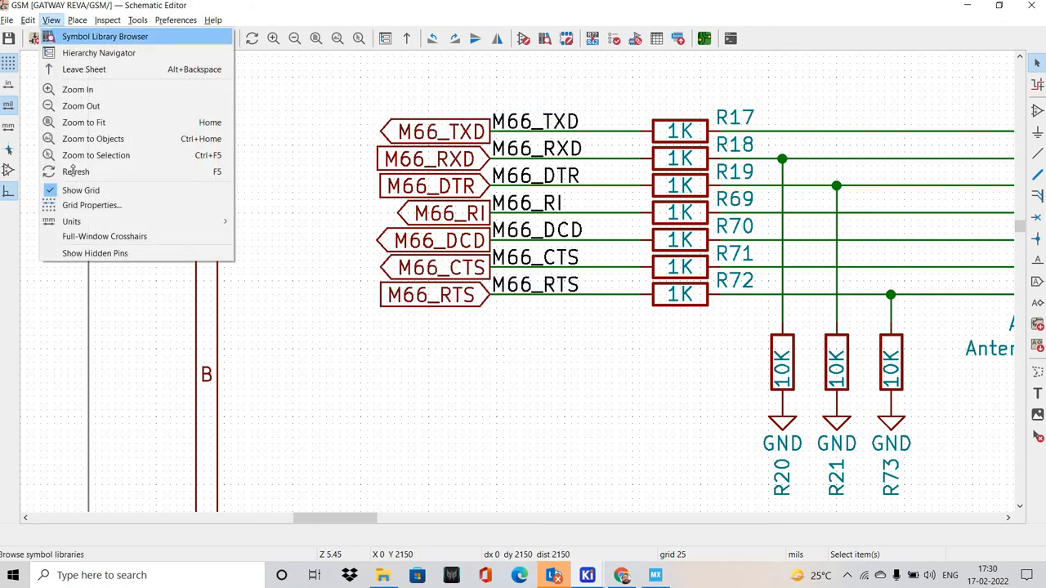
pyautogui.click(82, 52)
pyautogui.doubleClick(100, 158)
pyautogui.moveTo(351, 260); pyautogui.dragTo(253, 242, button='middle')
pyautogui.scroll(-3, 267, 244)
pyautogui.hotkey('ctrl', 'v')
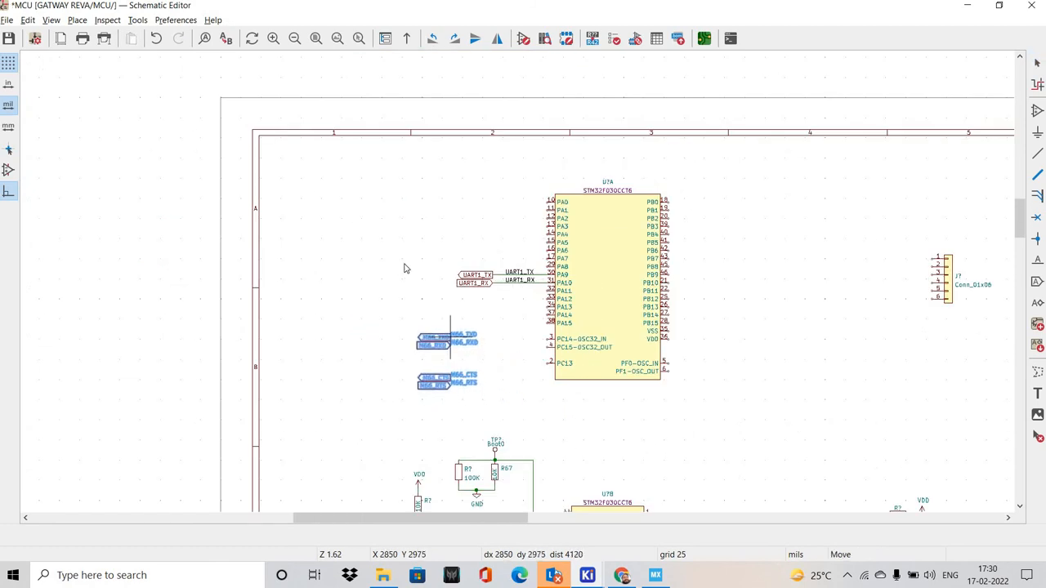
pyautogui.click(450, 336)
pyautogui.scroll(3, 406, 266)
pyautogui.scroll(-1, 423, 274)
pyautogui.moveTo(489, 245); pyautogui.dragTo(423, 299, button='middle')
pyautogui.click(442, 289)
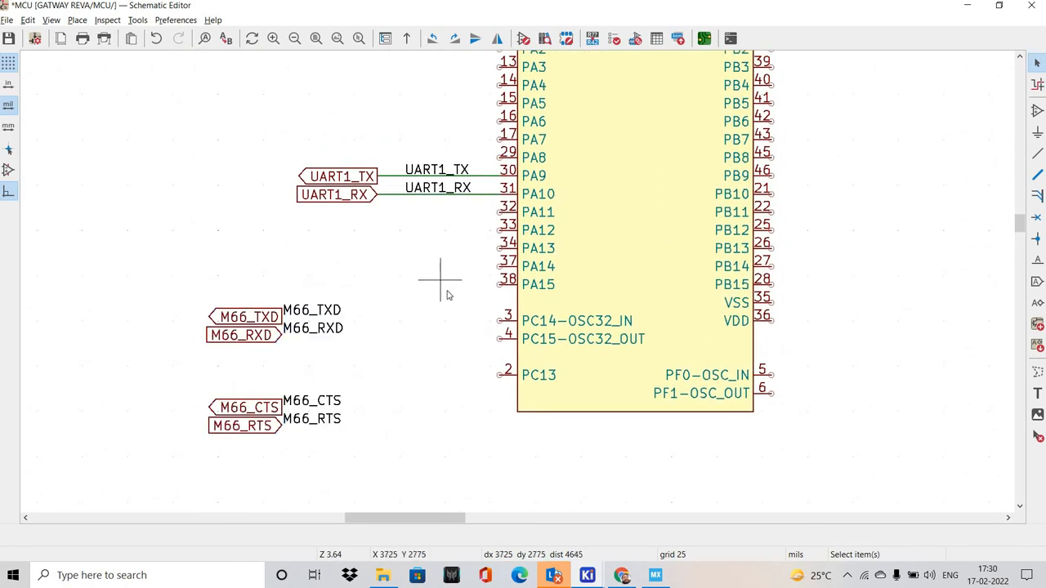
# Look up the USART3 TX, RX, CTS and RTS pins in the STM32CubeMX pinout and find them on the MCU symbol
pyautogui.keyDown('shift'); pyautogui.scroll(1, 448, 293); pyautogui.keyUp('shift')
pyautogui.hotkey('alt', 'Tab')
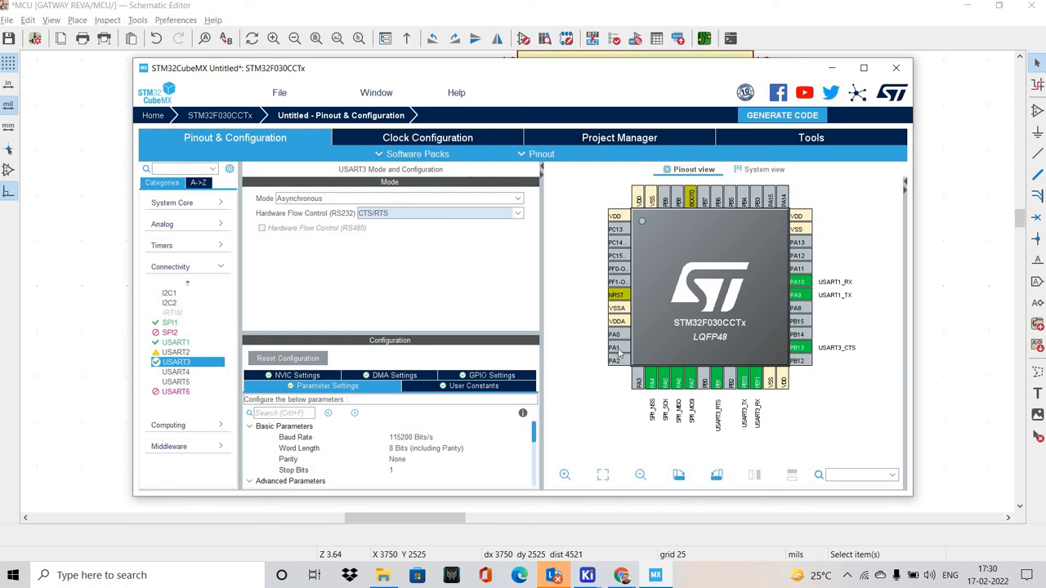
pyautogui.hotkey('alt', 'Tab')
pyautogui.moveTo(283, 381); pyautogui.dragTo(283, 325, button='middle')
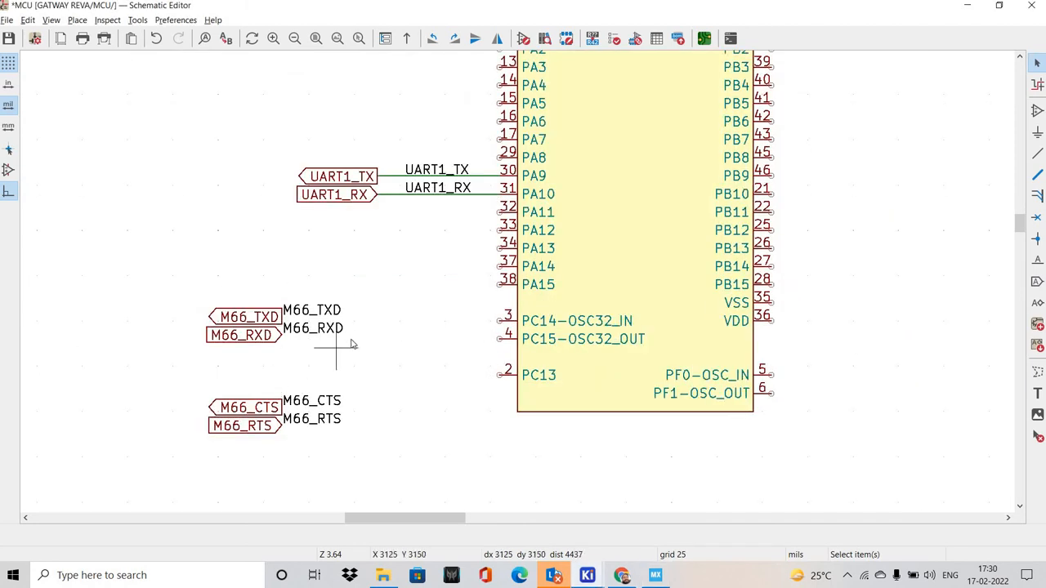
pyautogui.moveTo(341, 352); pyautogui.dragTo(314, 359, button='middle')
pyautogui.keyDown('shift'); pyautogui.scroll(1, 359, 329); pyautogui.keyUp('shift')
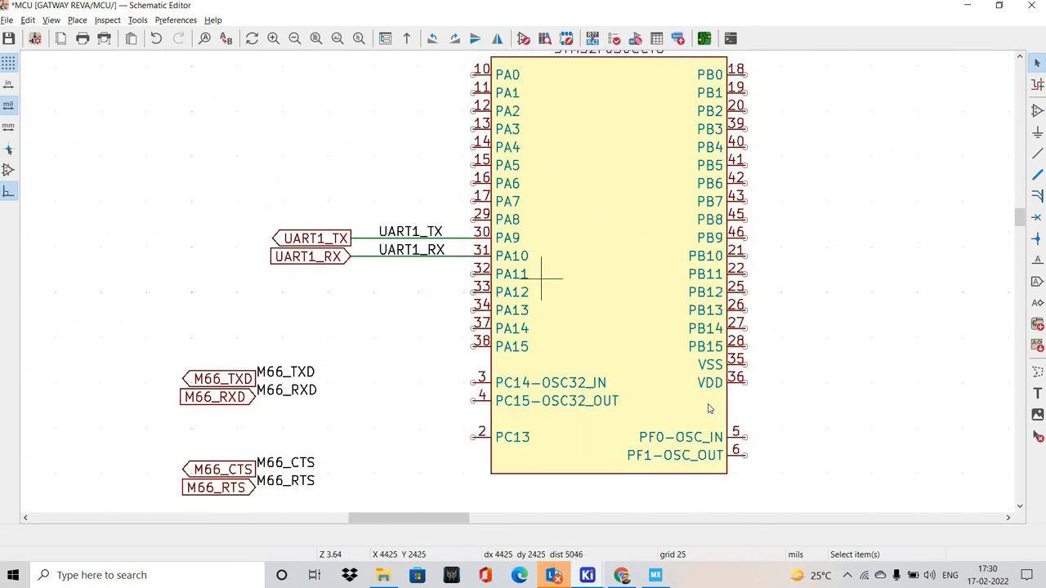
pyautogui.hotkey('alt', 'Tab')
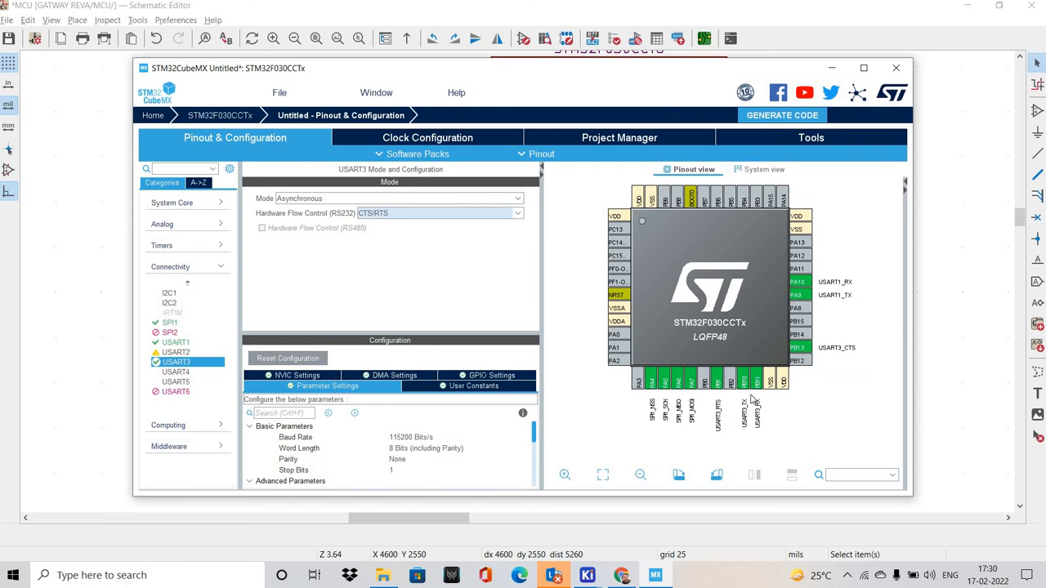
pyautogui.hotkey('alt', 'Tab')
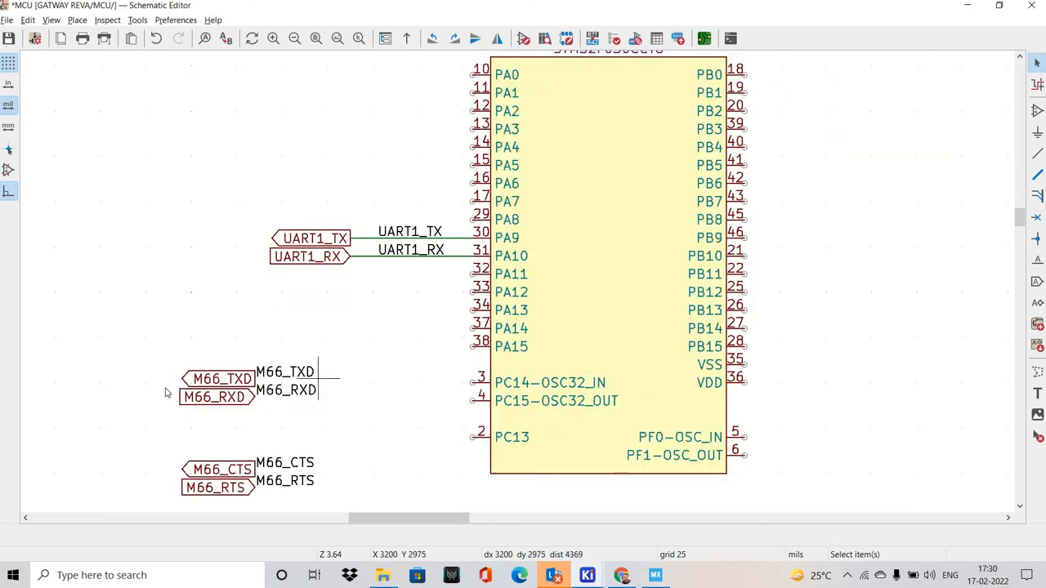
# Move the M66_TXD net label to the right side of the MCU symbol, level with pin PB10
pyautogui.moveTo(320, 378); pyautogui.dragTo(273, 352, button='middle')
pyautogui.moveTo(231, 313); pyautogui.dragTo(231, 366, button='middle')
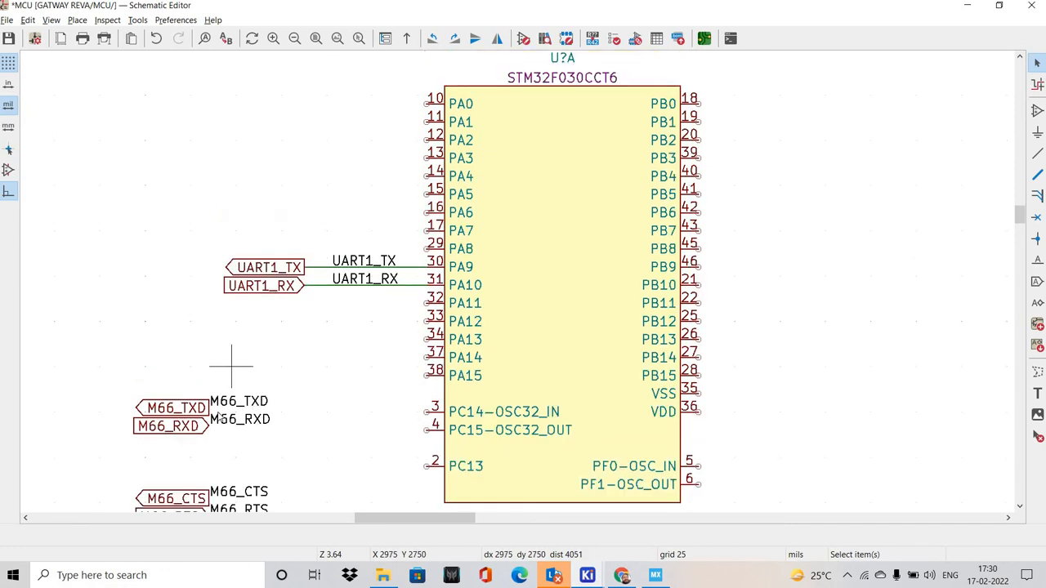
pyautogui.moveTo(349, 353); pyautogui.dragTo(334, 316, button='middle')
pyautogui.click(217, 364)
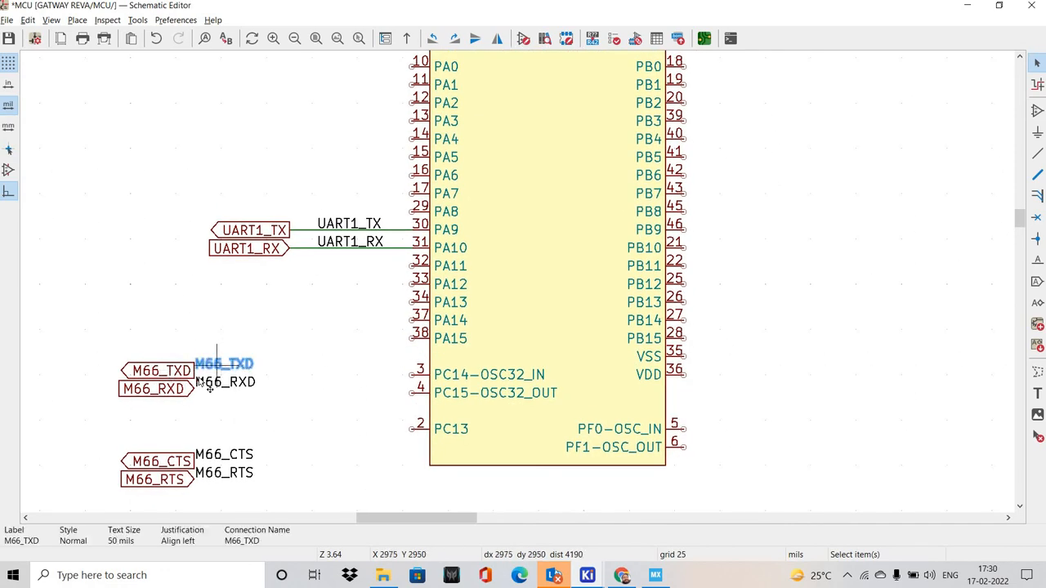
pyautogui.press('m')
pyautogui.keyDown('shift'); pyautogui.scroll(3, 731, 151); pyautogui.keyUp('shift')
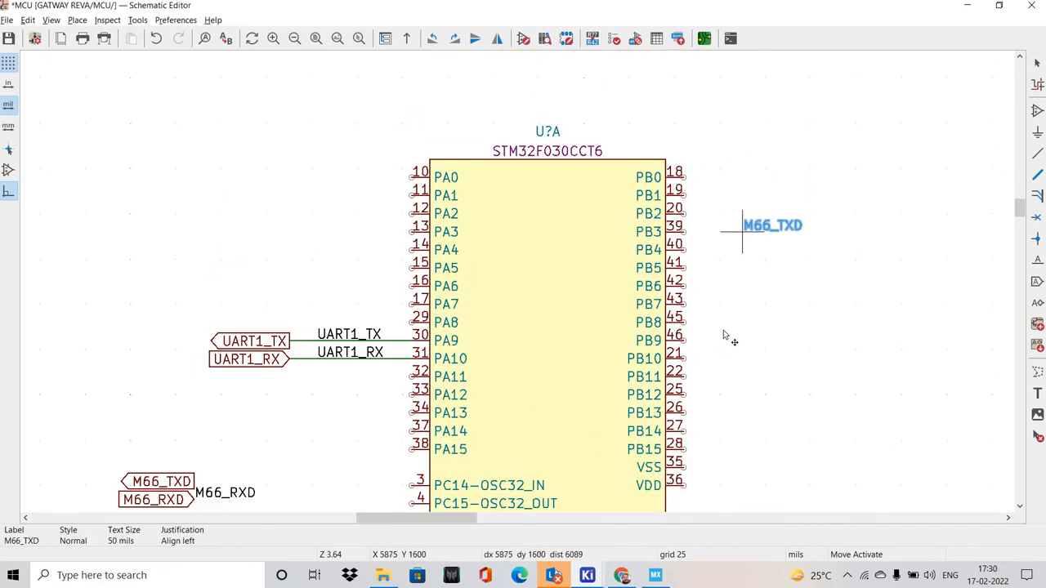
pyautogui.click(728, 357)
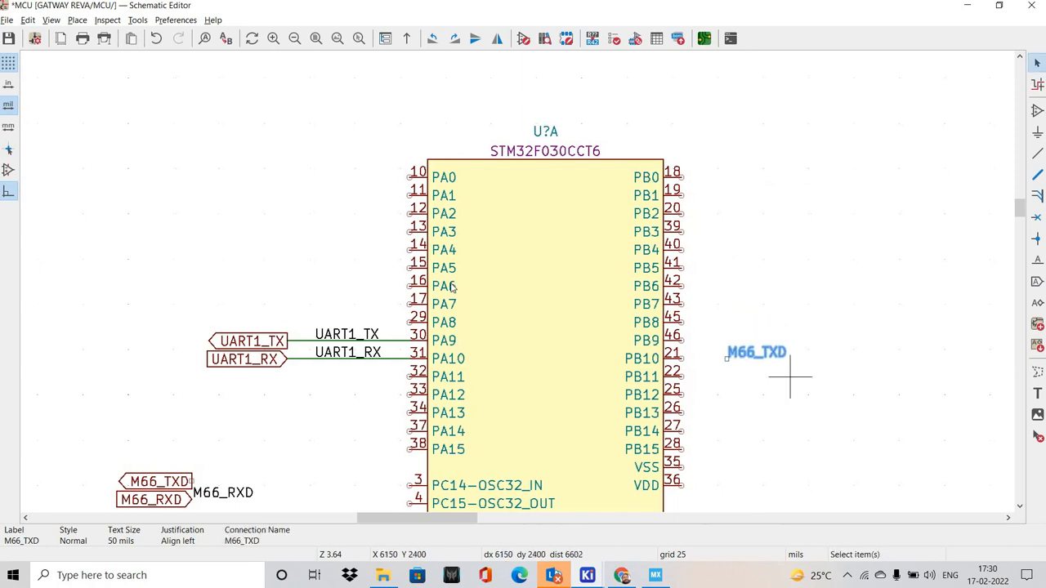
# Wire pin PB10 outward through the M66_TXD net label and delete the stray vertical segment at the wire's end
pyautogui.scroll(2, 691, 360)
pyautogui.click(363, 266)
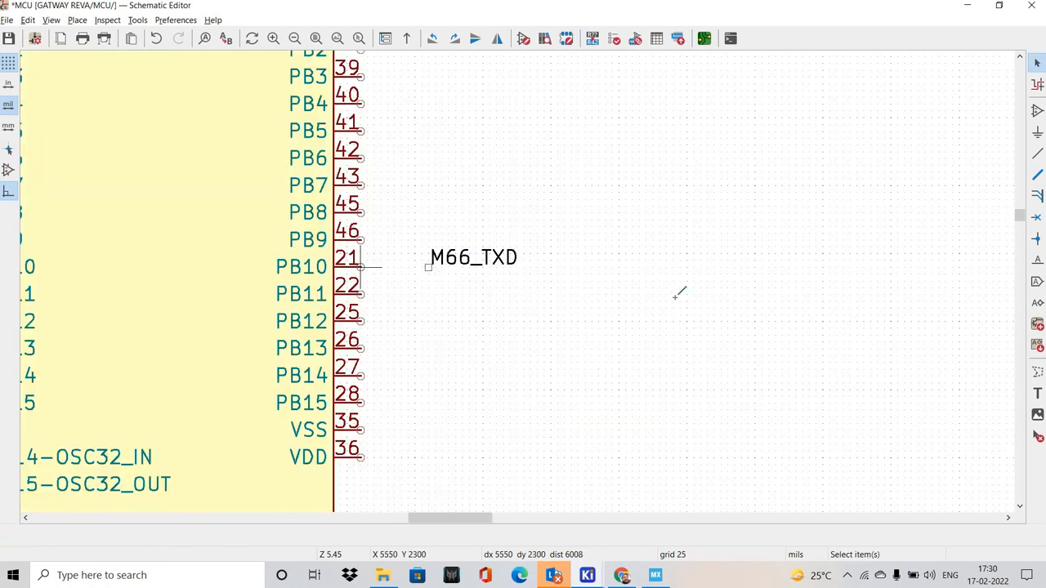
pyautogui.press('w')
pyautogui.doubleClick(673, 261)
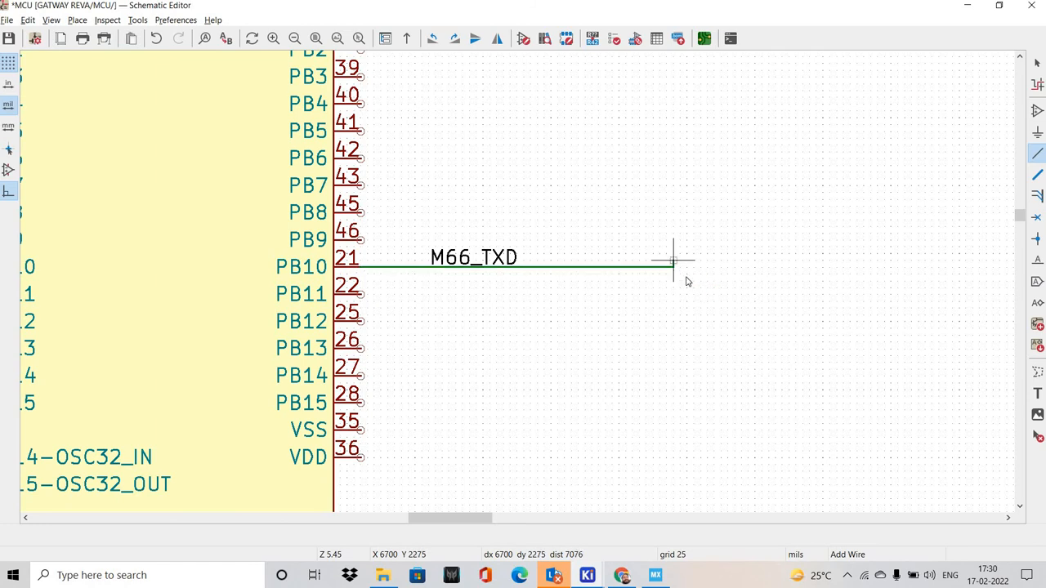
pyautogui.press('Escape')
pyautogui.scroll(4, 535, 298)
pyautogui.moveTo(436, 213); pyautogui.dragTo(499, 269)
pyautogui.press('Delete')
# Move the M66_TXD global label to the end of the PB10 wire and mirror it horizontally so it points outward
pyautogui.moveTo(283, 310); pyautogui.dragTo(462, 293, button='middle')
pyautogui.scroll(-6, 519, 287)
pyautogui.scroll(2, 409, 265)
pyautogui.scroll(2, 268, 344)
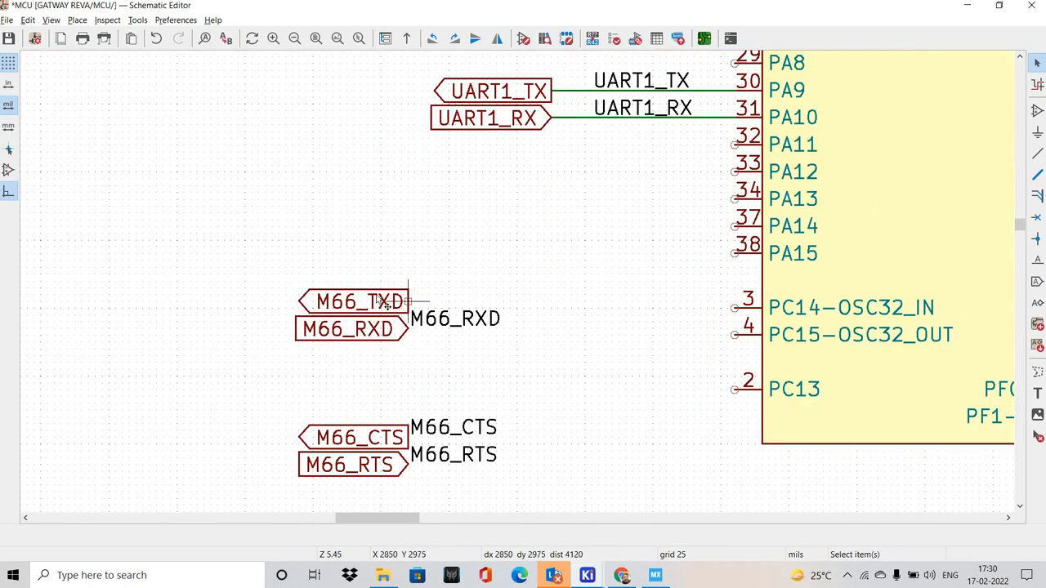
pyautogui.moveTo(381, 301); pyautogui.dragTo(483, 318)
pyautogui.scroll(-4, 513, 280)
pyautogui.scroll(-1, 513, 280)
pyautogui.scroll(4, 719, 259)
pyautogui.scroll(1, 327, 282)
pyautogui.press('x')
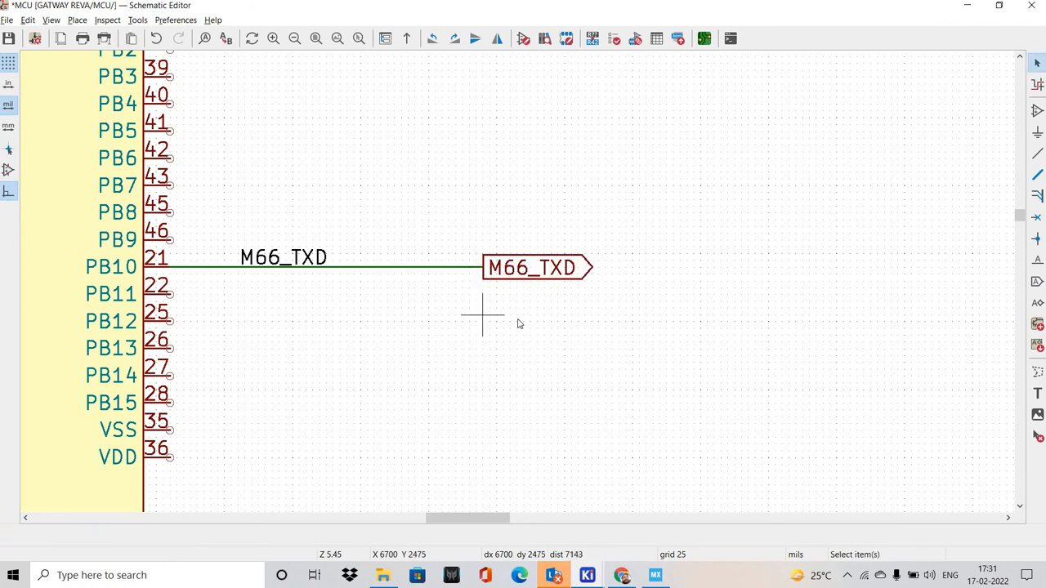
# Look up the USART3 RX pin in STM32CubeMX and move both M66_RXD labels to the right side of the KiCad MCU symbol
pyautogui.moveTo(475, 314); pyautogui.dragTo(518, 320, button='middle')
pyautogui.hotkey('alt', 'Tab')
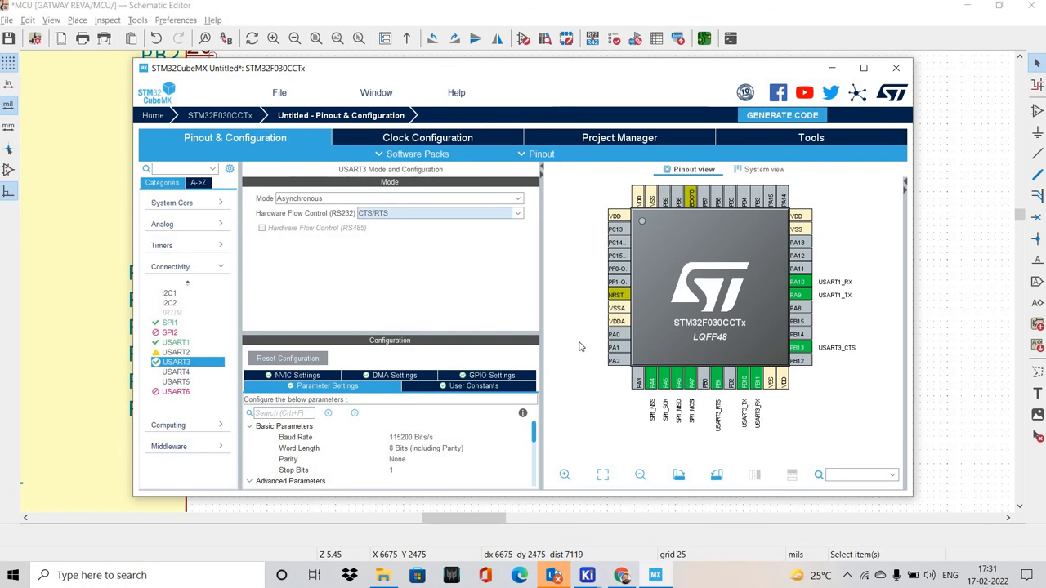
pyautogui.hotkey('alt', 'Tab')
pyautogui.hotkey('alt', 'Tab')
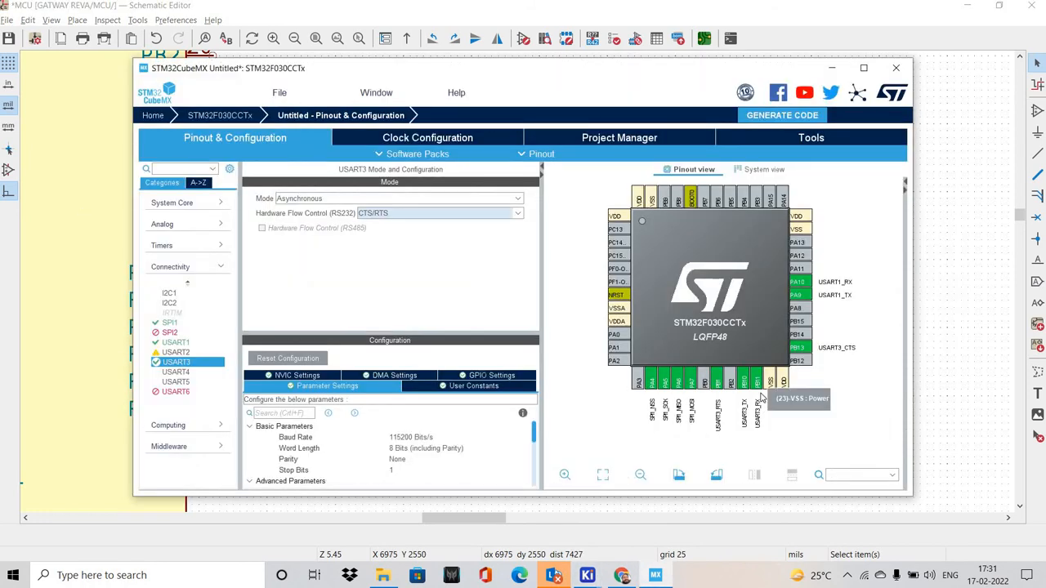
pyautogui.hotkey('alt', 'Tab')
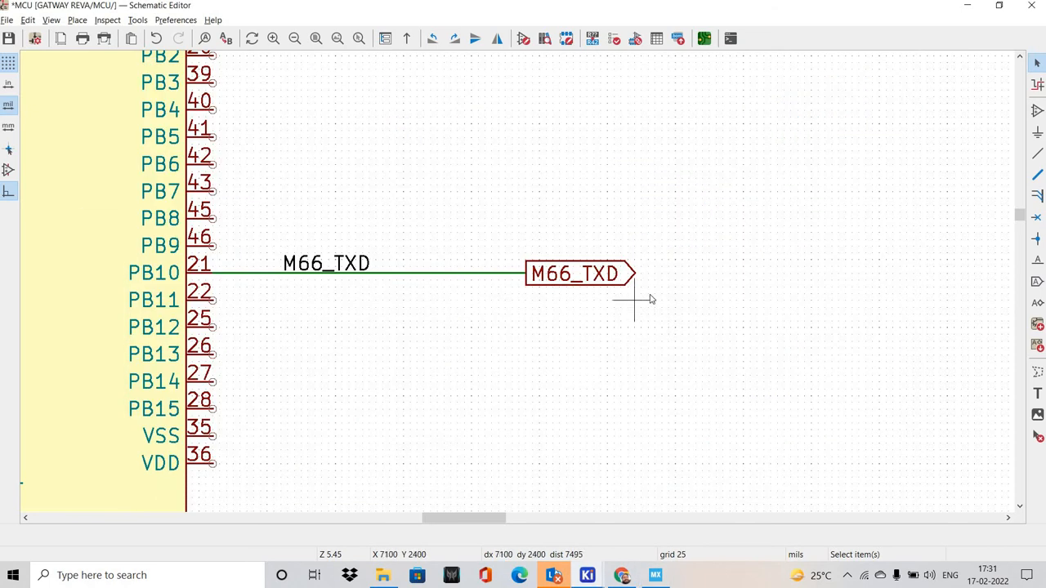
pyautogui.scroll(-3, 651, 299)
pyautogui.moveTo(337, 343); pyautogui.dragTo(608, 268, button='middle')
pyautogui.scroll(3, 303, 347)
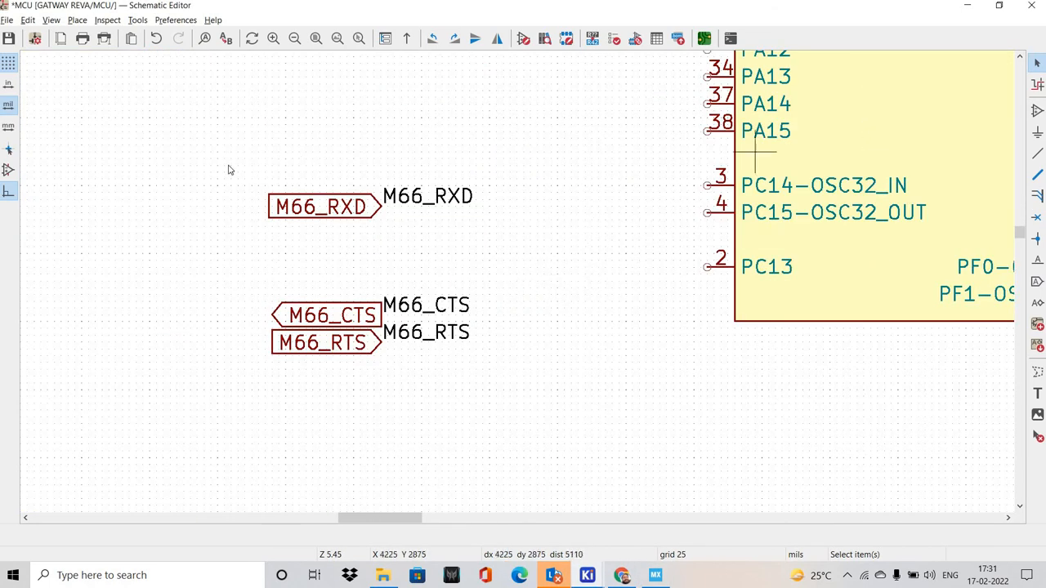
pyautogui.moveTo(216, 158); pyautogui.dragTo(526, 276)
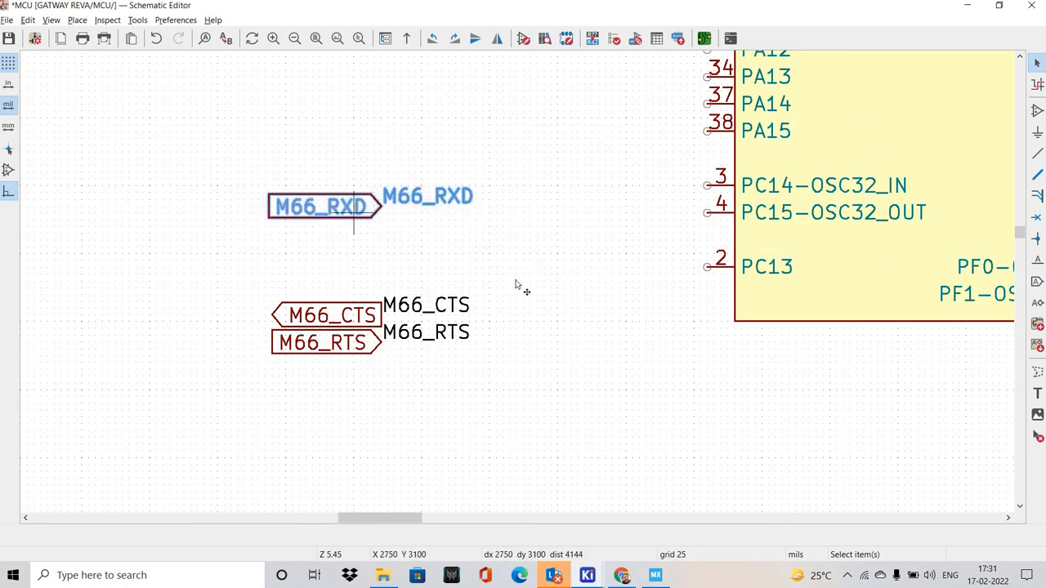
pyautogui.press('m')
pyautogui.scroll(-3, 352, 217)
pyautogui.scroll(2, 602, 285)
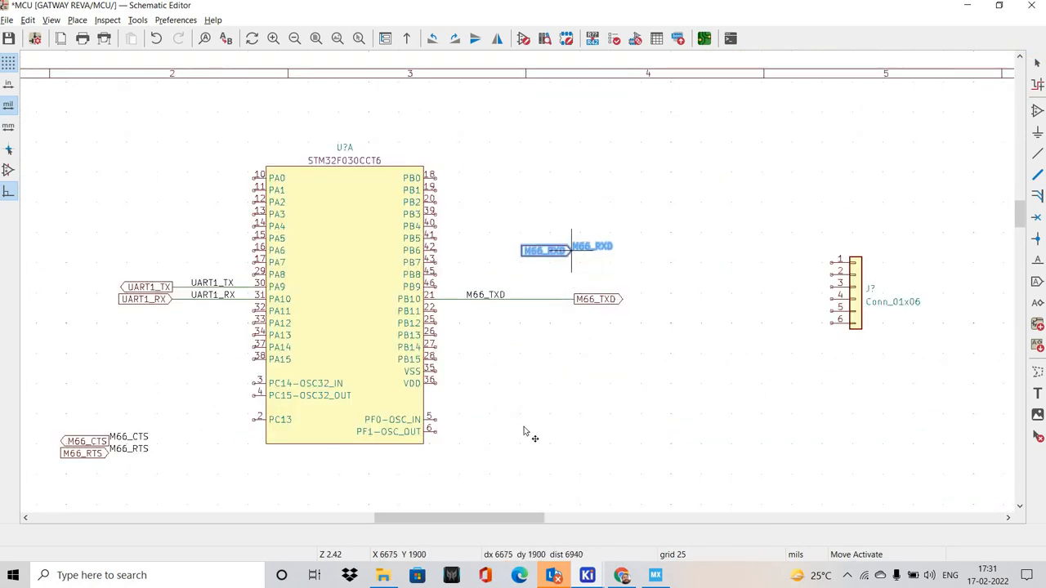
pyautogui.scroll(3, 572, 257)
pyautogui.click(538, 451)
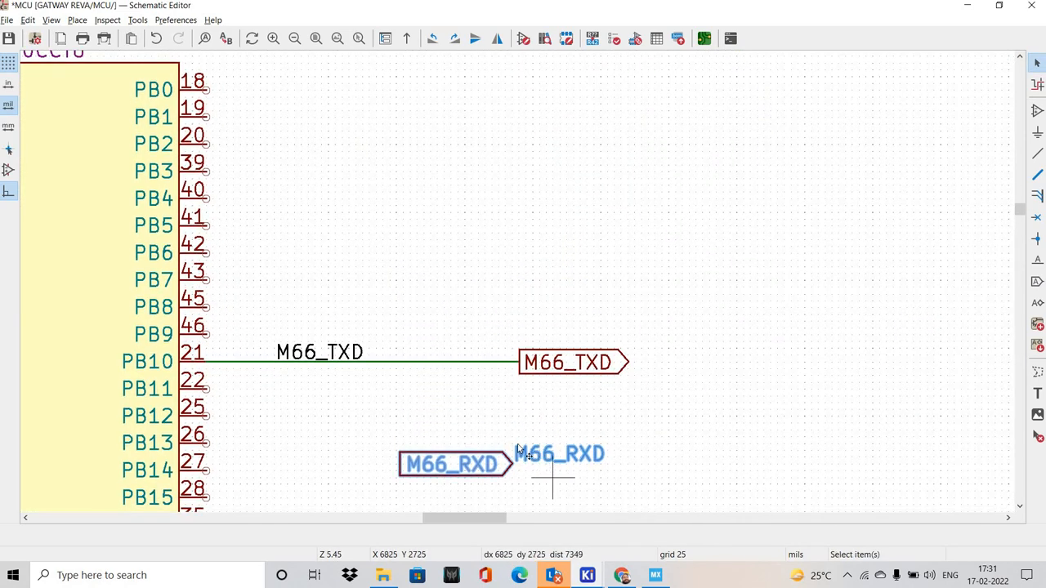
# Place the M66_RXD net label level with pin PB11 and wire the pin outward through it
pyautogui.press('m')
pyautogui.scroll(4, 392, 229)
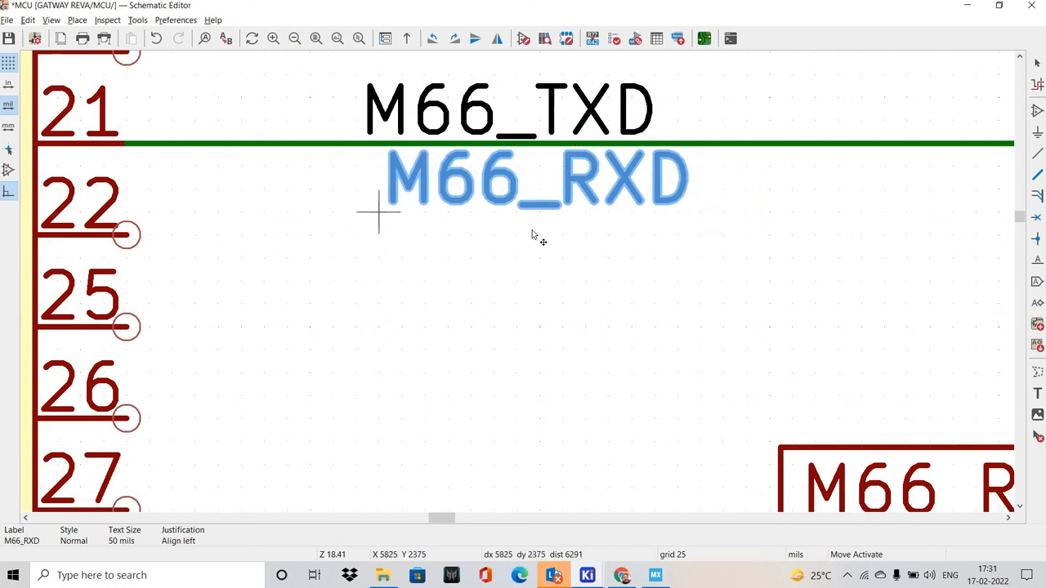
pyautogui.click(379, 257)
pyautogui.scroll(-3, 379, 257)
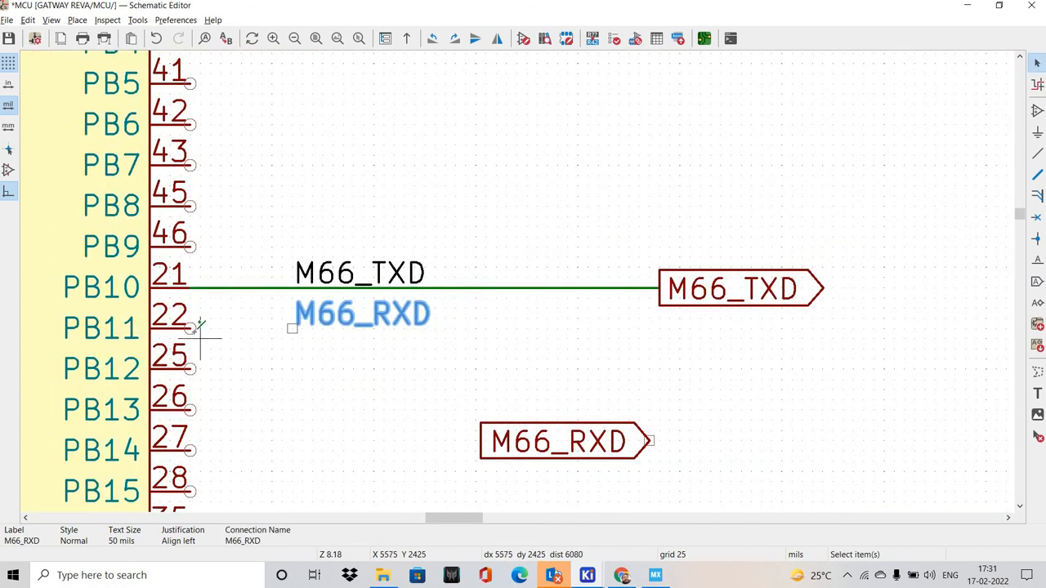
pyautogui.press('w')
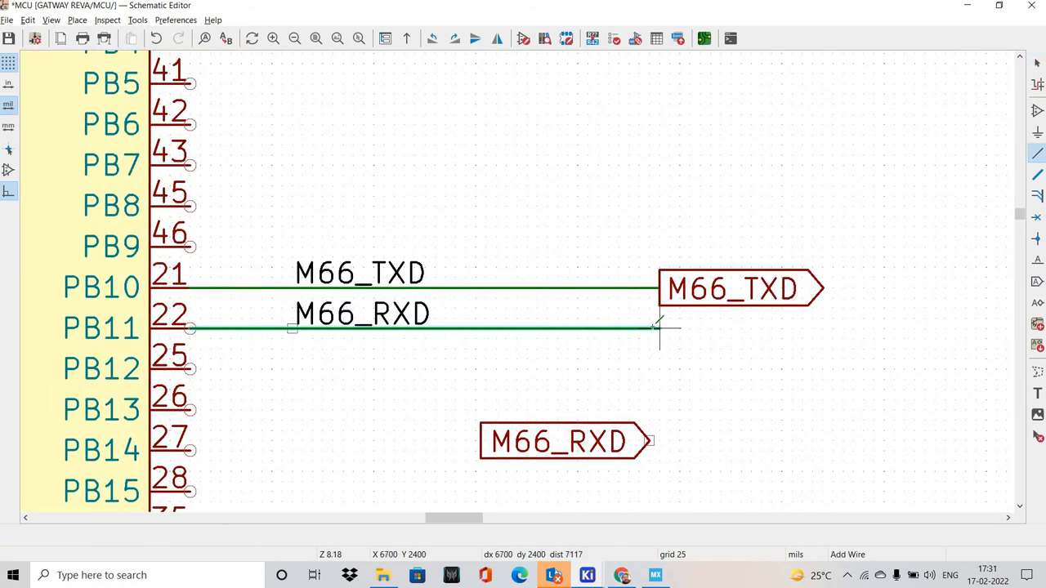
pyautogui.doubleClick(649, 328)
pyautogui.press('Escape')
# Attach the M66_RXD global label to the end of the PB11 wire, mirrored horizontally so its text extends away from the MCU
pyautogui.moveTo(589, 442); pyautogui.dragTo(649, 329)
pyautogui.press('x')
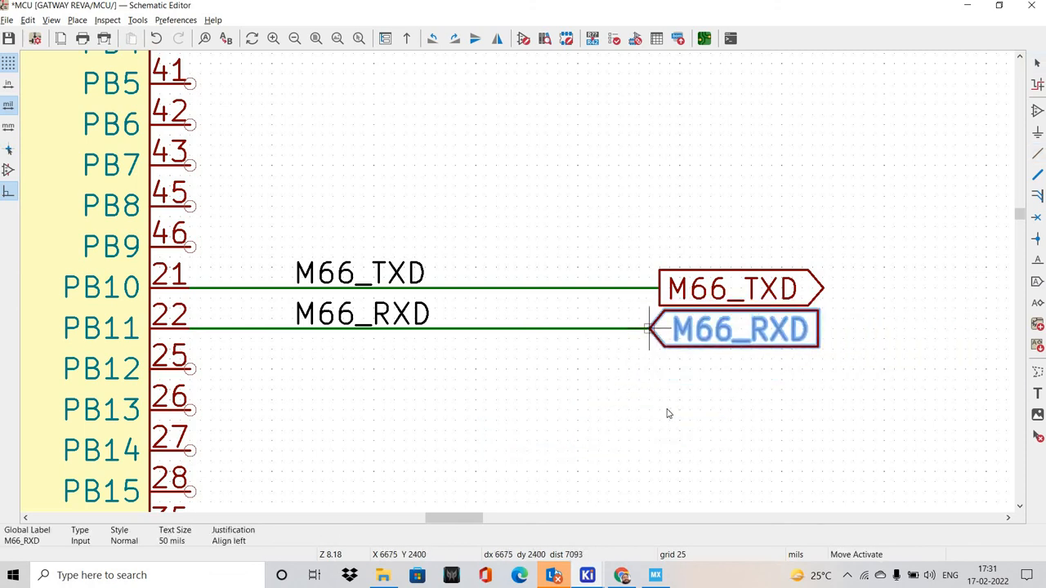
pyautogui.click(669, 410)
pyautogui.scroll(-5, 446, 314)
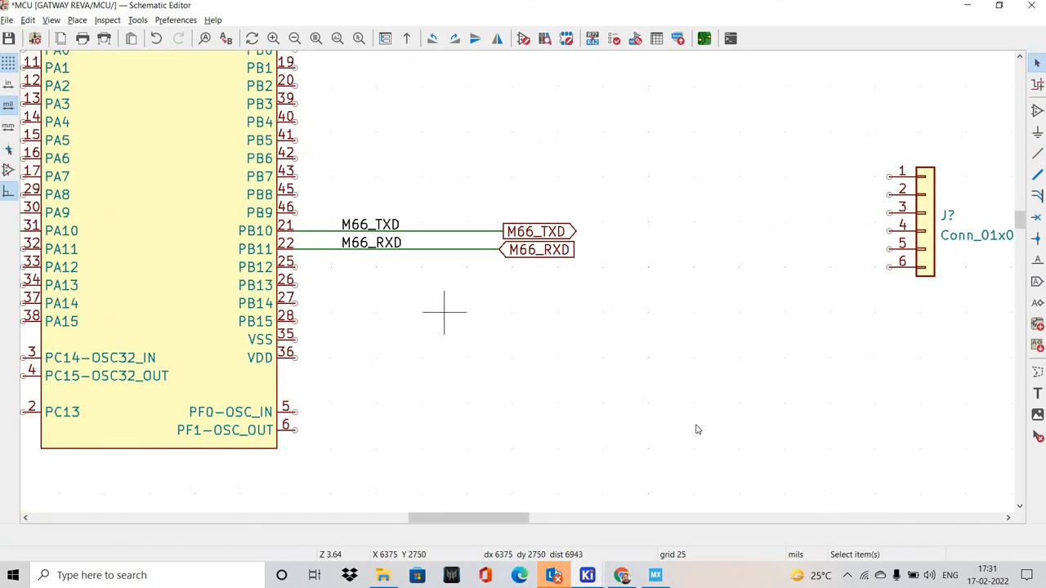
# Check the USART3 RTS and CTS pins in STM32CubeMX and move the M66_CTS and M66_RTS labels below the M66_RXD wire in KiCad
pyautogui.hotkey('alt', 'Tab')
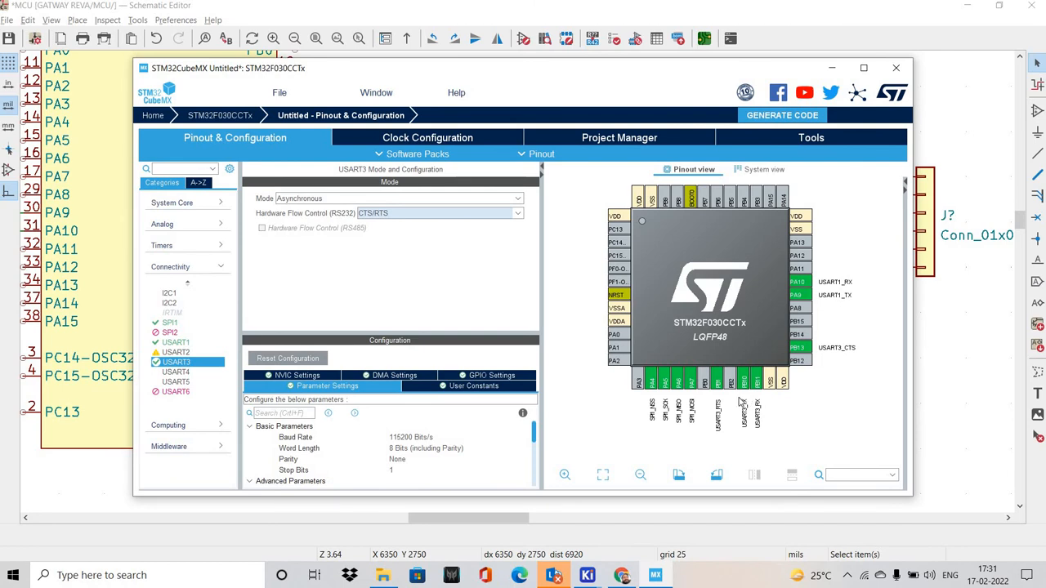
pyautogui.hotkey('alt', 'Tab')
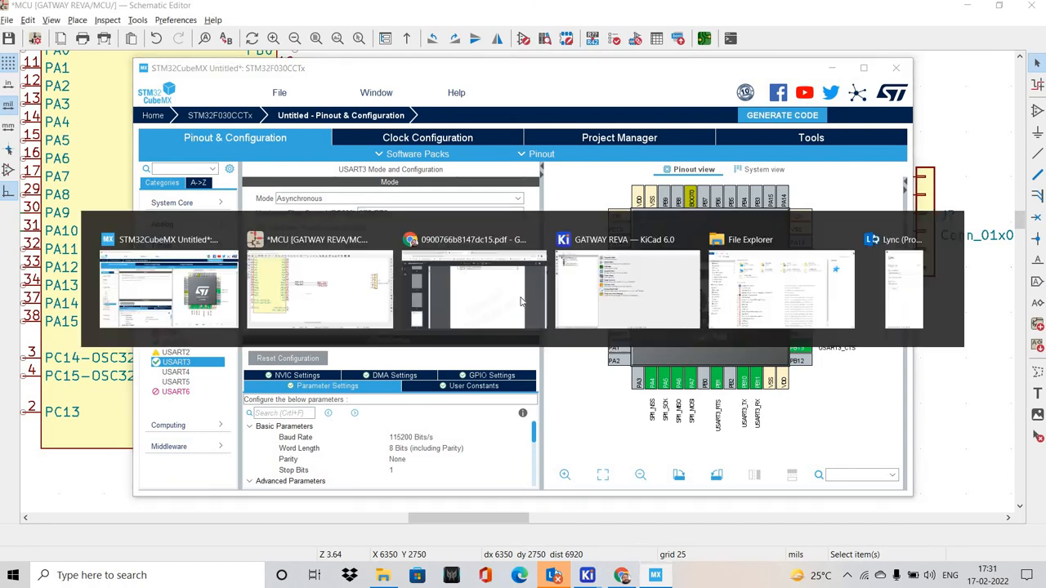
pyautogui.scroll(-3, 545, 316)
pyautogui.scroll(3, 377, 406)
pyautogui.moveTo(204, 334); pyautogui.dragTo(394, 403)
pyautogui.moveTo(301, 376); pyautogui.dragTo(962, 250)
pyautogui.moveTo(934, 290); pyautogui.dragTo(630, 349, button='middle')
pyautogui.moveTo(654, 264); pyautogui.dragTo(531, 351, button='middle')
pyautogui.click(578, 352)
# Move the M66_RTS net label up beside the MCU symbol, level with pin PB1
pyautogui.scroll(2, 578, 352)
pyautogui.click(408, 366)
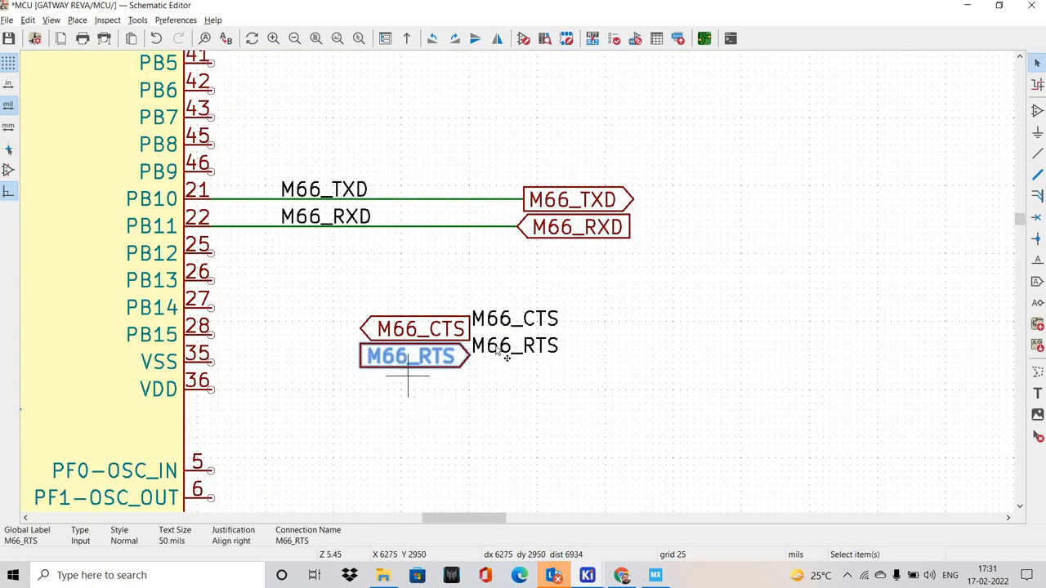
pyautogui.moveTo(494, 351); pyautogui.dragTo(272, 177)
pyautogui.keyDown('shift'); pyautogui.scroll(4, 269, 192); pyautogui.keyUp('shift')
pyautogui.click(373, 218)
# Move the M66_RTS global label level with pin PB1, aligned above the M66_TXD global label
pyautogui.keyDown('shift'); pyautogui.scroll(-4, 430, 416); pyautogui.keyUp('shift')
pyautogui.click(414, 411)
pyautogui.press('m')
pyautogui.keyDown('shift'); pyautogui.scroll(4, 637, 264); pyautogui.keyUp('shift')
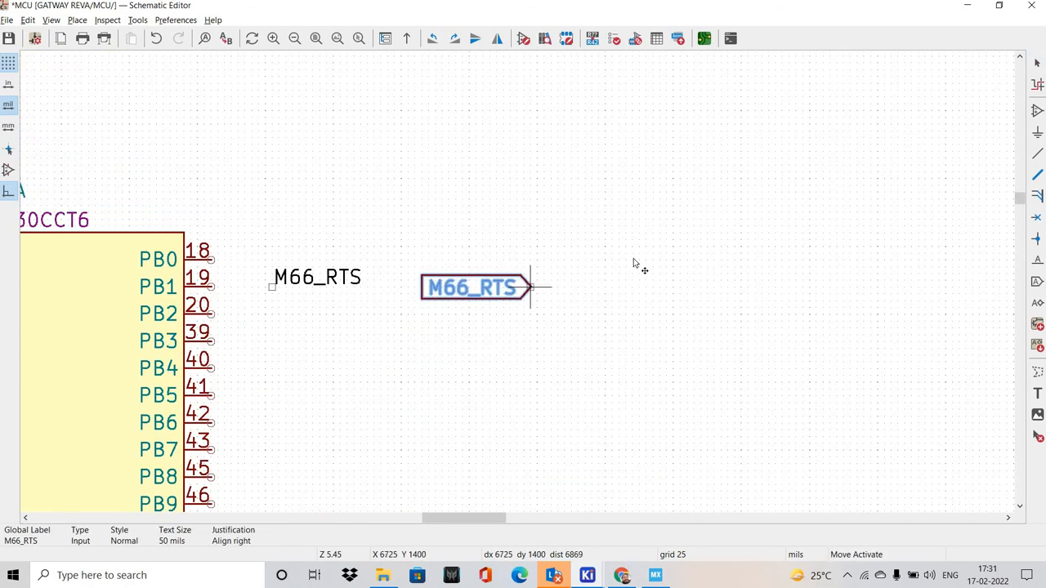
pyautogui.keyDown('shift'); pyautogui.scroll(-3, 637, 171); pyautogui.keyUp('shift')
pyautogui.keyDown('shift'); pyautogui.scroll(1, 637, 180); pyautogui.keyUp('shift')
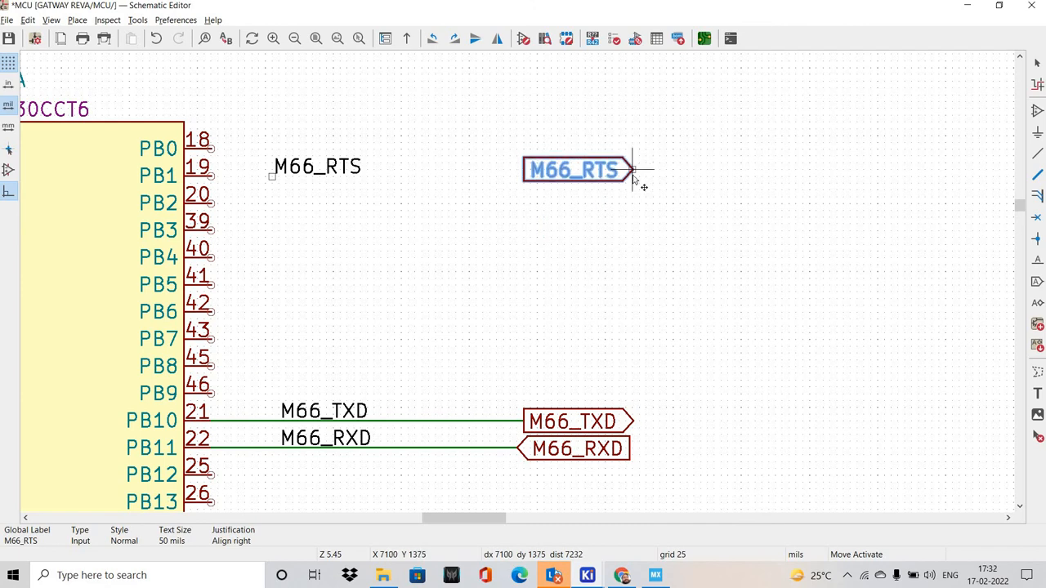
pyautogui.press('Escape')
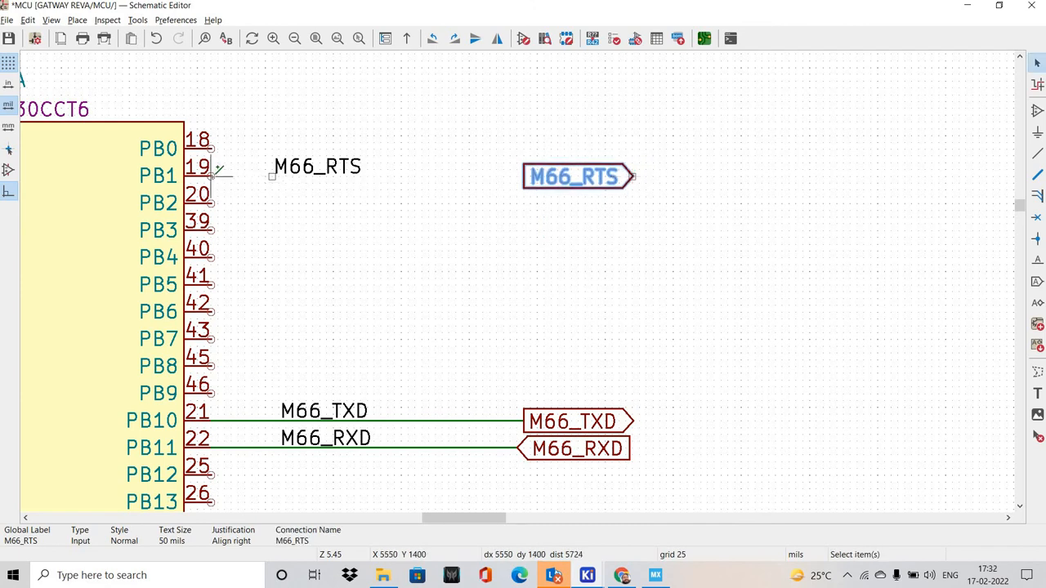
# Wire pin PB1 outward through the M66_RTS net label, ending just before the M66_RTS global label
pyautogui.press('w')
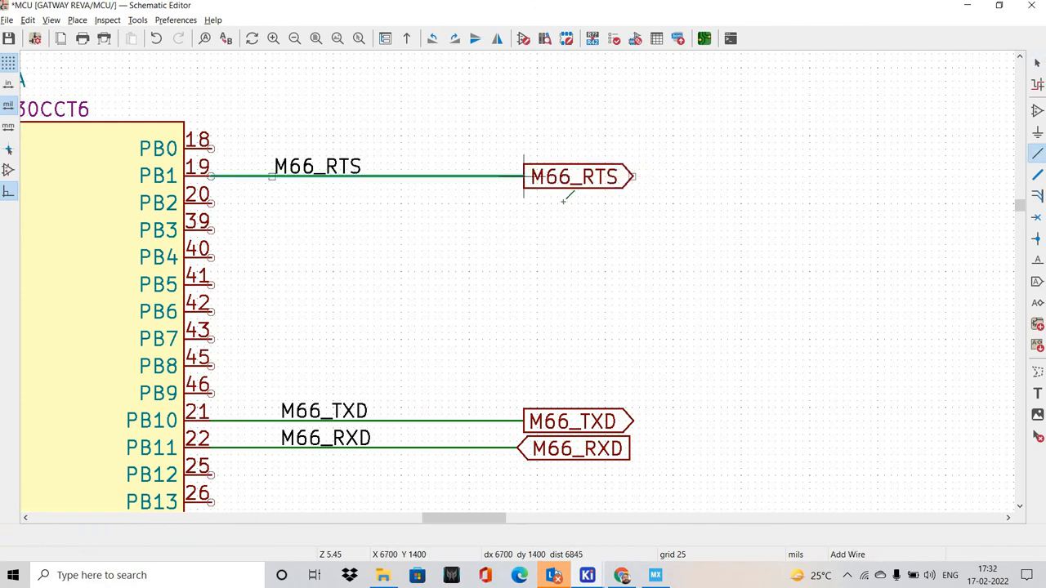
pyautogui.press('Escape')
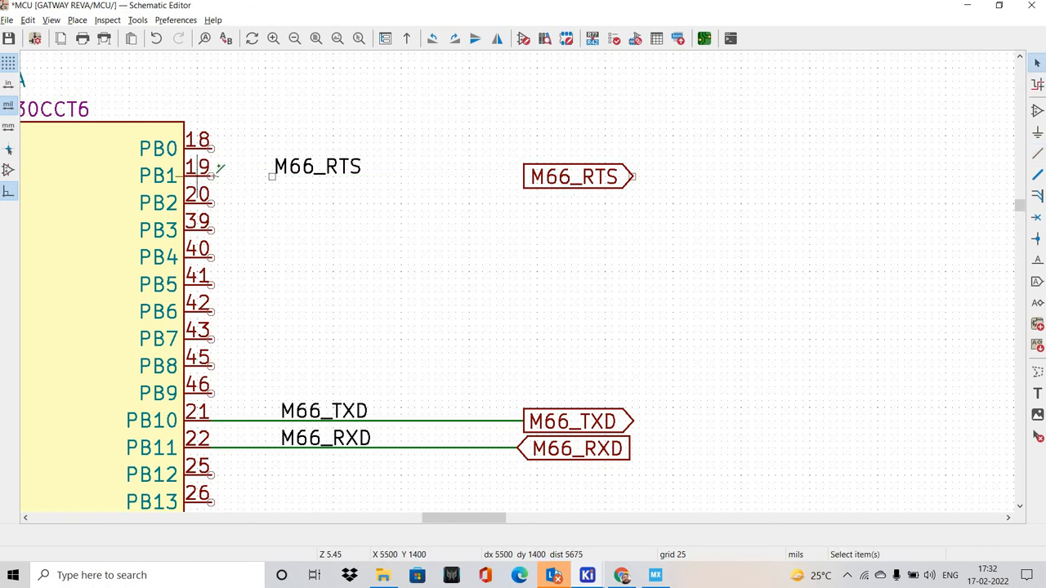
pyautogui.press('w')
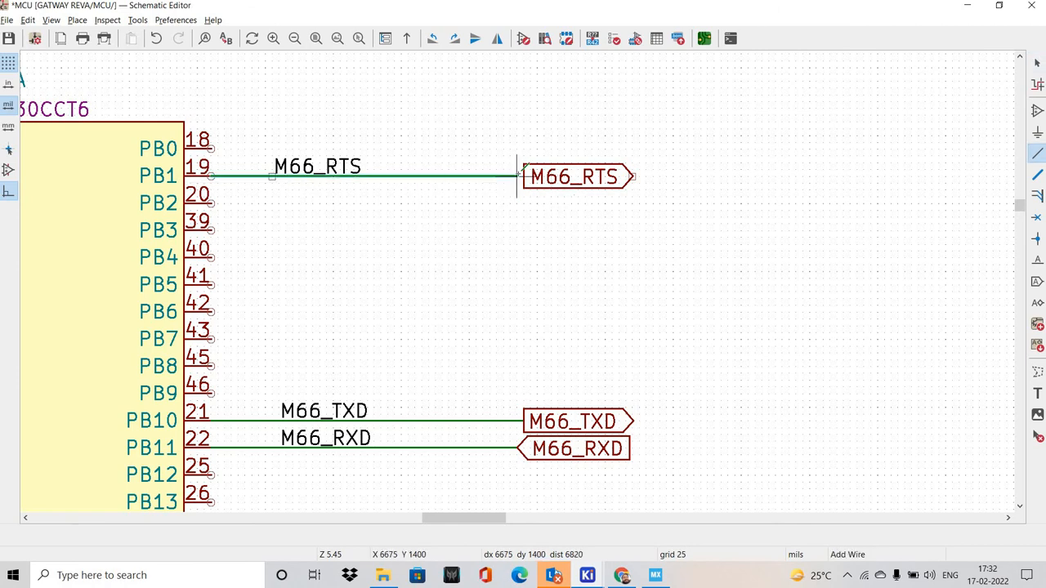
pyautogui.click(540, 187)
pyautogui.press('Escape')
# Mirror the M66_RTS global label horizontally and attach it to the end of the PB1 wire
pyautogui.click(552, 187)
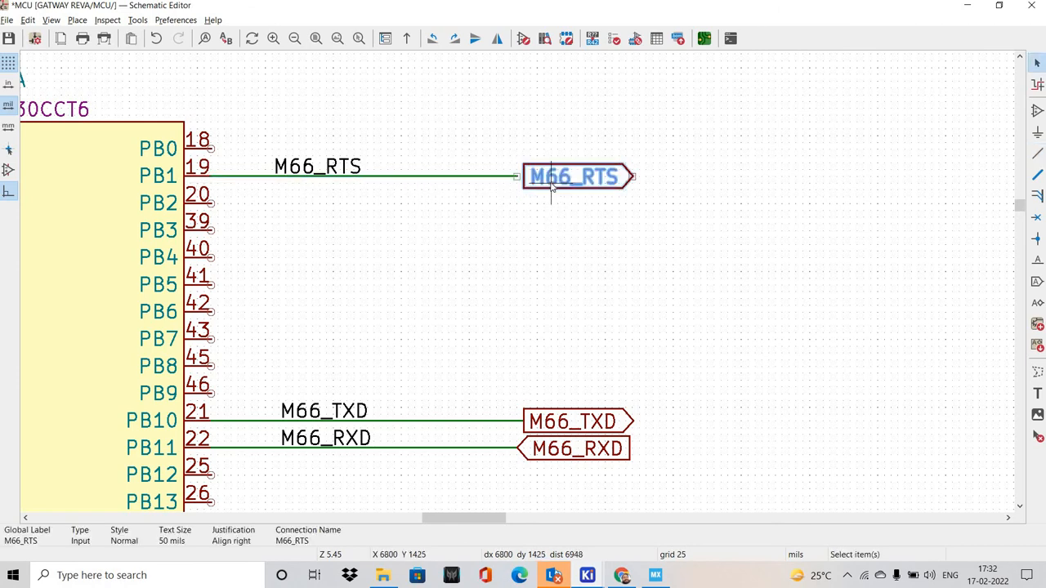
pyautogui.press('x')
pyautogui.moveTo(638, 175); pyautogui.dragTo(517, 176)
pyautogui.click(492, 274)
# Change the shape of the M66_RTS global label to Output
pyautogui.scroll(-2, 495, 264)
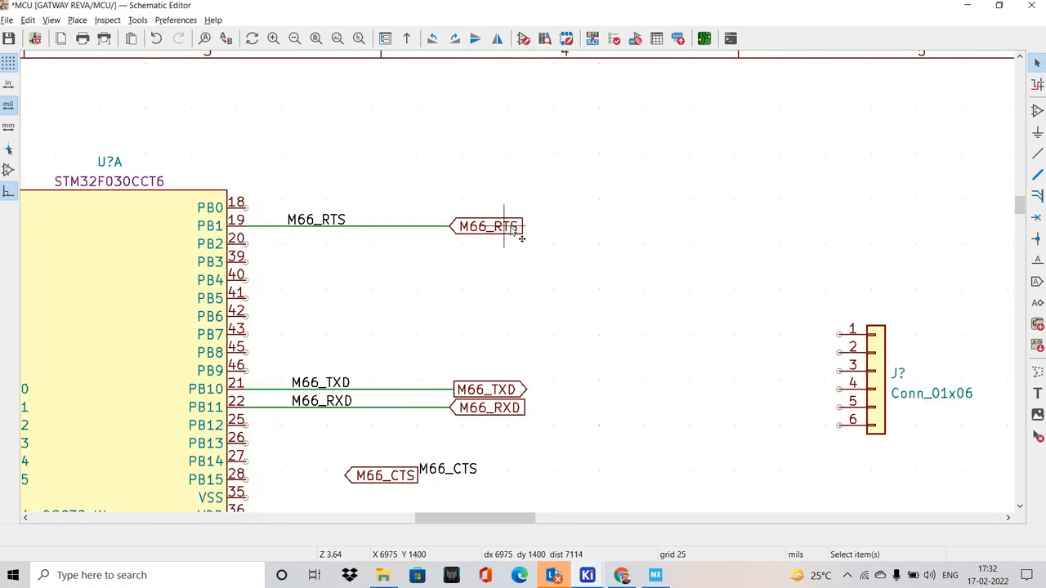
pyautogui.click(514, 228)
pyautogui.press('e')
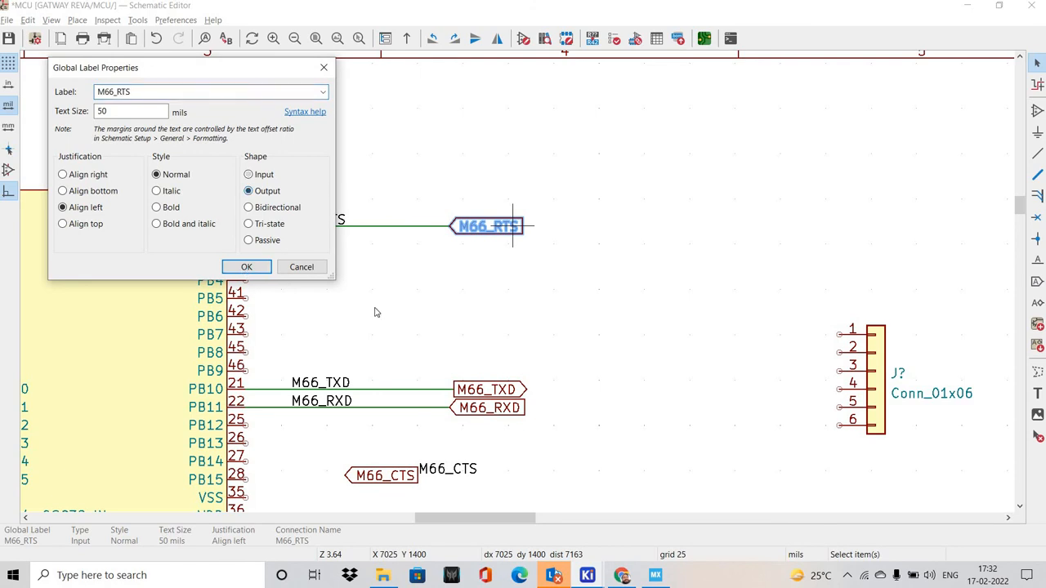
pyautogui.click(247, 267)
pyautogui.moveTo(494, 338); pyautogui.dragTo(526, 253, button='middle')
pyautogui.click(522, 253)
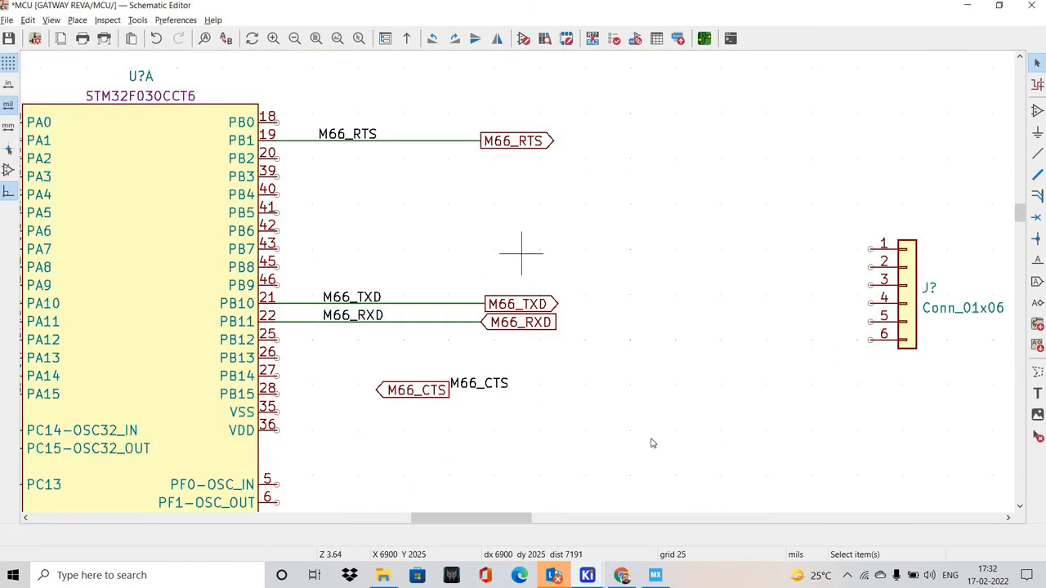
# Look up the USART3 CTS pin in STM32CubeMX and move the M66_CTS net label level with pin PB13 in KiCad
pyautogui.hotkey('alt', 'Tab')
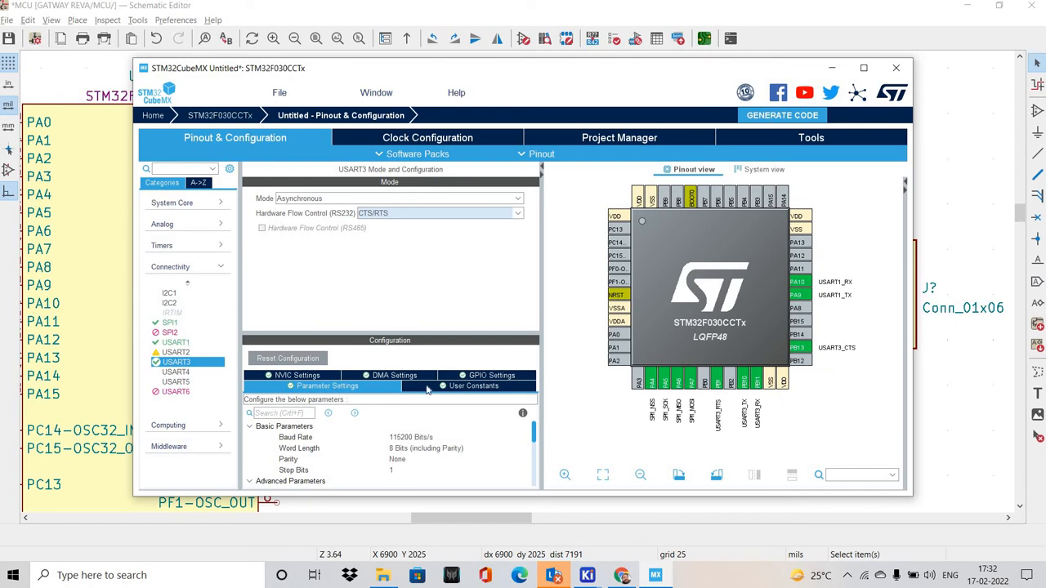
pyautogui.hotkey('alt', 'Tab')
pyautogui.moveTo(490, 385); pyautogui.dragTo(519, 307)
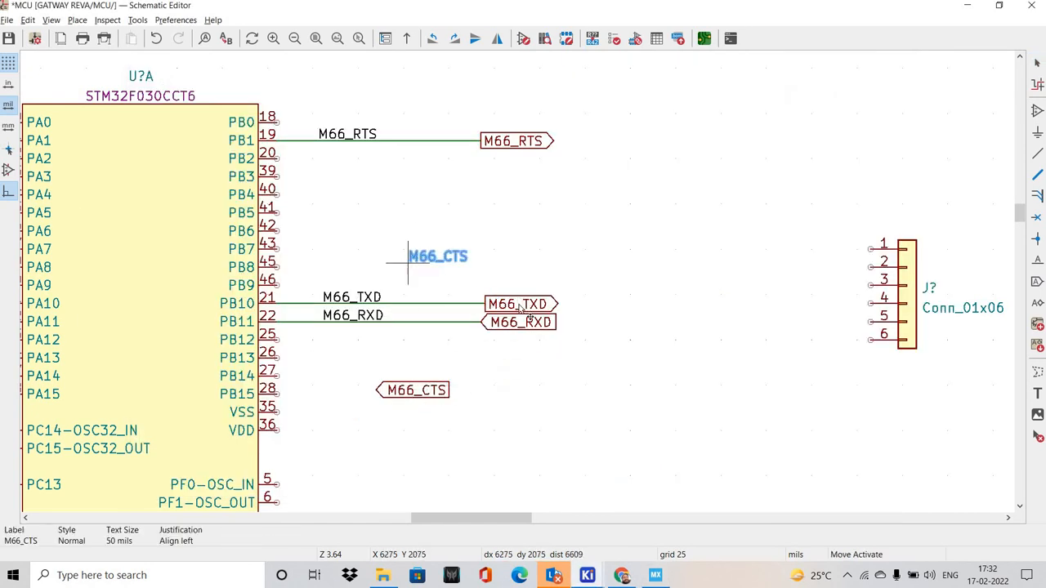
pyautogui.keyDown('shift'); pyautogui.scroll(2, 520, 307); pyautogui.keyUp('shift')
pyautogui.scroll(2, 409, 188)
pyautogui.keyDown('shift'); pyautogui.scroll(-2, 485, 356); pyautogui.keyUp('shift')
pyautogui.keyDown('shift'); pyautogui.scroll(-2, 473, 340); pyautogui.keyUp('shift')
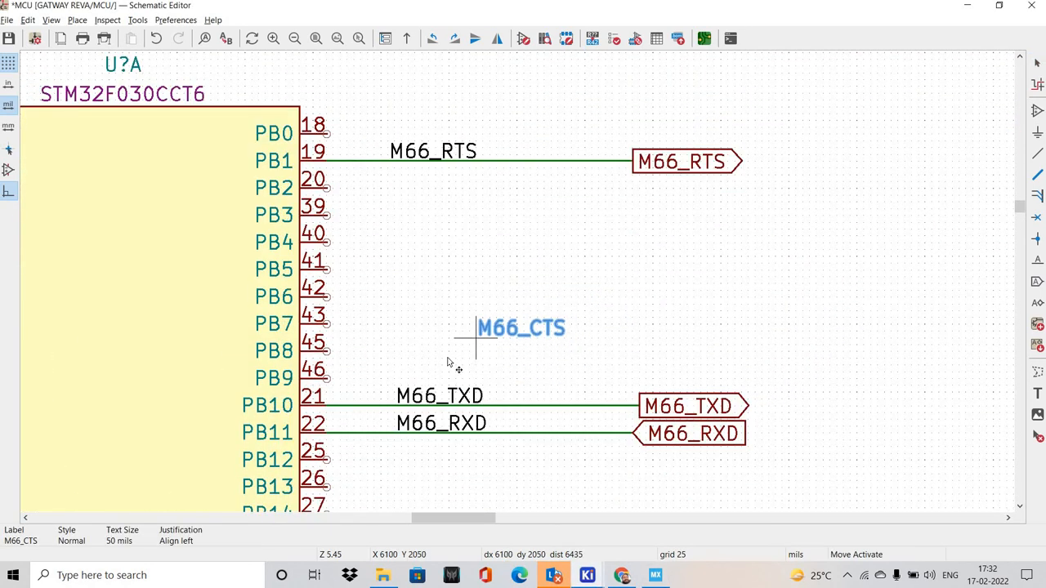
pyautogui.keyDown('shift'); pyautogui.scroll(-2, 447, 362); pyautogui.keyUp('shift')
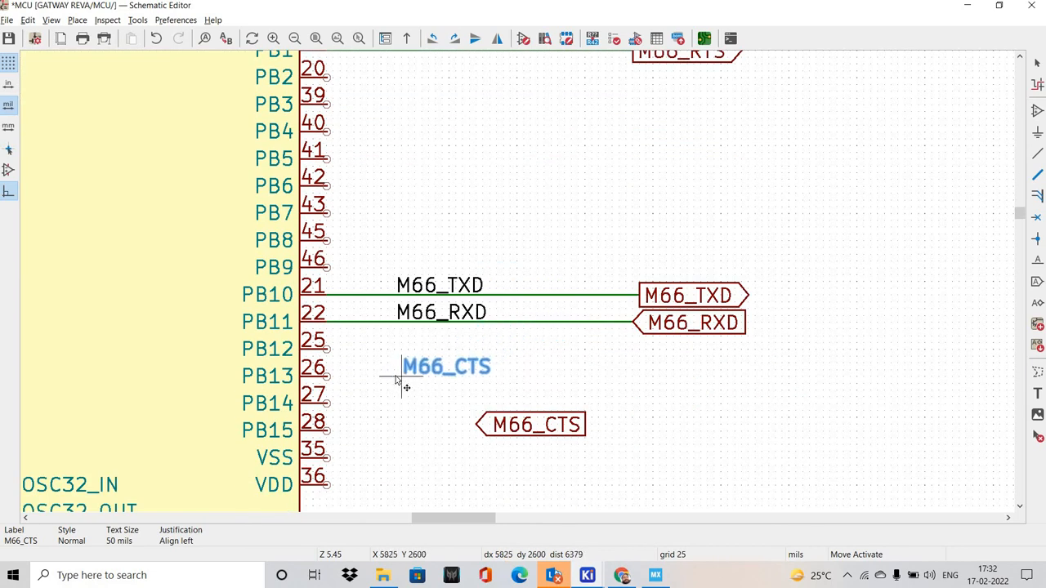
pyautogui.moveTo(395, 376); pyautogui.dragTo(395, 377)
pyautogui.click(414, 425)
# Mirror the M66_CTS global label horizontally and place it below the M66_RXD global label
pyautogui.moveTo(530, 424); pyautogui.dragTo(640, 370)
pyautogui.press('x')
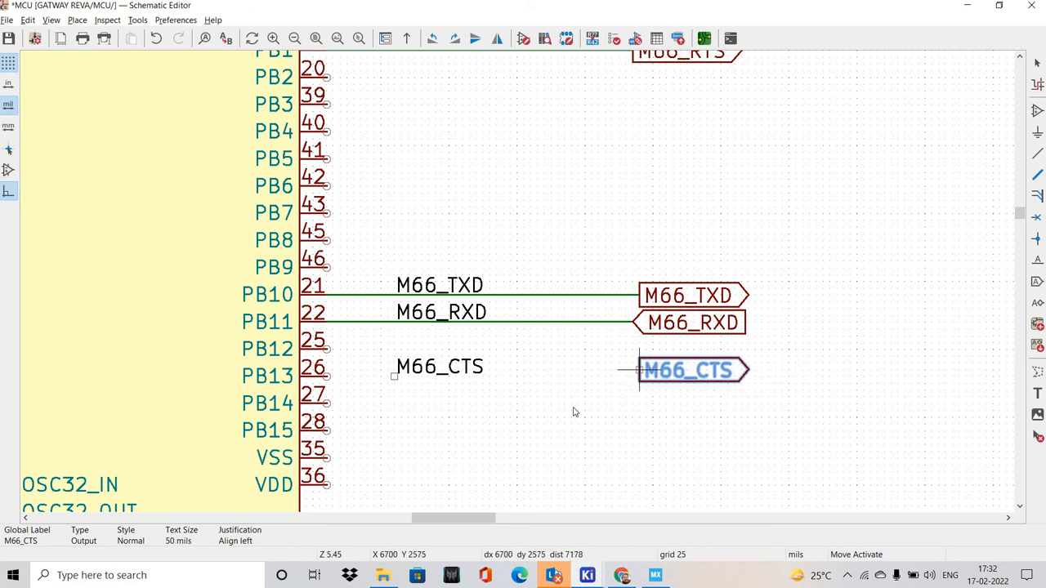
pyautogui.click(639, 371)
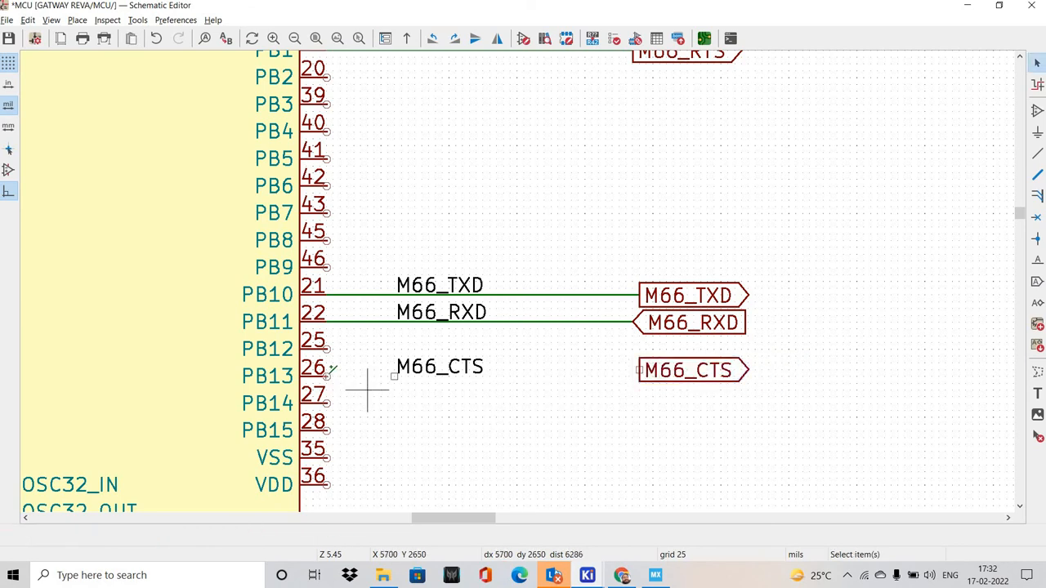
# Wire pin PB13 outward through the M66_CTS net label and attach the M66_CTS global label to the wire's end
pyautogui.click(327, 376)
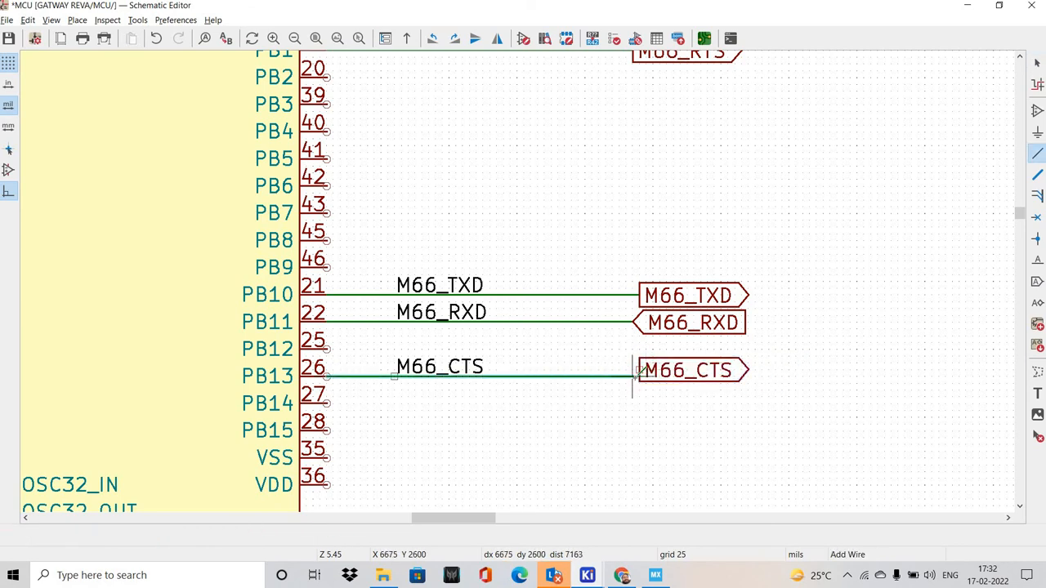
pyautogui.doubleClick(632, 376)
pyautogui.moveTo(660, 370); pyautogui.dragTo(633, 377)
pyautogui.click(612, 408)
# Save the gateway schematic
pyautogui.scroll(-3, 525, 351)
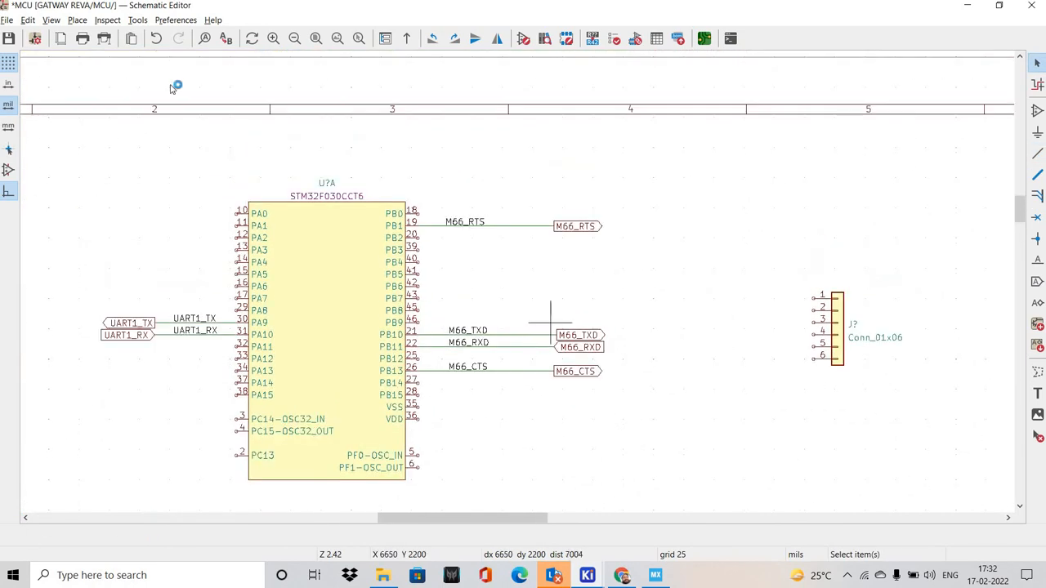
pyautogui.click(9, 38)
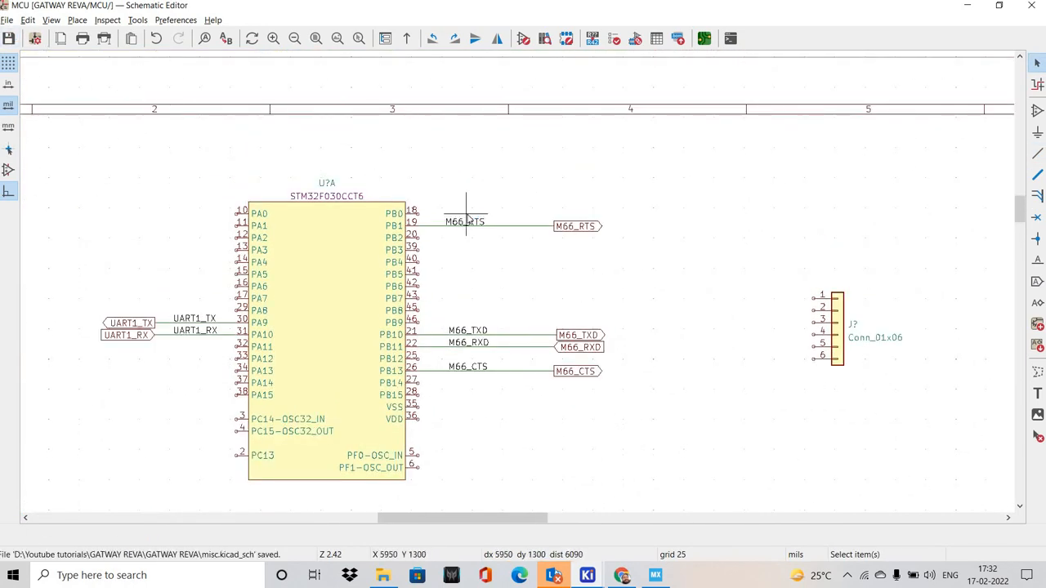
pyautogui.keyDown('shift'); pyautogui.scroll(-2, 460, 206); pyautogui.keyUp('shift')
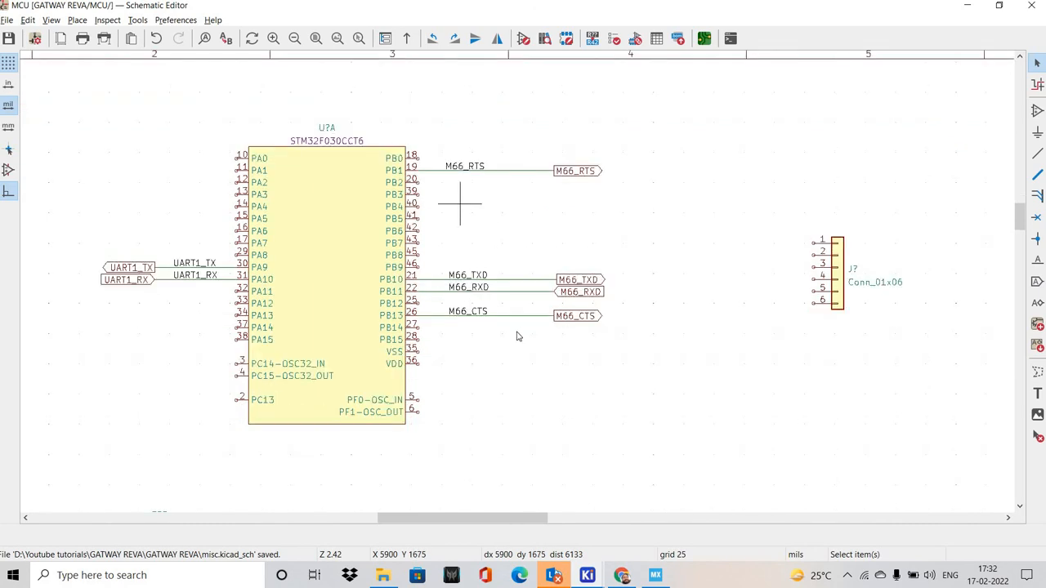
# Examine the M66 signal labels and their directions on the GSM sheet, and return to the MCU sheet
pyautogui.scroll(2, 520, 280)
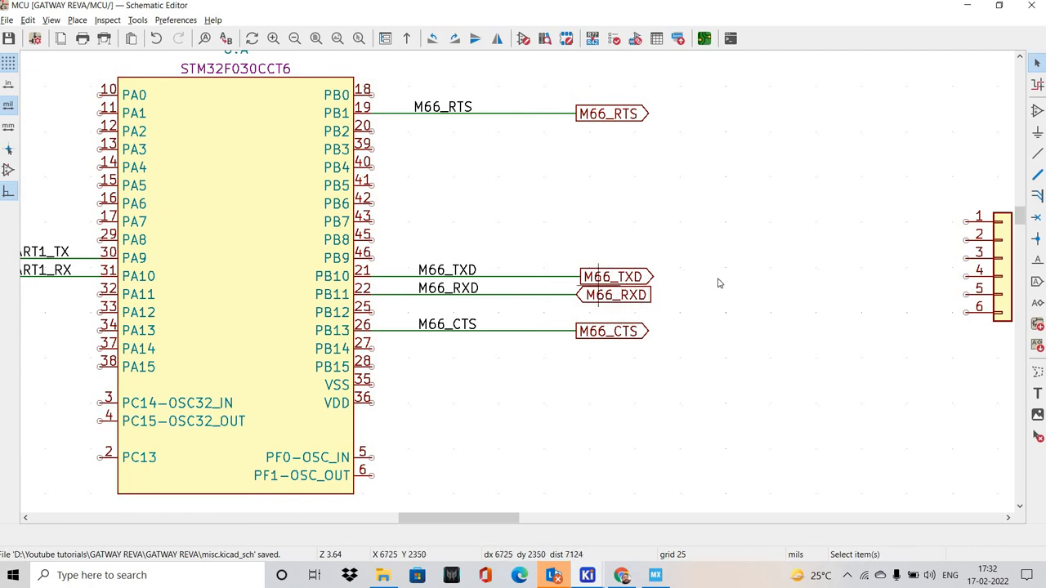
pyautogui.click(51, 19)
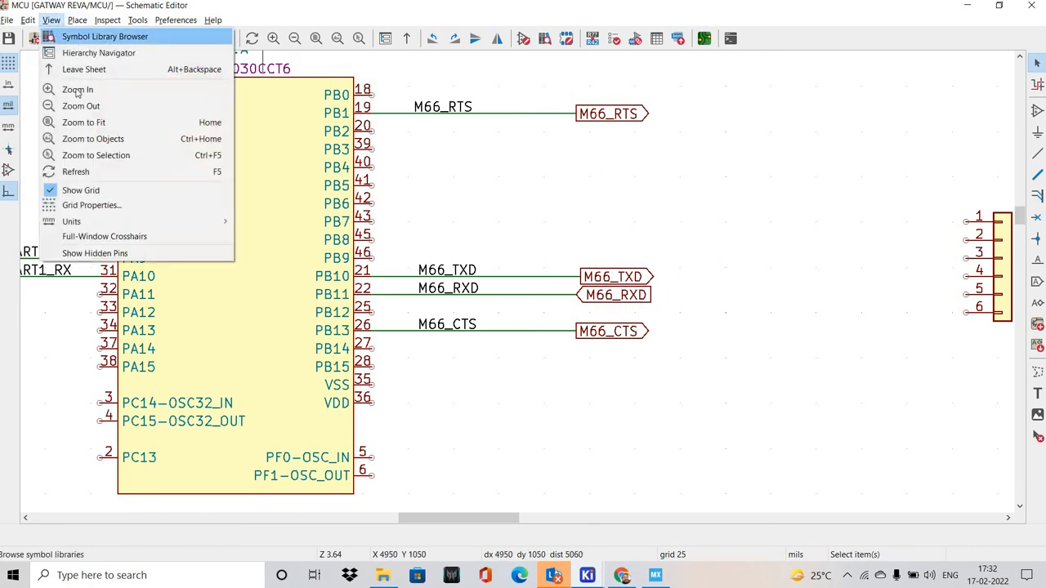
pyautogui.click(98, 52)
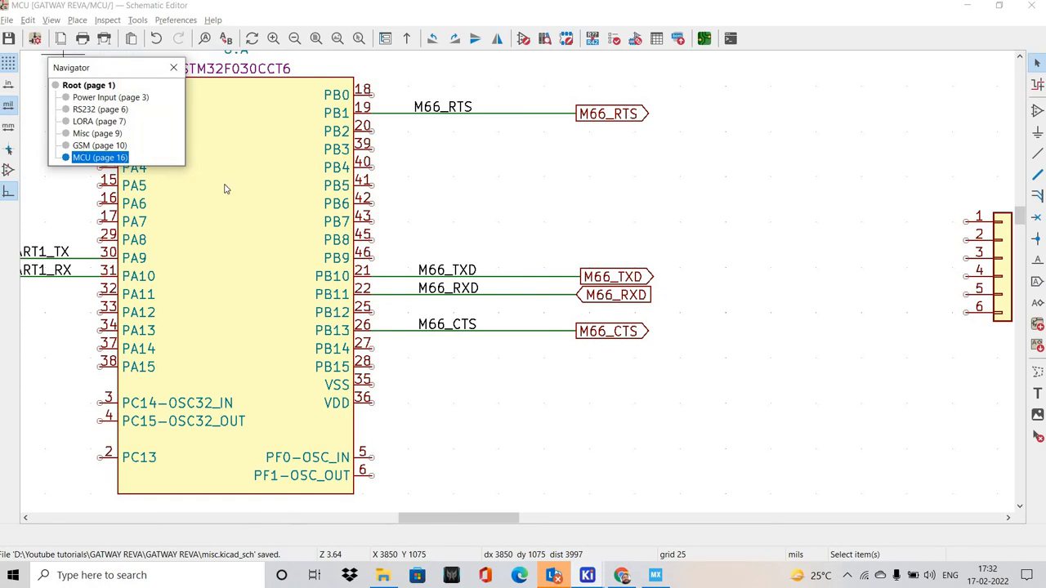
pyautogui.click(99, 145)
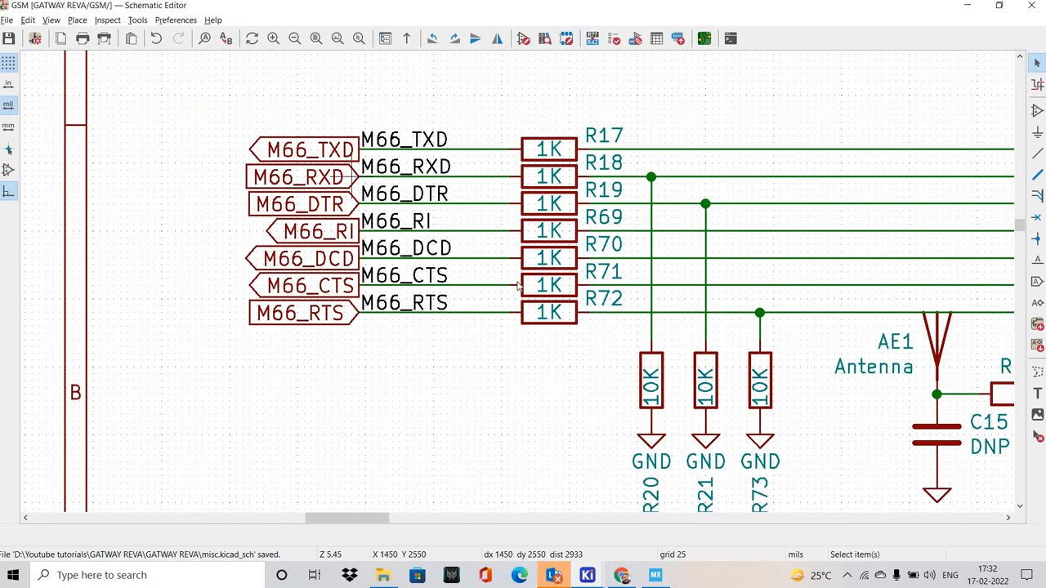
pyautogui.scroll(-3, 516, 285)
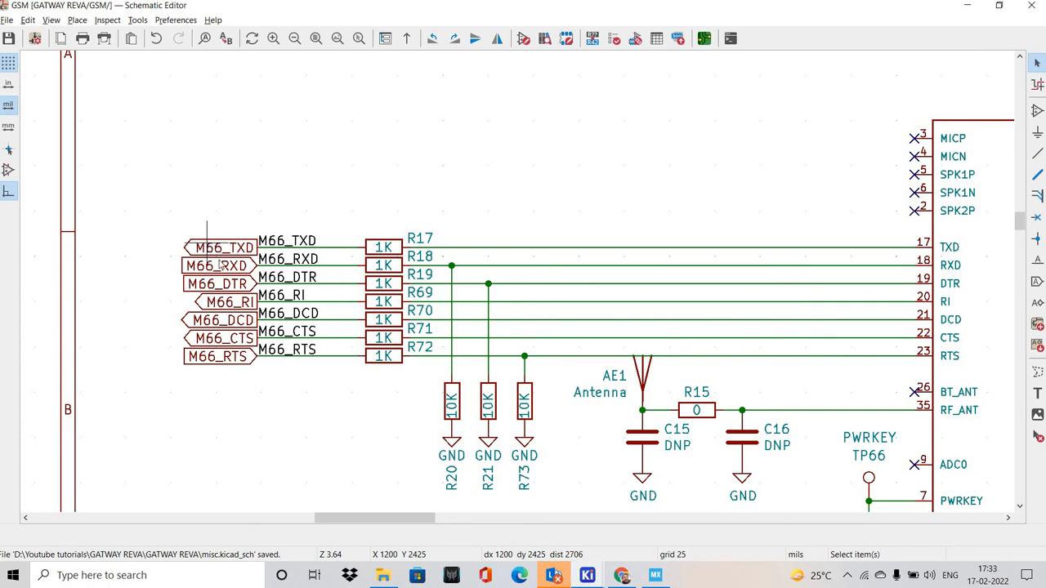
pyautogui.click(50, 19)
pyautogui.click(98, 52)
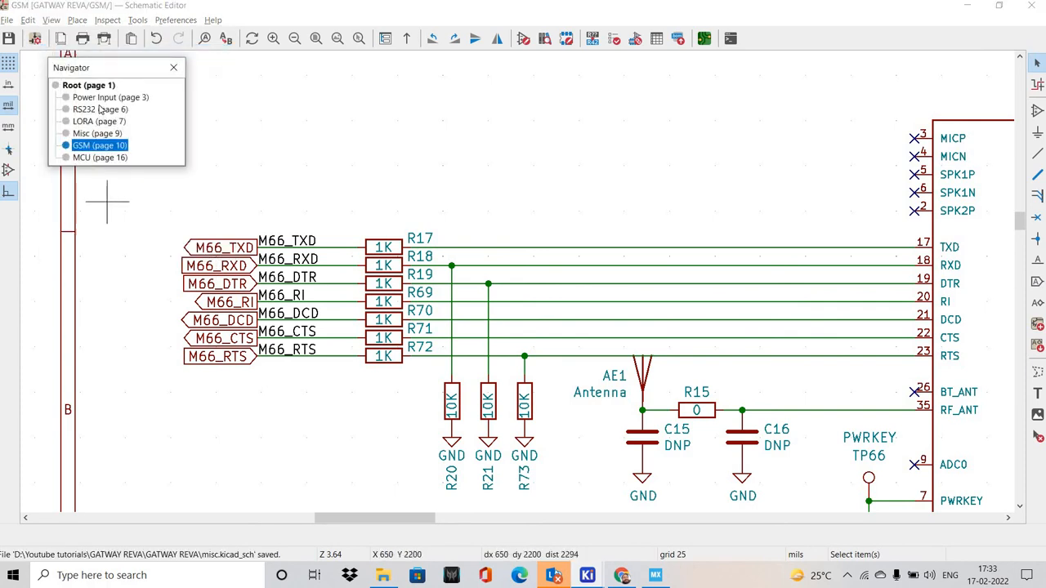
pyautogui.click(100, 157)
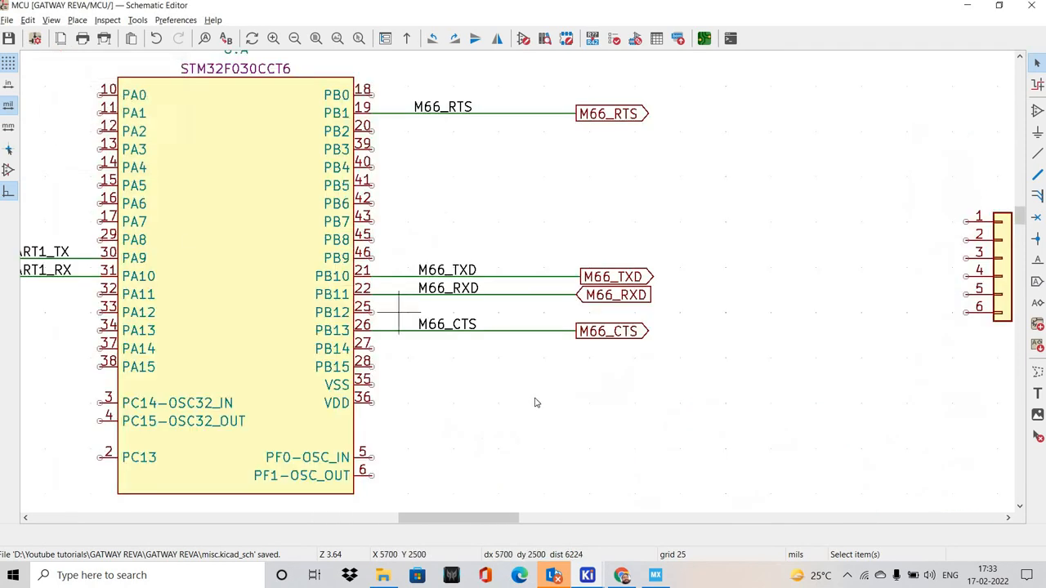
# Delete the wires connecting pins PB10 and PB11 to the M66_TXD and M66_RXD global labels
pyautogui.scroll(3, 571, 359)
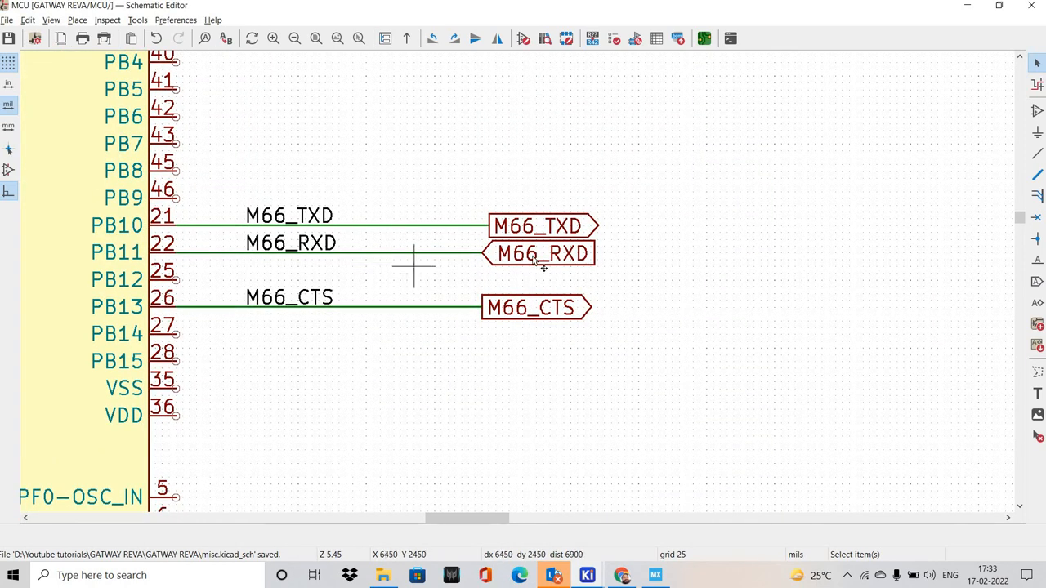
pyautogui.moveTo(531, 256); pyautogui.dragTo(490, 254)
pyautogui.click(487, 307)
pyautogui.click(458, 253)
pyautogui.click(458, 277)
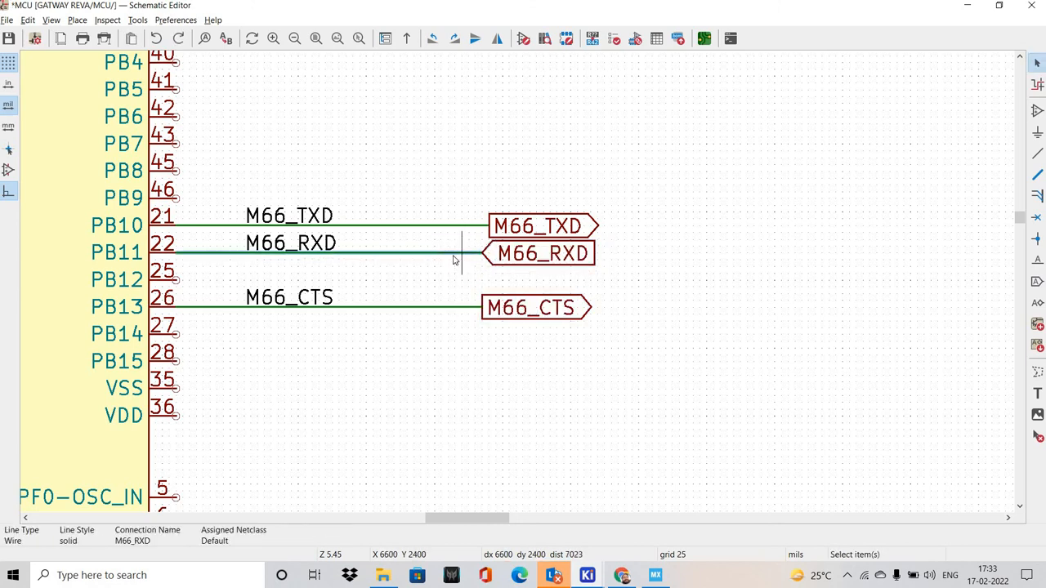
pyautogui.click(455, 252)
pyautogui.press('Delete')
pyautogui.click(455, 226)
pyautogui.press('Delete')
# Move the M66_RXD global label farther out and place the M66_TXD global label beside it, near the level of pin PB11
pyautogui.click(509, 226)
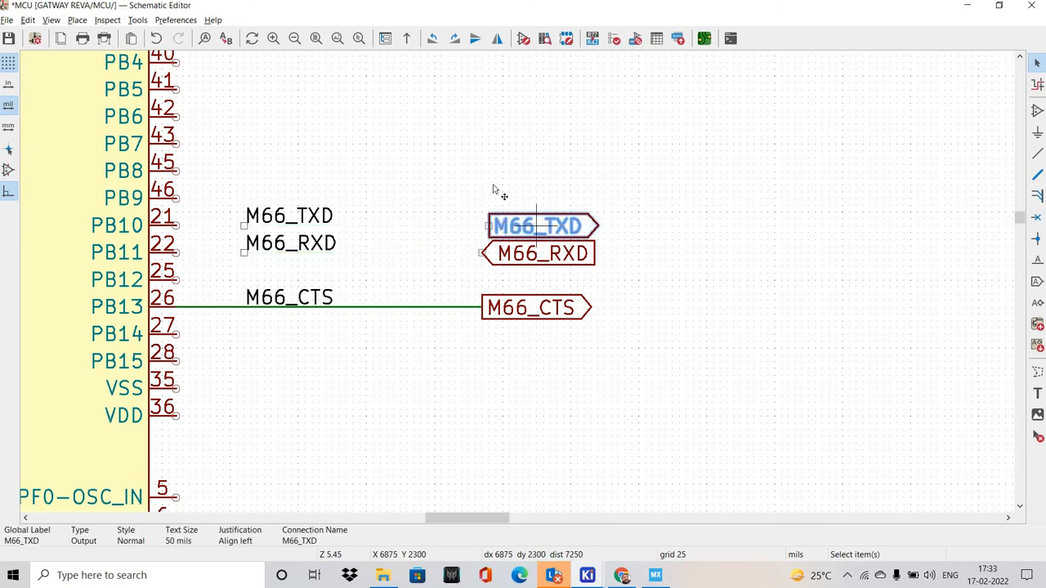
pyautogui.moveTo(536, 226); pyautogui.dragTo(495, 185)
pyautogui.moveTo(509, 253); pyautogui.dragTo(604, 246)
pyautogui.press('w')
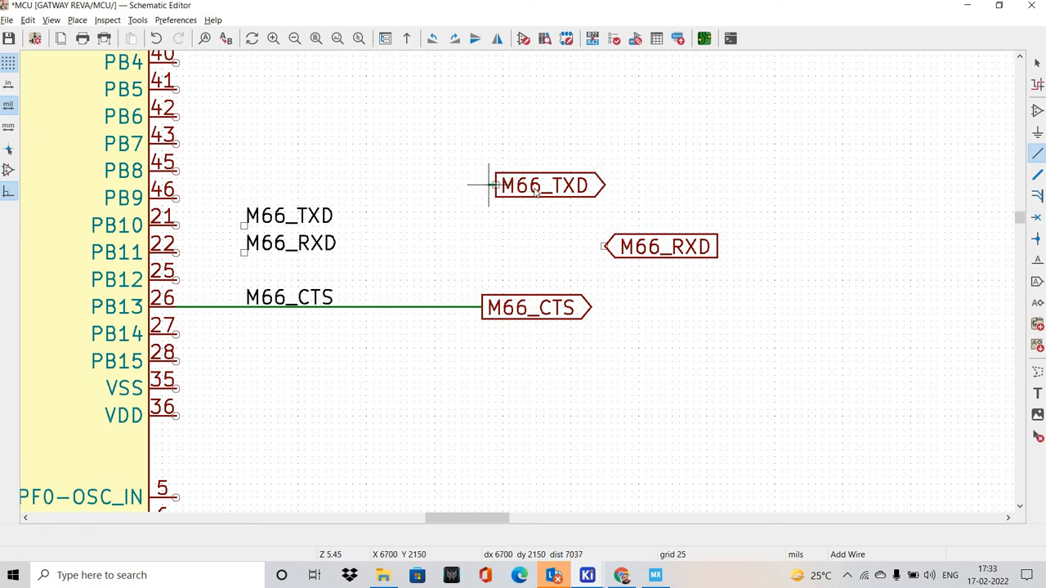
pyautogui.press('Escape')
pyautogui.press('Escape')
pyautogui.moveTo(529, 182); pyautogui.dragTo(482, 246)
pyautogui.click(362, 285)
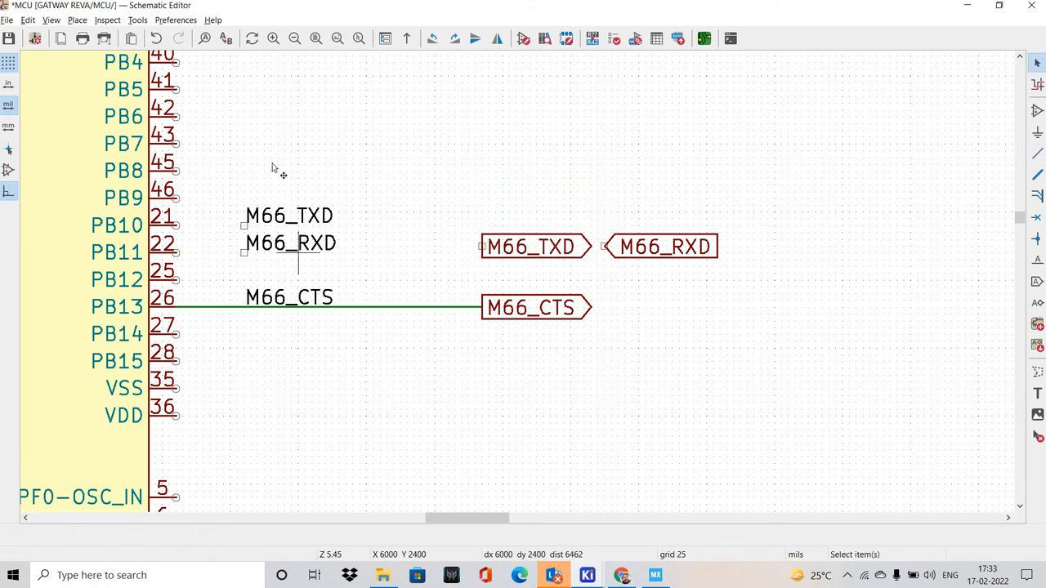
# Move the M66_RXD net label clear above the pin rows and the M66_TXD net label level with pin PB11
pyautogui.moveTo(279, 243); pyautogui.dragTo(270, 164)
pyautogui.click(278, 219)
pyautogui.moveTo(277, 219); pyautogui.dragTo(213, 265)
pyautogui.click(221, 266)
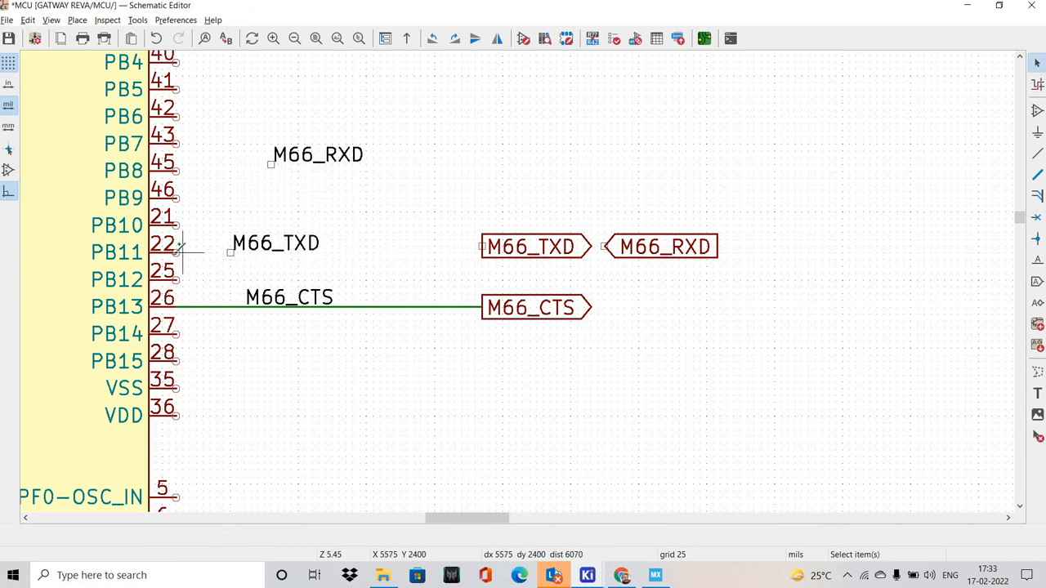
# Wire pin PB11 outward through the M66_TXD net label and attach the M66_TXD global label to the wire's end
pyautogui.click(175, 251)
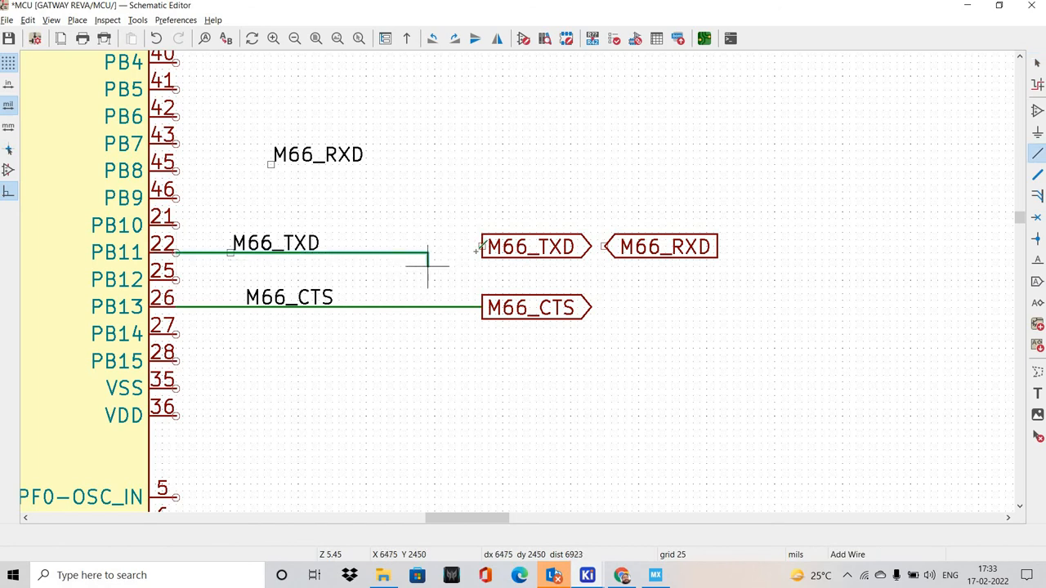
pyautogui.doubleClick(483, 256)
pyautogui.press('Escape')
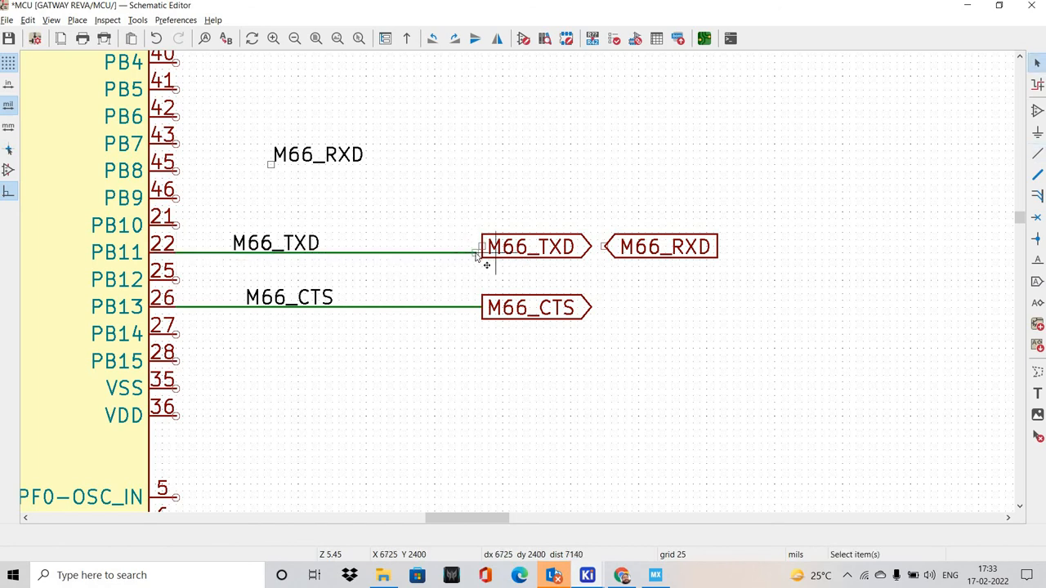
pyautogui.moveTo(493, 252); pyautogui.dragTo(483, 257)
# Shift the M66_TXD net label along the PB11 wire toward its global label and check the USART3 RX pin in STM32CubeMX
pyautogui.moveTo(285, 245); pyautogui.dragTo(349, 259)
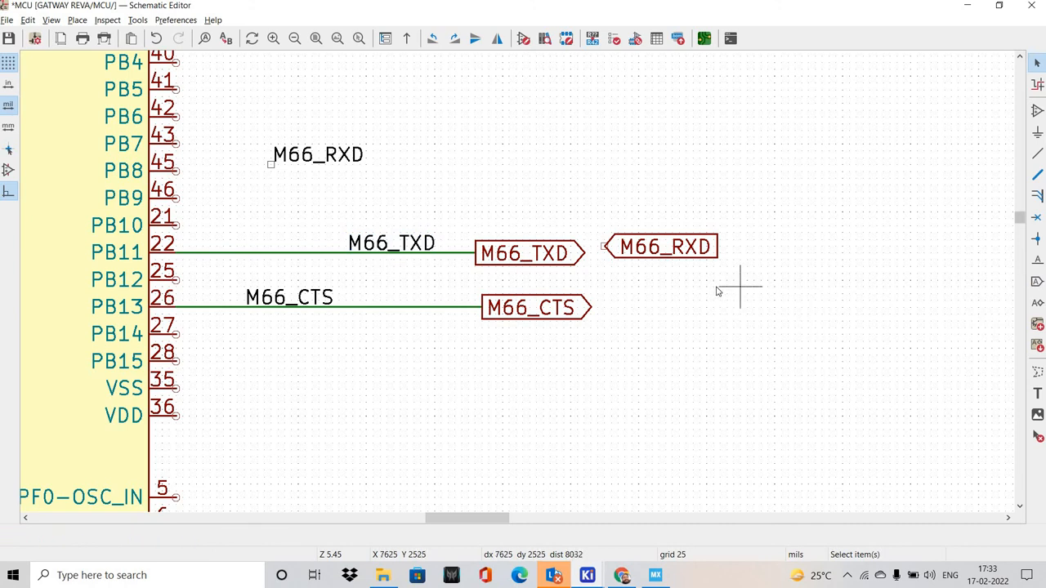
pyautogui.hotkey('alt', 'Tab')
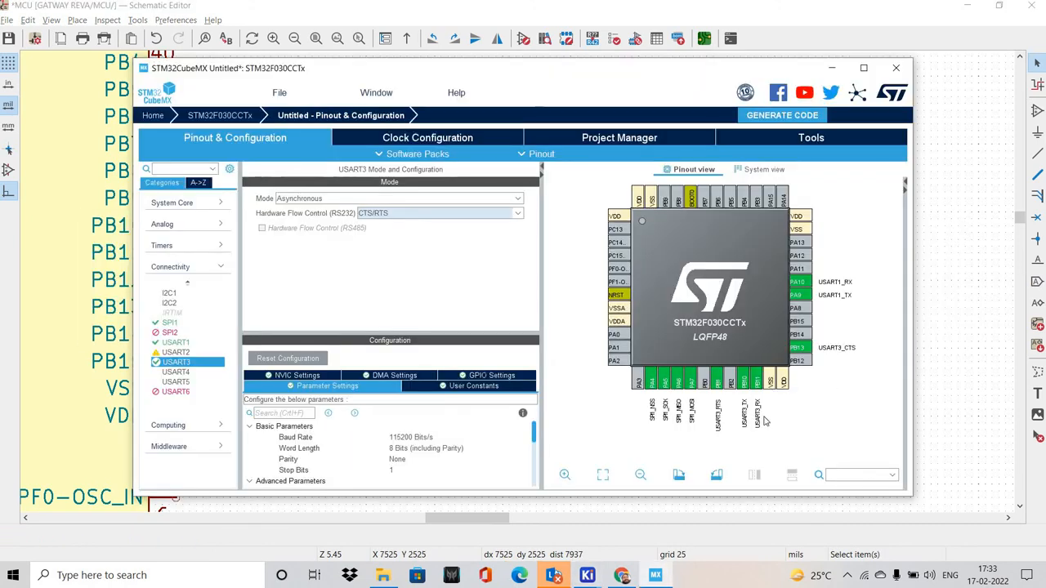
pyautogui.hotkey('alt', 'Tab')
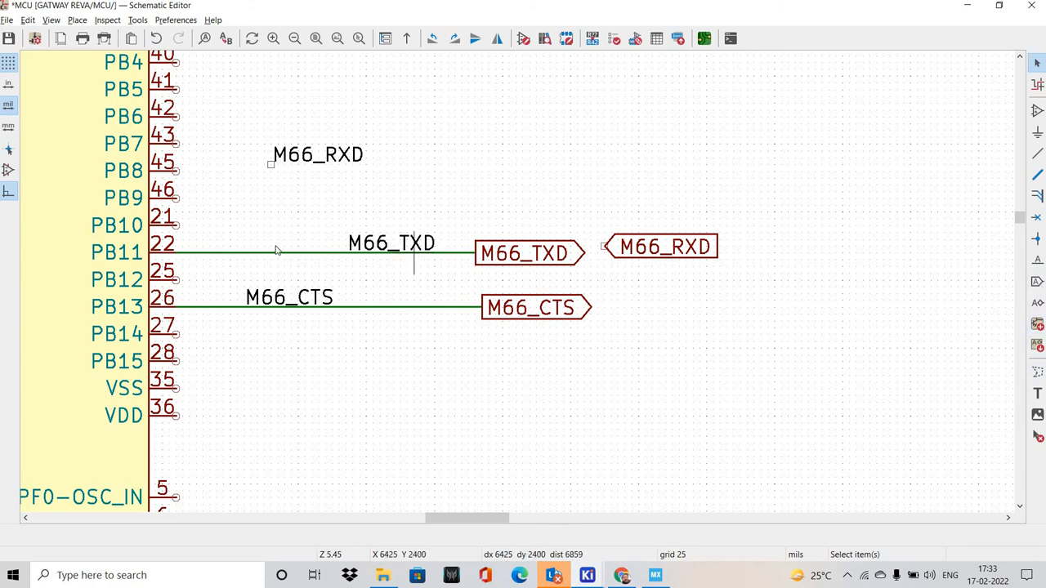
# Add the graphic text USART3_RX just above the PB11 wire, between the pin and the M66_TXD net label
pyautogui.press('t')
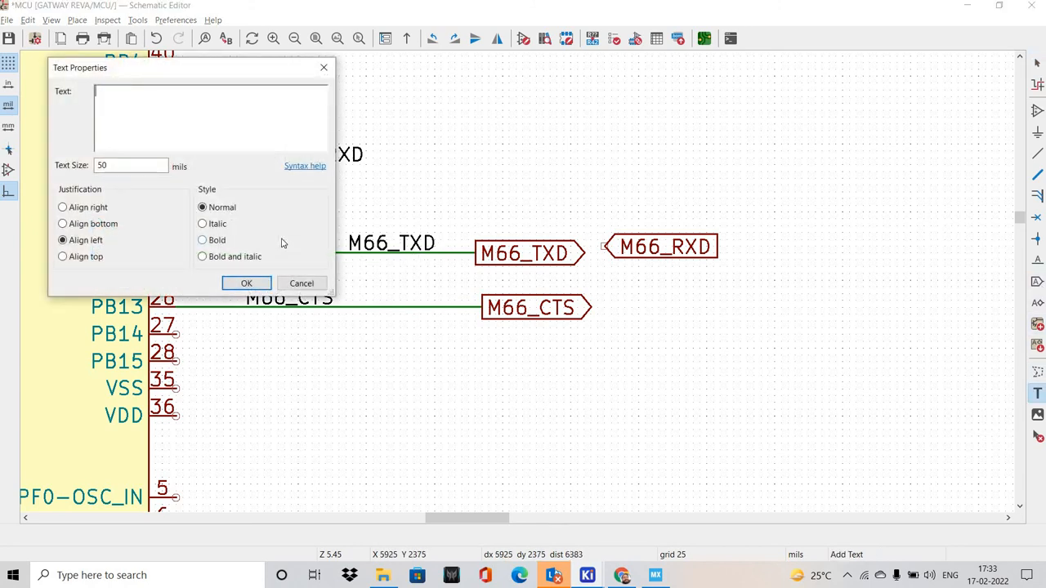
pyautogui.press('capslock')
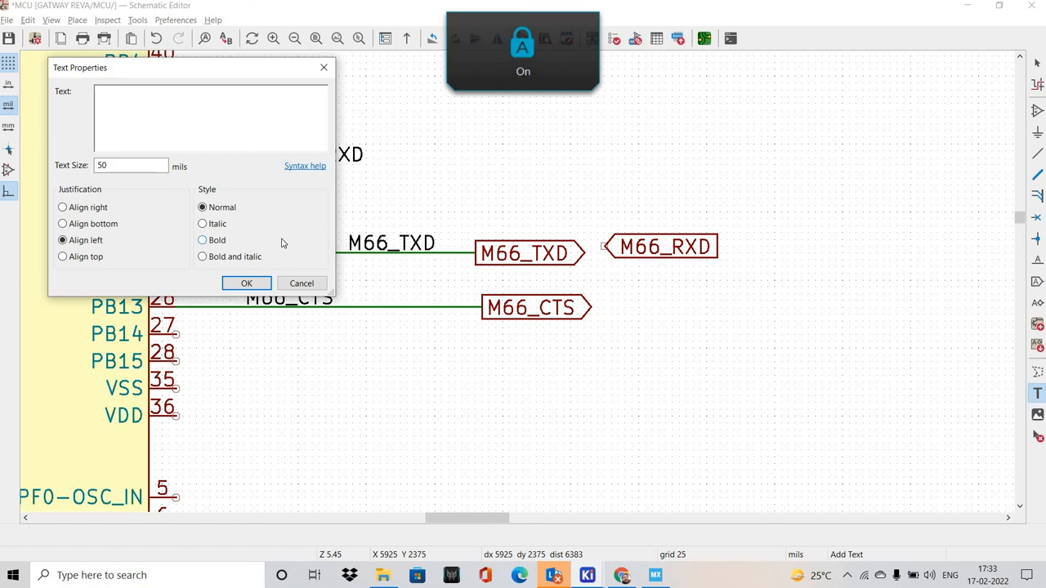
pyautogui.press('BackSpace')
pyautogui.press('BackSpace')
pyautogui.press('BackSpace')
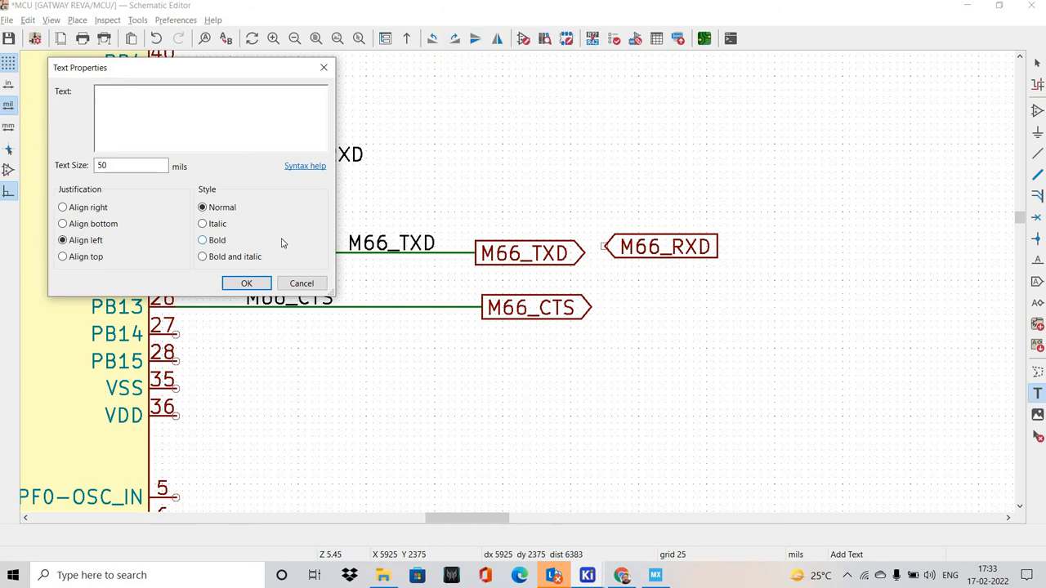
pyautogui.press('capslock')
pyautogui.write('USART3_RX')
pyautogui.click(246, 282)
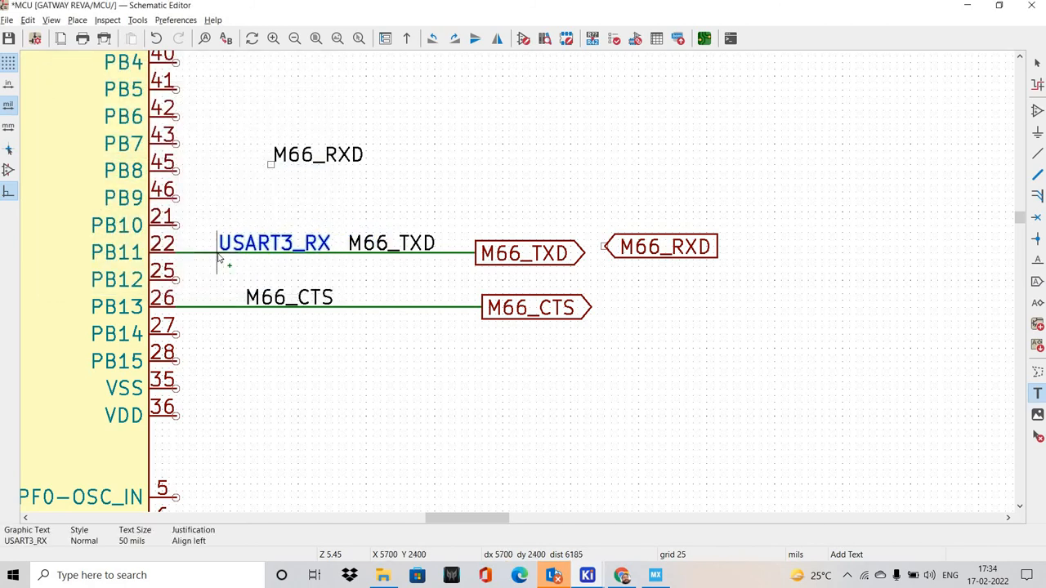
pyautogui.click(218, 266)
pyautogui.press('Escape')
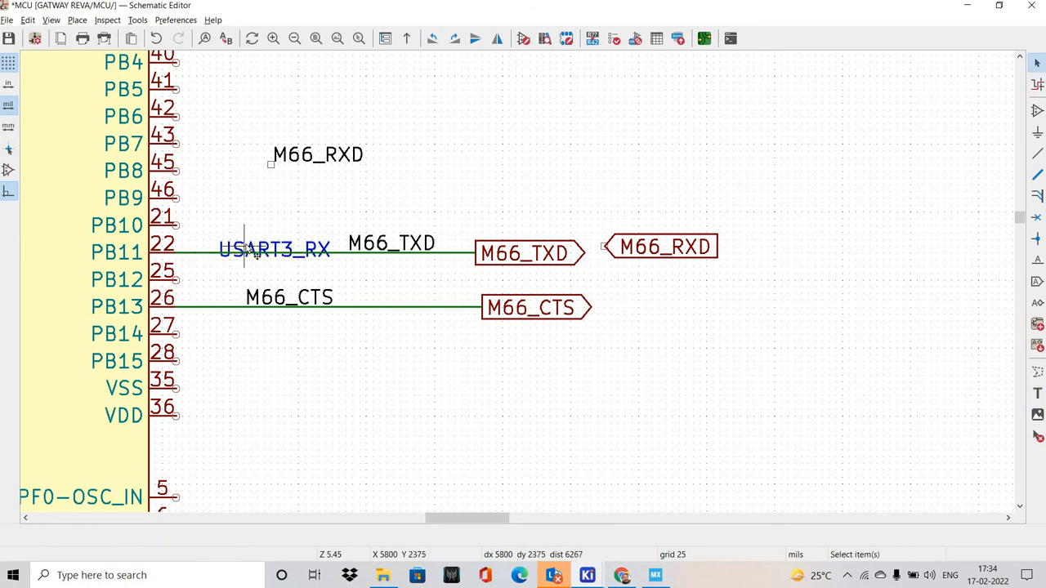
pyautogui.moveTo(218, 256); pyautogui.dragTo(218, 250)
pyautogui.click(316, 278)
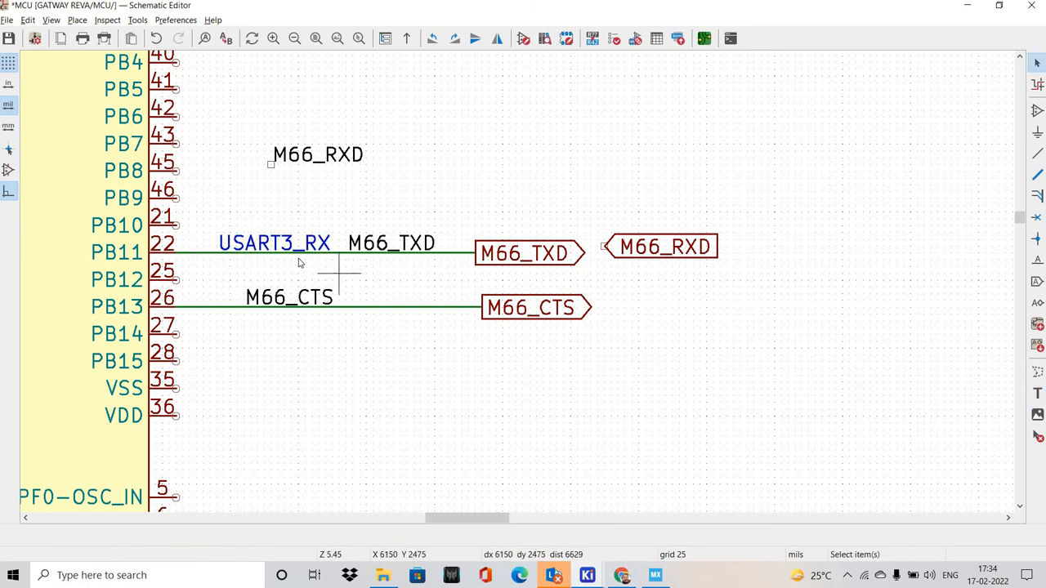
# Recheck the USART3 pins in STM32CubeMX and set the shape of the M66_TXD global label to Input in KiCad
pyautogui.moveTo(298, 260); pyautogui.dragTo(288, 238, button='middle')
pyautogui.hotkey('alt', 'Tab')
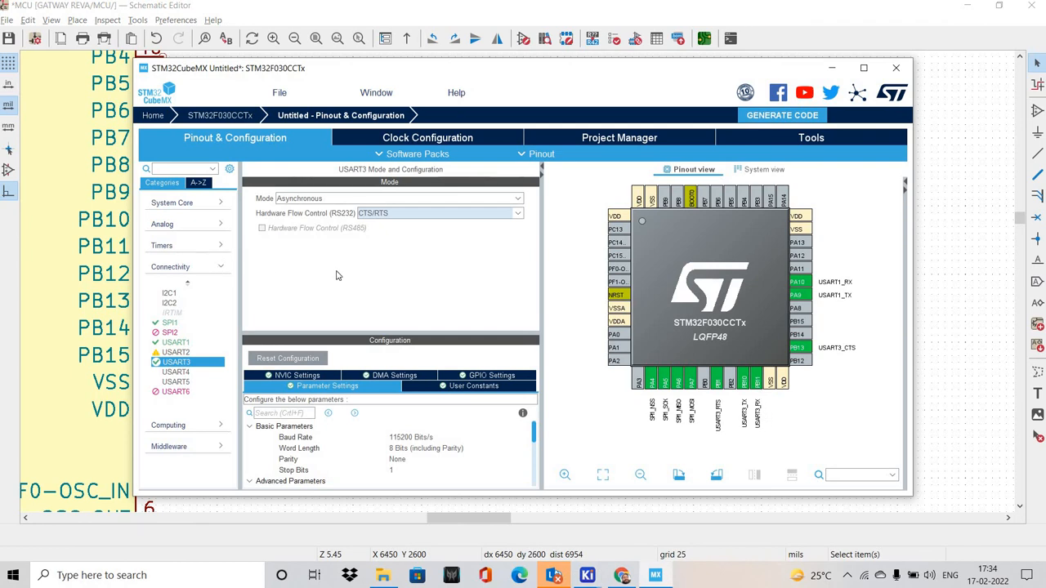
pyautogui.hotkey('alt', 'Tab')
pyautogui.moveTo(530, 272); pyautogui.dragTo(543, 310, button='middle')
pyautogui.click(543, 287)
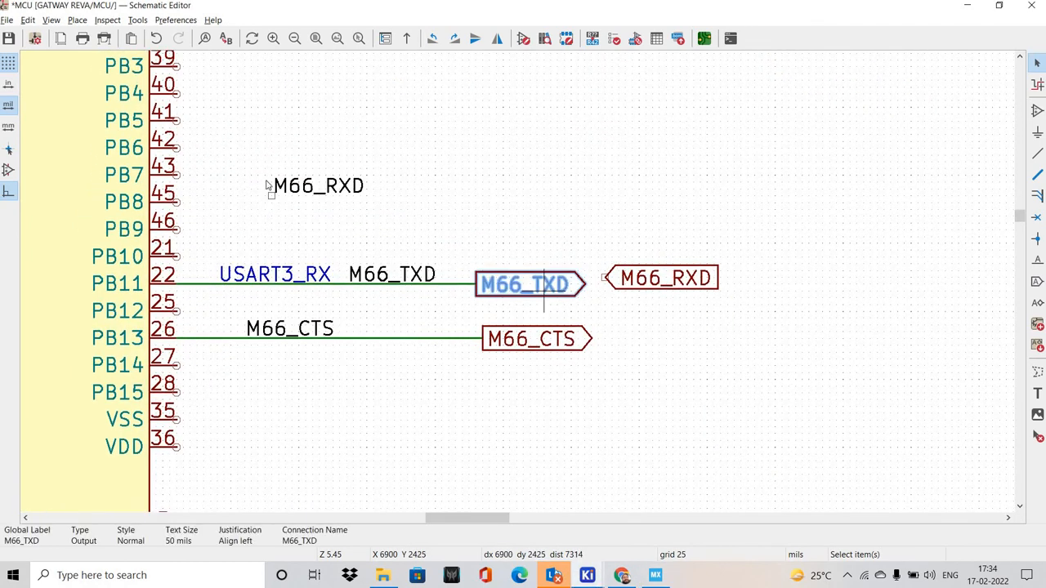
pyautogui.press('e')
pyautogui.click(248, 268)
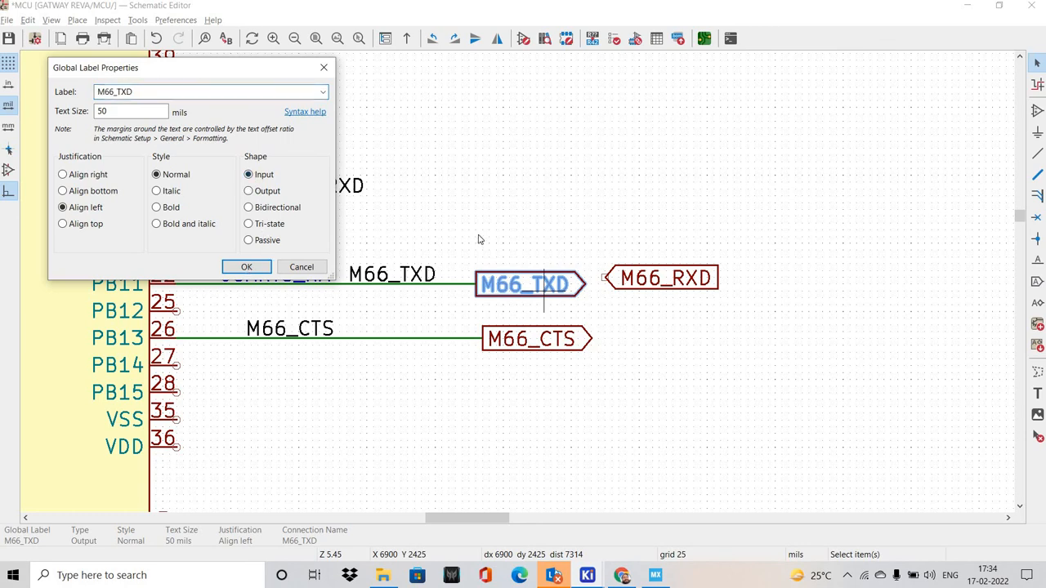
pyautogui.click(540, 249)
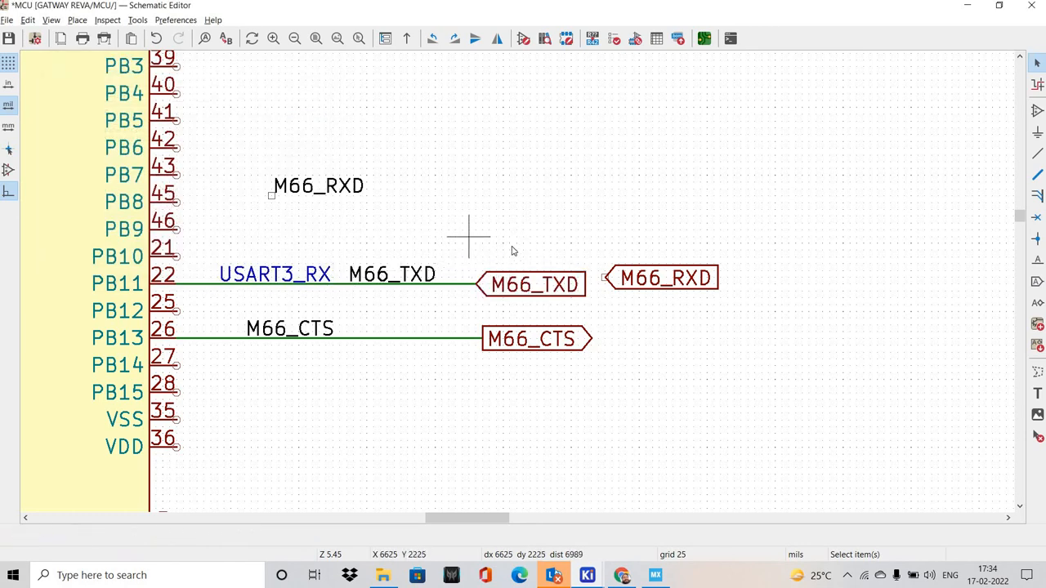
# Check the USART3 TX pin in STM32CubeMX and wire pin PB10 outward in KiCad to the same length as the PB11 wire
pyautogui.hotkey('alt', 'Tab')
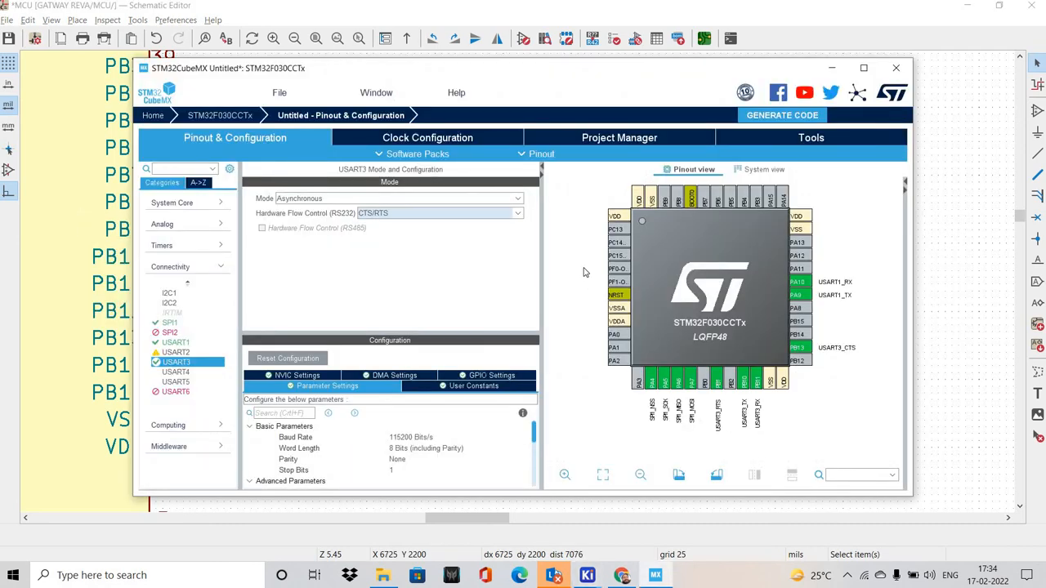
pyautogui.hotkey('alt', 'Tab')
pyautogui.scroll(1, 408, 254)
pyautogui.scroll(-1, 351, 259)
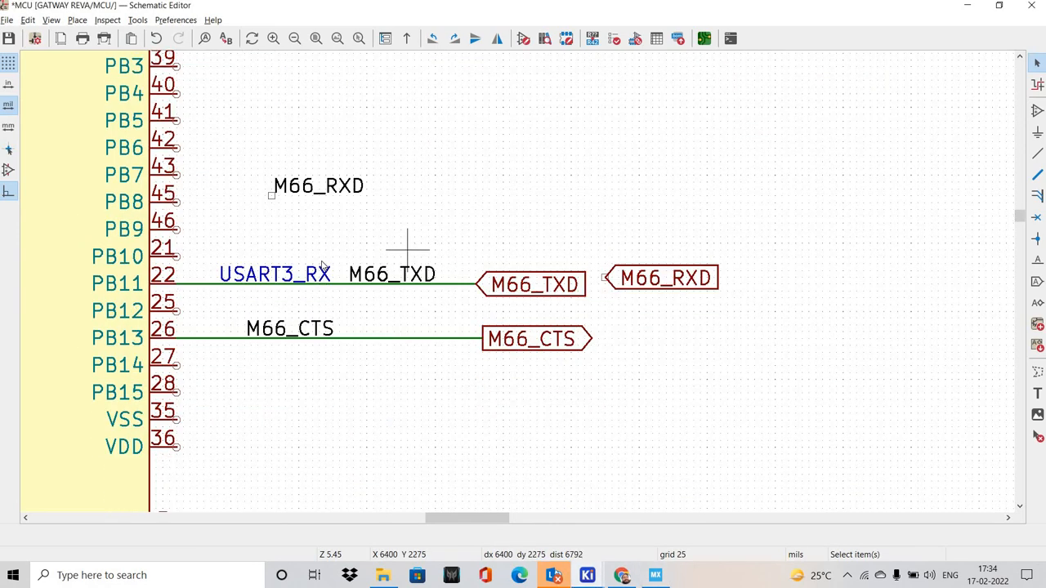
pyautogui.moveTo(299, 250); pyautogui.dragTo(319, 262, button='middle')
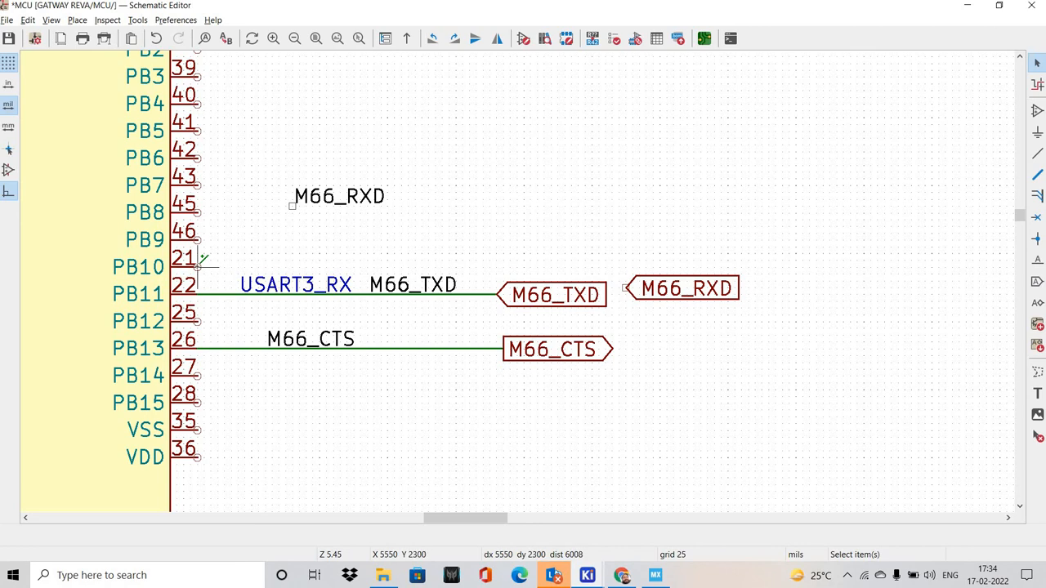
pyautogui.click(197, 266)
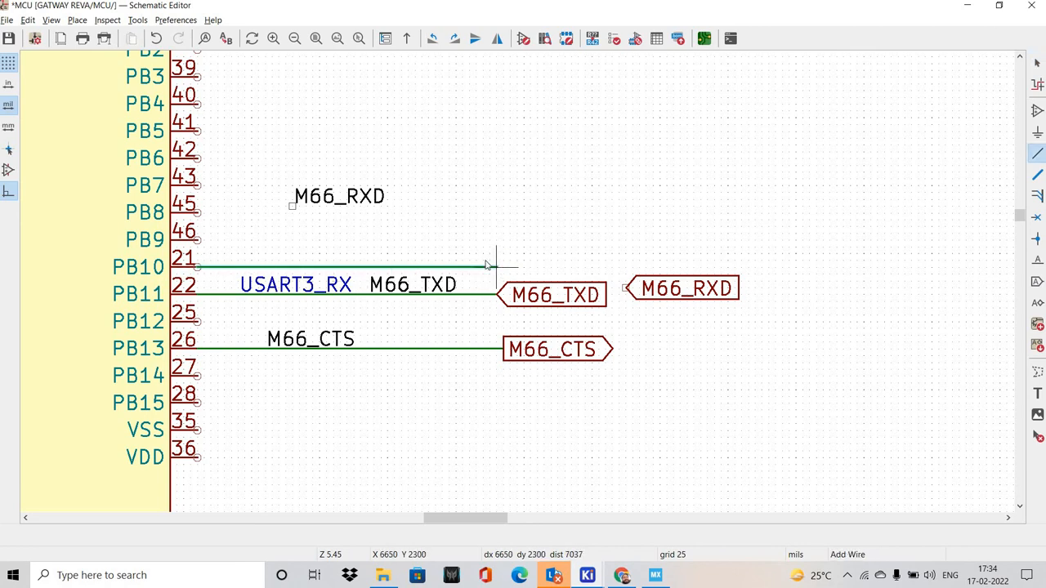
pyautogui.doubleClick(496, 266)
pyautogui.press('Escape')
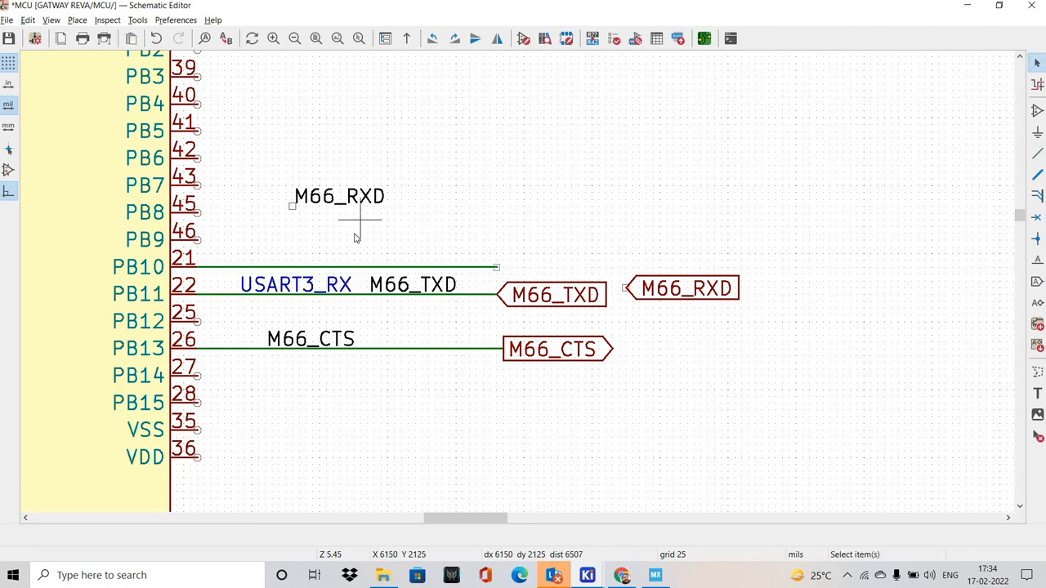
# Duplicate the USART3_RX graphic text to just above the PB10 wire and change the copy's text to USART3_TX
pyautogui.click(313, 284)
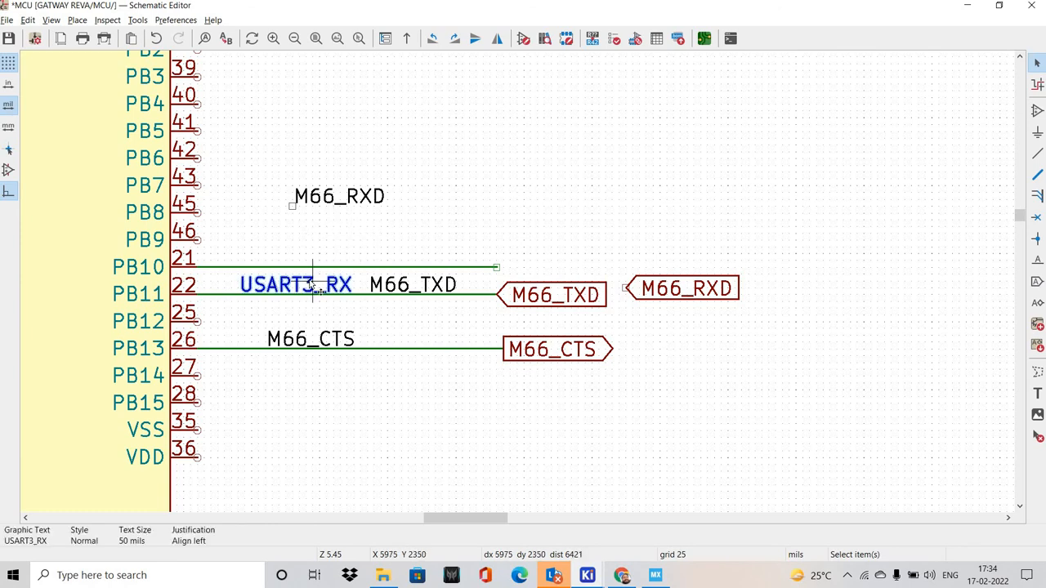
pyautogui.hotkey('ctrl', 'd')
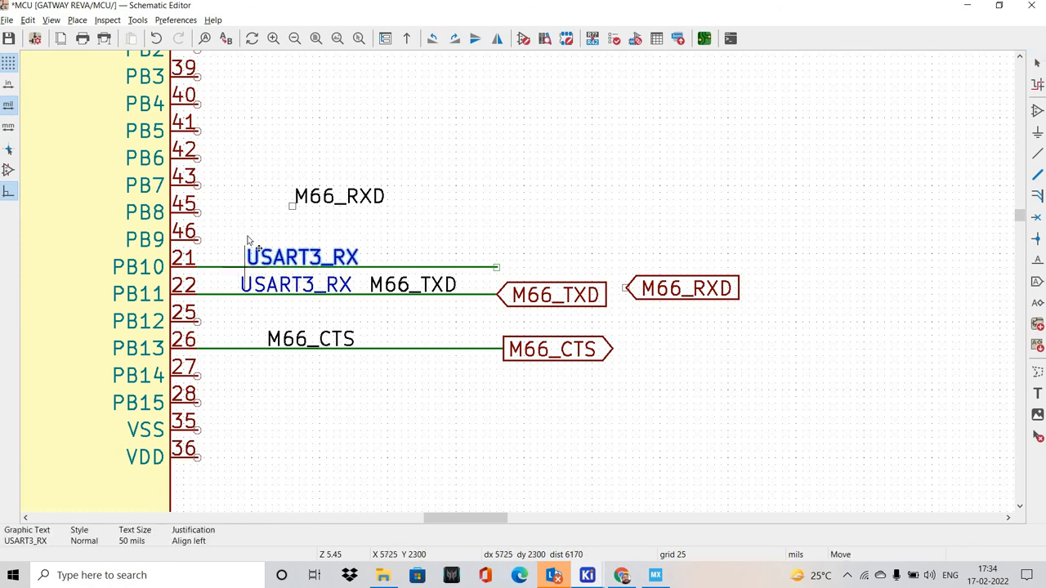
pyautogui.click(278, 260)
pyautogui.doubleClick(278, 258)
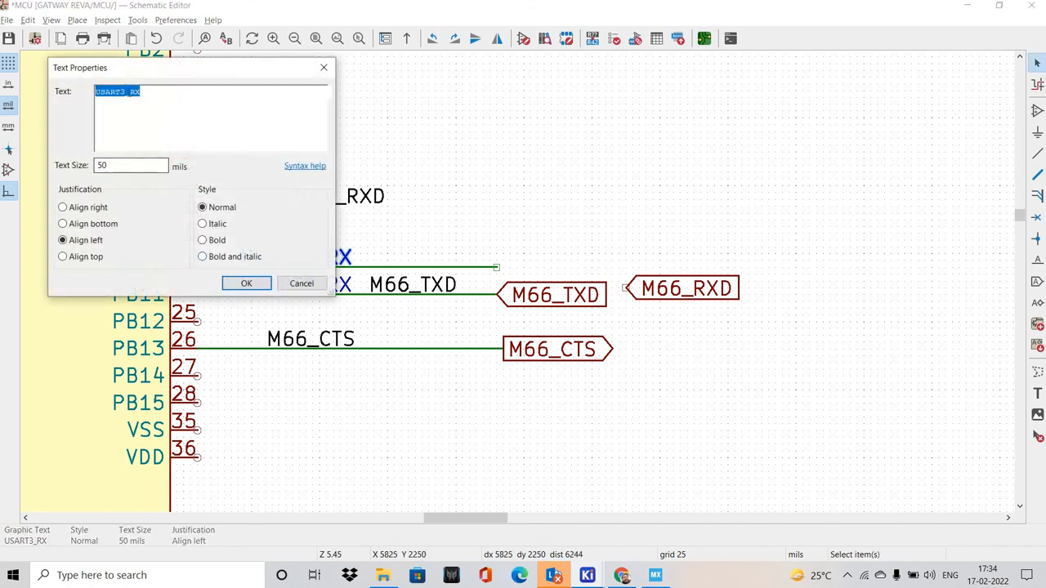
pyautogui.click(139, 124)
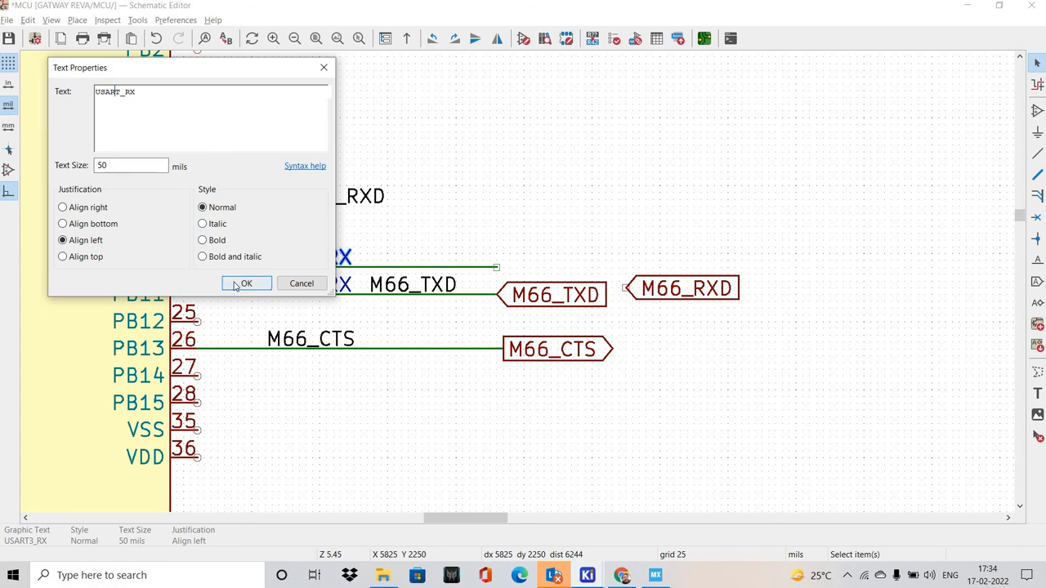
pyautogui.press('Return')
pyautogui.click(309, 203)
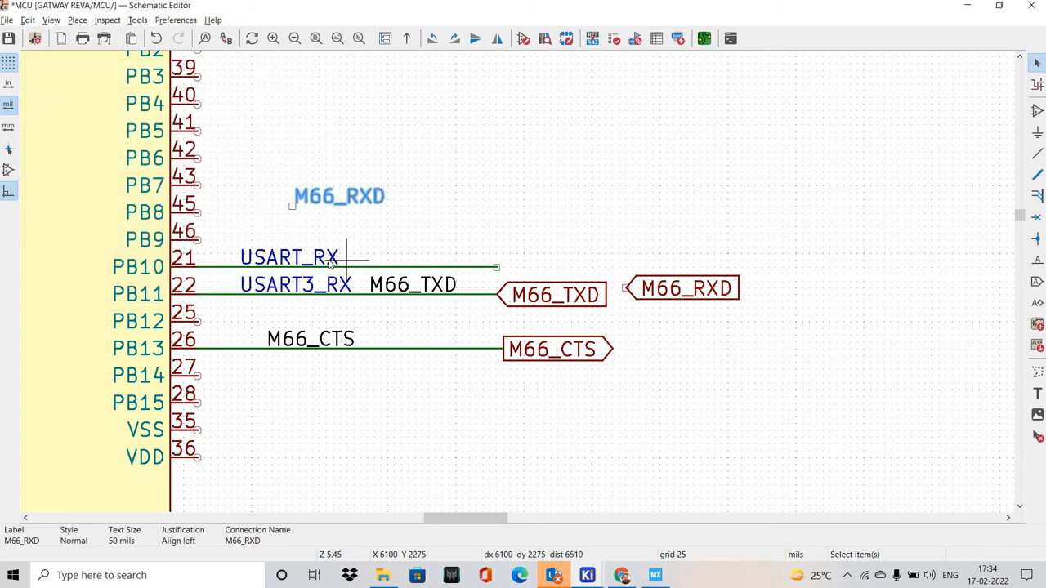
pyautogui.doubleClick(330, 260)
pyautogui.click(137, 94)
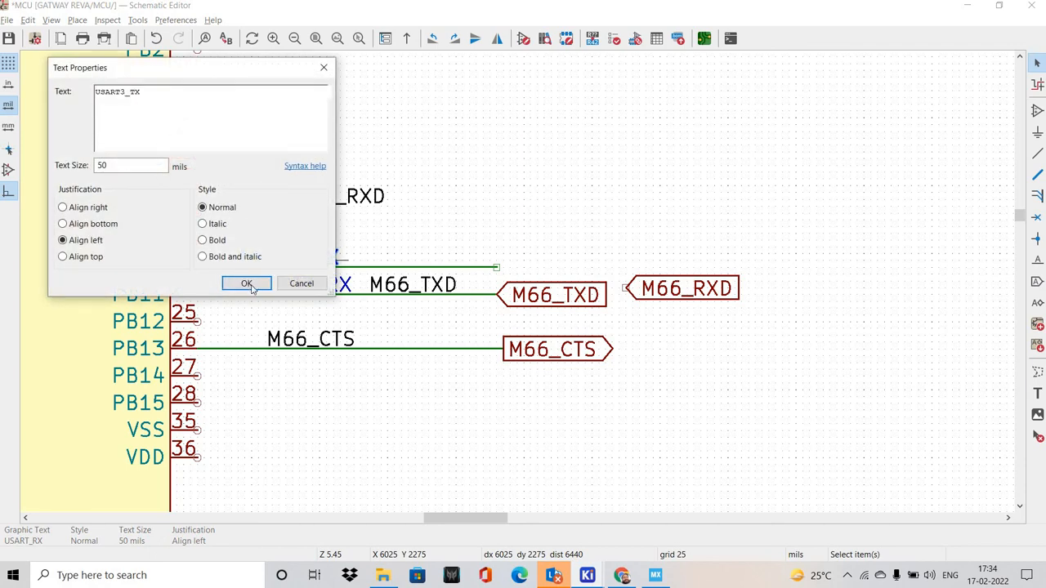
pyautogui.press('Return')
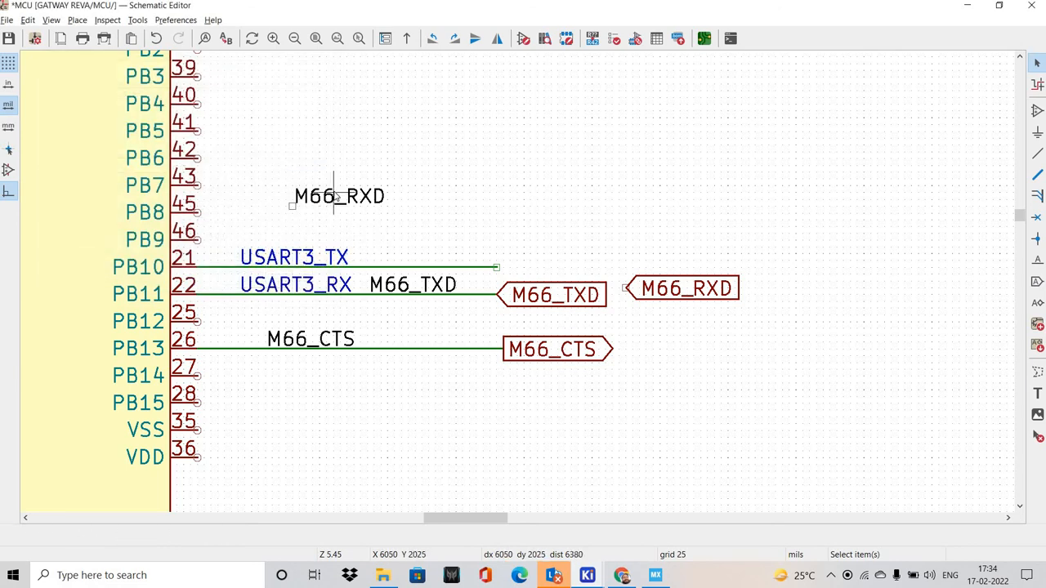
# Place the M66_RXD net label and global label on the PB10 wire and set the global label's shape to Output
pyautogui.moveTo(321, 198); pyautogui.dragTo(366, 268)
pyautogui.click(700, 305)
pyautogui.moveTo(694, 296); pyautogui.dragTo(557, 270)
pyautogui.doubleClick(558, 268)
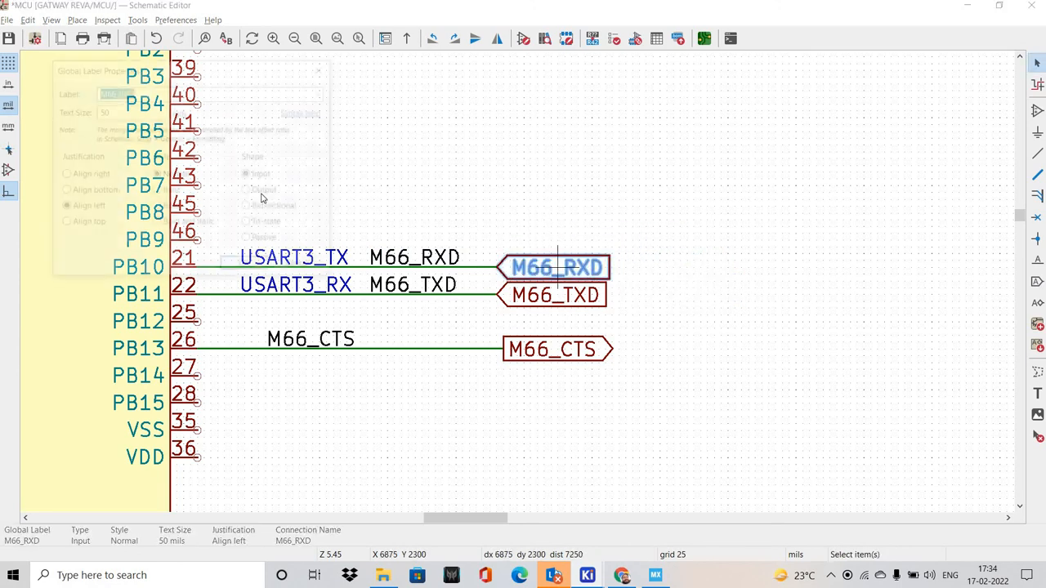
pyautogui.press('Return')
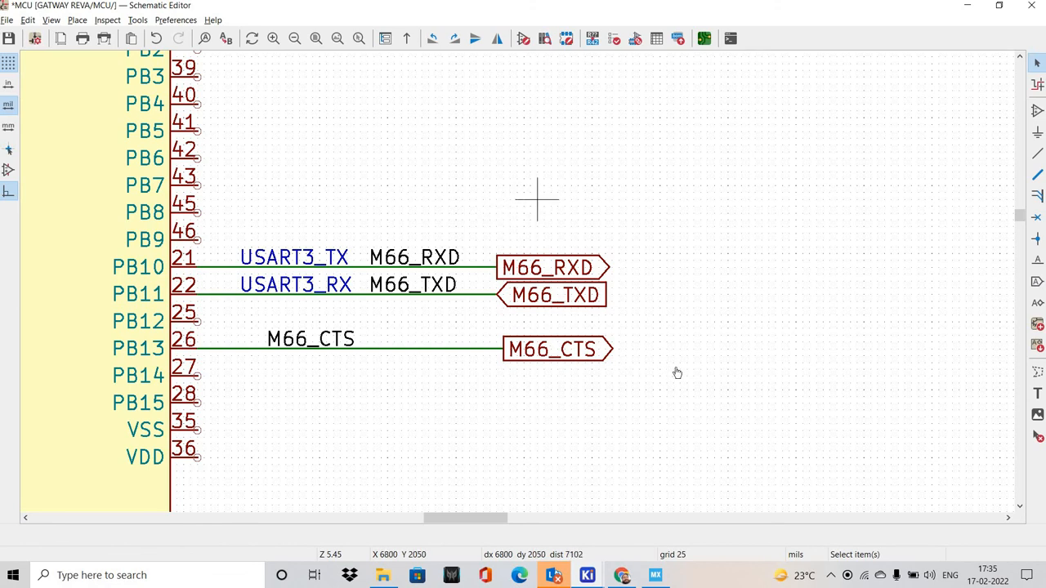
# Check the USART3 pin assignments in STM32CubeMX and return to the KiCad schematic
pyautogui.hotkey('alt', 'Tab')
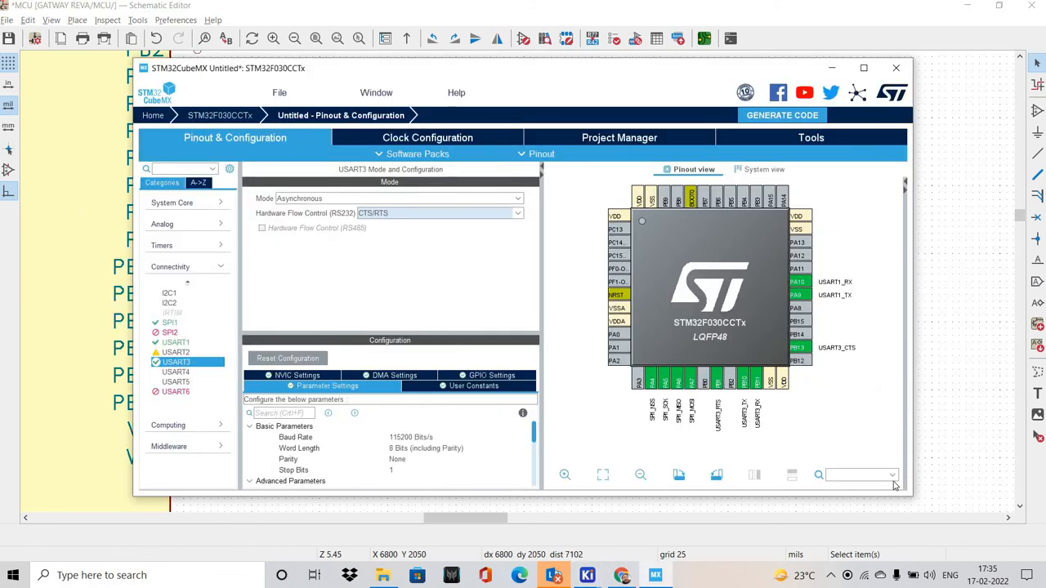
pyautogui.hotkey('alt', 'Tab')
pyautogui.hotkey('alt', 'Tab')
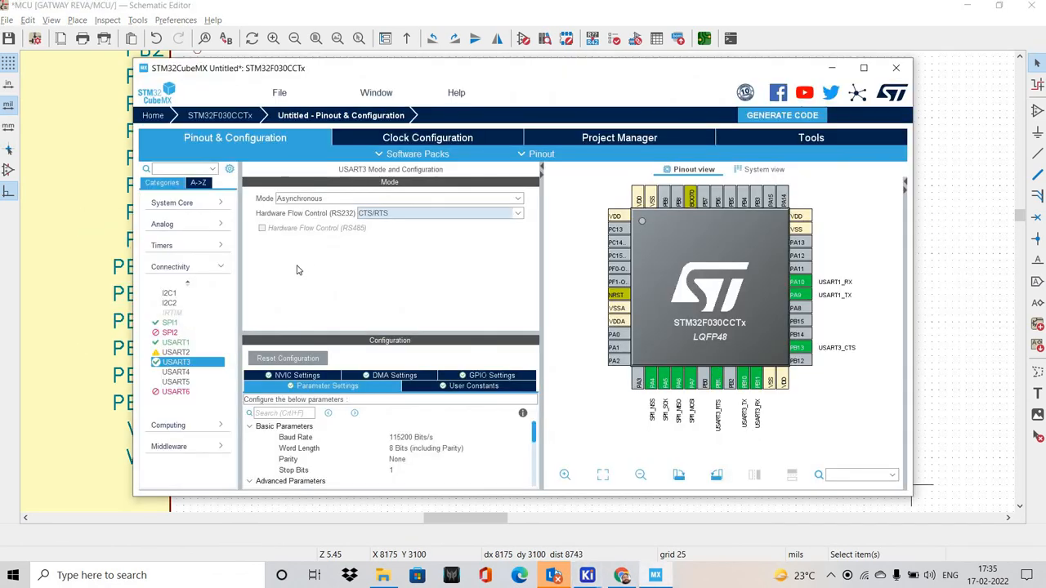
pyautogui.hotkey('alt', 'Tab')
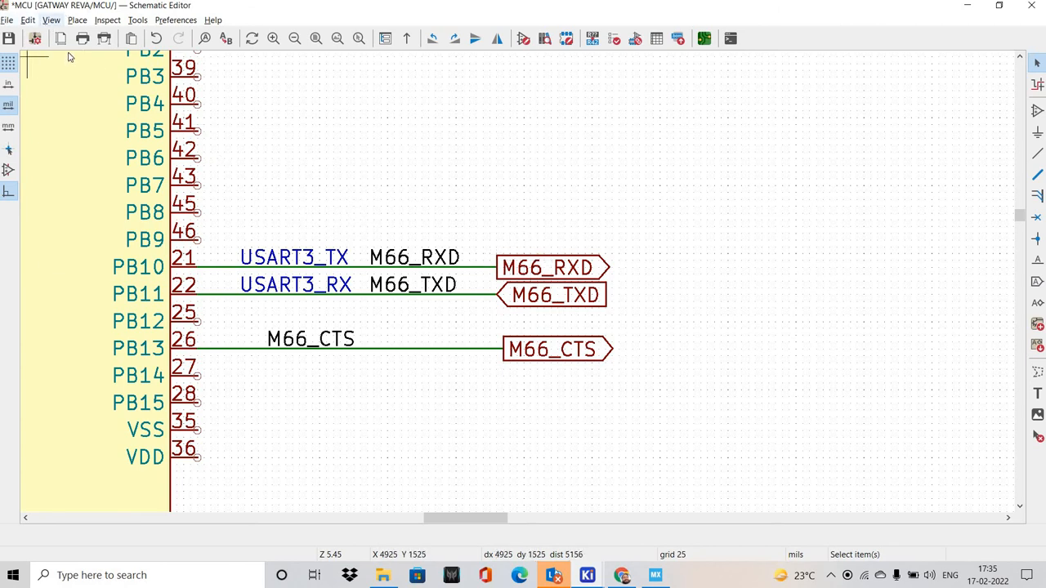
# Compare the M66 signal label directions on the GSM sheet with those on the MCU sheet
pyautogui.click(51, 19)
pyautogui.click(93, 50)
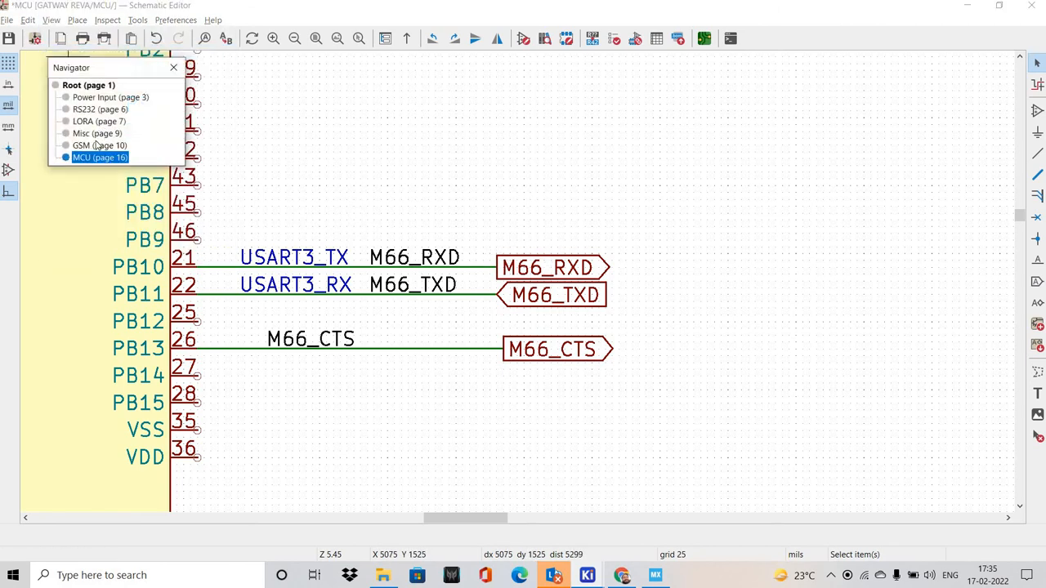
pyautogui.click(99, 144)
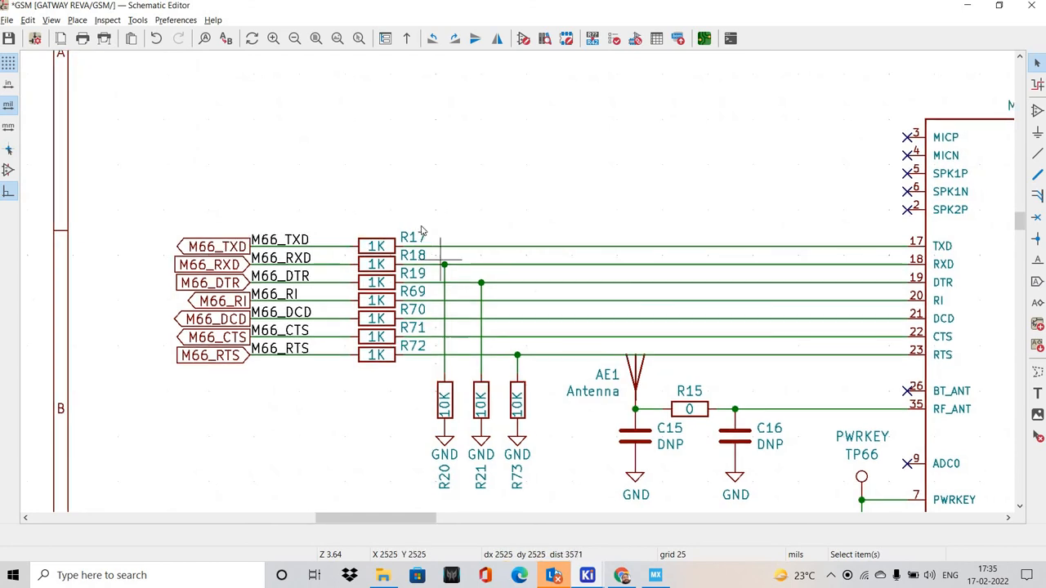
pyautogui.hscroll(2, 462, 232)
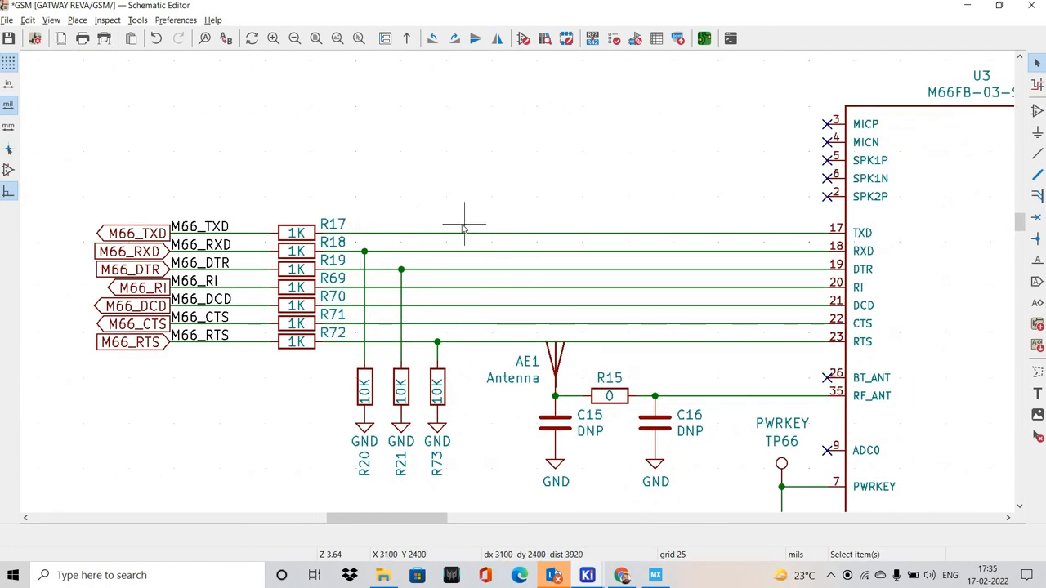
pyautogui.click(51, 19)
pyautogui.click(94, 50)
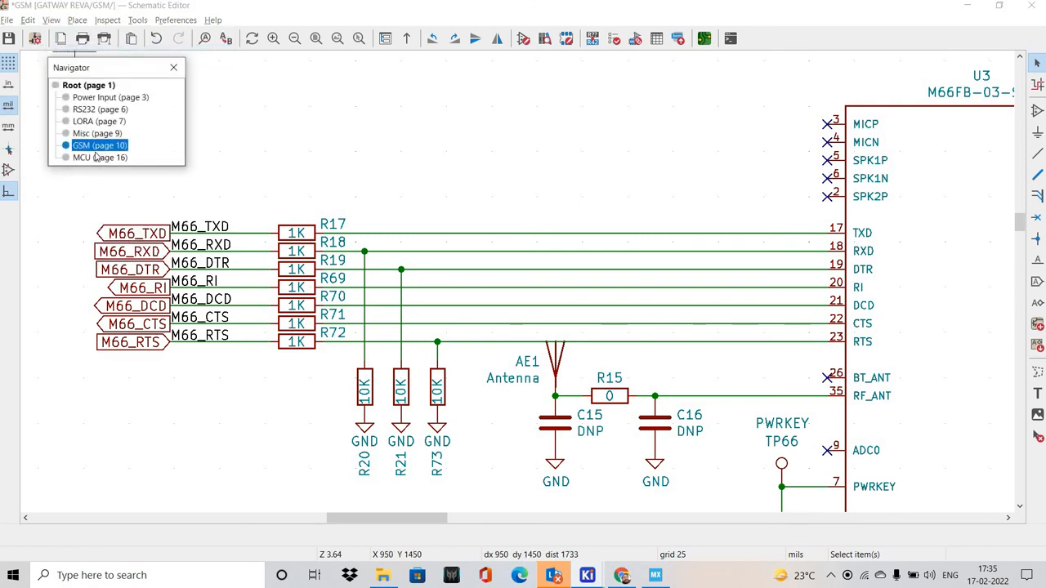
pyautogui.click(100, 157)
pyautogui.scroll(-2, 381, 226)
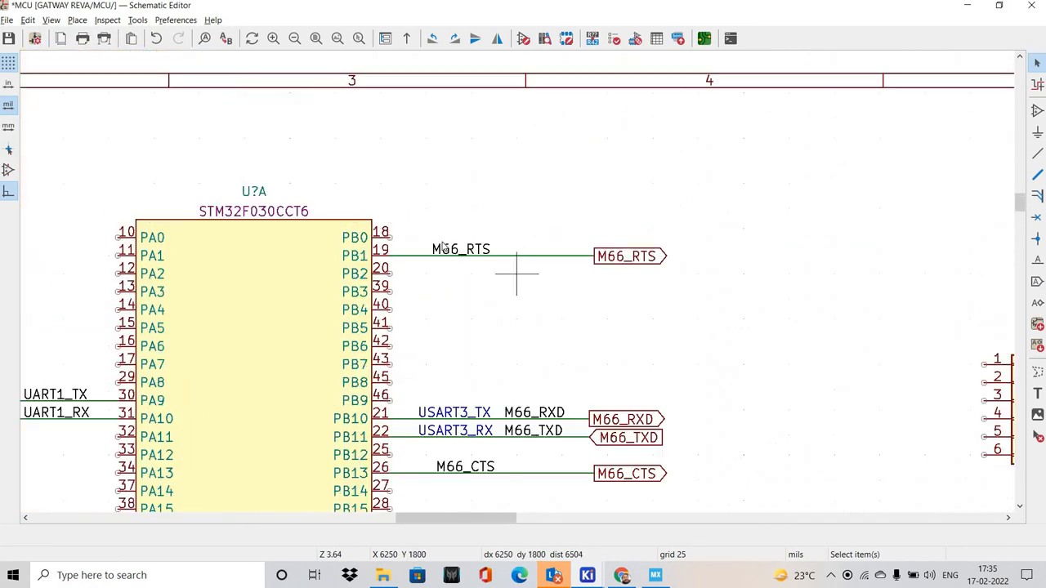
pyautogui.moveTo(572, 275); pyautogui.dragTo(419, 227, button='middle')
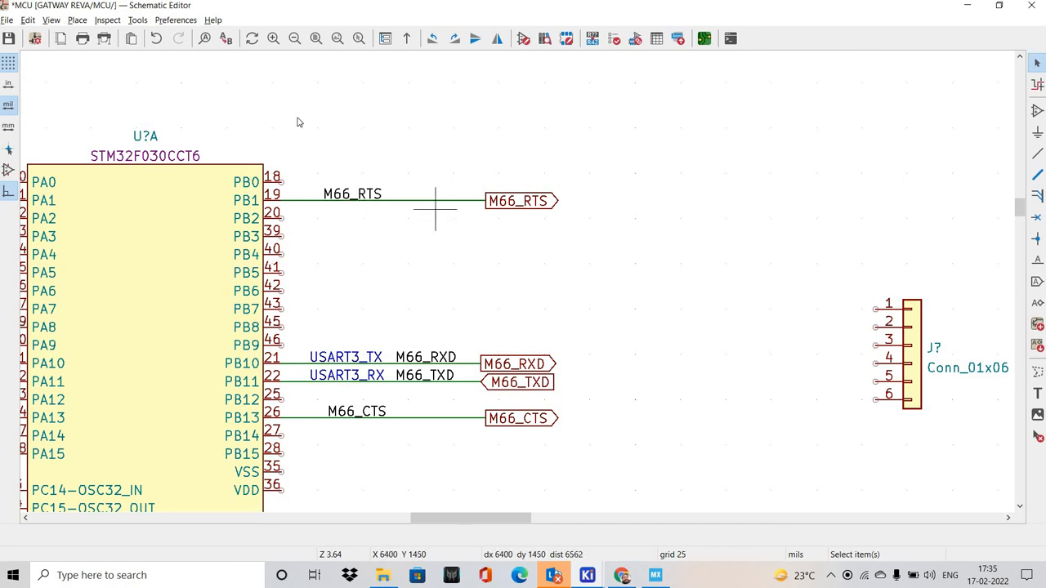
# Recheck the M66 label directions on the GSM sheet and set the MCU sheet's M66_CTS global label shape to Input
pyautogui.click(51, 19)
pyautogui.click(82, 36)
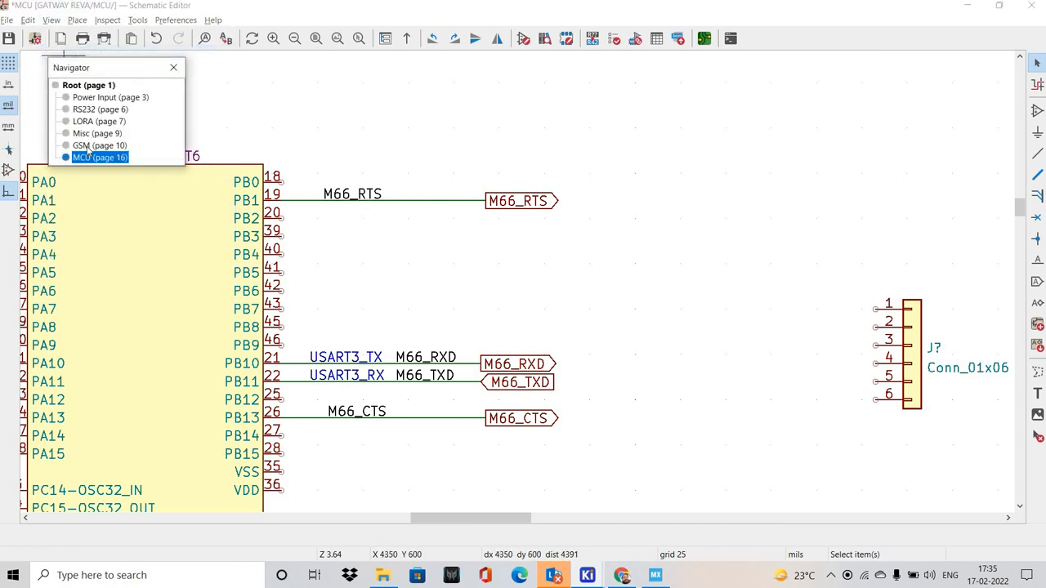
pyautogui.click(87, 146)
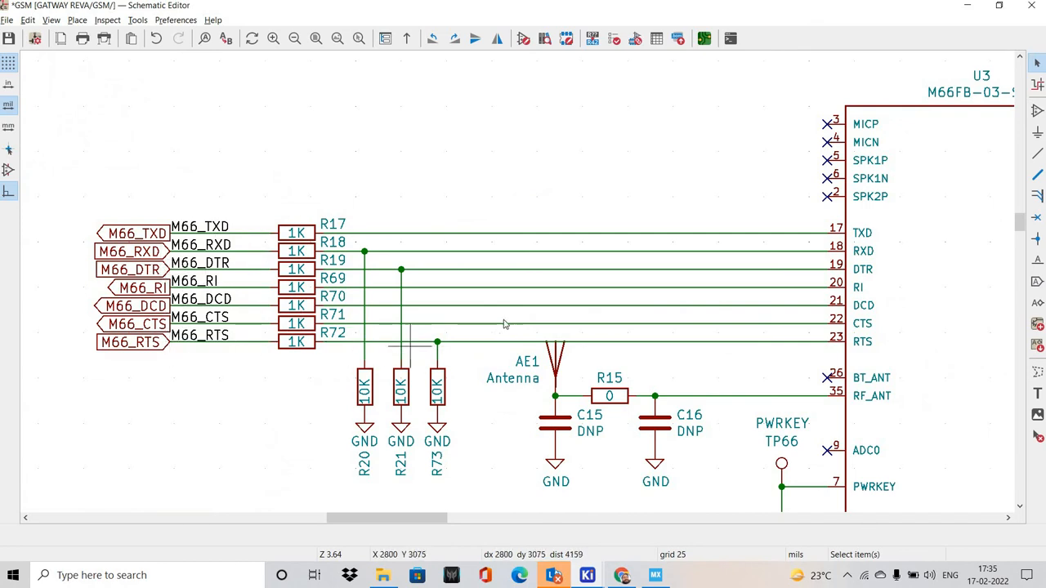
pyautogui.click(50, 20)
pyautogui.click(81, 70)
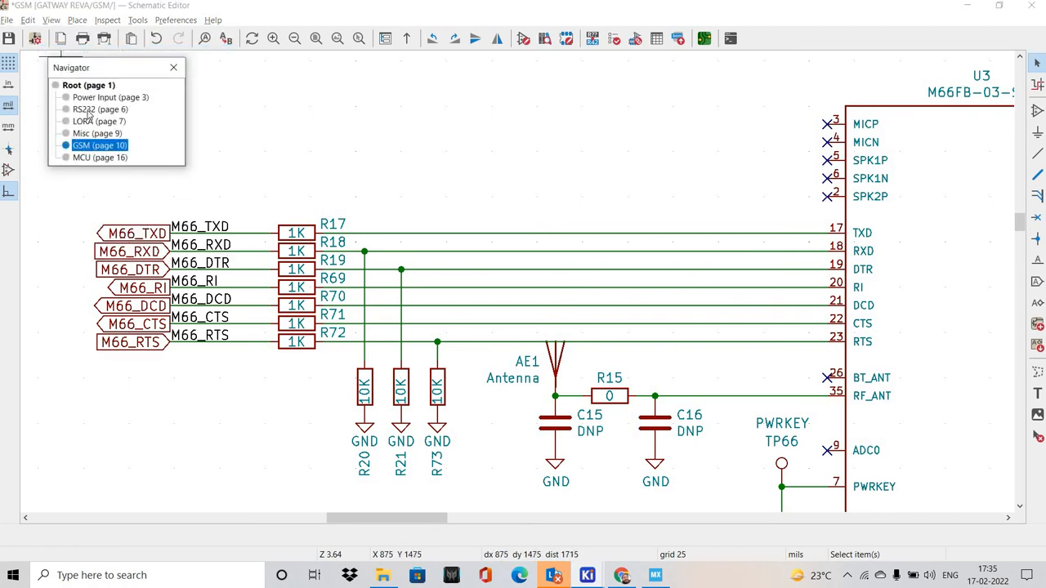
pyautogui.click(81, 158)
pyautogui.scroll(-3, 442, 344)
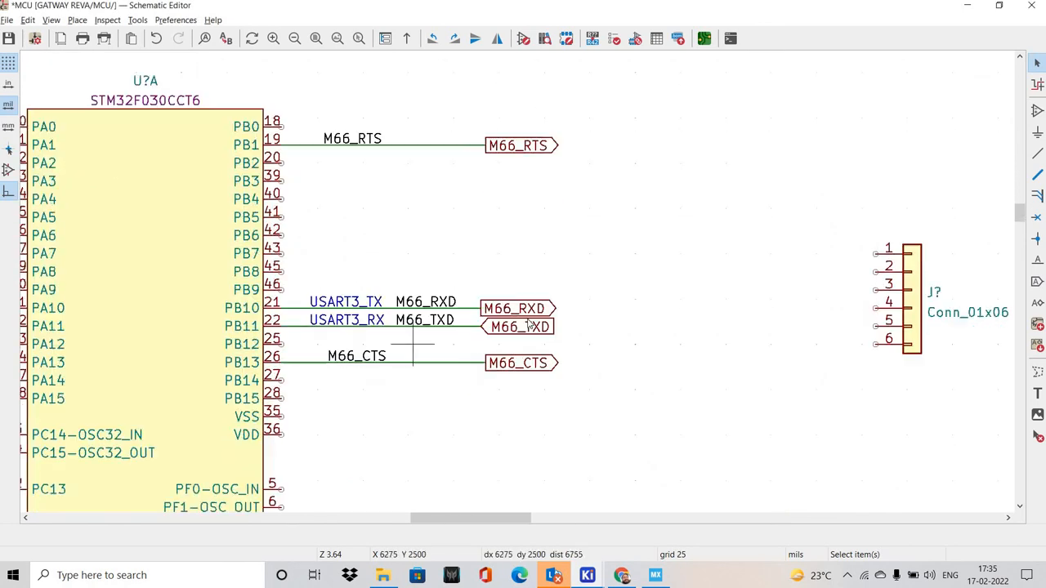
pyautogui.doubleClick(529, 309)
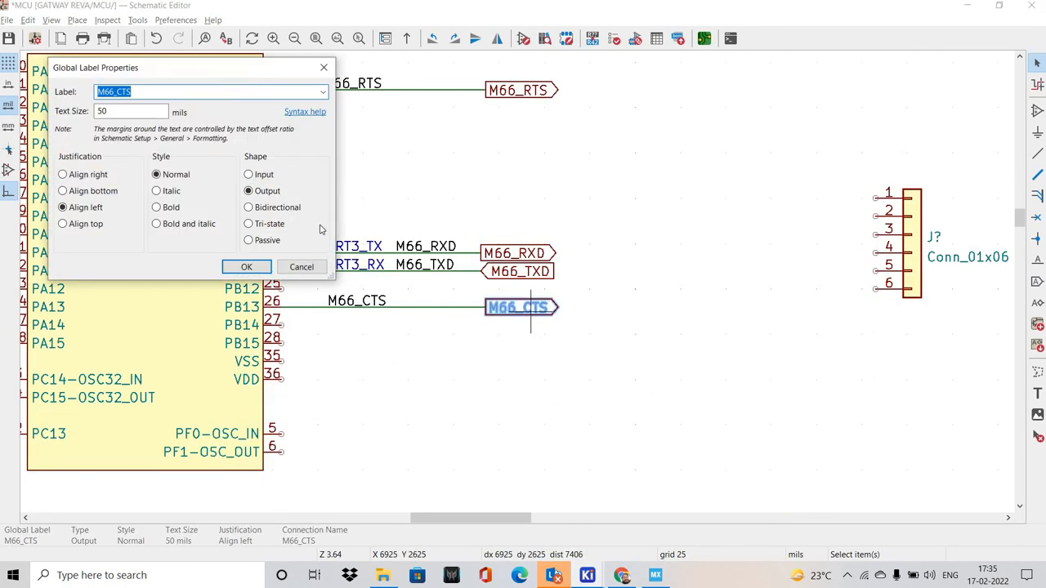
pyautogui.click(248, 175)
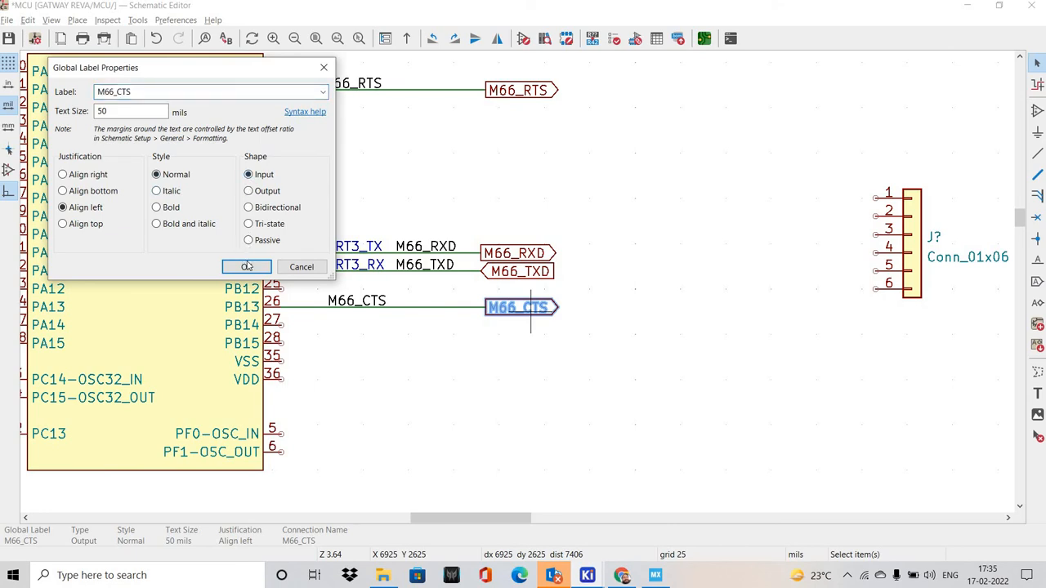
pyautogui.click(412, 360)
# Save the schematic with the M66 labels wired to the MCU
pyautogui.moveTo(340, 166); pyautogui.dragTo(440, 221, button='middle')
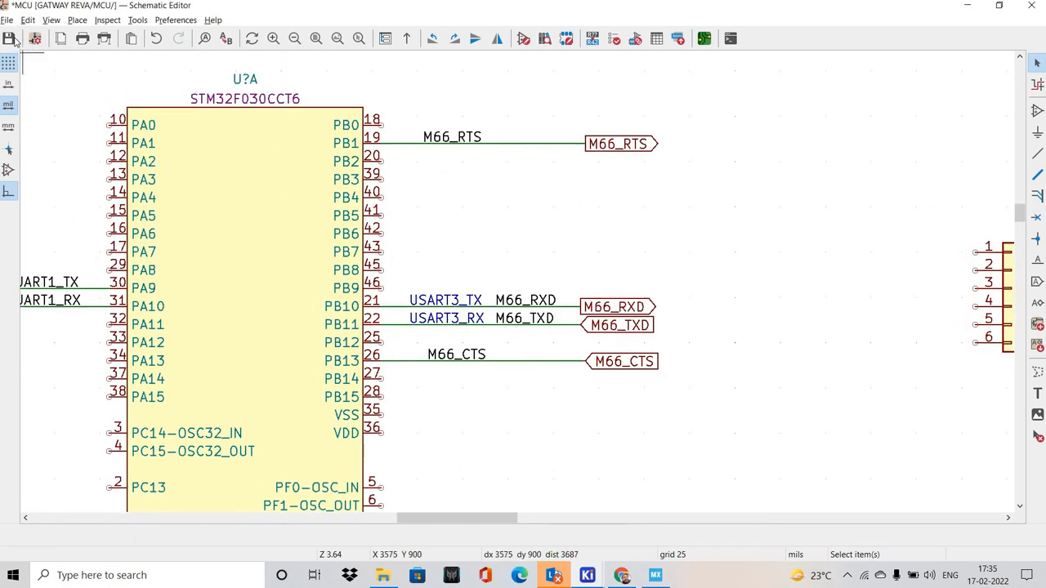
pyautogui.click(8, 38)
pyautogui.scroll(-2, 318, 134)
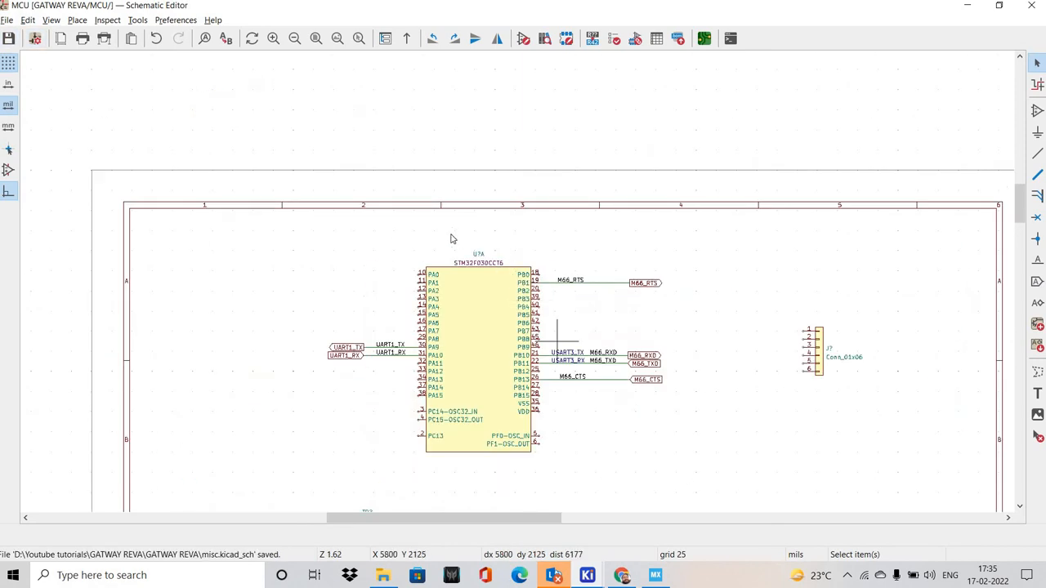
pyautogui.scroll(1, 450, 236)
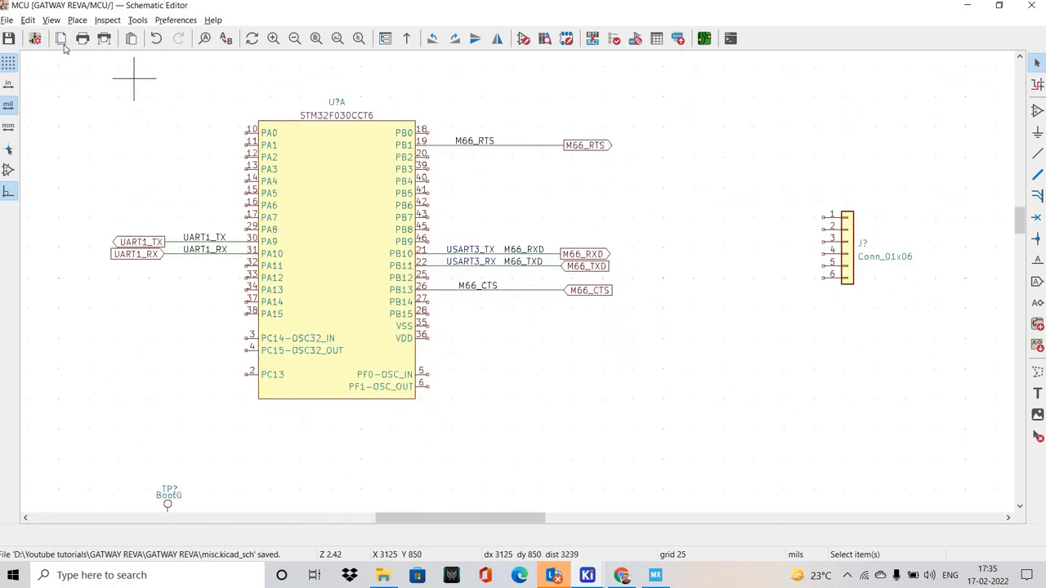
# On the LORA sheet, copy the net labels and global labels for LORA_SCK, LORA_NSS, LORA_MOSI and LORA_MISO
pyautogui.click(50, 20)
pyautogui.click(81, 53)
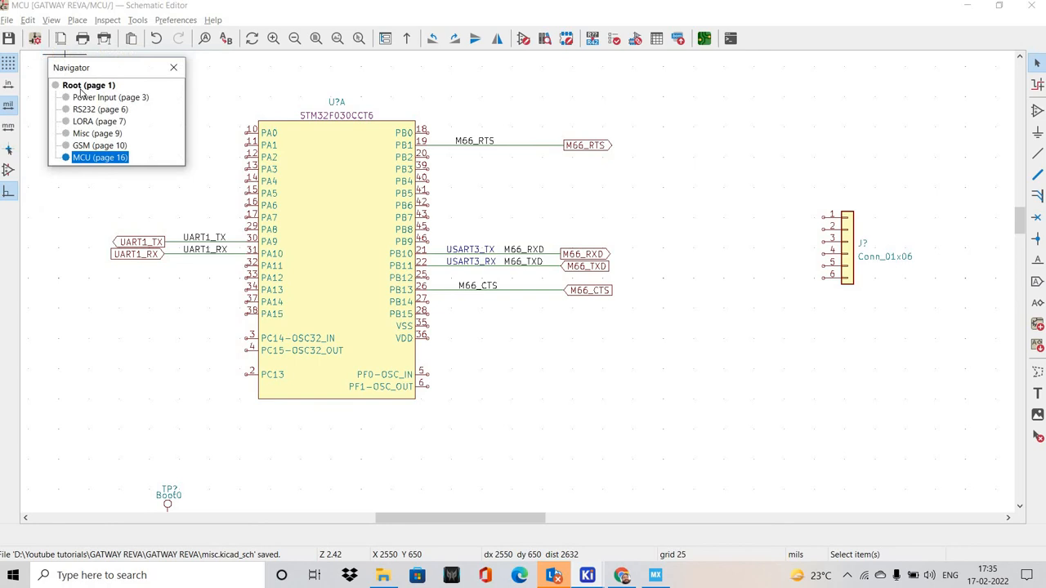
pyautogui.click(91, 123)
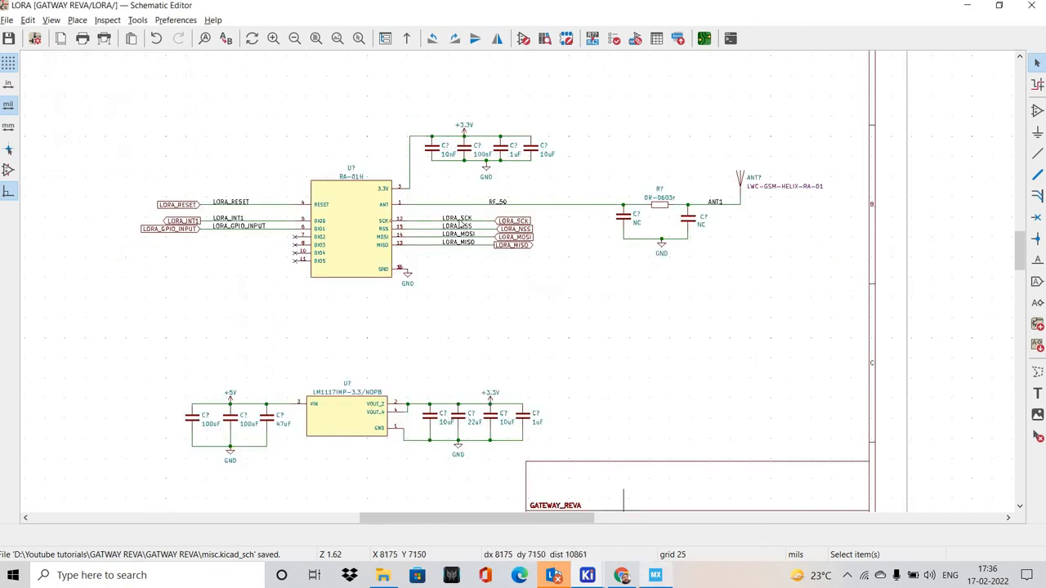
pyautogui.scroll(2, 623, 330)
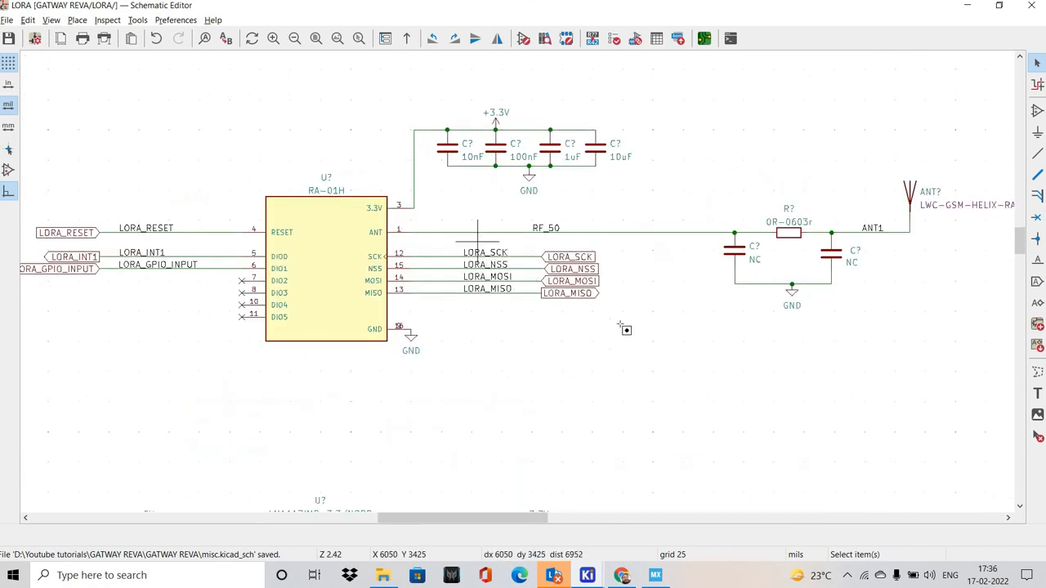
pyautogui.moveTo(453, 237); pyautogui.dragTo(623, 328)
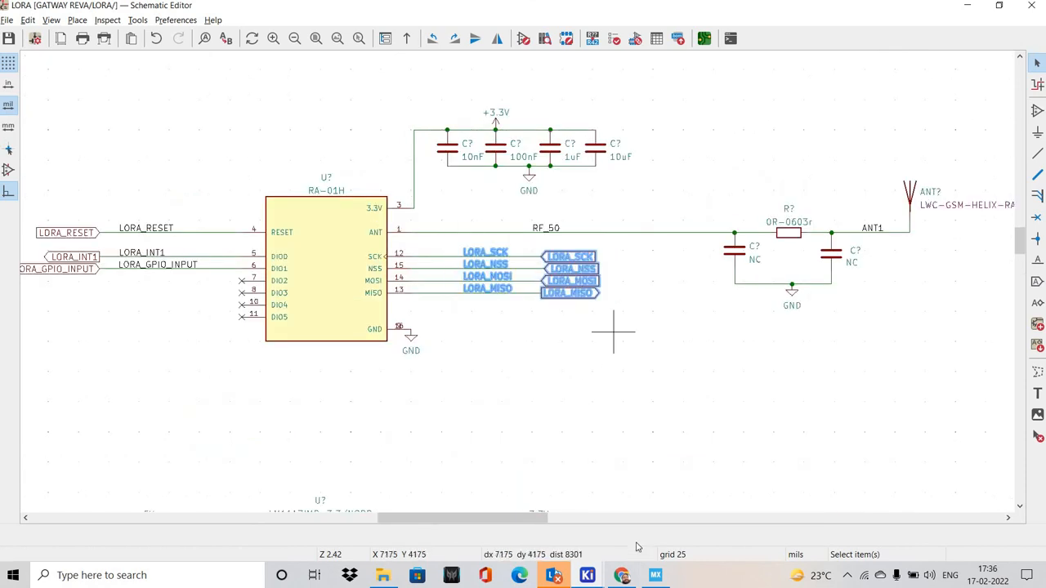
pyautogui.click(581, 406)
# Open the MCU sheet in KiCad and paste the copied LORA net labels and global labels beside the STM32F030CCT6's PA pins
pyautogui.hotkey('alt', 'Tab')
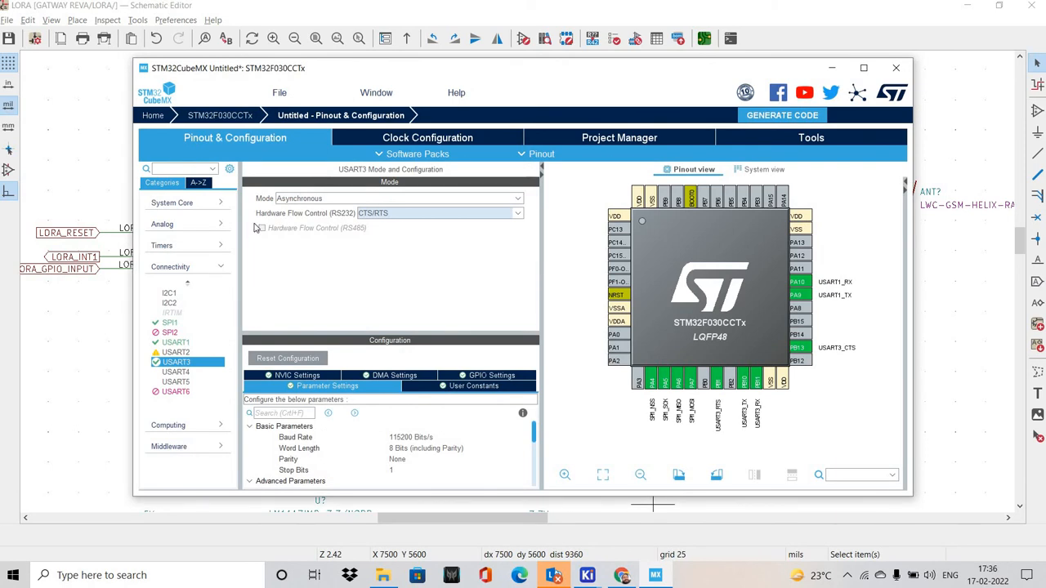
pyautogui.click(61, 30)
pyautogui.click(50, 19)
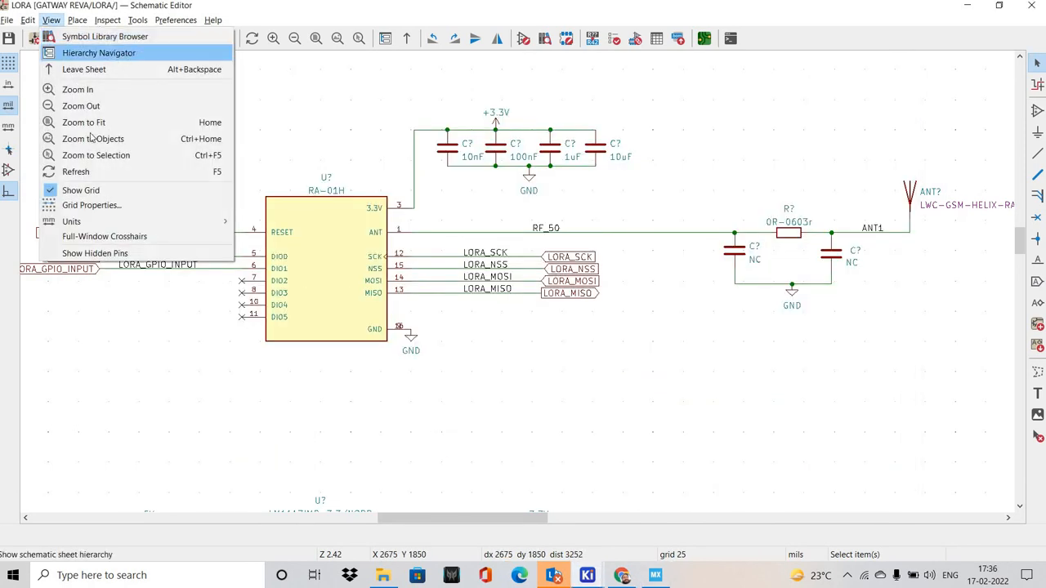
pyautogui.click(81, 52)
pyautogui.click(87, 157)
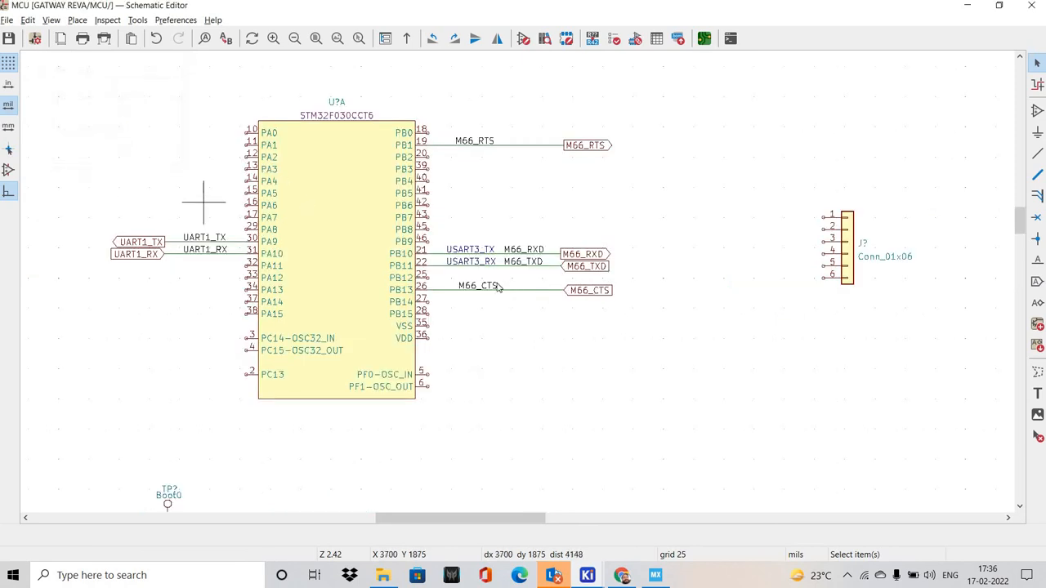
pyautogui.scroll(2, 497, 285)
pyautogui.hotkey('ctrl', 'v')
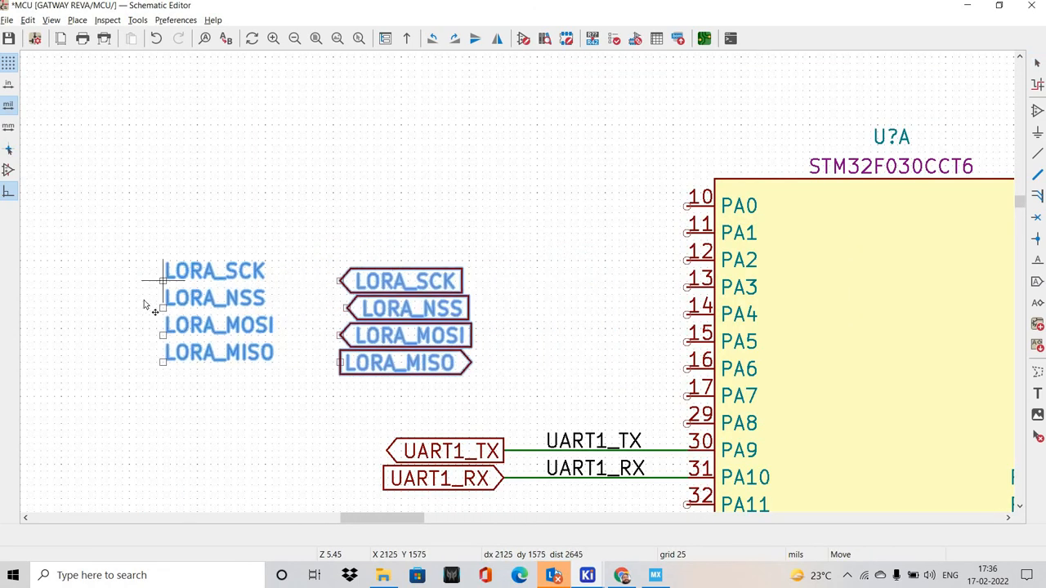
pyautogui.click(95, 300)
pyautogui.moveTo(243, 403); pyautogui.dragTo(152, 342, button='middle')
pyautogui.click(158, 361)
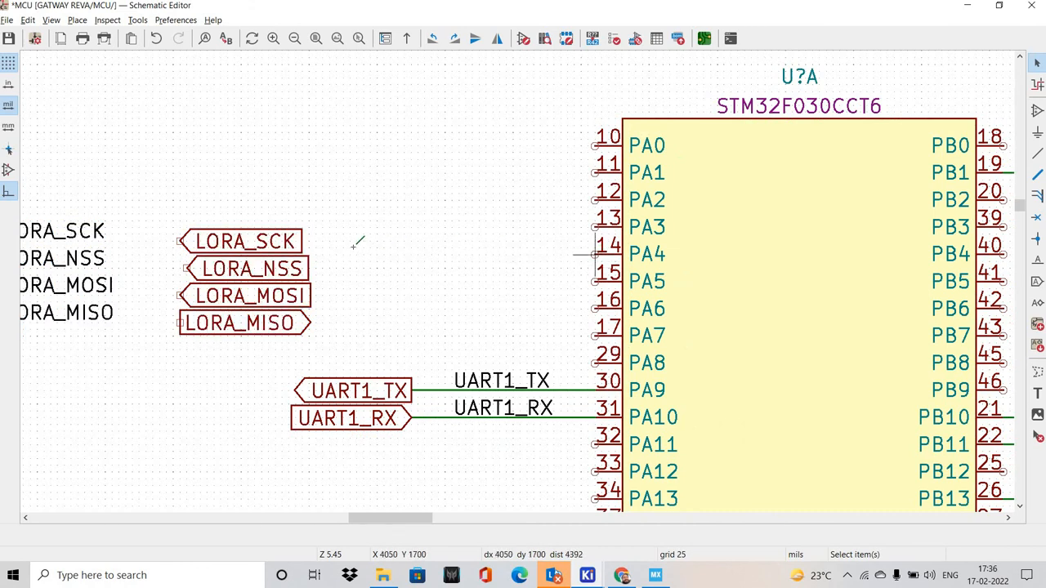
# Draw four parallel horizontal wires outward from MCU pins PA4, PA5, PA6 and PA7, ending at the same X position
pyautogui.click(594, 254)
pyautogui.doubleClick(336, 254)
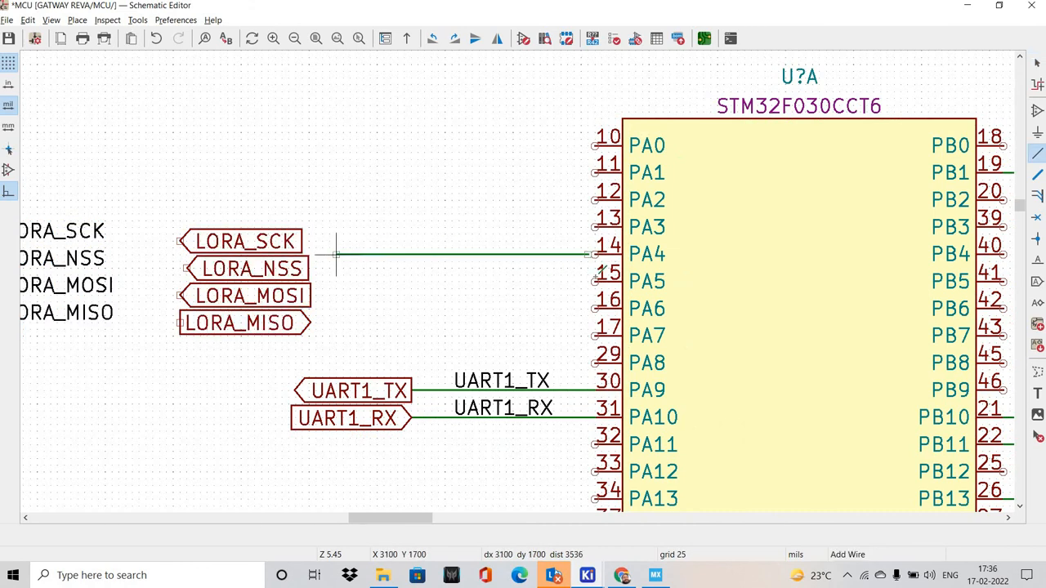
pyautogui.click(595, 281)
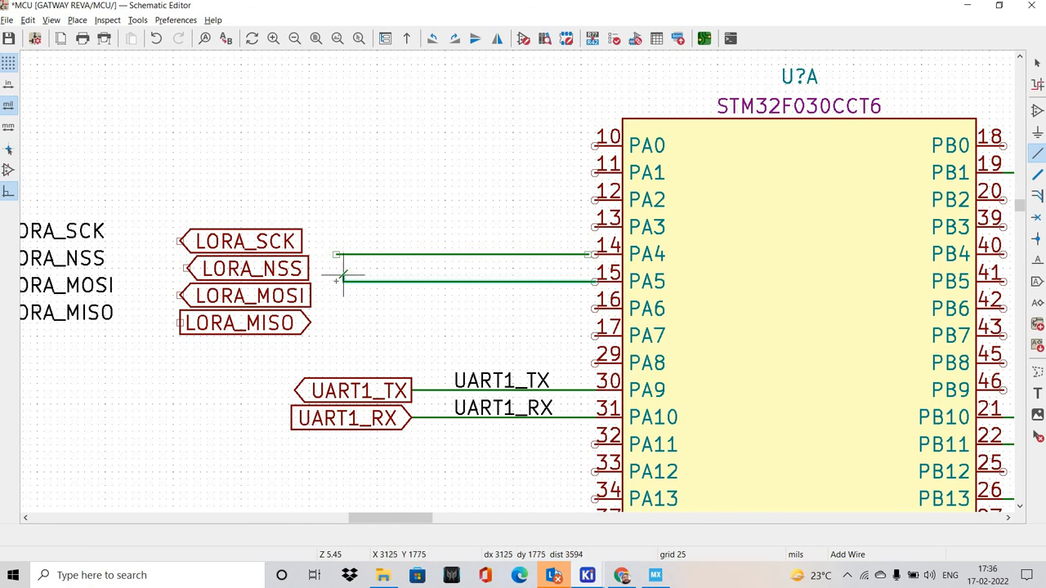
pyautogui.doubleClick(335, 282)
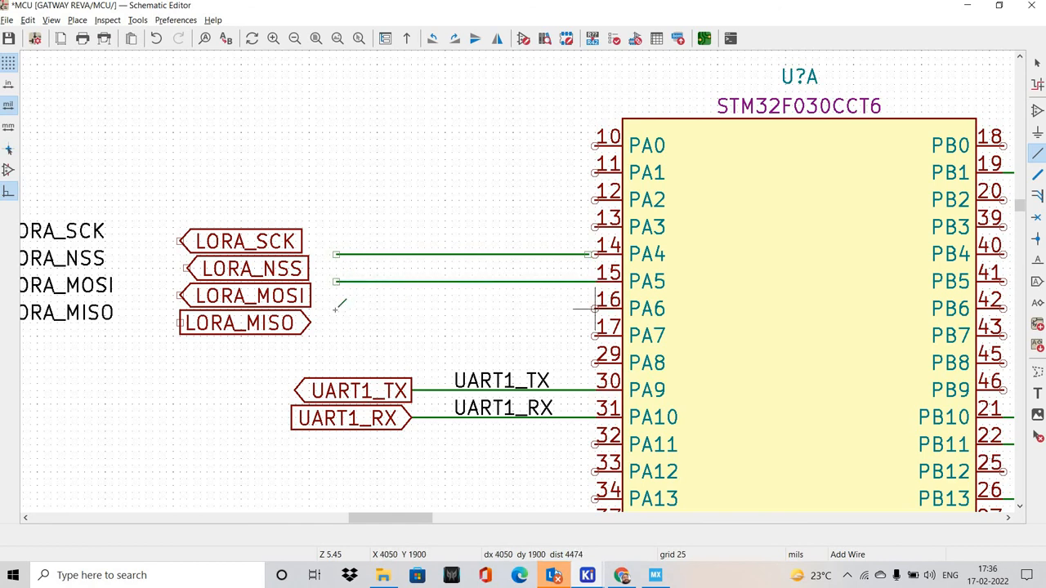
pyautogui.doubleClick(336, 309)
pyautogui.click(595, 336)
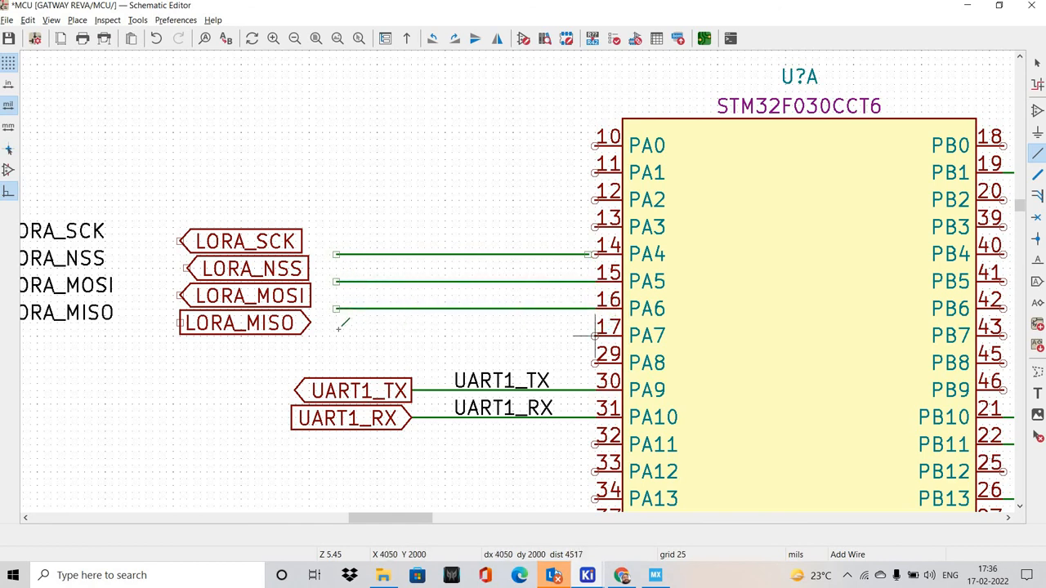
pyautogui.doubleClick(336, 336)
pyautogui.moveTo(430, 356); pyautogui.dragTo(391, 332, button='middle')
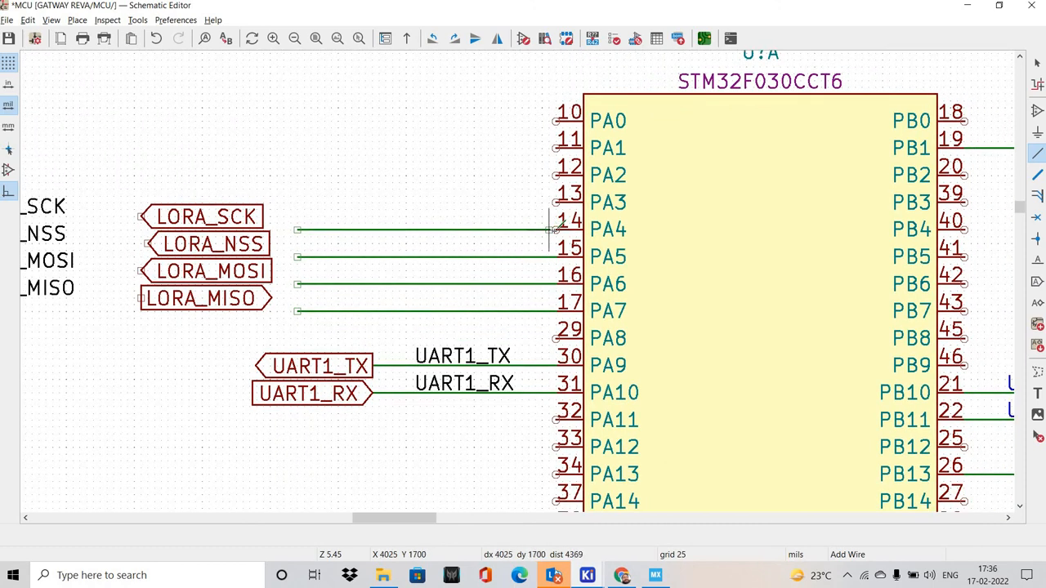
# Following the SPI1 pinout in STM32CubeMX, place the LORA_NSS net label on the PA4 wire and LORA_SCK on the PA5 wire
pyautogui.hotkey('alt', 'Tab')
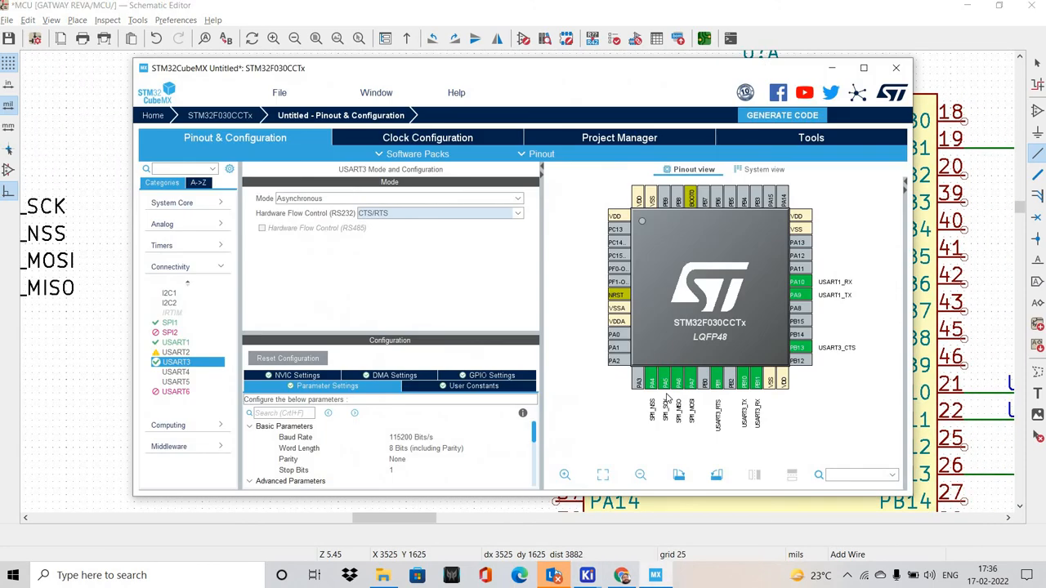
pyautogui.hotkey('alt', 'Tab')
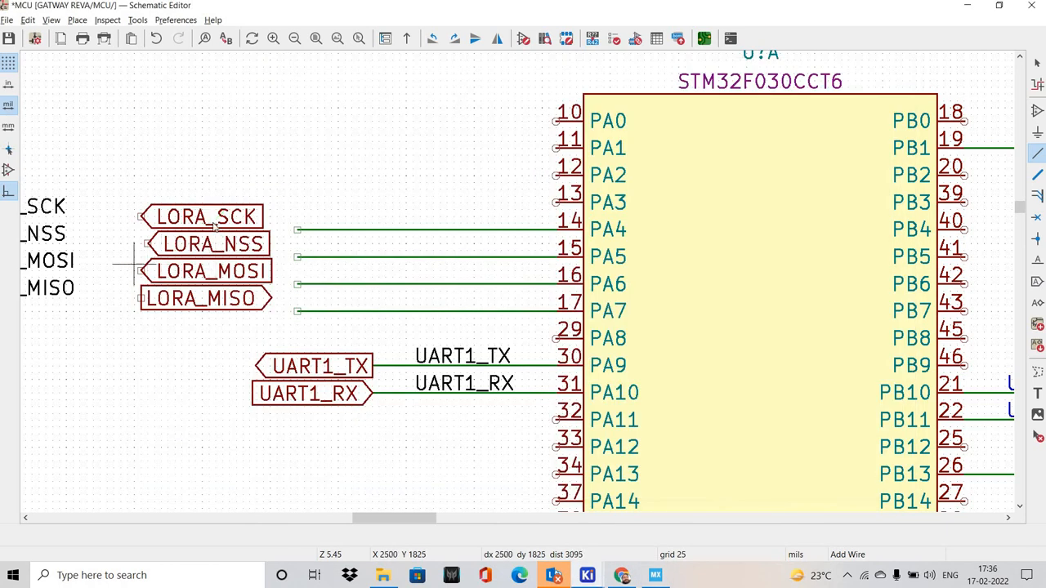
pyautogui.press('Escape')
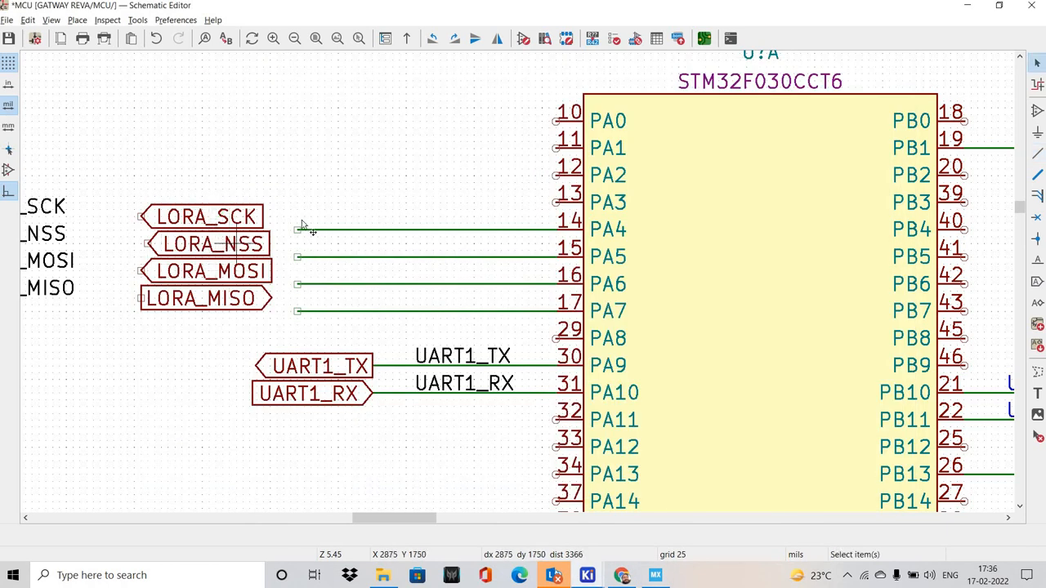
pyautogui.moveTo(232, 240); pyautogui.dragTo(368, 125)
pyautogui.moveTo(121, 203); pyautogui.dragTo(253, 211, button='middle')
pyautogui.moveTo(71, 231); pyautogui.dragTo(346, 227)
pyautogui.click(330, 186)
pyautogui.hotkey('alt', 'Tab')
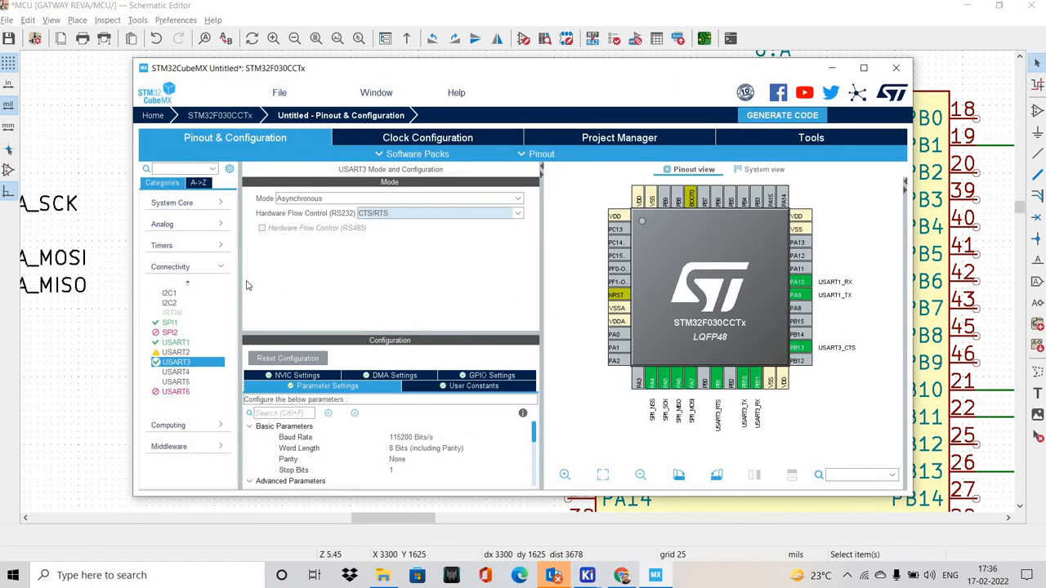
pyautogui.hotkey('alt', 'Tab')
pyautogui.moveTo(63, 210); pyautogui.dragTo(343, 254)
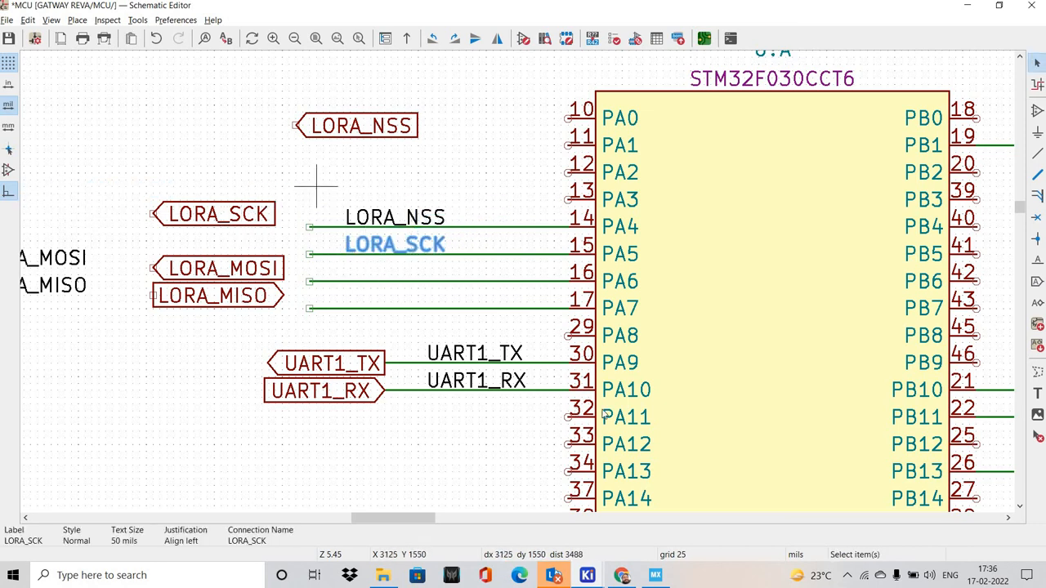
# Check the SPI1 pinout in STM32CubeMX and place the LORA_MISO net label on the PA6 wire and LORA_MOSI on the PA7 wire
pyautogui.hotkey('alt', 'Tab')
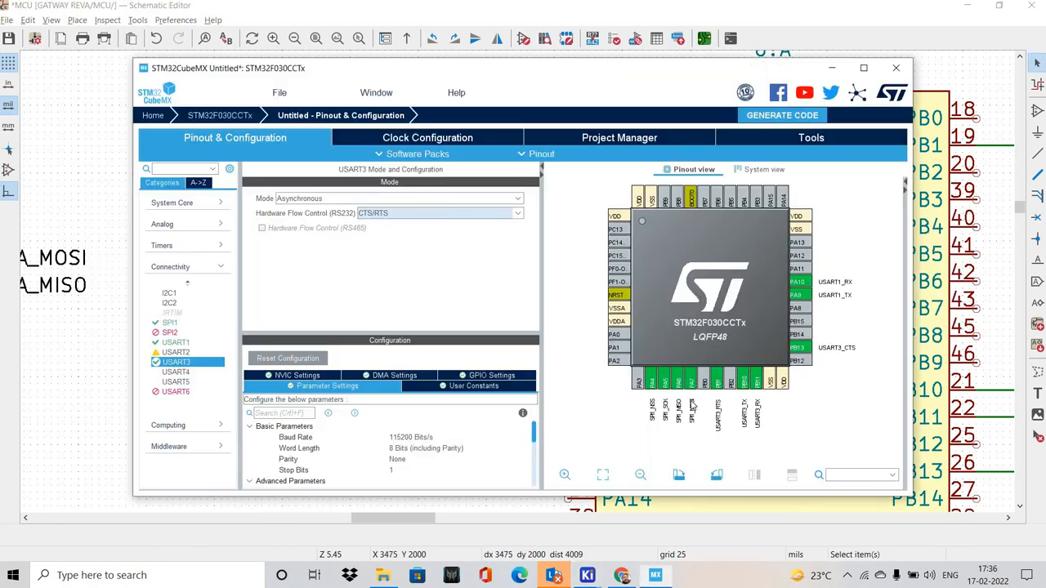
pyautogui.hotkey('alt', 'Tab')
pyautogui.click(251, 297)
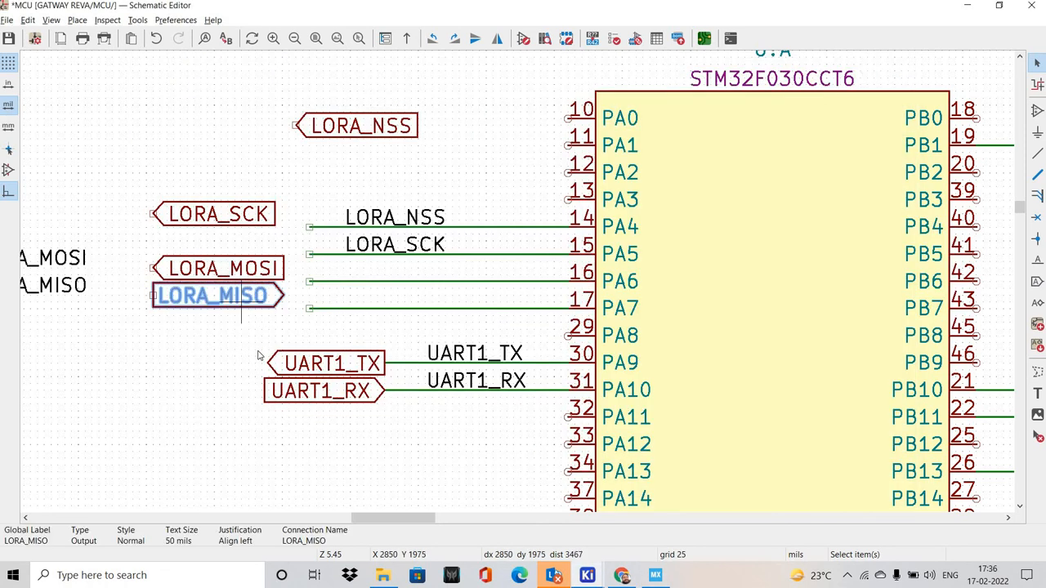
pyautogui.moveTo(248, 342); pyautogui.dragTo(287, 359, button='middle')
pyautogui.click(185, 341)
pyautogui.moveTo(111, 307); pyautogui.dragTo(381, 299)
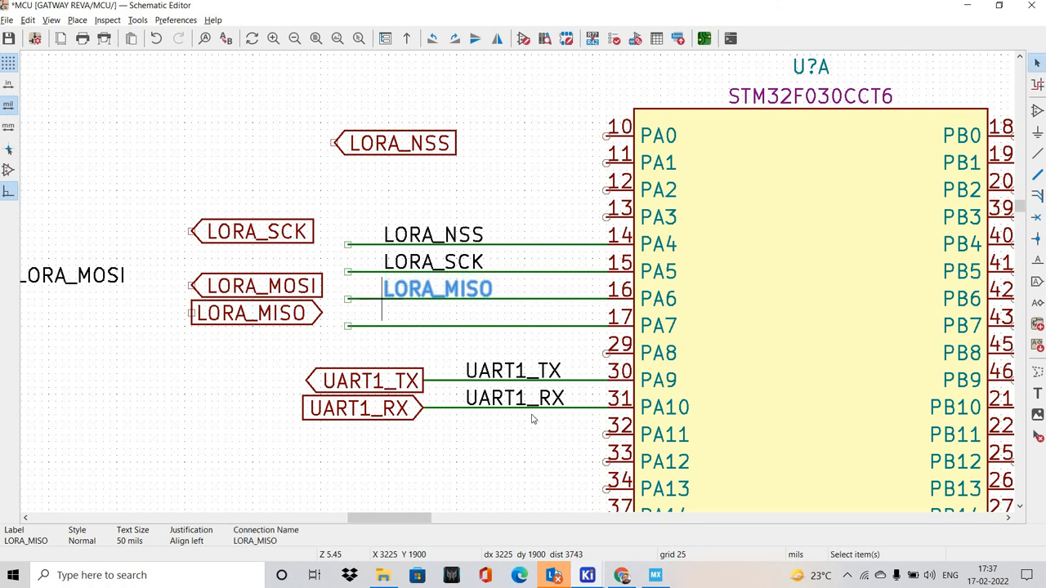
pyautogui.hotkey('alt', 'Tab')
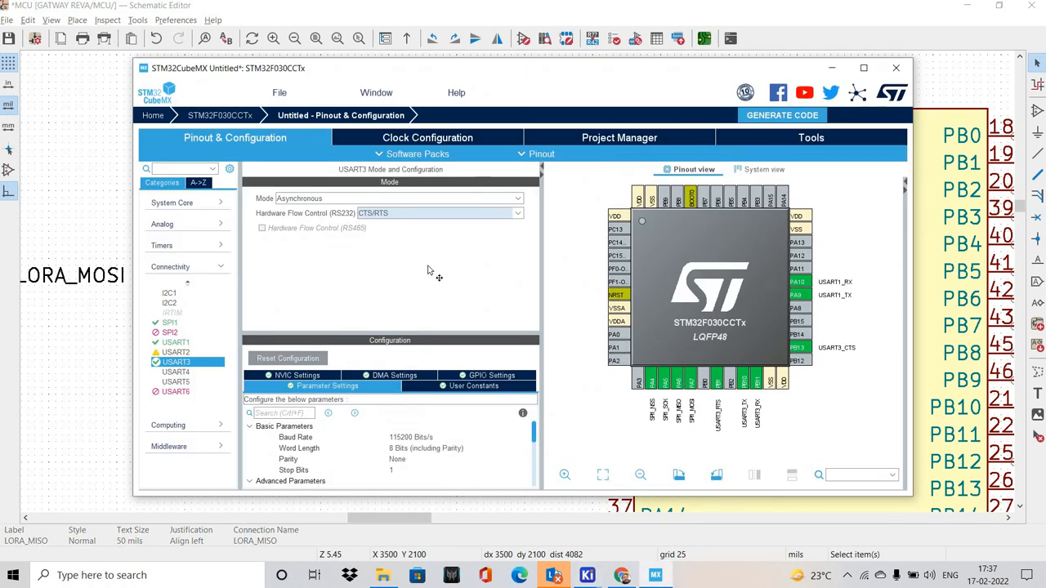
pyautogui.hotkey('alt', 'Tab')
pyautogui.moveTo(96, 284); pyautogui.dragTo(382, 328)
# Move the LORA_MISO global label aside, then set the LORA_MOSI global label's shape to Output and attach it, mirrored, to the PA7 wire
pyautogui.moveTo(289, 320); pyautogui.dragTo(83, 306)
pyautogui.moveTo(187, 297); pyautogui.dragTo(23, 278)
pyautogui.moveTo(301, 295); pyautogui.dragTo(220, 331)
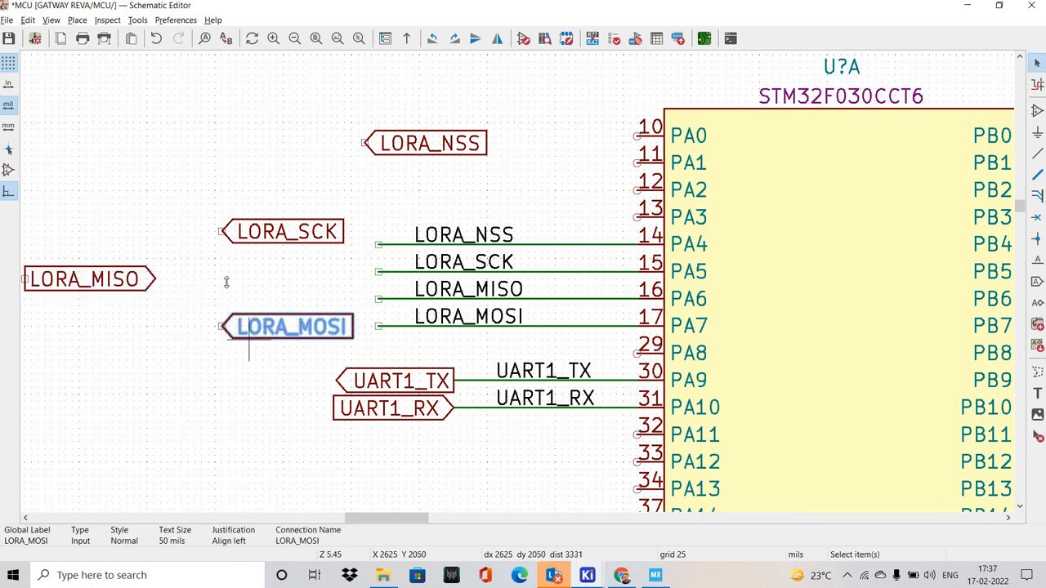
pyautogui.press('e')
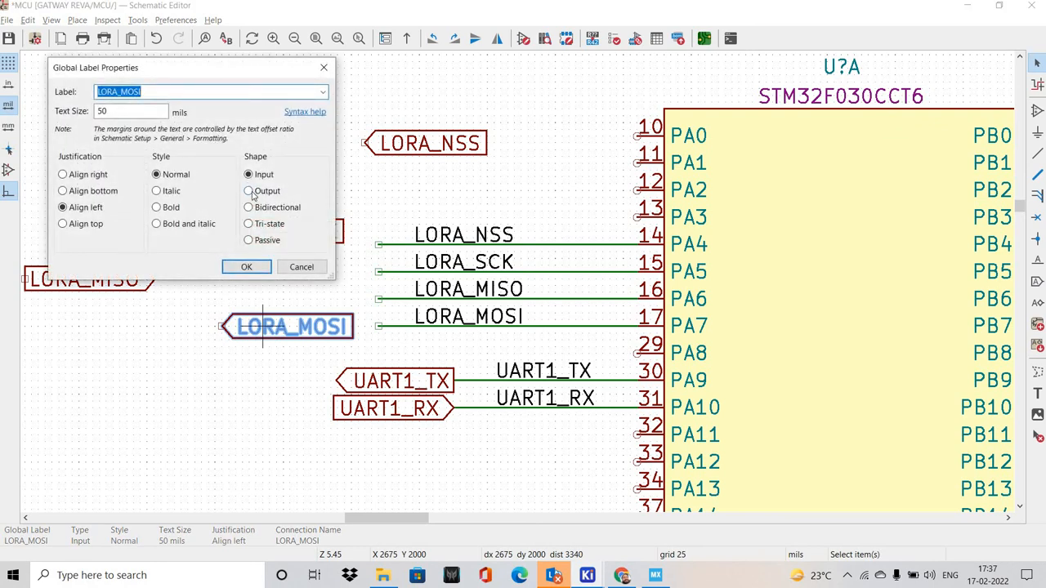
pyautogui.click(256, 262)
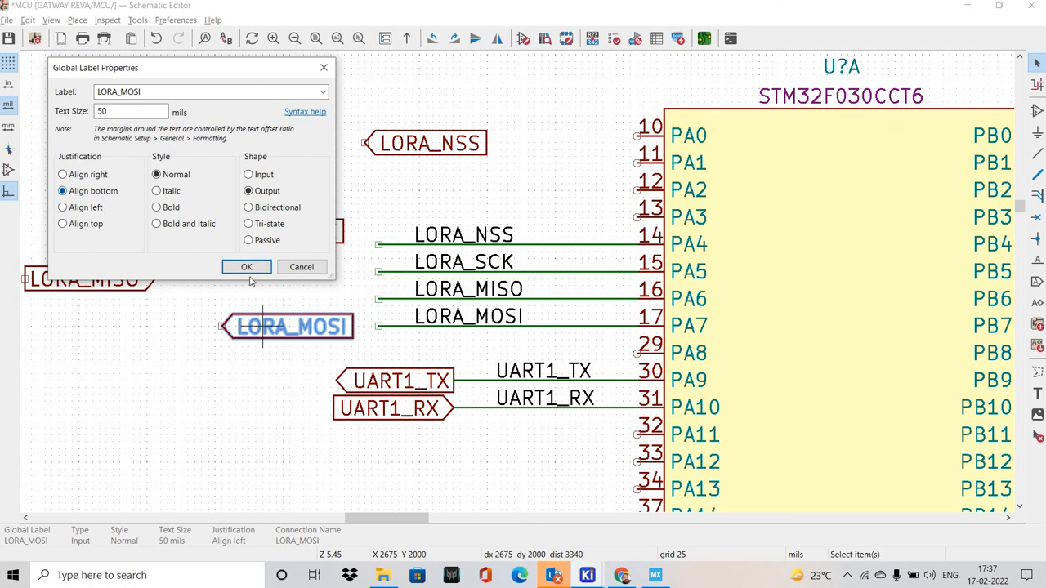
pyautogui.press('Return')
pyautogui.press('m')
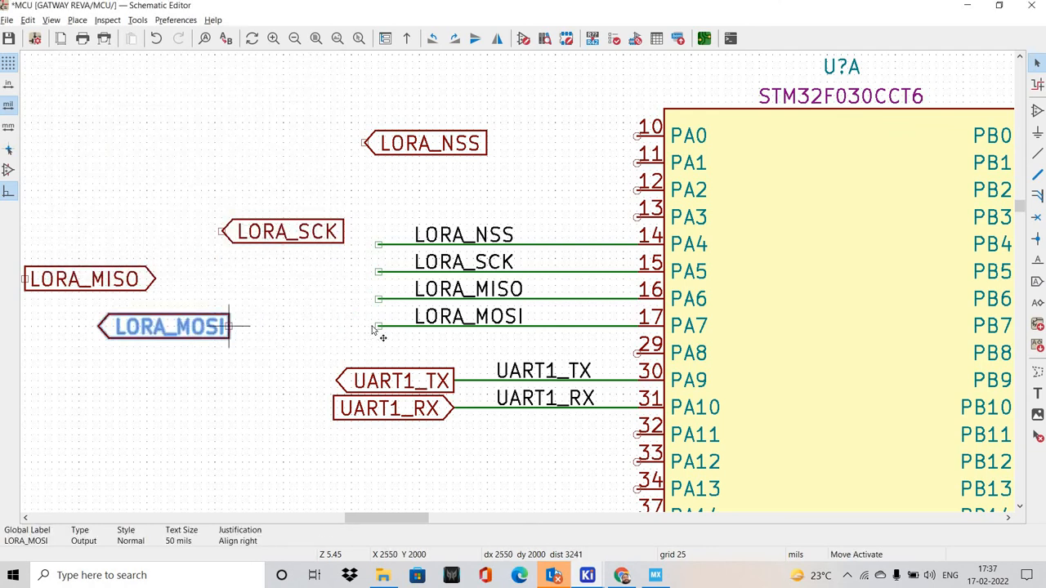
pyautogui.click(364, 327)
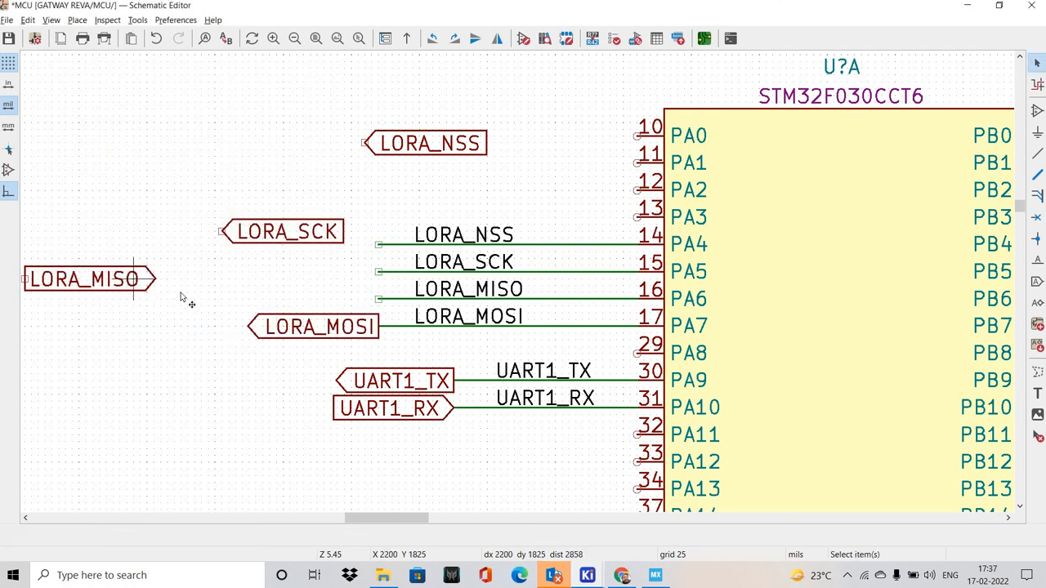
# Mirror the LORA_MISO global label, attach it to the end of the PA6 wire and set its shape to Input
pyautogui.press('m')
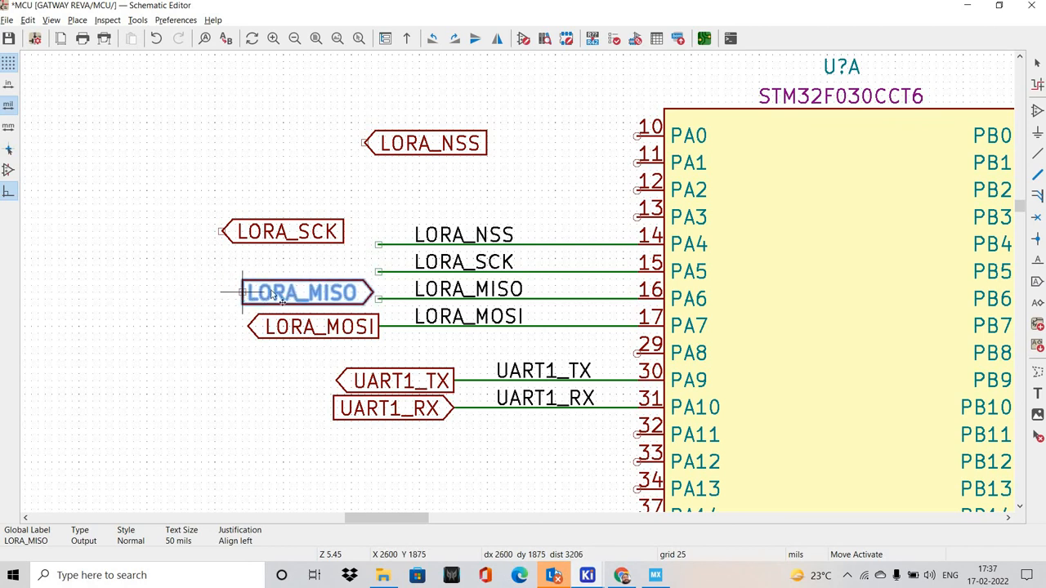
pyautogui.press('x')
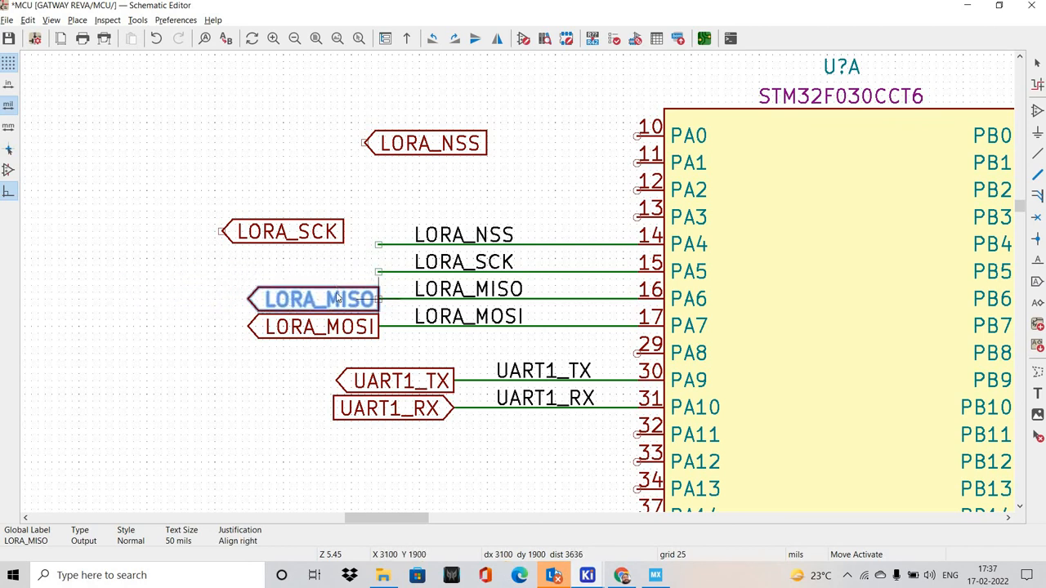
pyautogui.click(337, 288)
pyautogui.press('e')
pyautogui.click(248, 174)
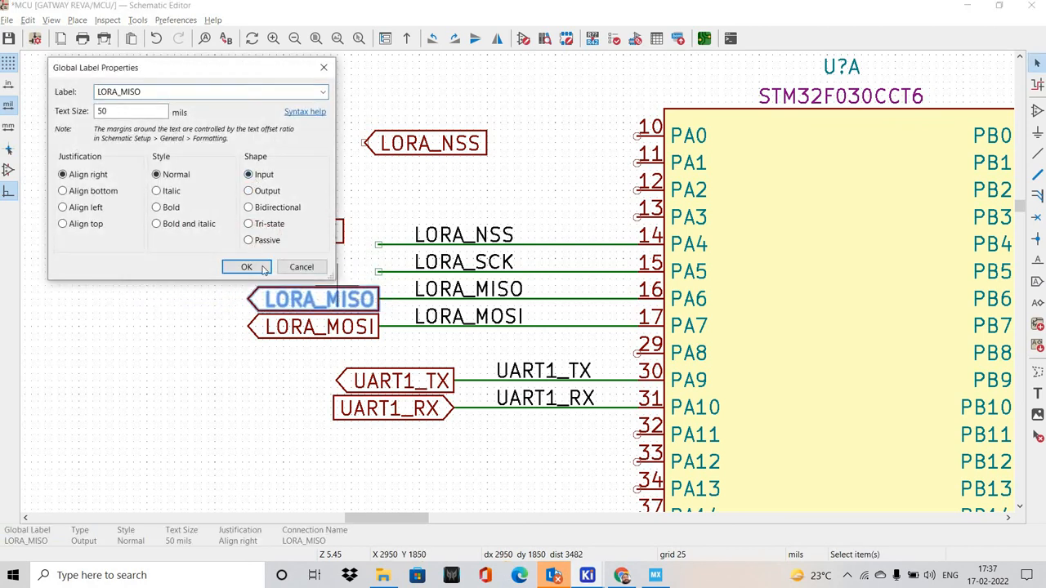
pyautogui.click(263, 268)
# Mirror the LORA_SCK global label, attach it to the end of the PA5 wire and set its shape to Output
pyautogui.click(238, 260)
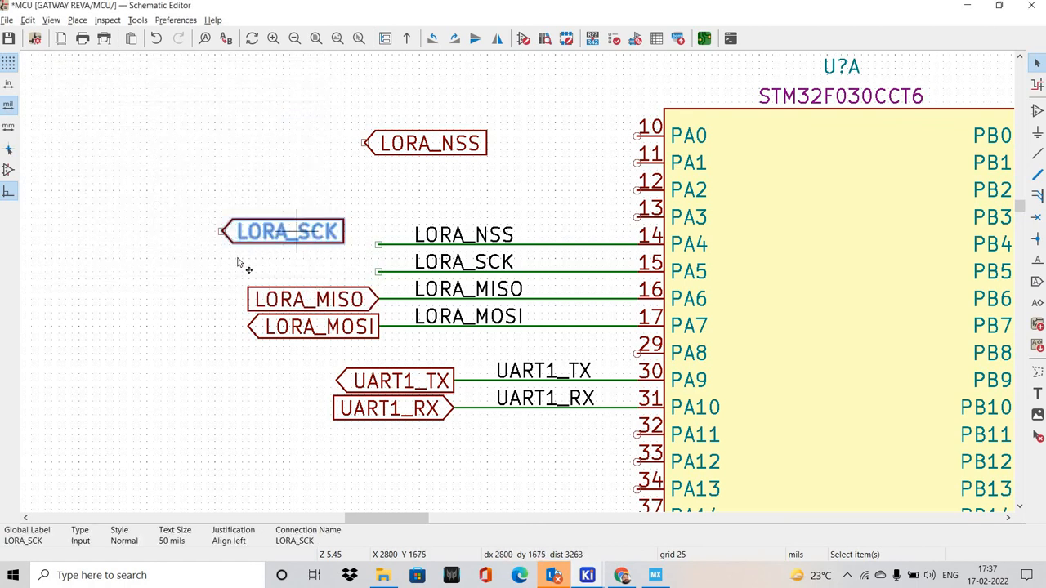
pyautogui.press('m')
pyautogui.press('x')
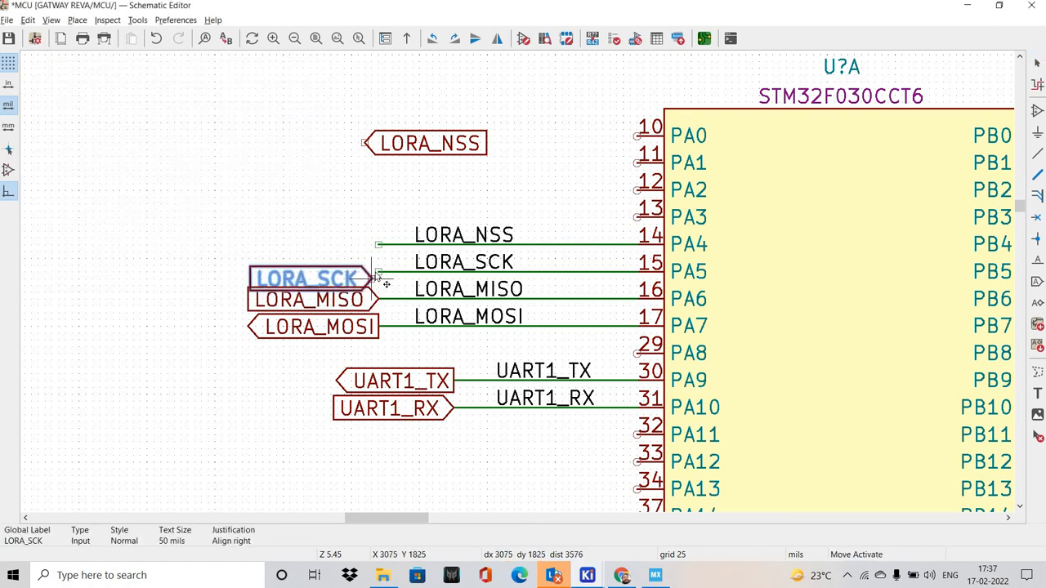
pyautogui.click(338, 272)
pyautogui.press('e')
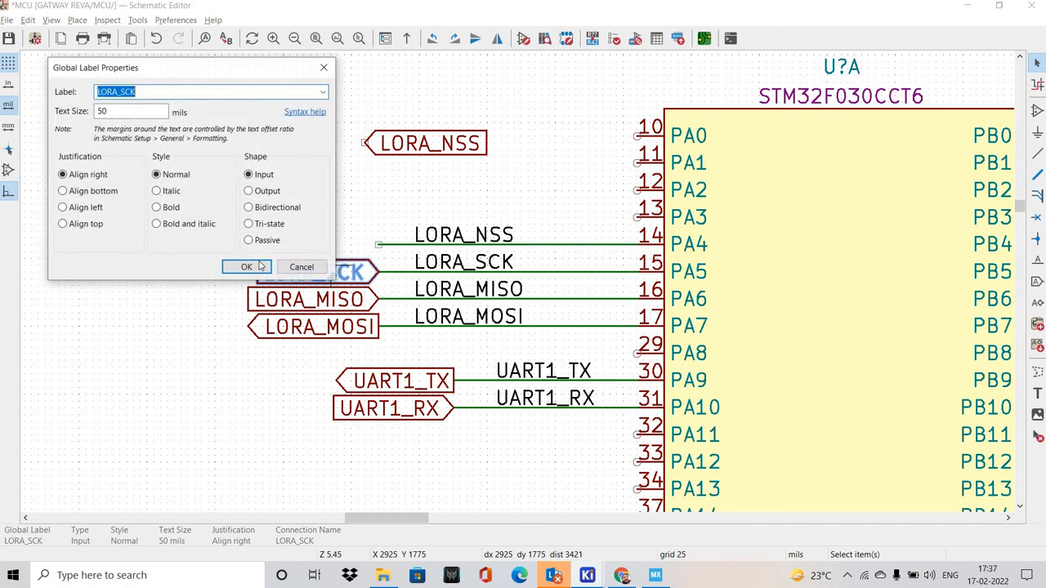
pyautogui.click(246, 190)
pyautogui.press('Return')
# Mirror the LORA_NSS global label, attach it to the end of the PA4 wire and set its shape to Output
pyautogui.click(359, 147)
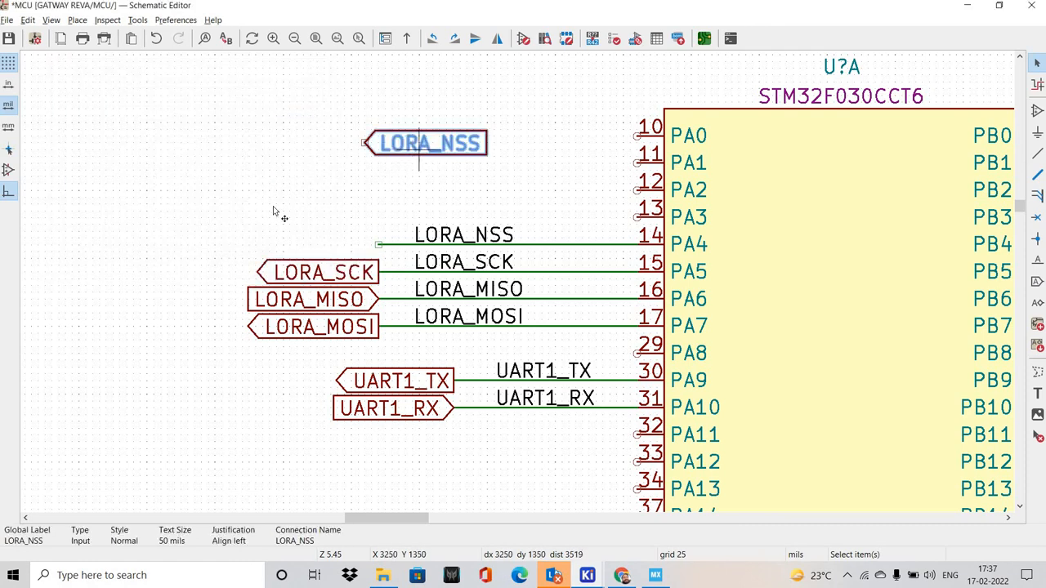
pyautogui.press('m')
pyautogui.press('x')
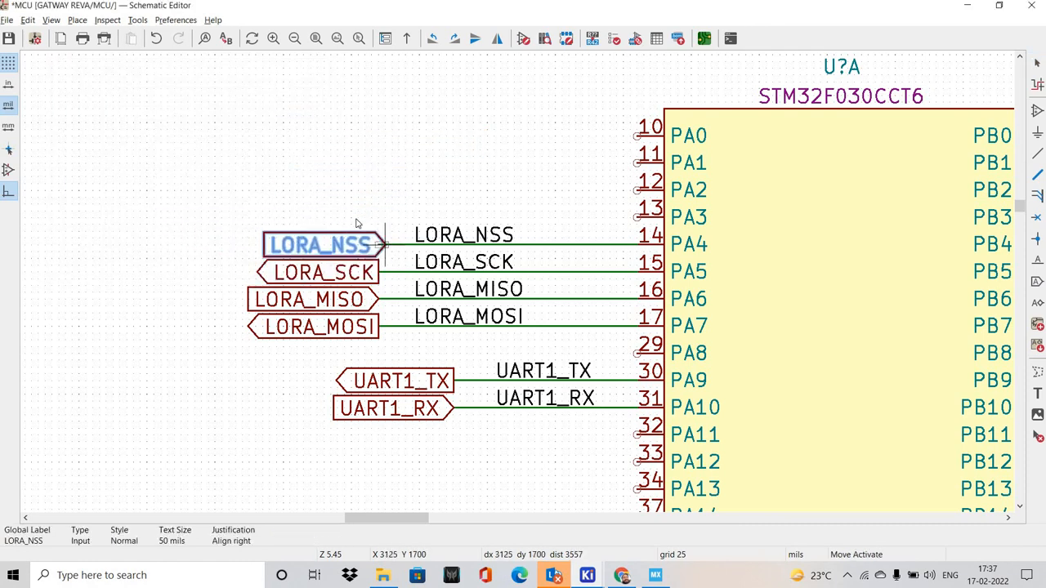
pyautogui.click(379, 246)
pyautogui.click(248, 195)
pyautogui.press('e')
pyautogui.click(260, 190)
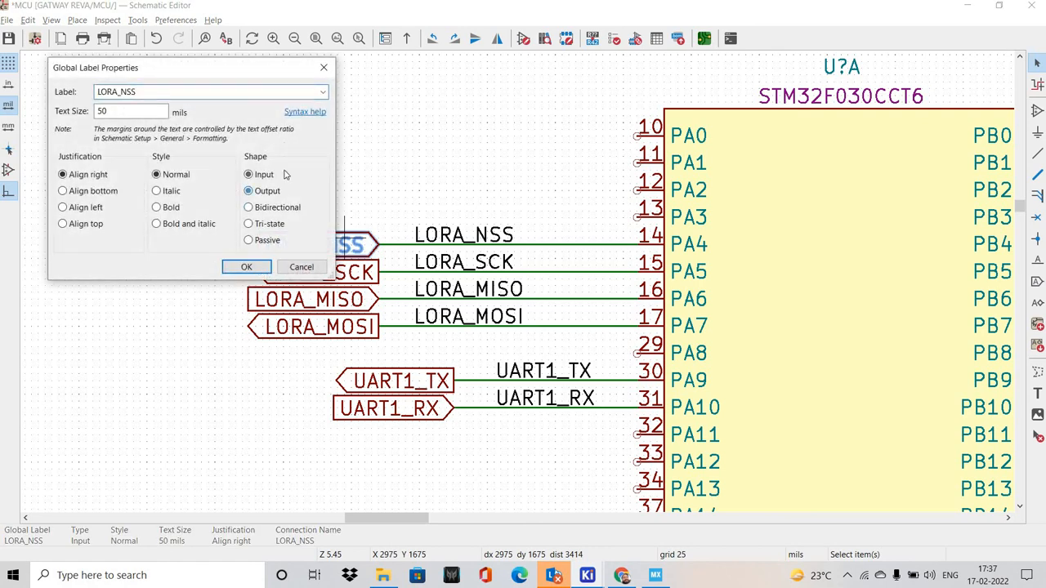
pyautogui.click(252, 268)
# Compare the LORA and UART1 labels on the MCU symbol with the SPI1 and USART1 pin assignments in STM32CubeMX
pyautogui.scroll(-2, 332, 249)
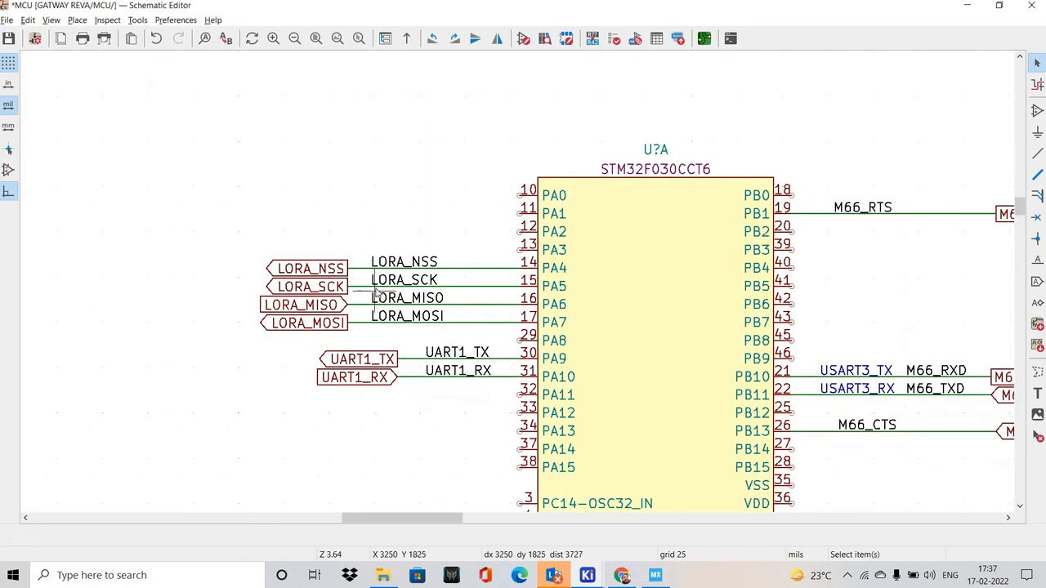
pyautogui.hotkey('alt', 'Tab')
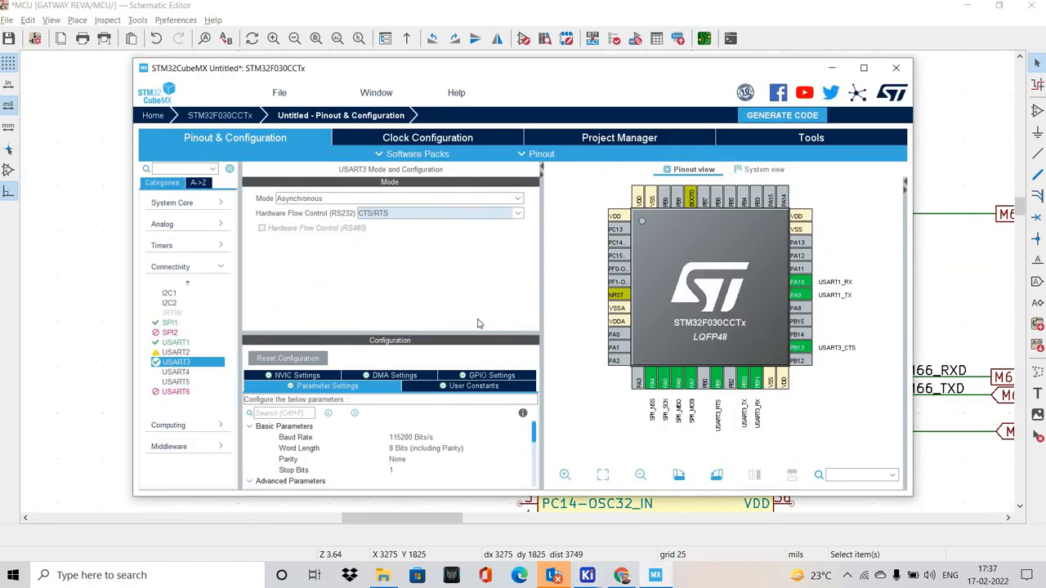
pyautogui.hotkey('alt', 'Tab')
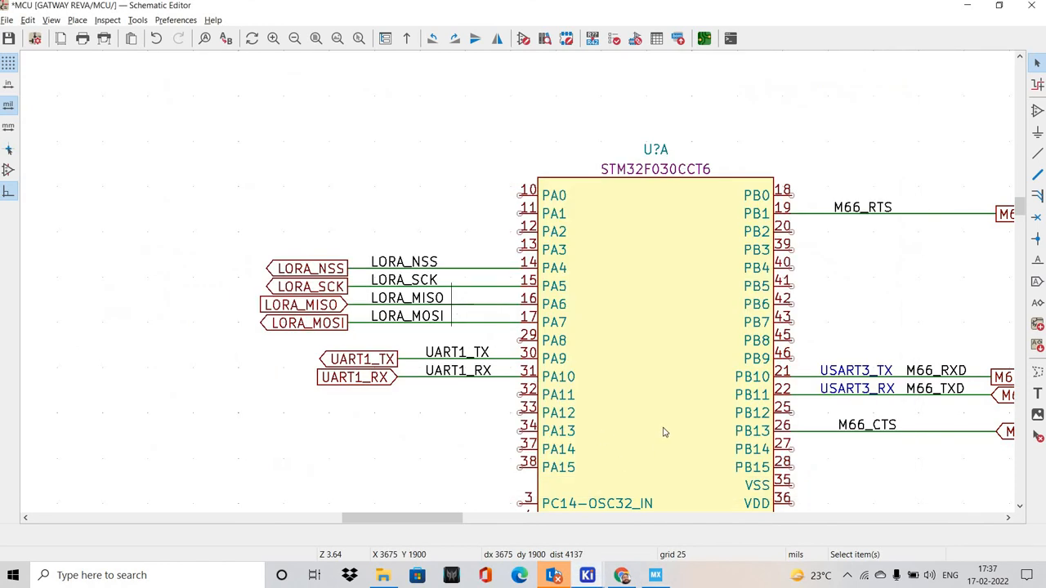
pyautogui.hotkey('alt', 'Tab')
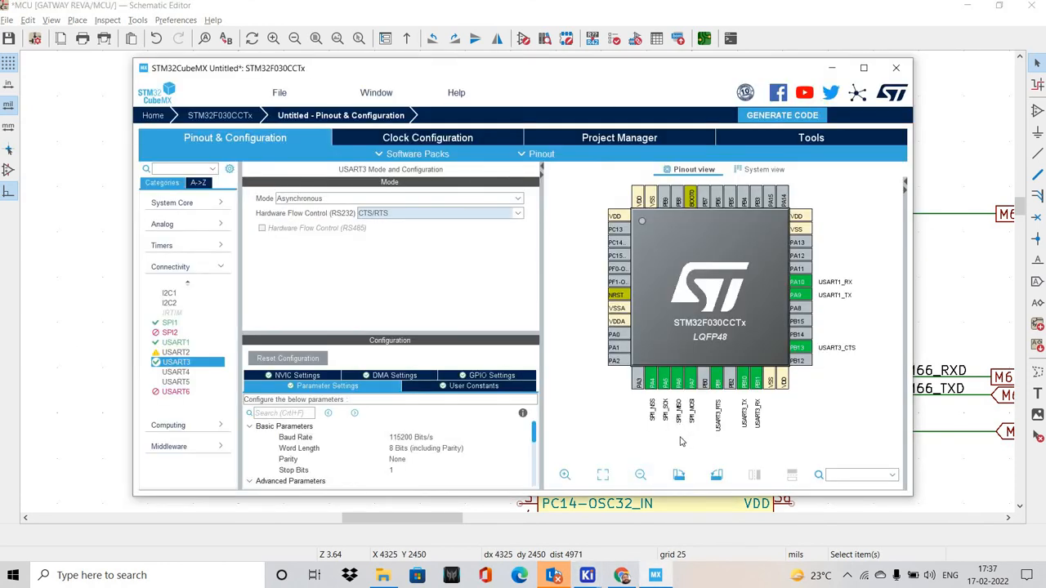
pyautogui.hotkey('alt', 'Tab')
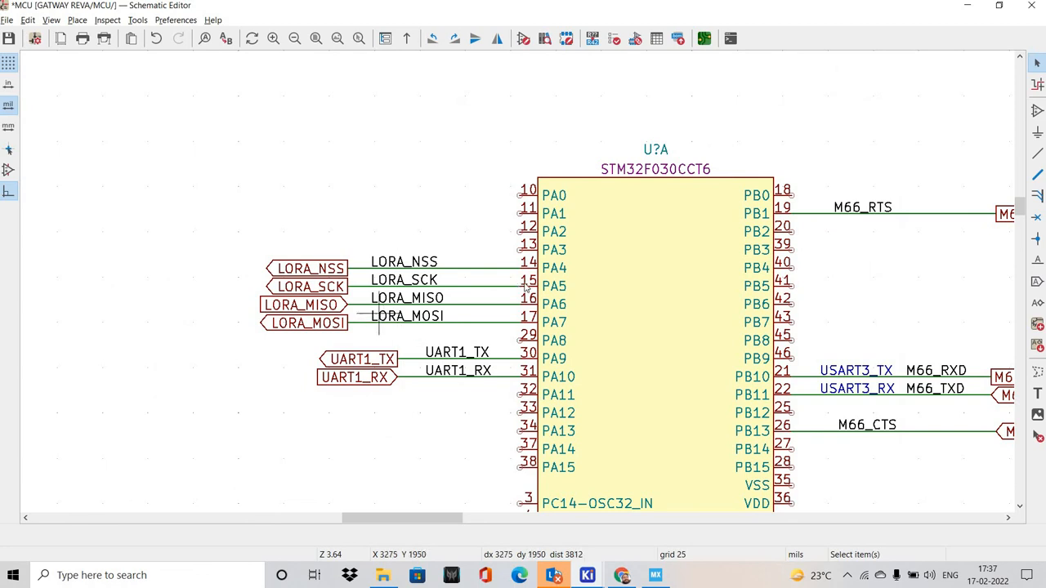
pyautogui.moveTo(581, 343); pyautogui.dragTo(425, 218, button='middle')
pyautogui.scroll(-2, 425, 223)
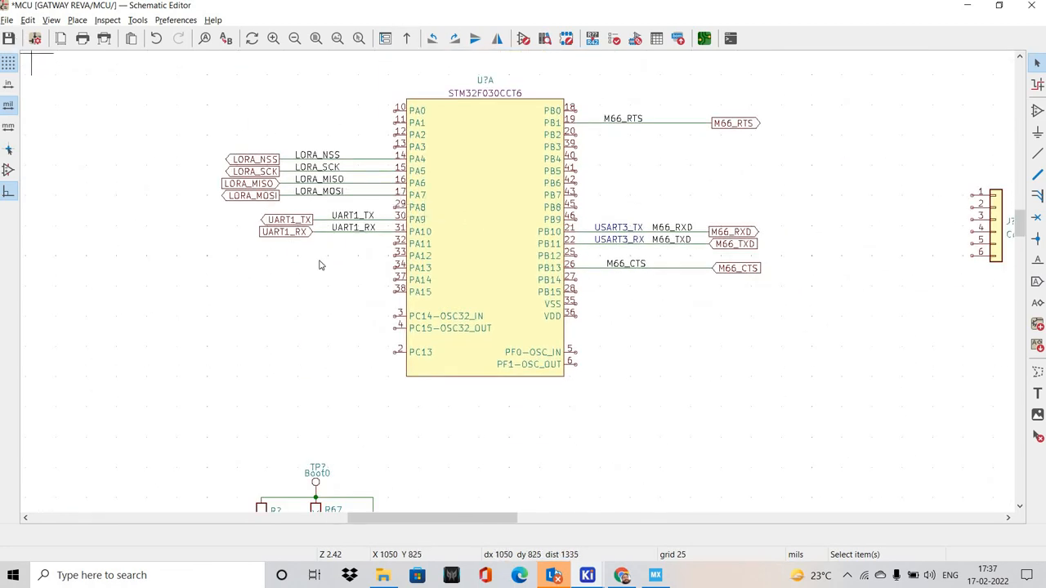
# Save the MCU schematic with its labelled LORA, UART1 and M66 nets
pyautogui.hotkey('ctrl', 's')
pyautogui.scroll(-2, 483, 278)
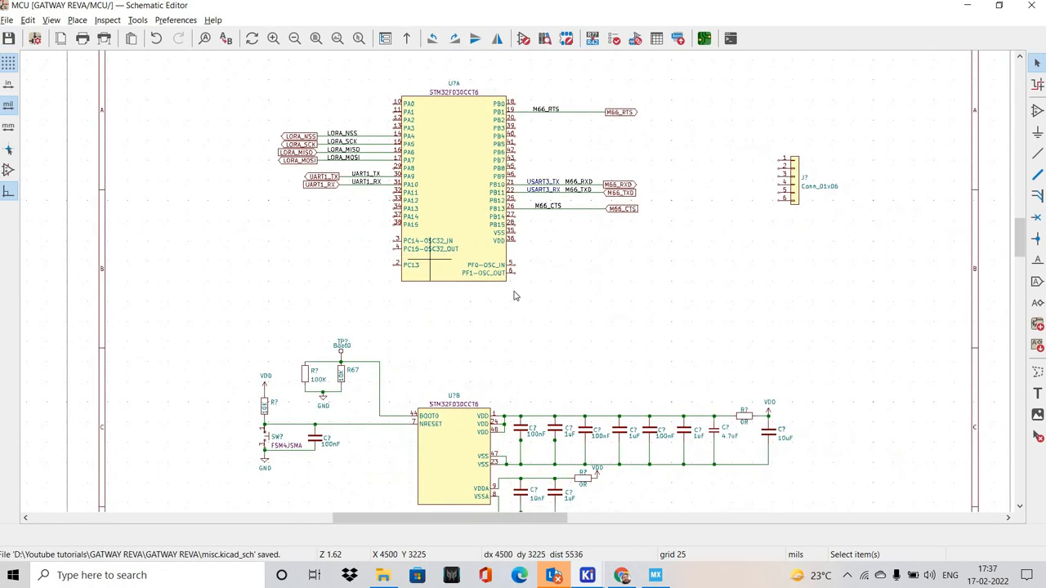
pyautogui.scroll(2, 514, 294)
pyautogui.moveTo(512, 297); pyautogui.dragTo(487, 303, button='middle')
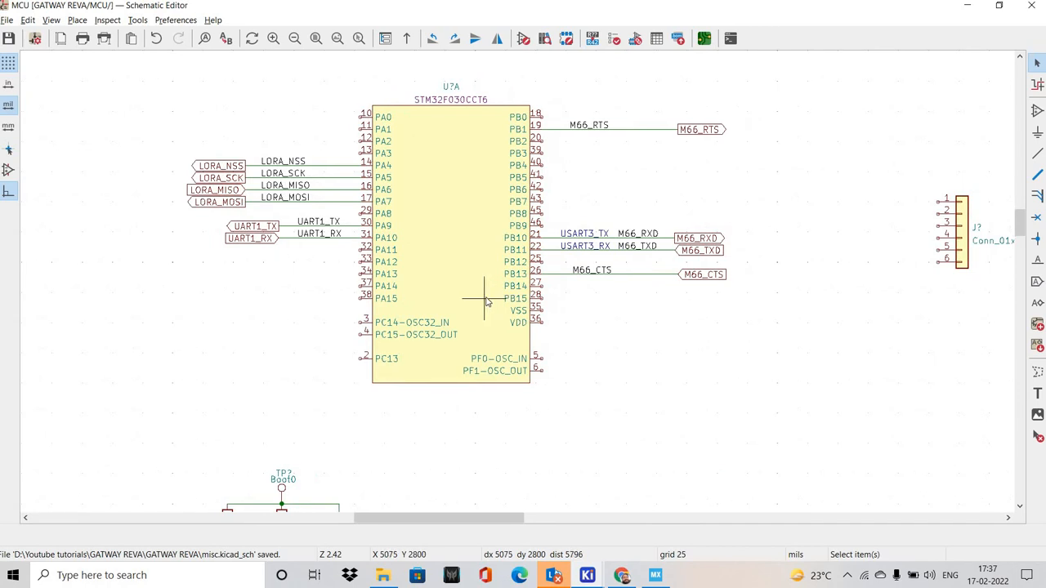
pyautogui.keyDown('shift'); pyautogui.scroll(2, 484, 302); pyautogui.keyUp('shift')
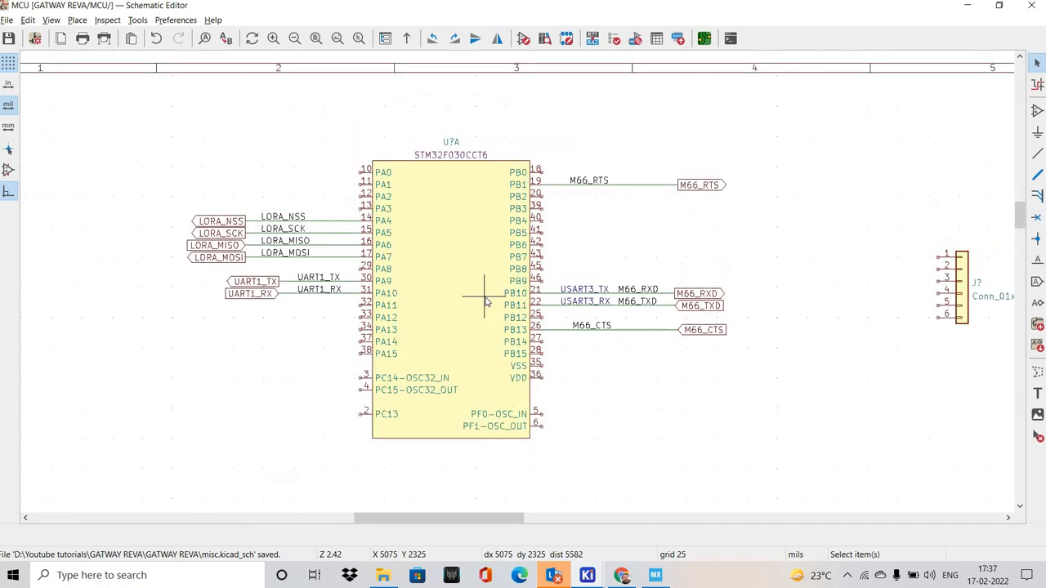
# Switch to STM32CubeMX and enable Debug Serial Wire in the SYS mode settings under System Core
pyautogui.hotkey('alt', 'Tab')
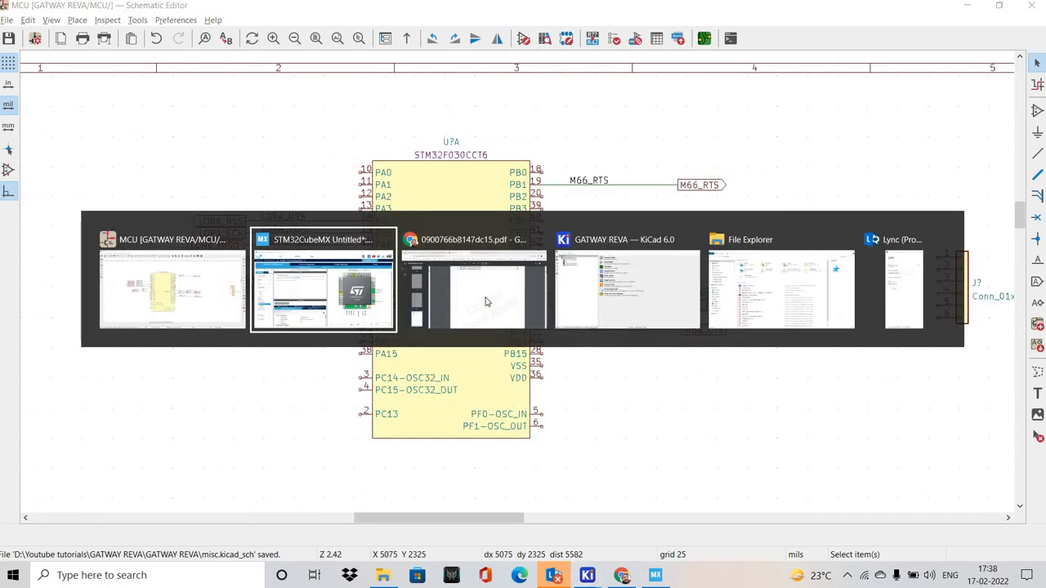
pyautogui.scroll(1, 737, 296)
pyautogui.scroll(-2, 738, 295)
pyautogui.moveTo(748, 260)
pyautogui.mouseDown()
pyautogui.moveTo(740, 309)
pyautogui.moveTo(736, 267)
pyautogui.mouseUp()
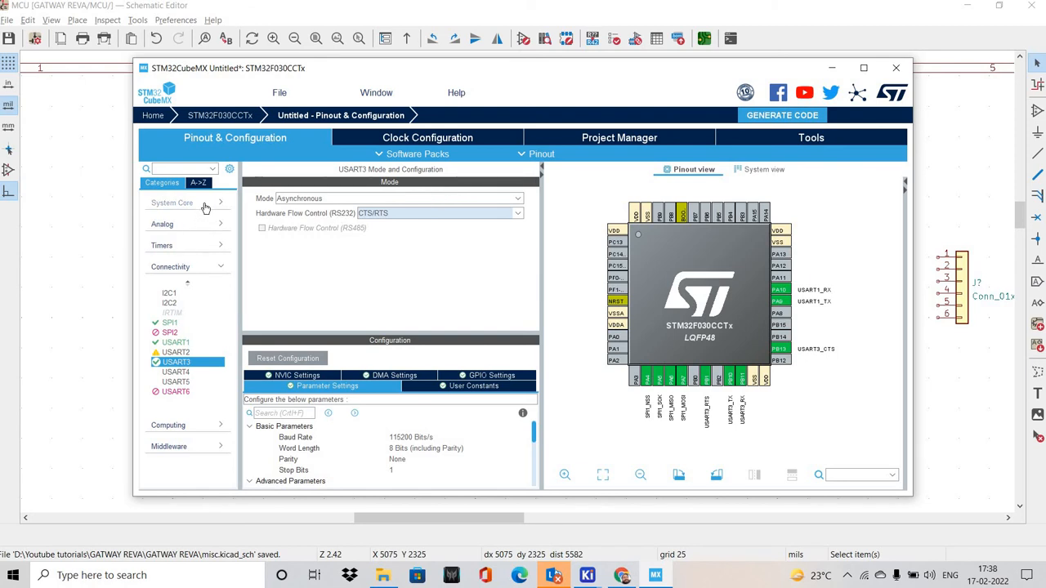
pyautogui.click(204, 205)
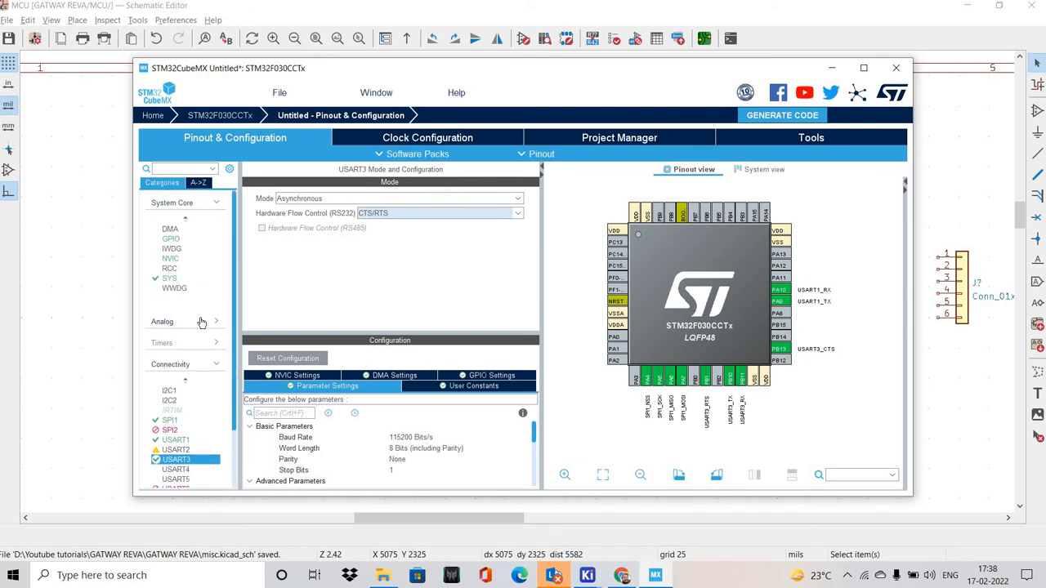
pyautogui.click(201, 323)
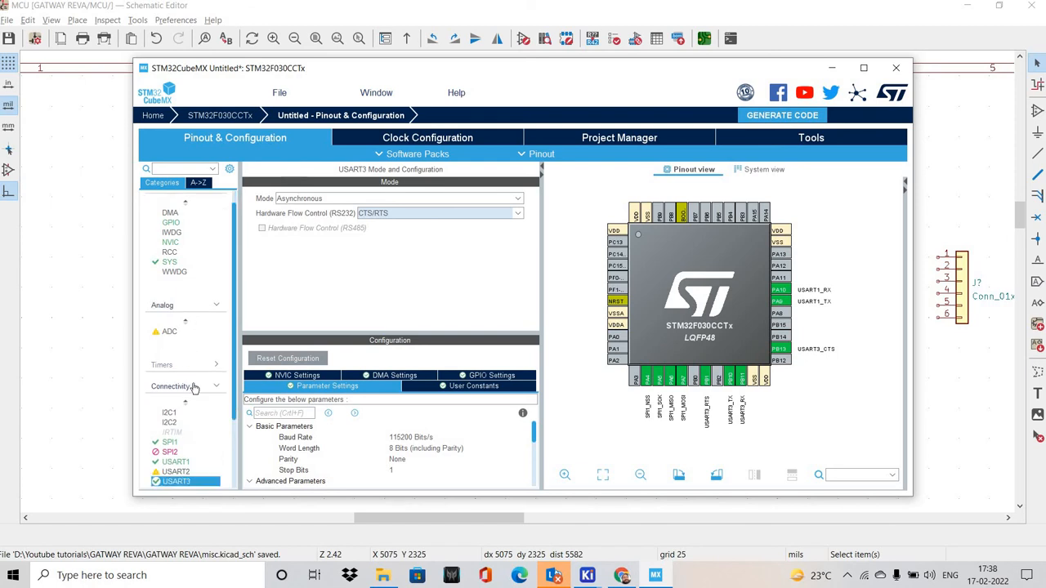
pyautogui.click(194, 387)
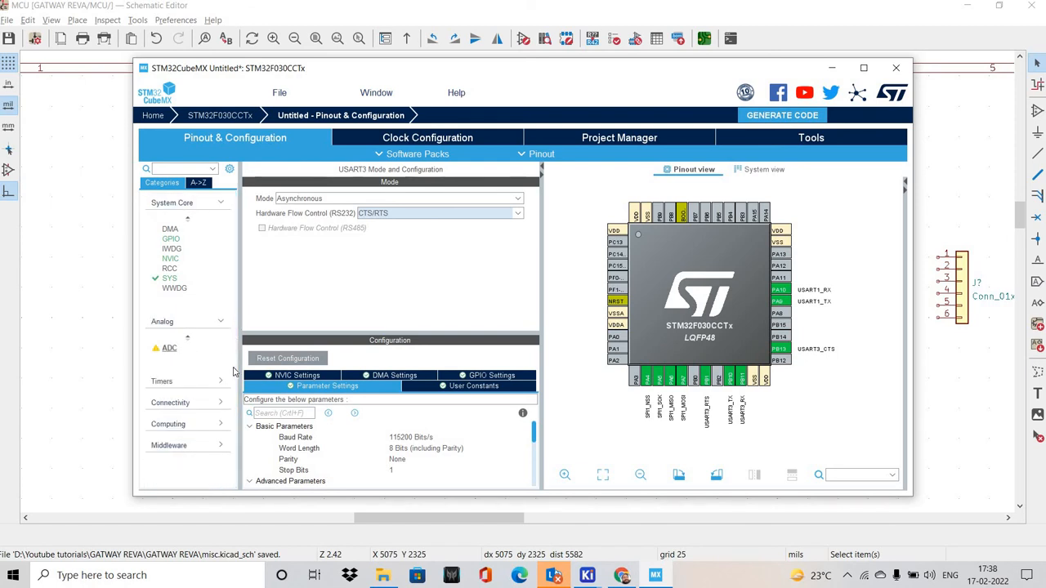
pyautogui.click(171, 278)
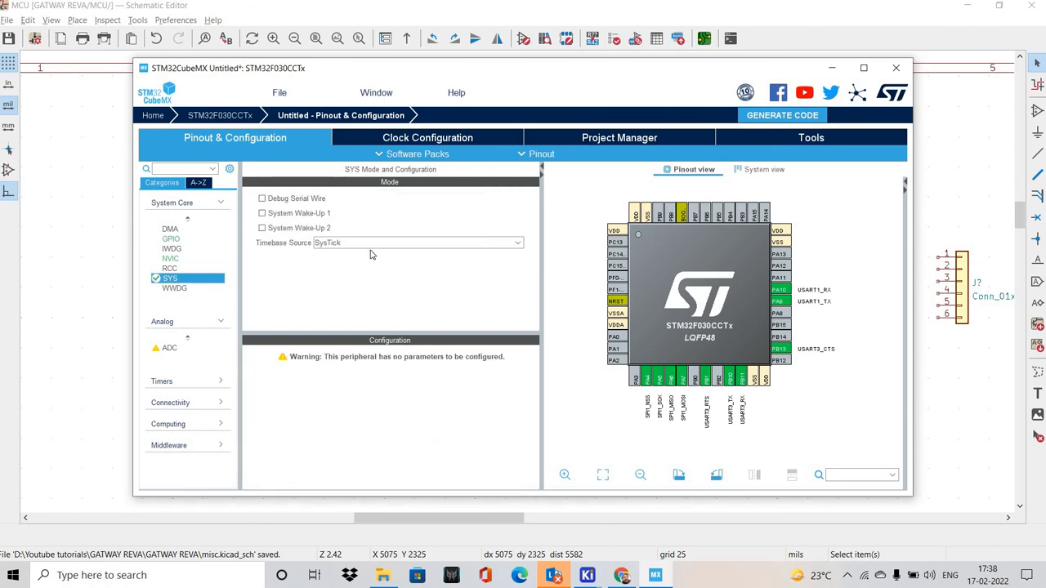
pyautogui.click(334, 242)
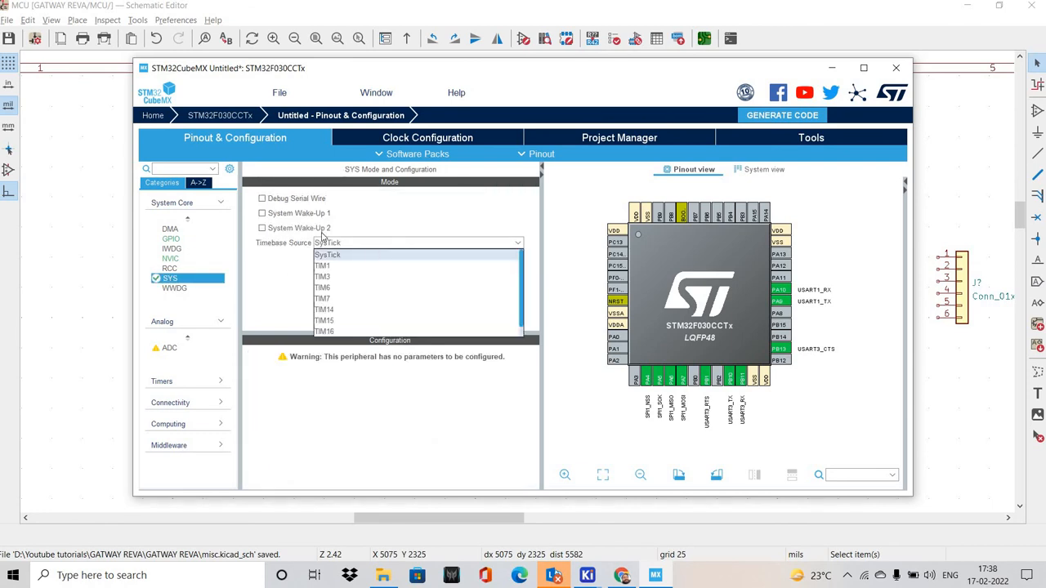
pyautogui.click(262, 199)
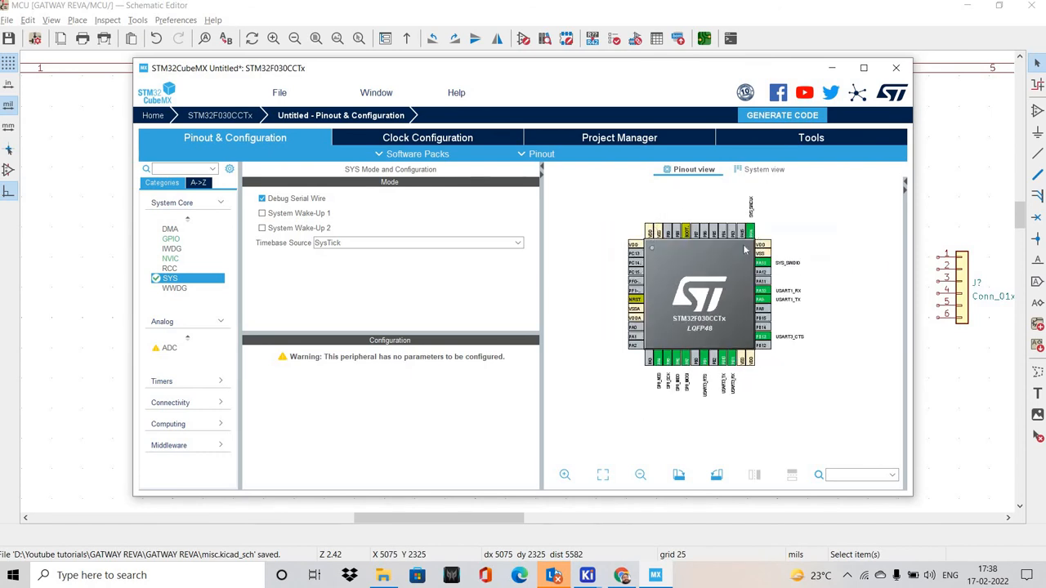
# Check the SYS_SWCLK pin, return to the KiCad schematic and draw a horizontal wire beside PA14 ending at X 2975 mils
pyautogui.scroll(2, 743, 272)
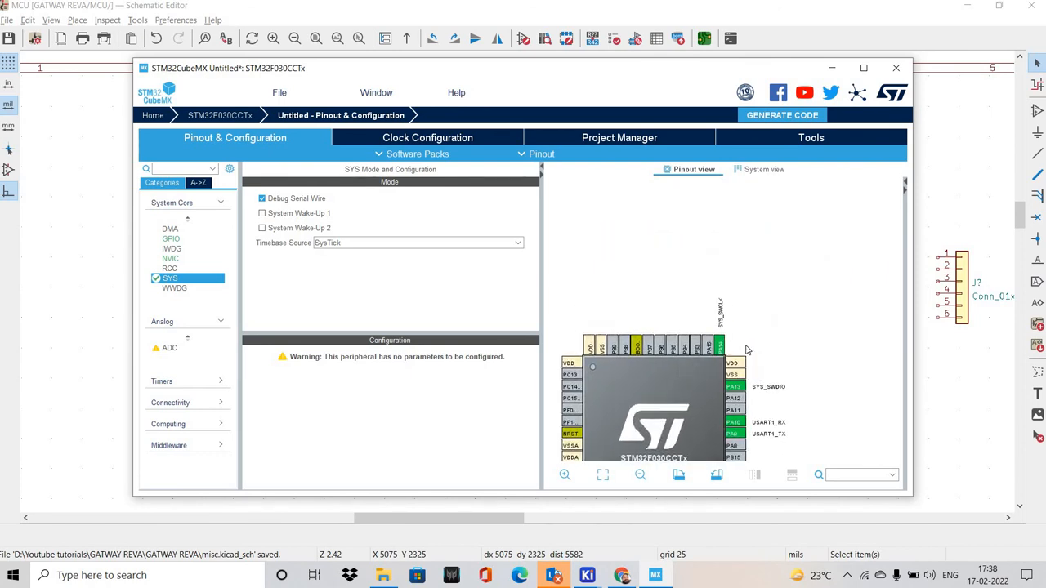
pyautogui.hotkey('alt', 'Tab')
pyautogui.moveTo(613, 260); pyautogui.dragTo(469, 233, button='middle')
pyautogui.scroll(2, 445, 293)
pyautogui.moveTo(330, 278); pyautogui.dragTo(657, 254, button='middle')
pyautogui.moveTo(515, 368); pyautogui.dragTo(516, 315, button='middle')
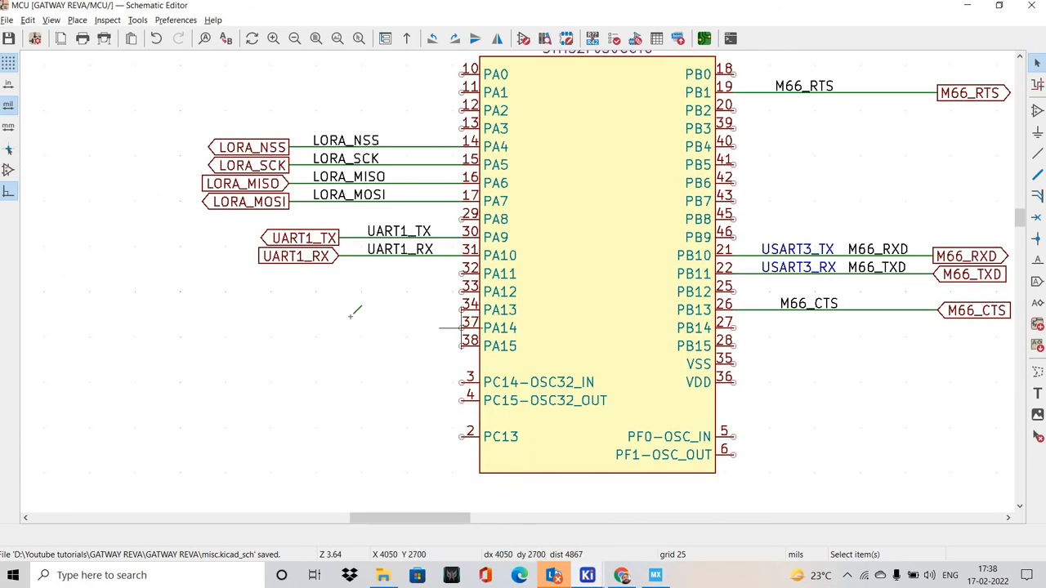
pyautogui.doubleClick(266, 327)
# Check the SYS_SWDIO pin in STM32CubeMX, return to KiCad and draw a wire from PA13 as far out as the PA14 wire
pyautogui.hotkey('alt', 'Tab')
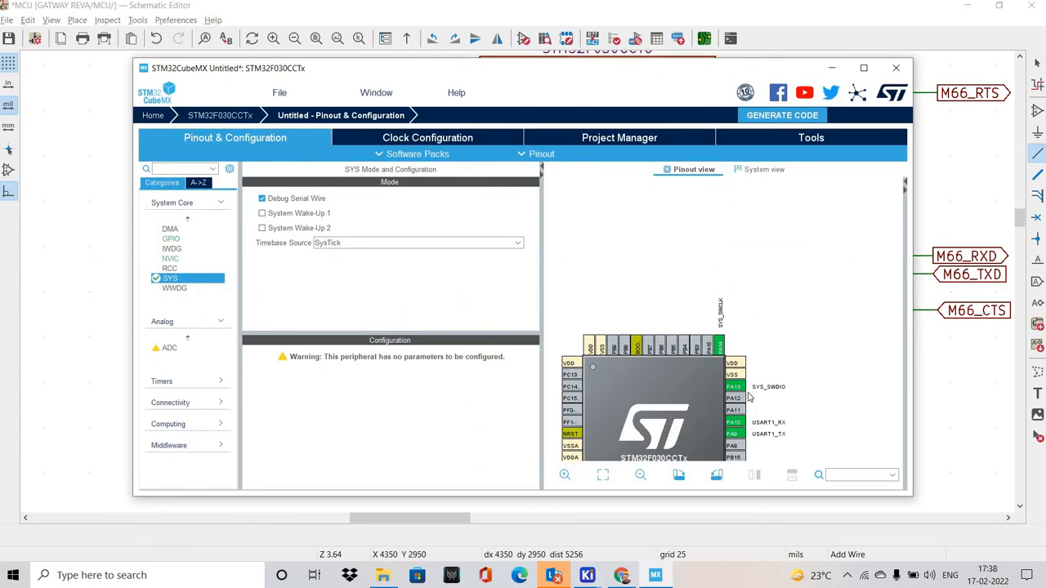
pyautogui.hotkey('alt', 'Tab')
pyautogui.scroll(2, 443, 345)
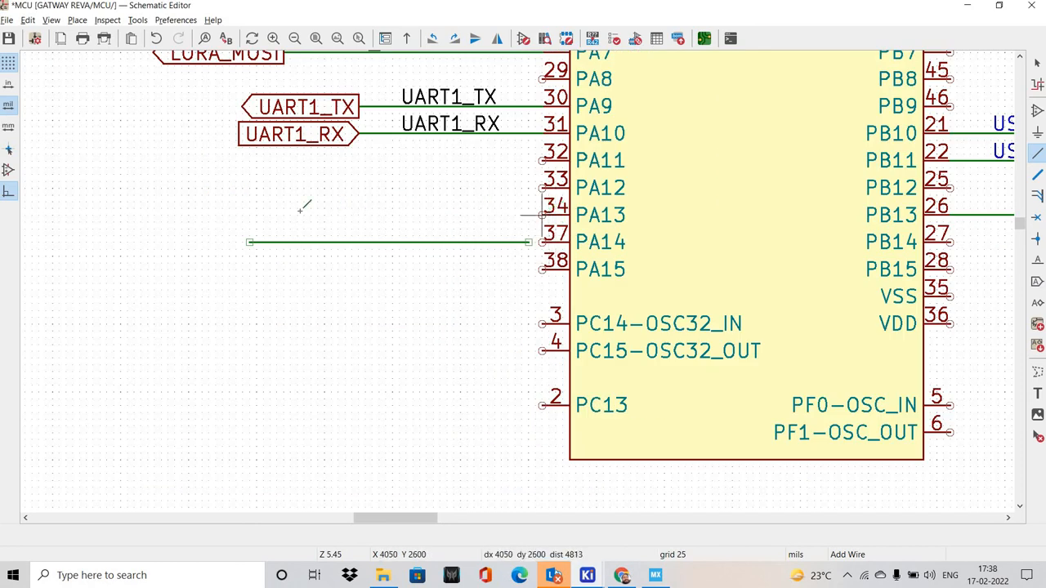
pyautogui.doubleClick(250, 215)
# Close the gap between the PA14 wire and its pin with a short wire segment
pyautogui.scroll(2, 532, 251)
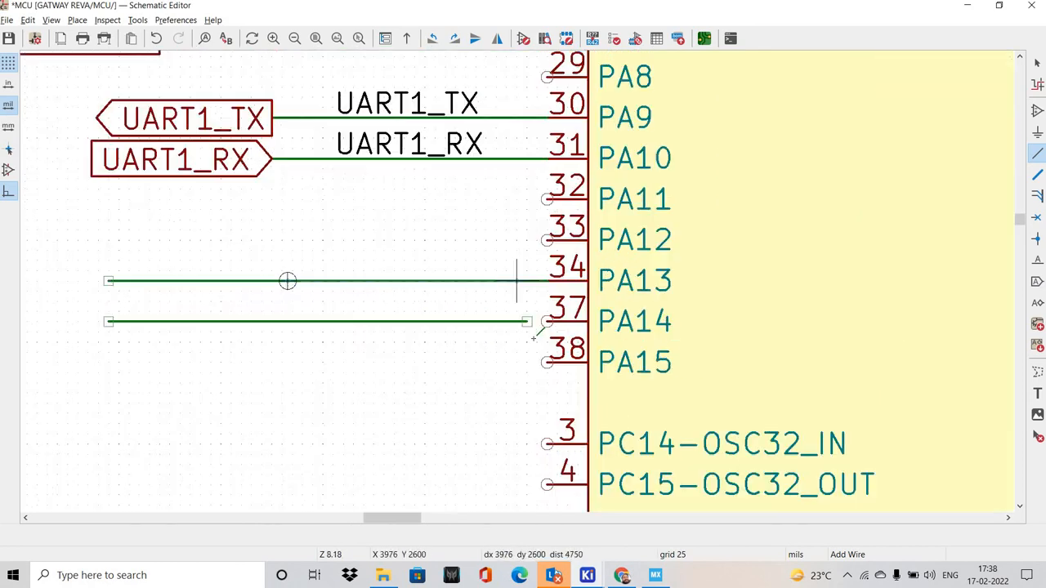
pyautogui.scroll(1, 532, 335)
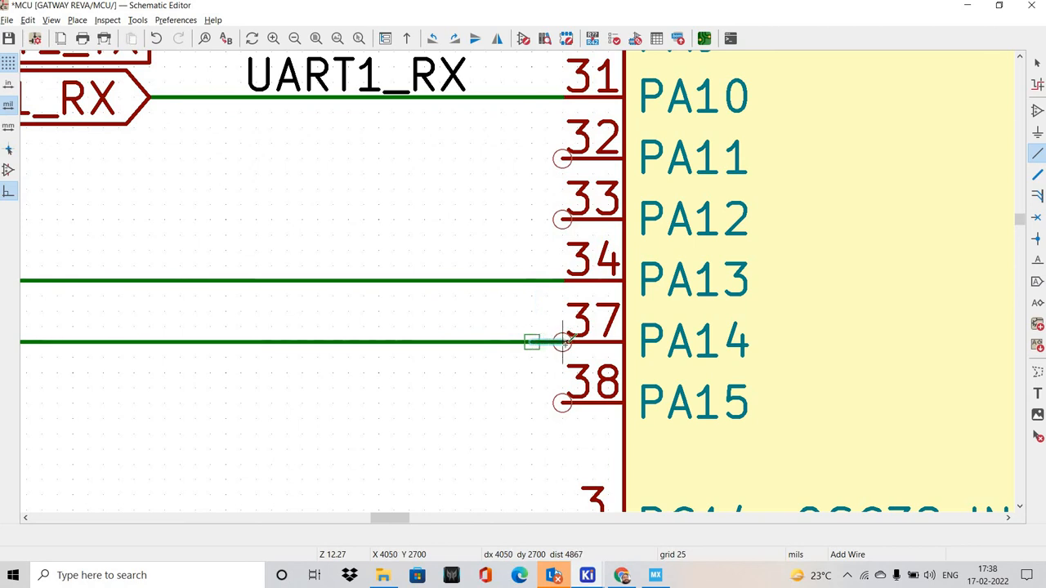
pyautogui.click(562, 341)
pyautogui.press('Escape')
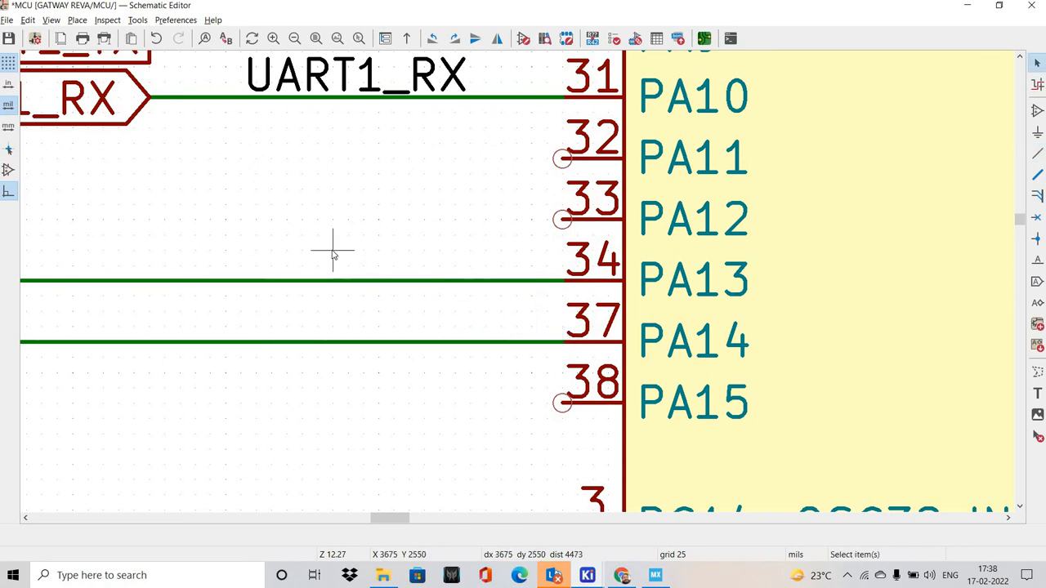
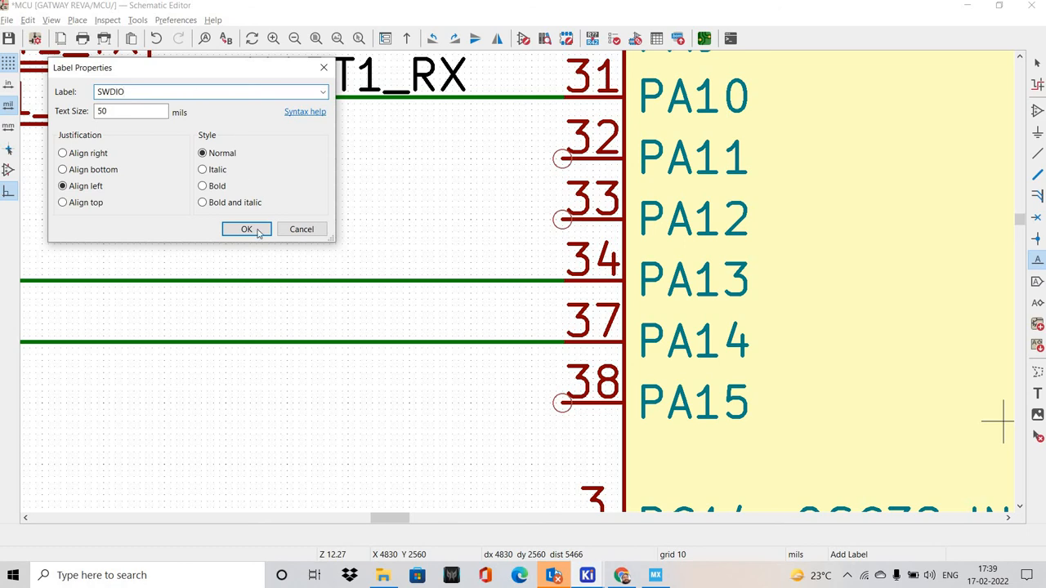
# Place the net label SWDIO on the PA13 wire and the net label SWCLK on the PA14 wire
pyautogui.press('Return')
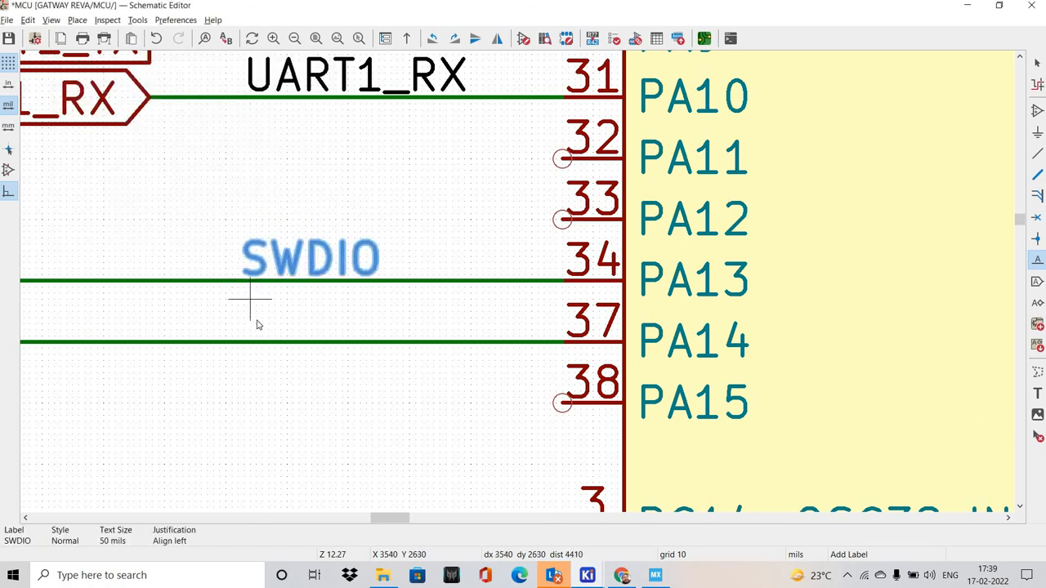
pyautogui.click(251, 315)
pyautogui.click(254, 316)
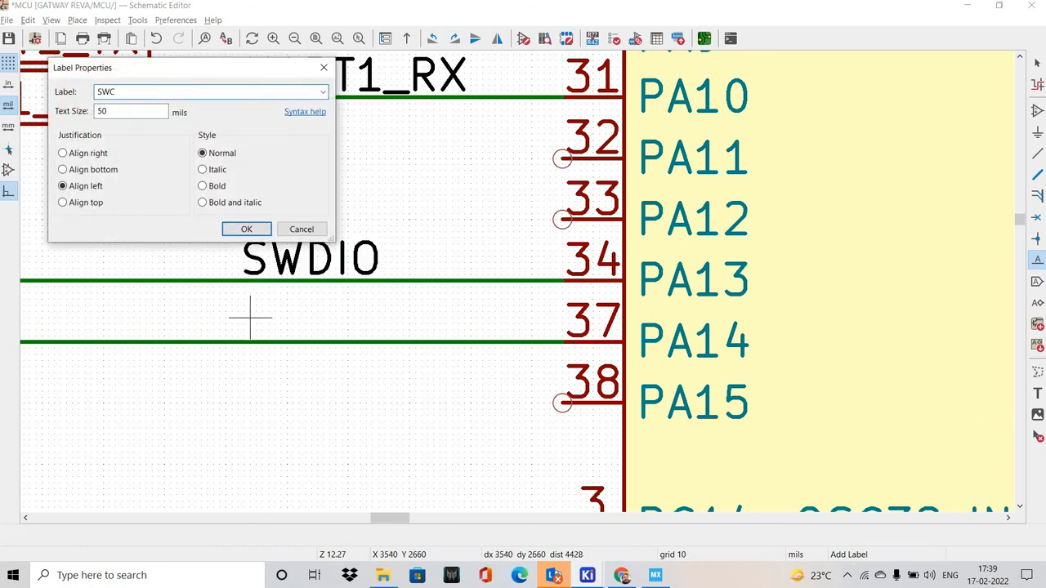
pyautogui.press('Return')
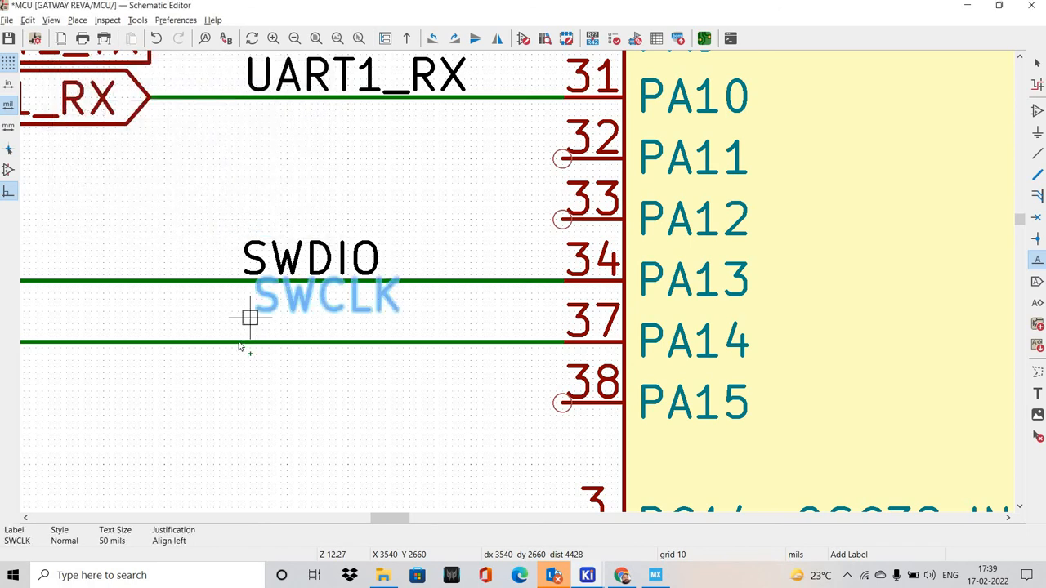
pyautogui.click(236, 341)
pyautogui.scroll(-3, 422, 416)
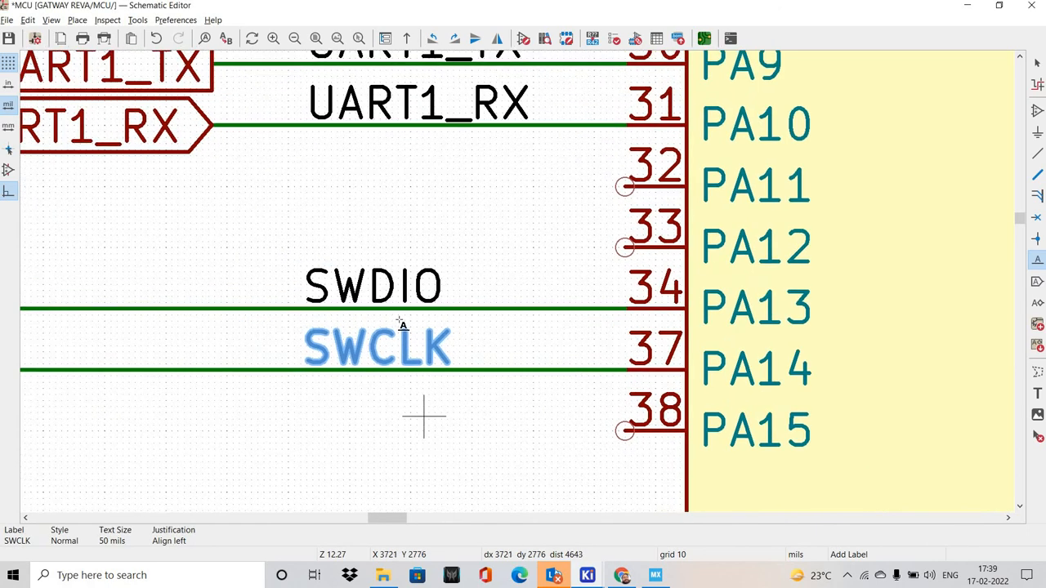
pyautogui.click(399, 319)
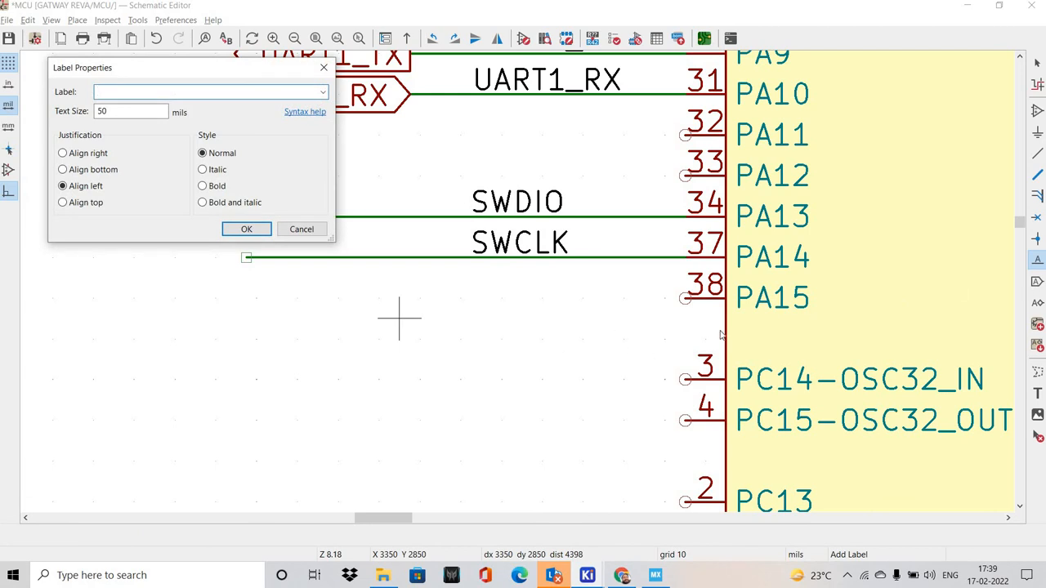
pyautogui.press('Escape')
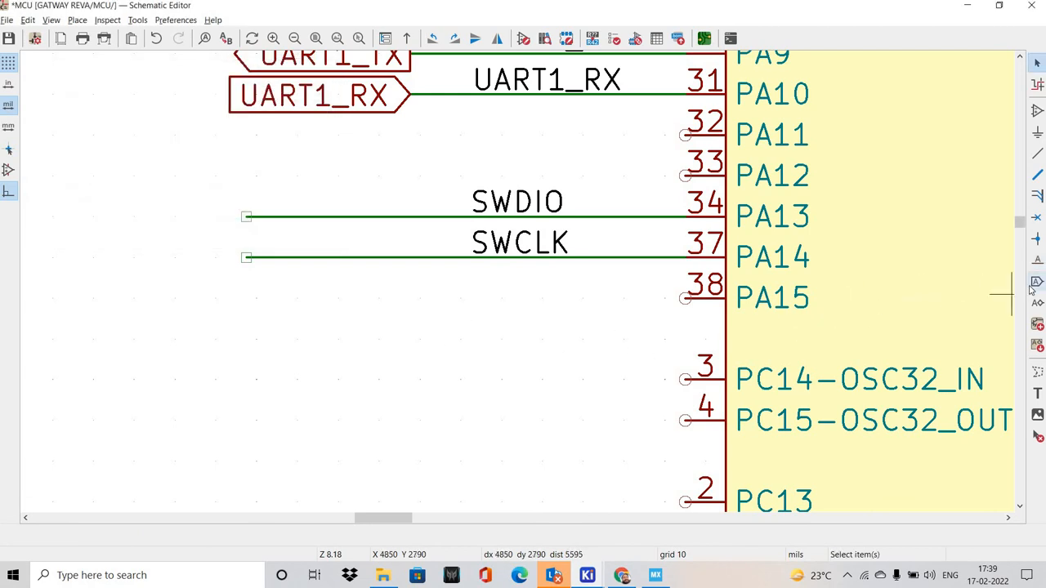
# Place an input-shaped global label SWDIO, mirrored to point at the wire, on the outer end of the PA13 wire
pyautogui.hotkey('ctrl', 'l')
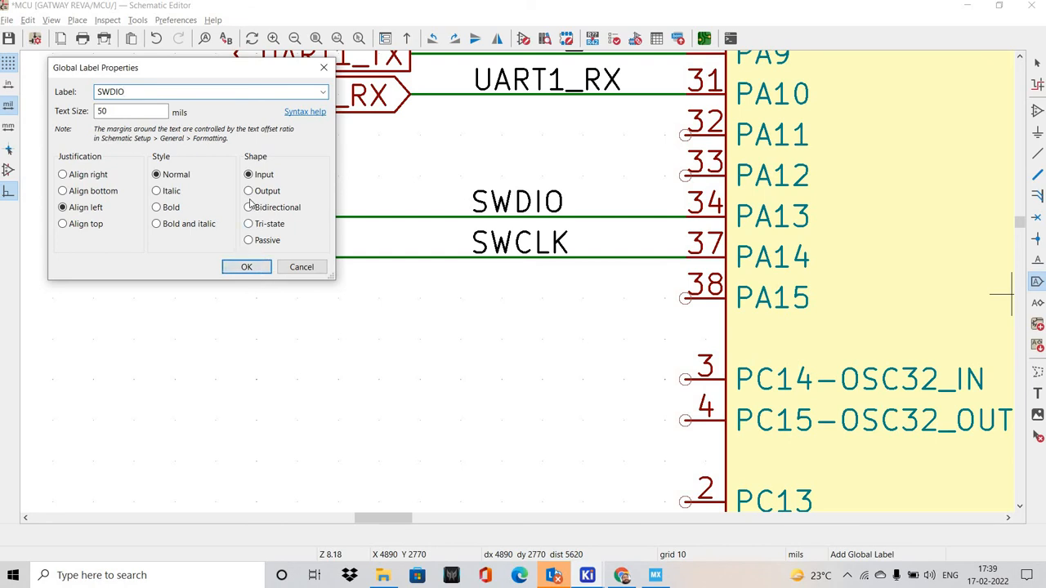
pyautogui.click(246, 267)
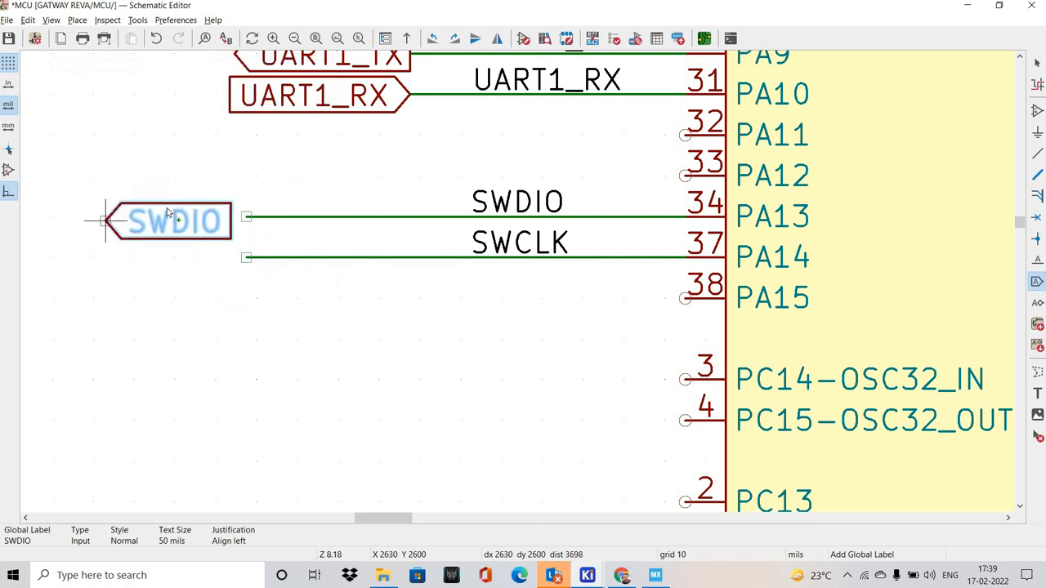
pyautogui.press('x')
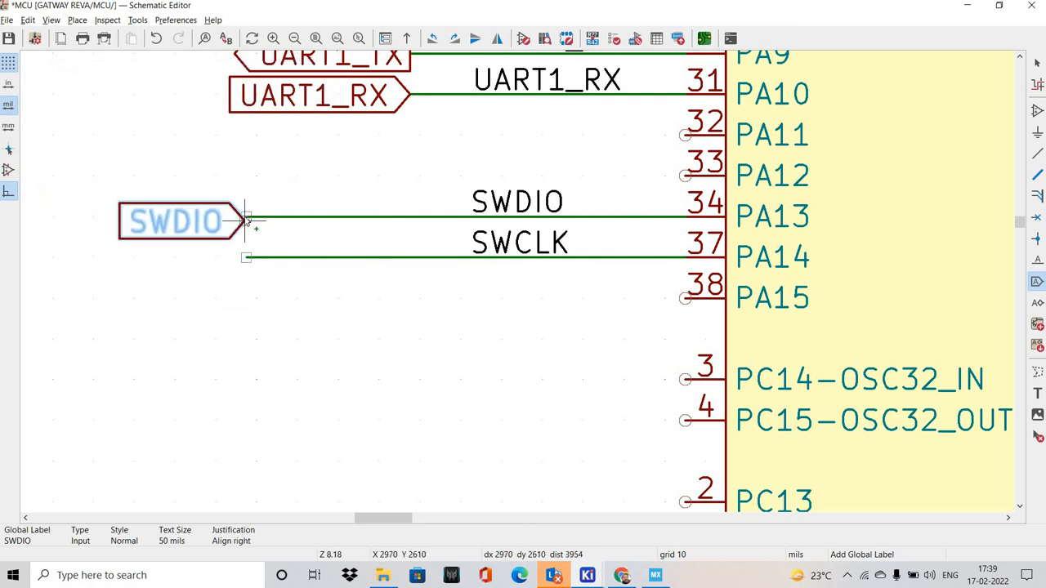
pyautogui.click(245, 216)
pyautogui.click(248, 249)
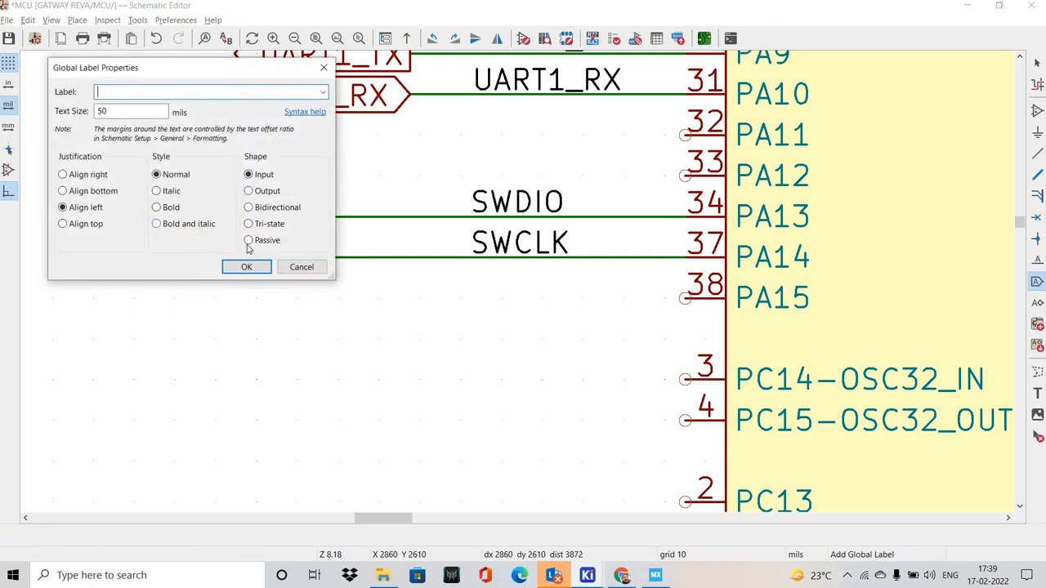
pyautogui.press('Escape')
pyautogui.click(175, 243)
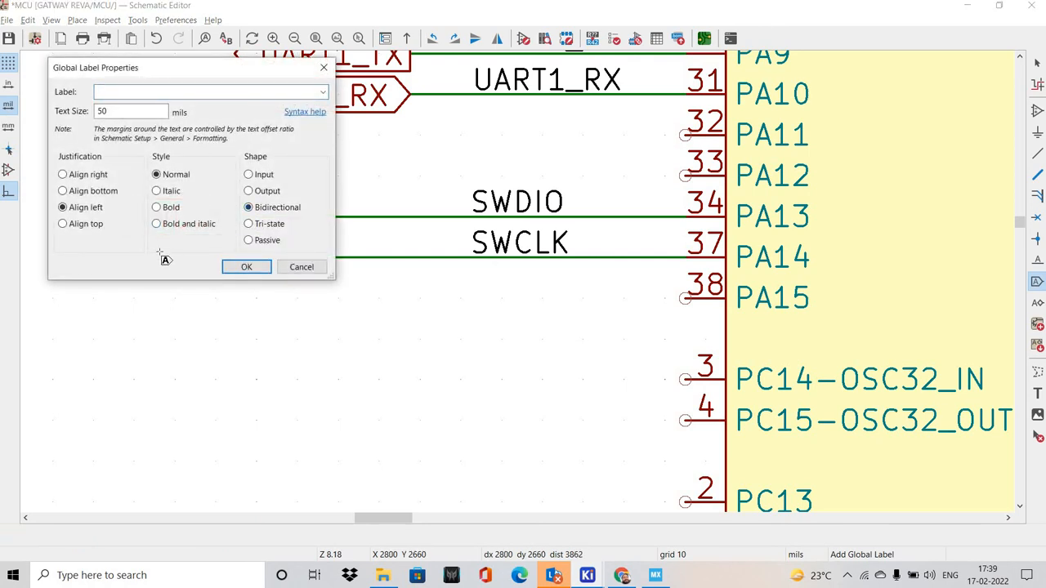
pyautogui.press('Escape')
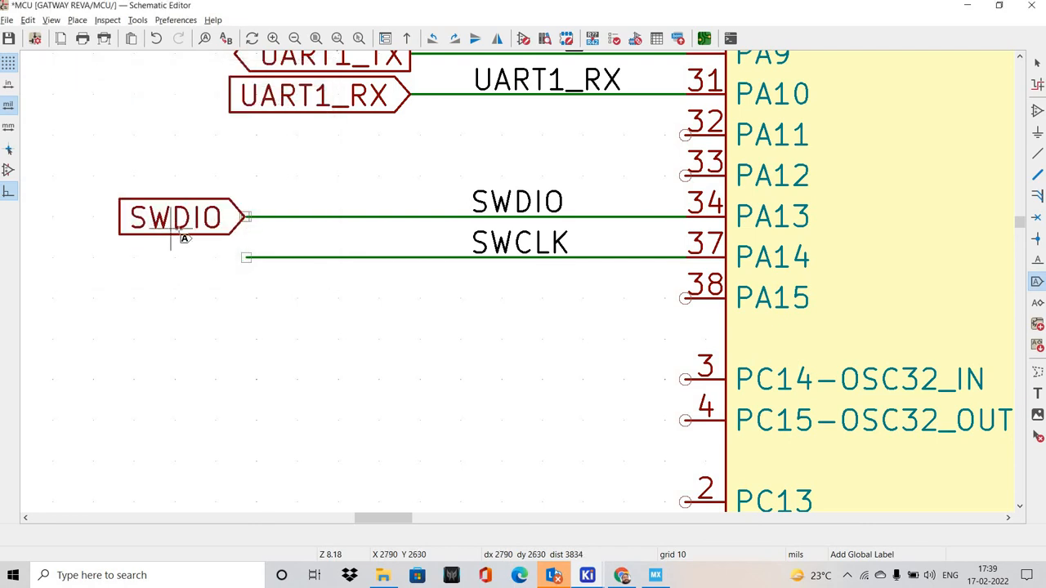
pyautogui.click(178, 231)
pyautogui.press('Escape')
pyautogui.press('Escape')
# Change the SWDIO global label's shape to Bidirectional and place it back at the end of the PA13 wire
pyautogui.click(179, 220)
pyautogui.press('m')
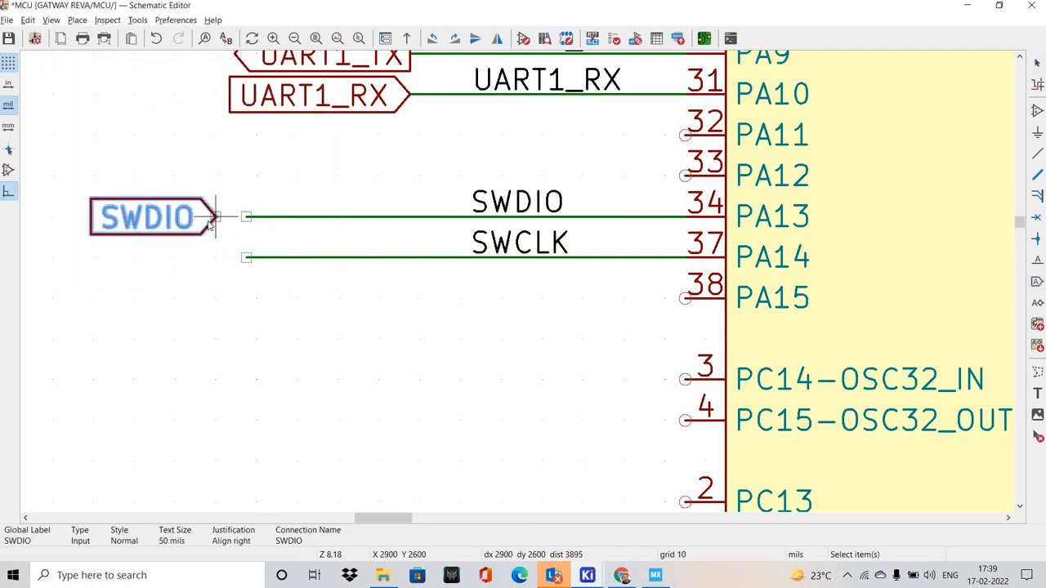
pyautogui.doubleClick(220, 196)
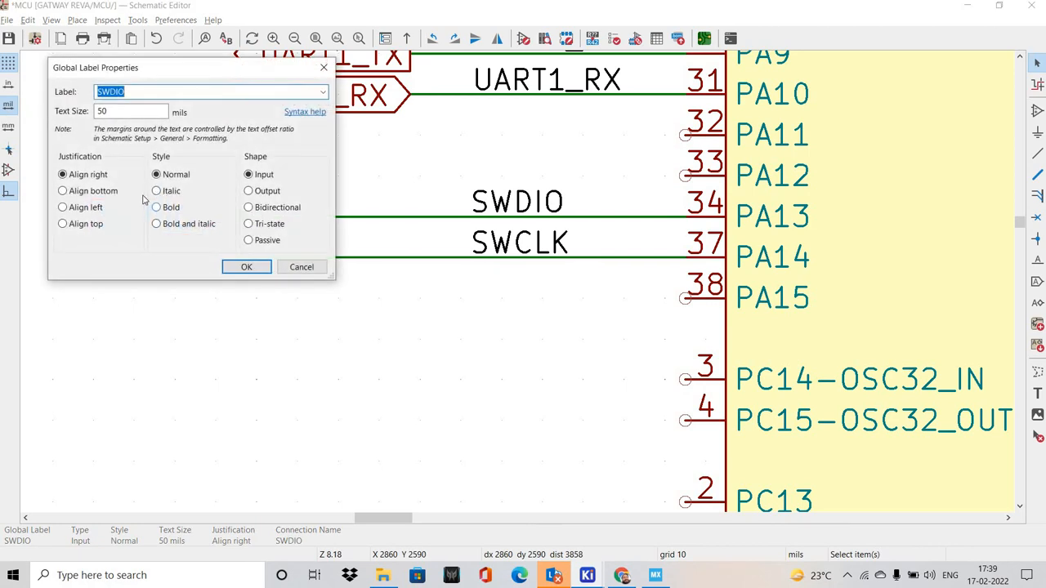
pyautogui.click(249, 208)
pyautogui.click(245, 267)
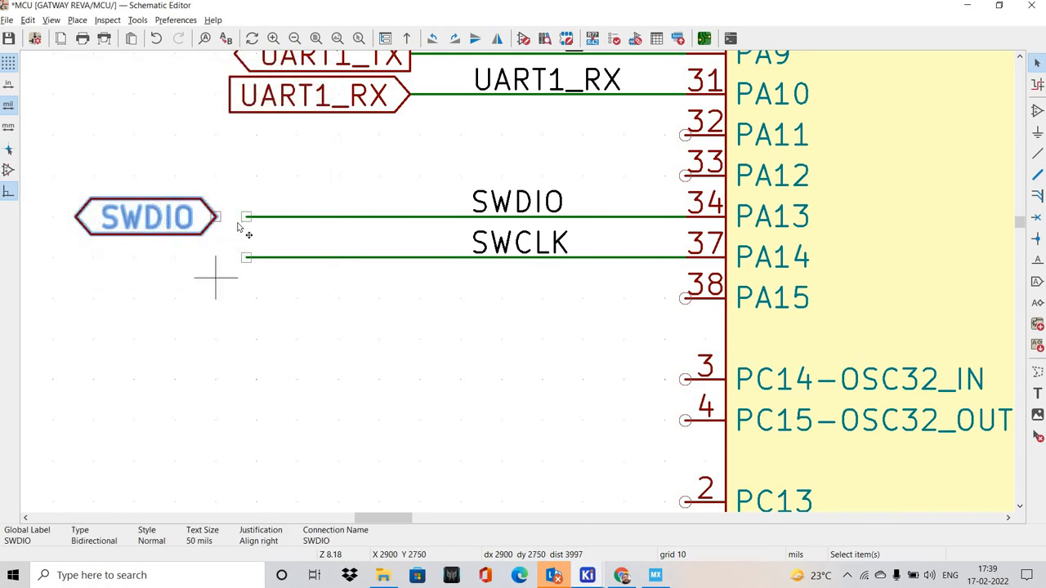
pyautogui.click(246, 216)
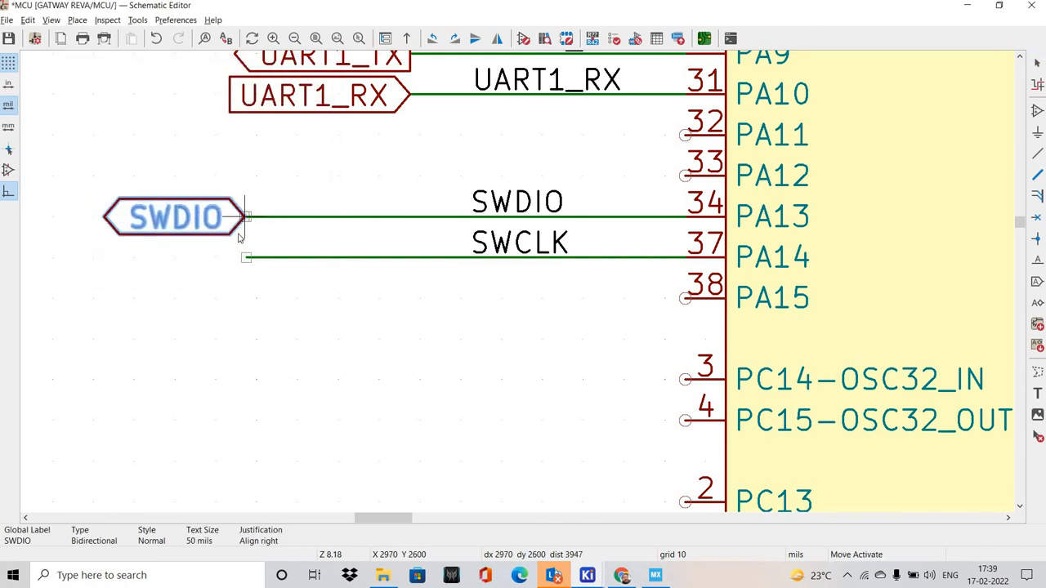
pyautogui.click(239, 237)
# Shift the SWDIO global label outward to X 2920 mils and bridge the gap to the PA13 wire with a short wire
pyautogui.scroll(3, 493, 267)
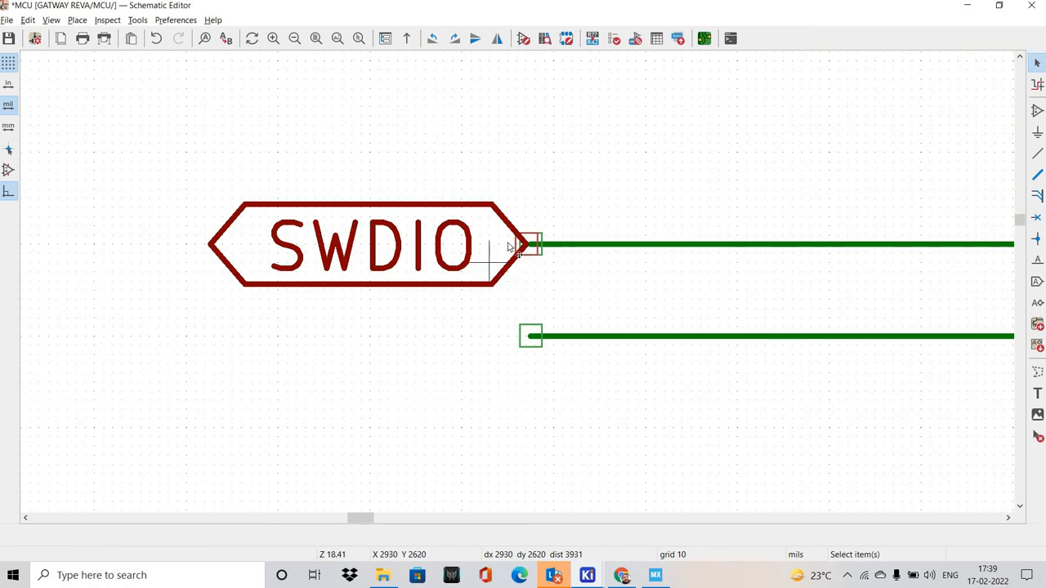
pyautogui.moveTo(509, 245); pyautogui.dragTo(463, 245)
pyautogui.click(533, 247)
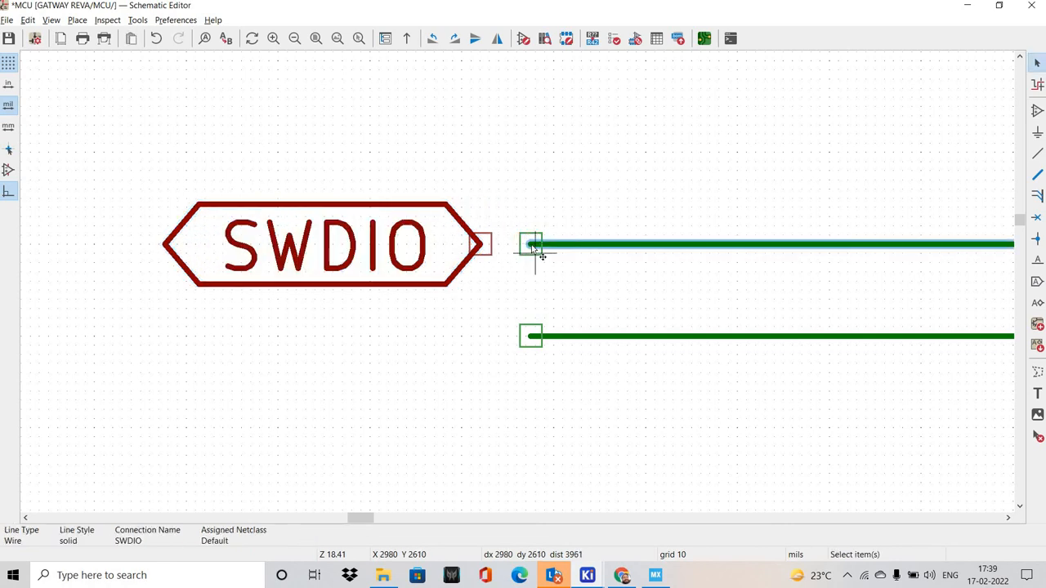
pyautogui.press('w')
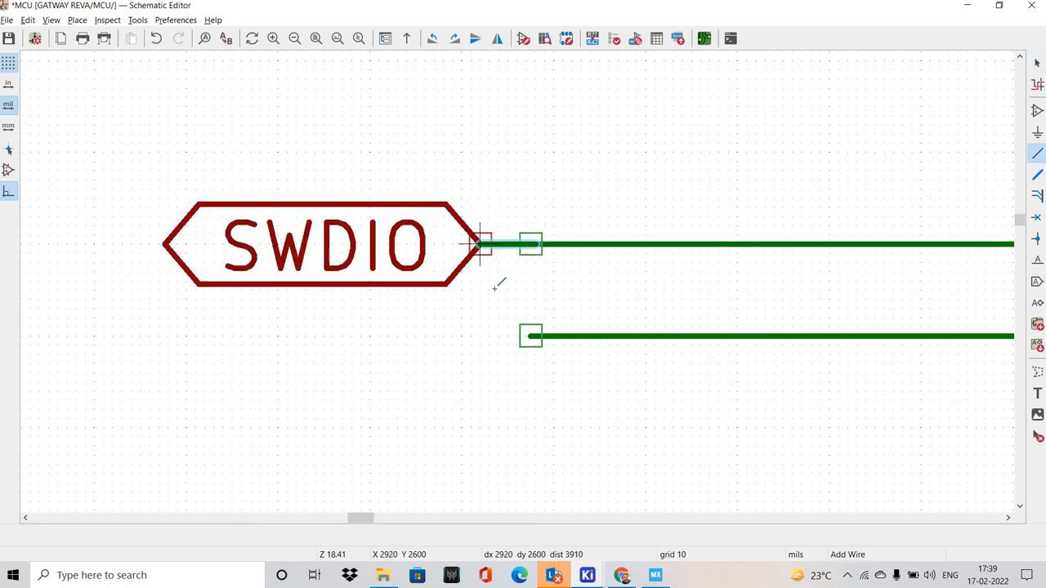
pyautogui.click(482, 245)
pyautogui.press('Escape')
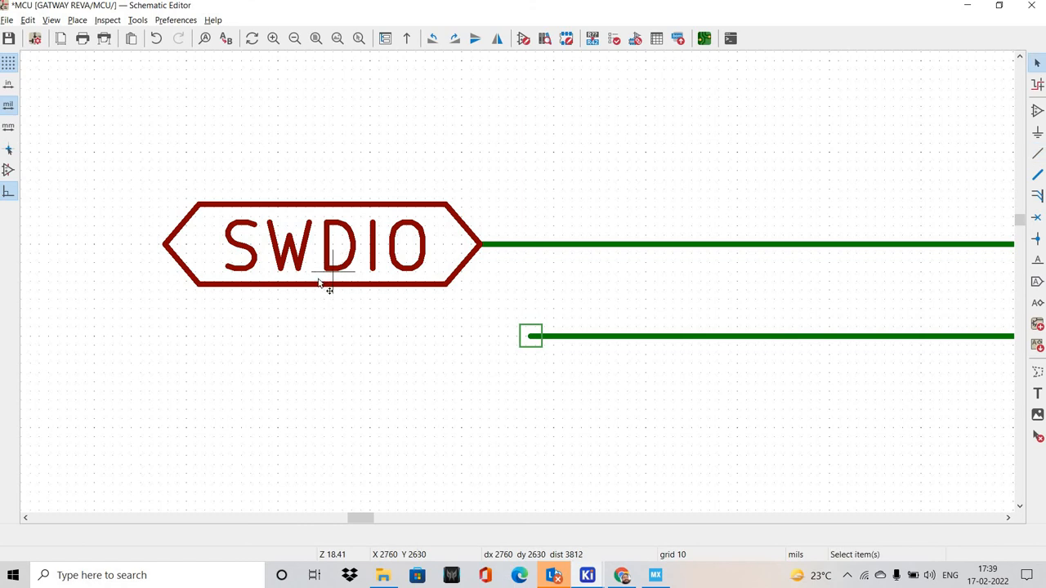
# Duplicate the SWDIO global label and position the copy directly below it, level with the PA14 wire at X 2920, Y 2700 mils
pyautogui.click(320, 283)
pyautogui.hotkey('ctrl', 'd')
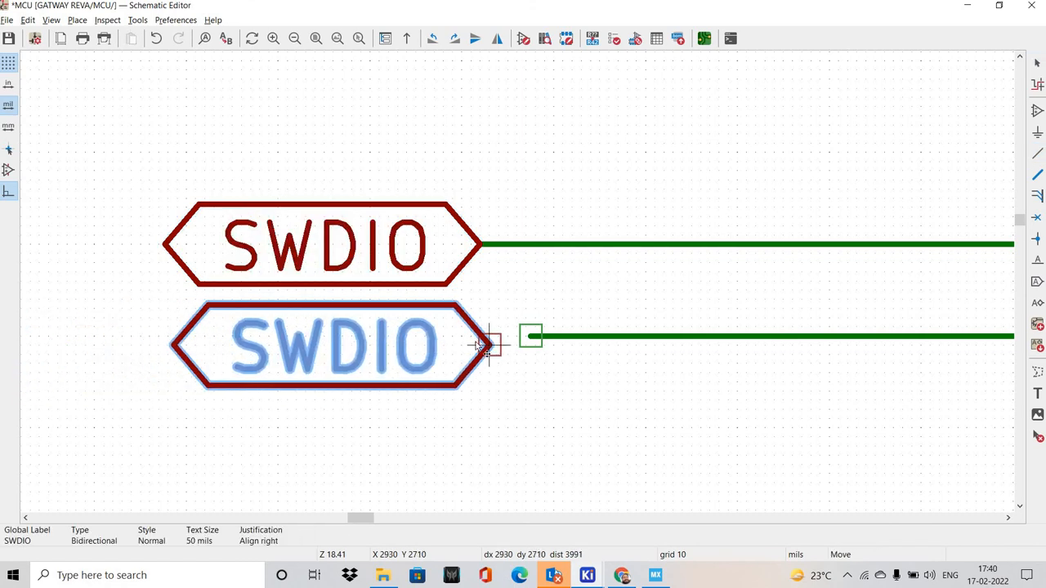
pyautogui.click(481, 345)
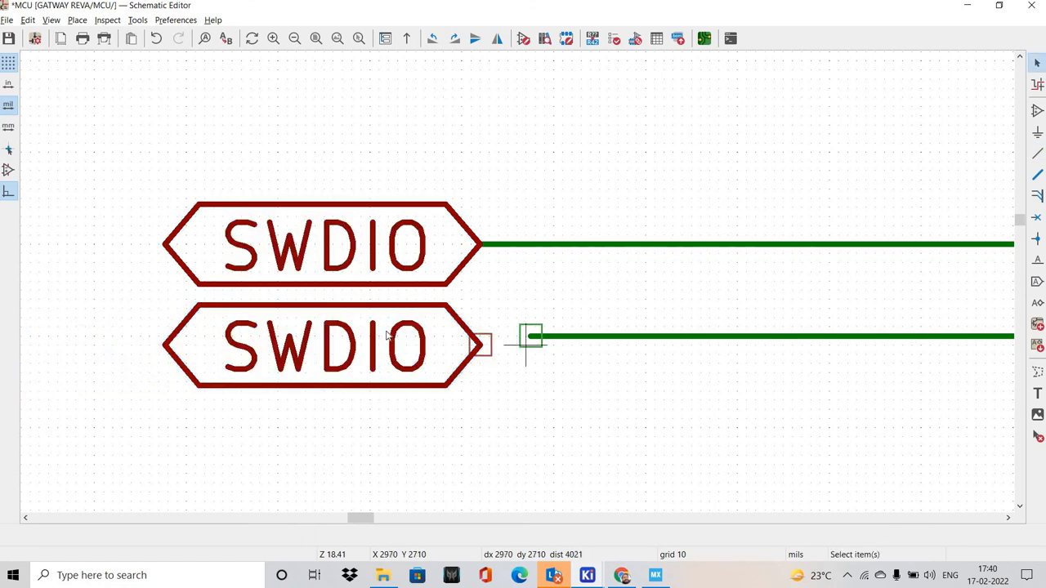
pyautogui.moveTo(562, 348); pyautogui.dragTo(389, 335, button='middle')
pyautogui.click(259, 334)
pyautogui.press('m')
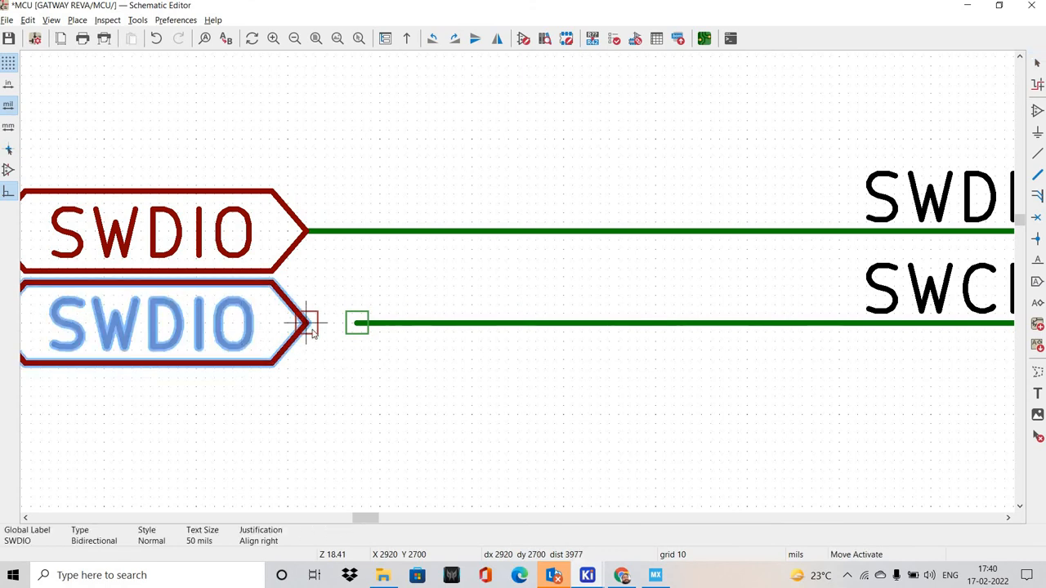
pyautogui.click(307, 323)
# Connect the duplicated global label to the end of the PA14 wire with a short wire segment
pyautogui.press('w')
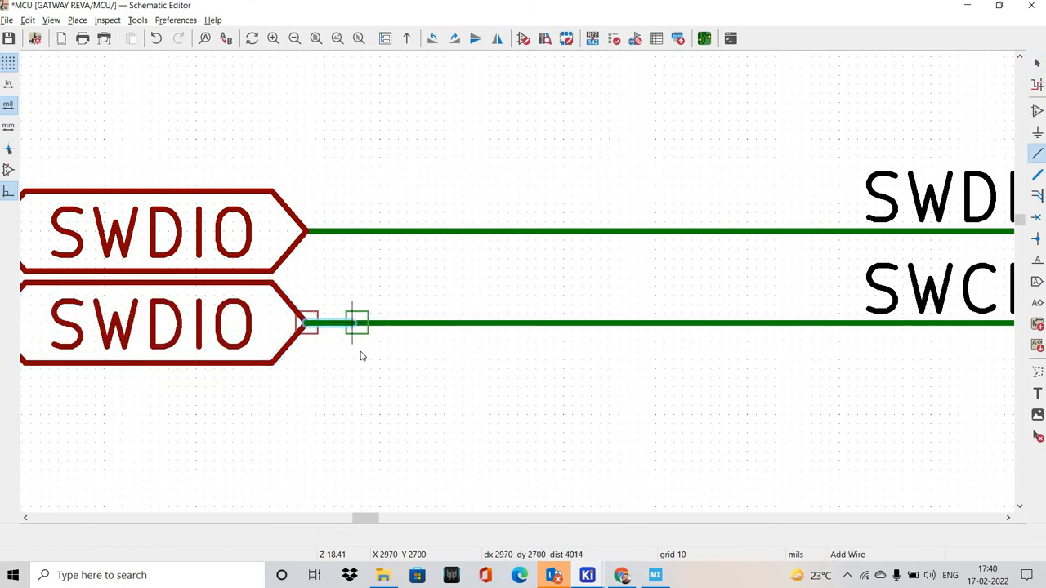
pyautogui.click(357, 323)
pyautogui.press('Escape')
# Copy the text of the SWCLK net label and rename the duplicated global label on the PA14 wire to SWCLK
pyautogui.scroll(-5, 685, 276)
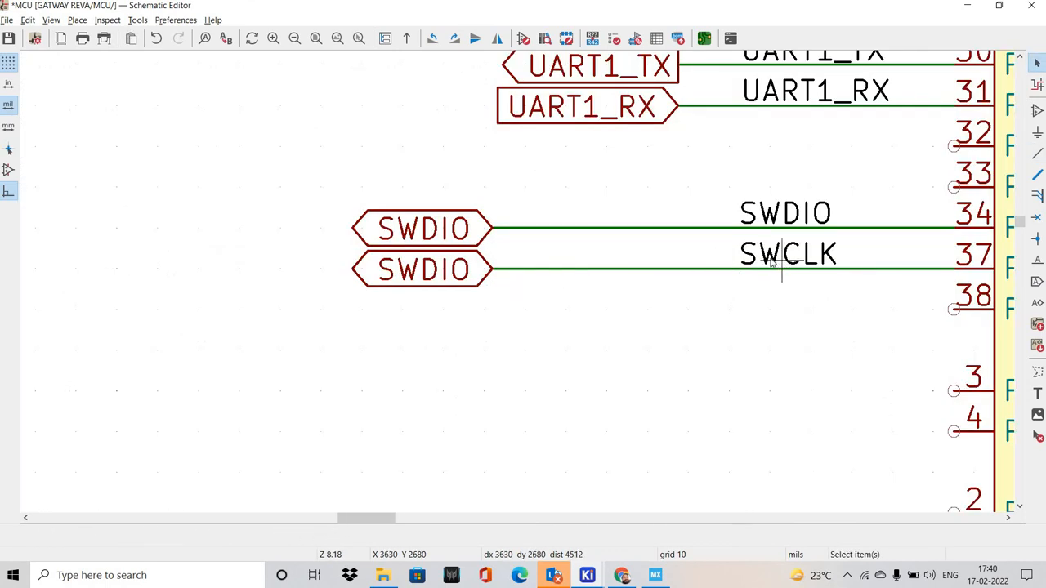
pyautogui.doubleClick(771, 260)
pyautogui.hotkey('ctrl', 'c')
pyautogui.press('Escape')
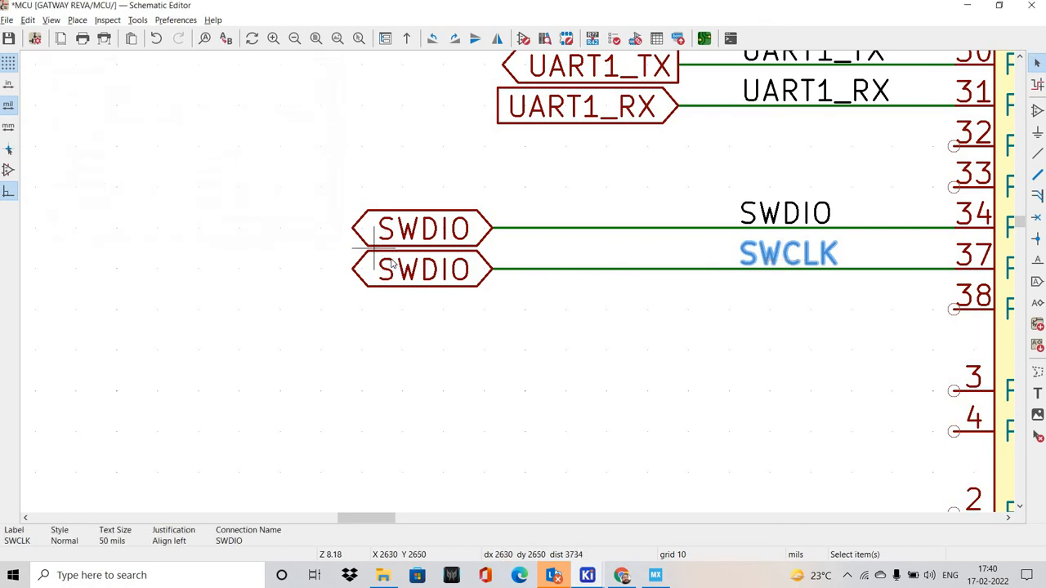
pyautogui.doubleClick(393, 263)
pyautogui.hotkey('ctrl', 'v')
pyautogui.click(243, 270)
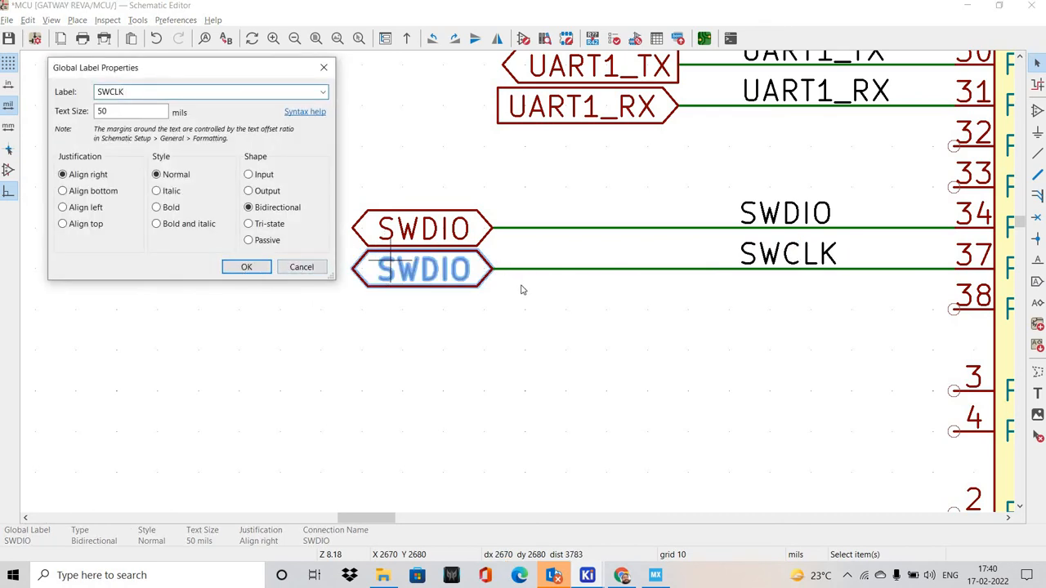
# Save the schematic
pyautogui.scroll(-4, 395, 310)
pyautogui.moveTo(633, 310); pyautogui.dragTo(463, 292, button='middle')
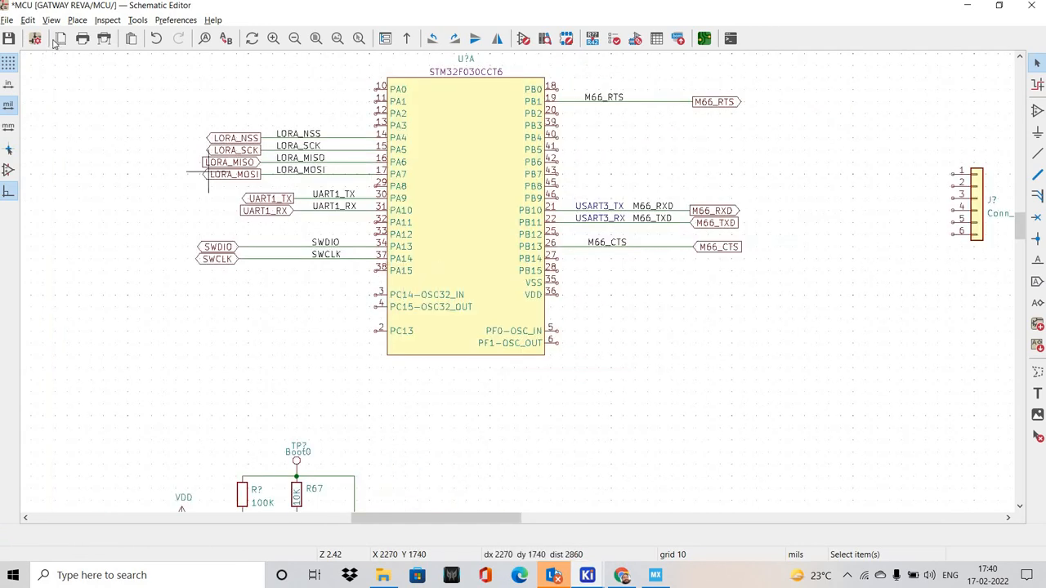
pyautogui.click(9, 38)
# Move the six-pin connector Conn_01x06 farther from the MCU and slightly lower on the sheet
pyautogui.moveTo(710, 272); pyautogui.dragTo(682, 270, button='middle')
pyautogui.moveTo(502, 286); pyautogui.dragTo(455, 275, button='middle')
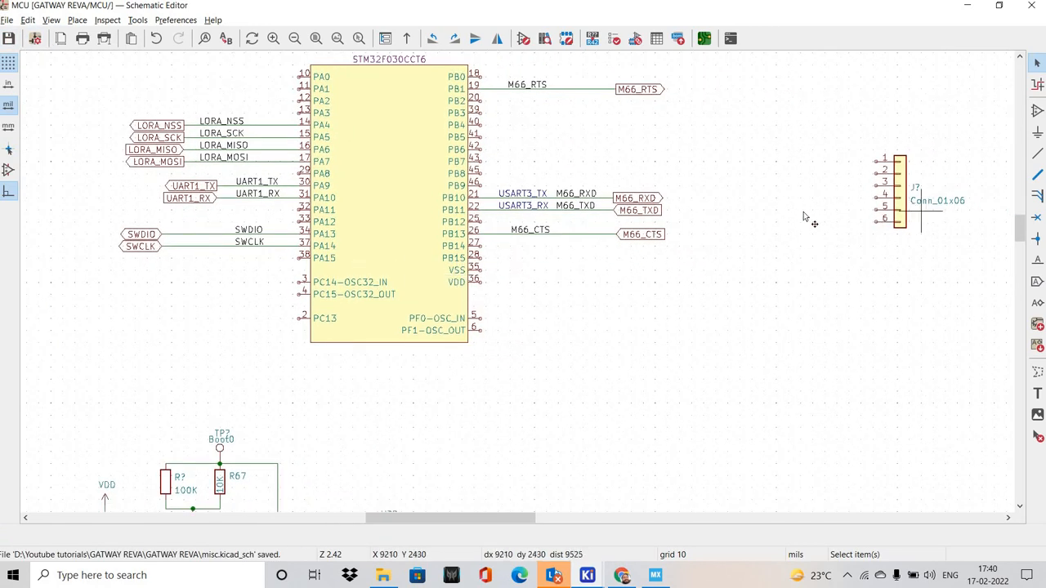
pyautogui.click(908, 197)
pyautogui.moveTo(905, 200); pyautogui.dragTo(783, 215, button='middle')
pyautogui.moveTo(780, 207); pyautogui.dragTo(867, 244)
pyautogui.moveTo(724, 266); pyautogui.dragTo(785, 265, button='middle')
pyautogui.click(180, 283)
pyautogui.moveTo(187, 266); pyautogui.dragTo(222, 270, button='middle')
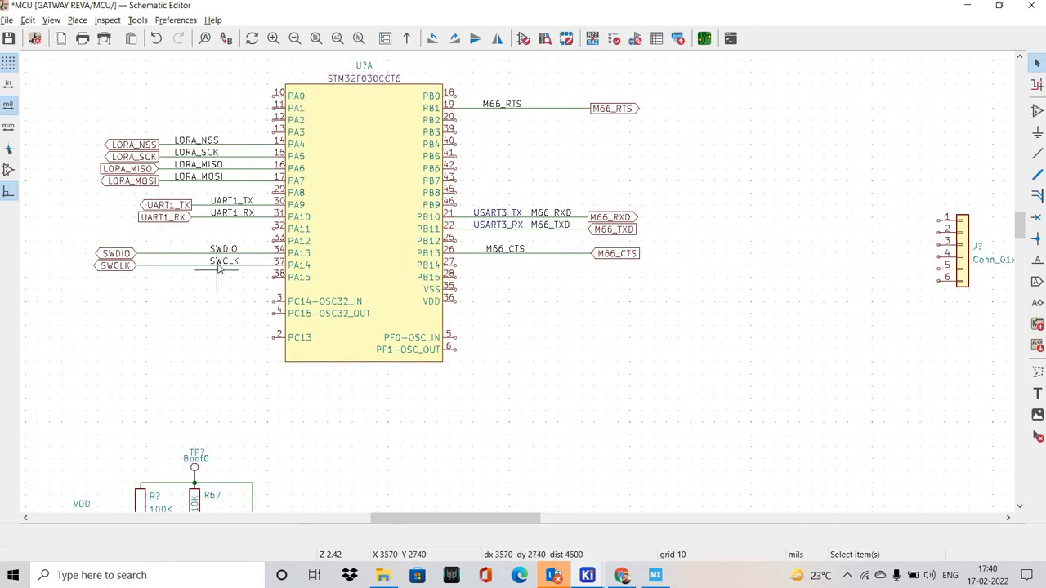
# Find the 22R_0603r symbol by searching for RESISTOR and bring it in beside the six-pin connector
pyautogui.click(1036, 112)
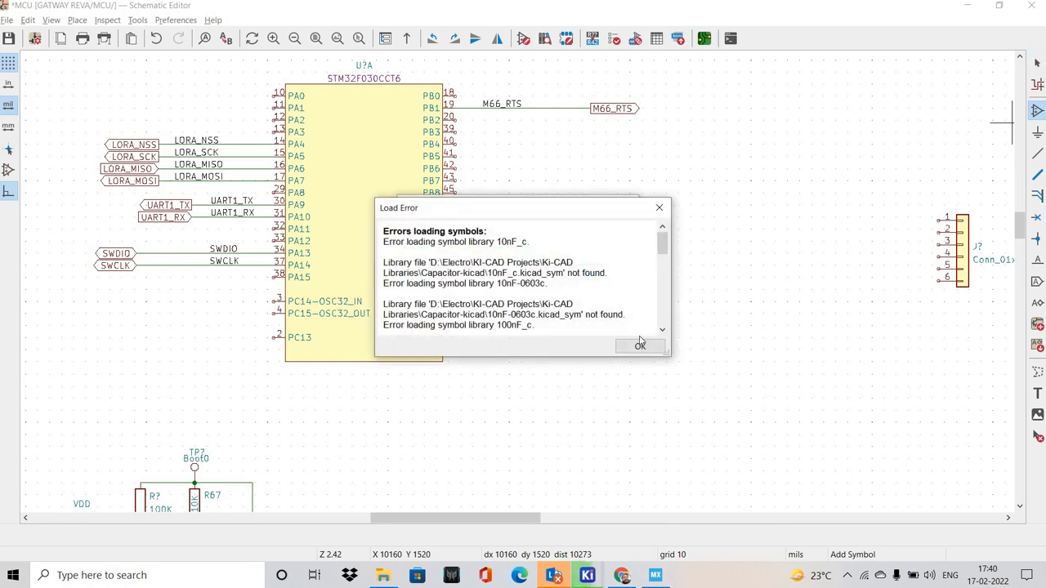
pyautogui.press('Return')
pyautogui.write('RESISTOR')
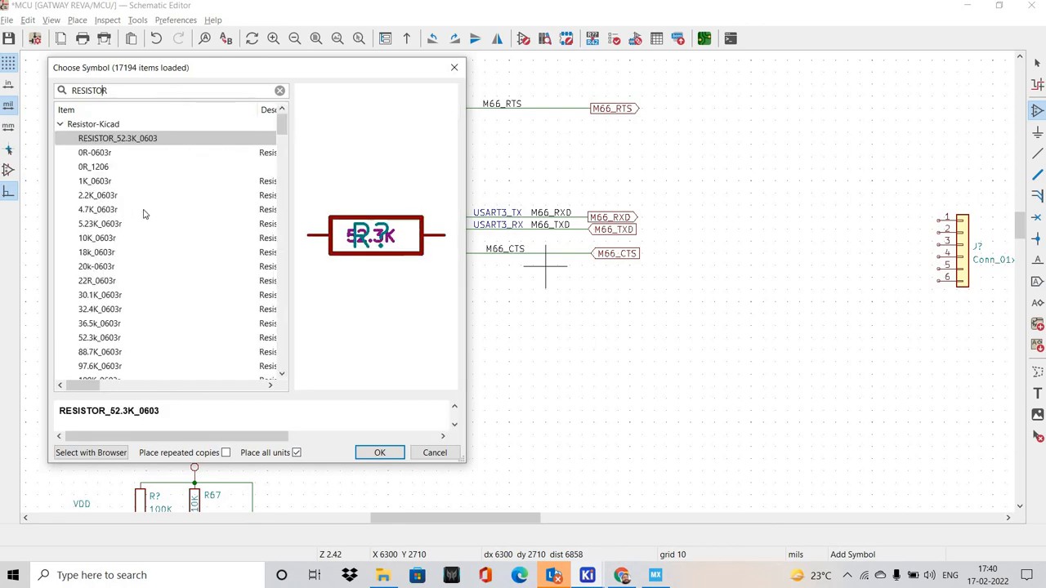
pyautogui.click(376, 452)
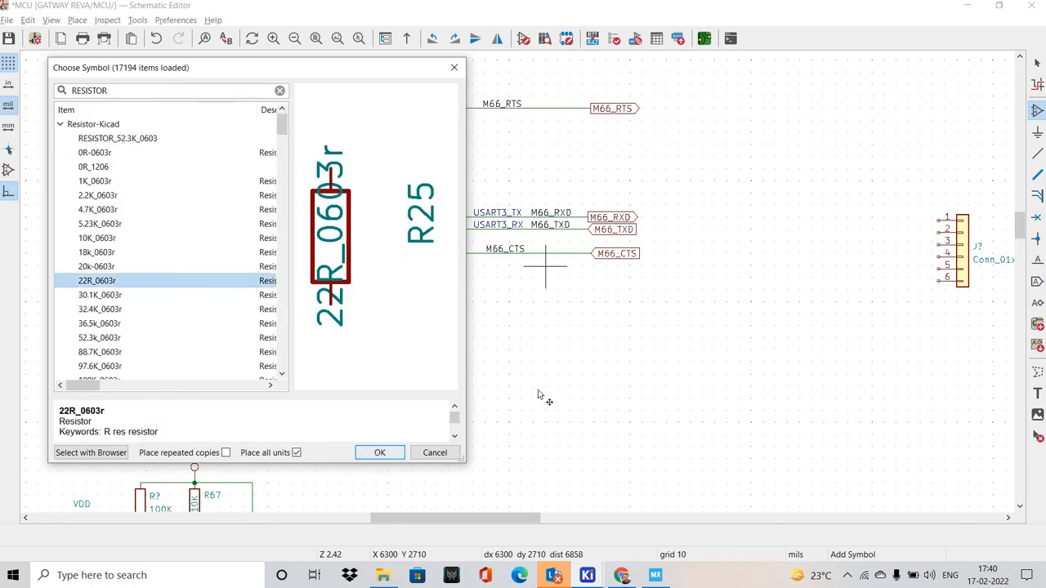
pyautogui.scroll(5, 519, 283)
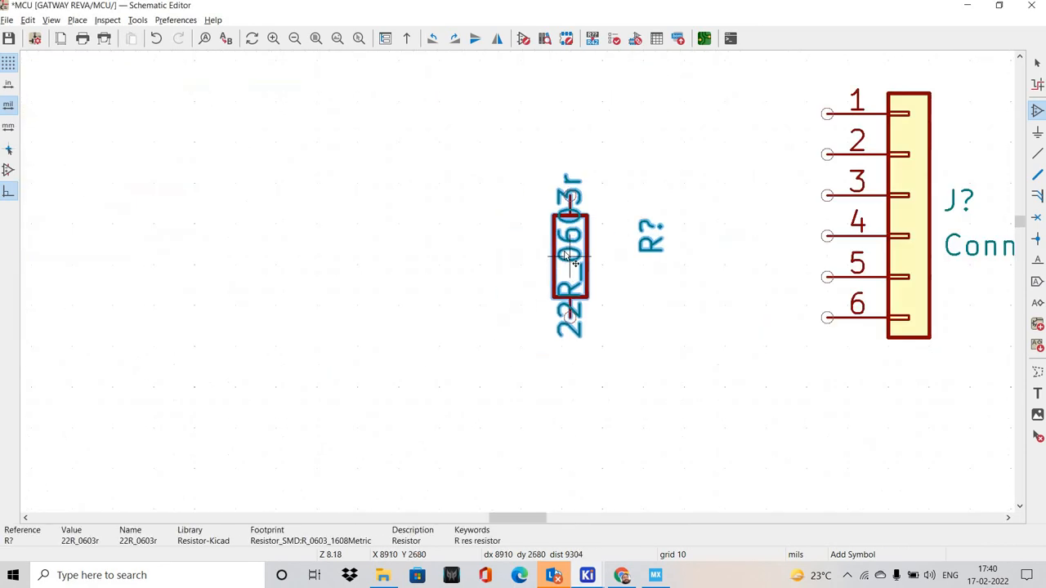
# Set the value of the 22R_0603r resistor to 22R
pyautogui.press('e')
pyautogui.click(209, 142)
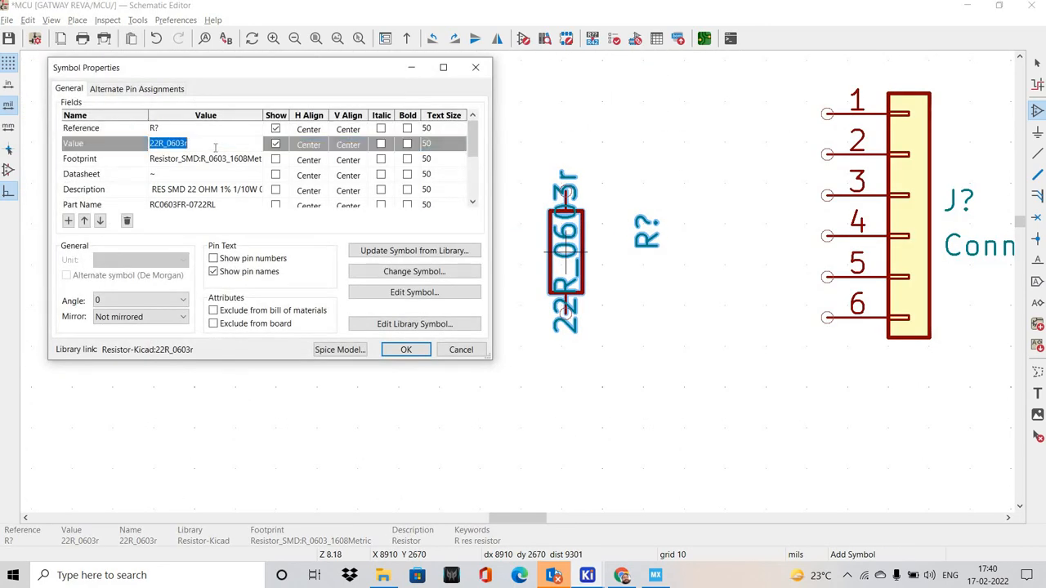
pyautogui.click(209, 142)
pyautogui.press('Return')
pyautogui.press('Return')
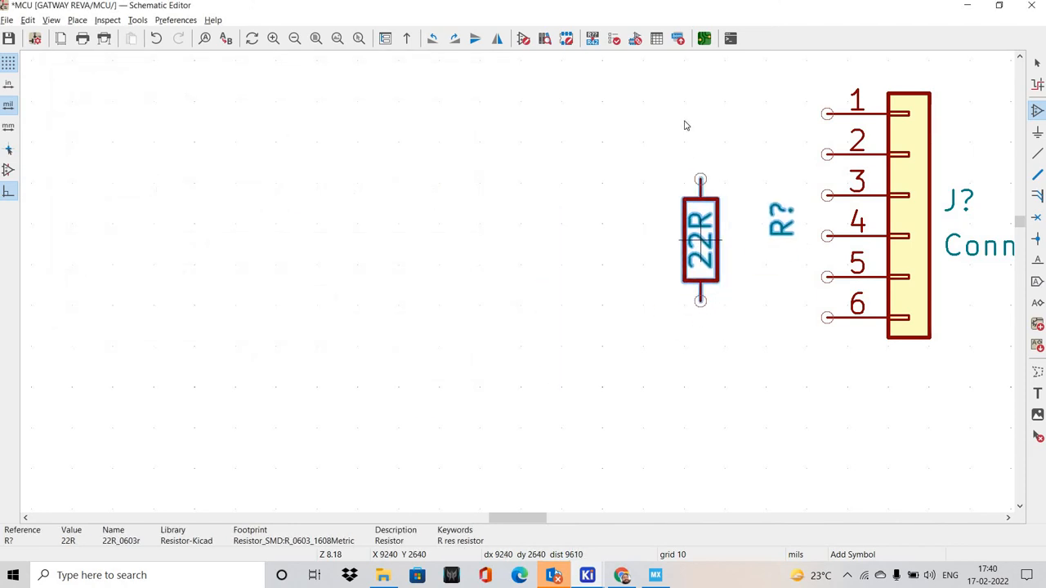
# Rotate the 22R resistor to horizontal and place it beside the six-pin connector
pyautogui.press('r')
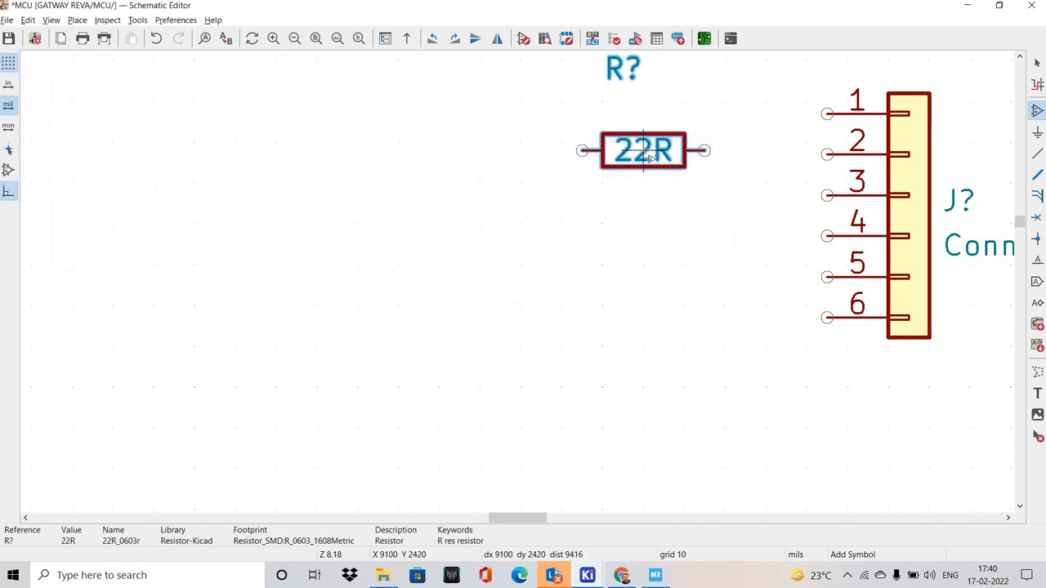
pyautogui.click(643, 150)
pyautogui.press('Escape')
# Move the resistor's 22R value text to its connector-side end and its R? reference to the opposite end
pyautogui.moveTo(692, 126); pyautogui.dragTo(519, 205, button='middle')
pyautogui.press('m')
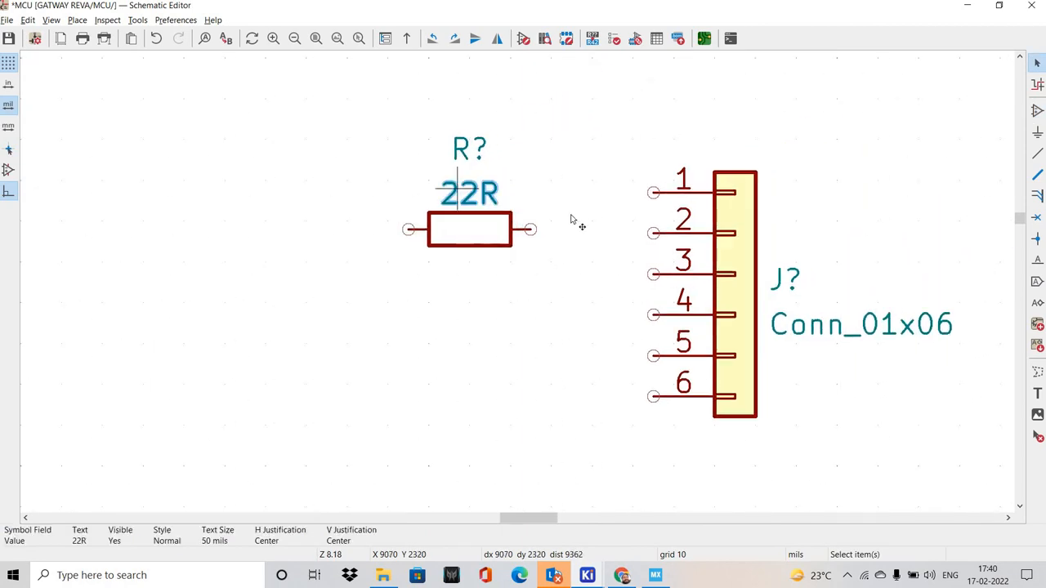
pyautogui.moveTo(576, 212); pyautogui.dragTo(571, 212)
pyautogui.moveTo(474, 153); pyautogui.dragTo(388, 212)
pyautogui.moveTo(490, 273); pyautogui.dragTo(434, 276, button='middle')
pyautogui.scroll(2, 552, 285)
pyautogui.click(547, 286)
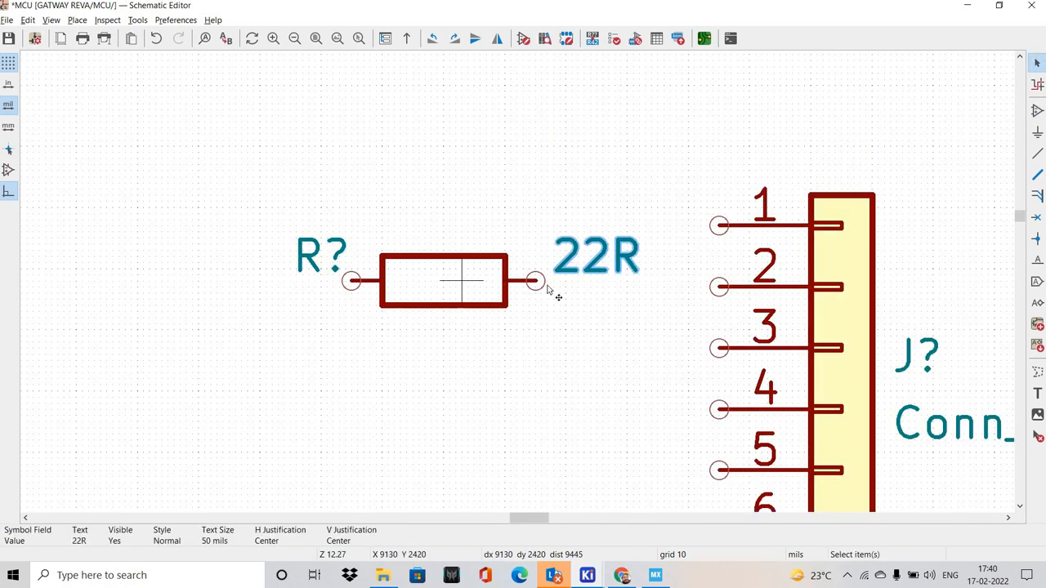
pyautogui.click(535, 280)
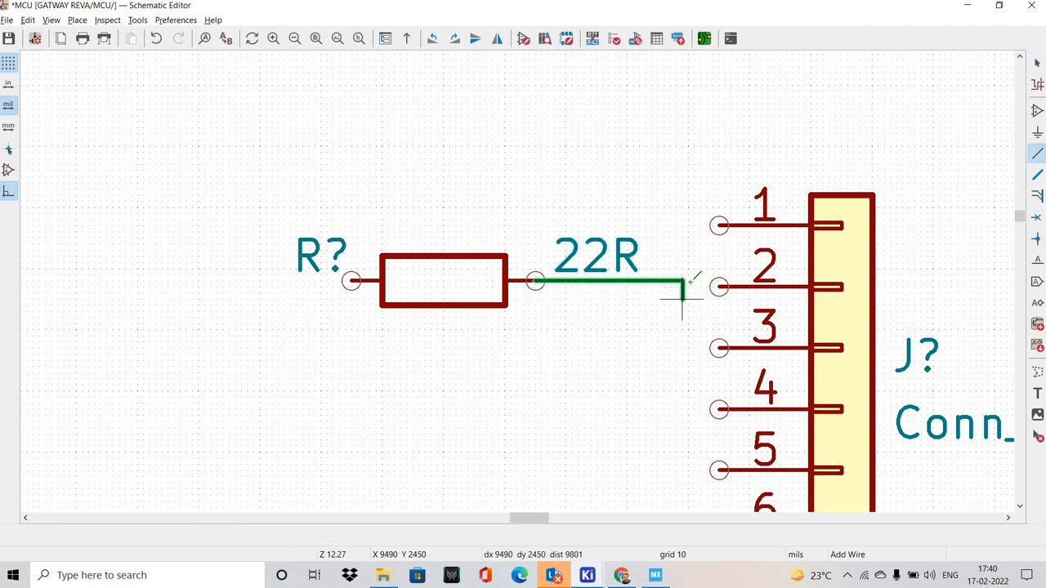
pyautogui.press('Escape')
pyautogui.press('Escape')
# Align the 22R resistor with connector pin 2 and wire it to that pin, leaving no gap at the resistor
pyautogui.moveTo(443, 290); pyautogui.dragTo(443, 296)
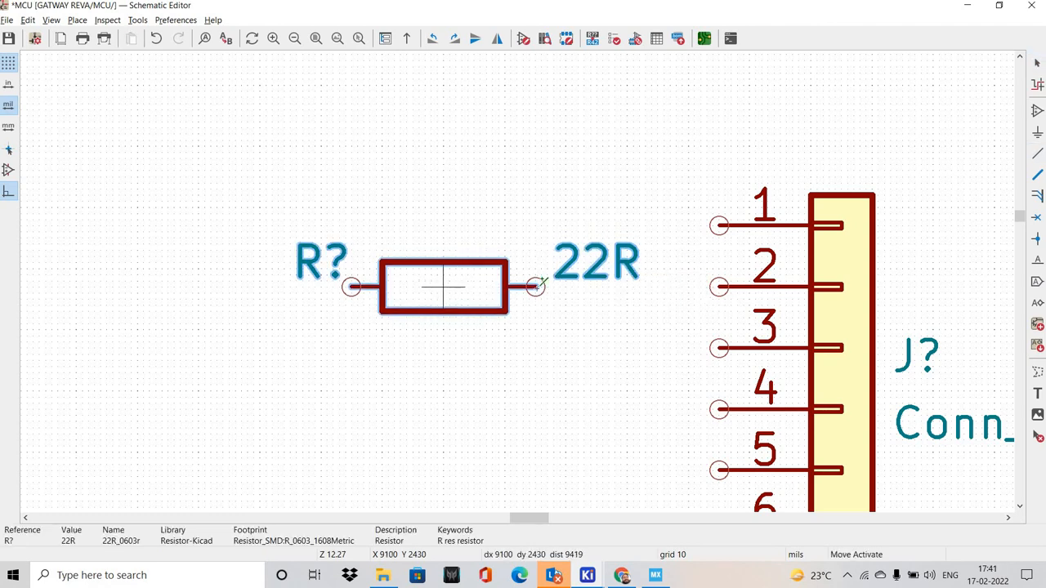
pyautogui.press('w')
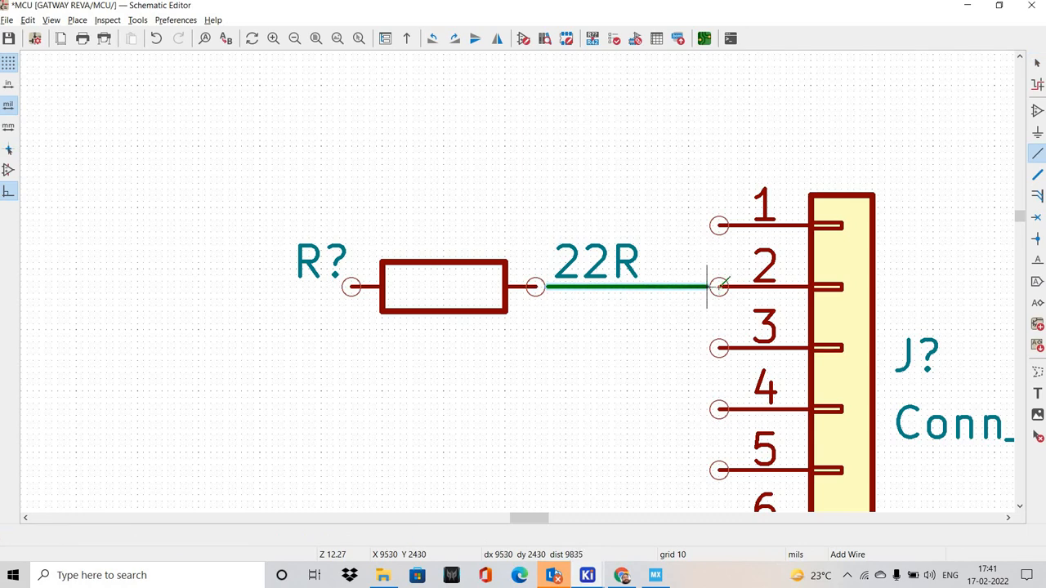
pyautogui.click(719, 286)
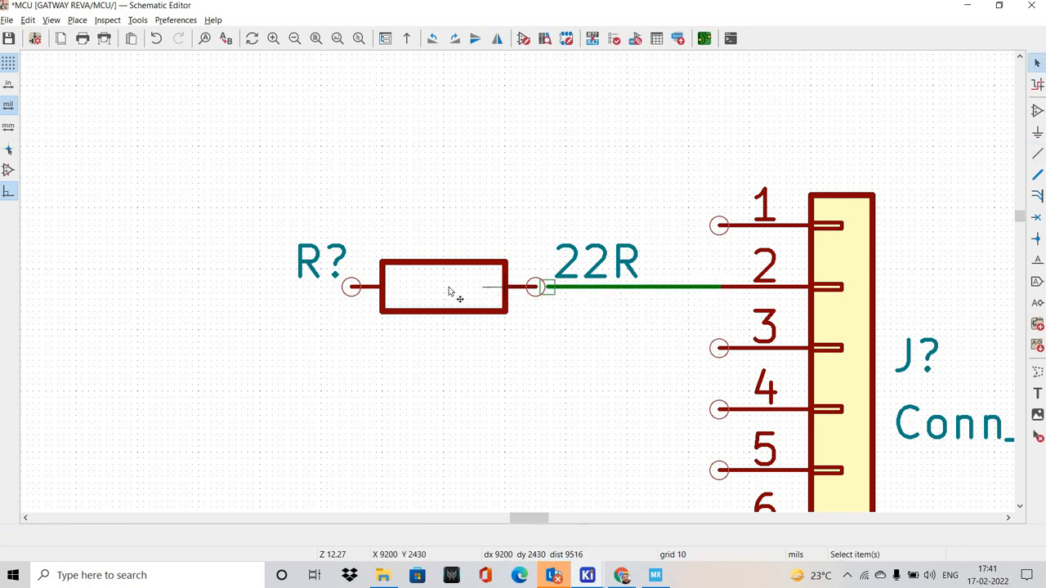
pyautogui.moveTo(448, 292); pyautogui.dragTo(461, 290)
pyautogui.click(260, 226)
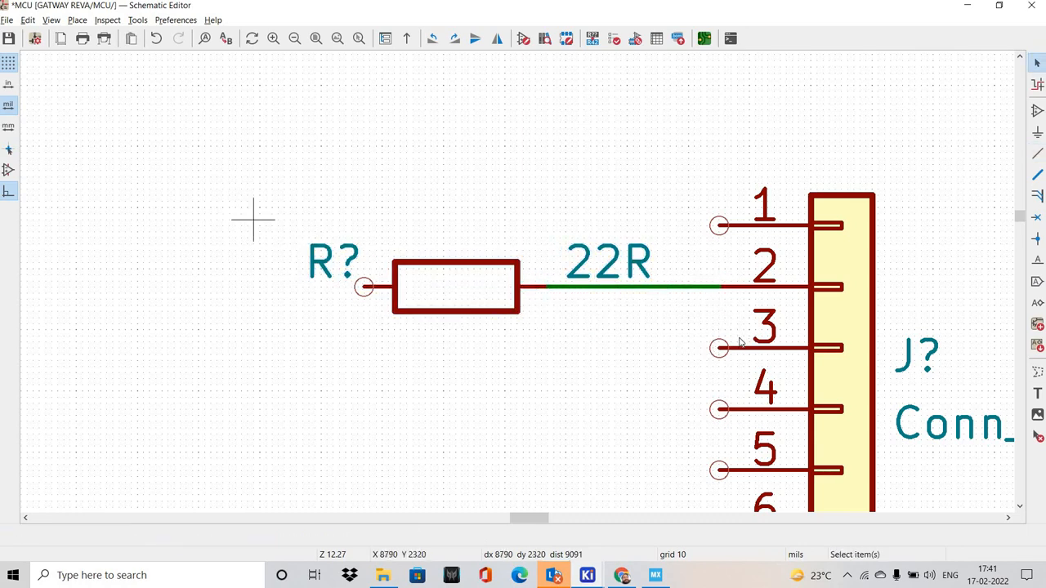
# Duplicate the 22R resistor and its wire twice, placing the copies on connector pins 3 and 4
pyautogui.moveTo(740, 344); pyautogui.dragTo(729, 332)
pyautogui.hotkey('ctrl', 'd')
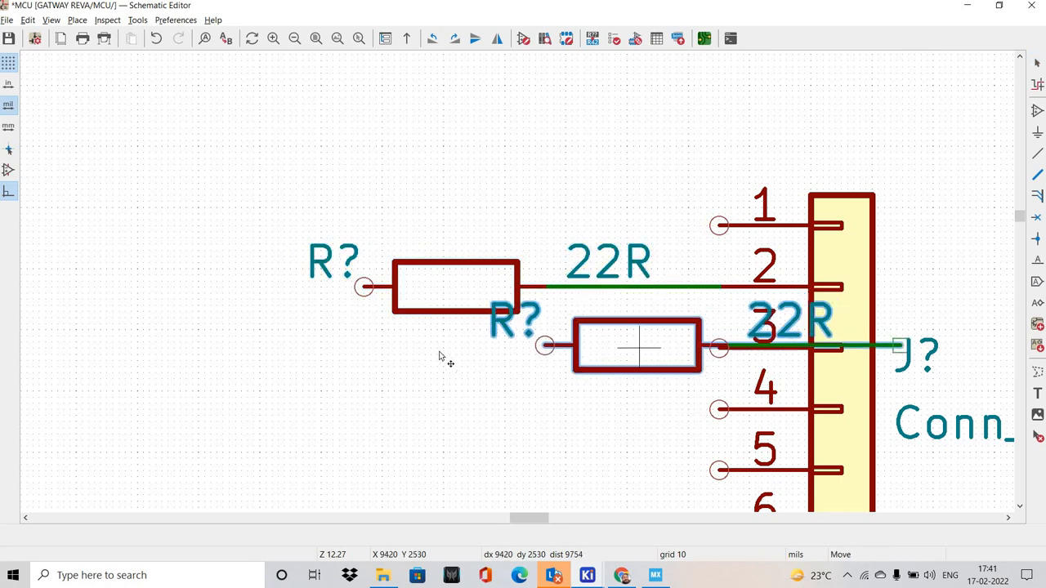
pyautogui.click(474, 387)
pyautogui.hotkey('ctrl', 'd')
pyautogui.click(457, 352)
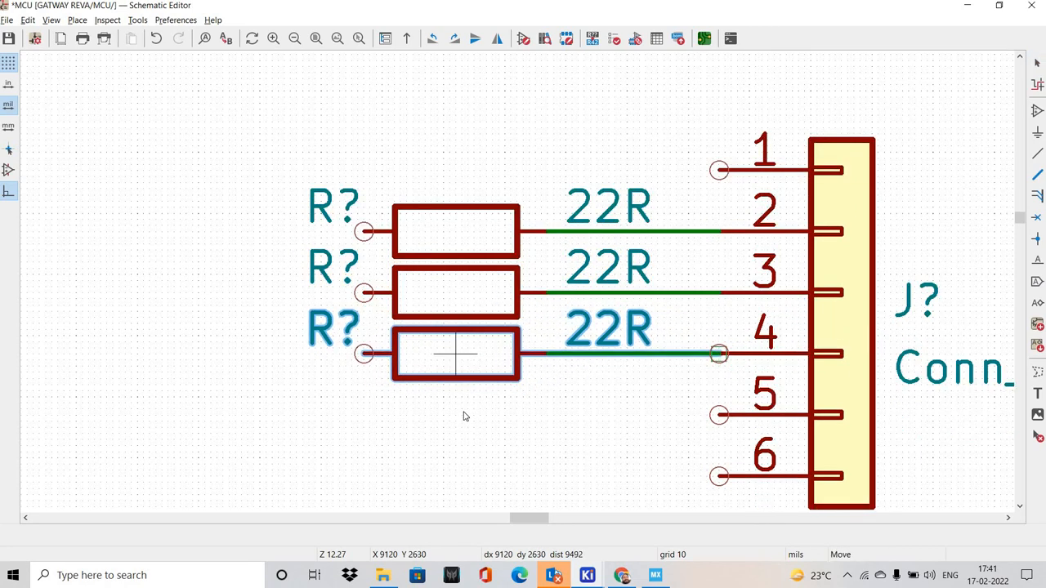
pyautogui.click(462, 422)
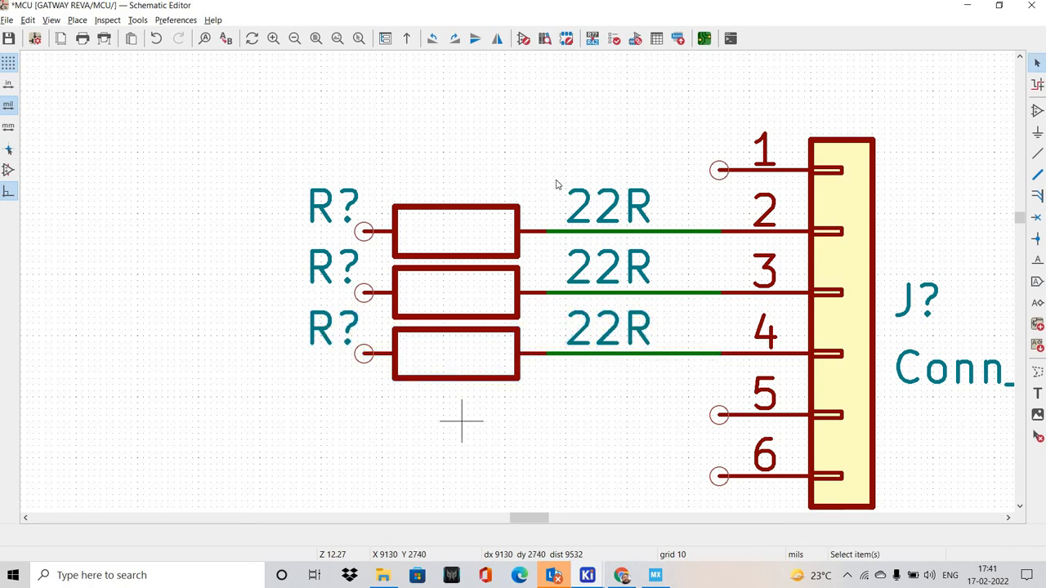
# Move the connector with its three resistors beside the MCU's SWDIO and SWCLK labels and mirror the group to face them
pyautogui.scroll(-5, 524, 280)
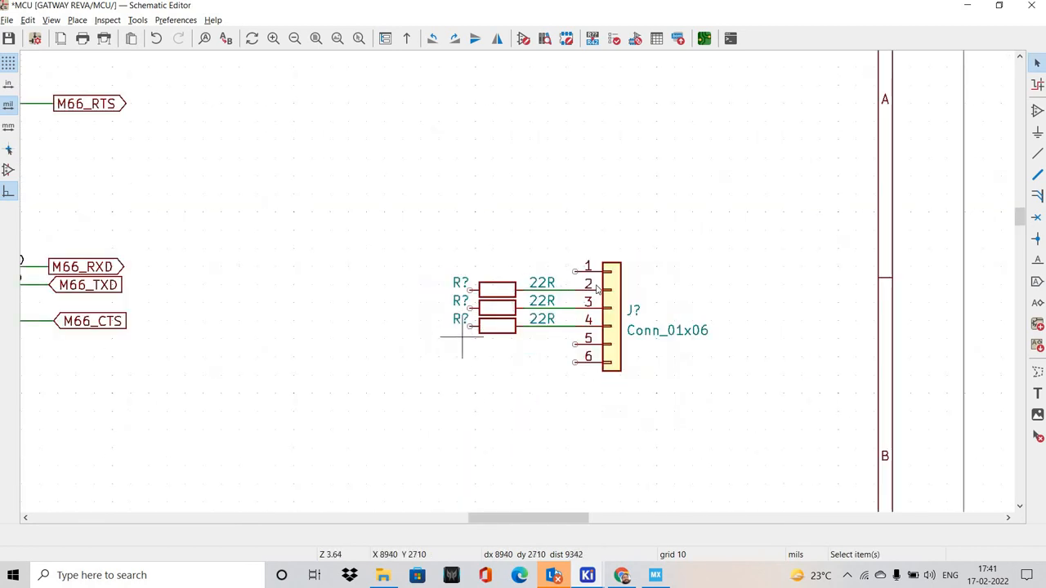
pyautogui.scroll(8, 490, 310)
pyautogui.scroll(-10, 570, 279)
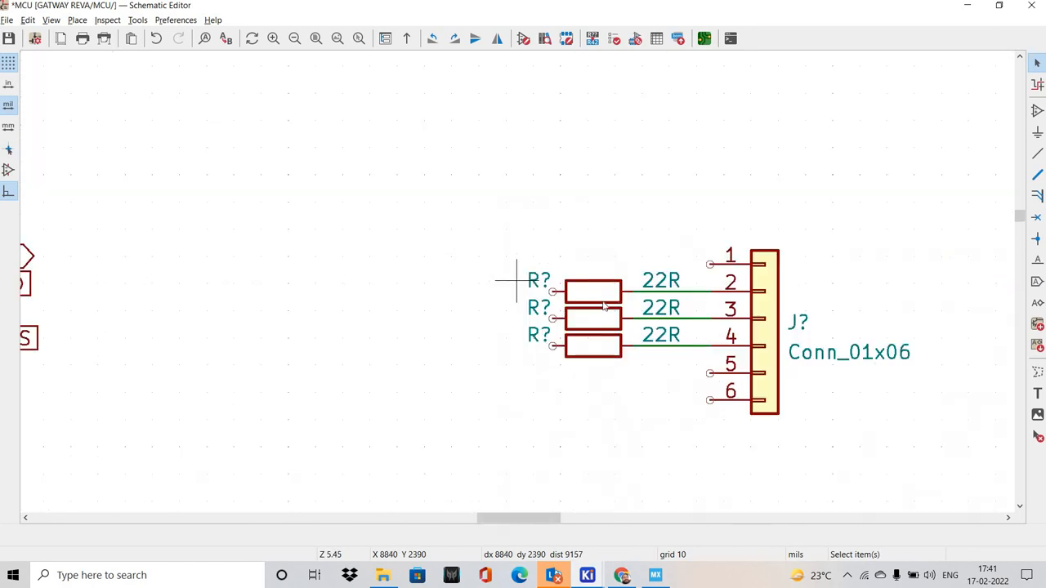
pyautogui.moveTo(587, 226); pyautogui.dragTo(517, 282)
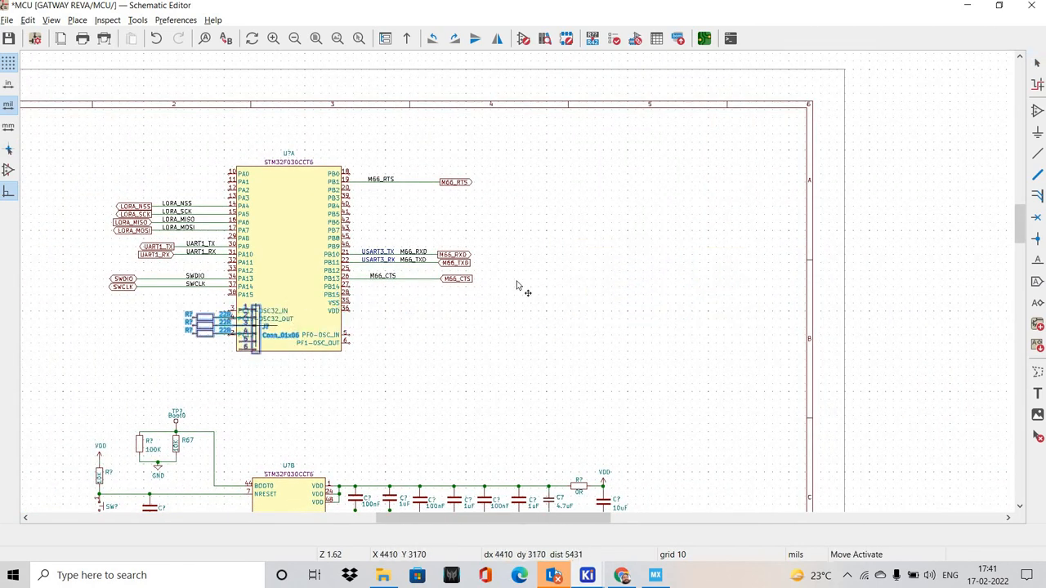
pyautogui.moveTo(83, 285); pyautogui.dragTo(343, 296, button='middle')
pyautogui.moveTo(517, 283); pyautogui.dragTo(459, 287)
pyautogui.scroll(3, 460, 300)
pyautogui.press('y')
pyautogui.scroll(3, 483, 288)
pyautogui.moveTo(747, 374); pyautogui.dragTo(523, 359, button='middle')
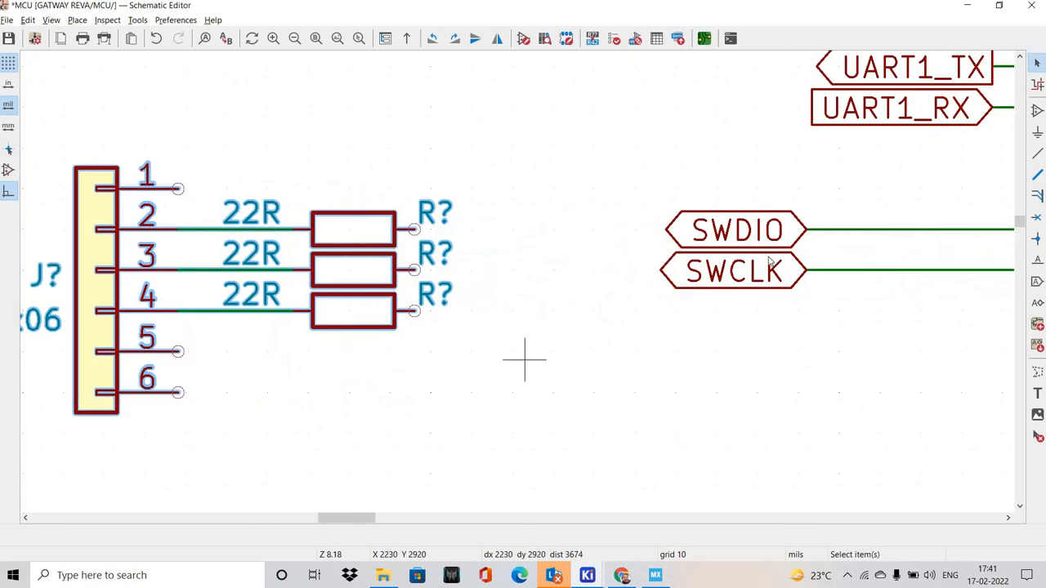
pyautogui.click(523, 360)
# Delete the SWCLK and SWDIO global labels from the PA14 and PA13 wires
pyautogui.click(762, 277)
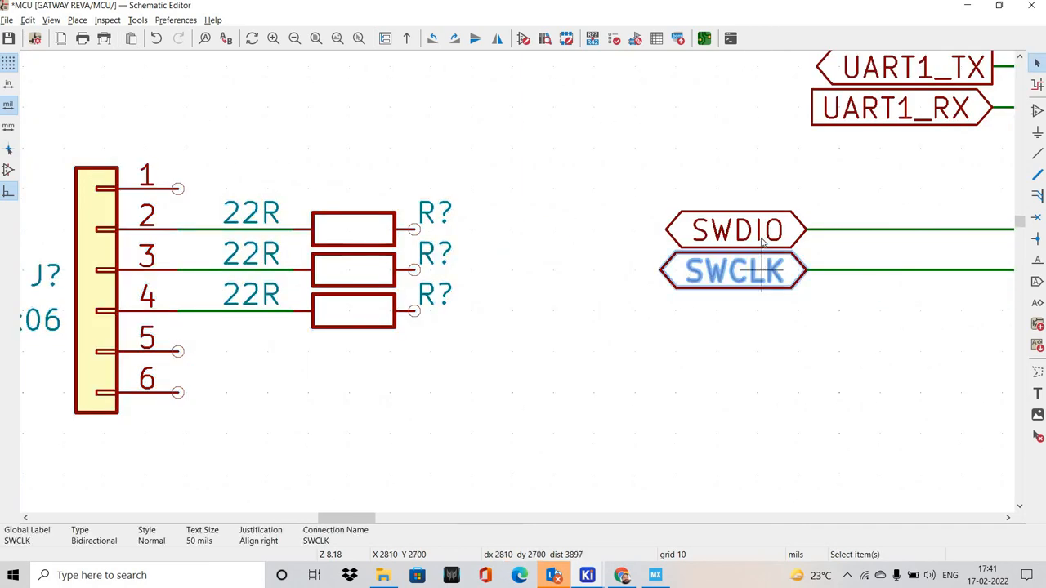
pyautogui.press('Delete')
pyautogui.click(762, 243)
pyautogui.press('Delete')
# Move the connector and resistors closer, lining up the pin 3 and pin 4 resistors with the SWDIO and SWCLK wires
pyautogui.moveTo(618, 348); pyautogui.dragTo(658, 348, button='middle')
pyautogui.moveTo(93, 164); pyautogui.dragTo(344, 374)
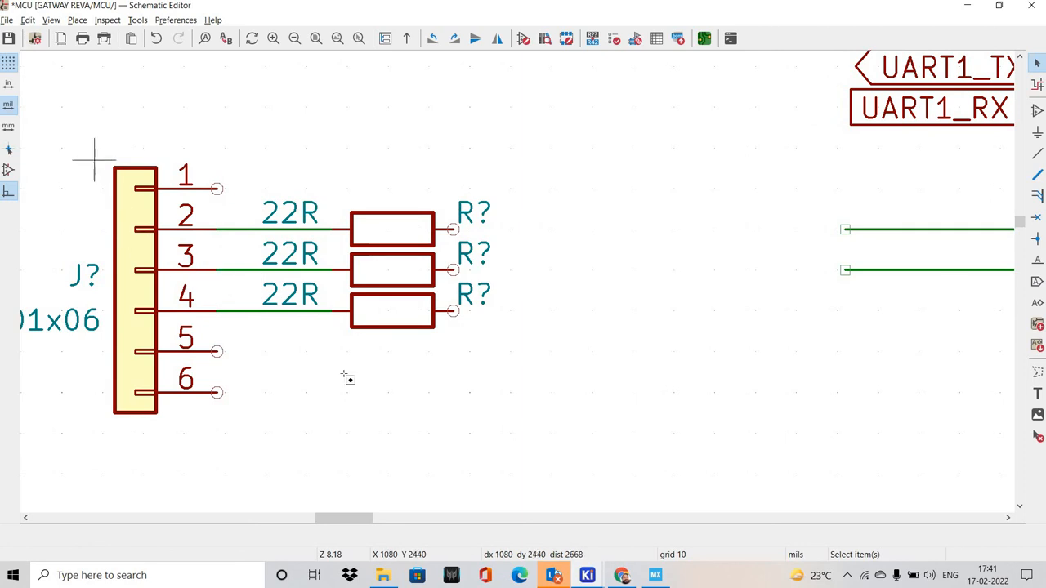
pyautogui.moveTo(56, 133); pyautogui.dragTo(536, 452)
pyautogui.press('m')
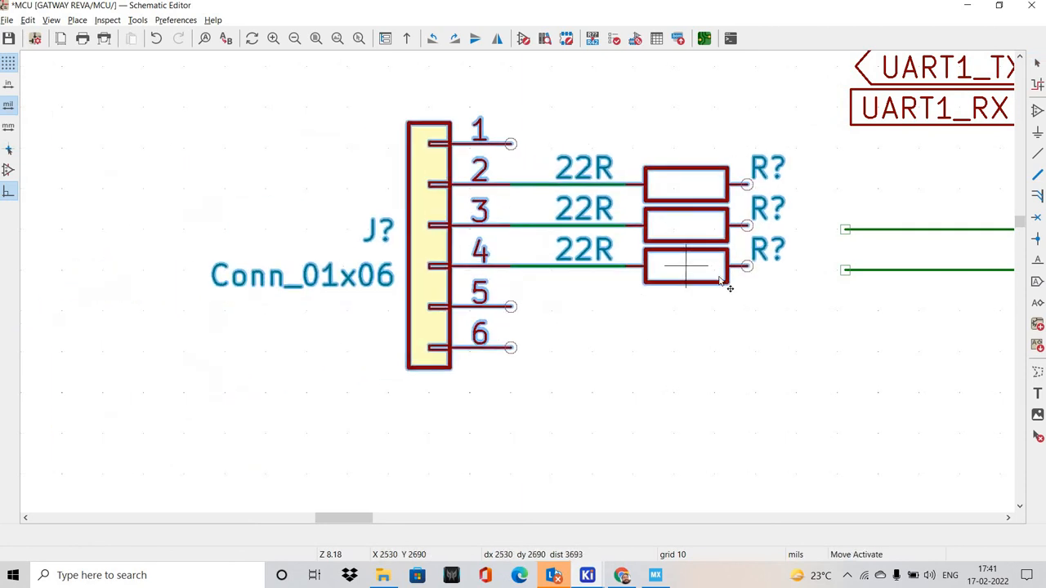
pyautogui.click(657, 269)
# Wire the pin 3 resistor to the SWDIO wire and the pin 4 resistor to the SWCLK wire
pyautogui.moveTo(695, 307); pyautogui.dragTo(355, 356, button='middle')
pyautogui.click(474, 299)
pyautogui.scroll(1, 473, 300)
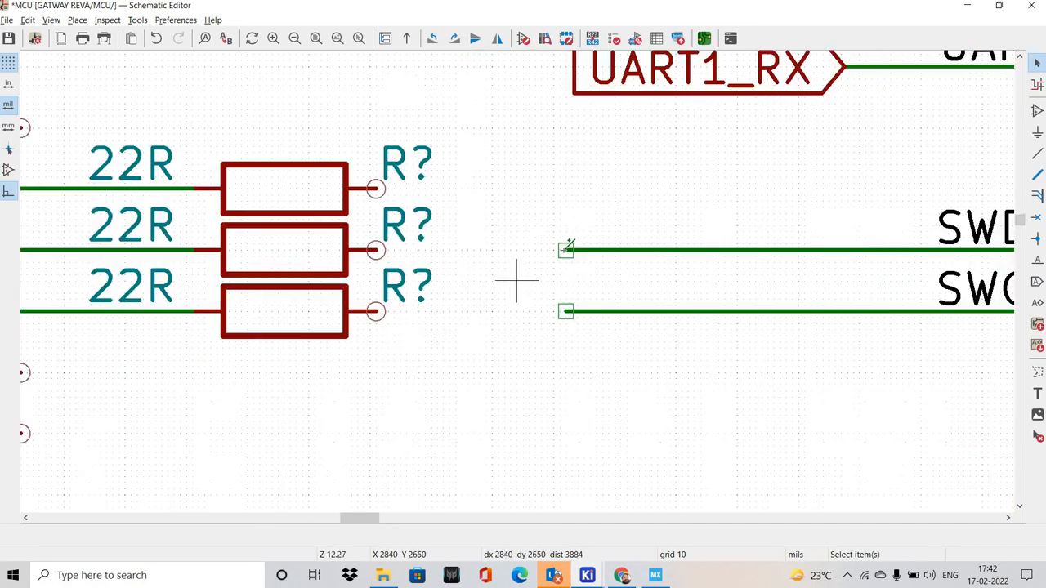
pyautogui.press('w')
pyautogui.click(375, 250)
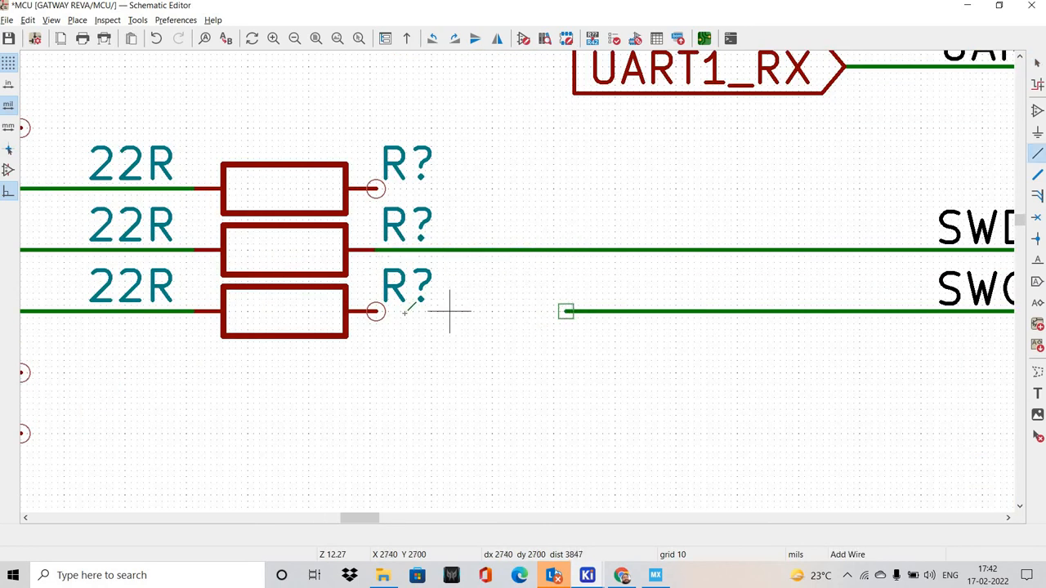
pyautogui.click(565, 310)
pyautogui.scroll(-3, 556, 311)
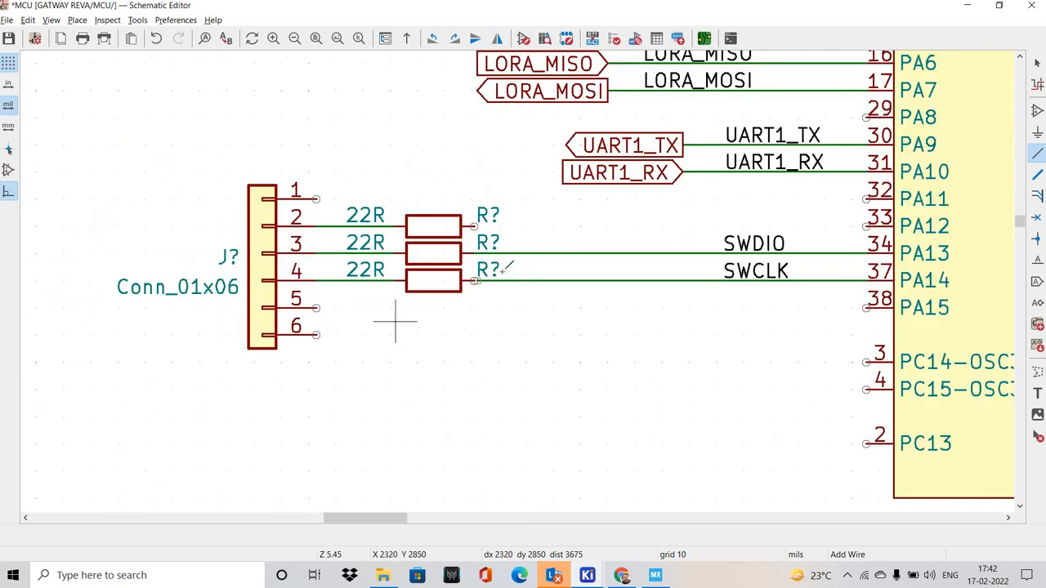
pyautogui.scroll(5, 474, 280)
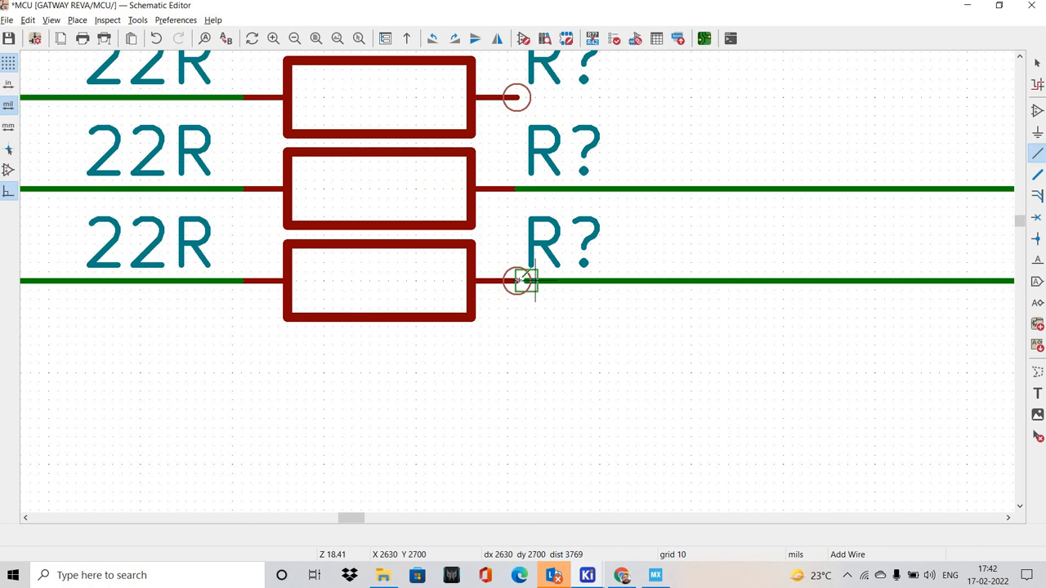
pyautogui.press('Escape')
# Duplicate the reset switch's GND symbol with its wire onto connector pin 6 and wire pin 5 to it
pyautogui.scroll(-7, 523, 286)
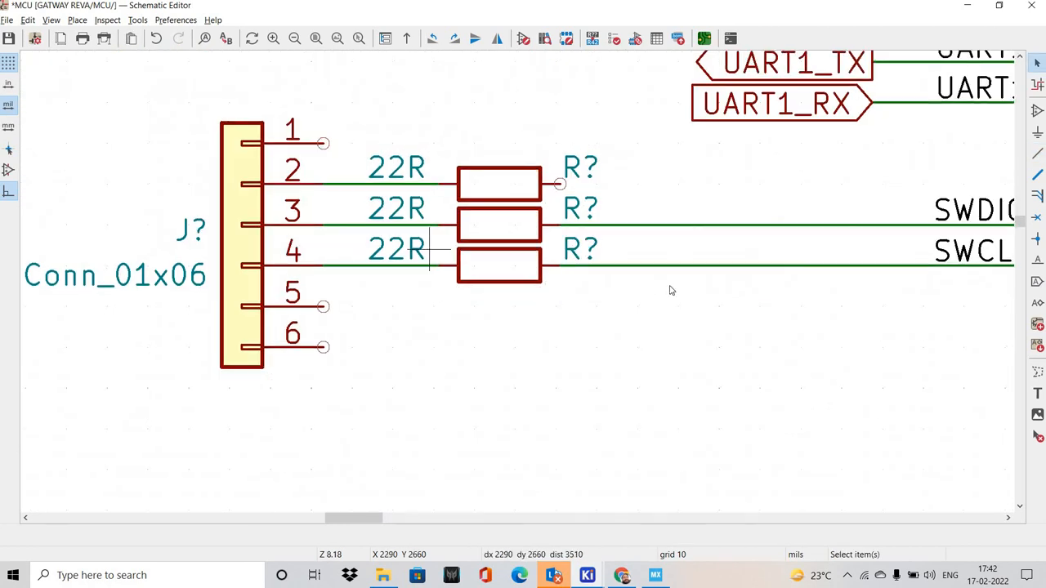
pyautogui.moveTo(487, 502); pyautogui.dragTo(280, 286, button='middle')
pyautogui.scroll(3, 382, 369)
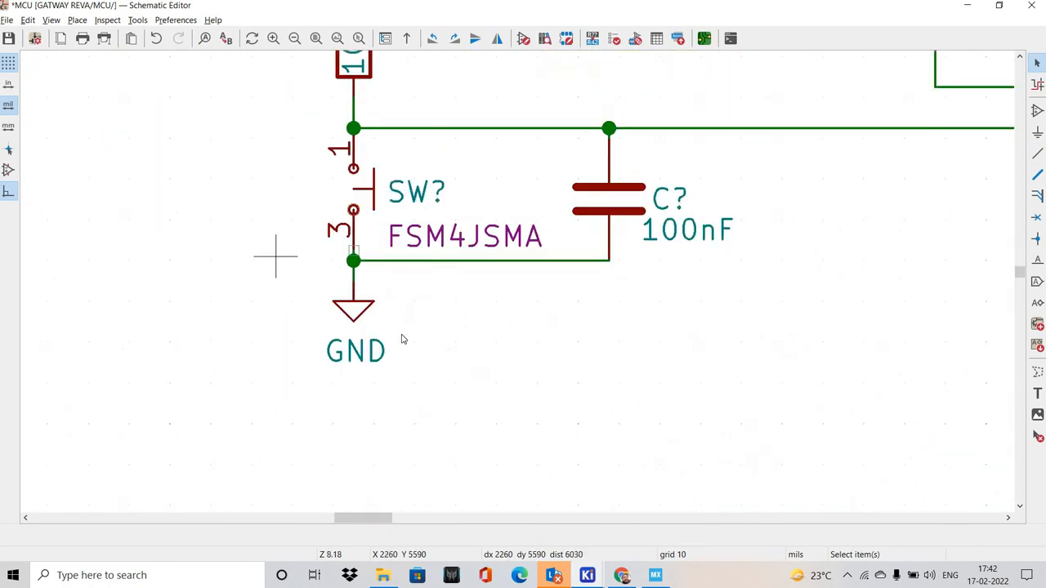
pyautogui.moveTo(275, 255); pyautogui.dragTo(447, 366)
pyautogui.hotkey('ctrl', 'd')
pyautogui.scroll(2, 349, 204)
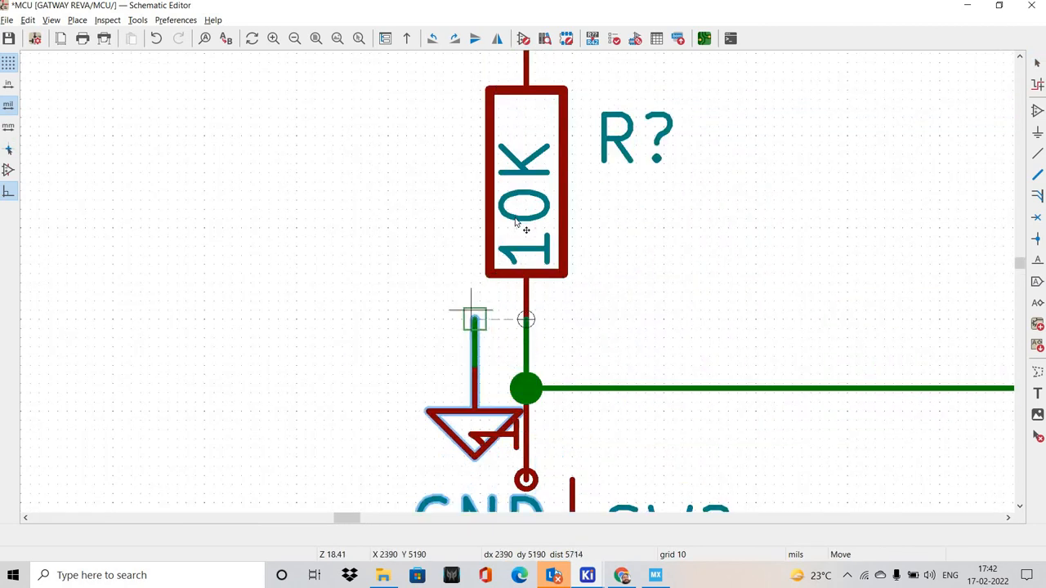
pyautogui.scroll(-4, 469, 310)
pyautogui.keyDown('shift'); pyautogui.scroll(8, 481, 353); pyautogui.keyUp('shift')
pyautogui.scroll(5, 487, 251)
pyautogui.keyDown('shift'); pyautogui.scroll(-6, 229, 361); pyautogui.keyUp('shift')
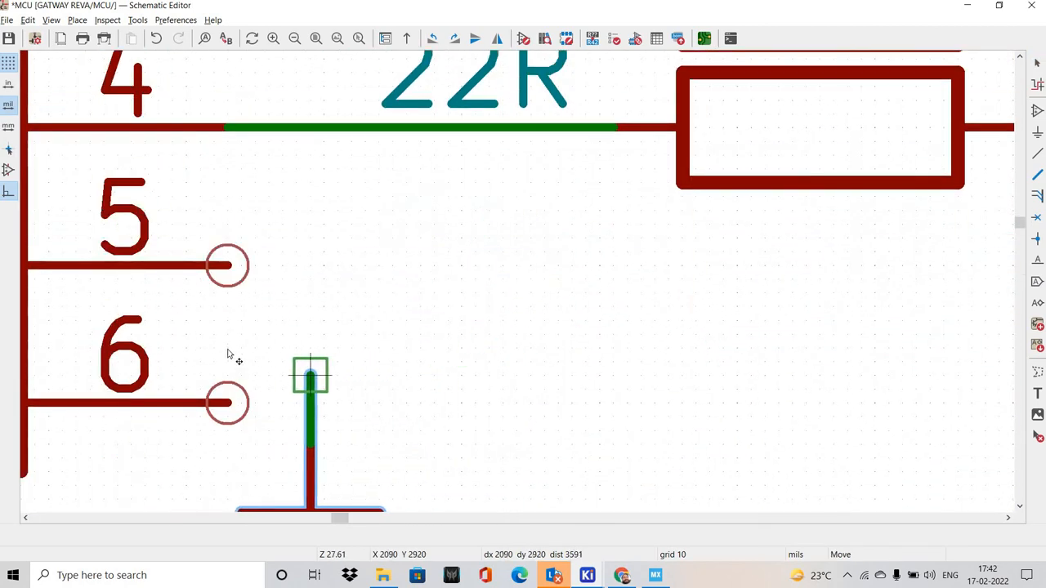
pyautogui.click(228, 348)
pyautogui.press('w')
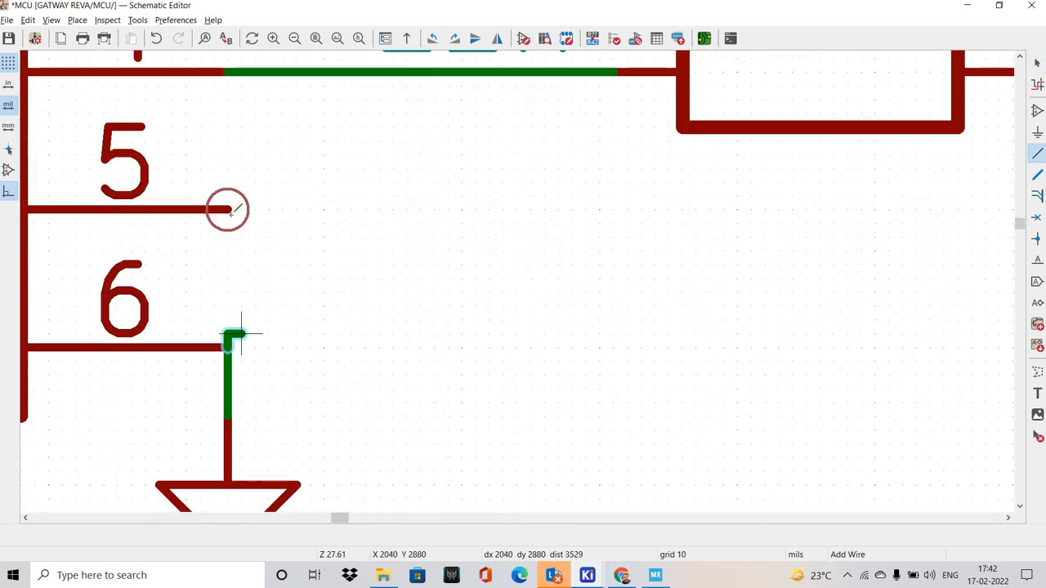
pyautogui.click(227, 210)
# Duplicate the VDD symbol above the reset circuit's 10K resistor and connect the copy to connector pin 1
pyautogui.scroll(-5, 271, 236)
pyautogui.keyDown('shift'); pyautogui.scroll(-6, 768, 337); pyautogui.keyUp('shift')
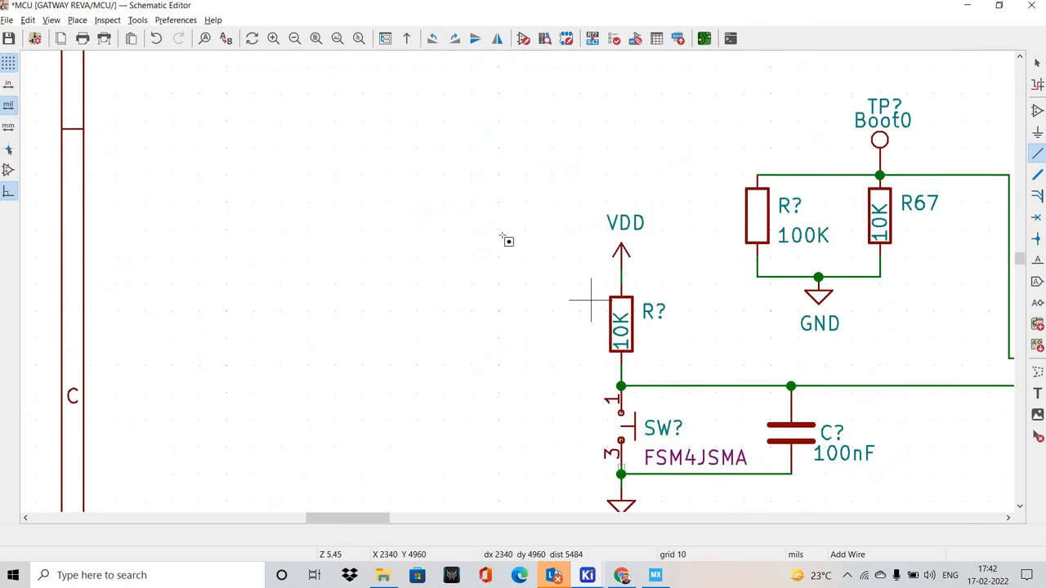
pyautogui.moveTo(593, 299); pyautogui.dragTo(486, 293, button='middle')
pyautogui.moveTo(389, 193); pyautogui.dragTo(578, 288)
pyautogui.hotkey('ctrl', 'd')
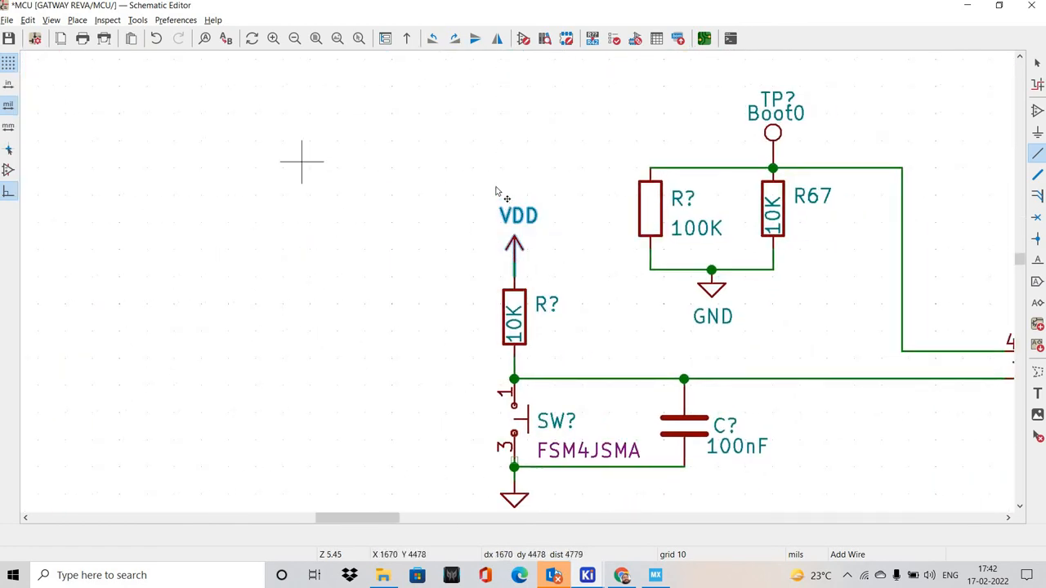
pyautogui.scroll(-5, 539, 320)
pyautogui.scroll(5, 508, 310)
pyautogui.keyDown('shift'); pyautogui.scroll(-2, 476, 289); pyautogui.keyUp('shift')
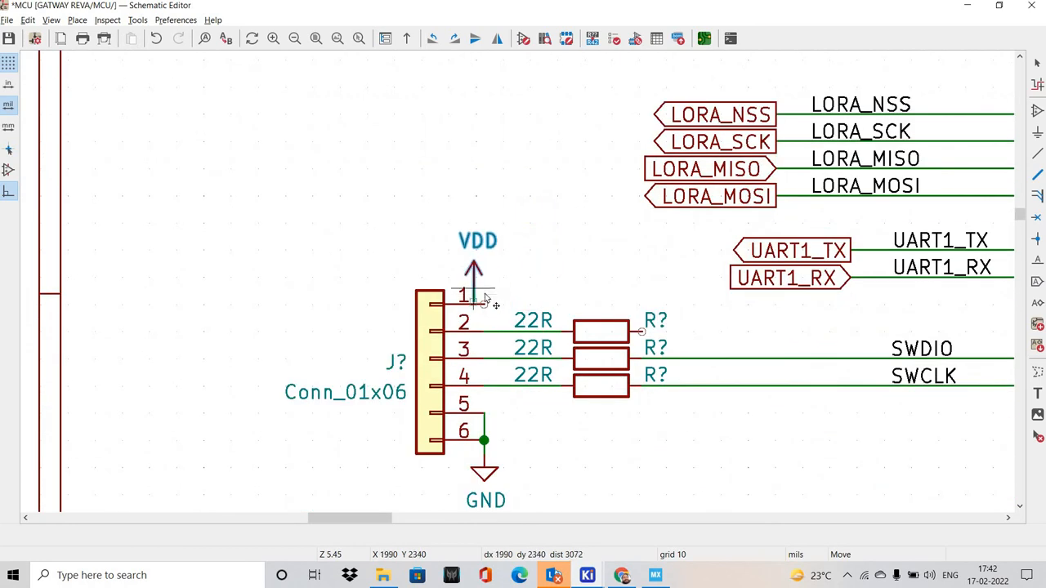
pyautogui.click(485, 292)
pyautogui.press('w')
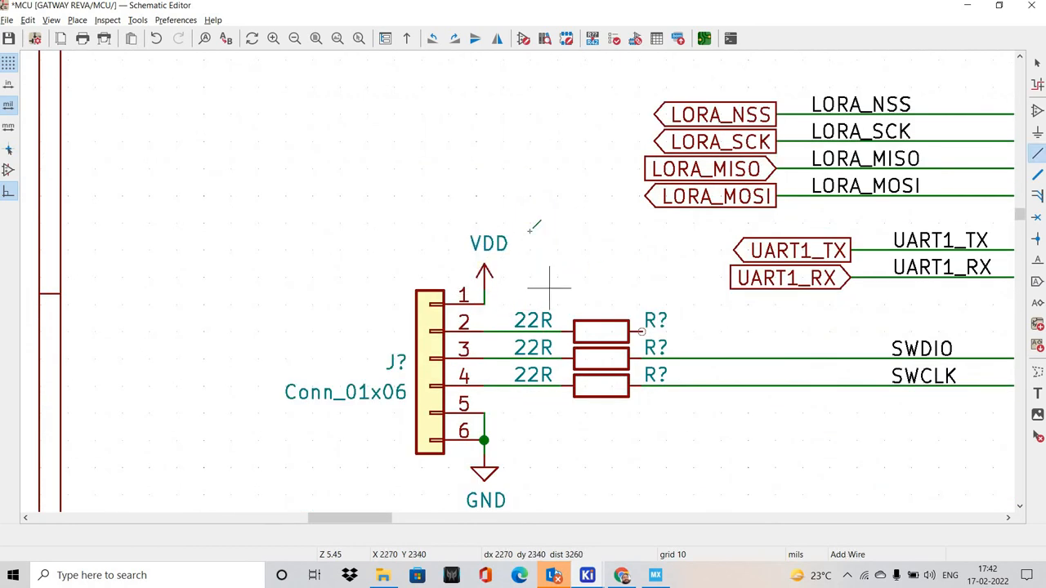
pyautogui.moveTo(593, 262); pyautogui.dragTo(523, 254, button='middle')
pyautogui.press('Escape')
# Place a RESET net label on the wire running to the microcontroller's NRESET pin 7
pyautogui.scroll(-5, 415, 251)
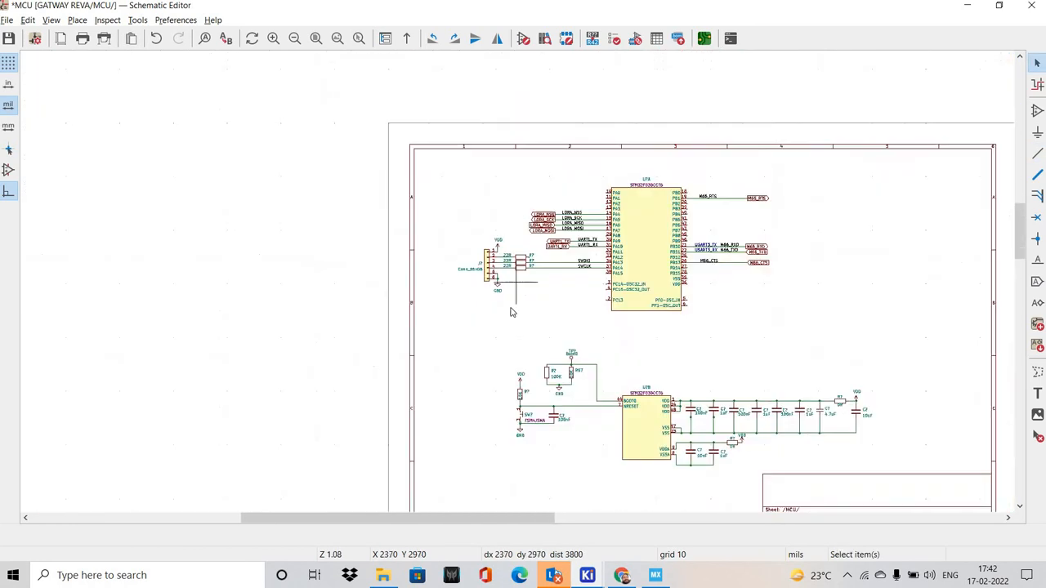
pyautogui.scroll(3, 406, 260)
pyautogui.scroll(2, 459, 332)
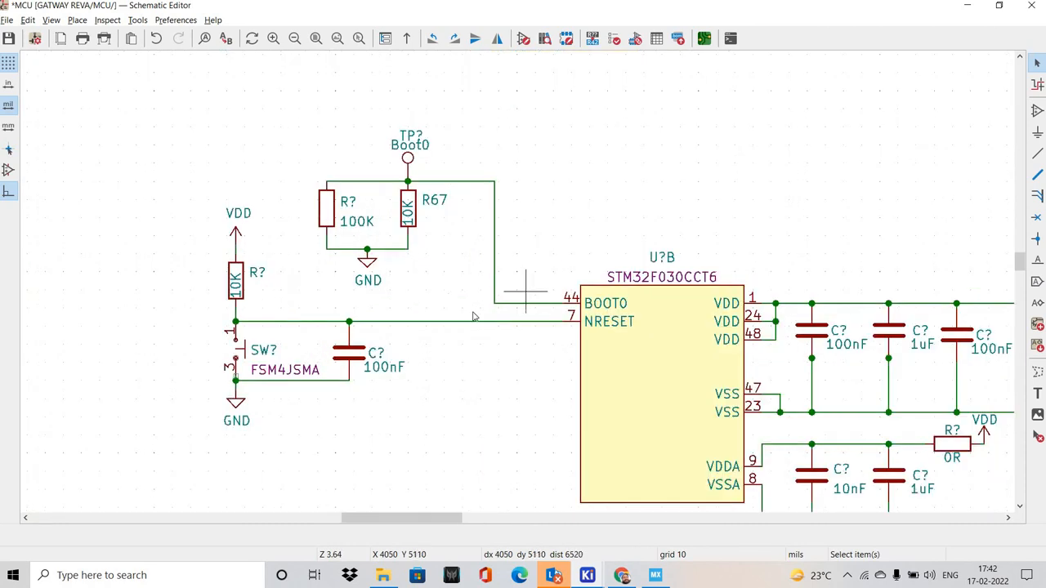
pyautogui.press('l')
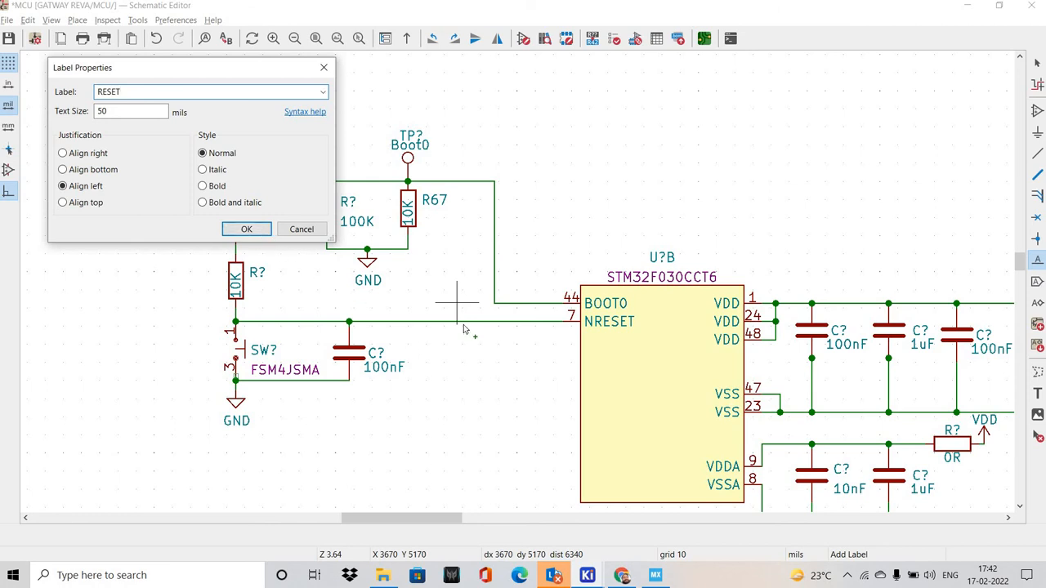
pyautogui.press('Return')
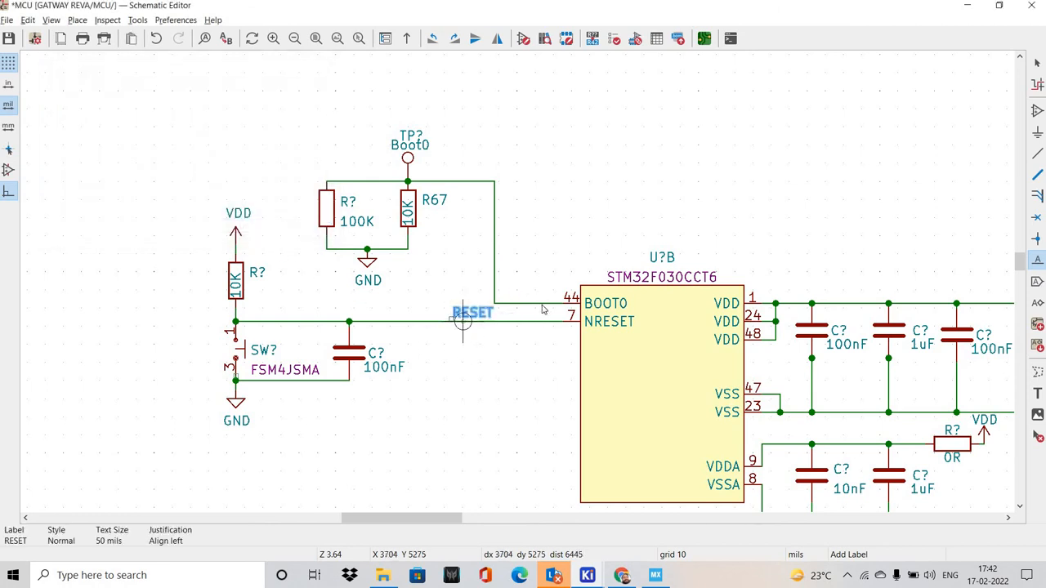
pyautogui.scroll(6, 462, 321)
pyautogui.click(476, 275)
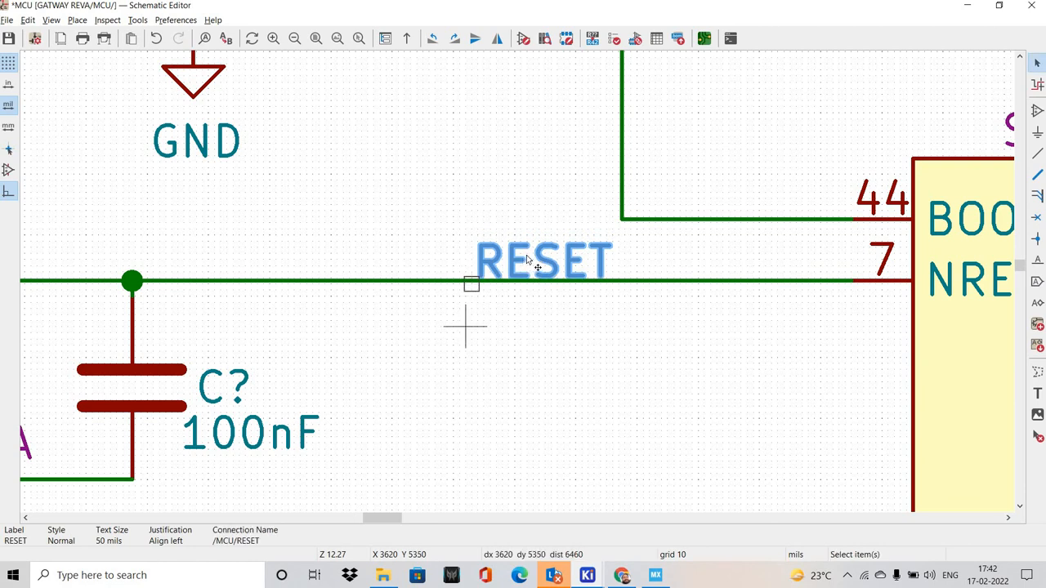
# Shift the RESET label along the NRESET wire to the 100nF capacitor's junction, then slightly beyond it
pyautogui.press('m')
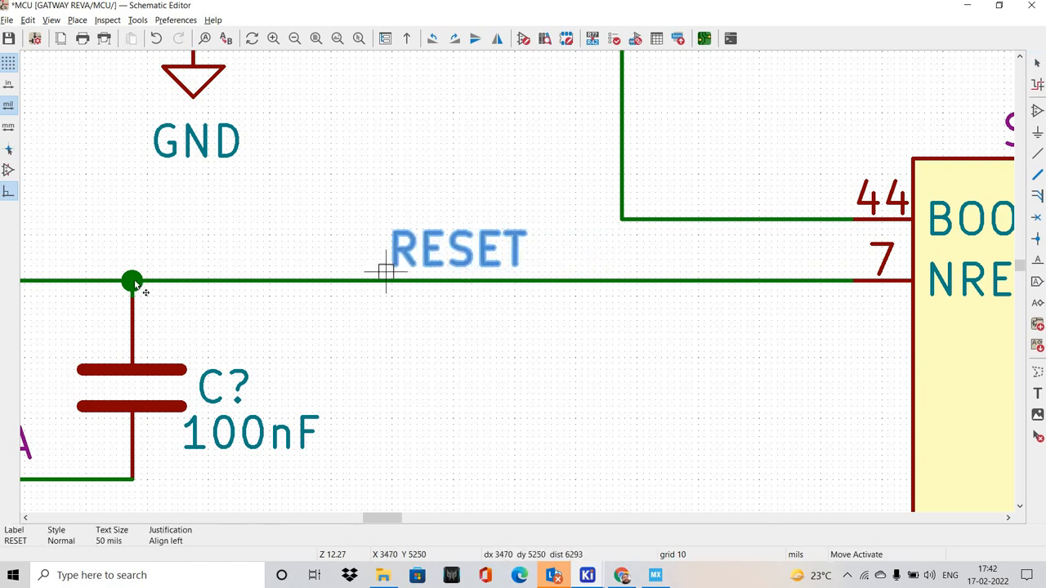
pyautogui.click(135, 283)
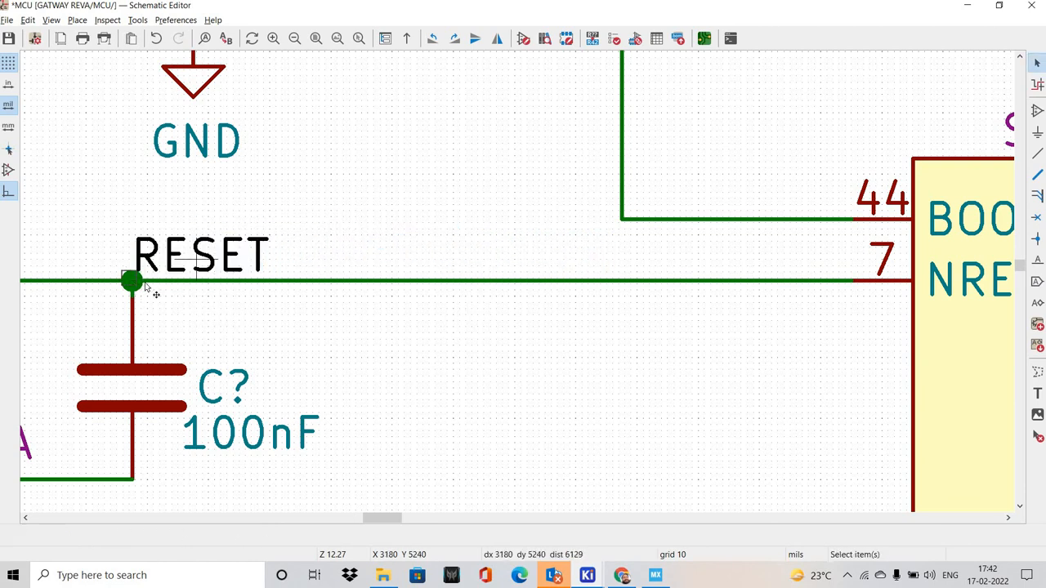
pyautogui.press('m')
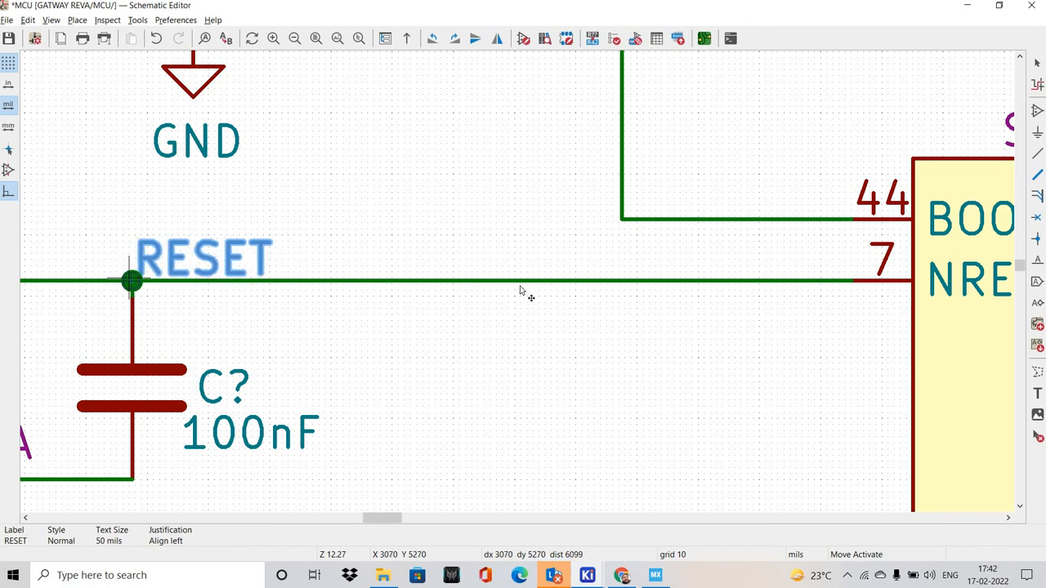
pyautogui.scroll(5, 519, 290)
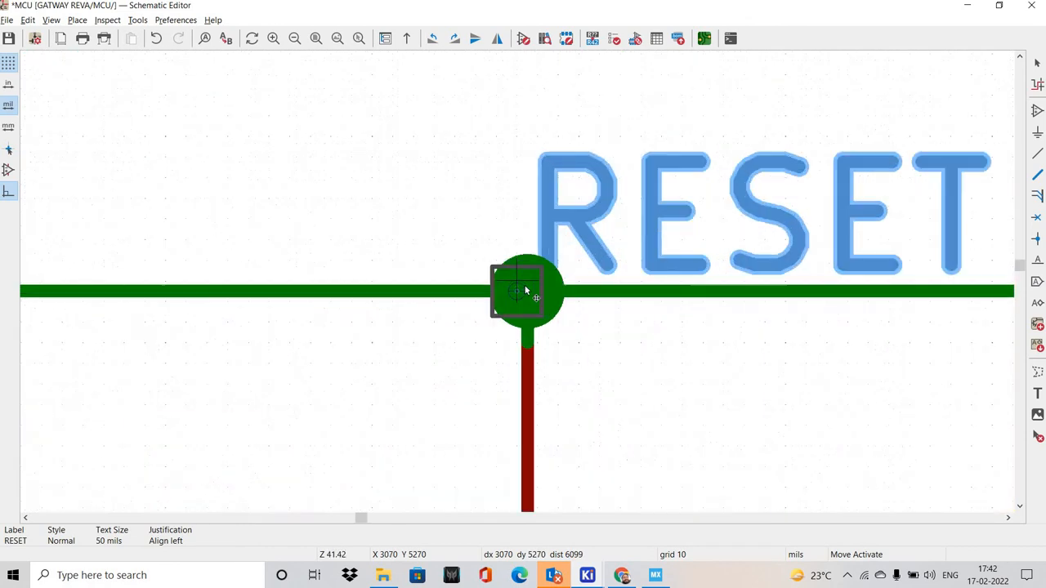
pyautogui.click(621, 329)
pyautogui.scroll(-7, 694, 286)
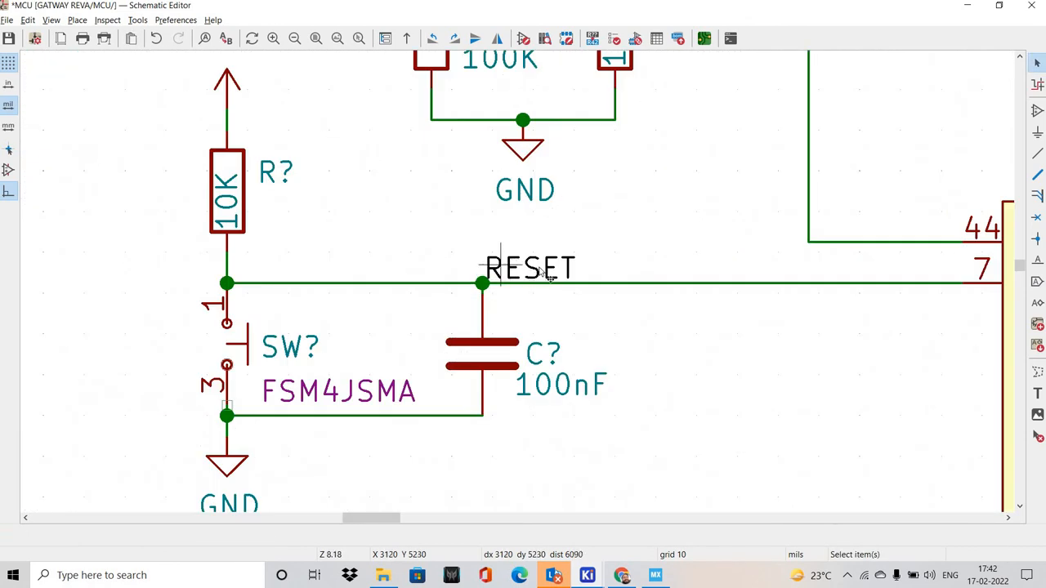
pyautogui.press('m')
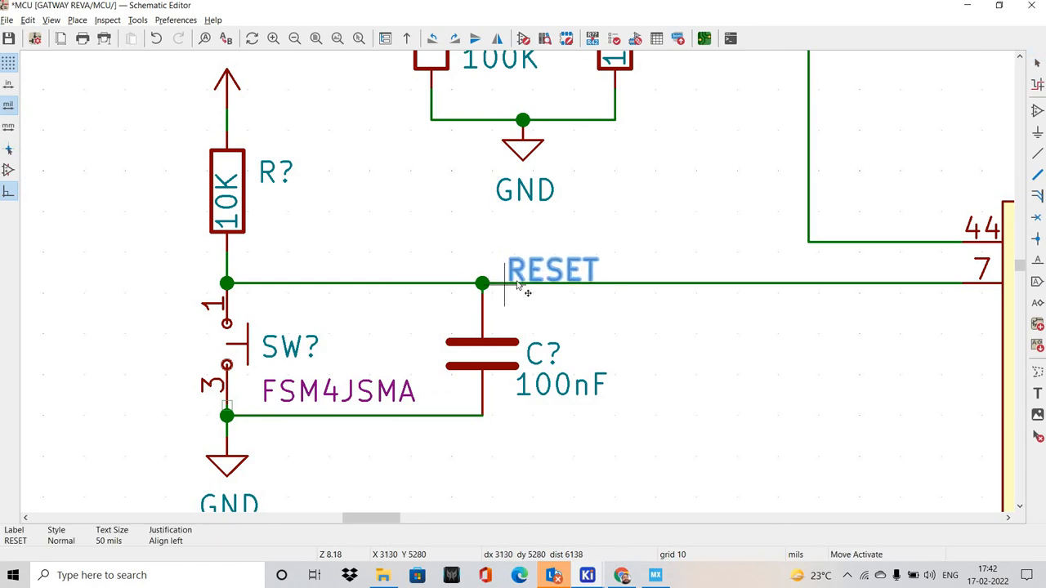
pyautogui.scroll(3, 517, 284)
pyautogui.click(517, 284)
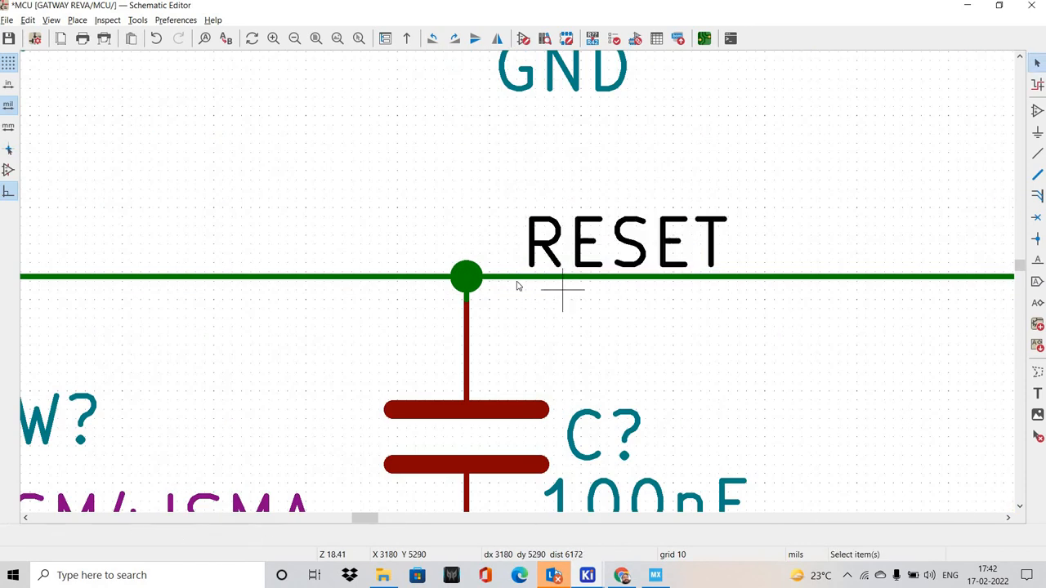
pyautogui.scroll(-3, 527, 291)
# Undo the RESET label moves and delete the label from the NRESET wire
pyautogui.hotkey('ctrl', 'z')
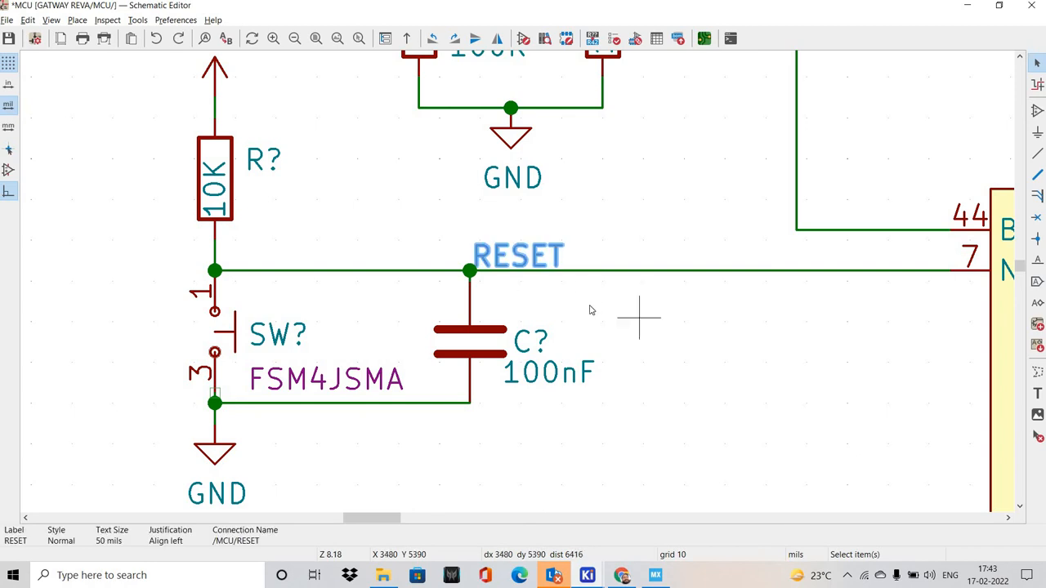
pyautogui.hotkey('ctrl', 'z')
pyautogui.hotkey('ctrl', 'z')
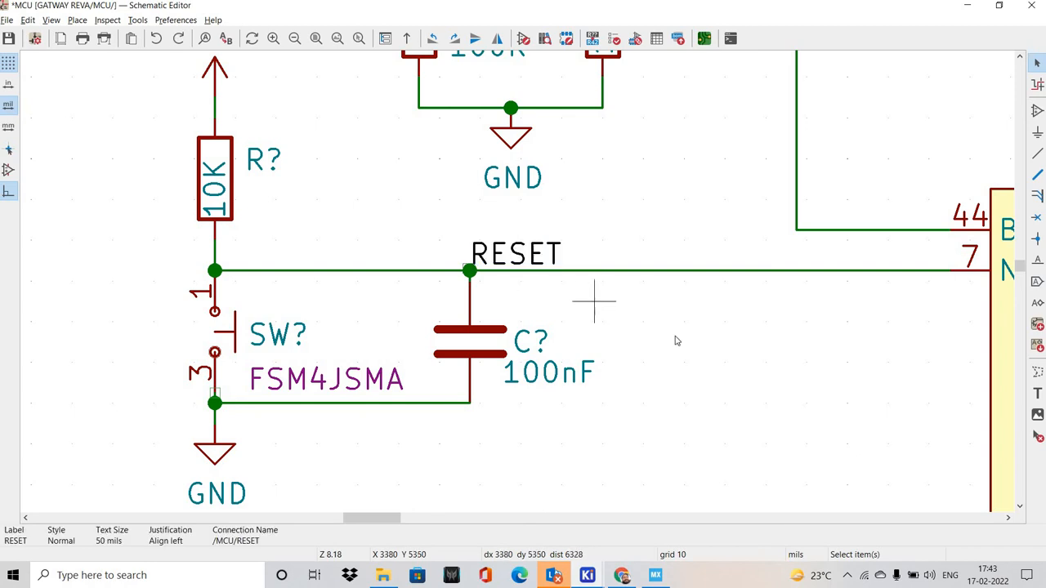
pyautogui.click(739, 255)
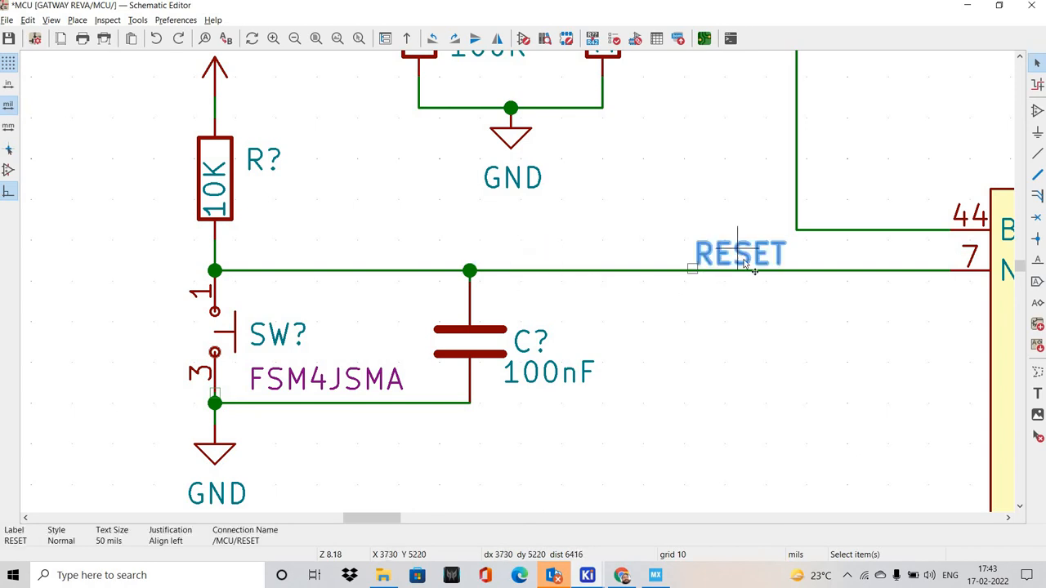
pyautogui.press('Delete')
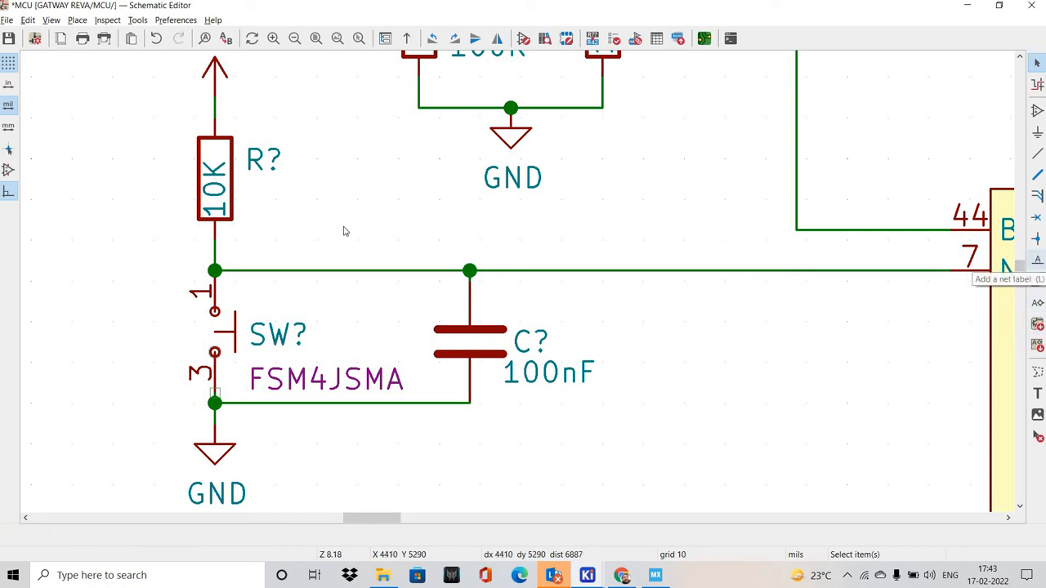
# Place a new RESET net label on the NRESET wire just beside the junction of the 10K resistor and the switch
pyautogui.press('l')
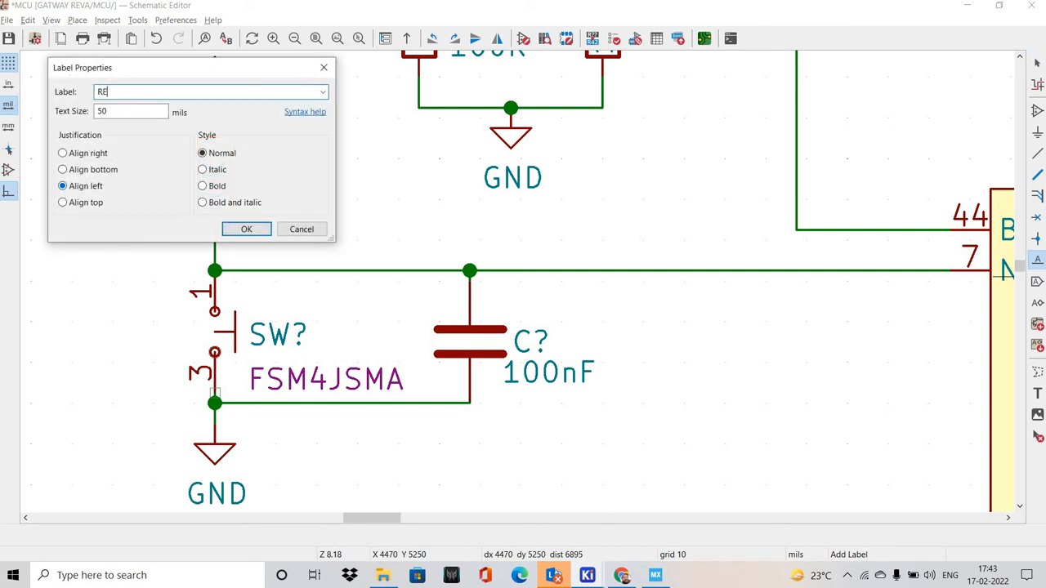
pyautogui.press('Return')
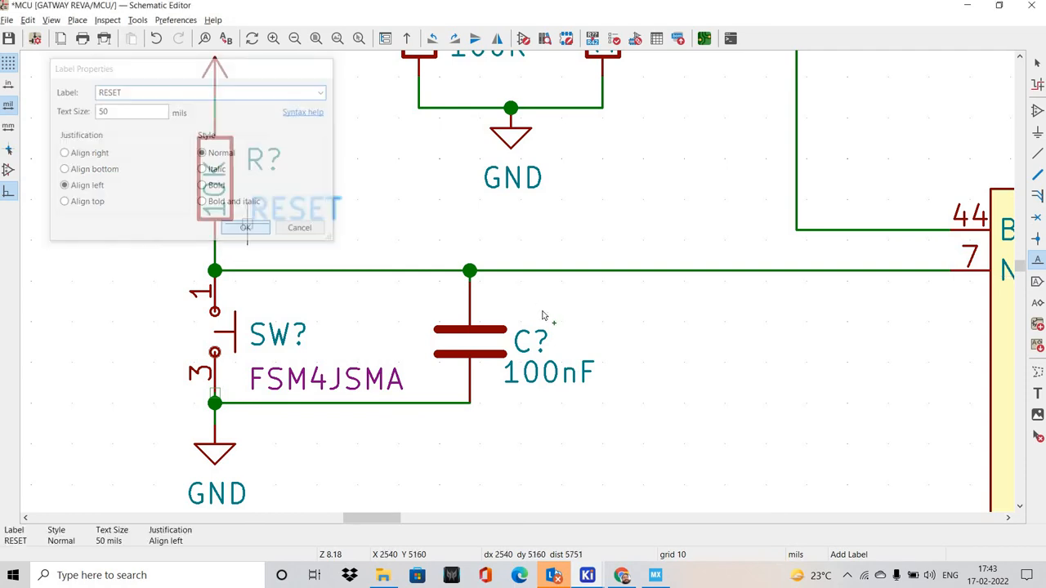
pyautogui.scroll(4, 413, 242)
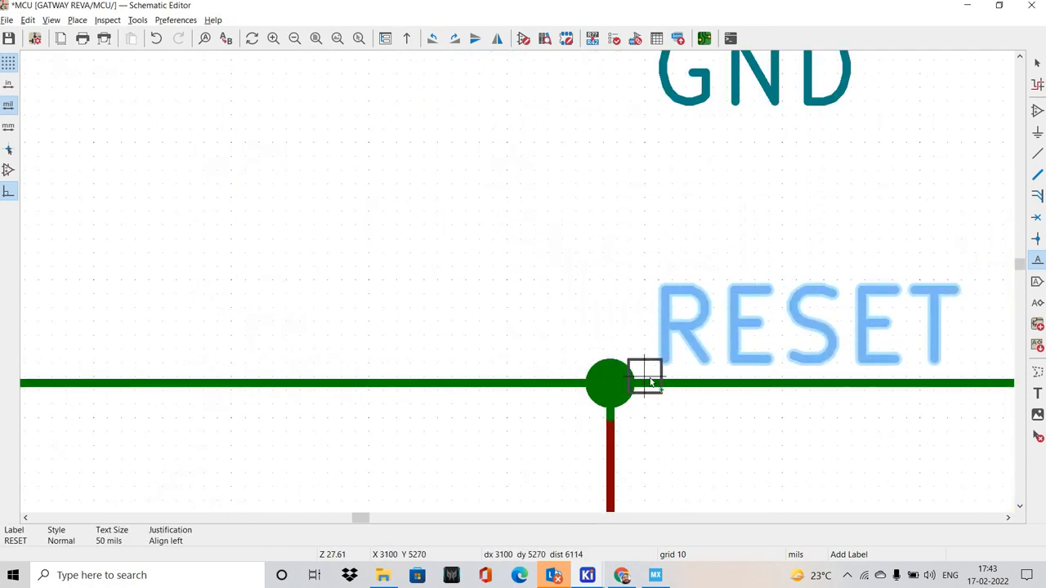
pyautogui.scroll(-7, 556, 311)
pyautogui.scroll(6, 537, 328)
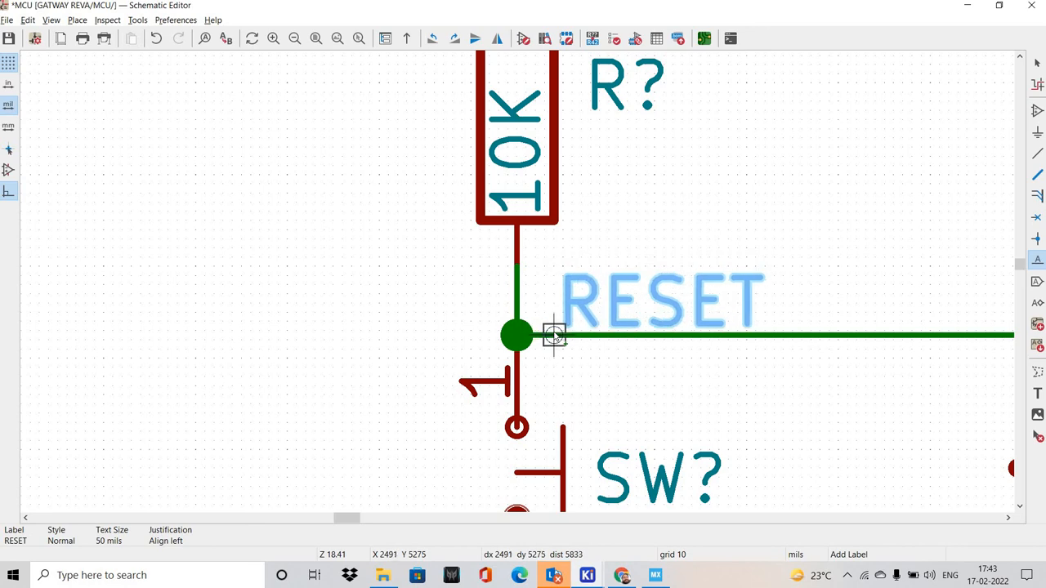
pyautogui.click(667, 339)
pyautogui.scroll(-5, 367, 270)
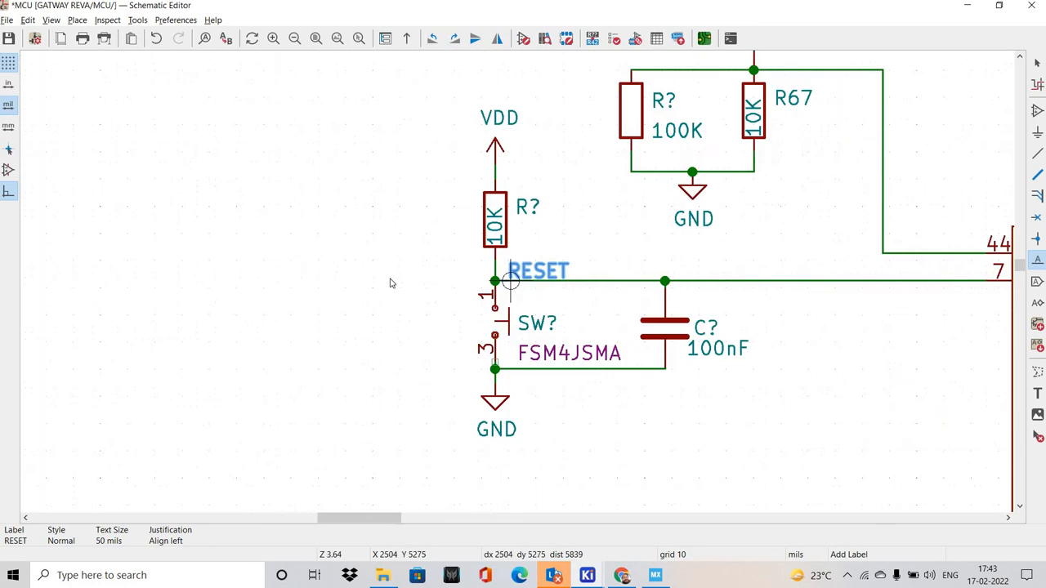
pyautogui.press('Escape')
# Duplicate the RESET label and place the copy in line with the free end of the connector pin 2 resistor
pyautogui.moveTo(419, 250); pyautogui.dragTo(241, 223, button='middle')
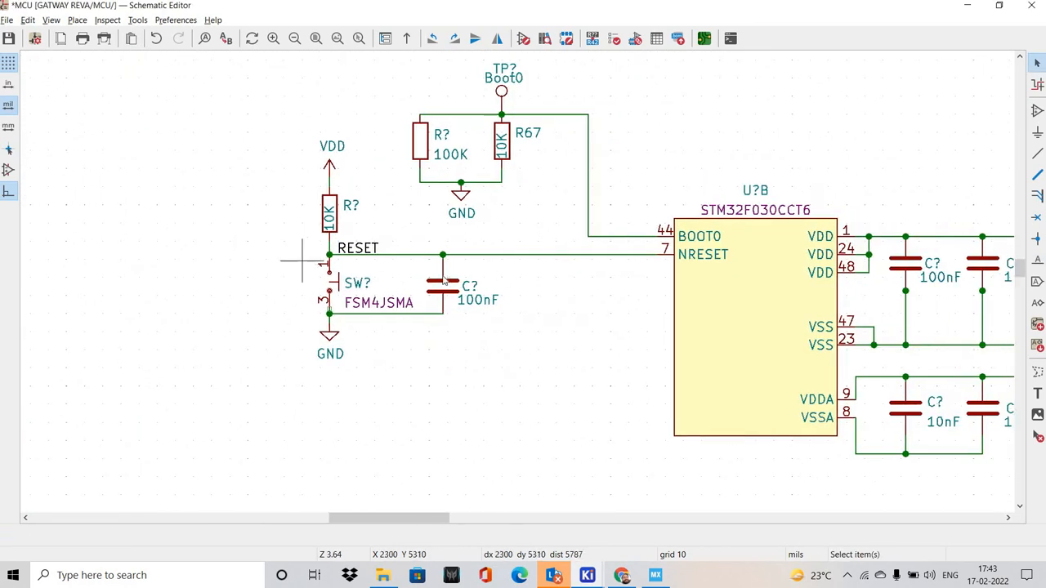
pyautogui.scroll(1, 301, 261)
pyautogui.moveTo(417, 232); pyautogui.dragTo(501, 273, button='middle')
pyautogui.click(465, 279)
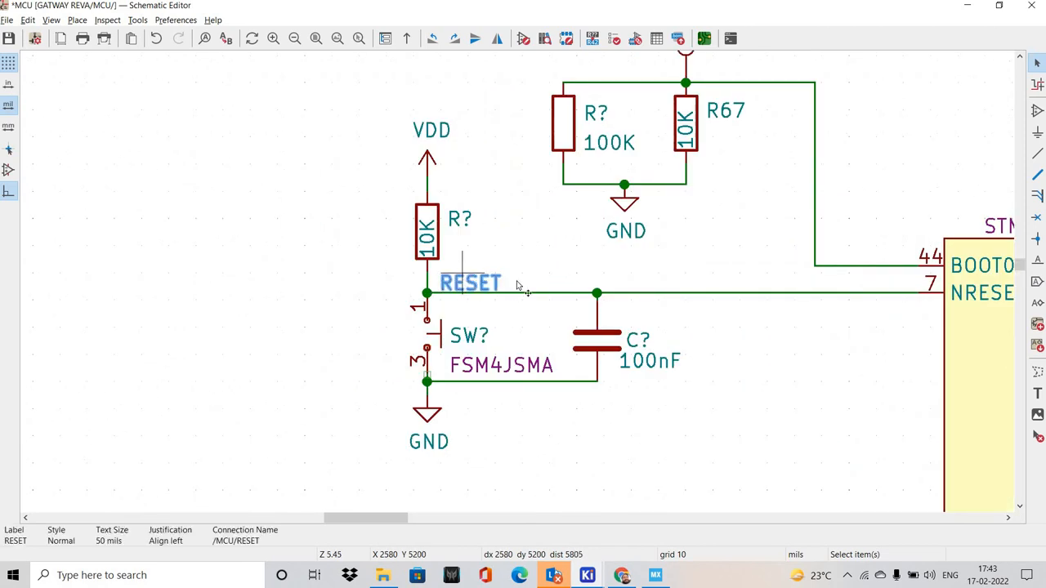
pyautogui.scroll(-3, 425, 257)
pyautogui.keyDown('shift'); pyautogui.scroll(3, 517, 281); pyautogui.keyUp('shift')
pyautogui.scroll(2, 572, 260)
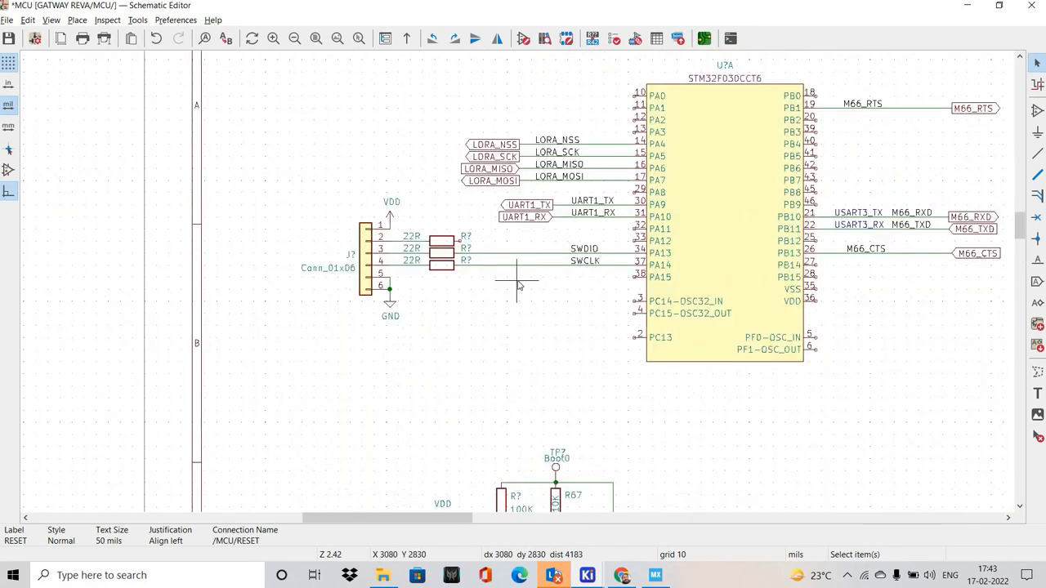
pyautogui.scroll(3, 384, 303)
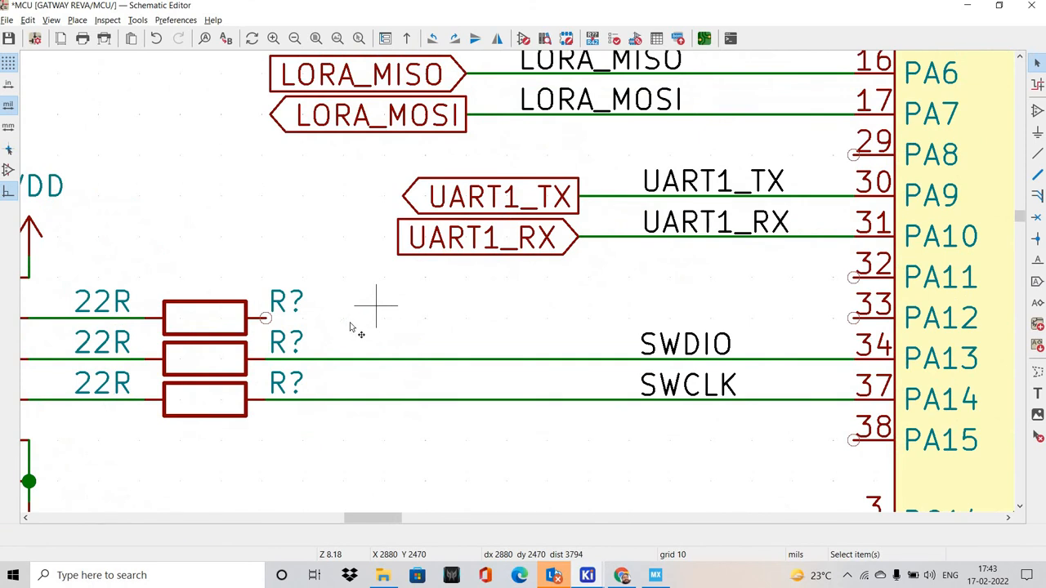
pyautogui.press('m')
pyautogui.scroll(3, 527, 274)
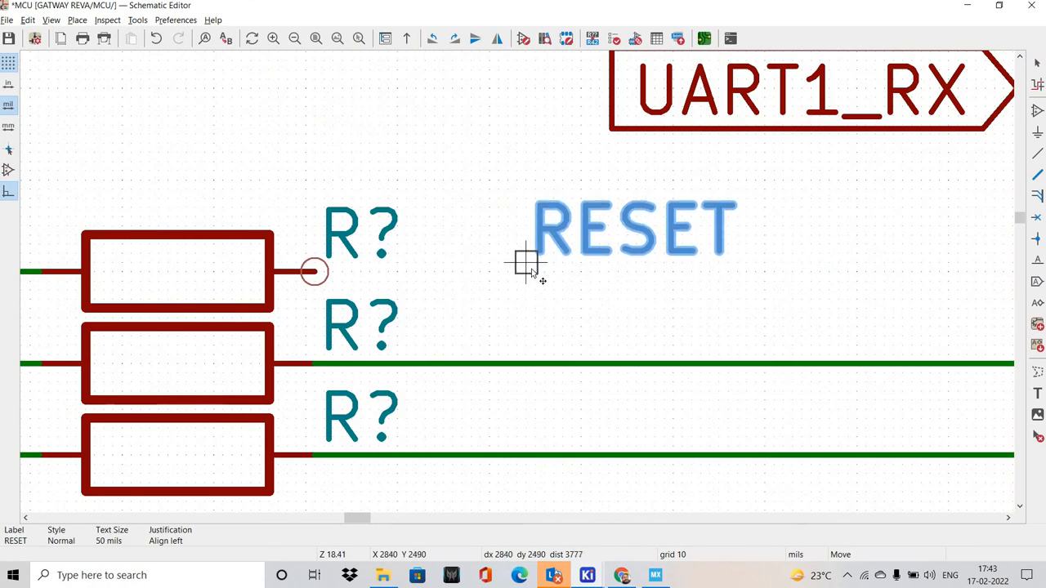
pyautogui.click(536, 272)
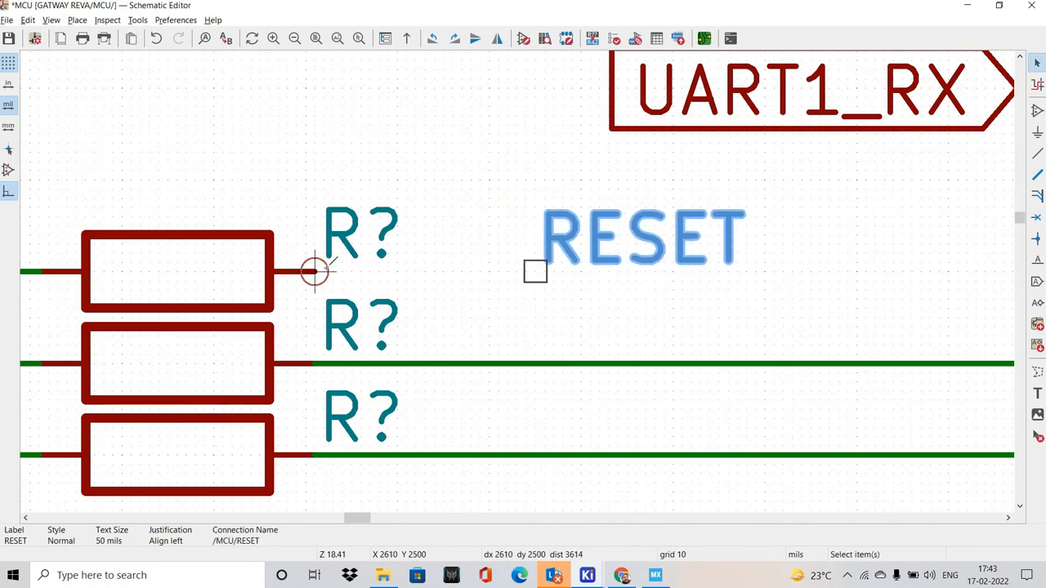
# Wire the pin 2 resistor to the RESET label and extend the wire to the end of the label's text
pyautogui.press('w')
pyautogui.scroll(-10, 535, 272)
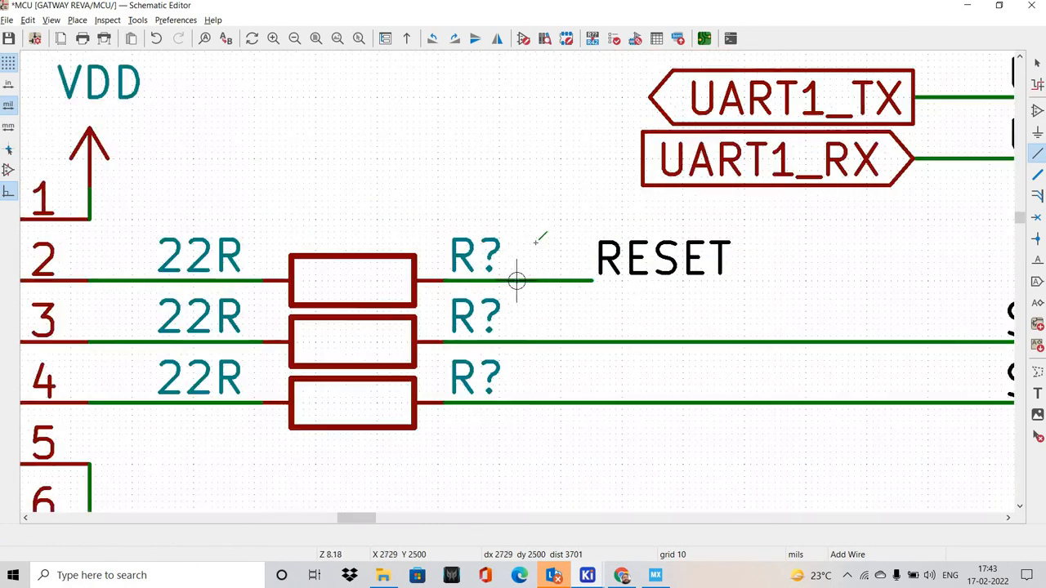
pyautogui.scroll(5, 504, 271)
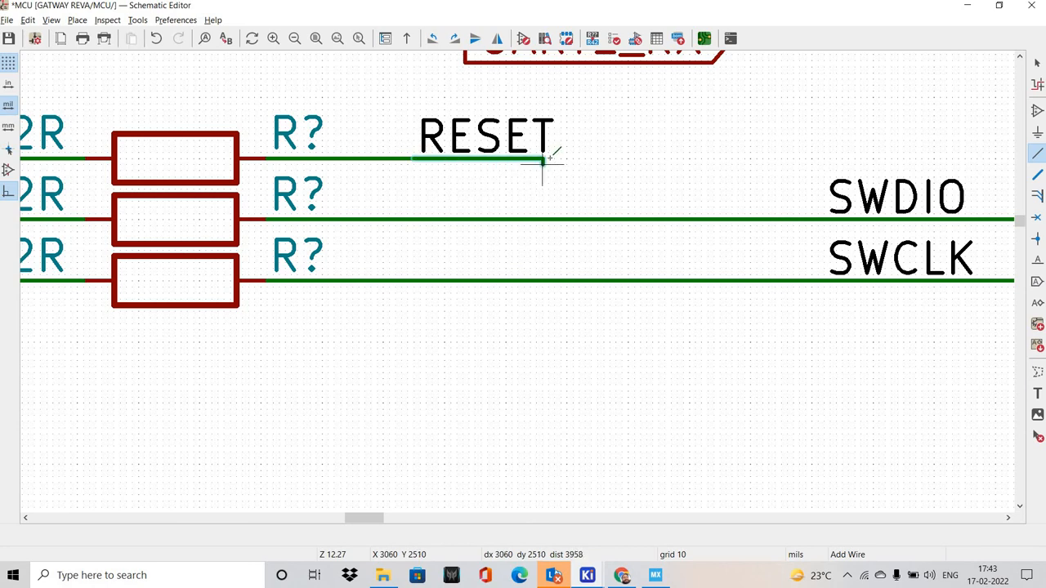
pyautogui.doubleClick(549, 158)
pyautogui.scroll(-3, 520, 164)
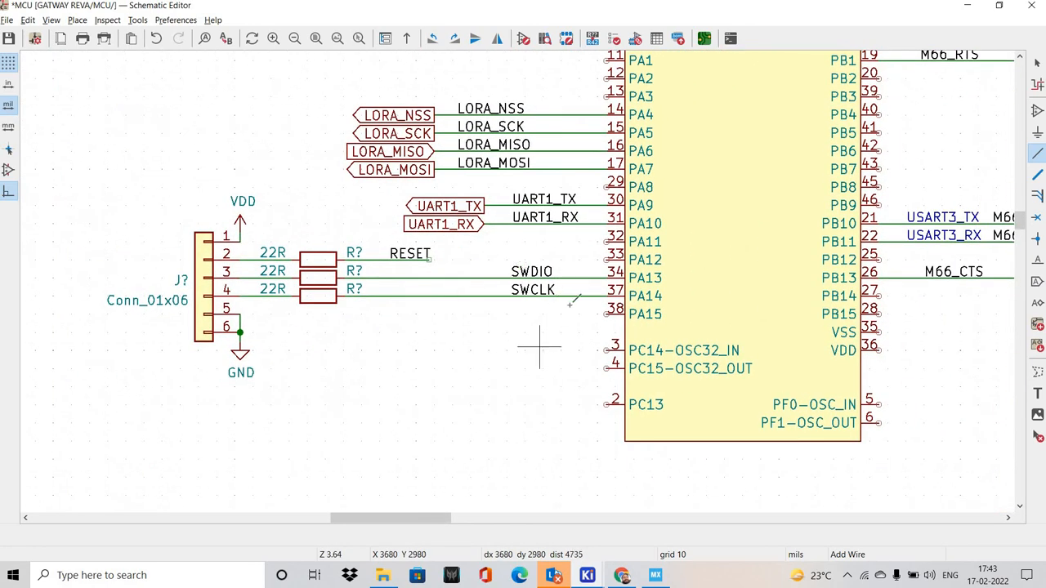
pyautogui.scroll(1, 459, 265)
pyautogui.press('Escape')
# Duplicate the UART1_RX global label, mirror the copy and attach it to the free end of the RESET wire
pyautogui.click(522, 235)
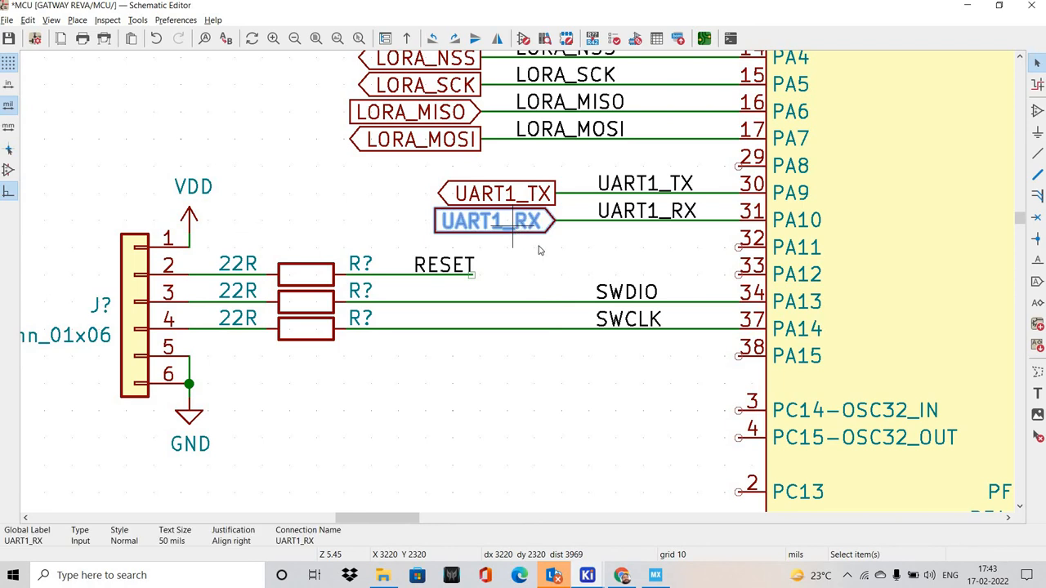
pyautogui.press('m')
pyautogui.scroll(2, 523, 282)
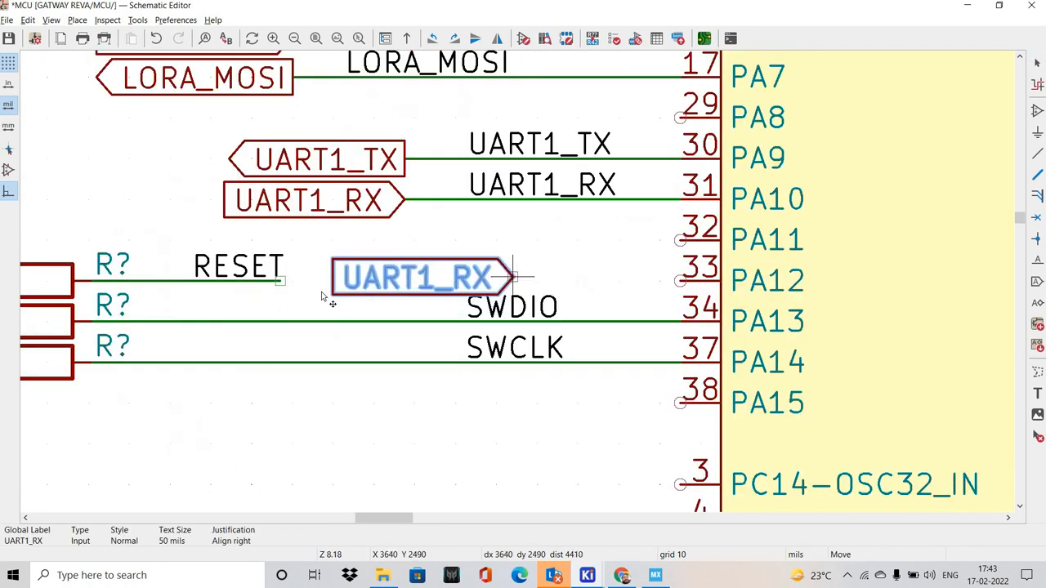
pyautogui.click(281, 284)
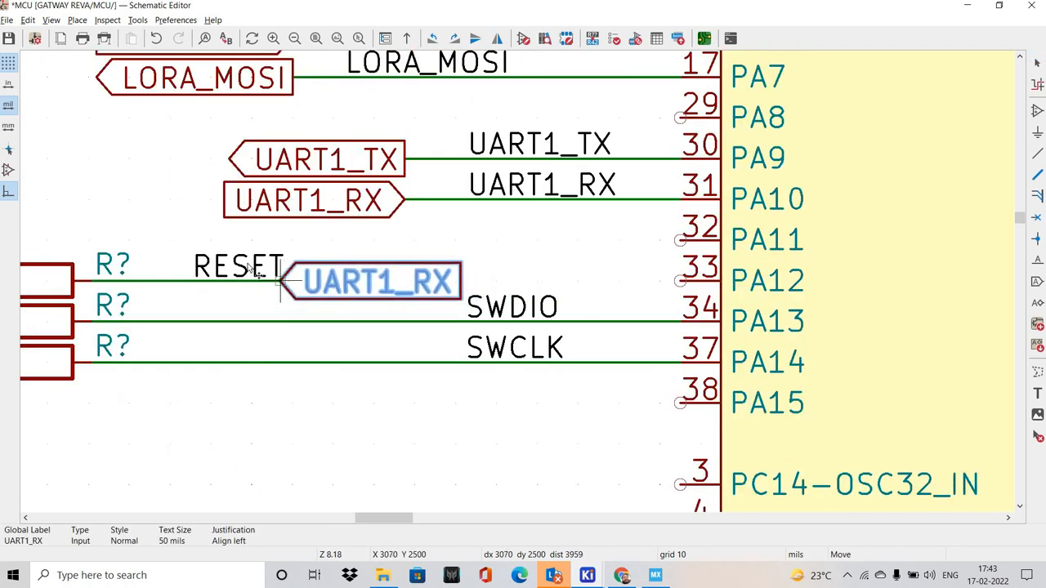
# Rename the duplicated UART1_RX global label at the end of the connector's pin 2 wire to RESET
pyautogui.doubleClick(249, 268)
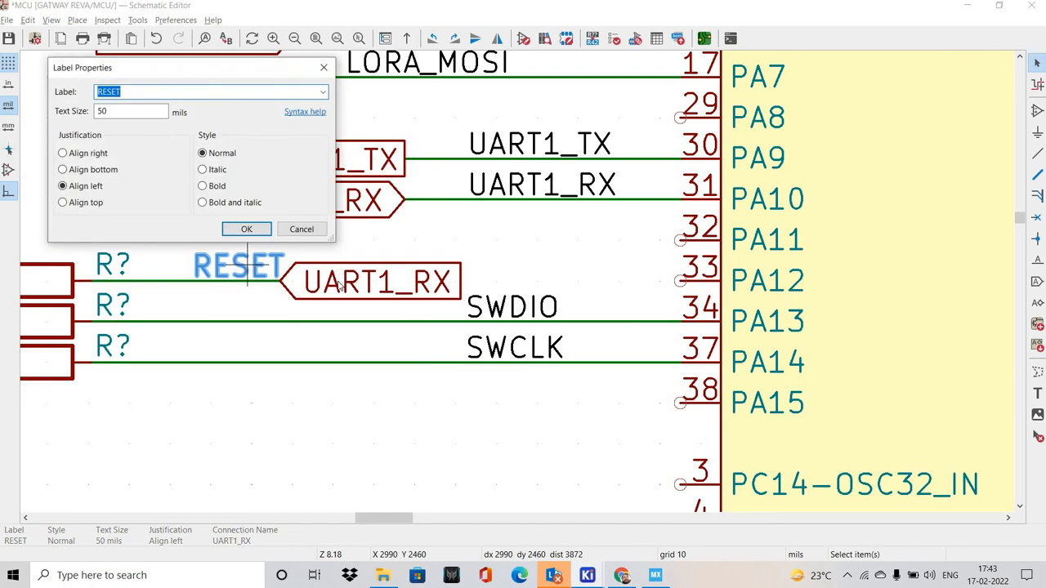
pyautogui.click(303, 230)
pyautogui.doubleClick(337, 282)
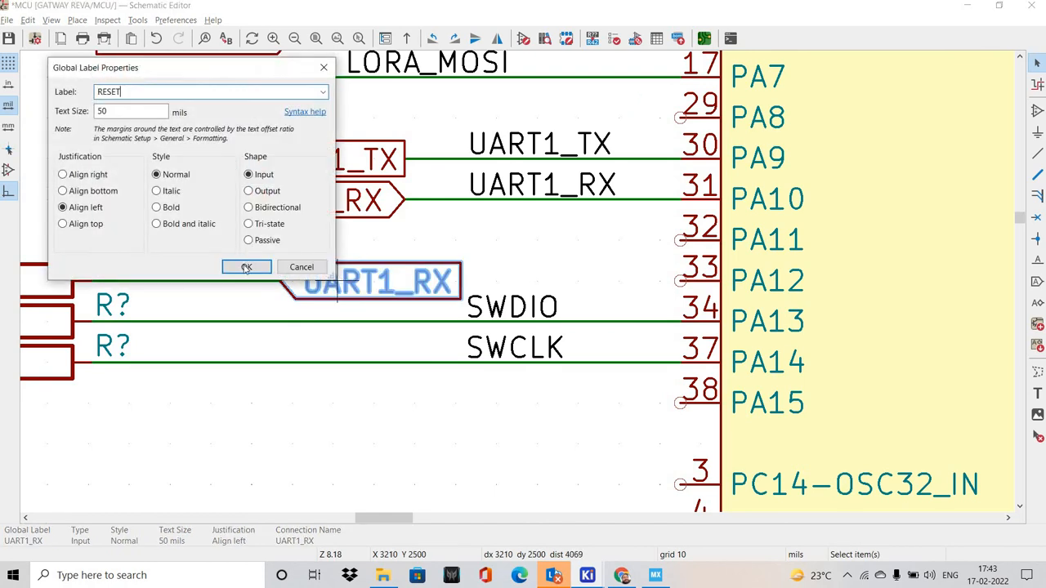
pyautogui.click(246, 268)
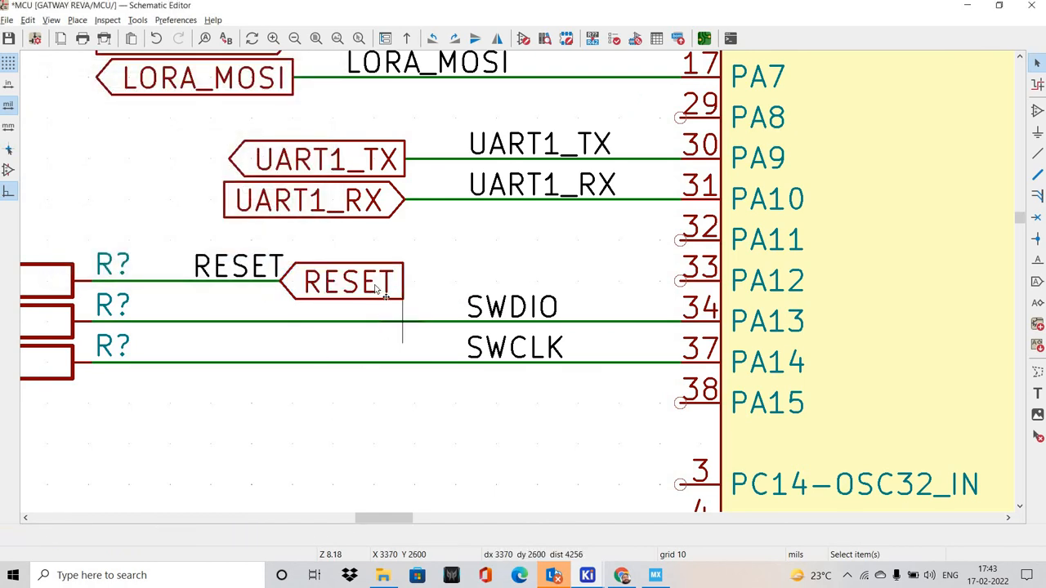
# Copy the RESET net label together with the RESET global label and place the copies just above the NRESET wire, beside the 100nF capacitor
pyautogui.click(379, 283)
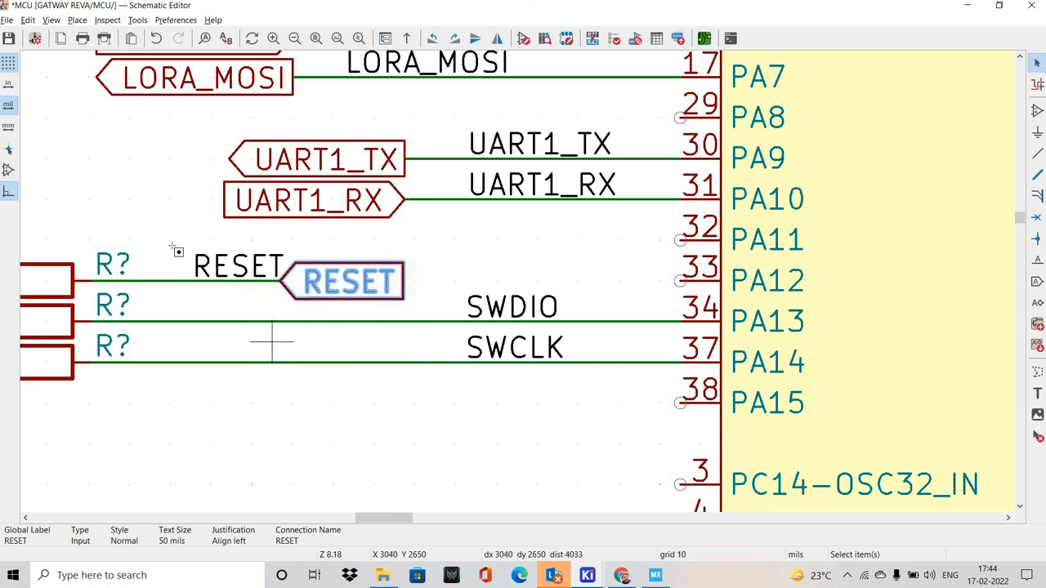
pyautogui.moveTo(166, 241); pyautogui.dragTo(423, 315)
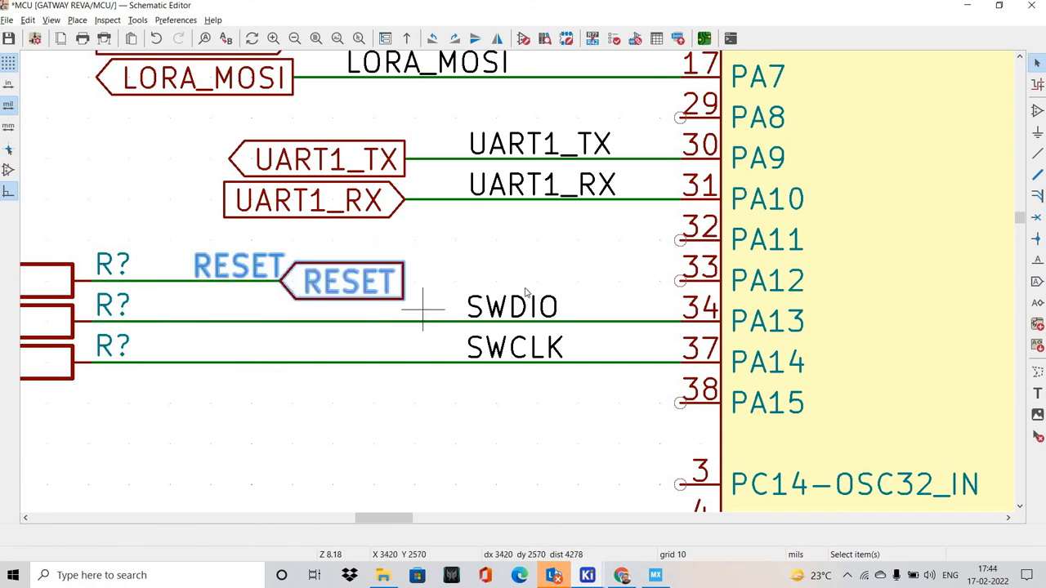
pyautogui.scroll(-5, 527, 293)
pyautogui.scroll(3, 434, 317)
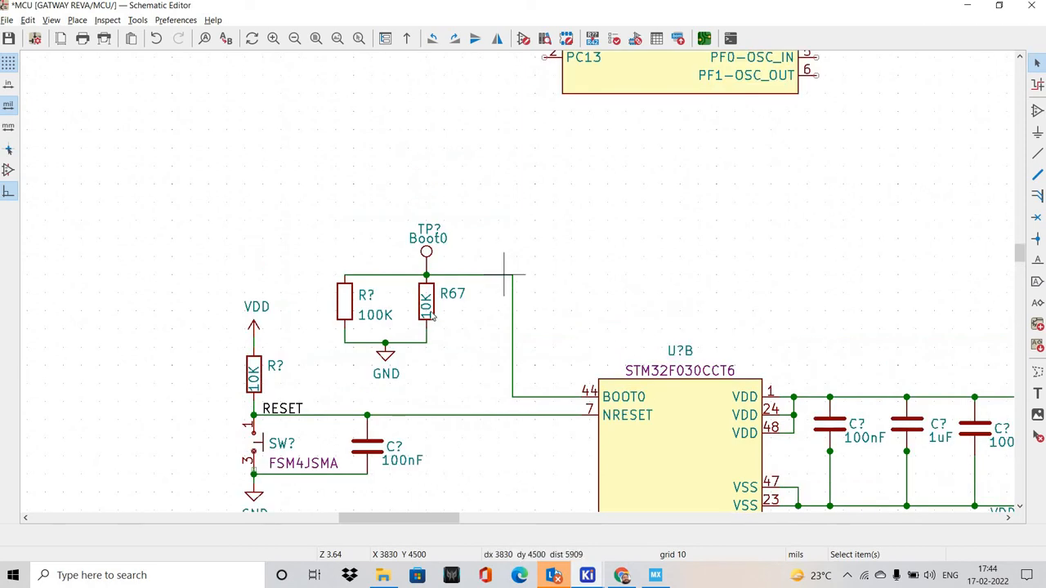
pyautogui.scroll(-2, 434, 317)
pyautogui.scroll(3, 533, 268)
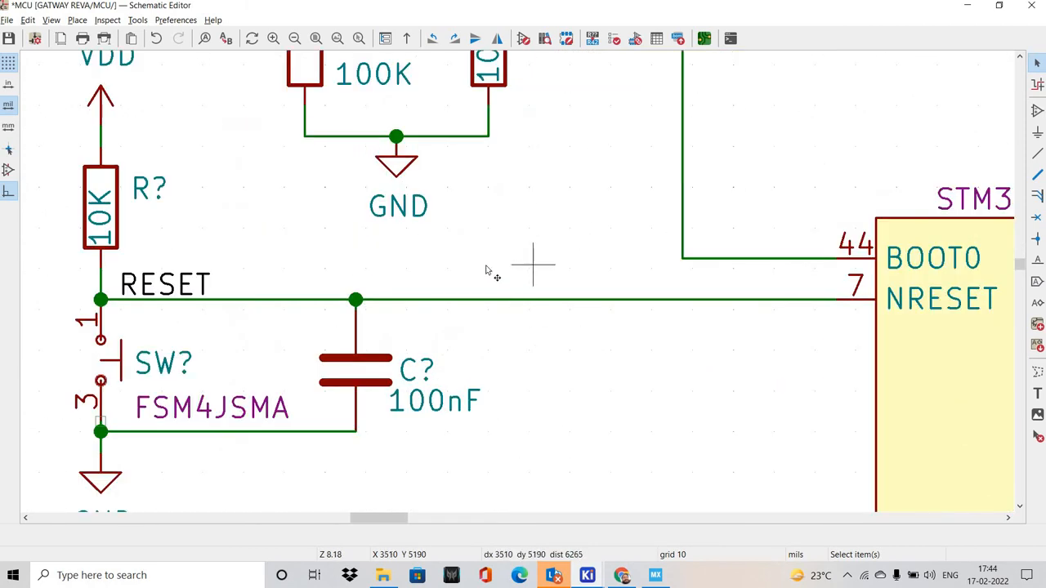
pyautogui.press('m')
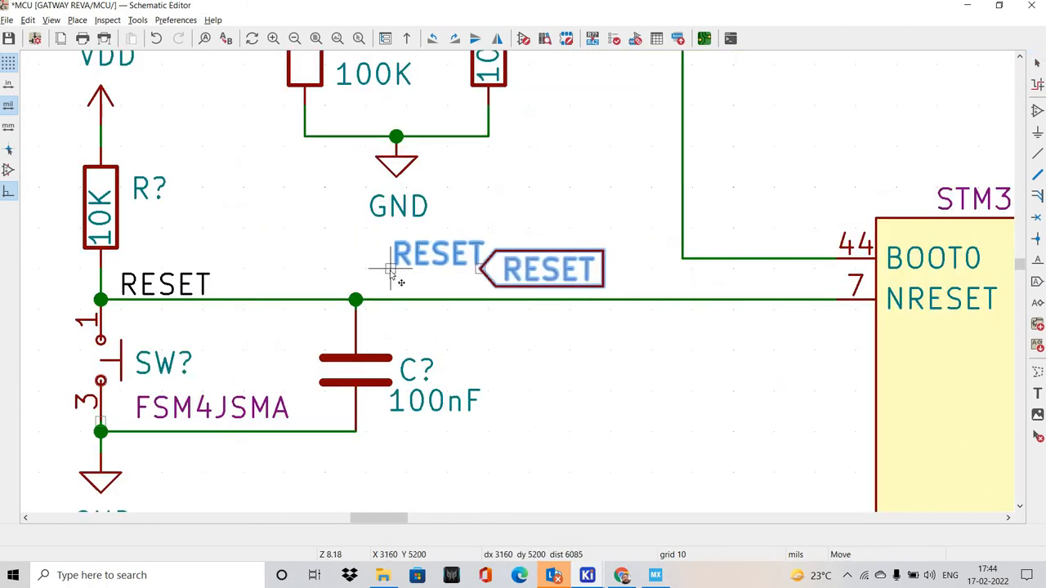
pyautogui.click(477, 275)
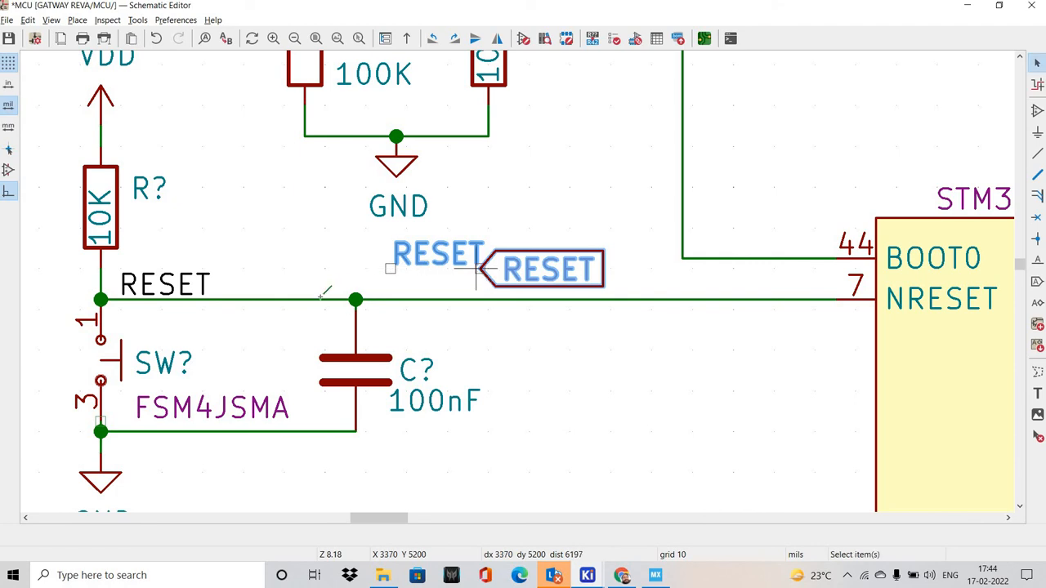
# Wire the copied RESET labels to the NRESET line at the 100nF capacitor junction and close the gap to the global label
pyautogui.press('w')
pyautogui.click(358, 303)
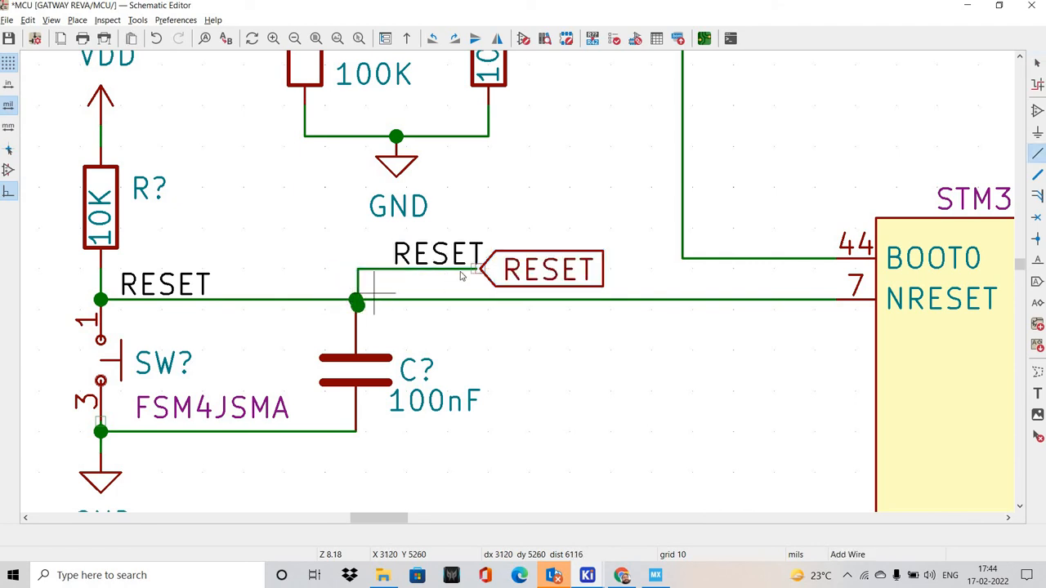
pyautogui.press('Escape')
pyautogui.scroll(3, 465, 278)
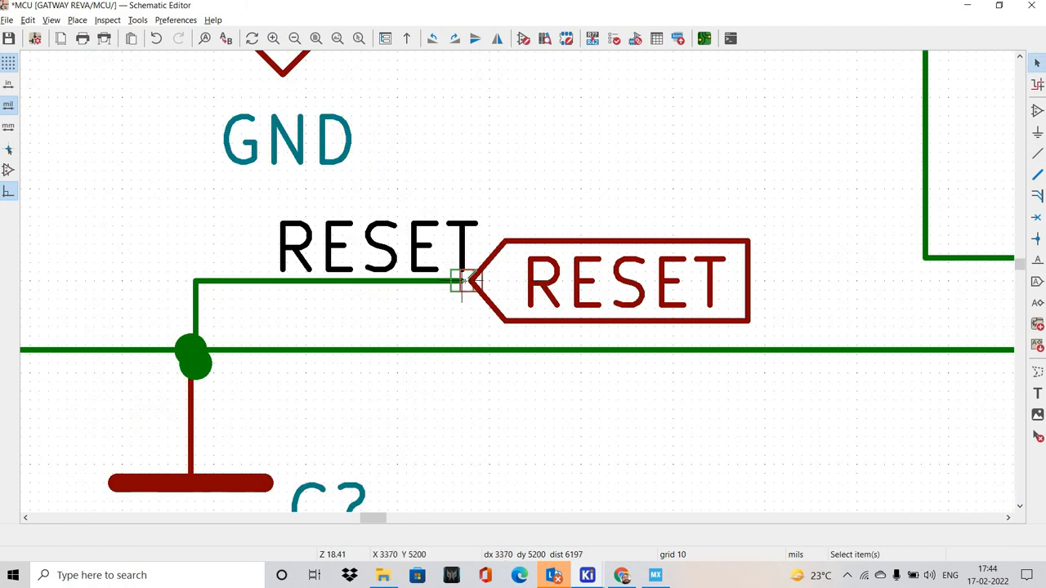
pyautogui.press('w')
pyautogui.press('Escape')
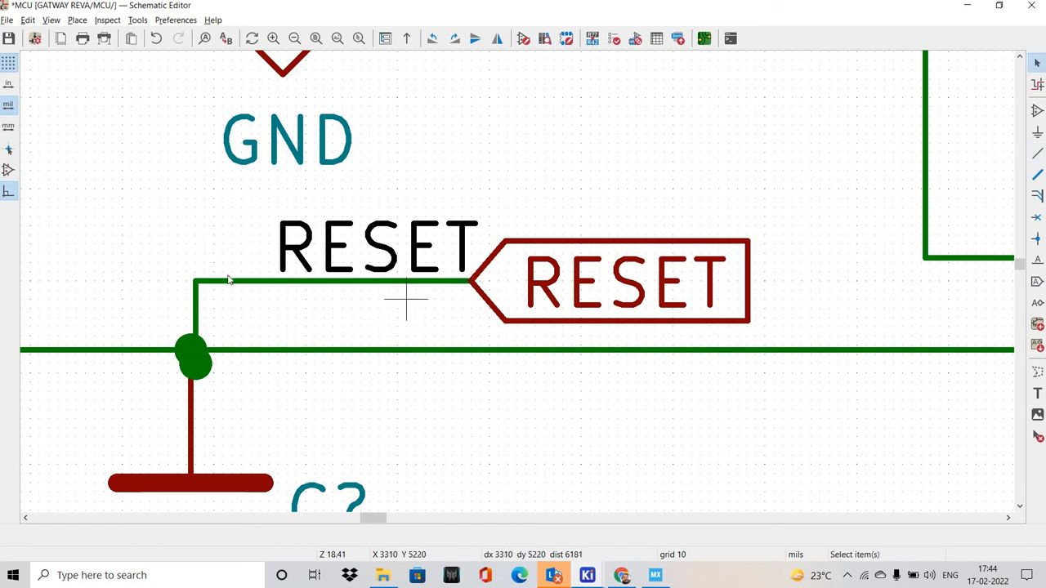
# Delete the old RESET net label beside the junction of the 10K resistor and the switch
pyautogui.scroll(-3, 229, 282)
pyautogui.click(233, 294)
pyautogui.press('Delete')
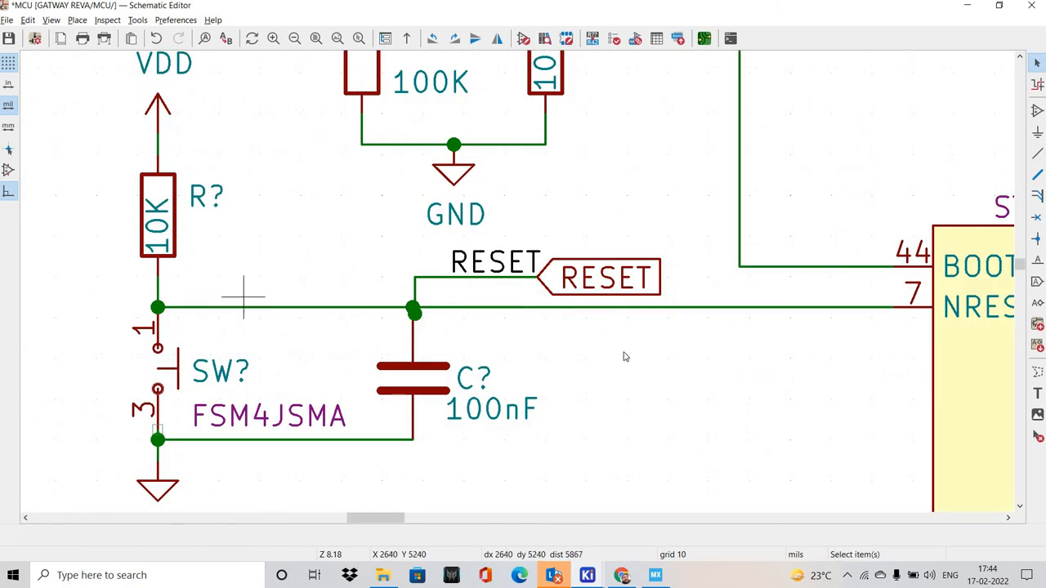
# Review the MCU sheet, examining the reset circuit, the SWD connector and the microcontroller's pin connections
pyautogui.scroll(-2, 435, 298)
pyautogui.scroll(-4, 531, 276)
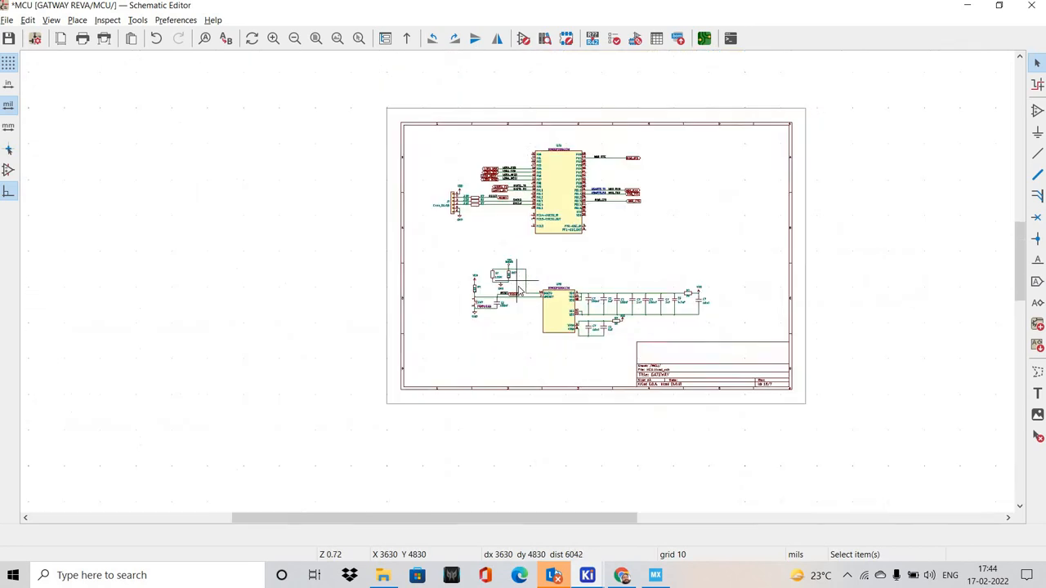
pyautogui.keyDown('shift'); pyautogui.scroll(1, 540, 272); pyautogui.keyUp('shift')
pyautogui.scroll(3, 540, 272)
pyautogui.keyDown('shift'); pyautogui.scroll(1, 480, 268); pyautogui.keyUp('shift')
pyautogui.scroll(2, 424, 290)
pyautogui.moveTo(487, 303); pyautogui.dragTo(361, 309, button='middle')
pyautogui.scroll(-1, 359, 243)
pyautogui.moveTo(565, 286); pyautogui.dragTo(604, 297, button='middle')
pyautogui.scroll(-4, 676, 300)
pyautogui.scroll(3, 630, 275)
pyautogui.keyDown('ctrl'); pyautogui.scroll(1, 605, 297); pyautogui.keyUp('ctrl')
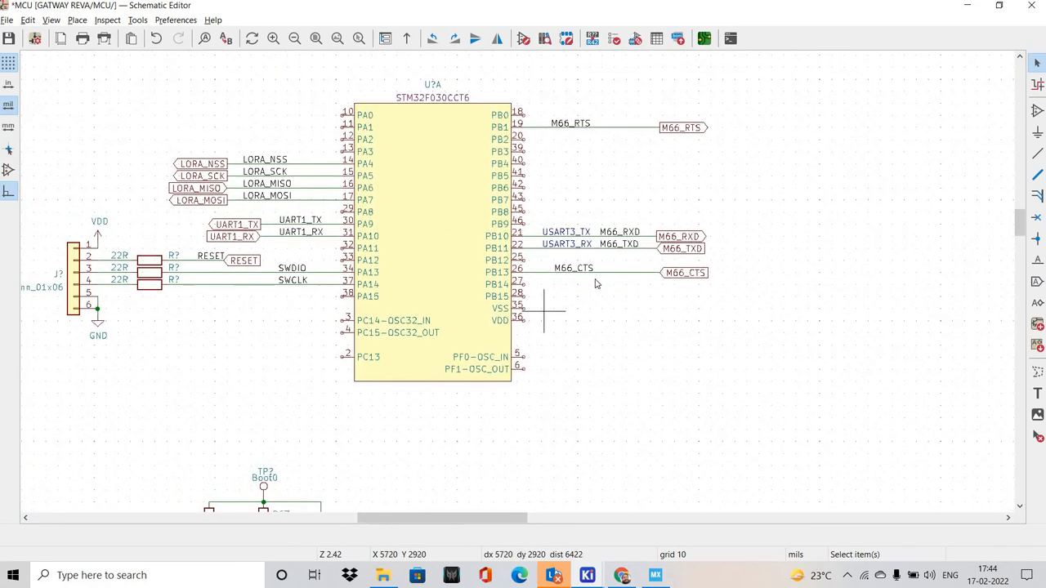
pyautogui.keyDown('shift'); pyautogui.scroll(-2, 566, 258); pyautogui.keyUp('shift')
pyautogui.keyDown('shift'); pyautogui.scroll(1, 479, 230); pyautogui.keyUp('shift')
pyautogui.keyDown('shift'); pyautogui.scroll(1, 486, 241); pyautogui.keyUp('shift')
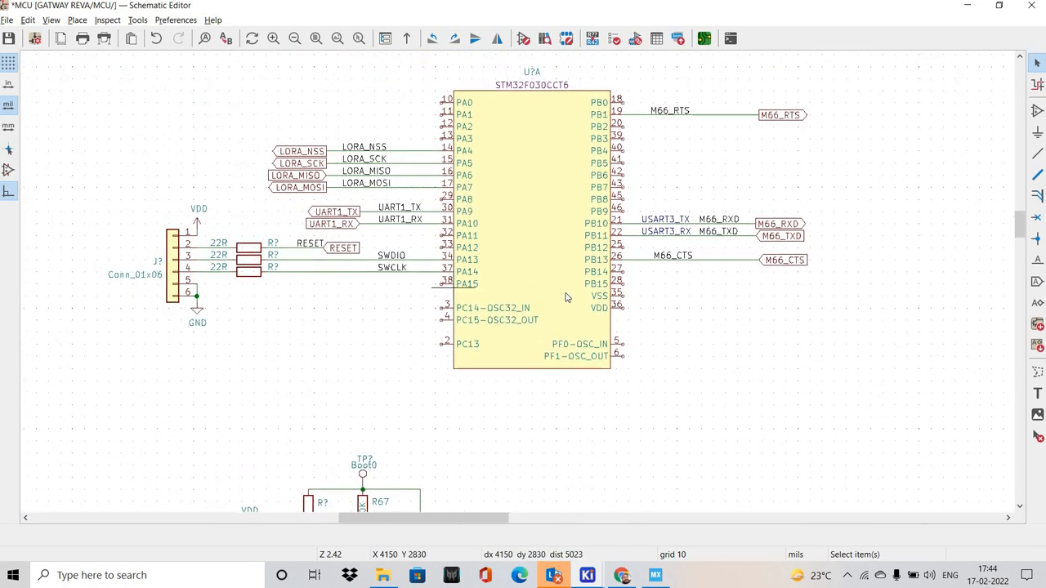
pyautogui.moveTo(407, 259); pyautogui.dragTo(501, 303, button='middle')
pyautogui.scroll(-2, 490, 300)
pyautogui.scroll(2, 490, 300)
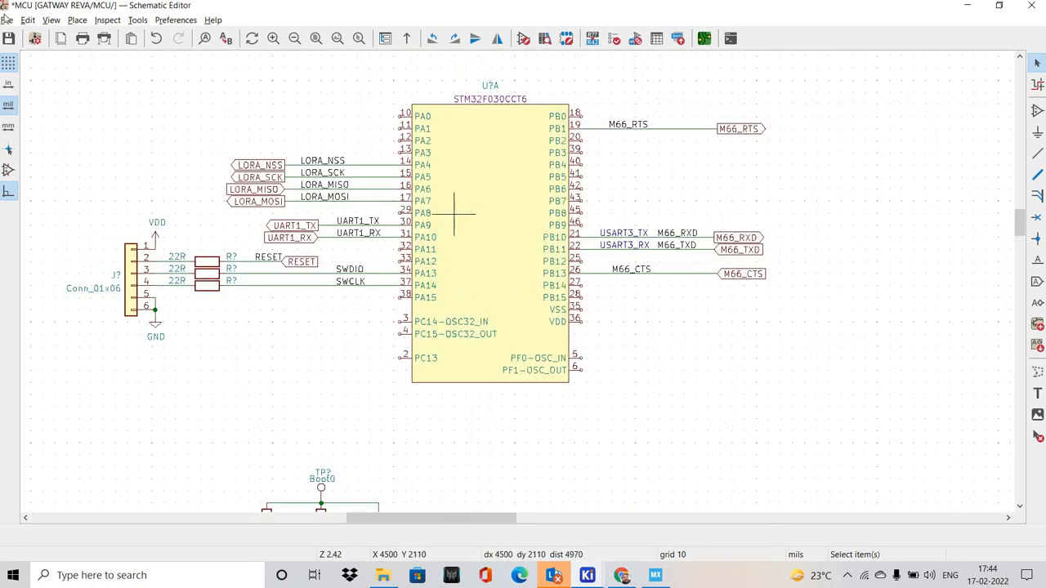
# Open the Power Input sheet and copy the GSM_PWR_CTRL global label together with its net label and wire
pyautogui.click(51, 20)
pyautogui.click(73, 50)
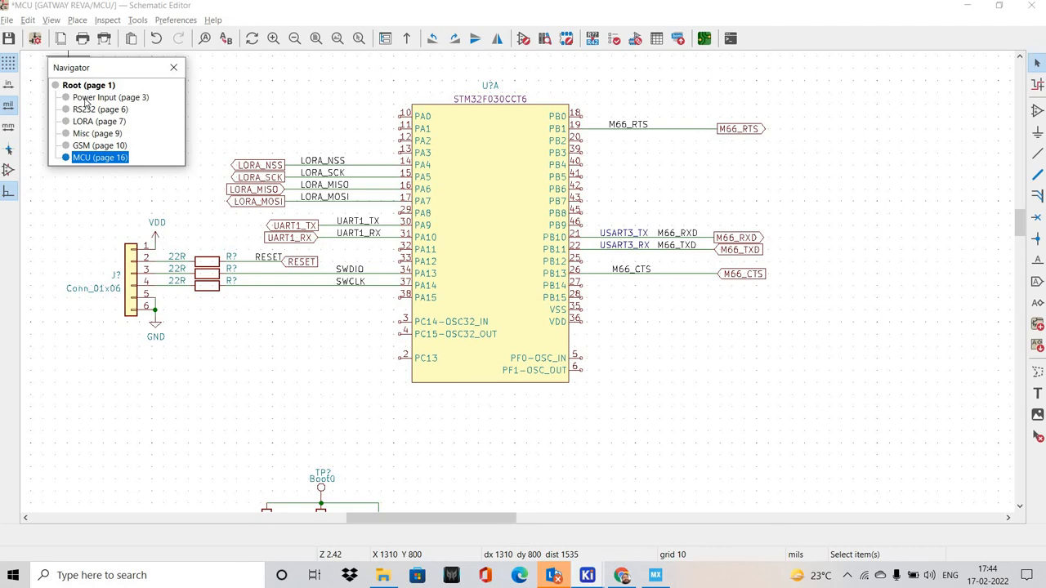
pyautogui.click(88, 98)
pyautogui.scroll(3, 390, 274)
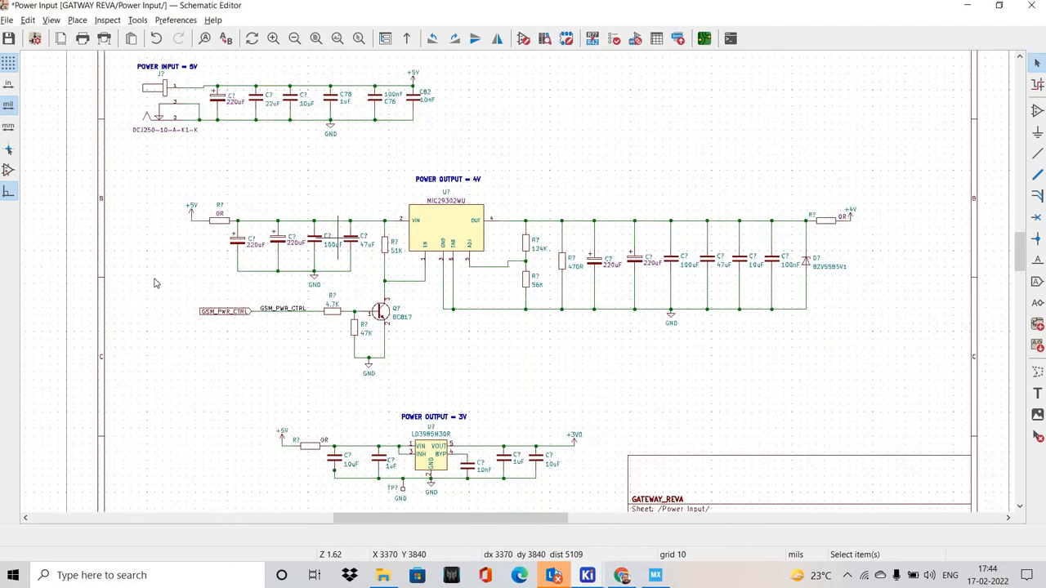
pyautogui.moveTo(91, 276); pyautogui.dragTo(252, 335)
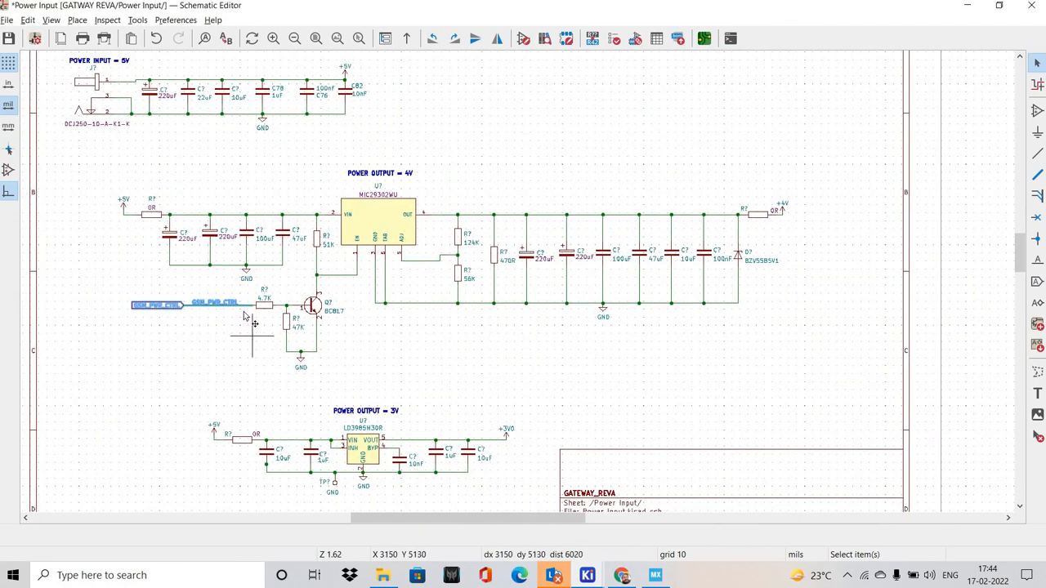
pyautogui.scroll(-1, 239, 285)
pyautogui.scroll(1, 249, 285)
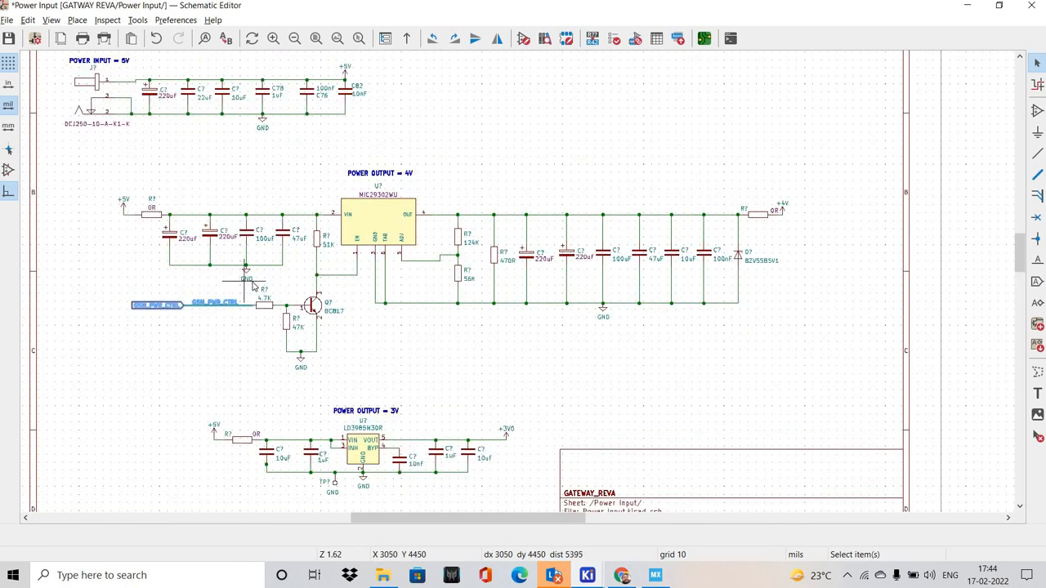
pyautogui.scroll(-1, 517, 281)
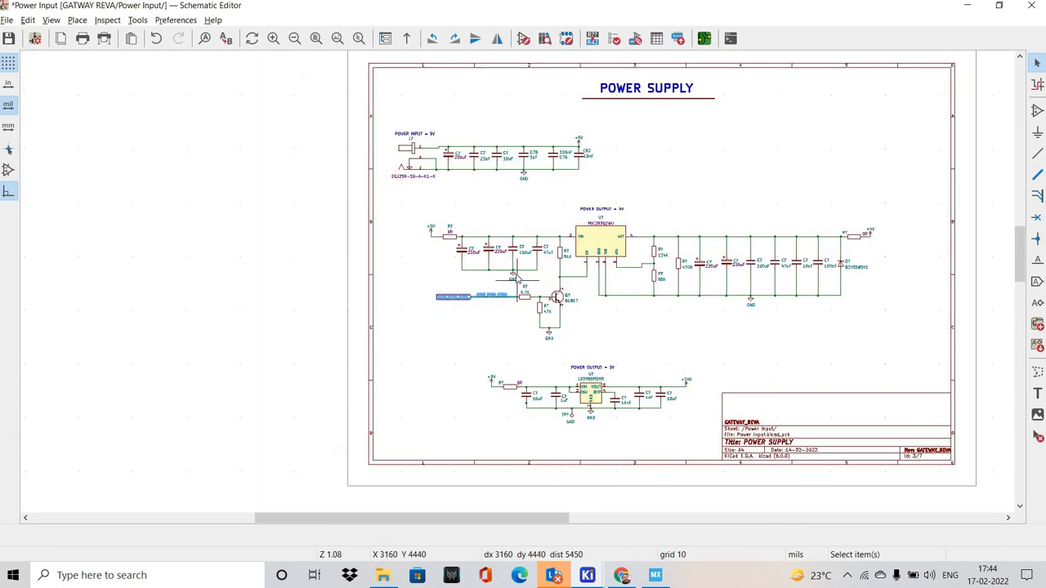
# Return to the MCU sheet, paste the GSM_PWR_CTRL label group, mirror it horizontally and place it at pin 20 (PB2)
pyautogui.click(51, 19)
pyautogui.click(70, 60)
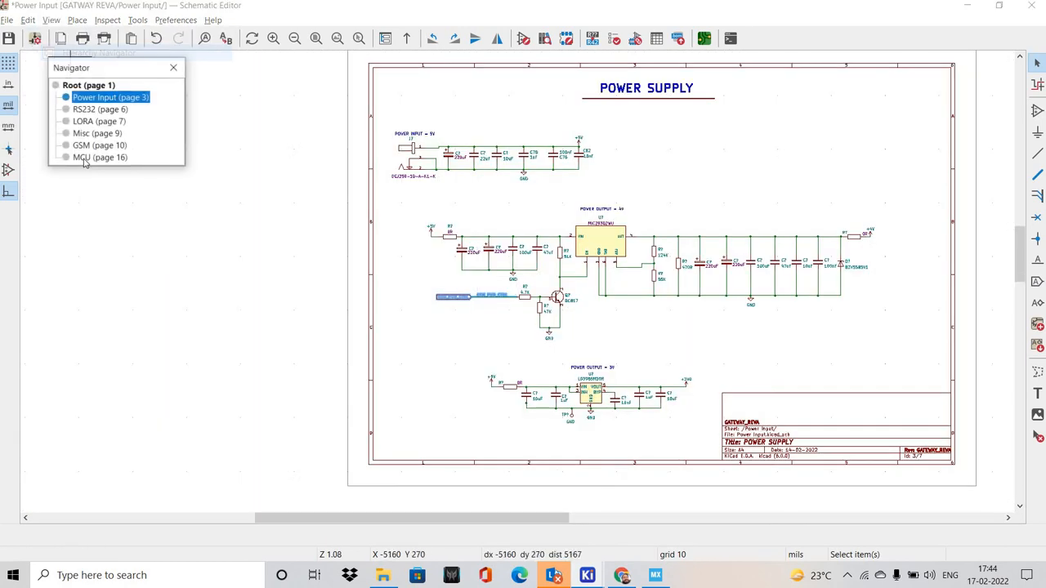
pyautogui.click(97, 161)
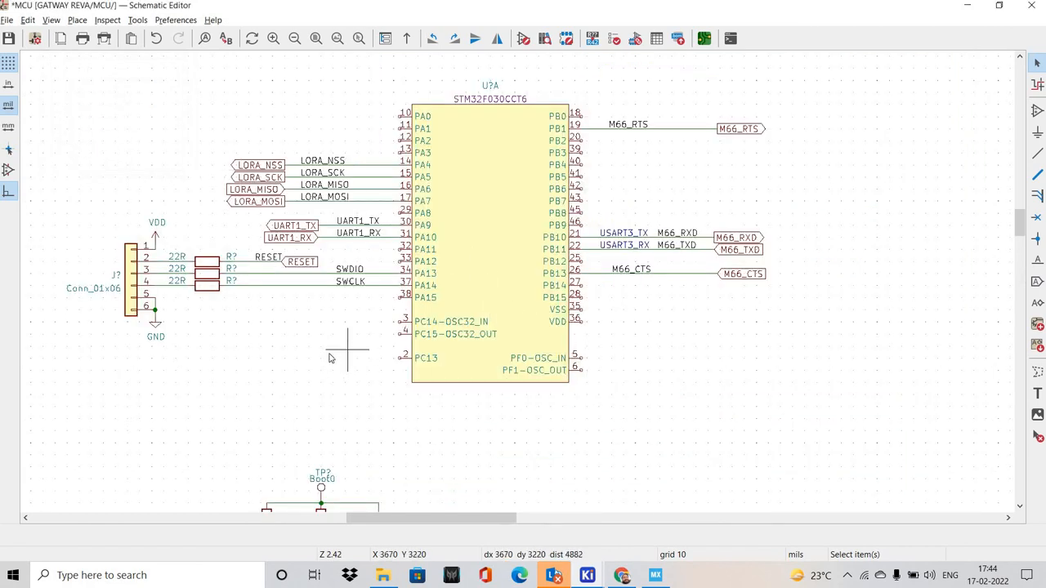
pyautogui.hotkey('ctrl', 'v')
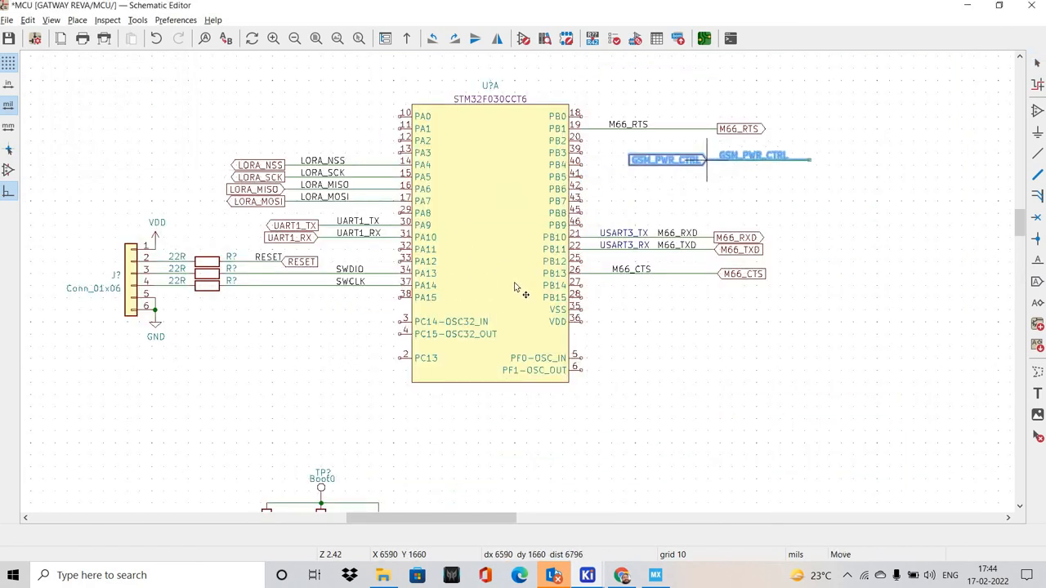
pyautogui.scroll(4, 633, 152)
pyautogui.press('x')
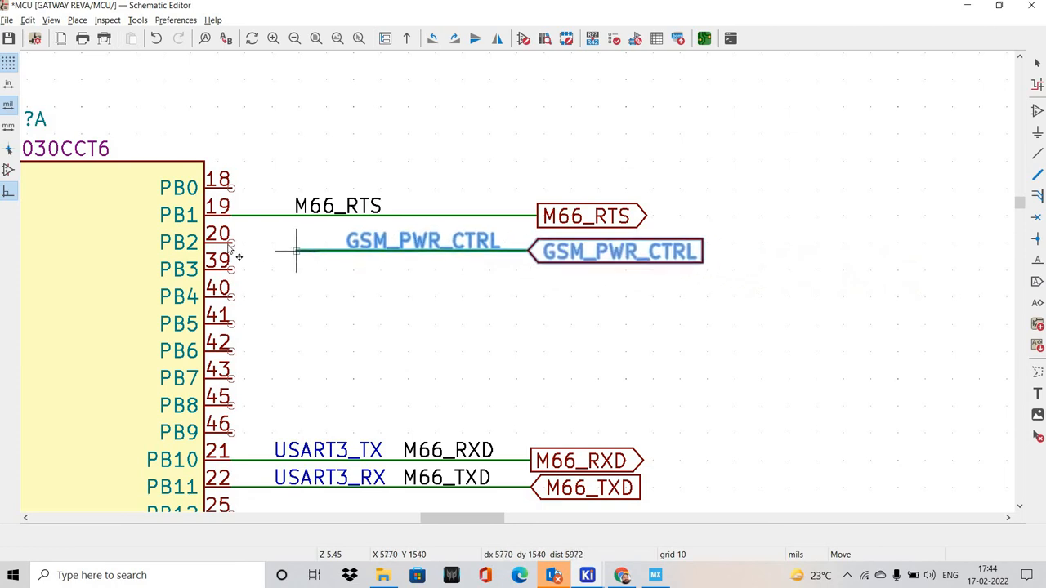
pyautogui.scroll(-6, 484, 321)
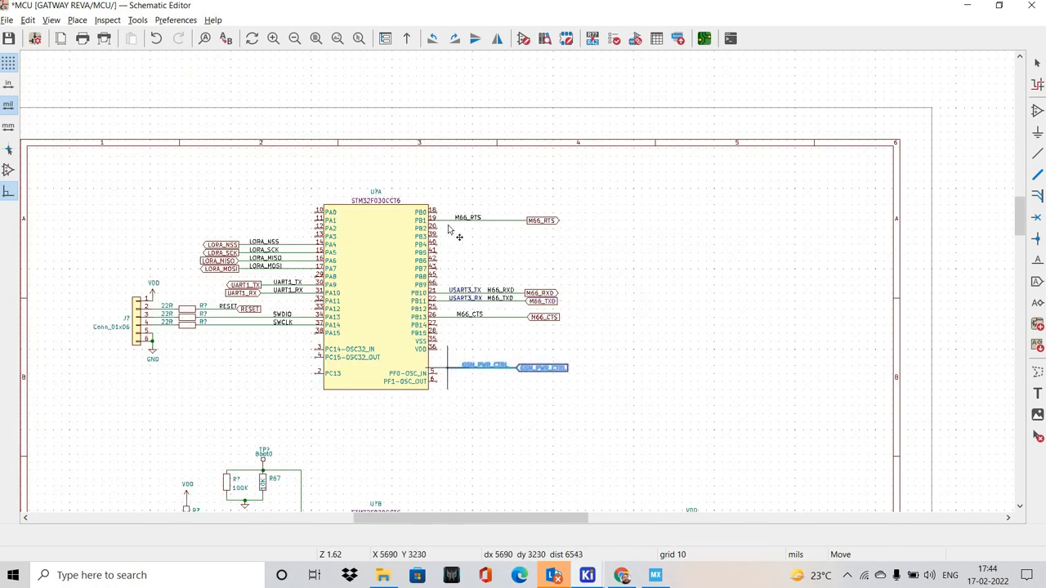
pyautogui.scroll(6, 392, 243)
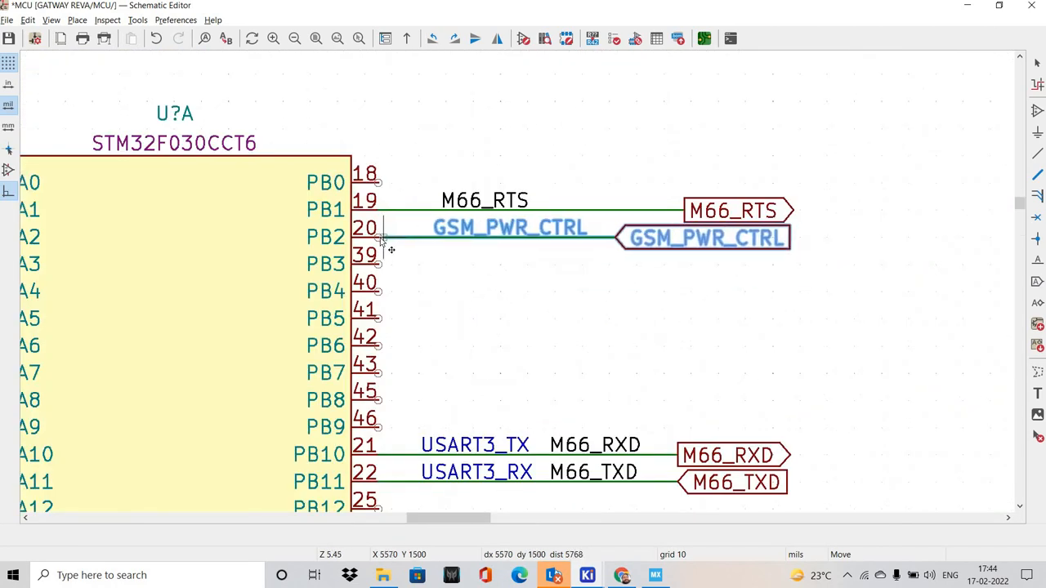
pyautogui.click(672, 256)
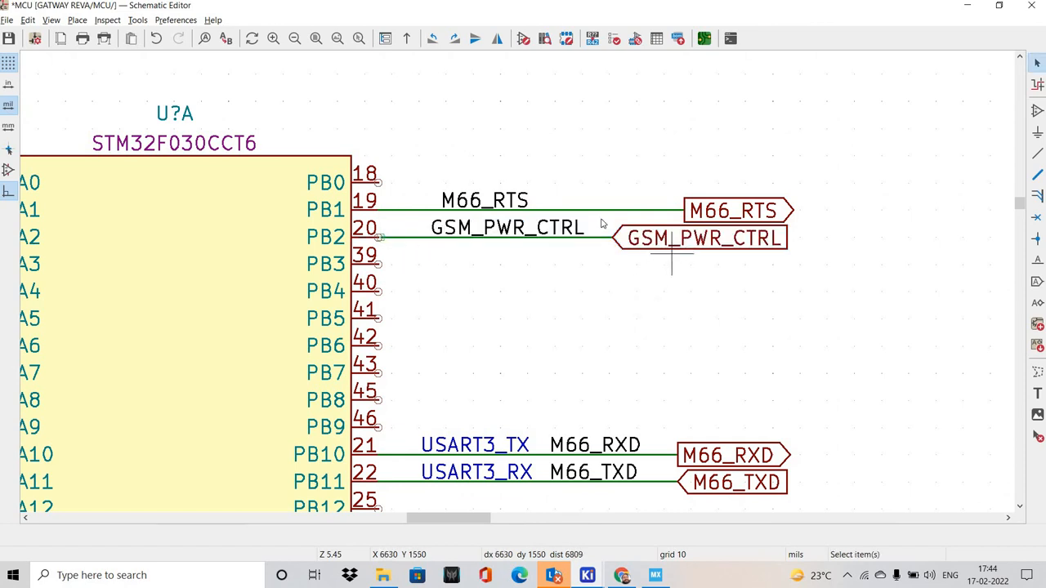
# Set the GSM_PWR_CTRL global label's shape to Output and close the small gap between its wire and pin 20
pyautogui.doubleClick(675, 239)
pyautogui.click(250, 191)
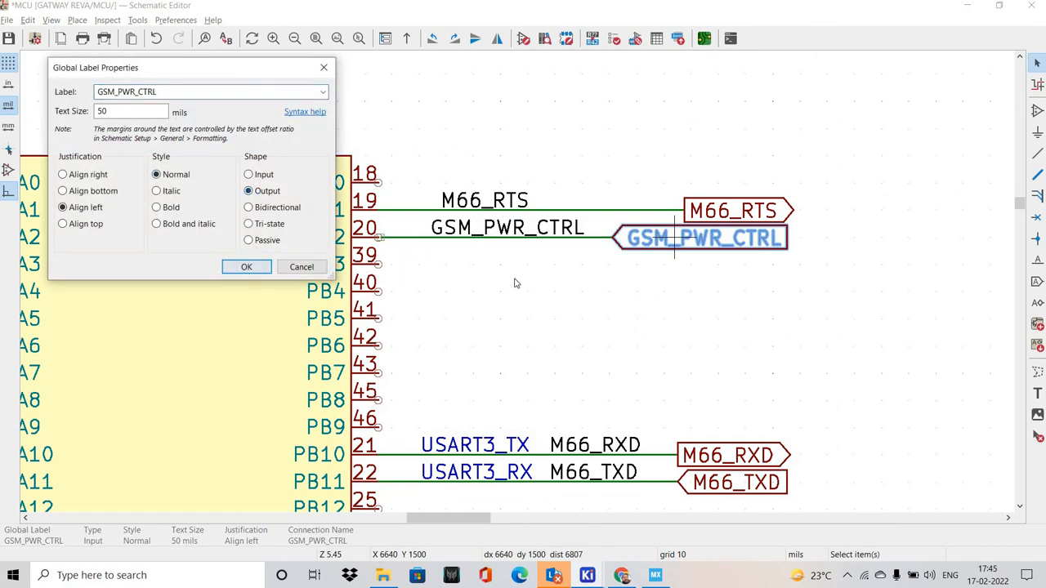
pyautogui.press('Return')
pyautogui.scroll(6, 461, 262)
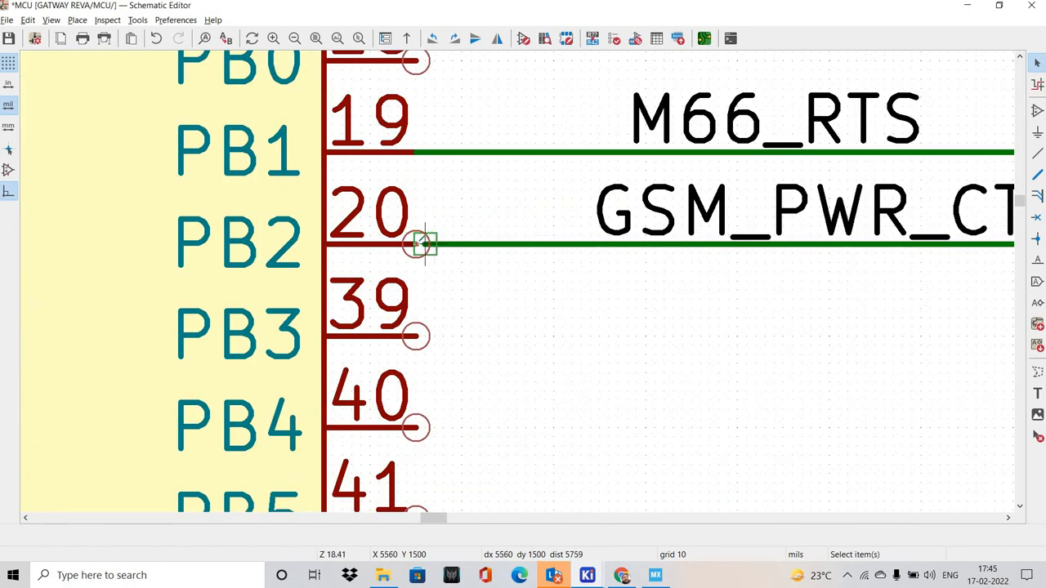
pyautogui.scroll(-6, 621, 355)
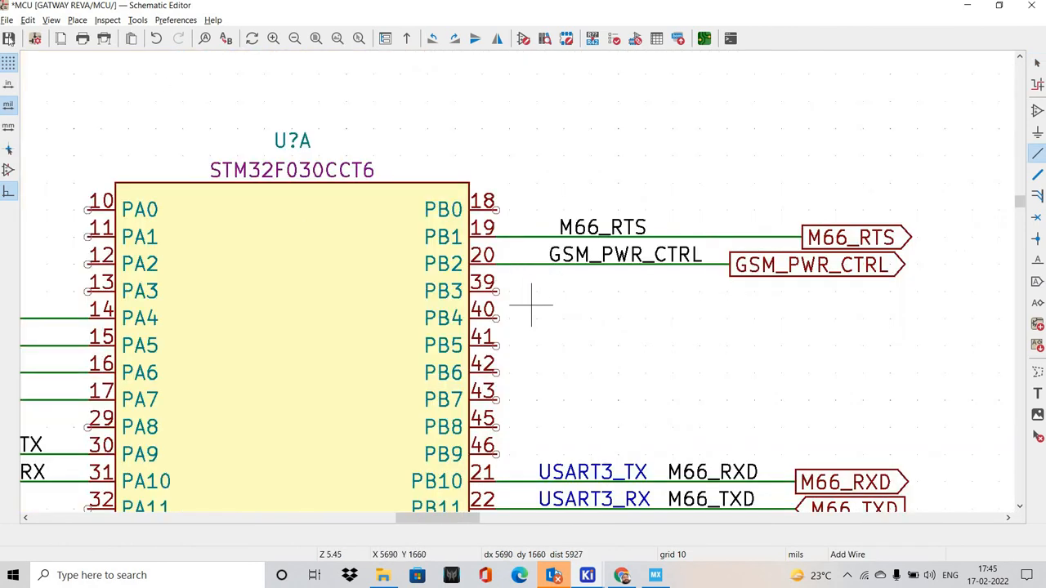
# Save the schematic and open the RS232 sheet to check its signal labels
pyautogui.hotkey('ctrl', 's')
pyautogui.click(51, 19)
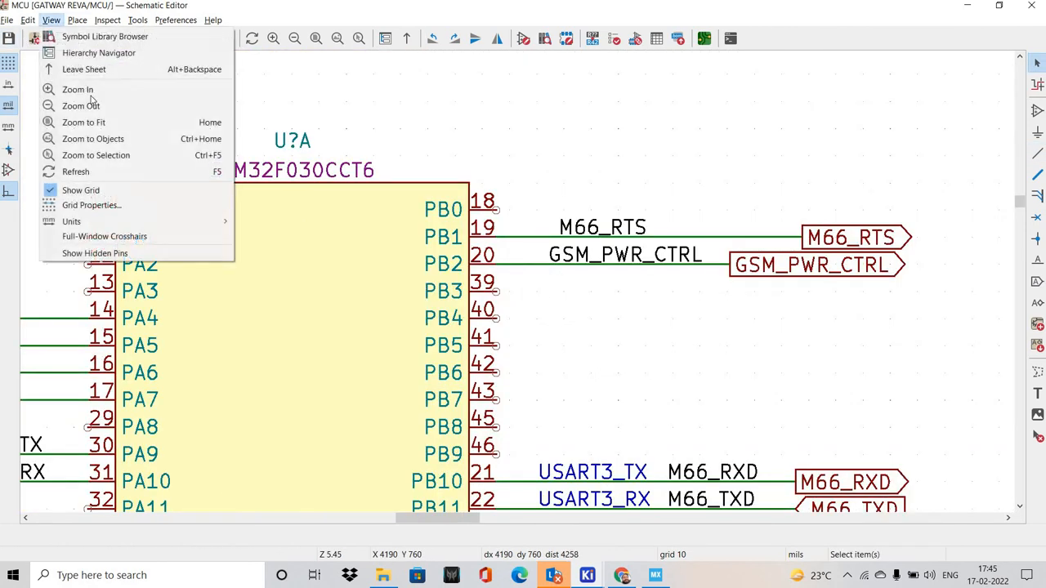
pyautogui.click(98, 47)
pyautogui.click(99, 109)
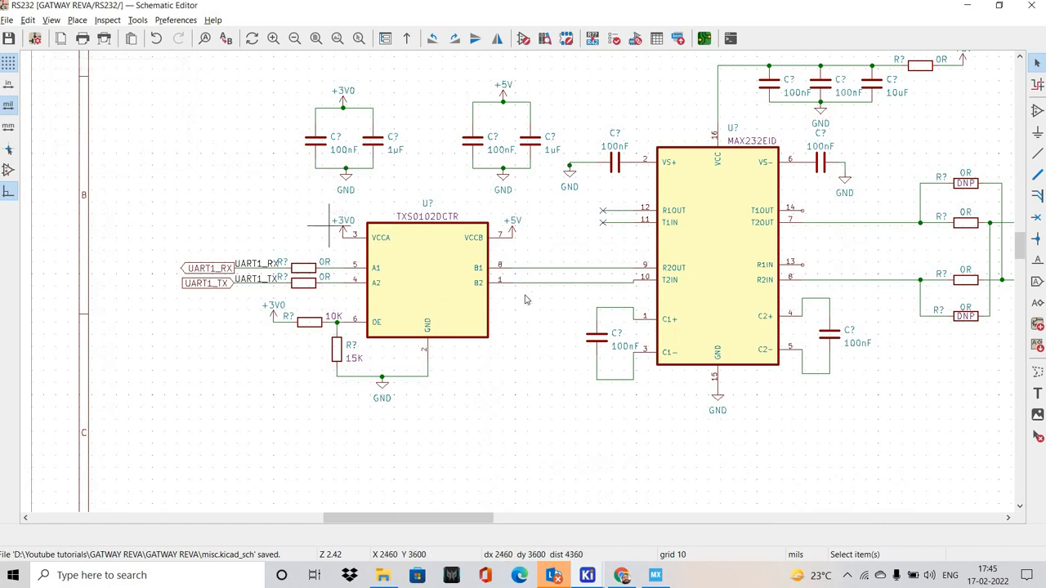
pyautogui.scroll(-3, 516, 285)
pyautogui.scroll(2, 595, 275)
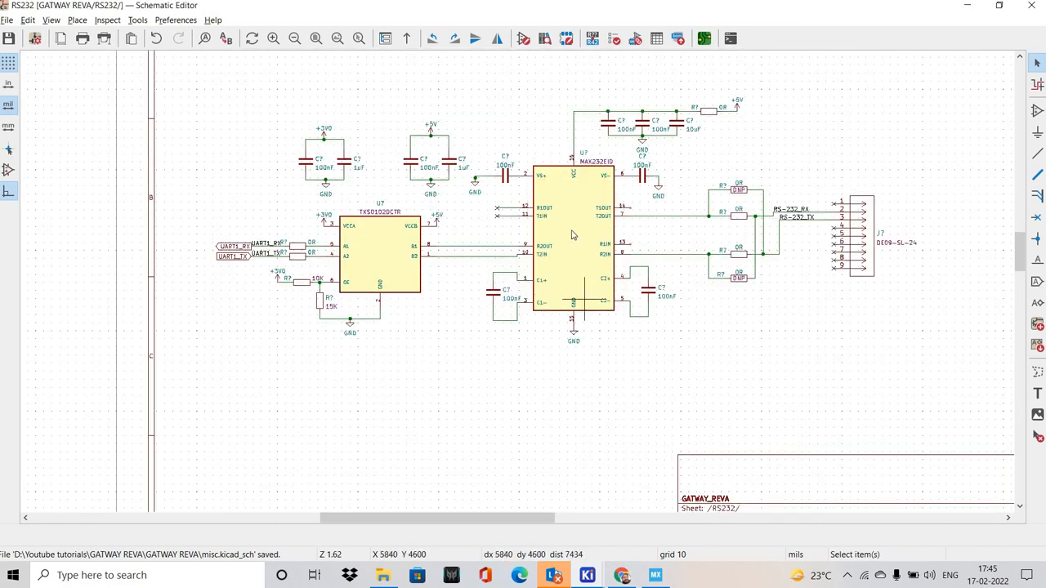
# Open the LORA sheet and copy the LORA_RESET, LORA_INT1 and LORA_GPIO_INPUT global labels together with their net labels
pyautogui.click(51, 20)
pyautogui.click(82, 51)
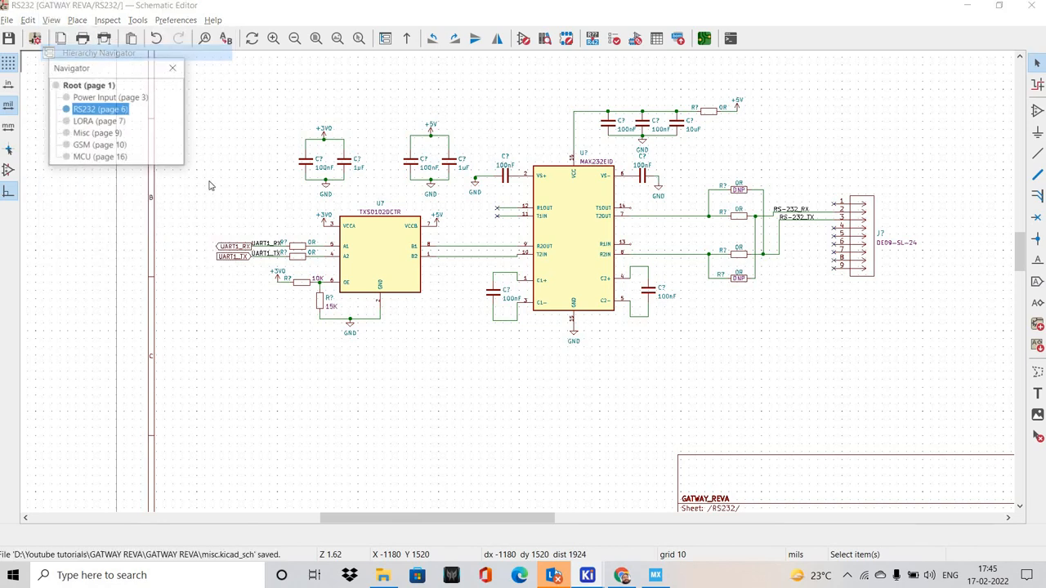
pyautogui.click(99, 121)
pyautogui.moveTo(194, 239); pyautogui.dragTo(309, 299, button='middle')
pyautogui.moveTo(308, 301); pyautogui.dragTo(88, 212)
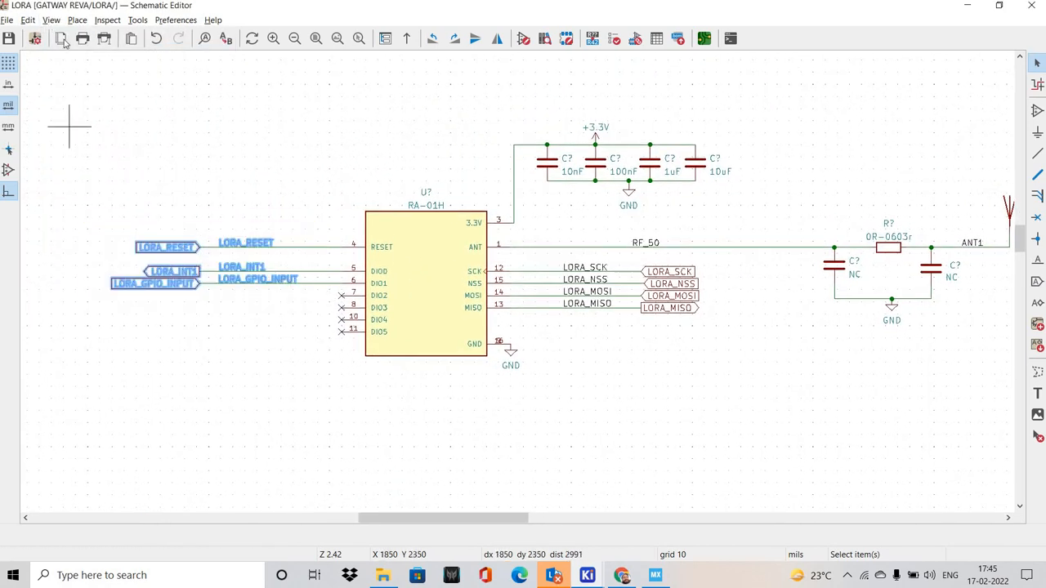
# Return to the MCU sheet, paste the LORA labels, mirror them horizontally and place them level with pins PB4, PB6 and PB7
pyautogui.click(51, 19)
pyautogui.click(82, 51)
pyautogui.click(97, 155)
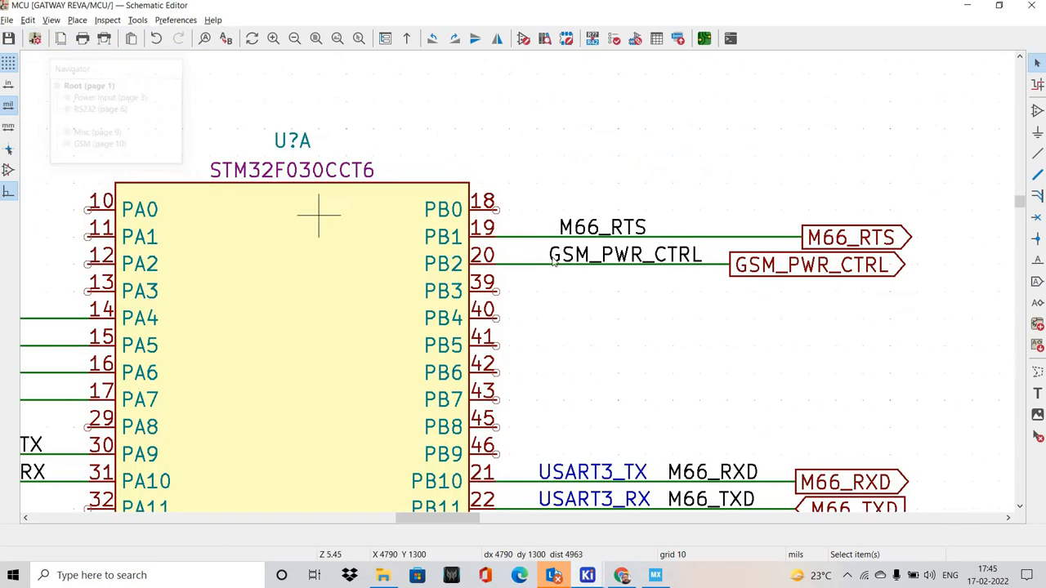
pyautogui.hotkey('ctrl', 'v')
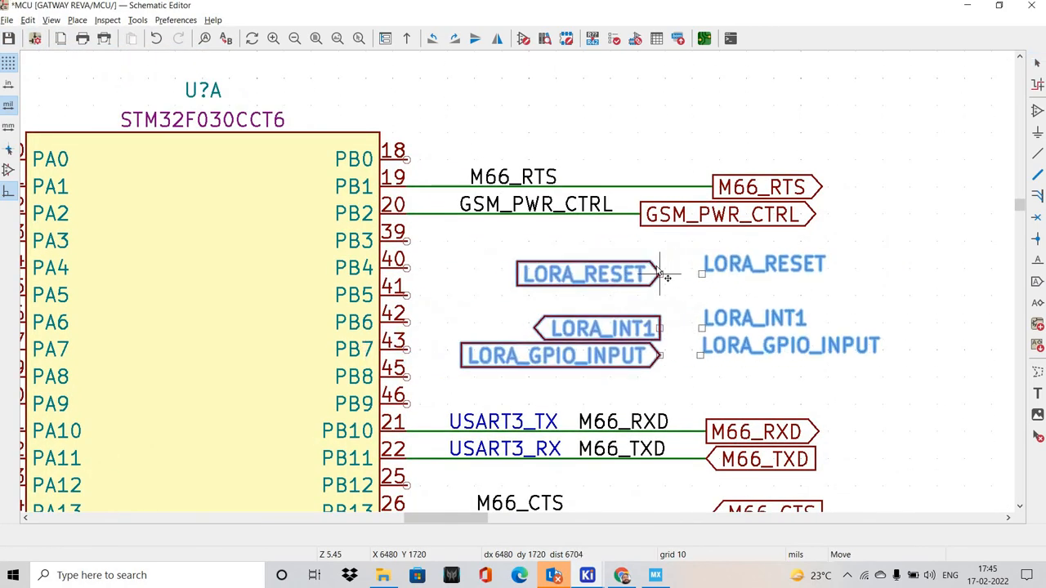
pyautogui.press('y')
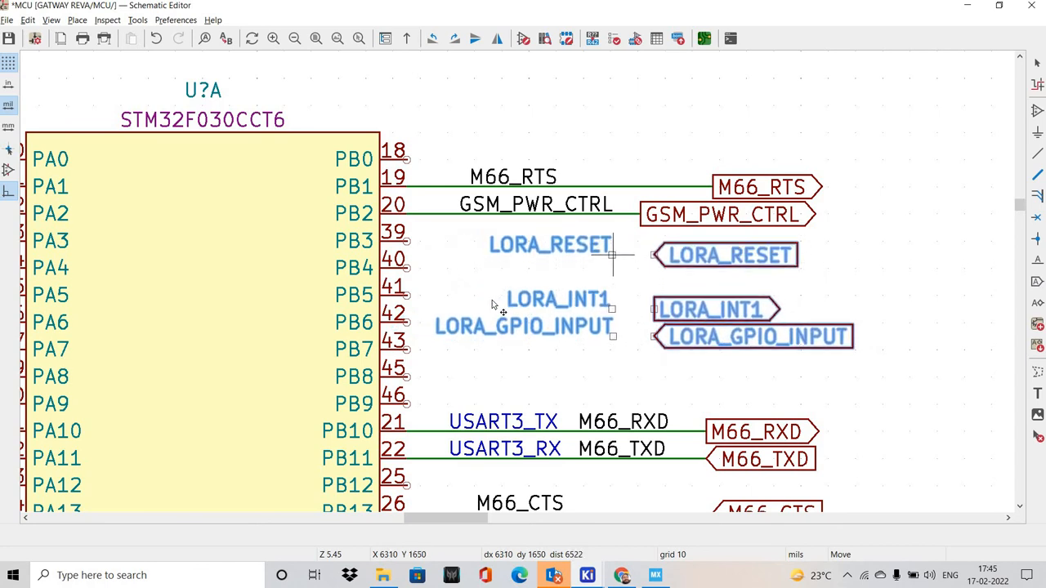
pyautogui.scroll(2, 500, 300)
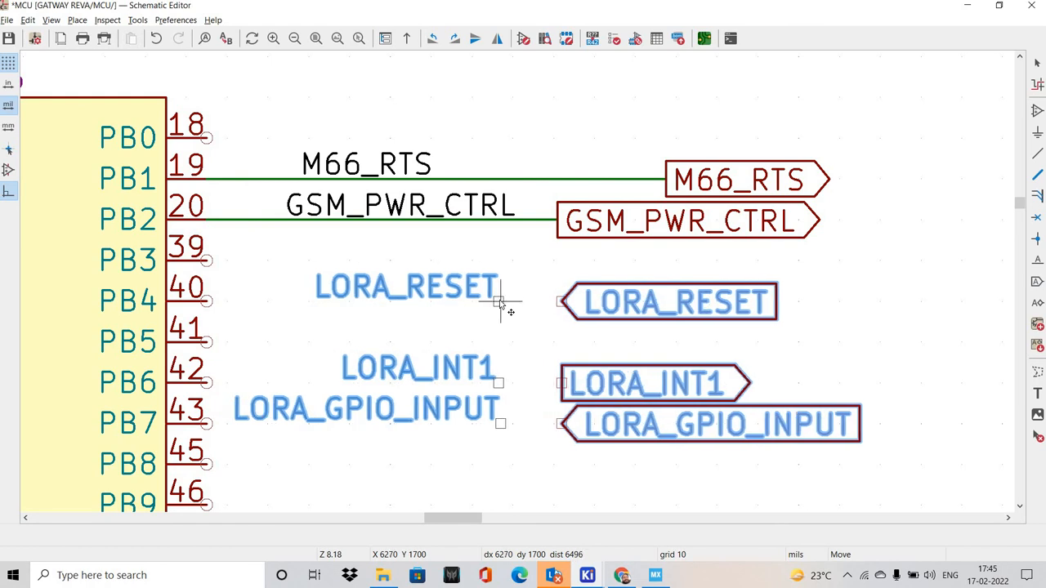
pyautogui.click(500, 301)
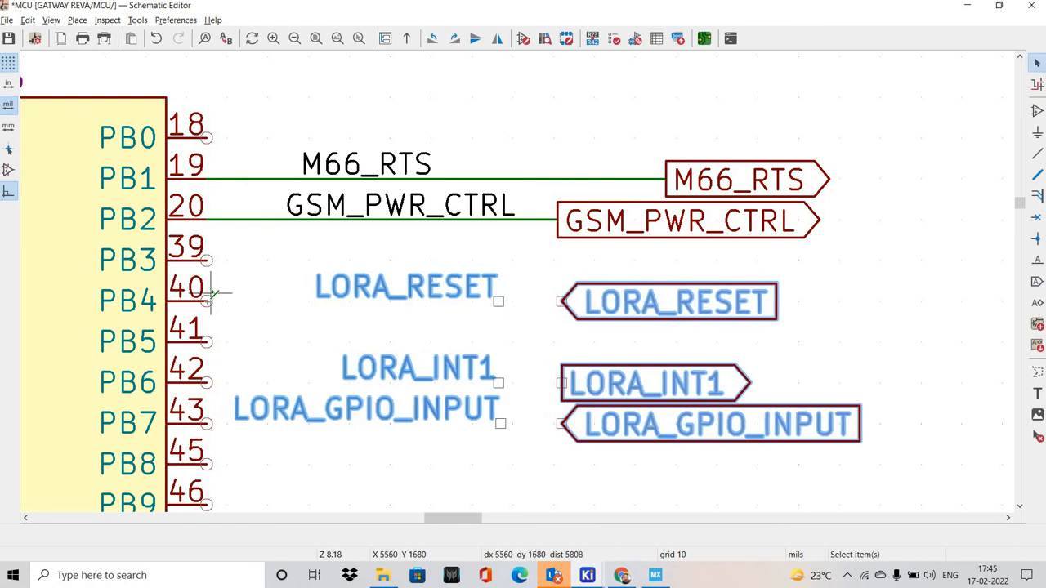
# Wire pin 40 (PB4) to the LORA_RESET global label
pyautogui.press('w')
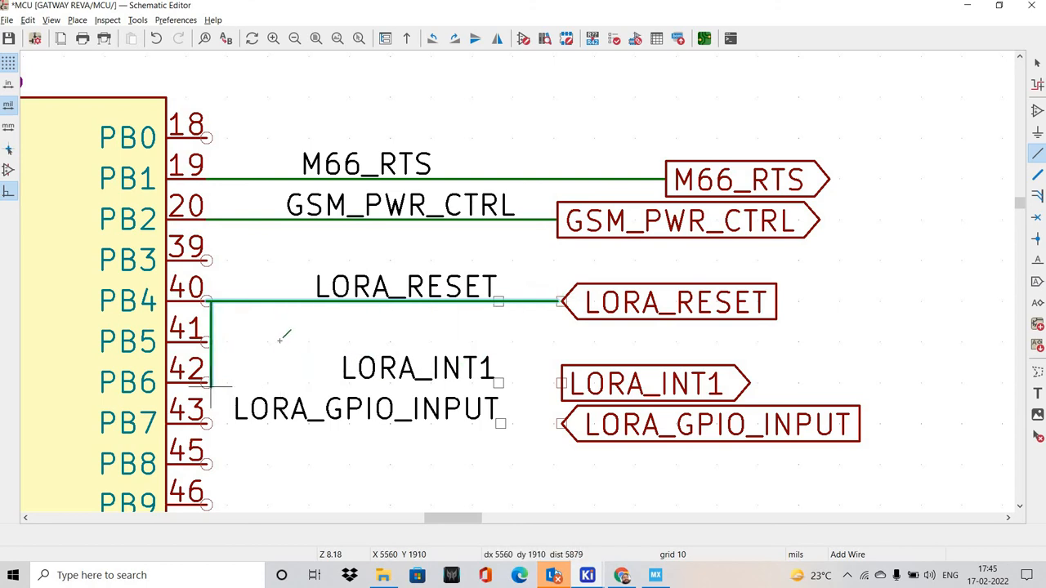
pyautogui.press('Escape')
pyautogui.scroll(1, 206, 300)
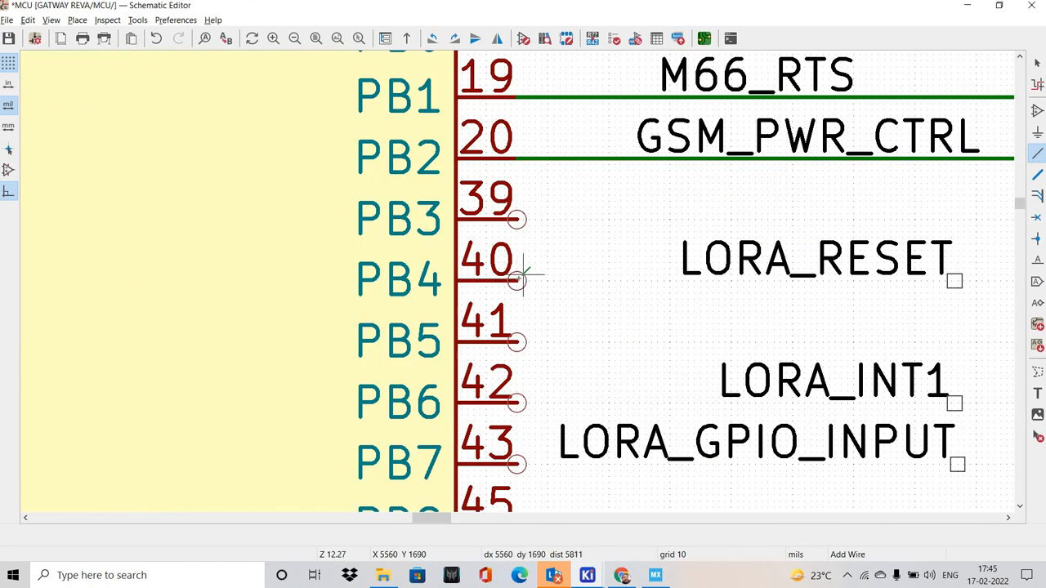
pyautogui.click(516, 280)
pyautogui.moveTo(751, 285); pyautogui.dragTo(427, 285, button='middle')
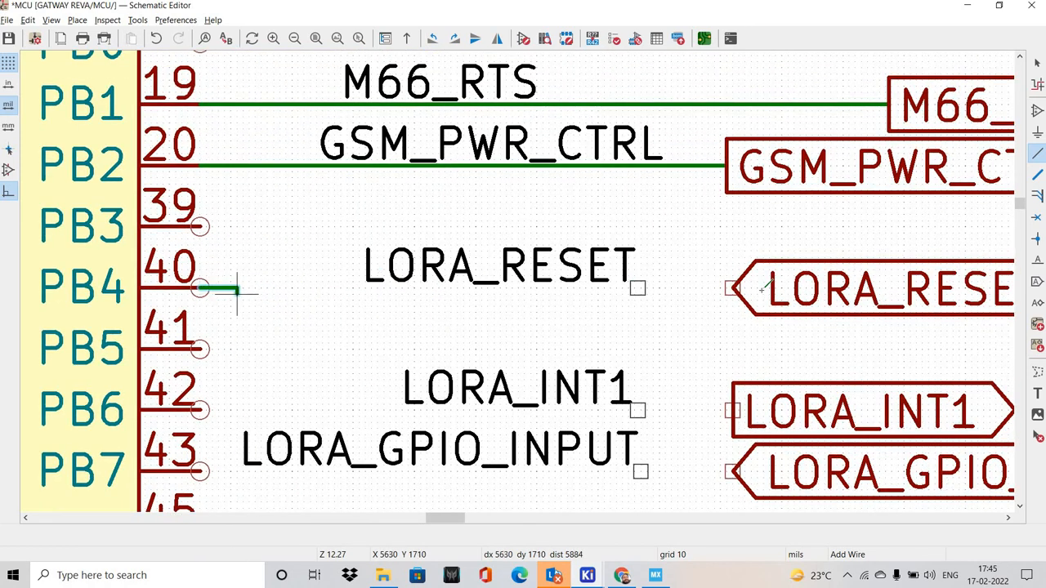
pyautogui.doubleClick(733, 287)
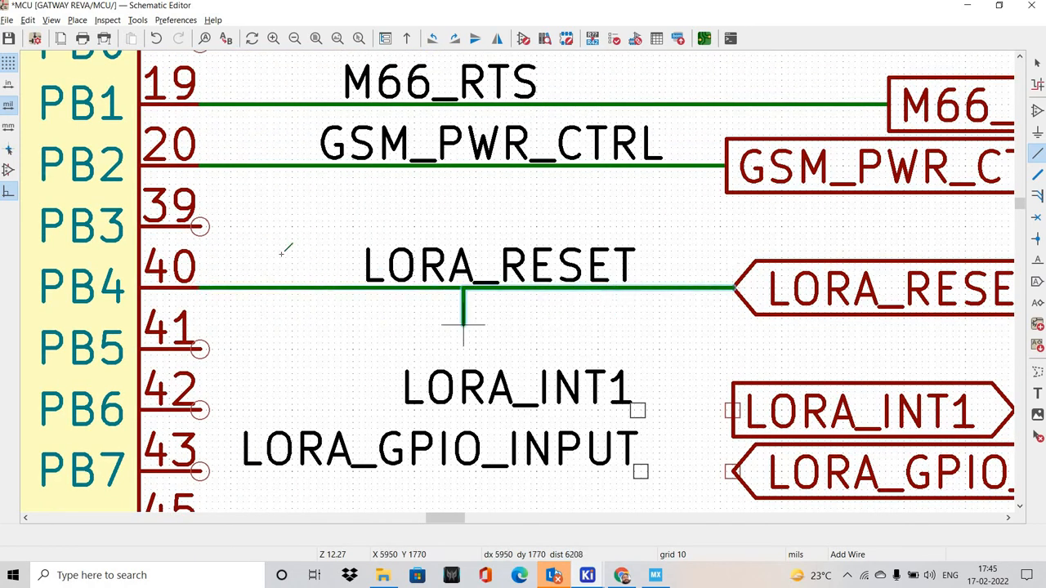
pyautogui.keyDown('shift'); pyautogui.scroll(-3, 280, 253); pyautogui.keyUp('shift')
pyautogui.press('Escape')
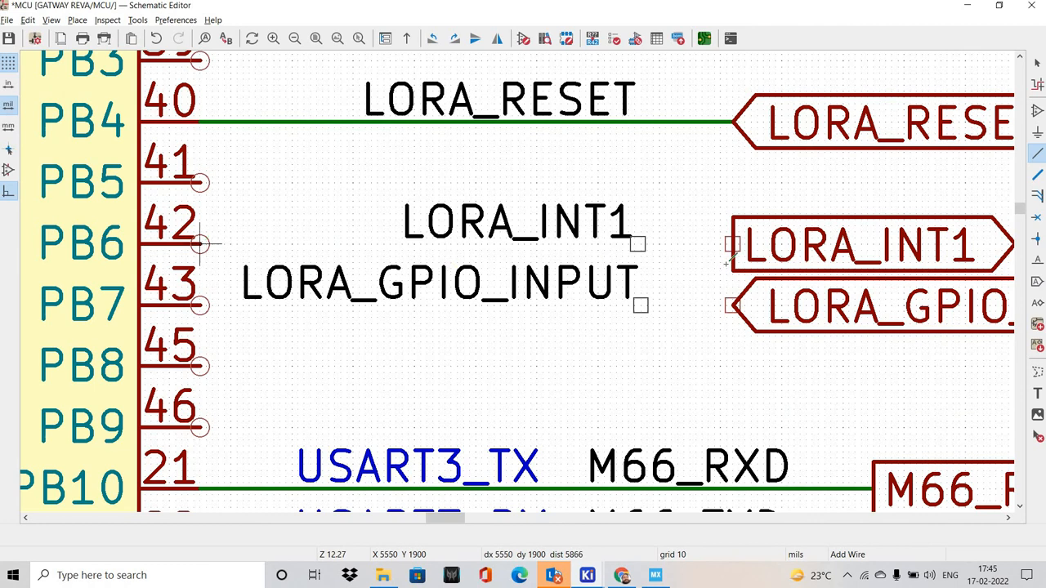
# Wire pin 42 (PB6) to the LORA_INT1 global label and pin 43 (PB7) to LORA_GPIO_INPUT
pyautogui.click(200, 243)
pyautogui.doubleClick(731, 243)
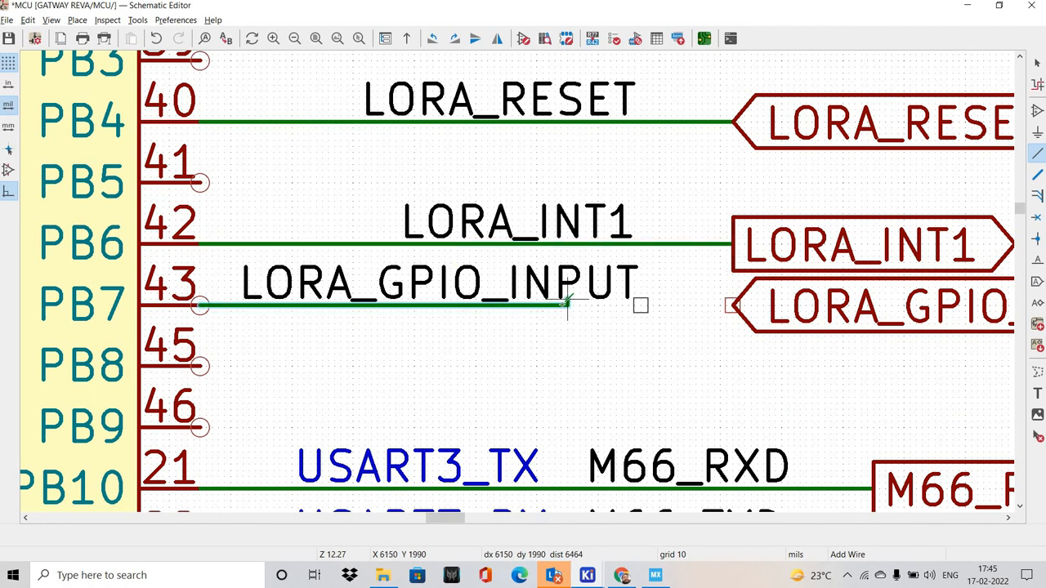
pyautogui.doubleClick(731, 305)
pyautogui.press('Escape')
pyautogui.scroll(-5, 506, 330)
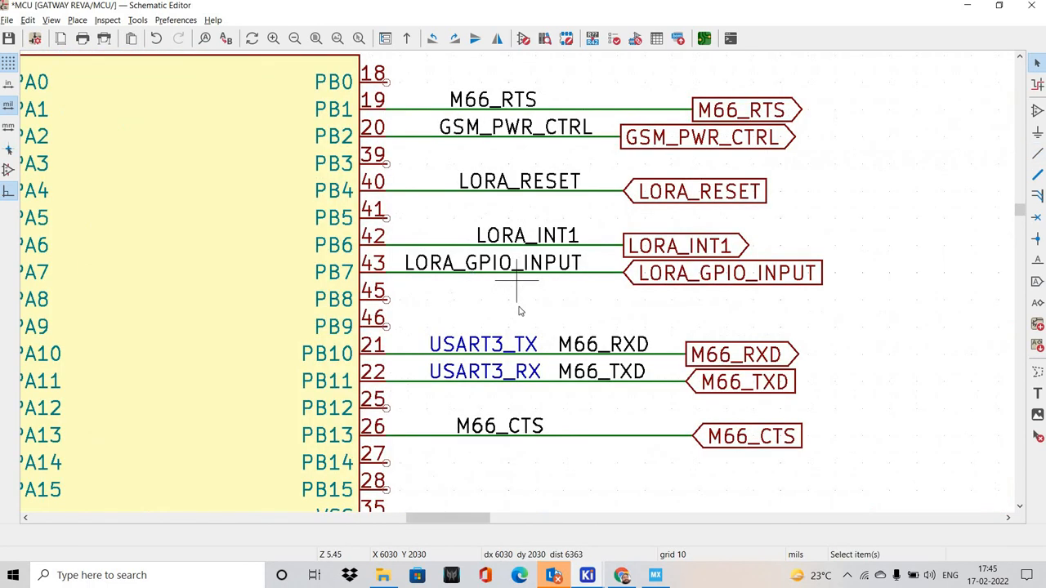
# Set the LORA_INT1 global label's shape to Input and the LORA_GPIO_INPUT global label's shape to Output
pyautogui.scroll(2, 468, 270)
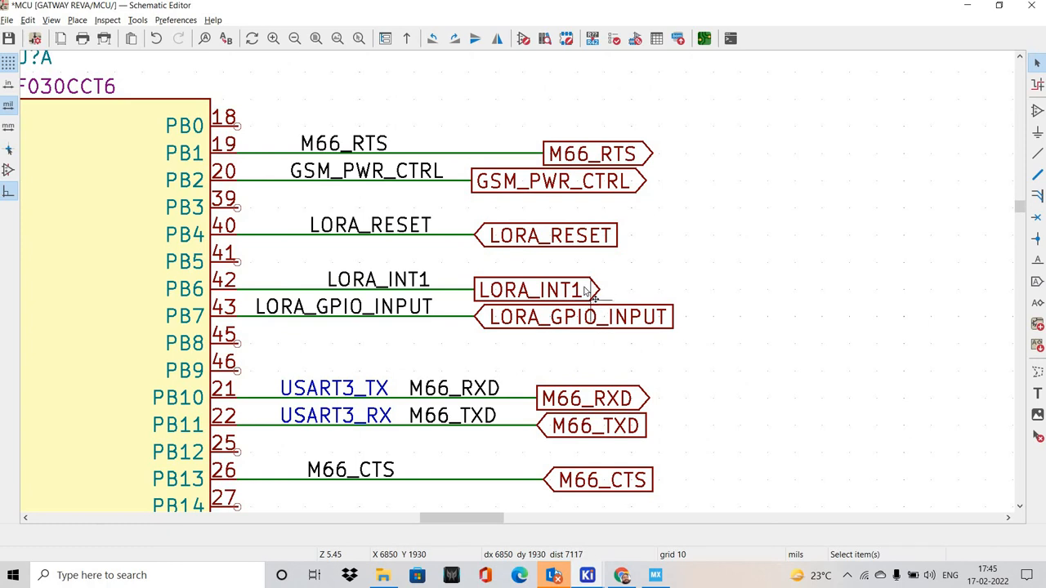
pyautogui.press('e')
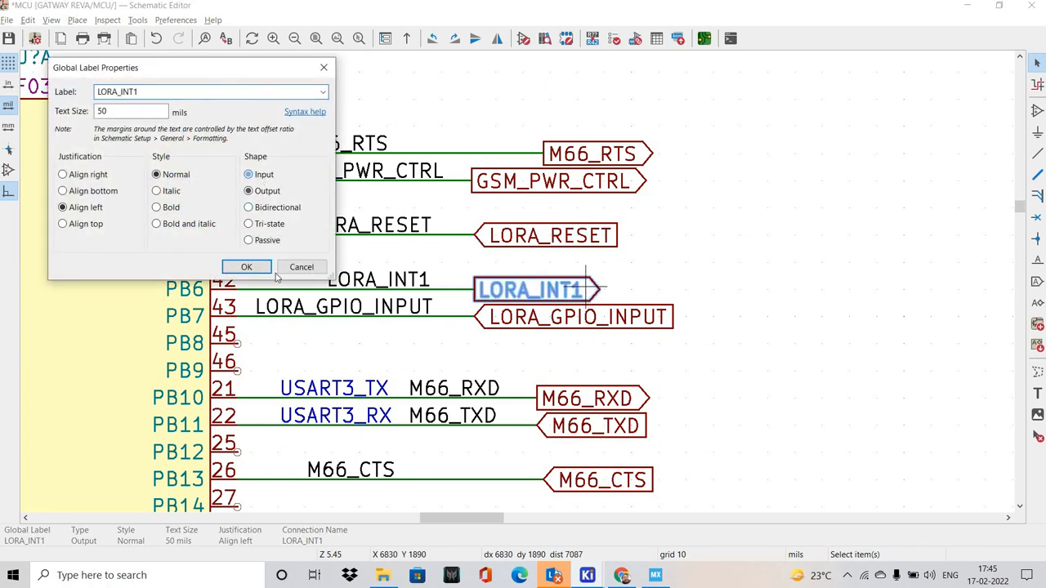
pyautogui.press('Return')
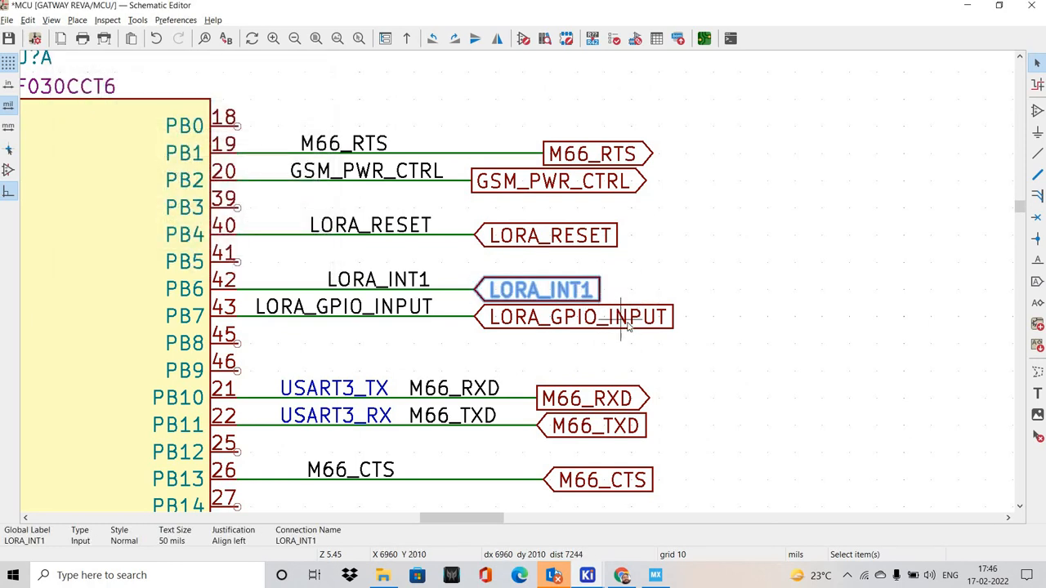
pyautogui.click(628, 325)
pyautogui.press('e')
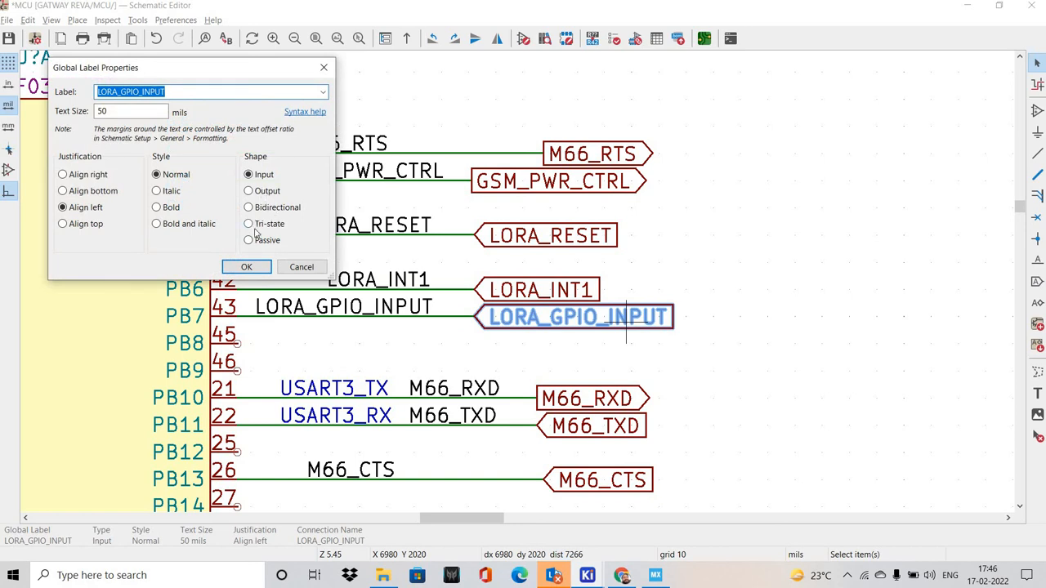
pyautogui.click(249, 191)
pyautogui.click(246, 266)
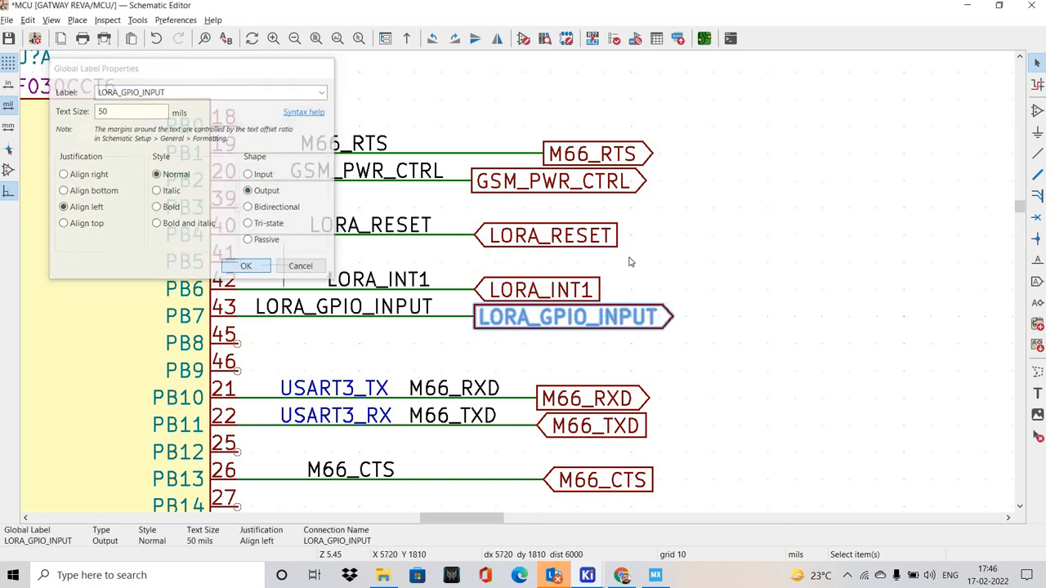
# Set the LORA_RESET global label's shape to Output
pyautogui.click(590, 241)
pyautogui.press('e')
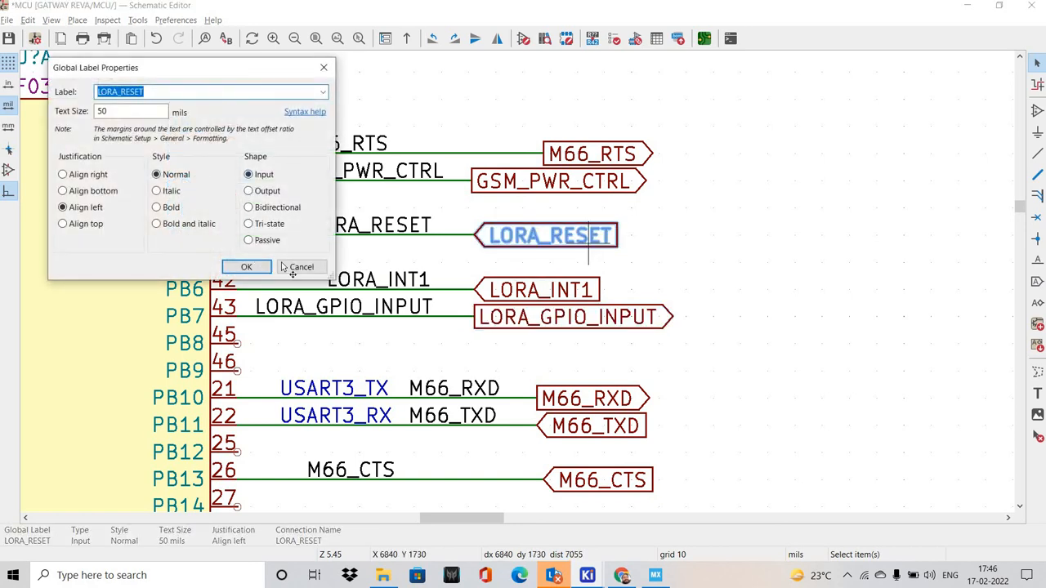
pyautogui.click(248, 191)
pyautogui.click(246, 266)
pyautogui.scroll(-3, 754, 236)
pyautogui.scroll(2, 602, 286)
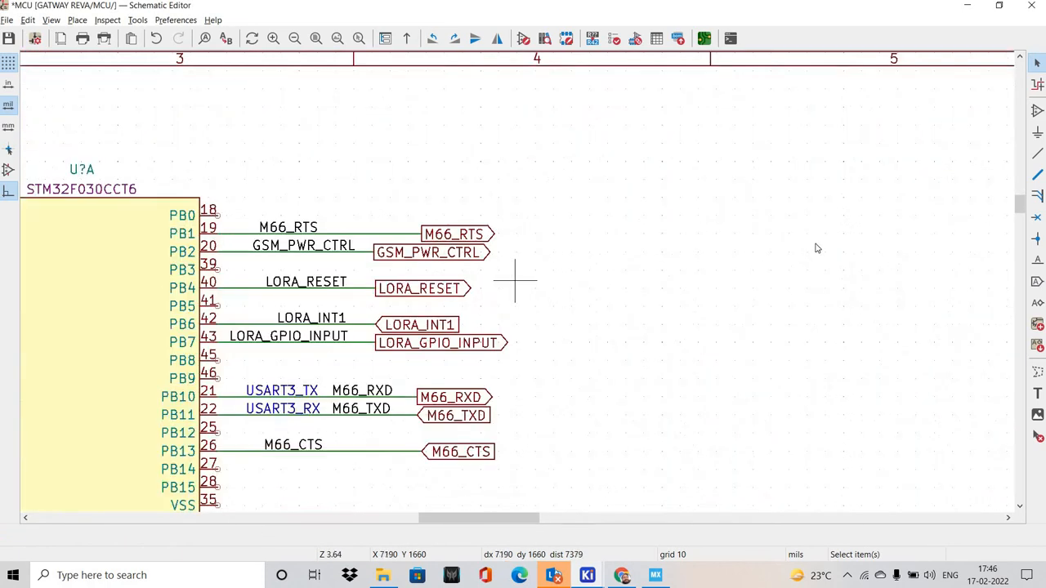
# Open the LORA sheet to check its signal labels, and return to the MCU sheet
pyautogui.scroll(2, 816, 248)
pyautogui.click(51, 20)
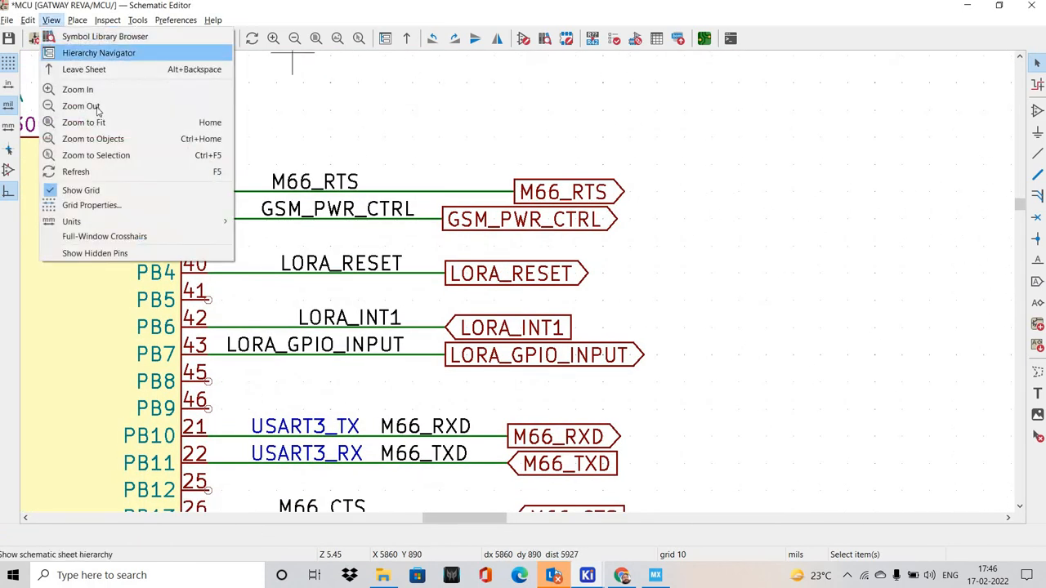
pyautogui.click(98, 53)
pyautogui.click(99, 121)
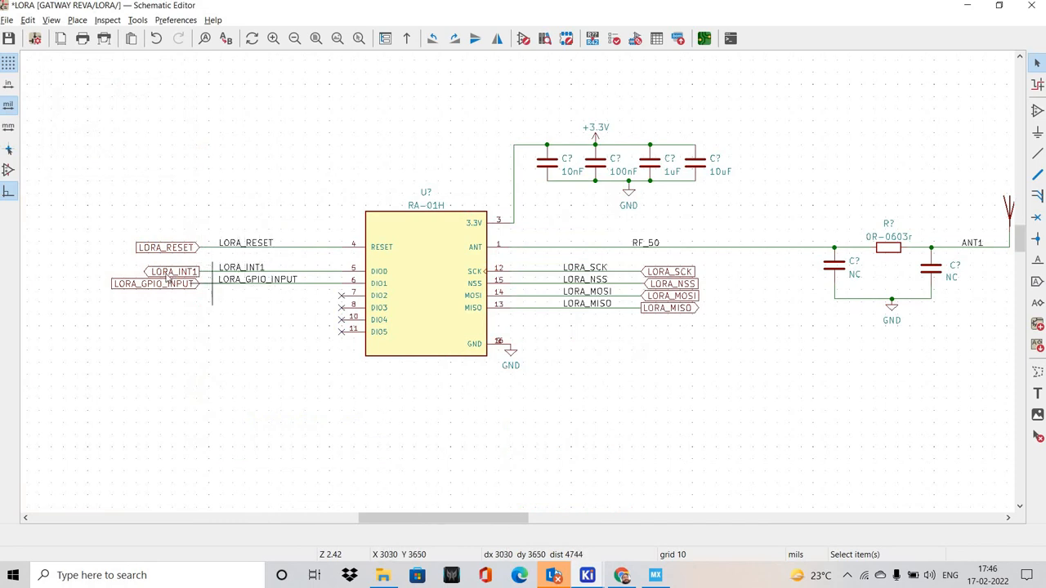
pyautogui.click(50, 20)
pyautogui.click(90, 52)
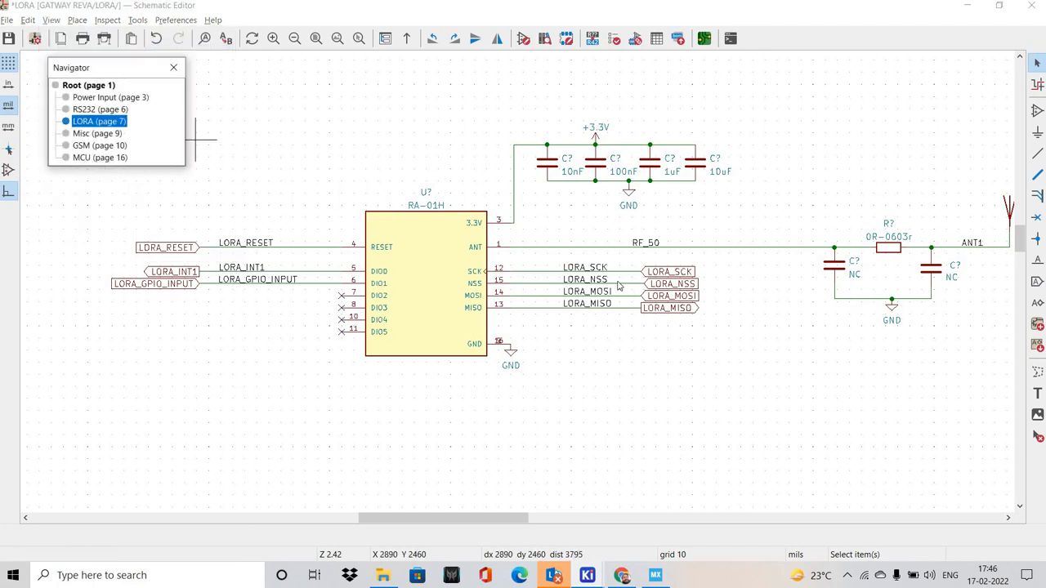
pyautogui.click(100, 158)
# Review the LORA labels on the MCU pins and save the schematic
pyautogui.moveTo(440, 353); pyautogui.dragTo(467, 349, button='middle')
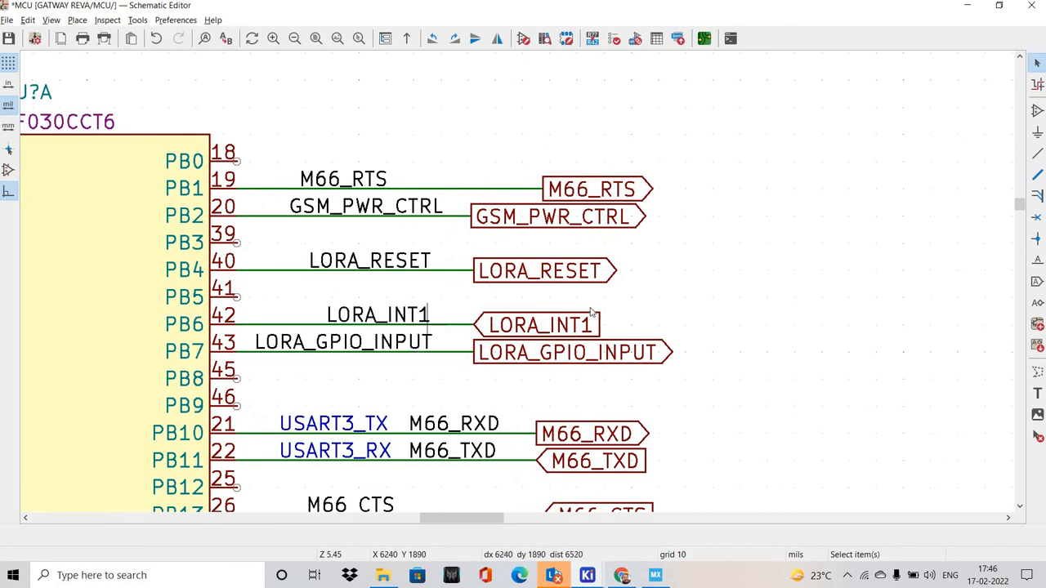
pyautogui.scroll(-3, 639, 260)
pyautogui.moveTo(606, 273); pyautogui.dragTo(691, 230, button='middle')
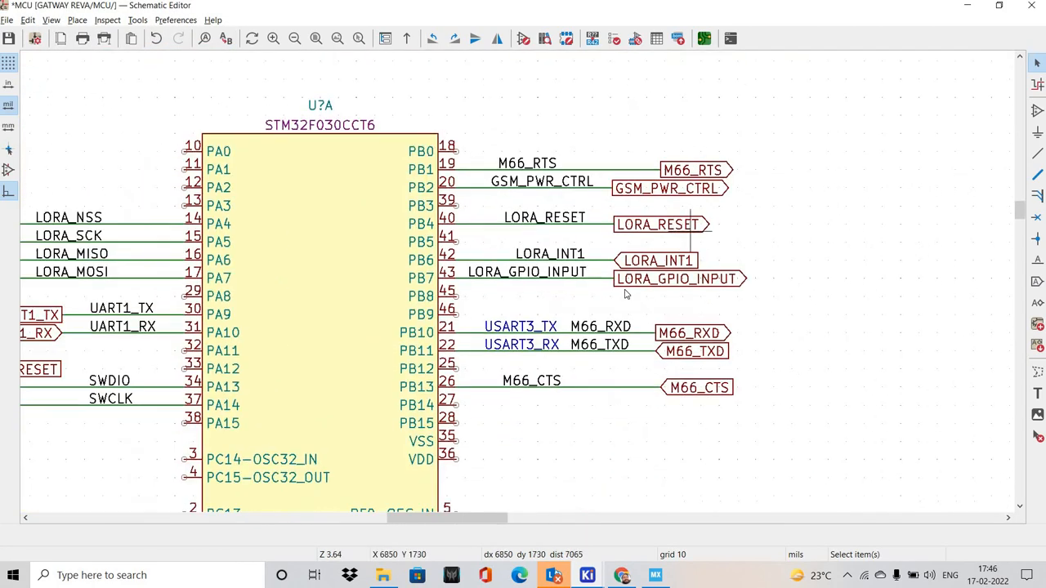
pyautogui.moveTo(627, 373); pyautogui.dragTo(682, 281, button='middle')
pyautogui.hotkey('ctrl', 's')
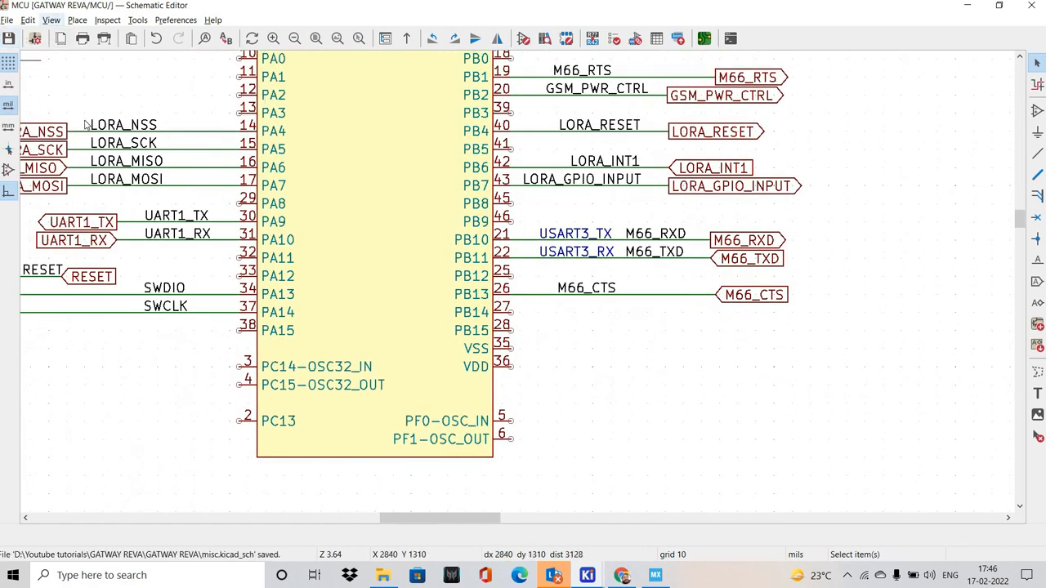
# Check the Misc sheet for control signals and open the GSM sheet
pyautogui.click(51, 20)
pyautogui.click(90, 53)
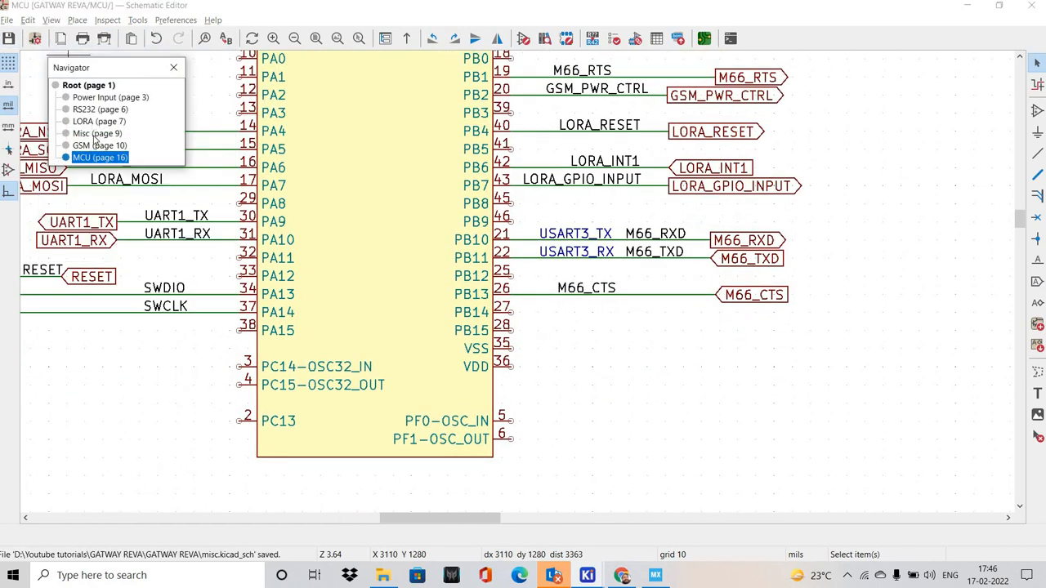
pyautogui.click(97, 133)
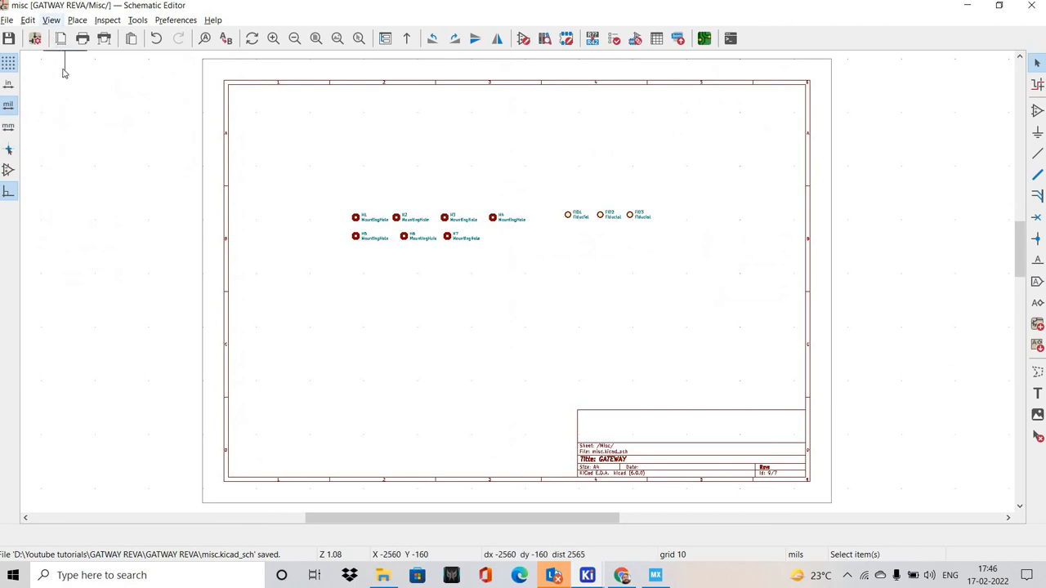
pyautogui.click(52, 19)
pyautogui.click(81, 52)
pyautogui.click(96, 144)
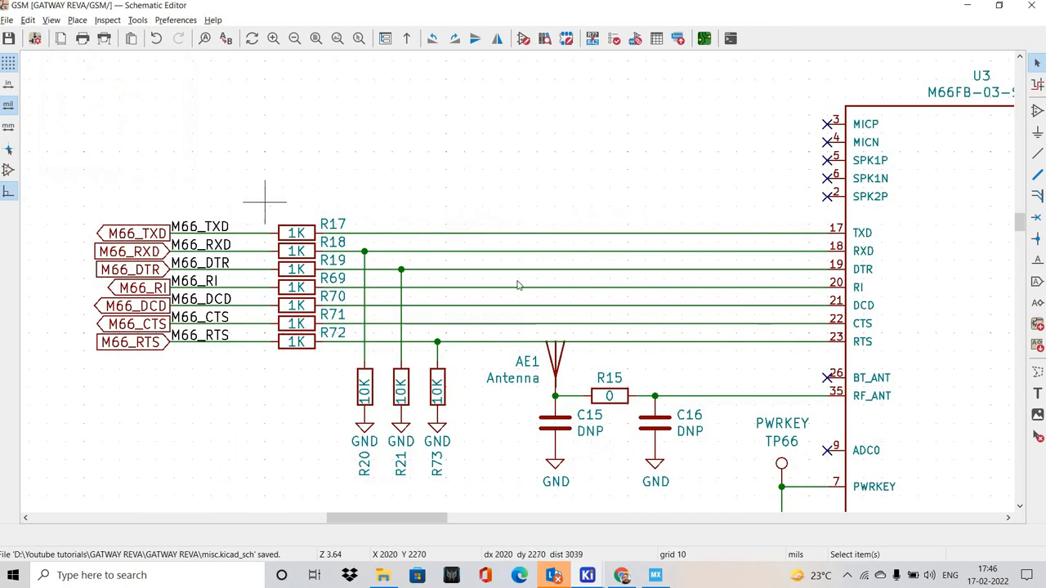
# Select the M66_DTR, M66_RI and M66_DCD global labels together with their net labels
pyautogui.moveTo(518, 285); pyautogui.dragTo(455, 261, button='middle')
pyautogui.scroll(2, 202, 262)
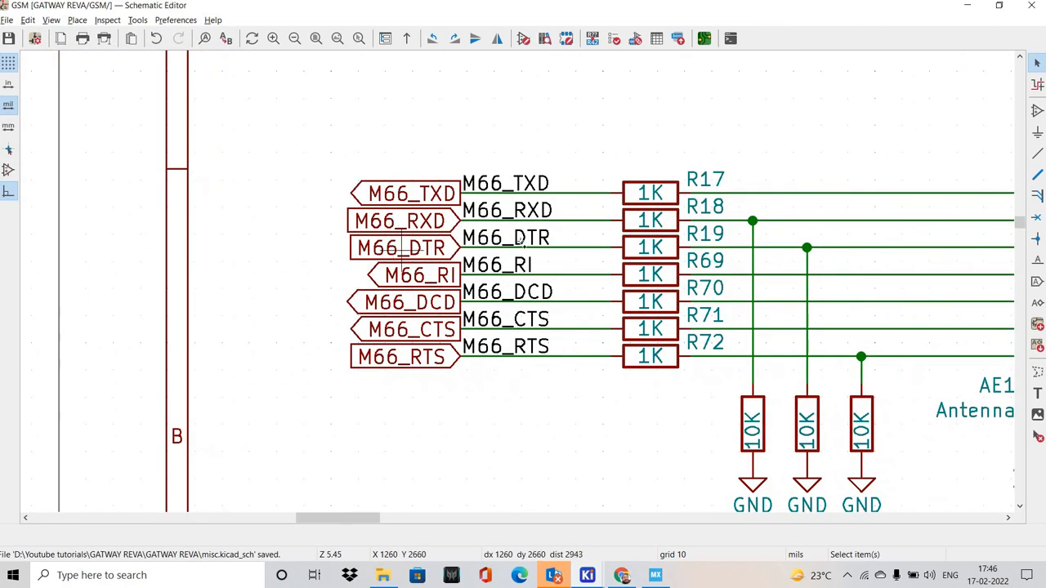
pyautogui.click(401, 248)
pyautogui.keyDown('shift'); pyautogui.click(445, 274); pyautogui.keyUp('shift')
pyautogui.keyDown('shift'); pyautogui.moveTo(462, 300); pyautogui.dragTo(481, 301); pyautogui.keyUp('shift')
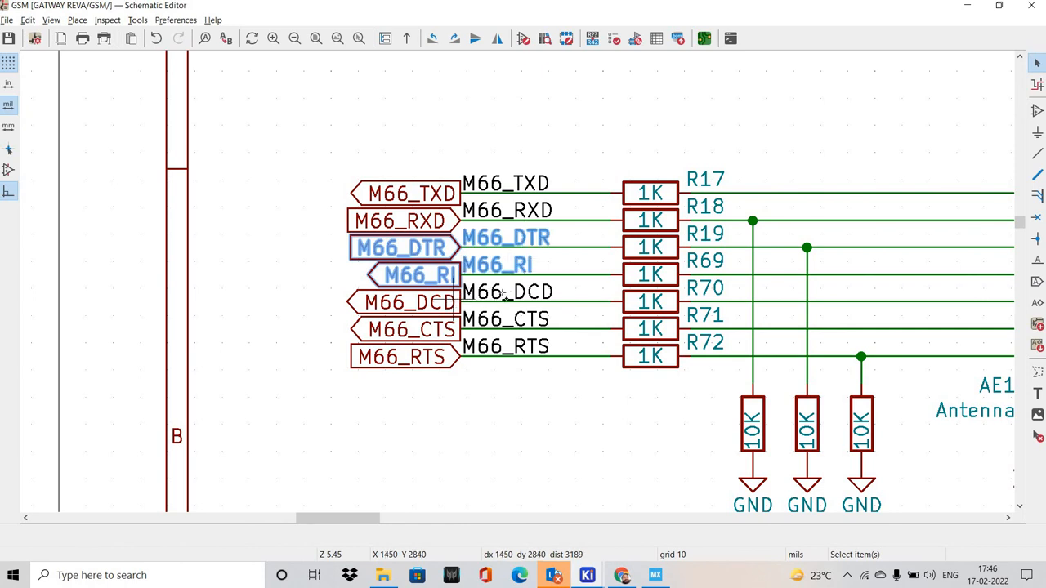
pyautogui.keyDown('shift'); pyautogui.click(453, 299); pyautogui.keyUp('shift')
pyautogui.keyDown('shift'); pyautogui.click(507, 294); pyautogui.keyUp('shift')
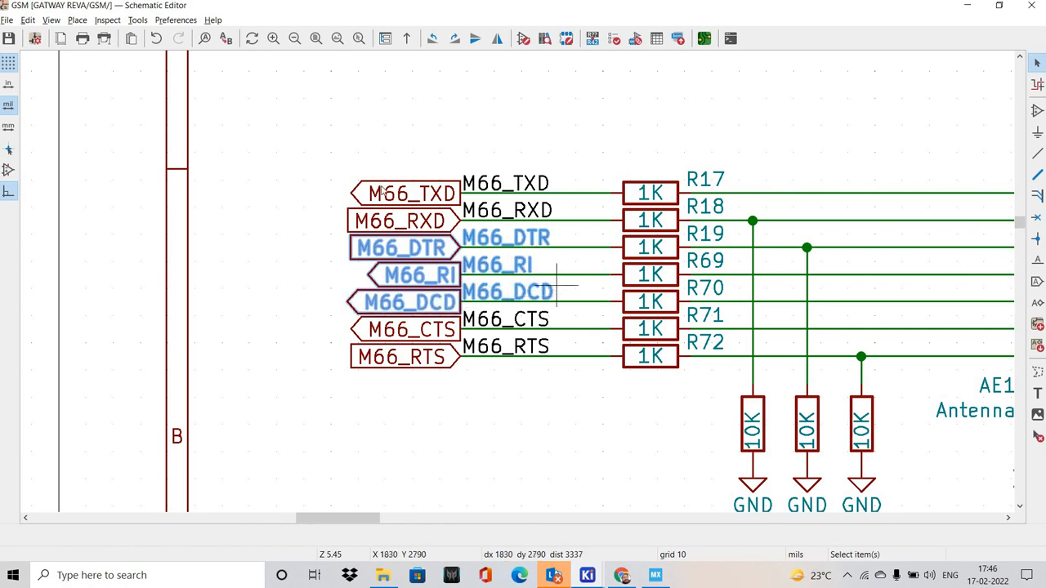
# Add the M66_PWRKEY global label to the selected M66_DTR, M66_RI and M66_DCD labels and copy them all
pyautogui.moveTo(597, 262); pyautogui.dragTo(474, 236, button='middle')
pyautogui.scroll(-3, 589, 314)
pyautogui.moveTo(609, 449); pyautogui.dragTo(415, 294, button='middle')
pyautogui.scroll(2, 506, 283)
pyautogui.keyDown('shift'); pyautogui.click(449, 295); pyautogui.keyUp('shift')
pyautogui.scroll(-2, 509, 280)
pyautogui.scroll(-3, 524, 303)
pyautogui.moveTo(524, 303); pyautogui.dragTo(412, 286, button='middle')
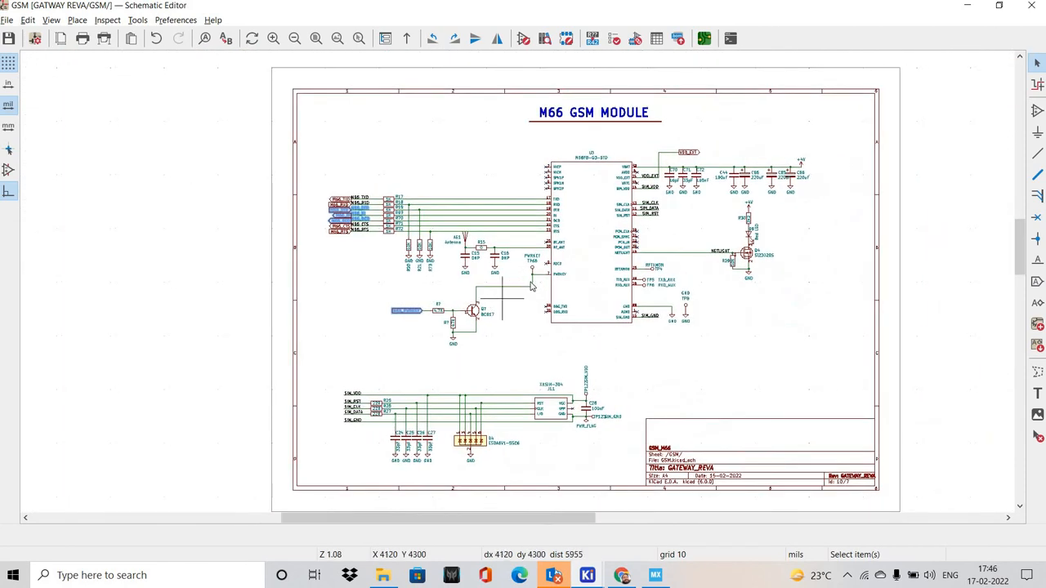
pyautogui.scroll(2, 395, 236)
pyautogui.keyDown('shift'); pyautogui.scroll(-1, 480, 310); pyautogui.keyUp('shift')
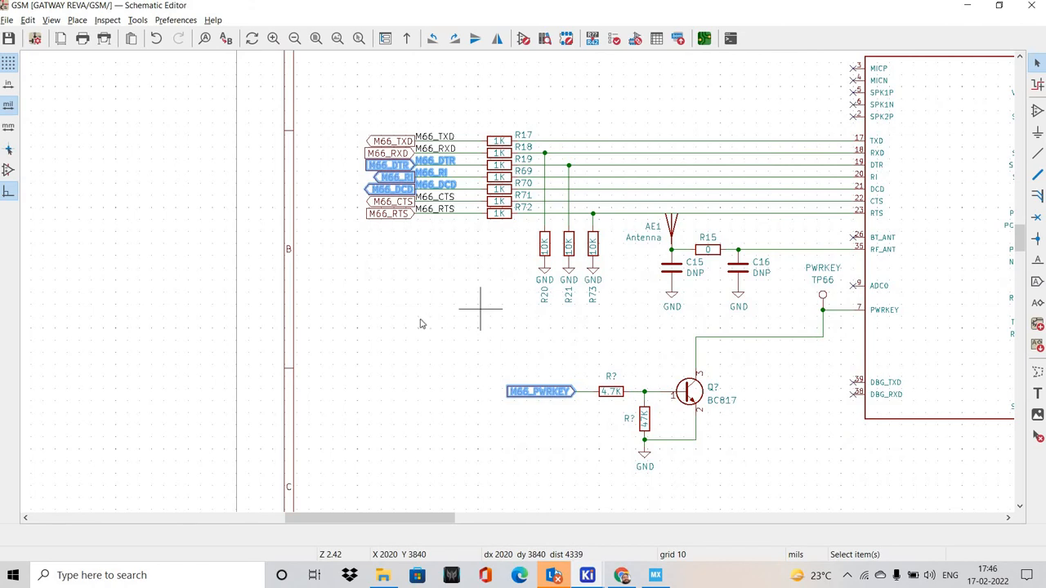
pyautogui.press('m')
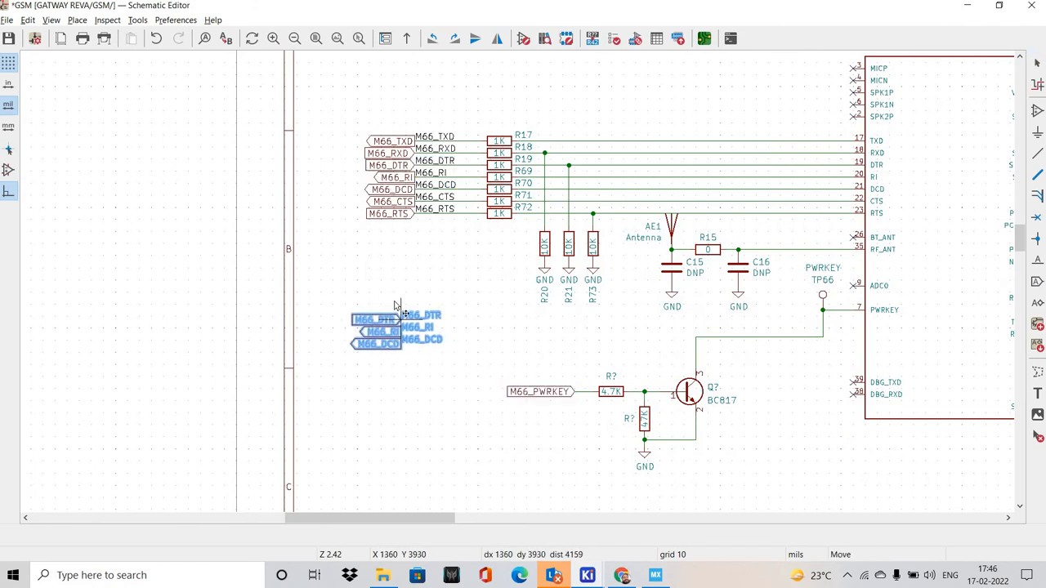
pyautogui.press('Escape')
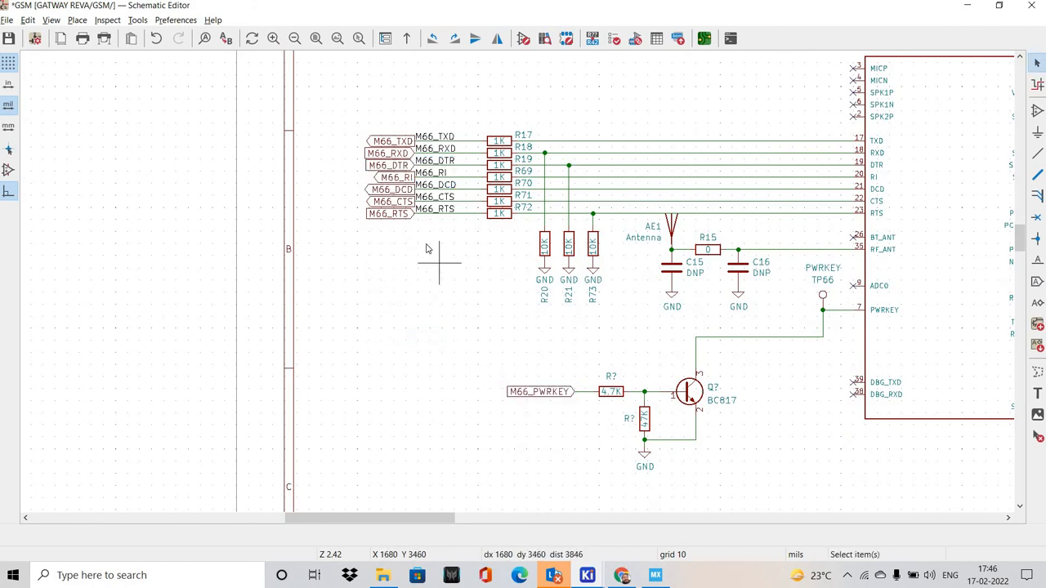
pyautogui.hotkey('ctrl', 'v')
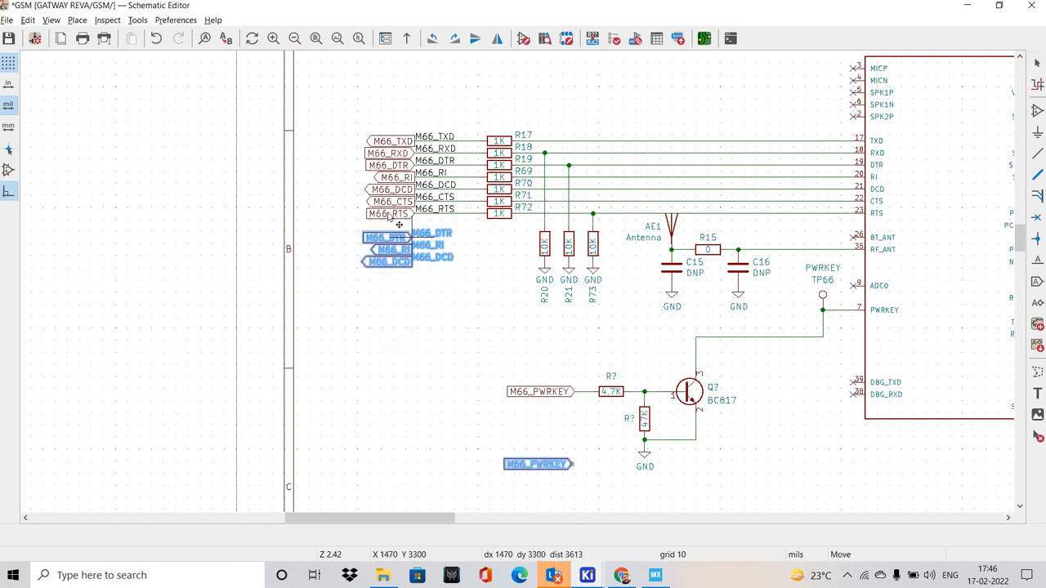
pyautogui.press('Escape')
# Switch to the MCU sheet and paste the copied M66 labels beside the PB pins of the STM32F030CCT6 symbol
pyautogui.click(51, 20)
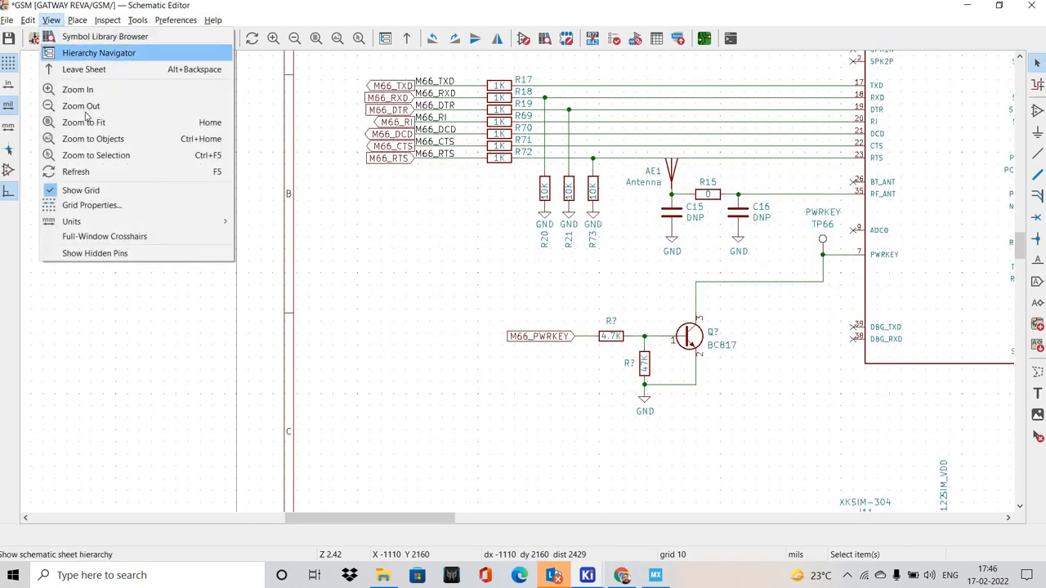
pyautogui.click(92, 54)
pyautogui.click(82, 159)
pyautogui.scroll(-2, 603, 341)
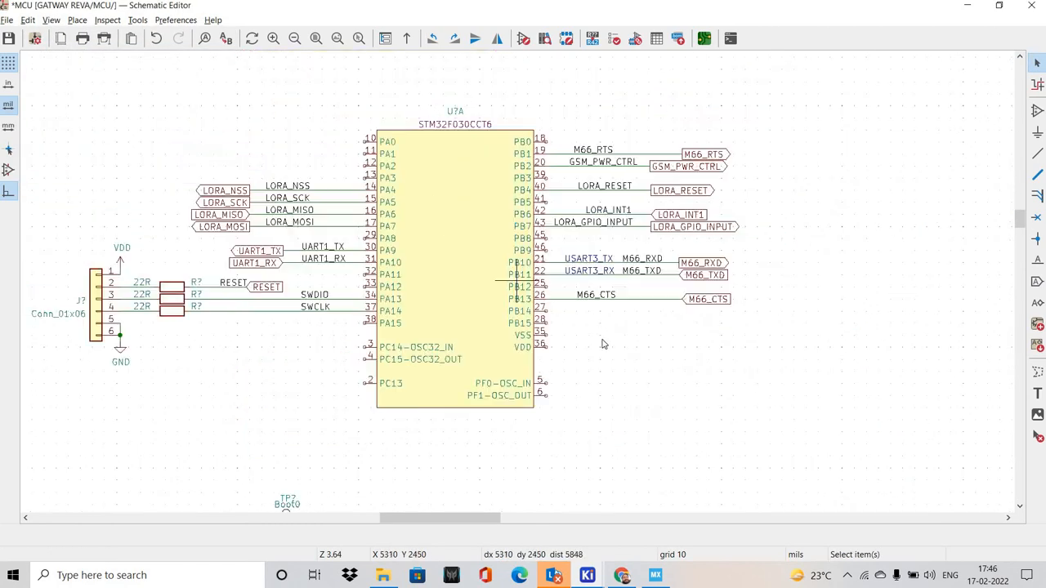
pyautogui.scroll(-3, 604, 344)
pyautogui.hotkey('ctrl', 'v')
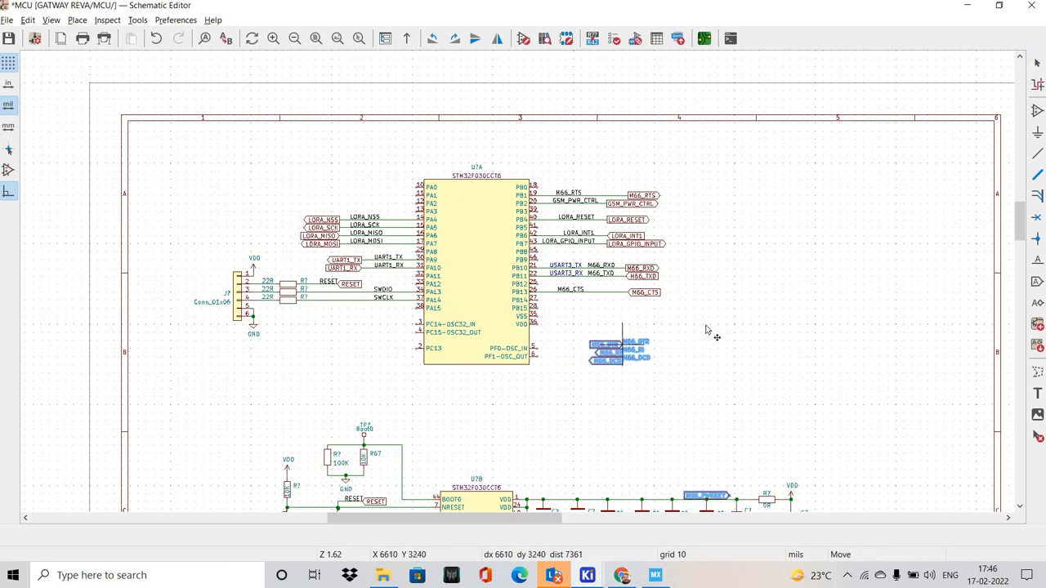
pyautogui.click(727, 288)
pyautogui.scroll(3, 705, 301)
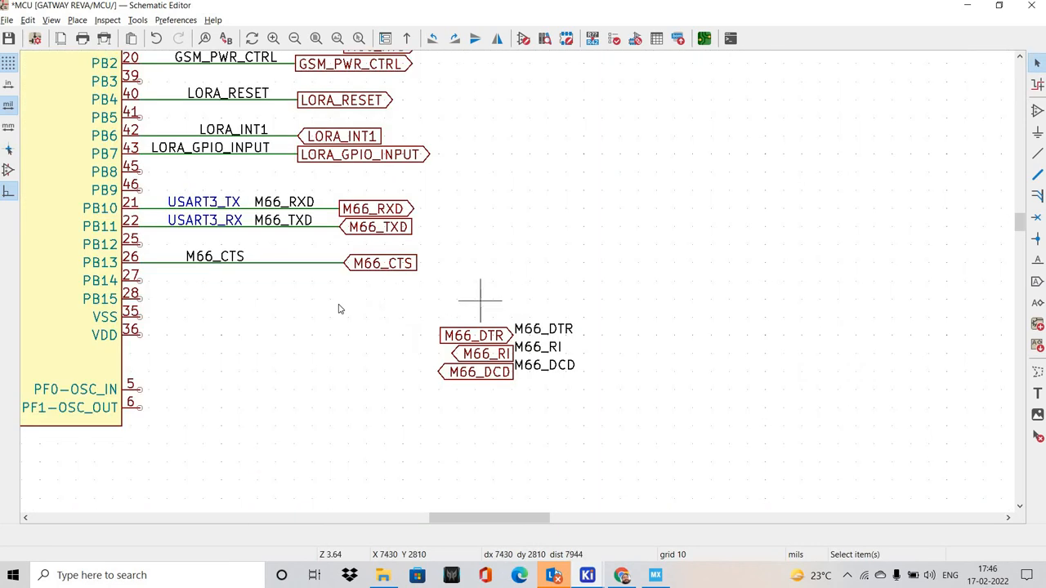
# Mirror the pasted M66_DTR, M66_RI and M66_DCD labels horizontally and place them close to the PB pins below M66_CTS
pyautogui.moveTo(382, 278); pyautogui.dragTo(443, 300, button='middle')
pyautogui.moveTo(329, 299); pyautogui.dragTo(384, 316, button='middle')
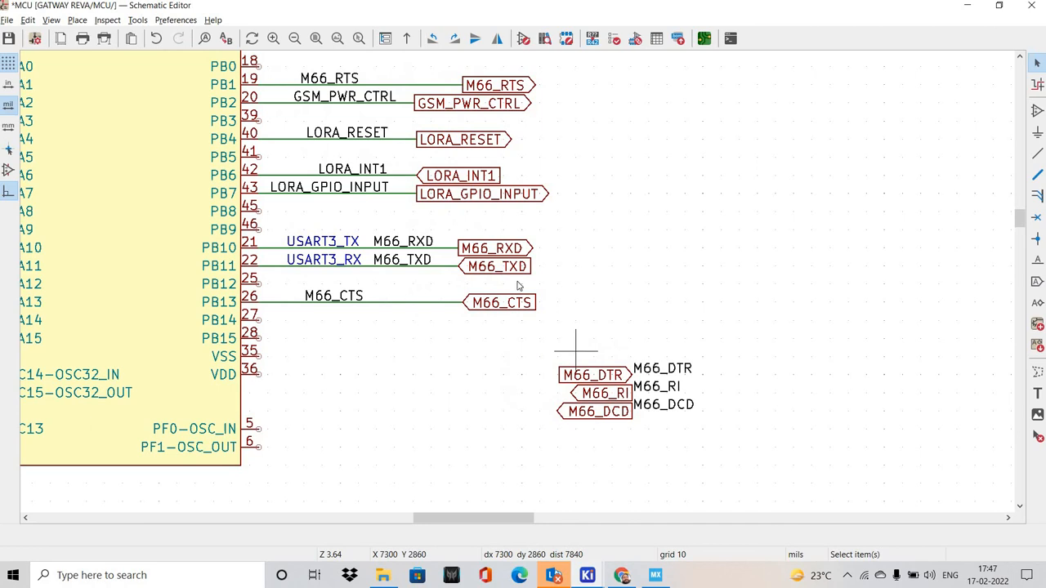
pyautogui.scroll(2, 592, 275)
pyautogui.click(594, 278)
pyautogui.moveTo(401, 238); pyautogui.dragTo(740, 415)
pyautogui.press('m')
pyautogui.press('x')
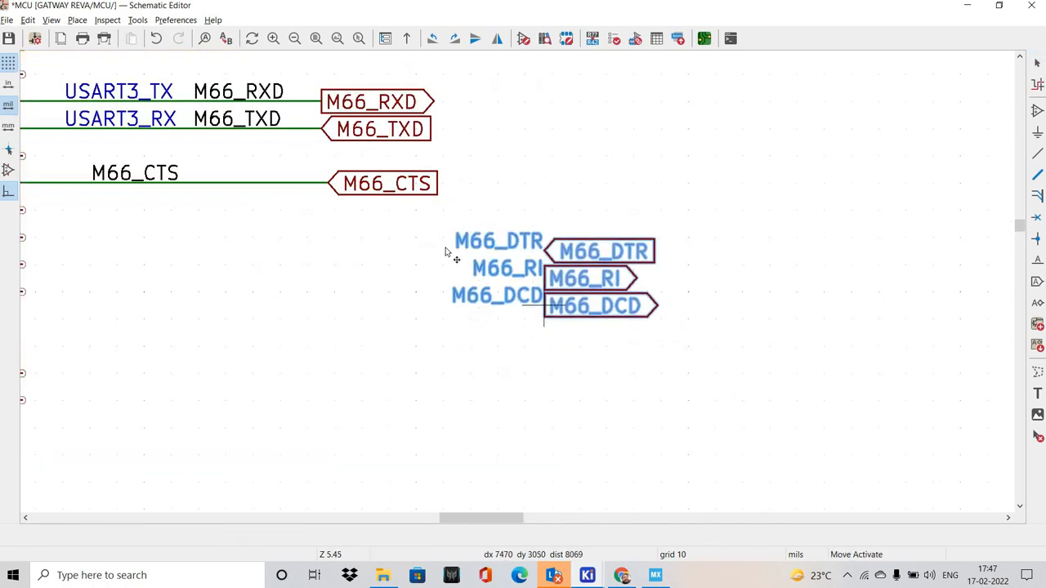
pyautogui.moveTo(335, 216); pyautogui.dragTo(497, 254, button='middle')
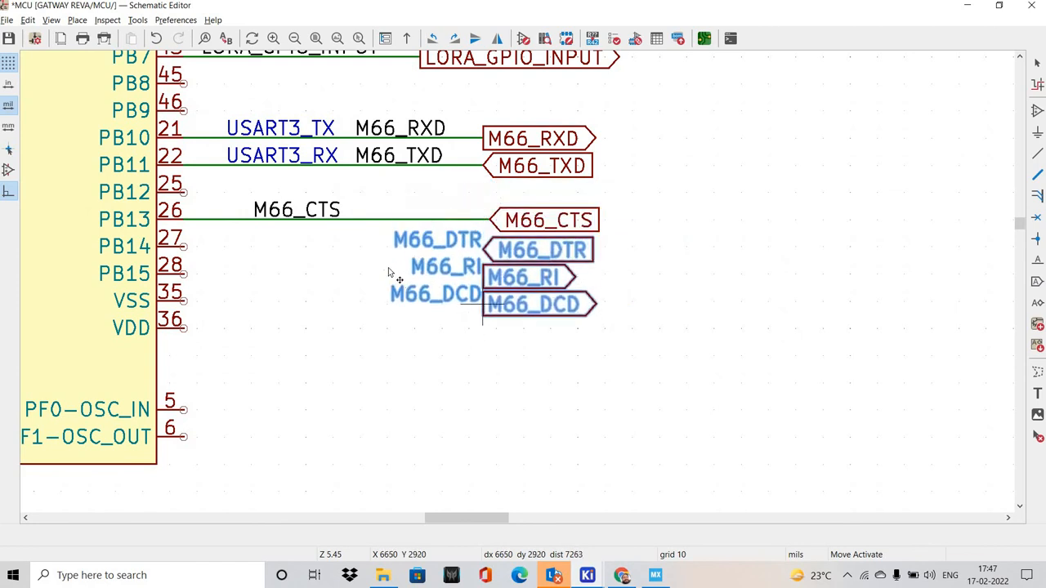
pyautogui.click(480, 328)
# Move the three mirrored labels up so that M66_DTR and M66_RI line up with pins PB14 and PB15
pyautogui.click(380, 249)
pyautogui.moveTo(367, 234); pyautogui.dragTo(614, 295)
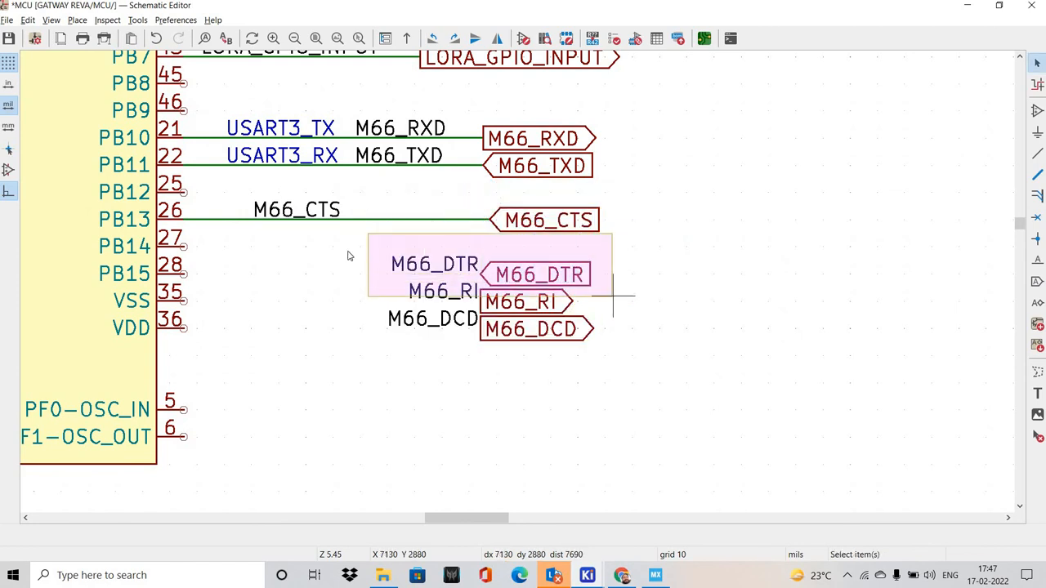
pyautogui.moveTo(315, 222); pyautogui.dragTo(680, 411)
pyautogui.press('m')
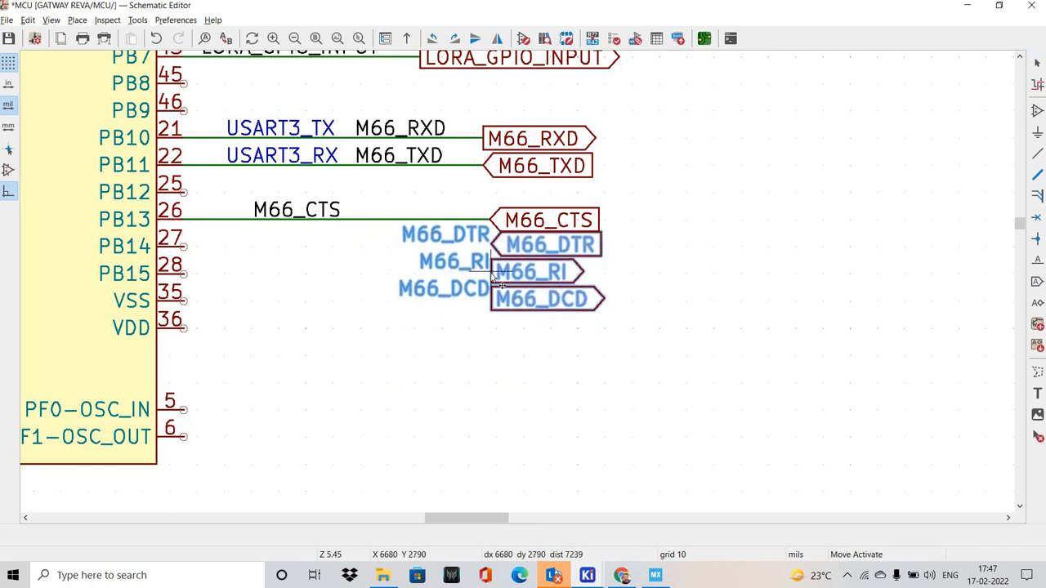
pyautogui.click(338, 257)
# Wire pin PB14 to the M66_DTR global label and pin PB15 to the M66_RI global label
pyautogui.scroll(2, 338, 257)
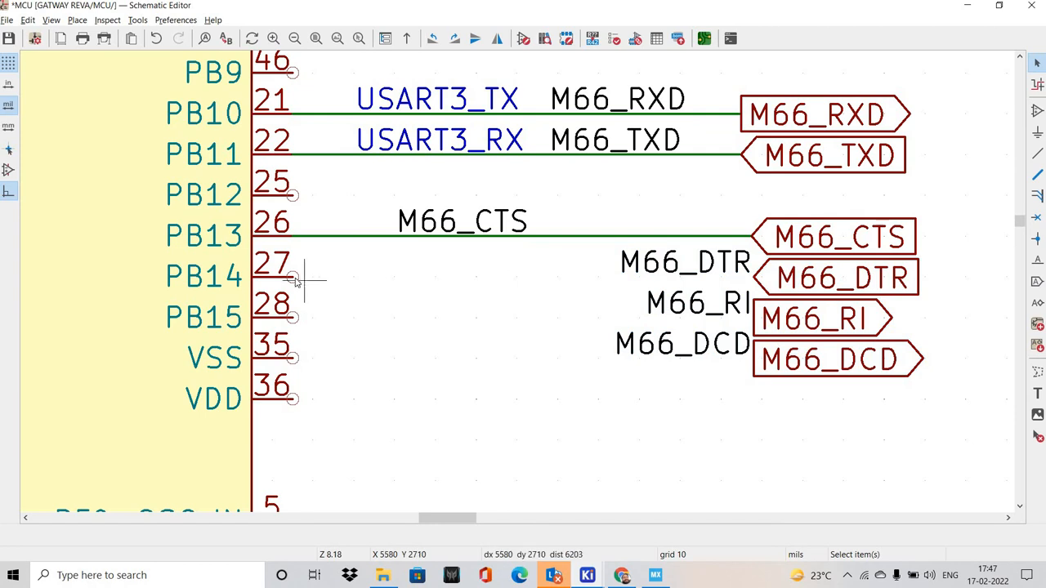
pyautogui.press('w')
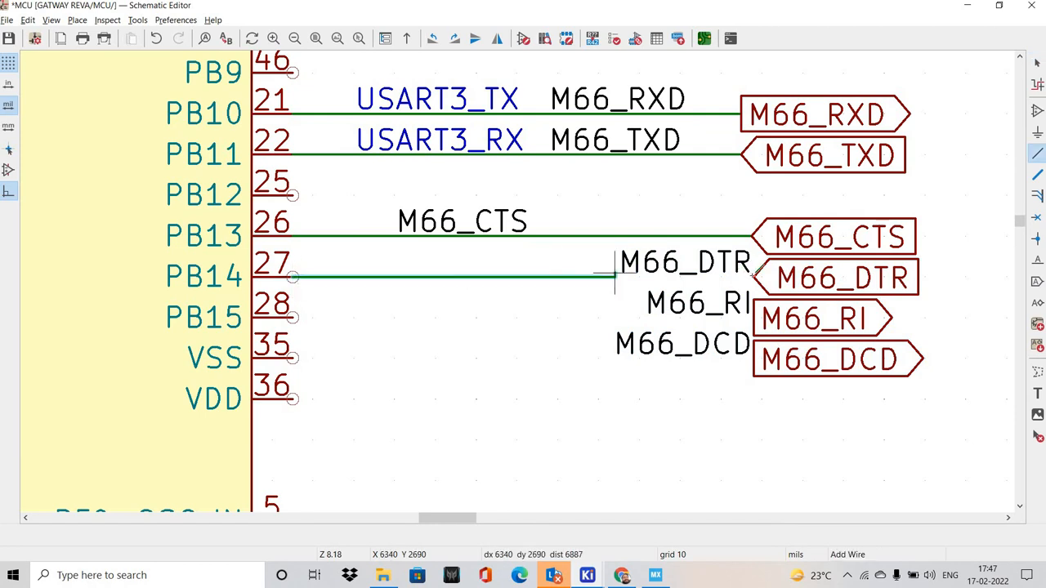
pyautogui.click(745, 276)
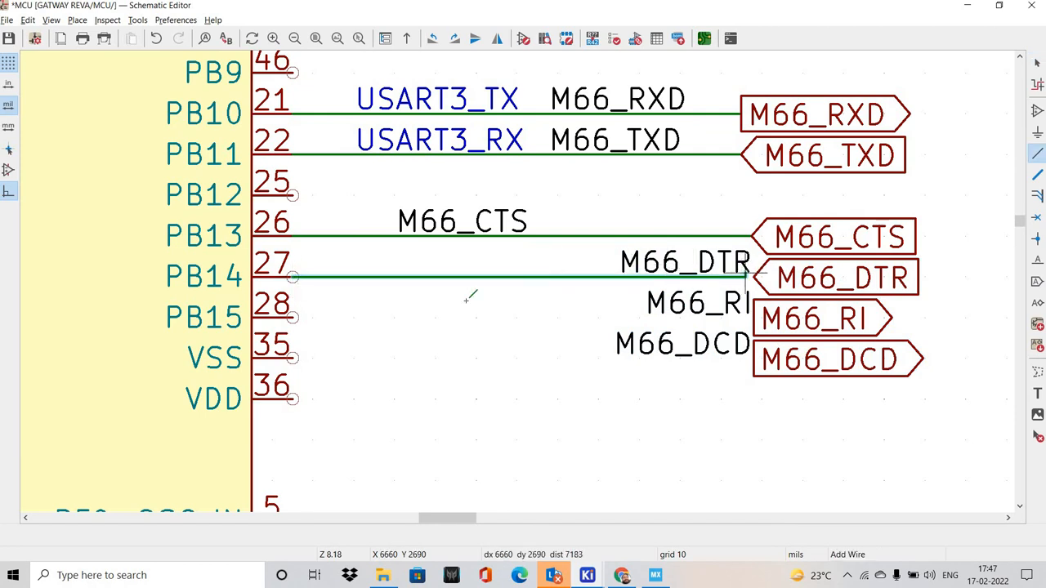
pyautogui.click(295, 317)
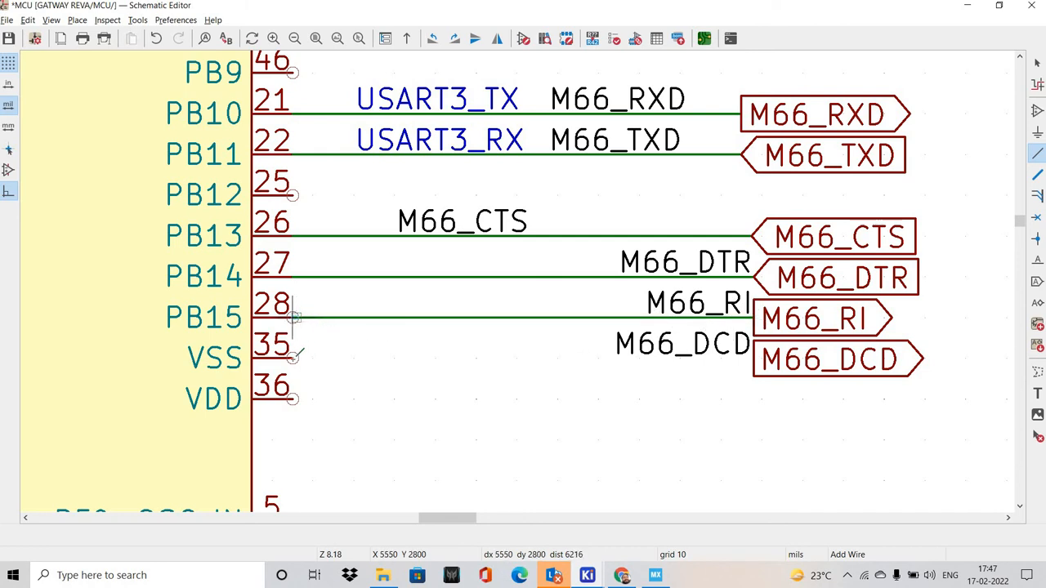
pyautogui.press('Escape')
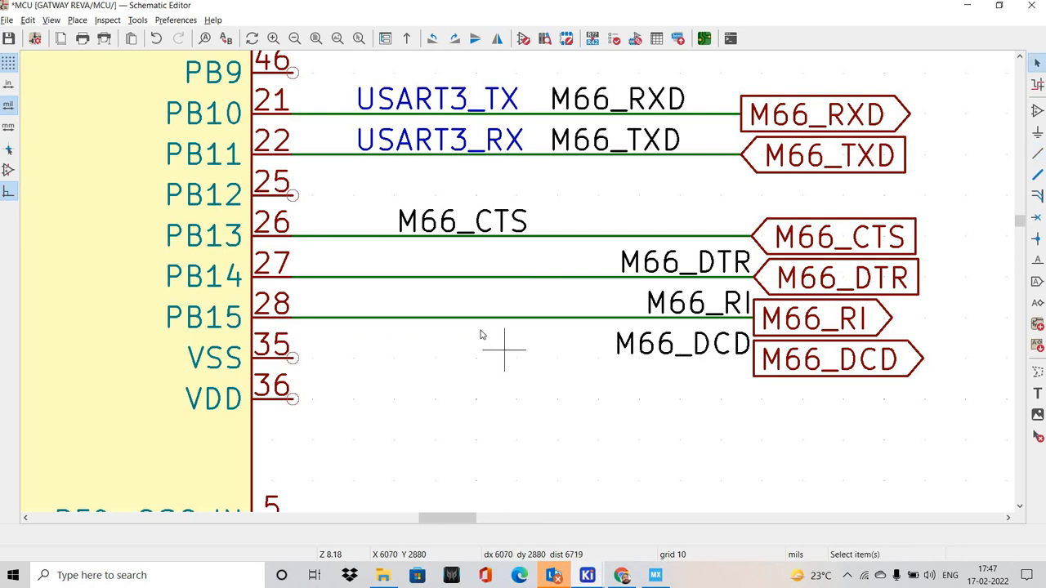
# Move the M66_DCD net label and global label to pin PB12 and wire the pin to them
pyautogui.scroll(-3, 502, 348)
pyautogui.scroll(3, 469, 333)
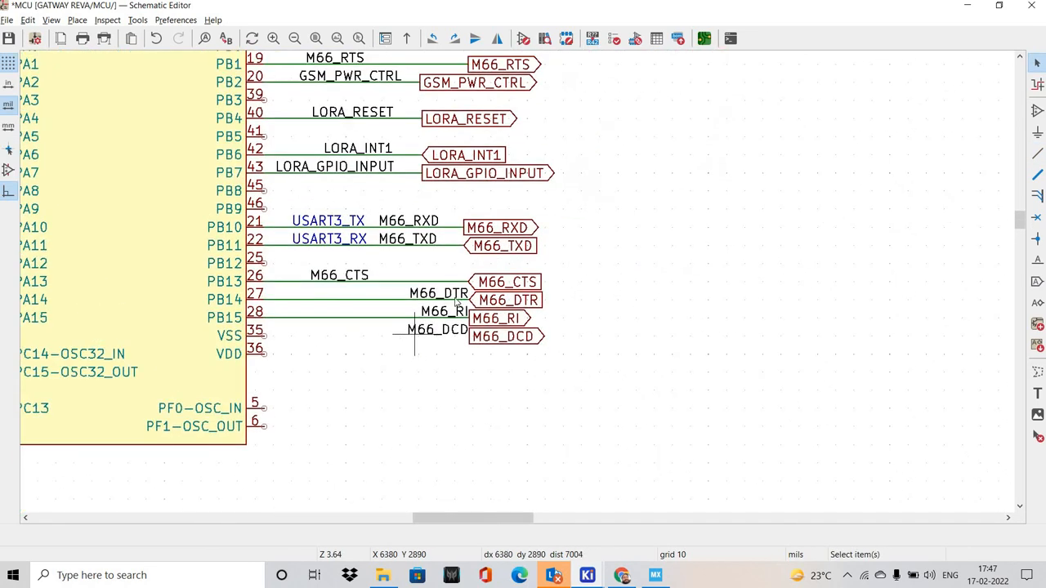
pyautogui.moveTo(459, 297); pyautogui.dragTo(319, 150)
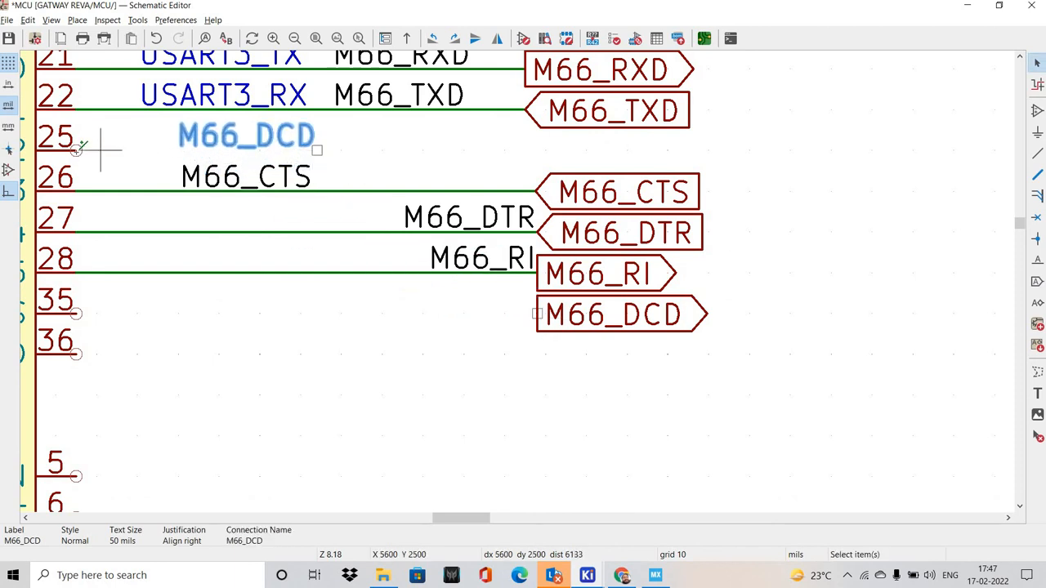
pyautogui.click(76, 150)
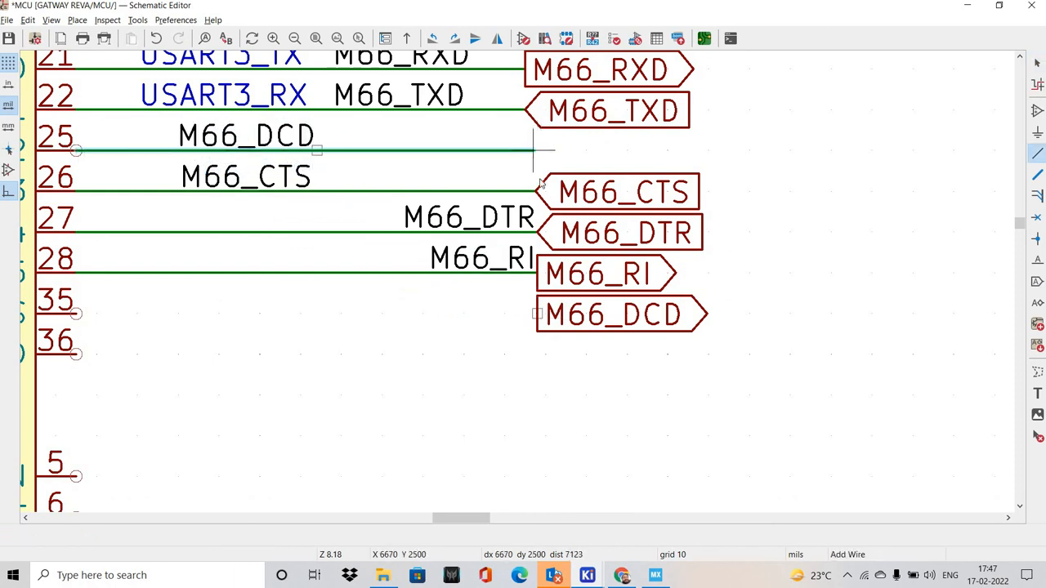
pyautogui.doubleClick(529, 151)
pyautogui.moveTo(561, 310); pyautogui.dragTo(572, 152)
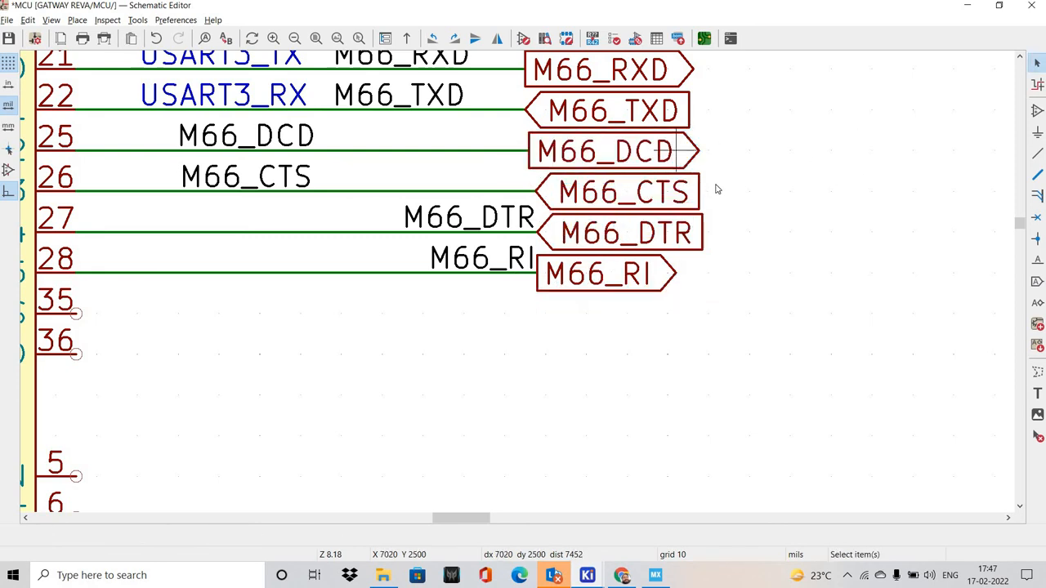
# Set the global label shape of M66_DCD and M66_RI to Input and of M66_DTR to Output
pyautogui.moveTo(676, 149); pyautogui.dragTo(716, 183, button='middle')
pyautogui.press('e')
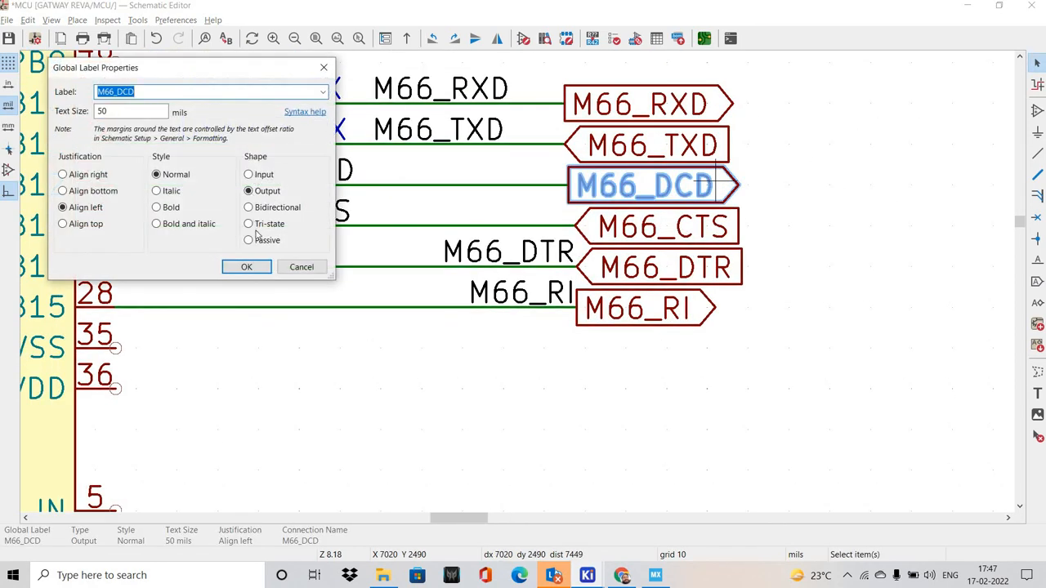
pyautogui.click(246, 266)
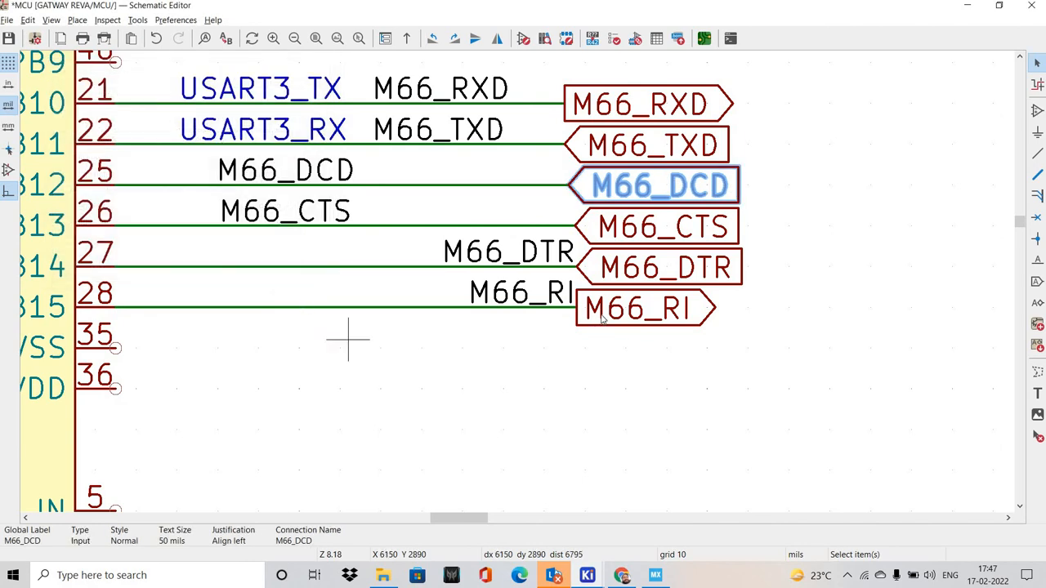
pyautogui.doubleClick(687, 270)
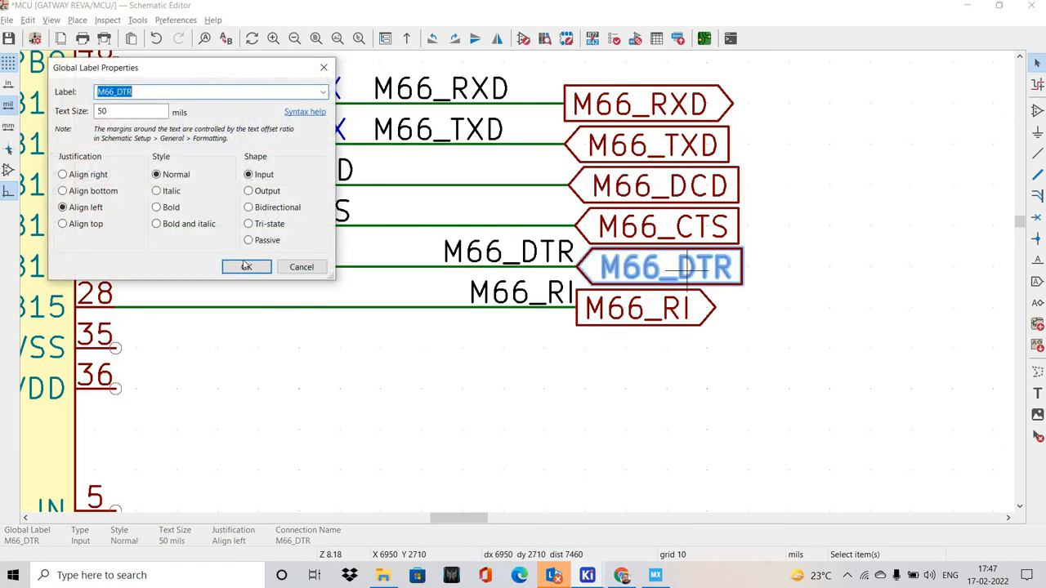
pyautogui.click(246, 267)
pyautogui.doubleClick(654, 303)
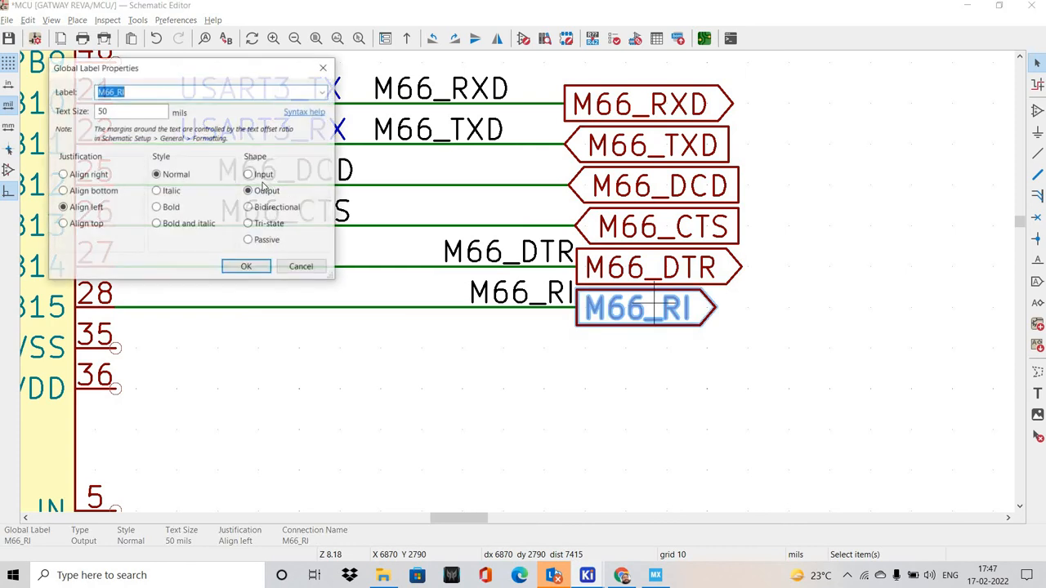
pyautogui.press('Return')
pyautogui.scroll(-4, 495, 343)
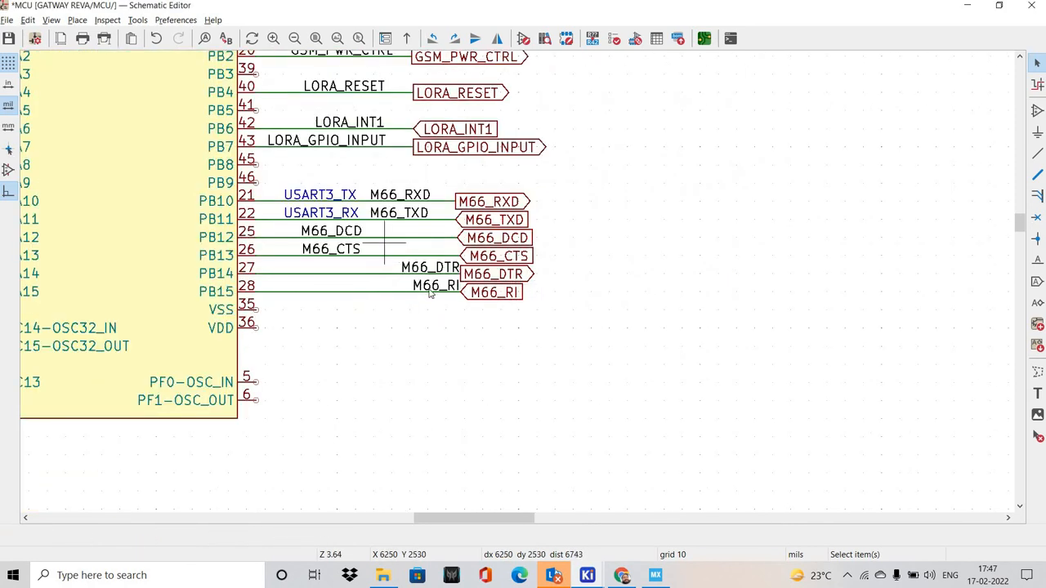
# Move the M66_DTR and M66_RI net labels along their wires toward the MCU, away from the global labels
pyautogui.scroll(3, 549, 340)
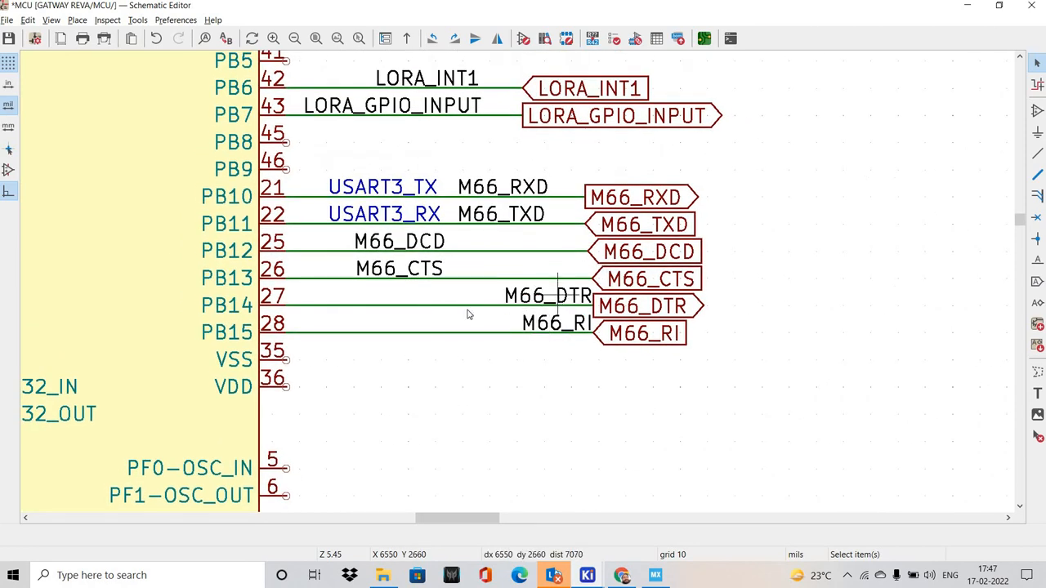
pyautogui.scroll(-5, 539, 296)
pyautogui.scroll(4, 518, 280)
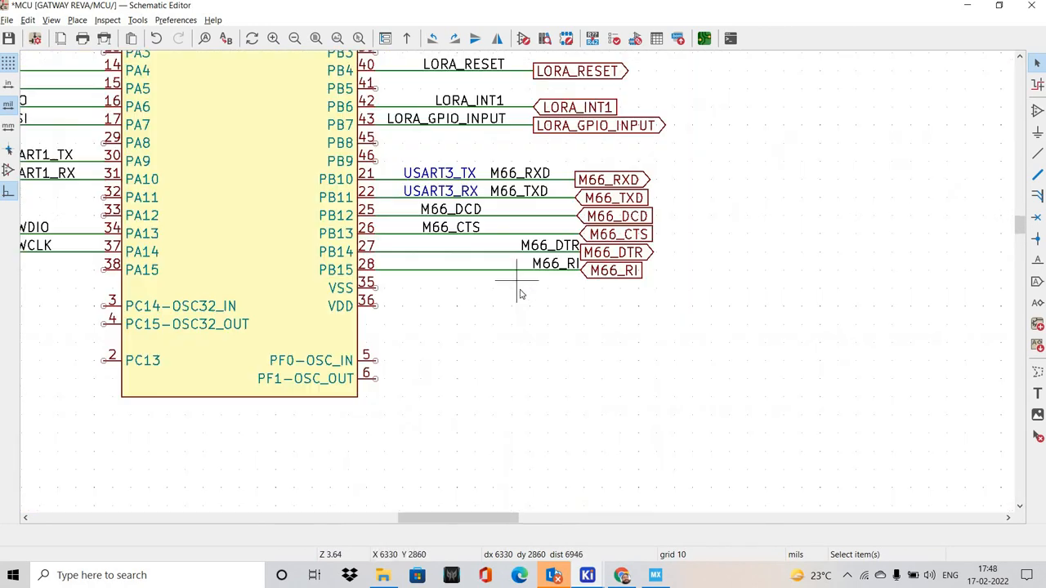
pyautogui.scroll(3, 513, 339)
pyautogui.keyDown('shift'); pyautogui.scroll(-3, 660, 392); pyautogui.keyUp('shift')
pyautogui.moveTo(670, 278); pyautogui.dragTo(677, 281)
pyautogui.hotkey('ctrl', 'z')
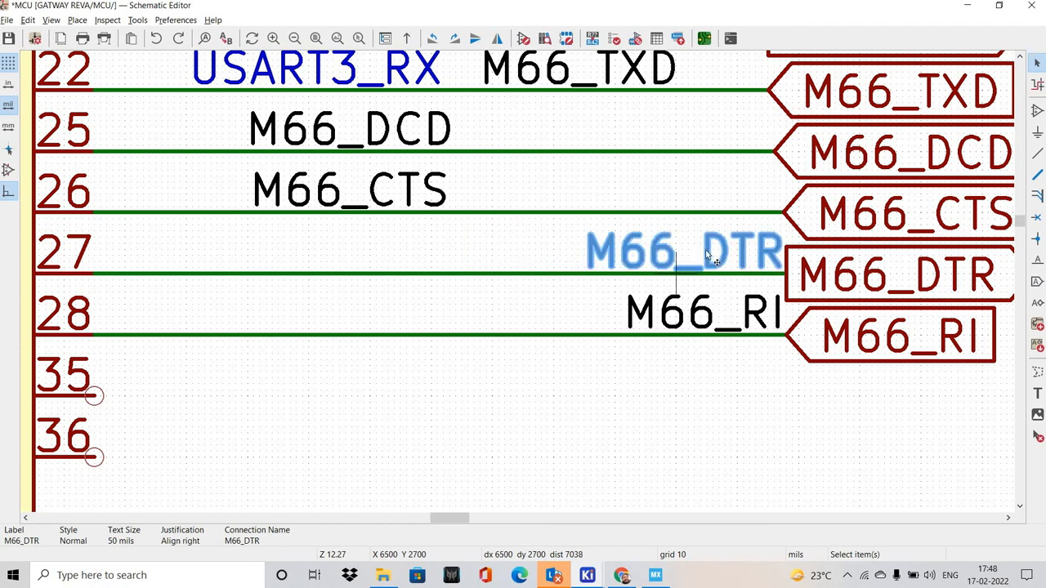
pyautogui.moveTo(689, 276); pyautogui.dragTo(602, 329)
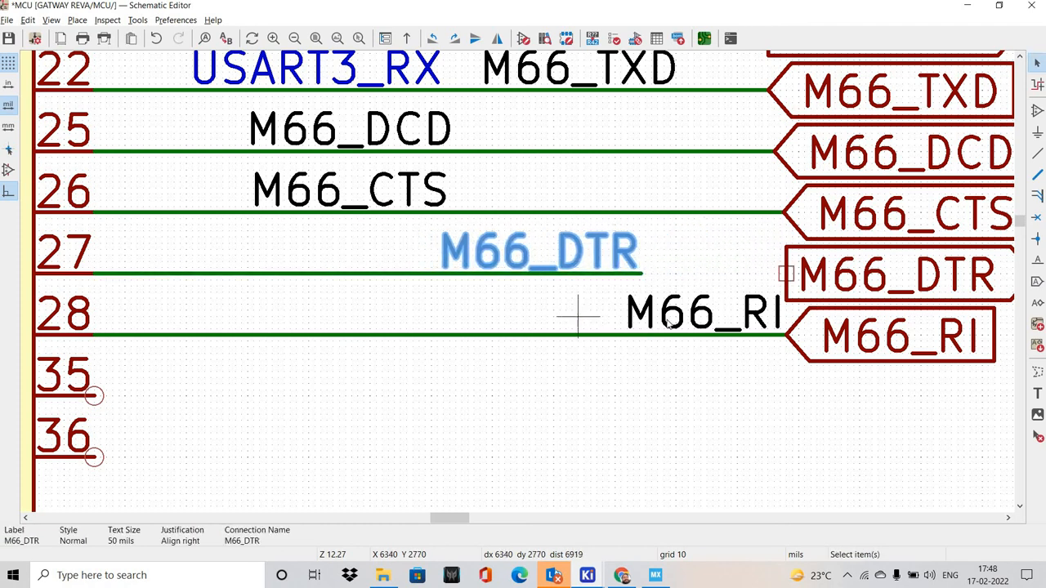
pyautogui.click(596, 321)
pyautogui.moveTo(694, 316); pyautogui.dragTo(612, 338)
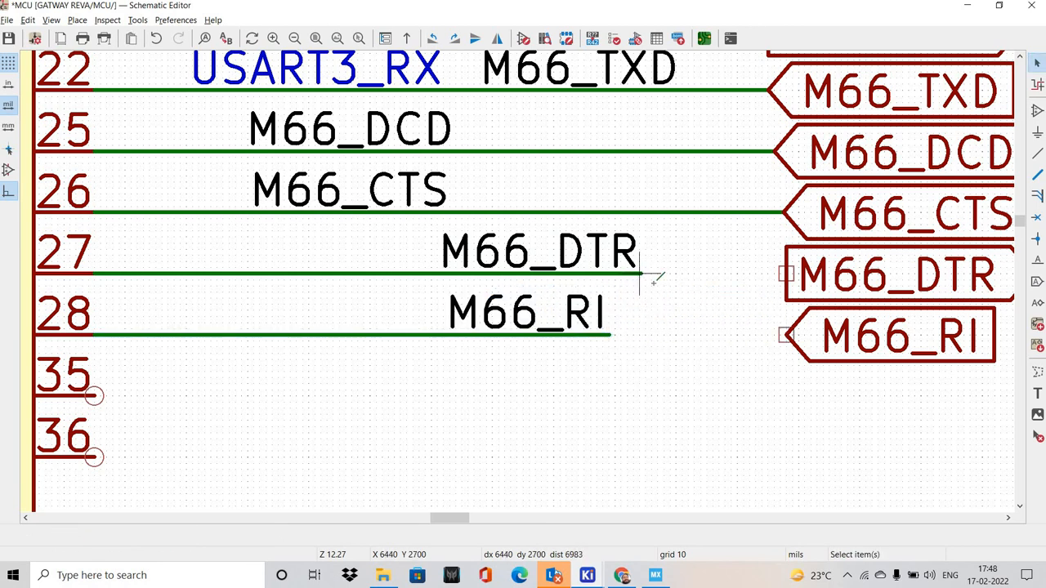
# Extend the PB14 and PB15 wires to rejoin the M66_DTR and M66_RI global labels
pyautogui.press('w')
pyautogui.click(786, 274)
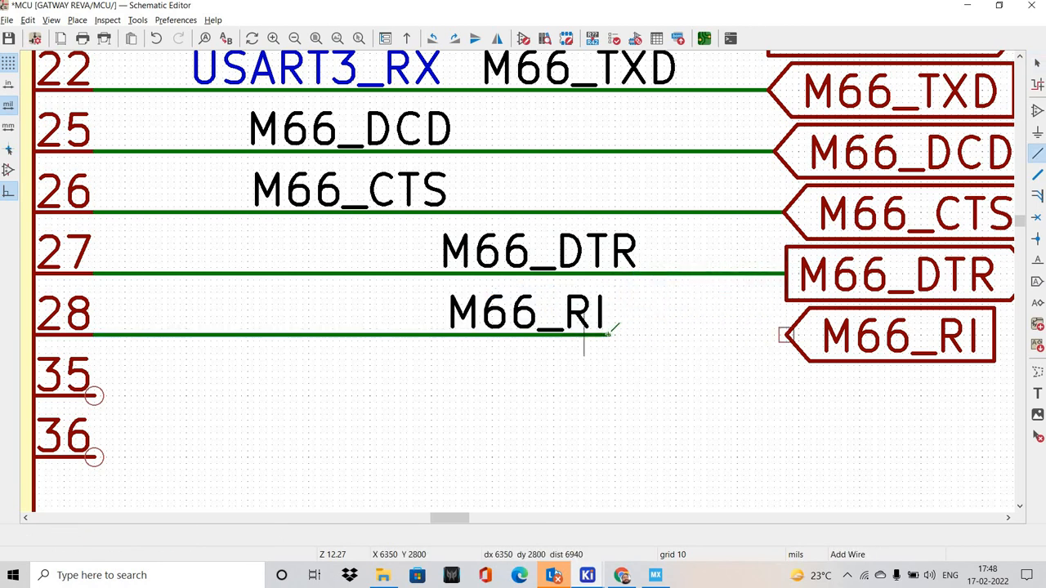
pyautogui.press('w')
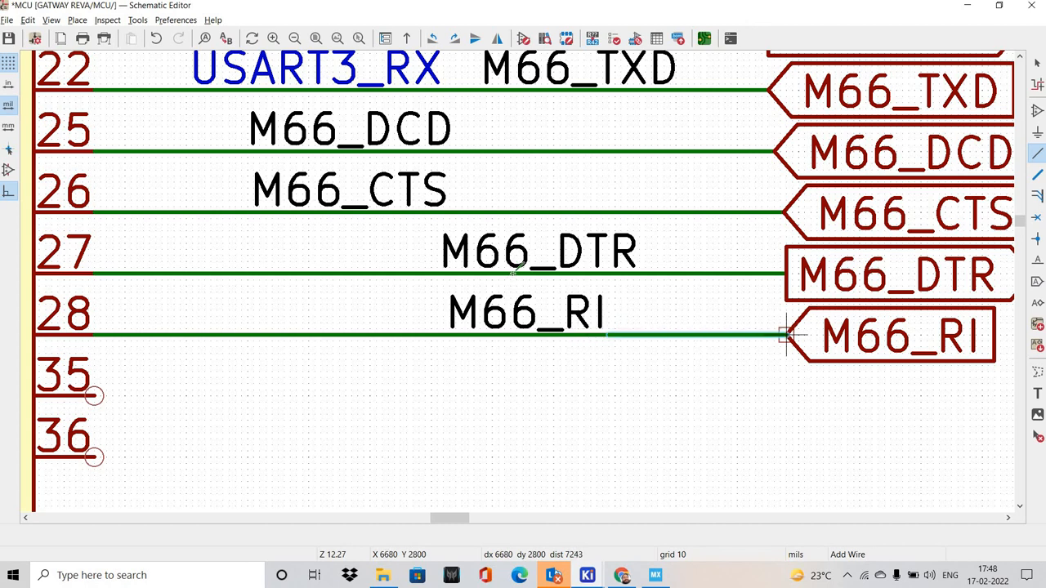
# Finish the PB15 wire at the M66_RI global label and move the M66_PWRKEY global label beside pin PA0
pyautogui.click(786, 335)
pyautogui.scroll(-6, 786, 335)
pyautogui.keyDown('shift'); pyautogui.scroll(3, 620, 250); pyautogui.keyUp('shift')
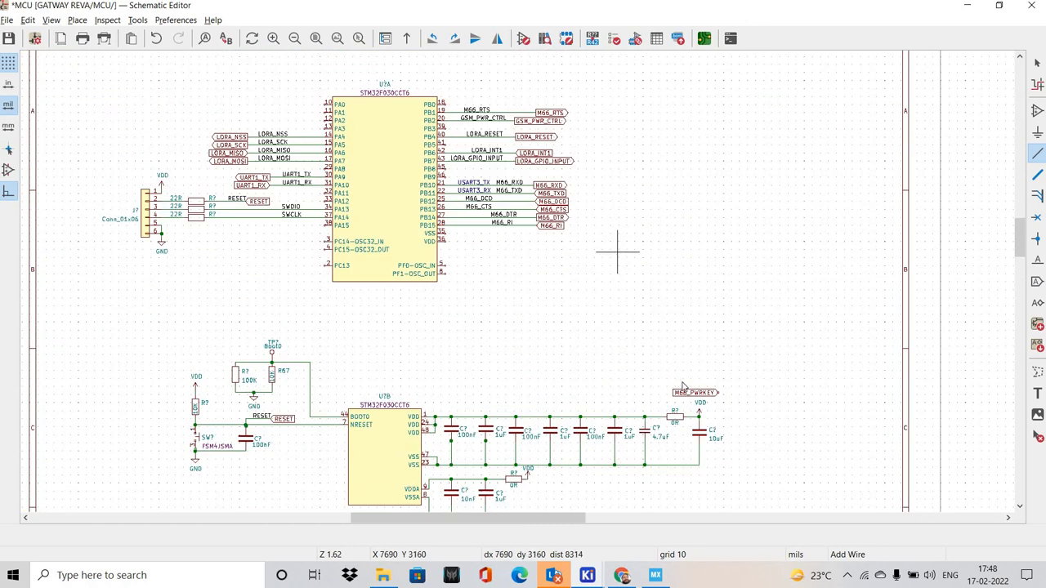
pyautogui.press('Escape')
pyautogui.press('m')
pyautogui.keyDown('shift'); pyautogui.scroll(1, 553, 320); pyautogui.keyUp('shift')
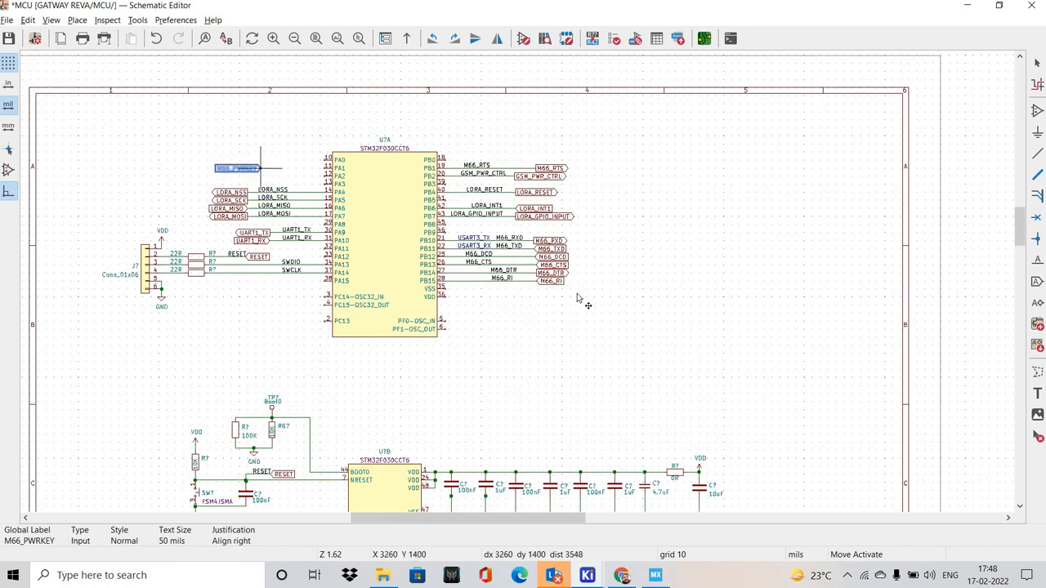
pyautogui.scroll(5, 261, 164)
pyautogui.scroll(-1, 505, 279)
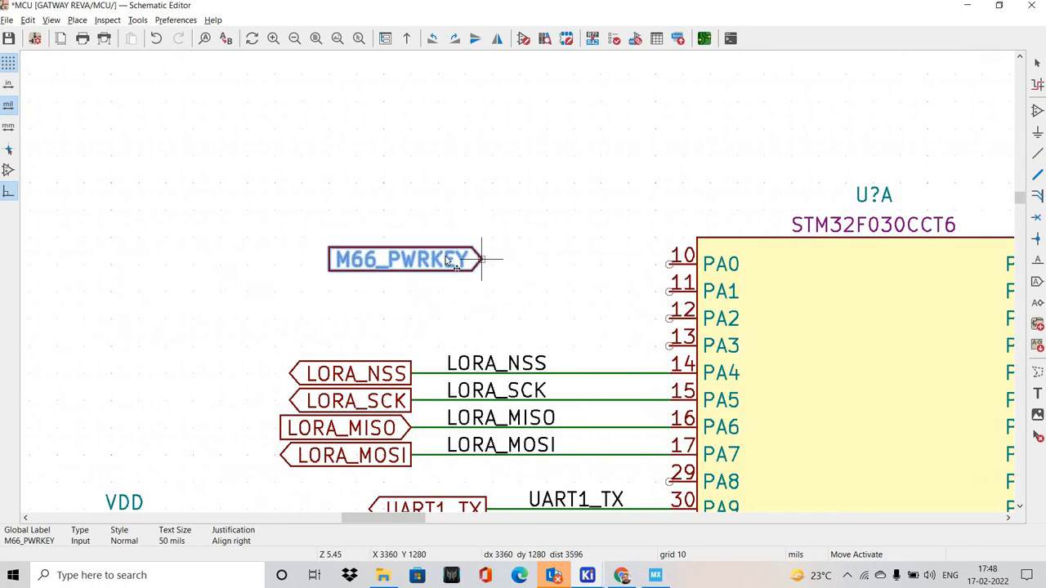
pyautogui.click(441, 259)
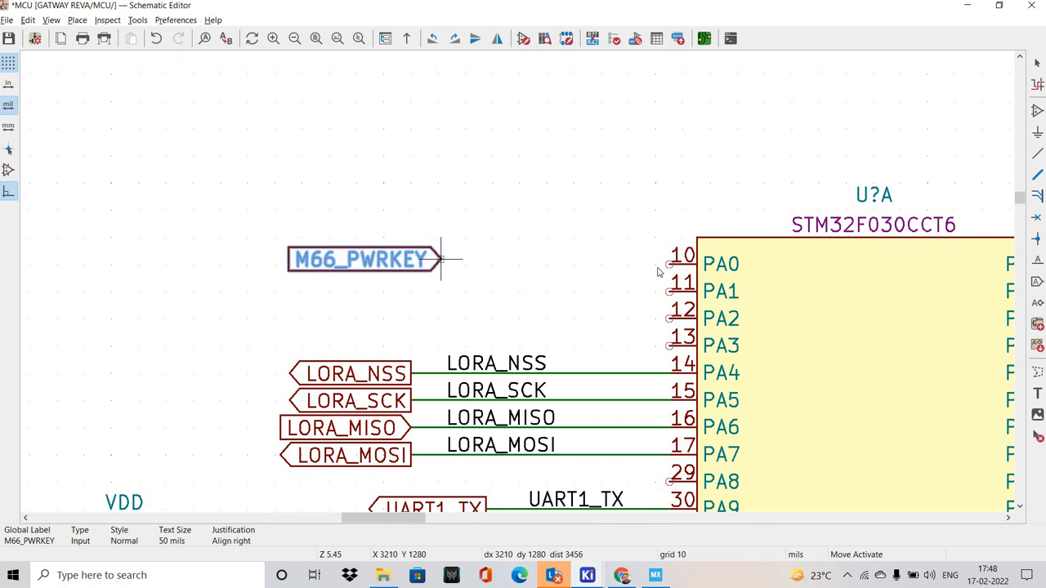
# Wire pin PA0 toward the M66_PWRKEY global label and shift the label onto the wire's end
pyautogui.scroll(1, 658, 271)
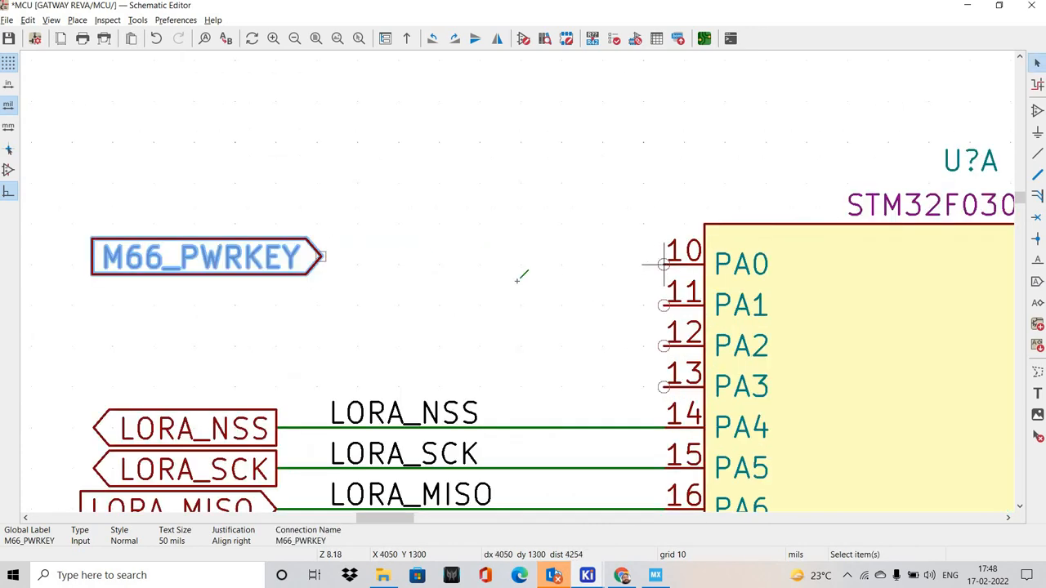
pyautogui.click(663, 263)
pyautogui.scroll(2, 362, 257)
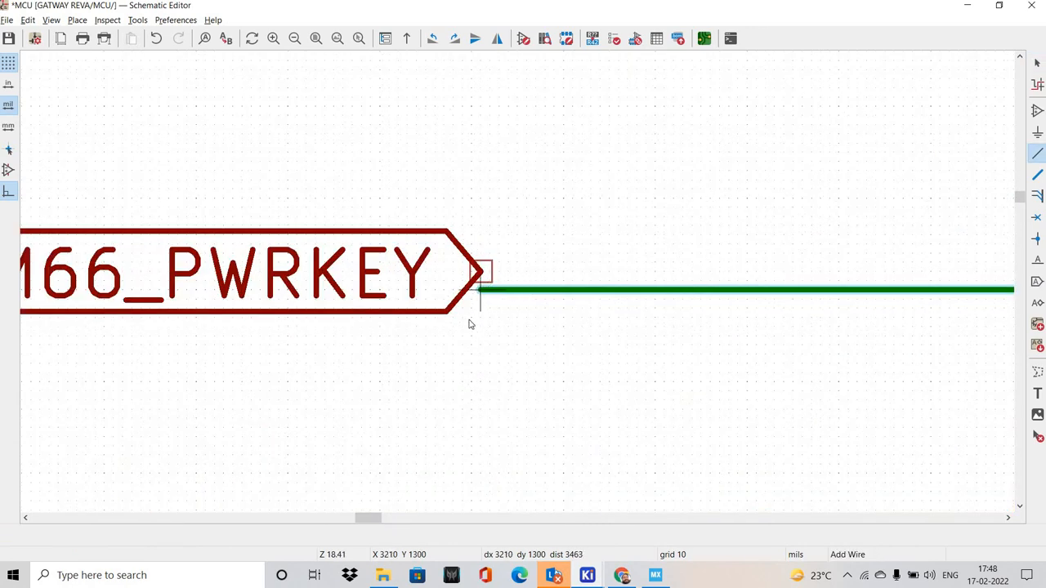
pyautogui.click(480, 289)
pyautogui.press('Escape')
pyautogui.moveTo(478, 276); pyautogui.dragTo(480, 290)
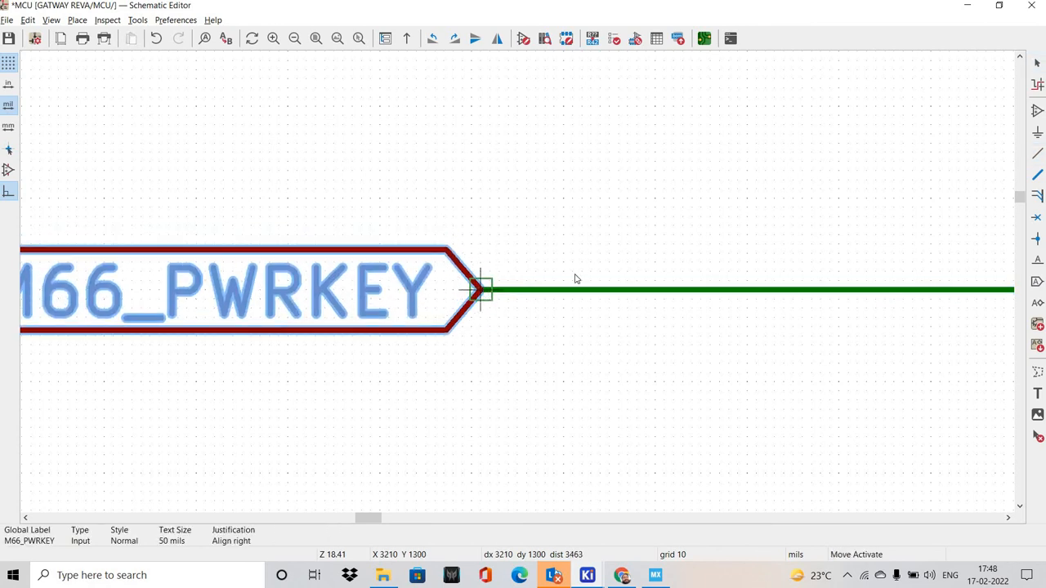
pyautogui.scroll(-2, 466, 241)
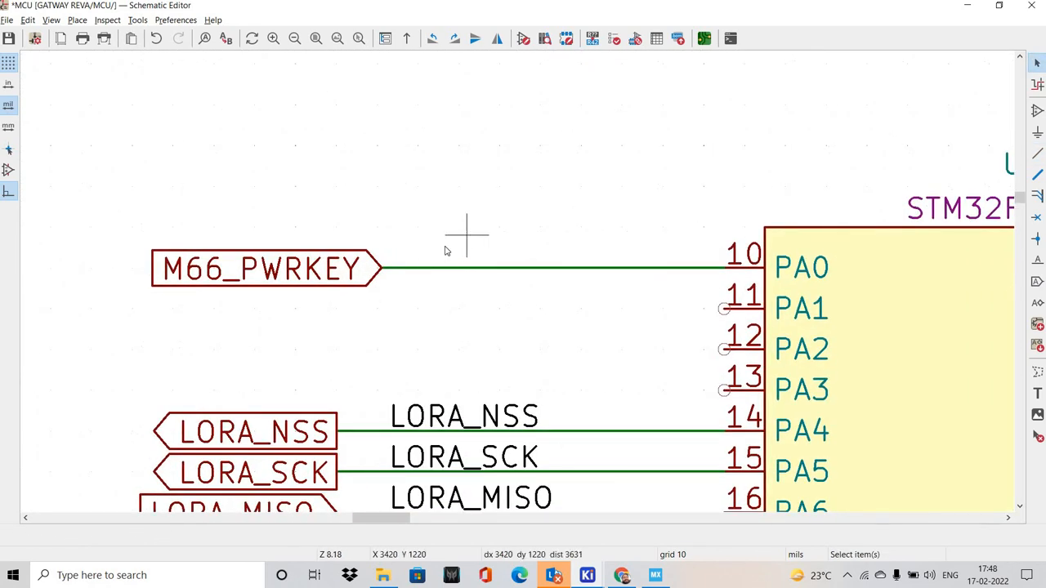
# Place a net label named D on the wire between M66_PWRKEY and pin PA0
pyautogui.write('lD')
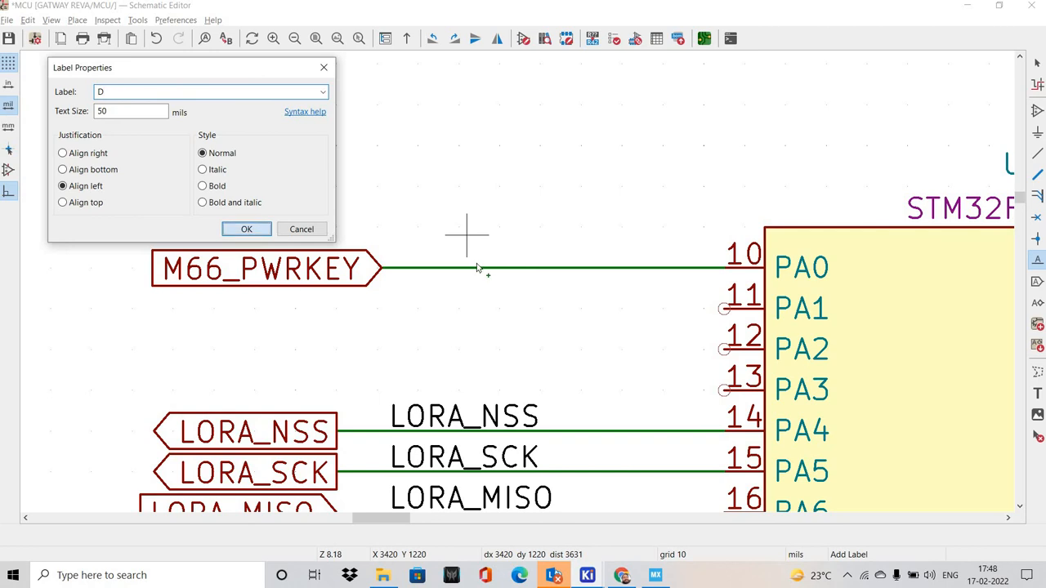
pyautogui.press('Return')
pyautogui.click(473, 267)
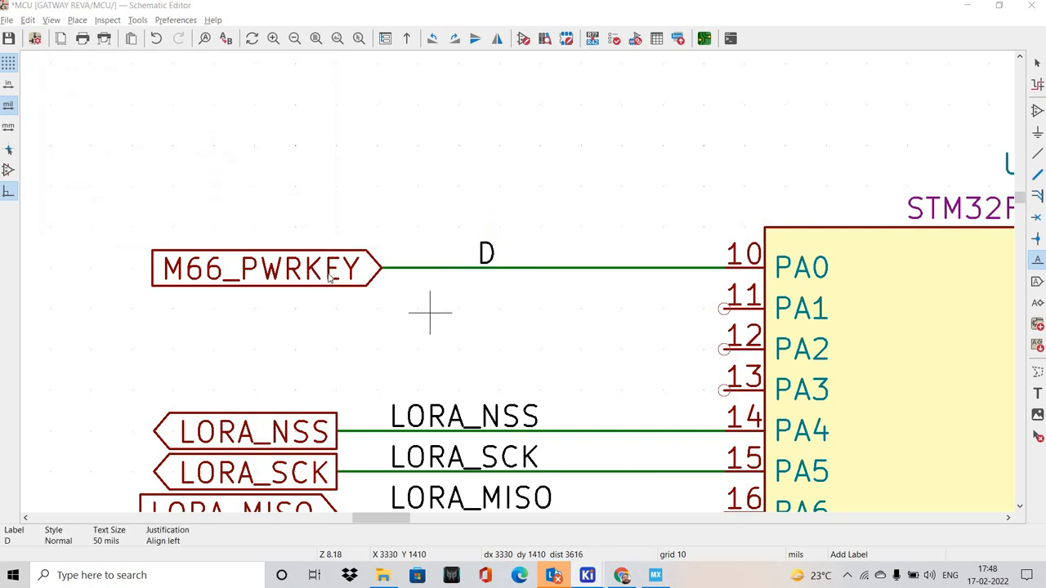
pyautogui.click(427, 305)
pyautogui.press('Escape')
pyautogui.press('Escape')
# Set the shape of the M66_PWRKEY global label at pin PA0 to Output
pyautogui.click(336, 278)
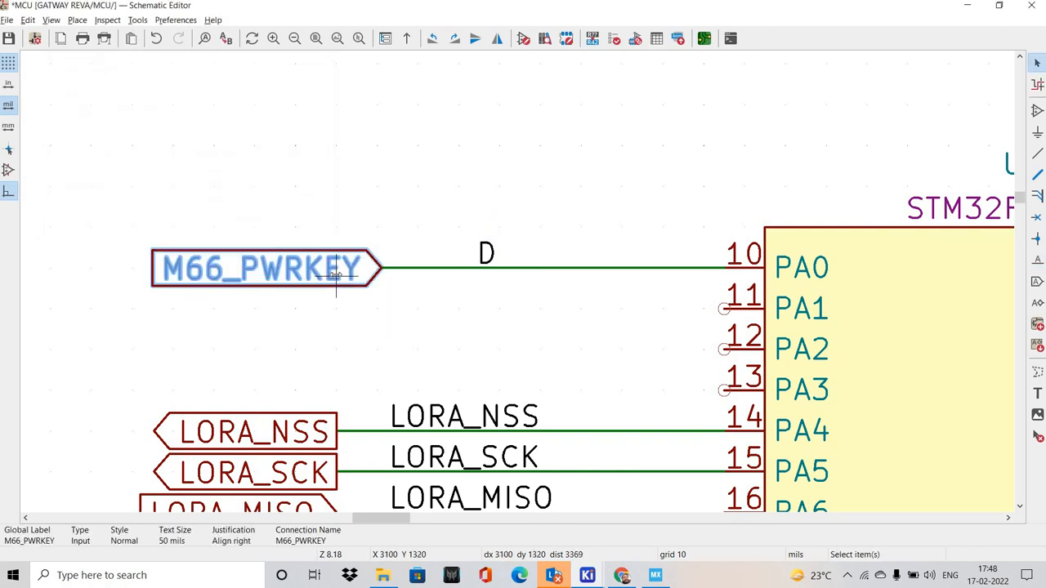
pyautogui.doubleClick(336, 278)
pyautogui.hotkey('ctrl', 'c')
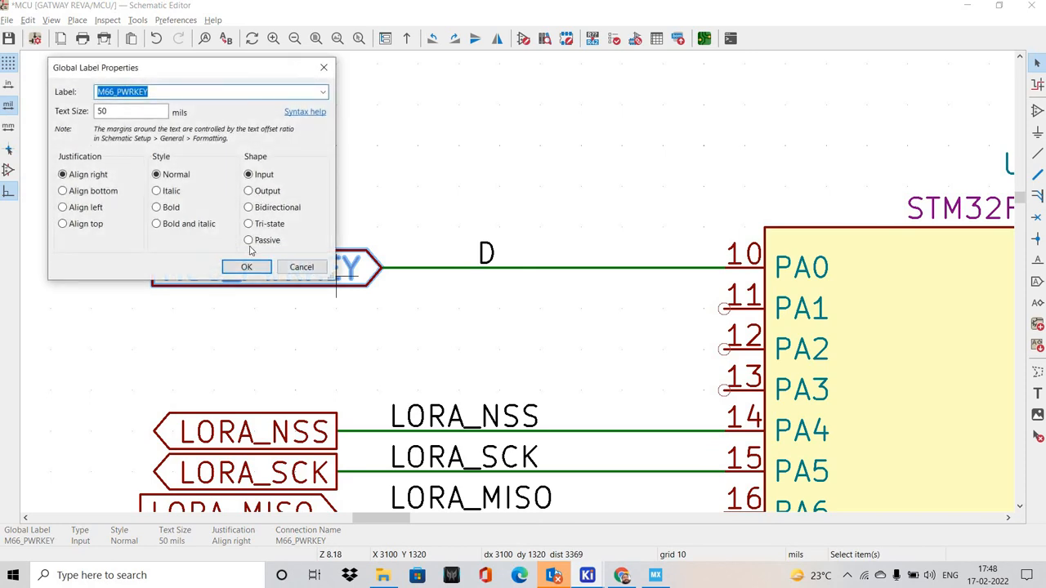
pyautogui.press('Escape')
# Rename the net label D on the PA0 wire to M66_PWRKEY
pyautogui.click(483, 252)
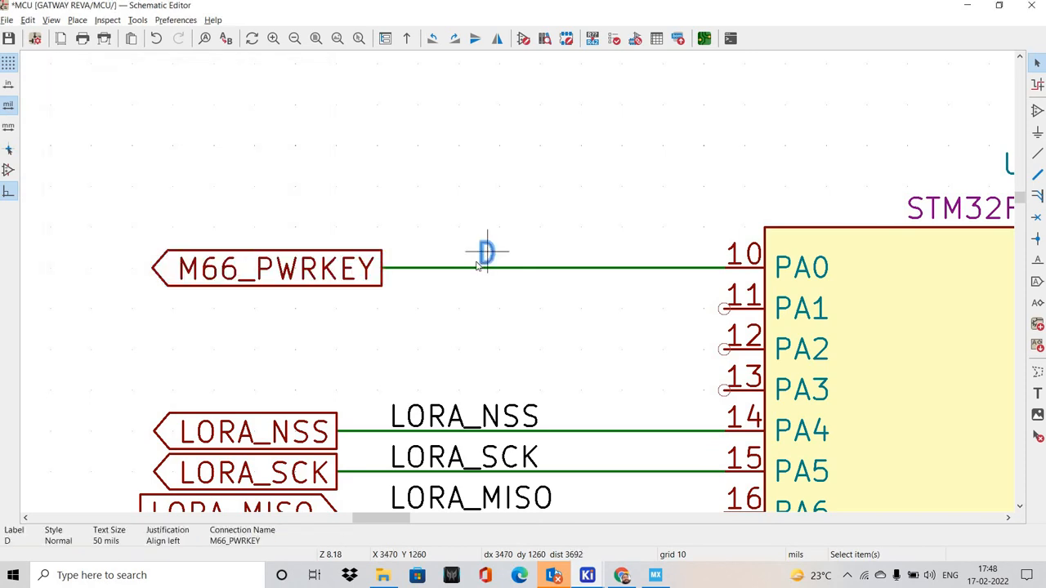
pyautogui.doubleClick(483, 251)
pyautogui.press('Return')
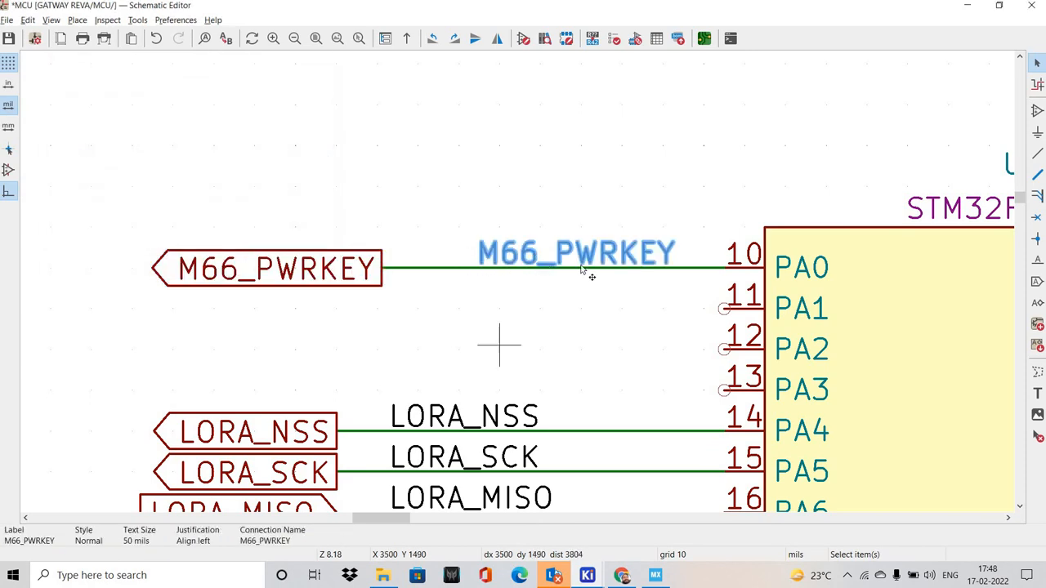
pyautogui.click(199, 145)
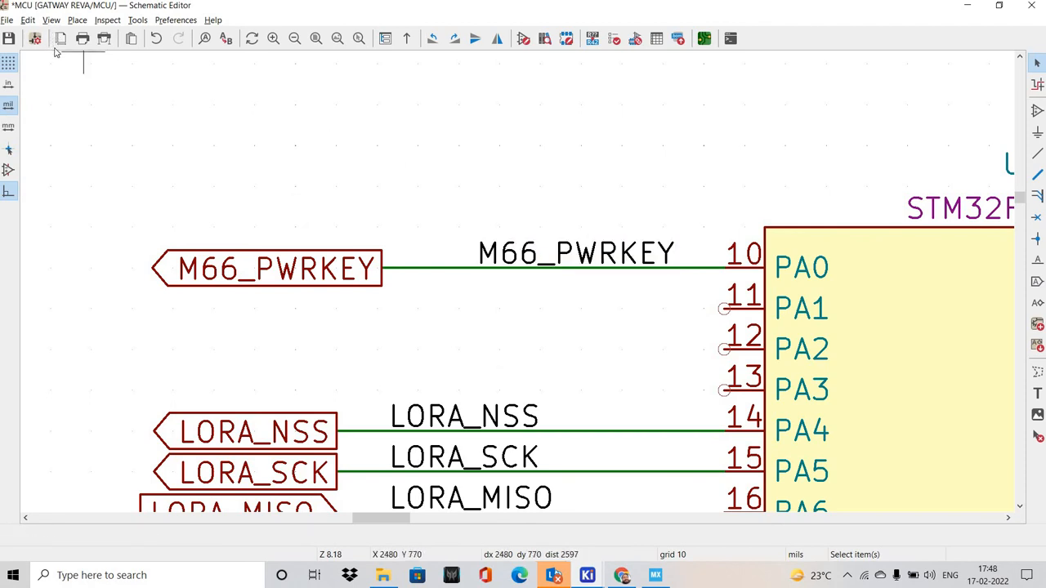
# Open the GSM sheet and move the M66_PWRKEY global label away from the 4.7K resistor, lengthening its wire
pyautogui.click(51, 19)
pyautogui.click(90, 52)
pyautogui.click(85, 146)
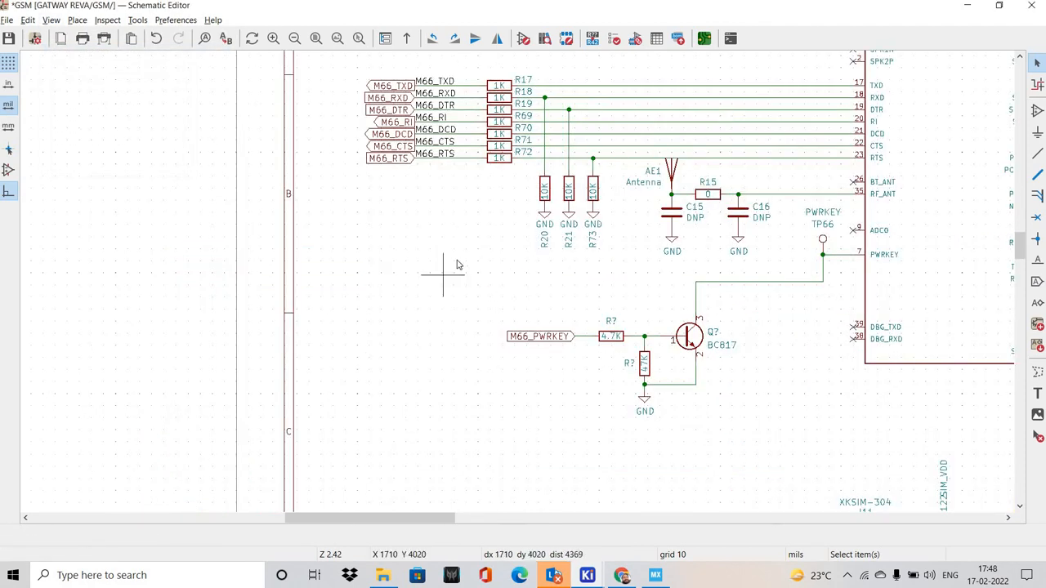
pyautogui.scroll(5, 519, 286)
pyautogui.moveTo(562, 263); pyautogui.dragTo(518, 270)
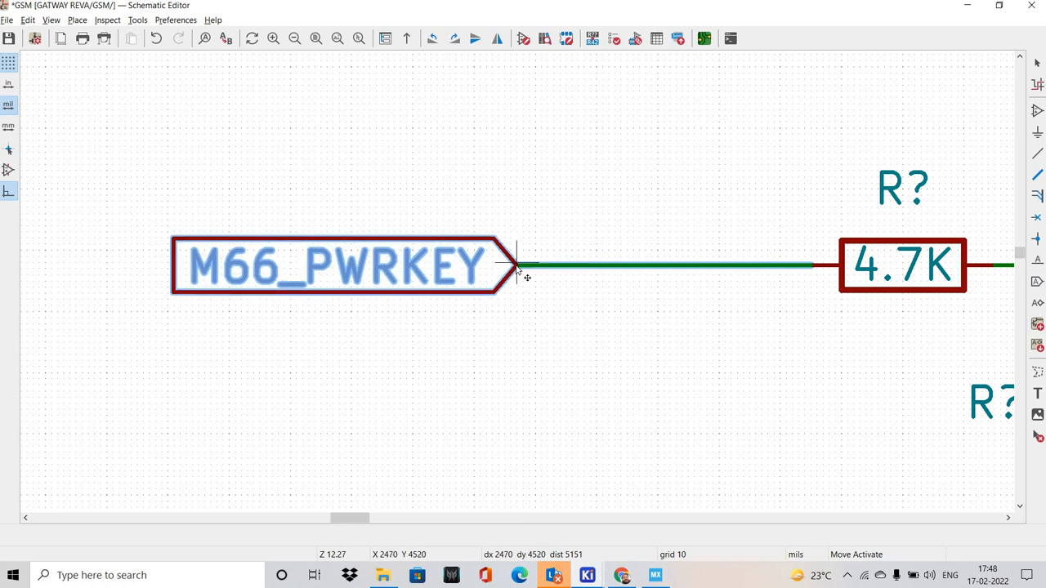
pyautogui.click(713, 347)
pyautogui.click(666, 325)
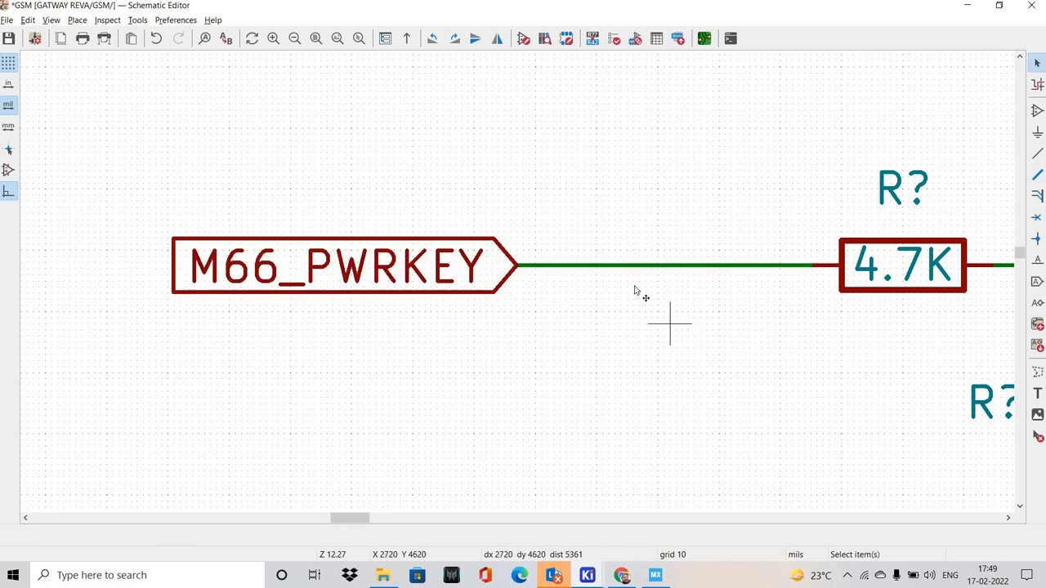
# Paste the M66_PWRKEY net label onto the wire between the global label and the 4.7K resistor
pyautogui.hotkey('ctrl', 'v')
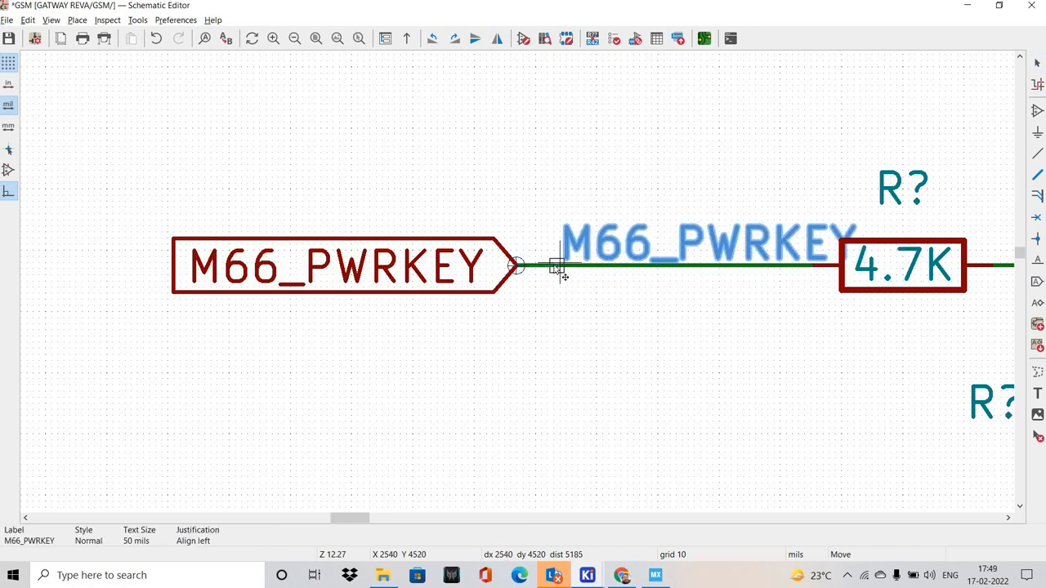
pyautogui.scroll(5, 420, 291)
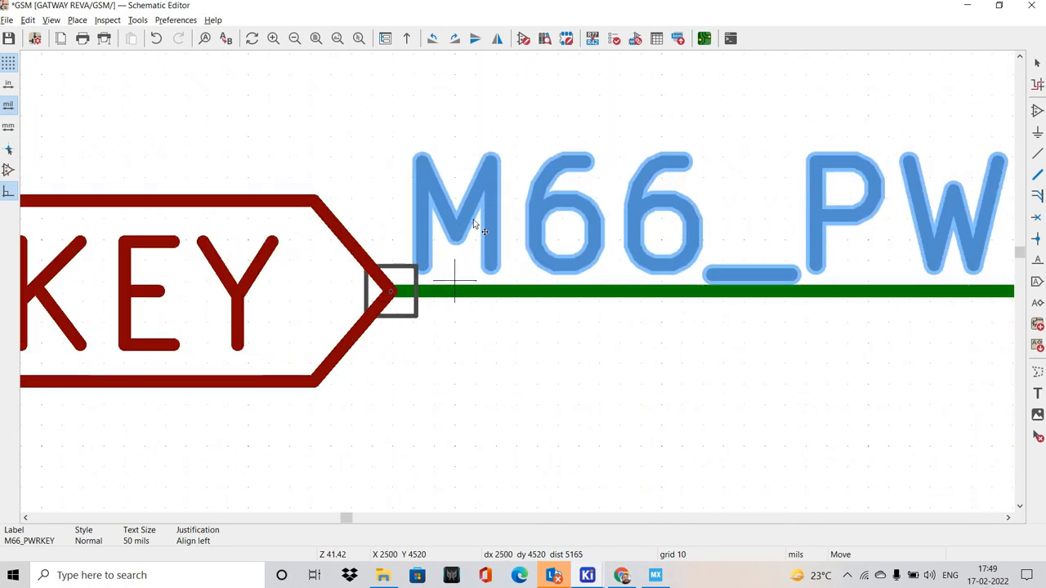
pyautogui.scroll(-8, 460, 269)
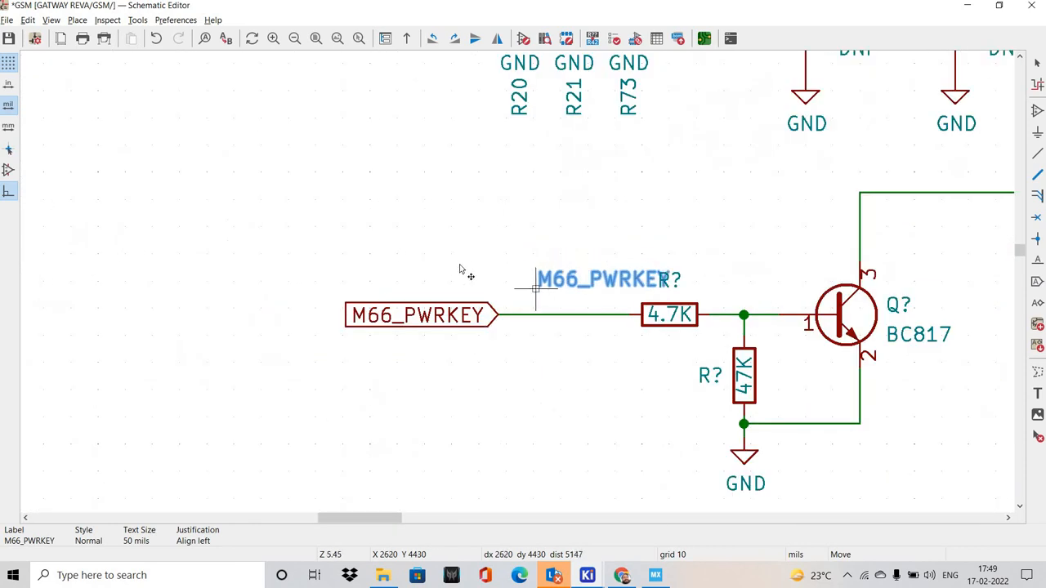
pyautogui.scroll(3, 460, 269)
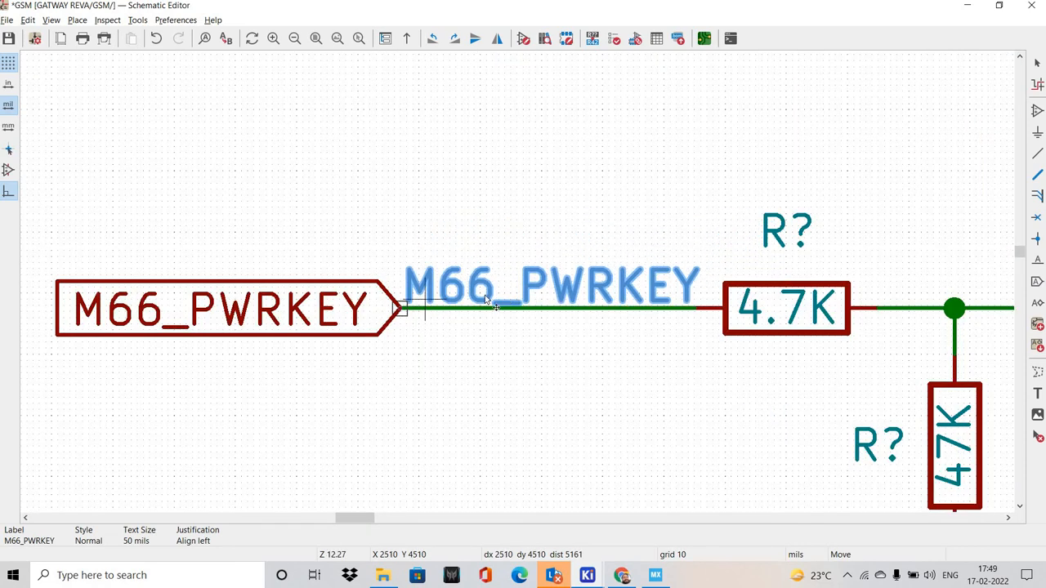
pyautogui.scroll(5, 486, 299)
pyautogui.click(488, 328)
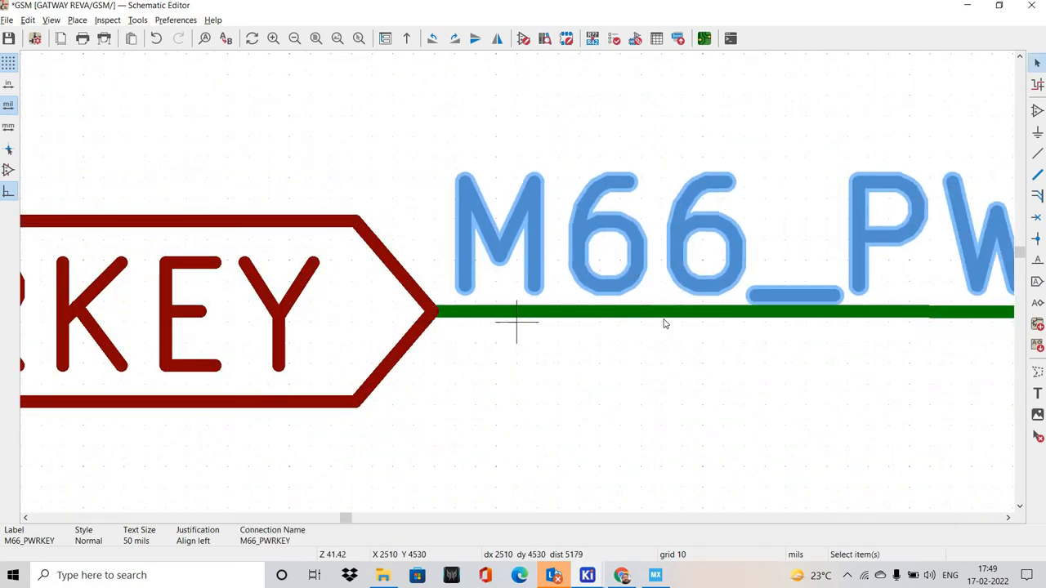
# Shift the pasted M66_PWRKEY net label slightly along its wire, away from the global label's tip
pyautogui.scroll(-3, 490, 325)
pyautogui.press('m')
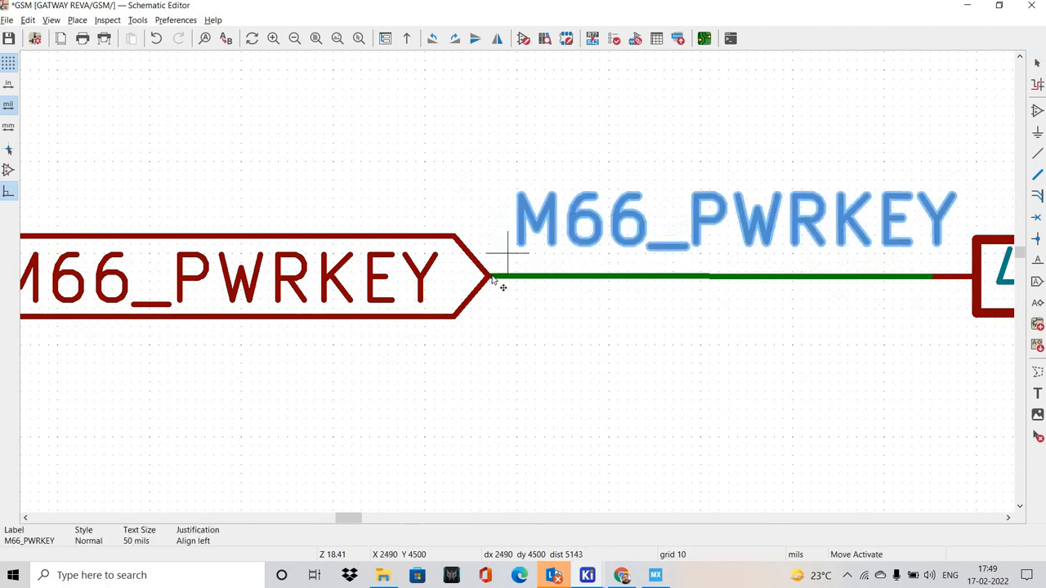
pyautogui.scroll(2, 516, 286)
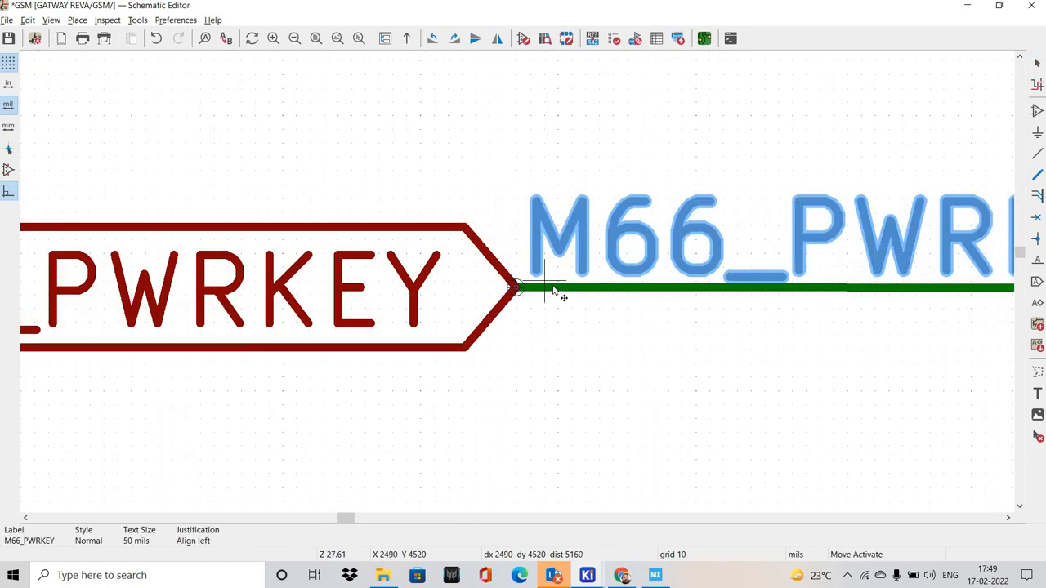
pyautogui.click(571, 315)
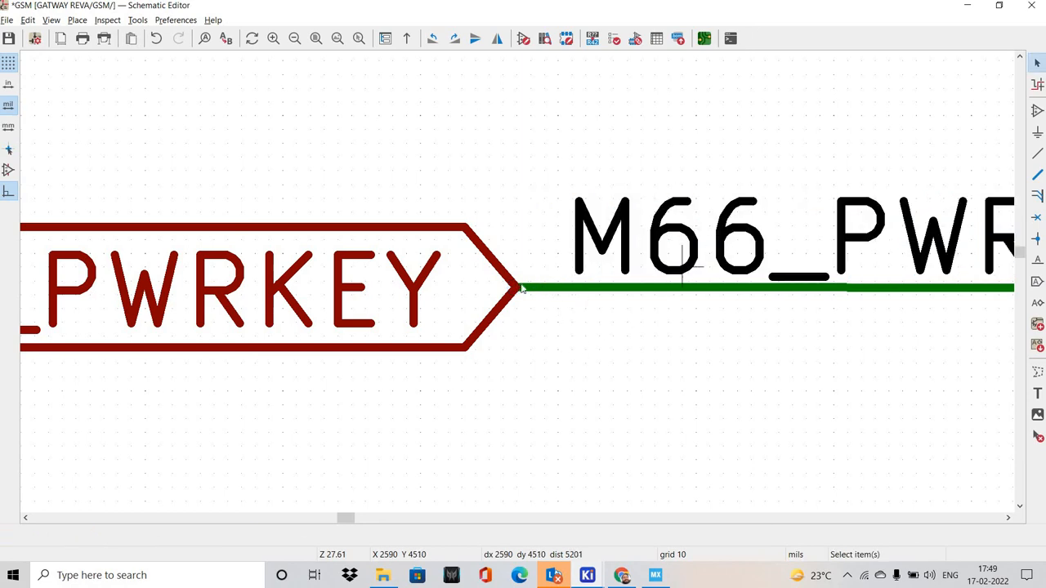
pyautogui.scroll(-2, 380, 281)
pyautogui.scroll(-1, 381, 280)
pyautogui.click(385, 276)
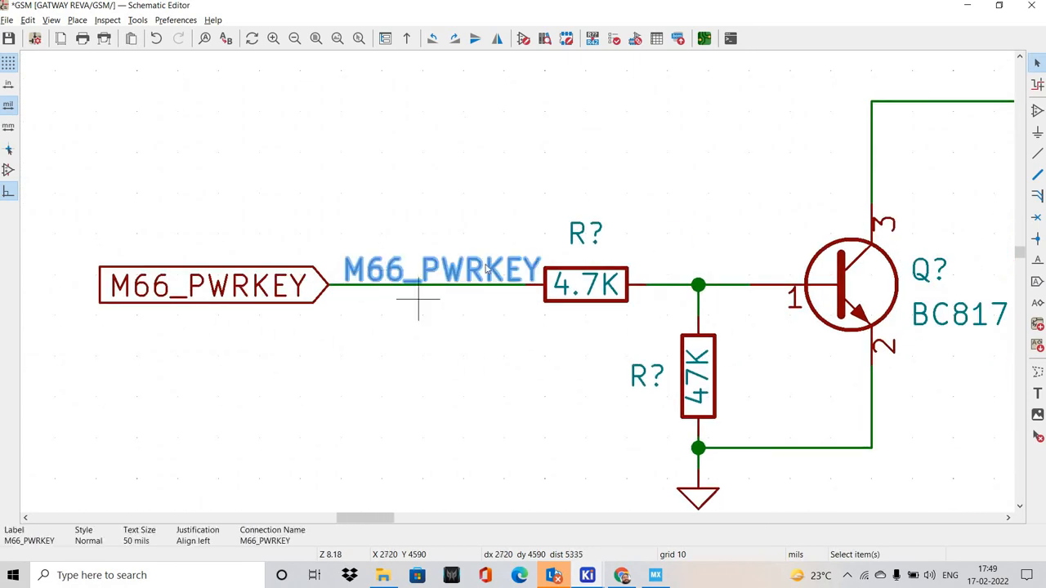
pyautogui.scroll(-6, 487, 268)
pyautogui.scroll(1, 516, 280)
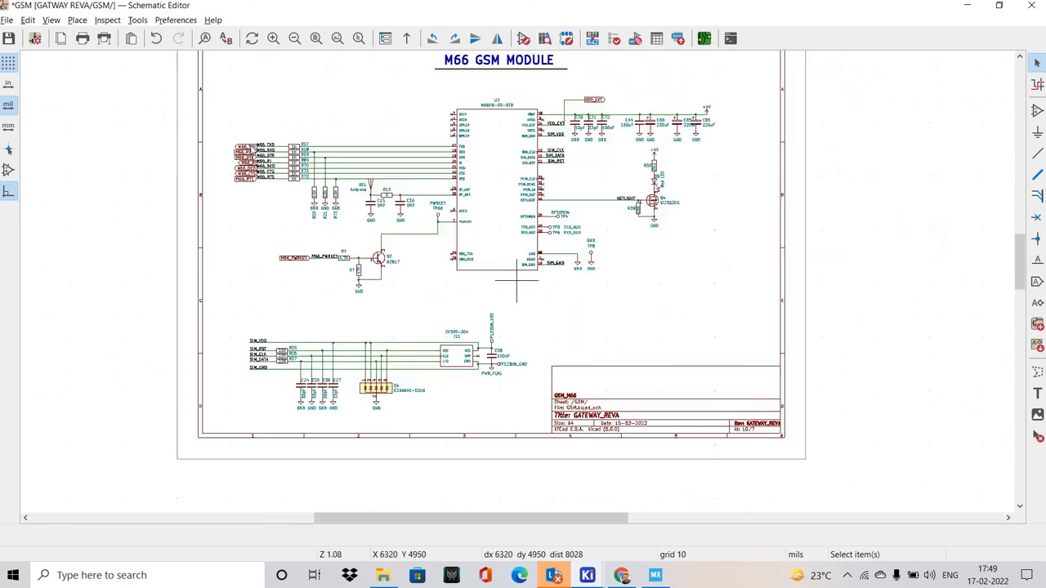
# Return to the MCU sheet and show the STM32F030CCT6 symbol with its unconnected pins
pyautogui.click(51, 20)
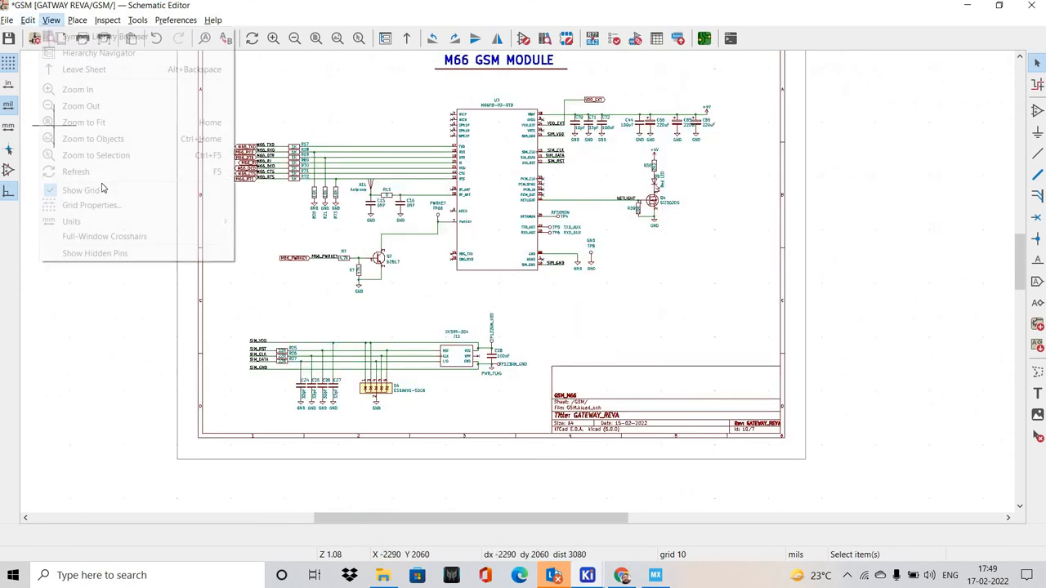
pyautogui.click(81, 52)
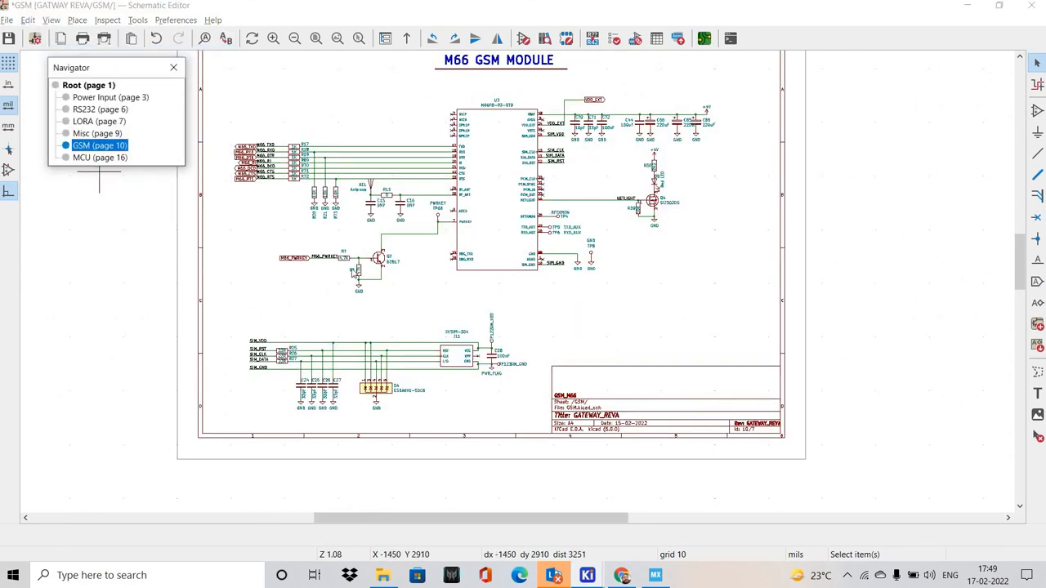
pyautogui.doubleClick(100, 158)
pyautogui.scroll(-3, 581, 297)
pyautogui.moveTo(577, 290); pyautogui.dragTo(428, 235, button='middle')
pyautogui.moveTo(540, 425); pyautogui.dragTo(540, 315, button='middle')
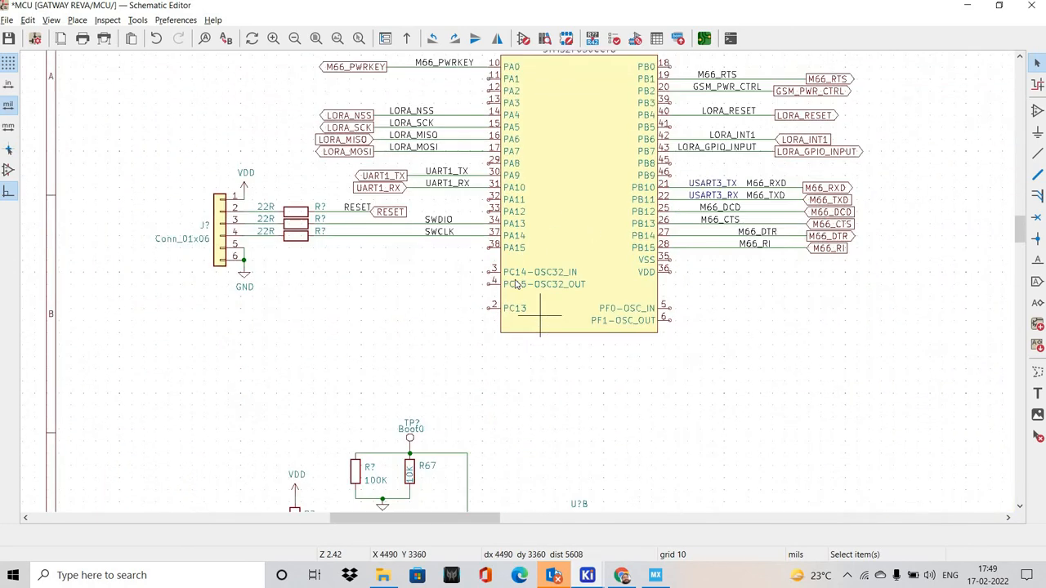
pyautogui.scroll(-3, 515, 283)
pyautogui.scroll(3, 479, 276)
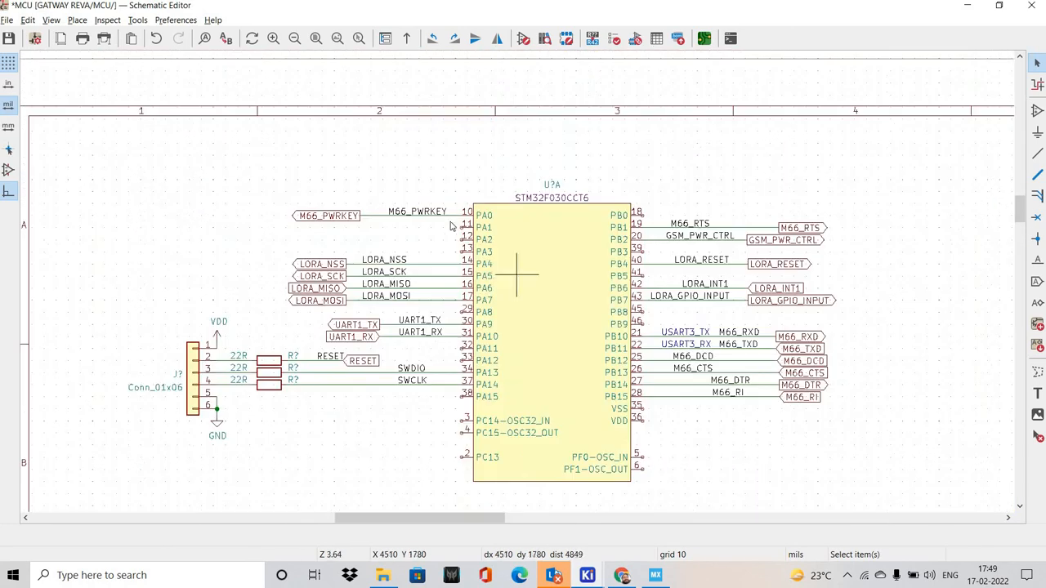
# Add no-connect flags beside pin PA1 of the STM32F030CCT6 and align one exactly on the pin end
pyautogui.scroll(3, 452, 225)
pyautogui.press('q')
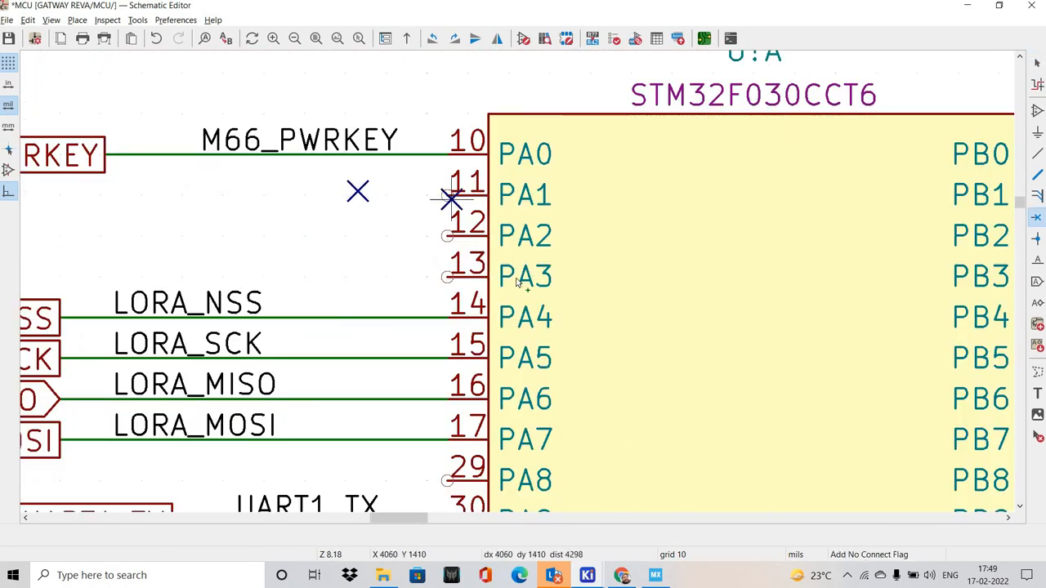
pyautogui.scroll(3, 517, 286)
pyautogui.press('Escape')
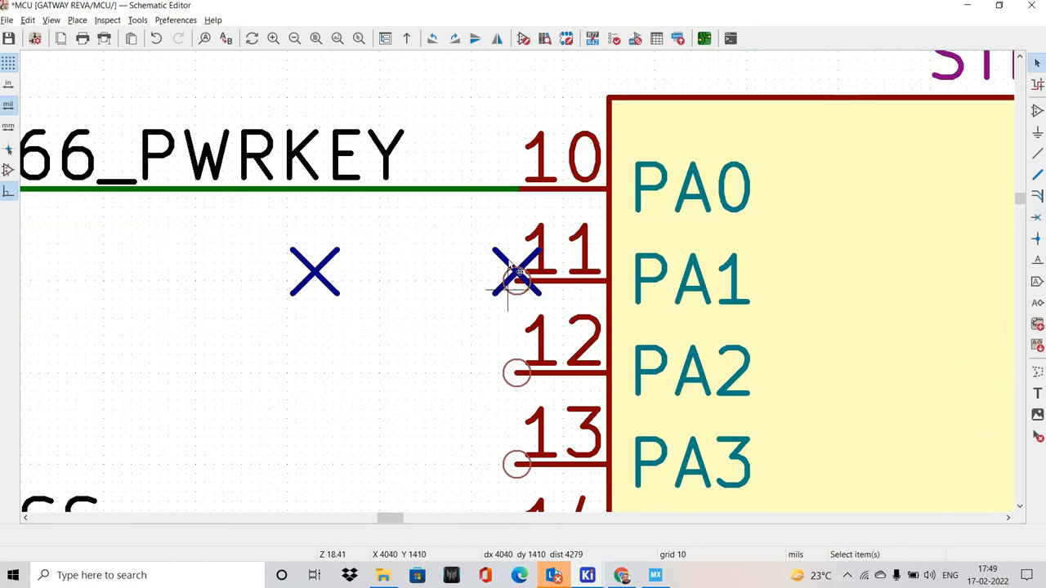
pyautogui.moveTo(514, 275); pyautogui.dragTo(515, 284)
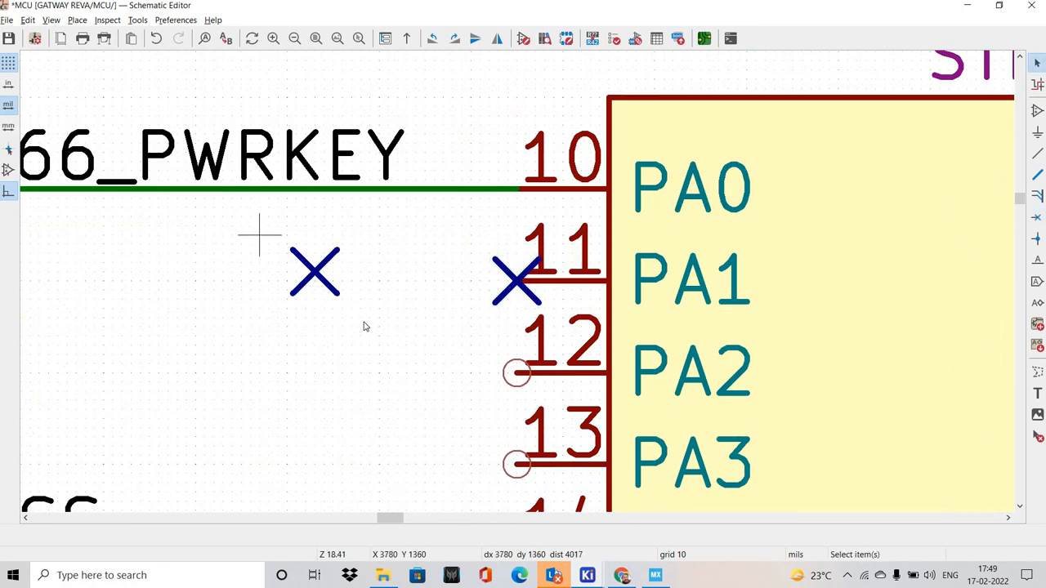
# Delete the stray no-connect flag lying off the pin end beside PA1
pyautogui.moveTo(259, 234); pyautogui.dragTo(365, 327)
pyautogui.keyDown('shift'); pyautogui.scroll(-1, 386, 310); pyautogui.keyUp('shift')
pyautogui.press('Delete')
# Duplicate the PA1 no-connect flag onto the ends of pins PA2 and PA3
pyautogui.moveTo(413, 177); pyautogui.dragTo(553, 261)
pyautogui.hotkey('ctrl', 'd')
pyautogui.click(516, 318)
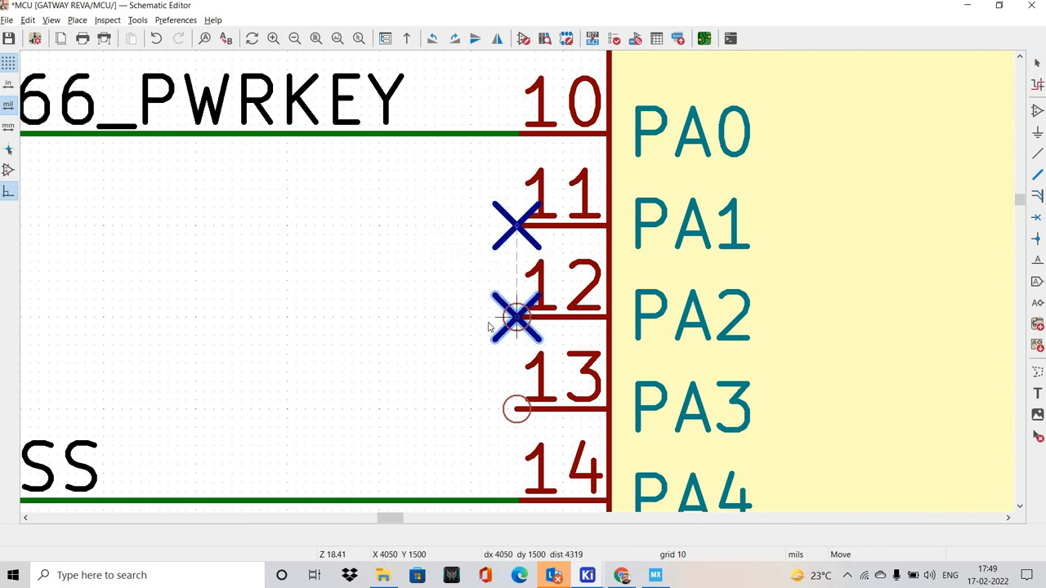
pyautogui.keyDown('shift'); pyautogui.scroll(-2, 381, 308); pyautogui.keyUp('shift')
pyautogui.hotkey('ctrl', 'd')
pyautogui.click(517, 302)
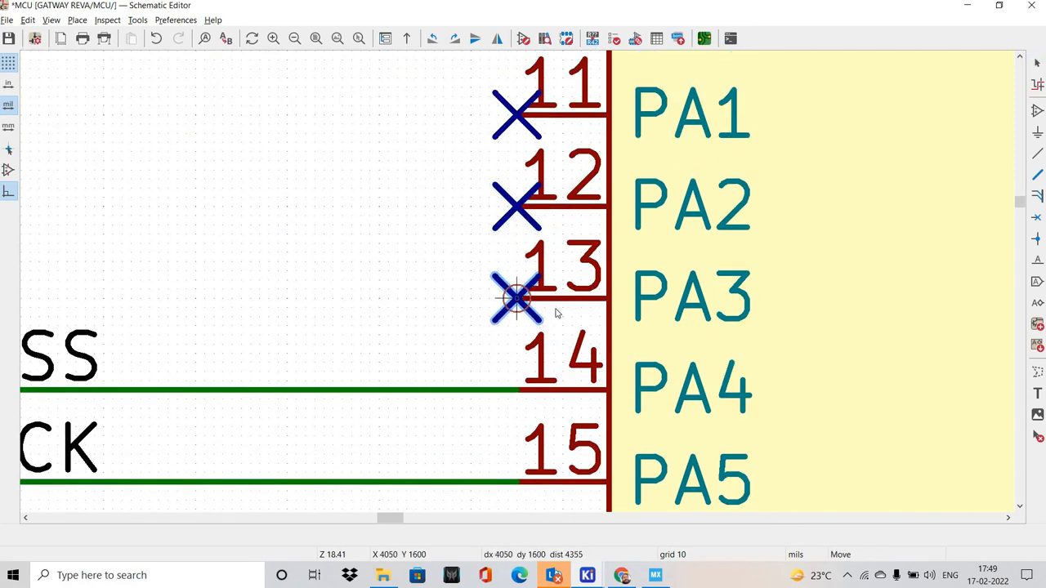
# Duplicate the no-connect flag for pin PA8 and align it exactly on the pin end
pyautogui.scroll(-5, 553, 306)
pyautogui.scroll(5, 417, 387)
pyautogui.hotkey('ctrl', 'd')
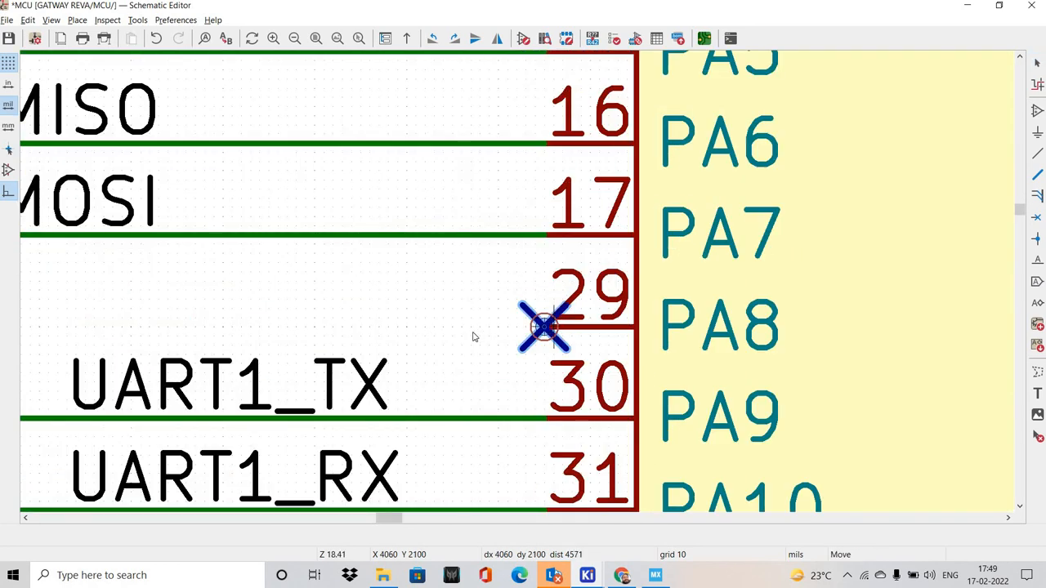
pyautogui.click(553, 327)
pyautogui.moveTo(464, 269); pyautogui.dragTo(623, 381)
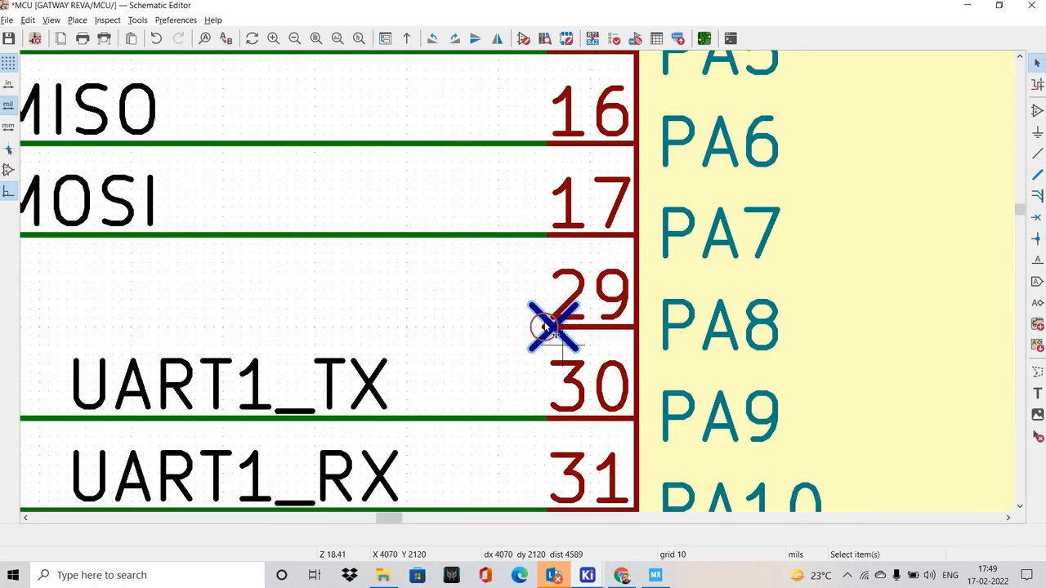
pyautogui.press('m')
pyautogui.click(544, 327)
# Duplicate the no-connect flag onto the ends of pins PA11 and PA12
pyautogui.scroll(-2, 504, 302)
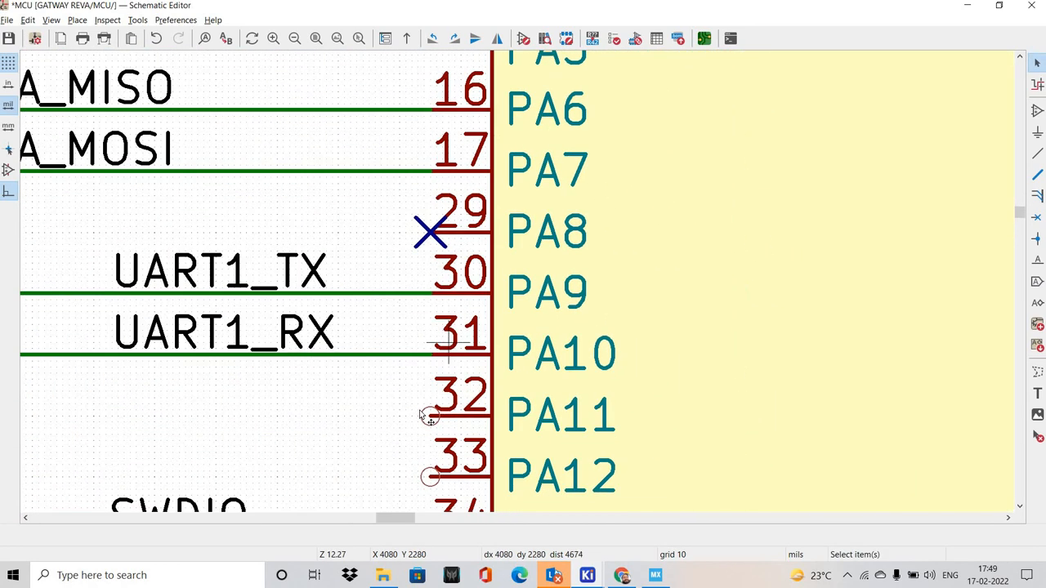
pyautogui.hotkey('ctrl', 'd')
pyautogui.click(399, 431)
pyautogui.keyDown('shift'); pyautogui.scroll(-3, 385, 392); pyautogui.keyUp('shift')
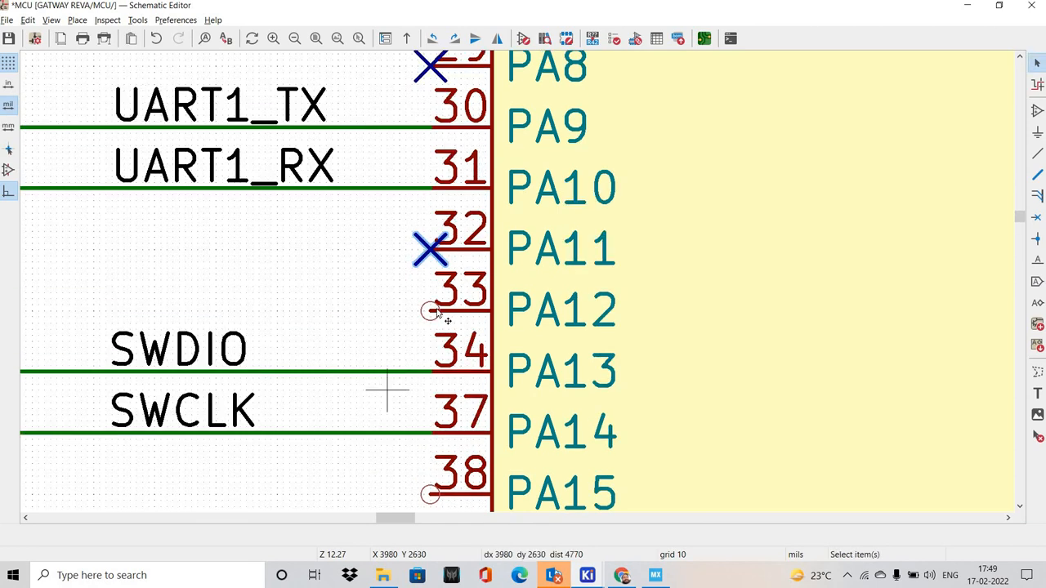
pyautogui.hotkey('ctrl', 'd')
pyautogui.click(516, 292)
pyautogui.scroll(5, 368, 310)
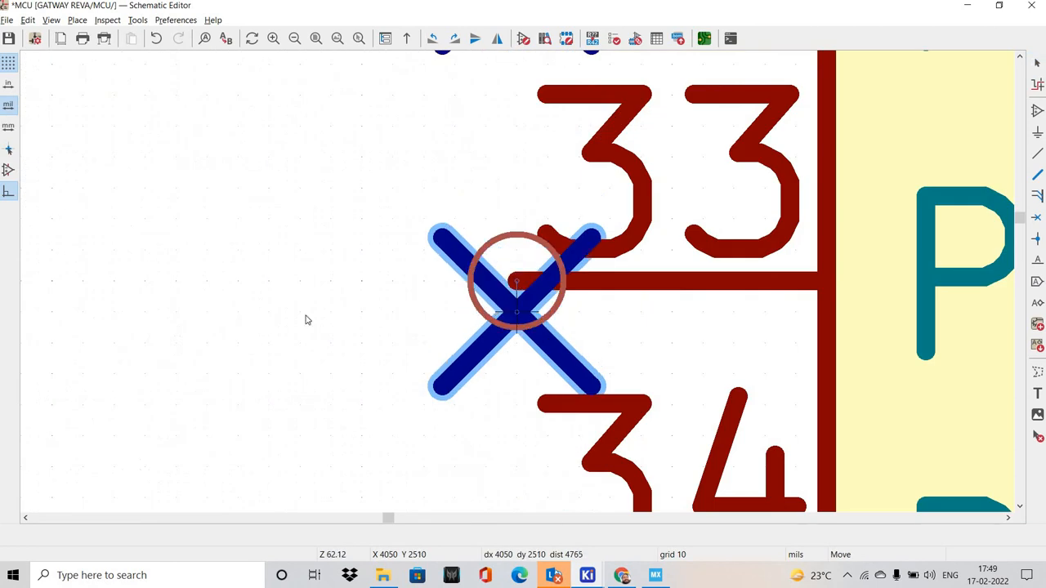
# Place a duplicate no-connect flag on the end of pin PA15
pyautogui.scroll(-5, 572, 288)
pyautogui.keyDown('shift'); pyautogui.scroll(-3, 517, 286); pyautogui.keyUp('shift')
pyautogui.scroll(2, 564, 300)
pyautogui.hotkey('ctrl', 'd')
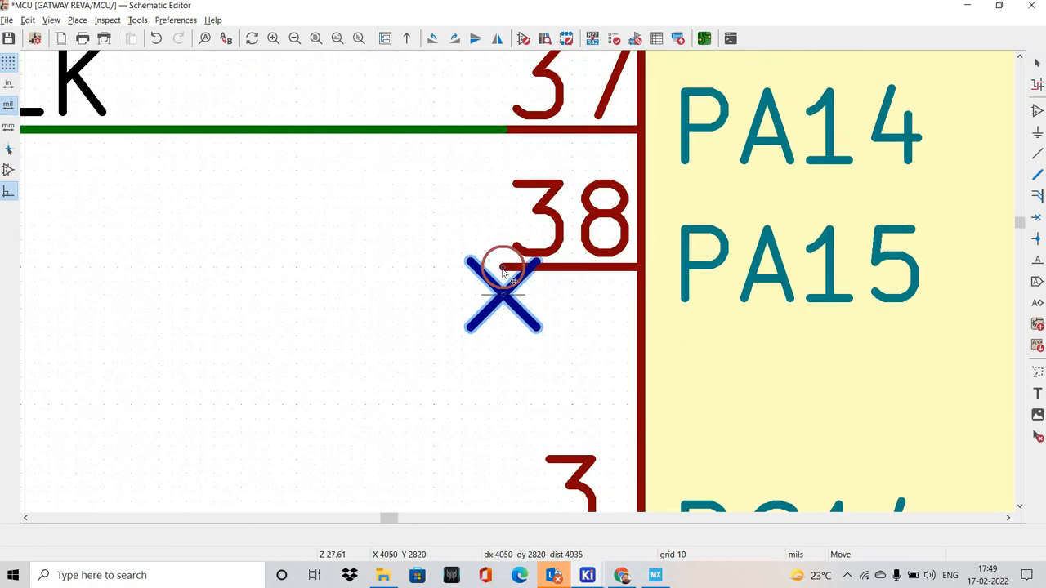
pyautogui.click(503, 270)
# Duplicate the no-connect flag onto pins PC14-OSC32_IN and PC15-OSC32_OUT
pyautogui.keyDown('shift'); pyautogui.scroll(-1, 502, 344); pyautogui.keyUp('shift')
pyautogui.keyDown('shift'); pyautogui.scroll(-1, 499, 374); pyautogui.keyUp('shift')
pyautogui.hotkey('ctrl', 'd')
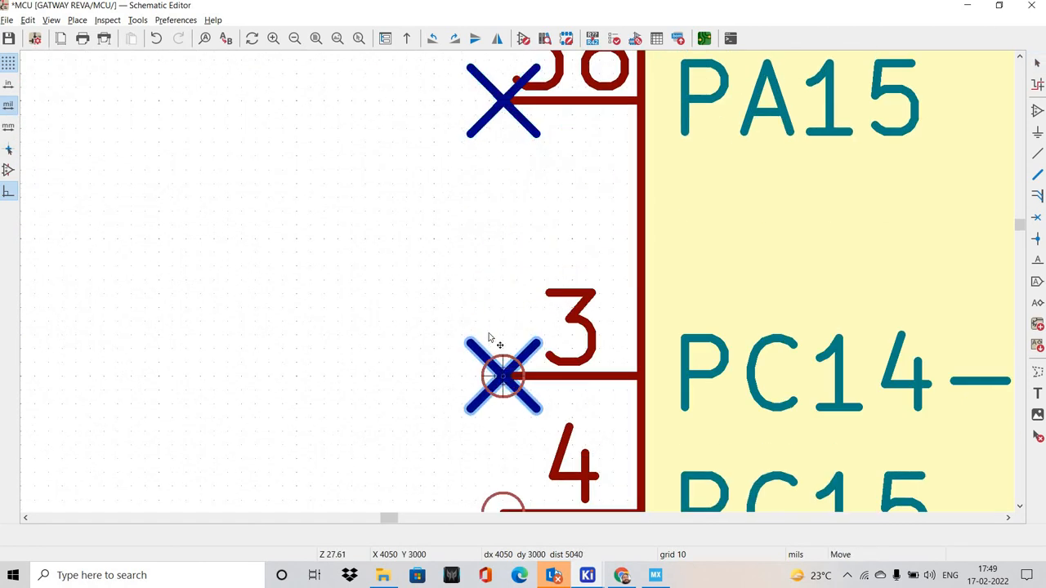
pyautogui.click(500, 373)
pyautogui.keyDown('shift'); pyautogui.scroll(-2, 490, 303); pyautogui.keyUp('shift')
pyautogui.hotkey('ctrl', 'd')
pyautogui.click(503, 293)
# Place a duplicate no-connect flag on the end of pin PC13
pyautogui.scroll(-5, 540, 277)
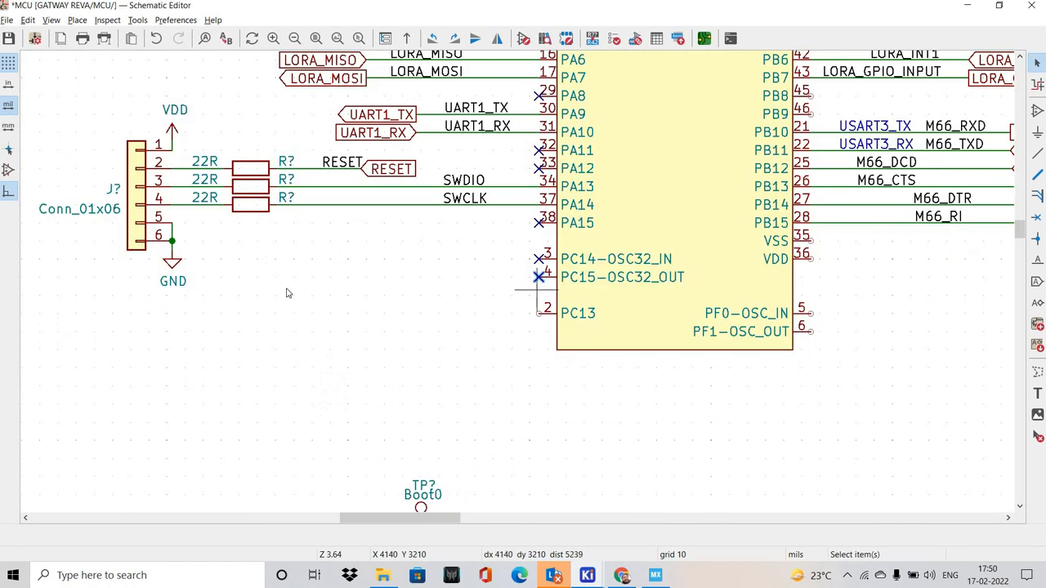
pyautogui.scroll(5, 572, 326)
pyautogui.hotkey('ctrl', 'd')
pyautogui.click(242, 200)
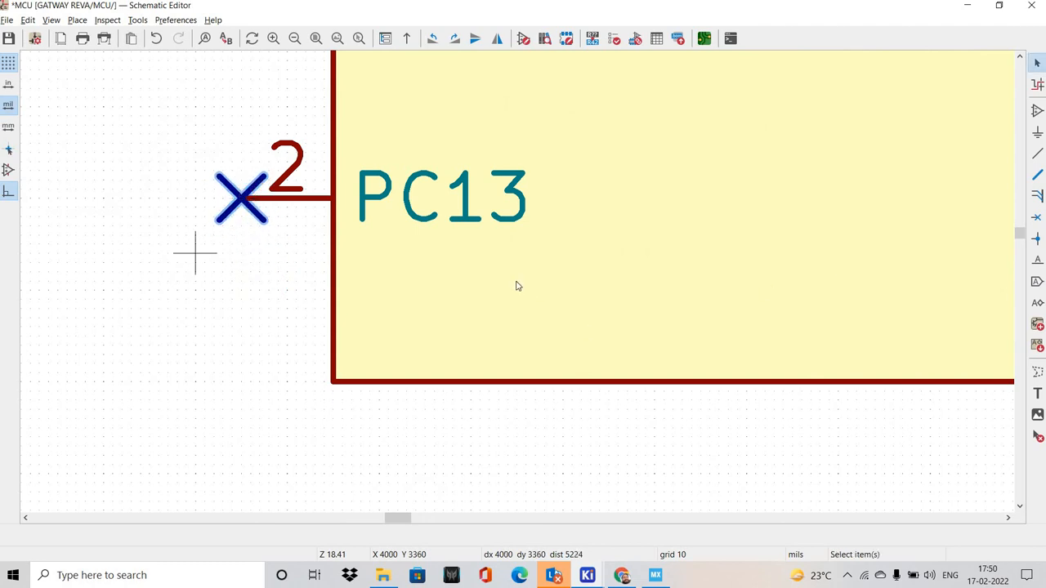
# Duplicate the no-connect flag onto pins PF1-OSC_OUT and PF0-OSC_IN
pyautogui.scroll(-5, 194, 252)
pyautogui.scroll(4, 532, 310)
pyautogui.hotkey('ctrl', 'd')
pyautogui.click(534, 307)
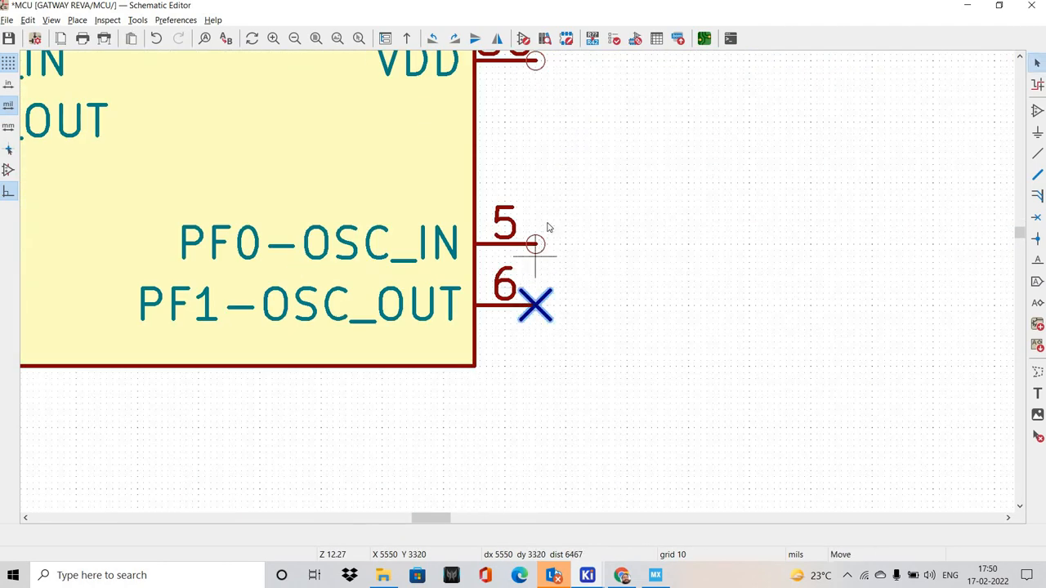
pyautogui.hotkey('ctrl', 'd')
pyautogui.click(539, 246)
# Add duplicate no-connect flags to VDD pin 36 and VSS pin 35, aligned on the pin ends
pyautogui.keyDown('shift'); pyautogui.scroll(2, 537, 230); pyautogui.keyUp('shift')
pyautogui.hotkey('ctrl', 'd')
pyautogui.click(539, 229)
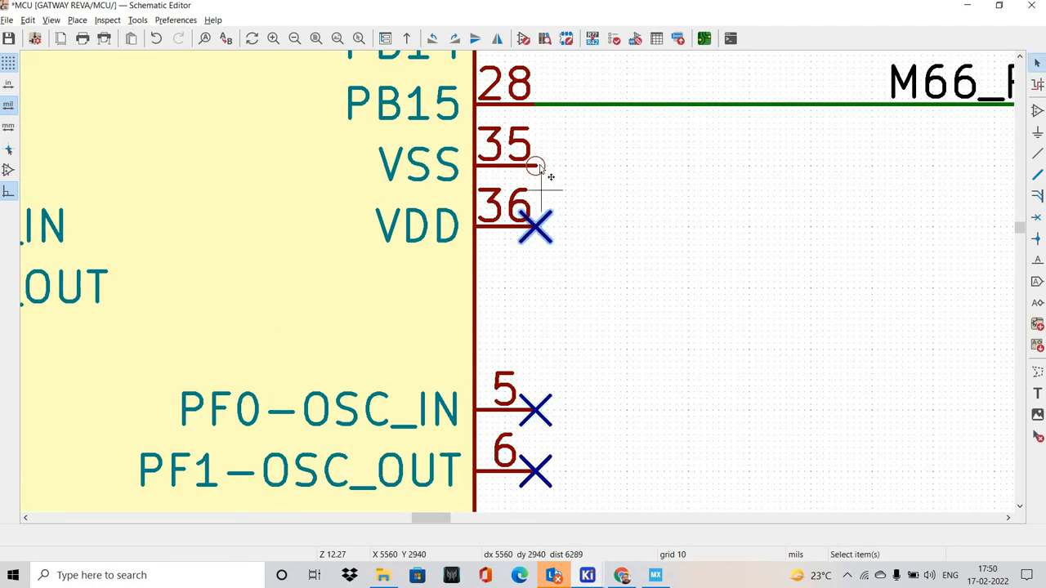
pyautogui.hotkey('ctrl', 'd')
pyautogui.click(539, 166)
pyautogui.scroll(2, 560, 165)
pyautogui.moveTo(476, 280); pyautogui.dragTo(459, 280)
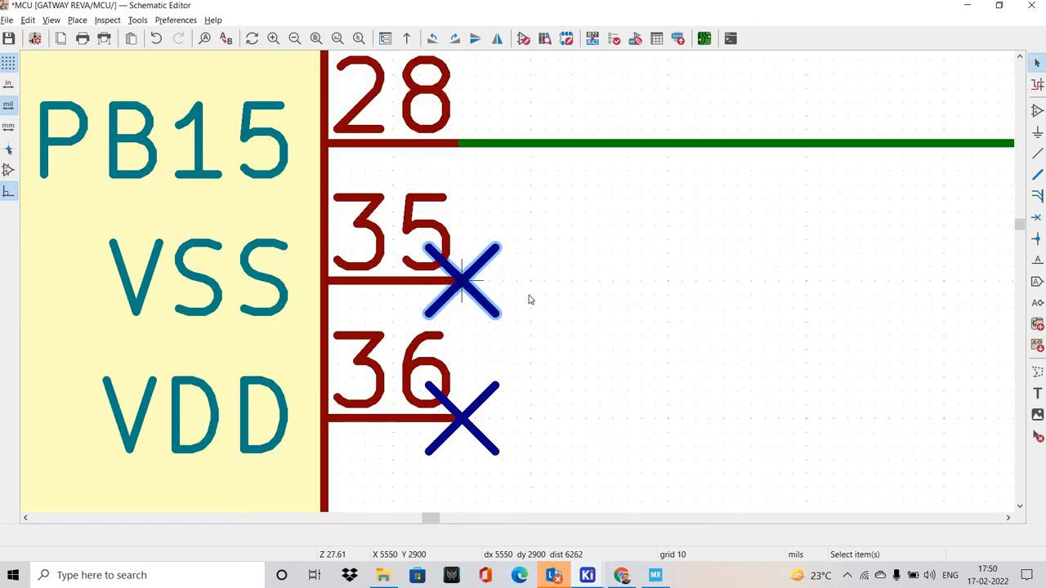
# Duplicate the no-connect flag onto the ends of pins PB9 and PB8
pyautogui.scroll(-3, 460, 280)
pyautogui.keyDown('shift'); pyautogui.scroll(5, 517, 276); pyautogui.keyUp('shift')
pyautogui.hotkey('ctrl', 'd')
pyautogui.click(516, 274)
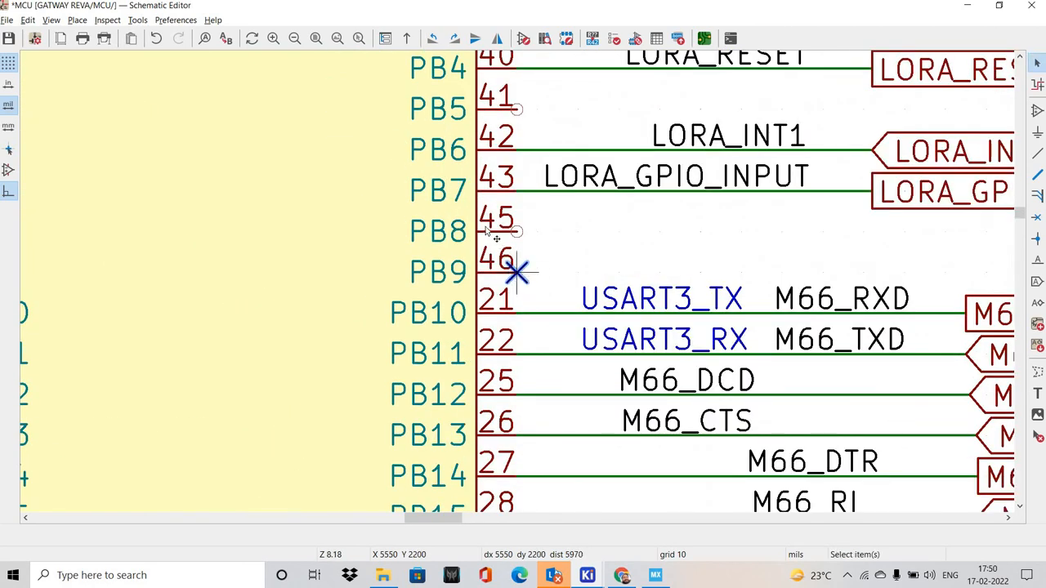
pyautogui.scroll(3, 539, 245)
pyautogui.hotkey('ctrl', 'd')
pyautogui.click(526, 207)
# Duplicate the no-connect flag onto the ends of pins PB5 and PB3
pyautogui.keyDown('shift'); pyautogui.scroll(3, 497, 221); pyautogui.keyUp('shift')
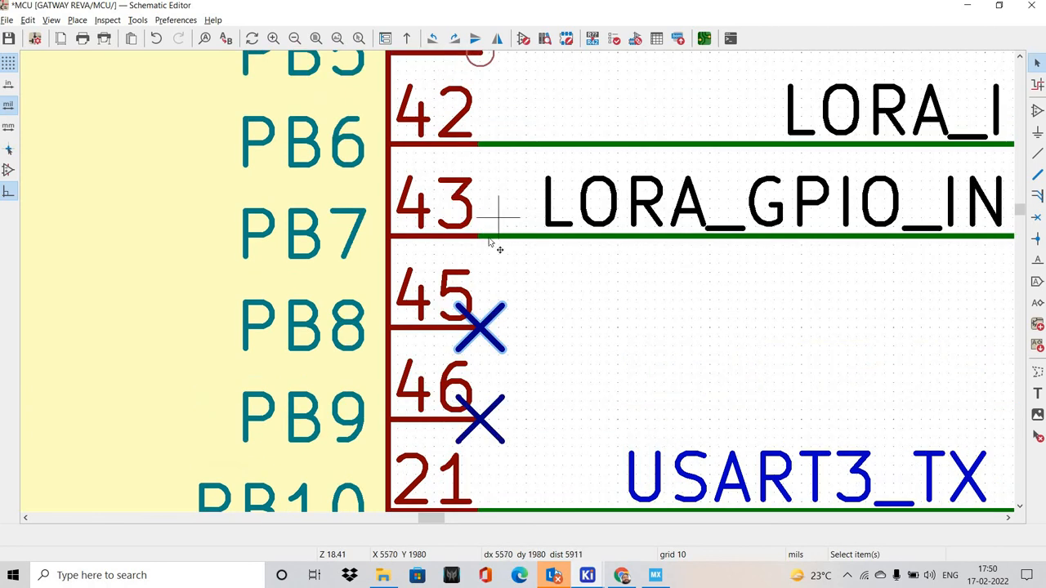
pyautogui.hotkey('ctrl', 'd')
pyautogui.click(482, 274)
pyautogui.hotkey('ctrl', 'd')
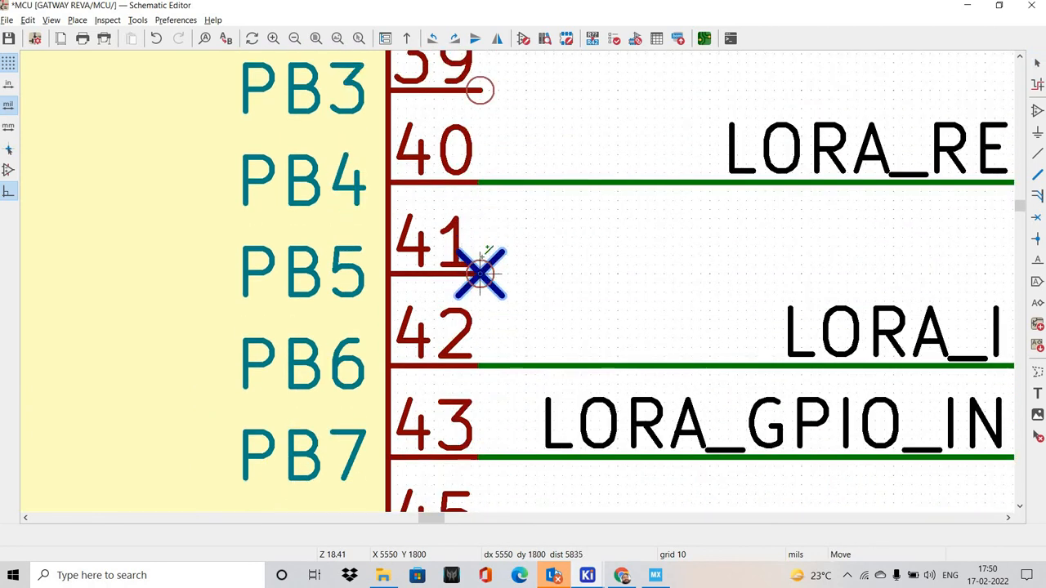
pyautogui.keyDown('shift'); pyautogui.scroll(3, 486, 274); pyautogui.keyUp('shift')
pyautogui.click(517, 284)
# Place a duplicate no-connect flag exactly on the end of pin PB0
pyautogui.scroll(-6, 516, 284)
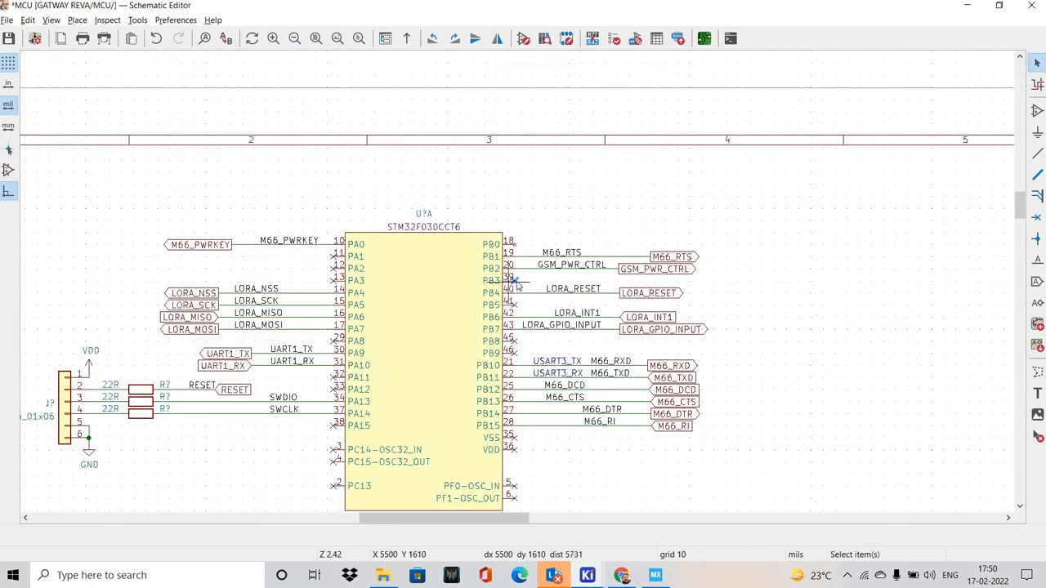
pyautogui.scroll(4, 491, 207)
pyautogui.hotkey('ctrl', 'd')
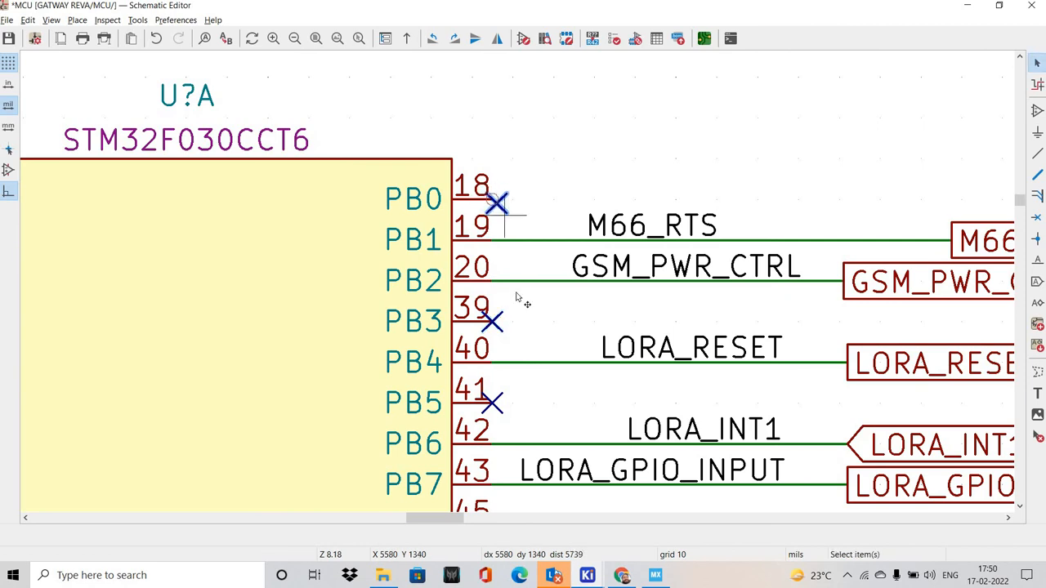
pyautogui.scroll(3, 517, 298)
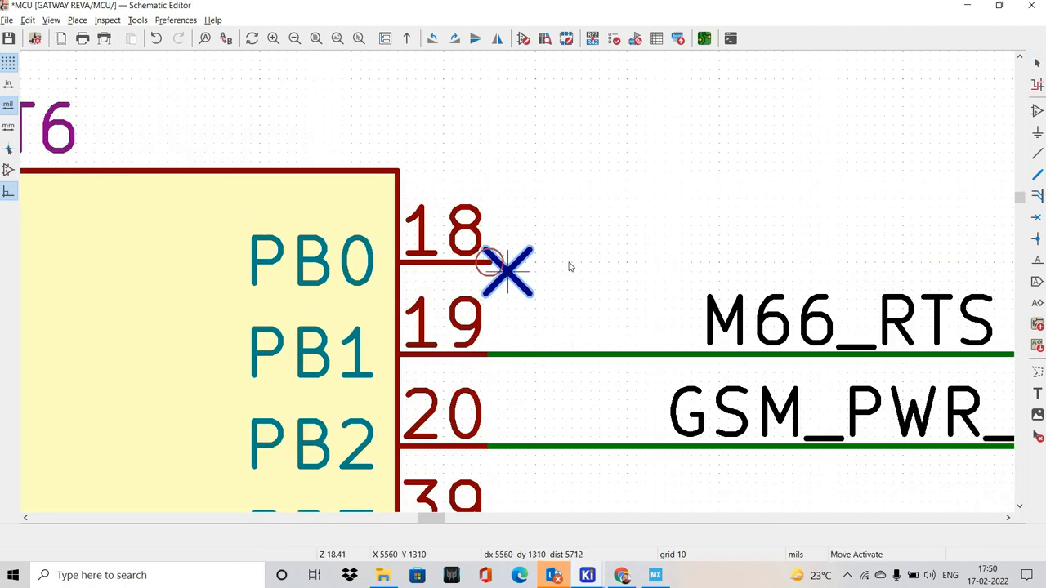
pyautogui.click(507, 278)
# Review the MCU sheet, checking the flagged pins, signal labels and the power and reset circuitry
pyautogui.scroll(-5, 527, 277)
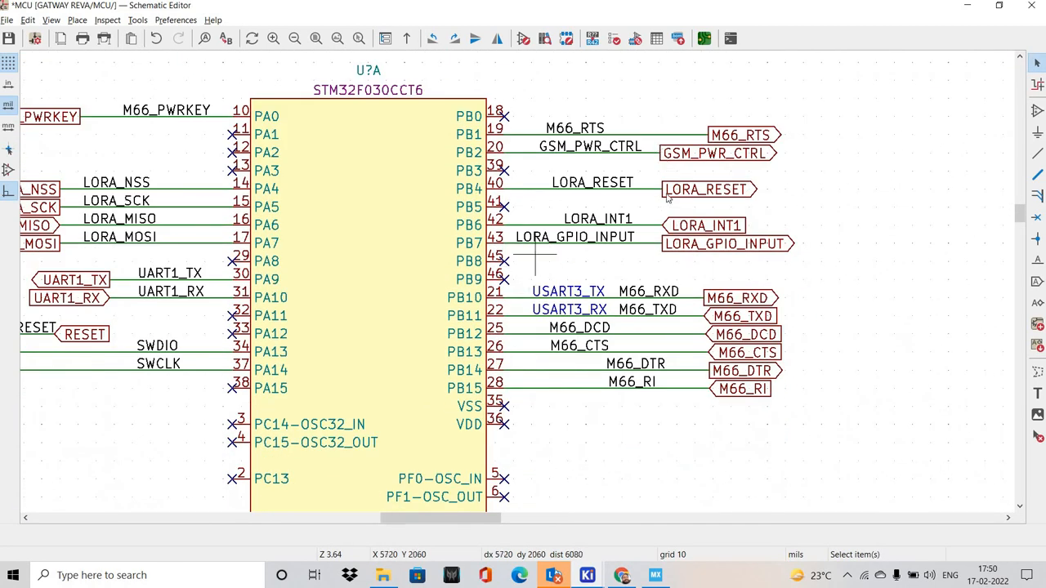
pyautogui.keyDown('shift'); pyautogui.scroll(-2, 471, 435); pyautogui.keyUp('shift')
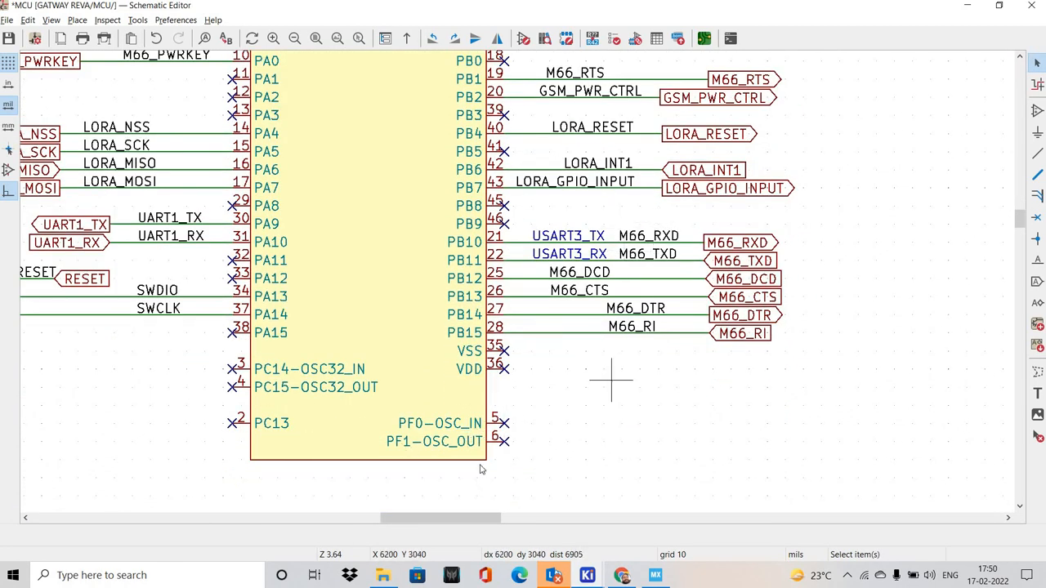
pyautogui.moveTo(448, 442); pyautogui.dragTo(553, 446, button='middle')
pyautogui.scroll(-1, 527, 380)
pyautogui.moveTo(451, 374); pyautogui.dragTo(451, 262, button='middle')
pyautogui.scroll(-1, 451, 262)
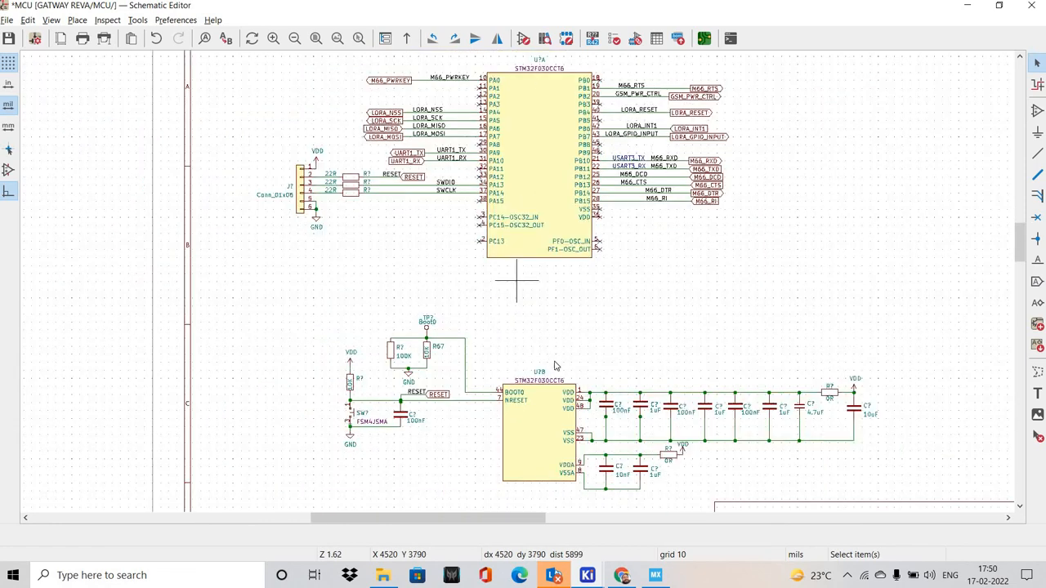
pyautogui.moveTo(544, 313); pyautogui.dragTo(365, 278, button='middle')
pyautogui.moveTo(510, 368); pyautogui.dragTo(512, 258, button='middle')
pyautogui.scroll(-1, 515, 318)
pyautogui.moveTo(514, 314); pyautogui.dragTo(513, 259, button='middle')
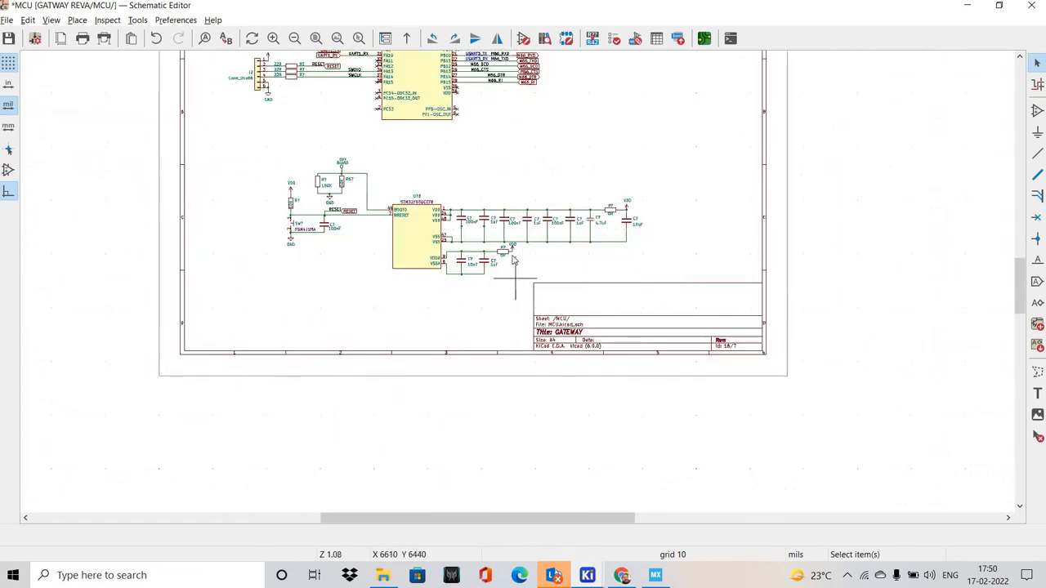
pyautogui.scroll(2, 504, 181)
pyautogui.moveTo(498, 177); pyautogui.dragTo(500, 298, button='middle')
pyautogui.scroll(-3, 509, 288)
pyautogui.scroll(1, 500, 279)
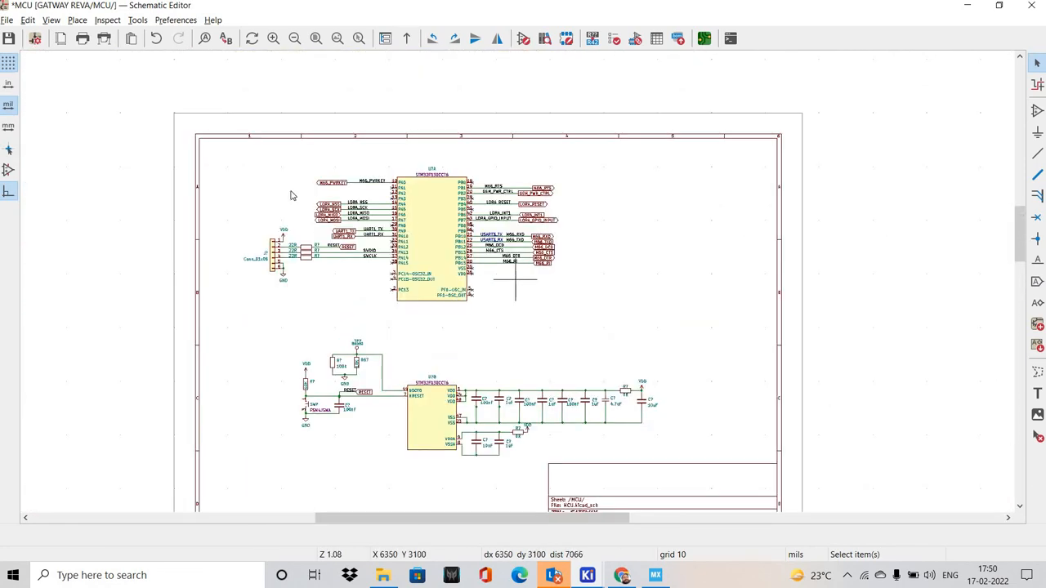
pyautogui.keyDown('shift'); pyautogui.scroll(-1, 502, 280); pyautogui.keyUp('shift')
# Save the schematic and shift the main MCU symbol with its labels and connector toward the middle of the sheet
pyautogui.hotkey('ctrl', 's')
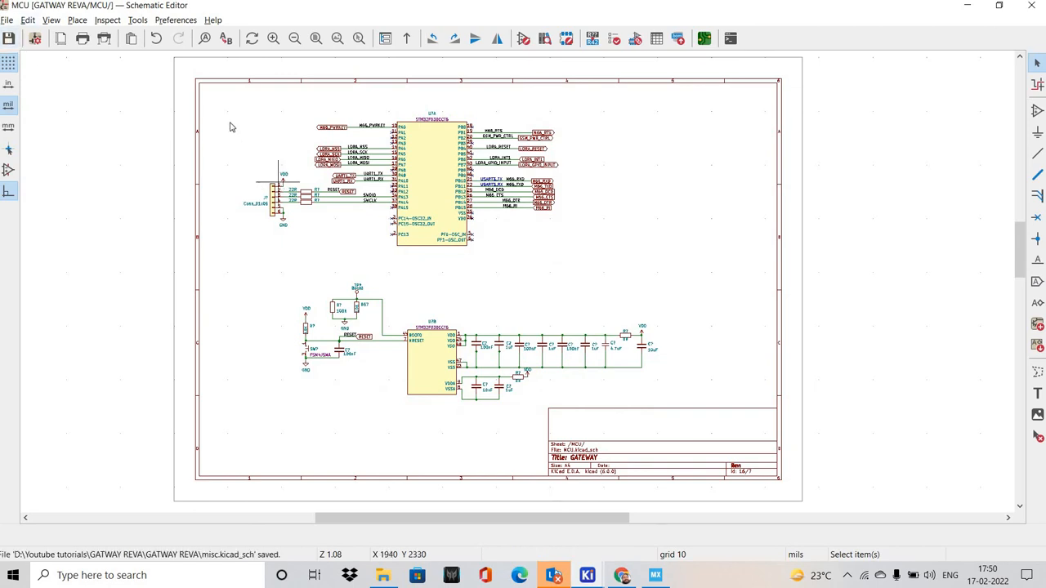
pyautogui.moveTo(214, 91); pyautogui.dragTo(642, 230)
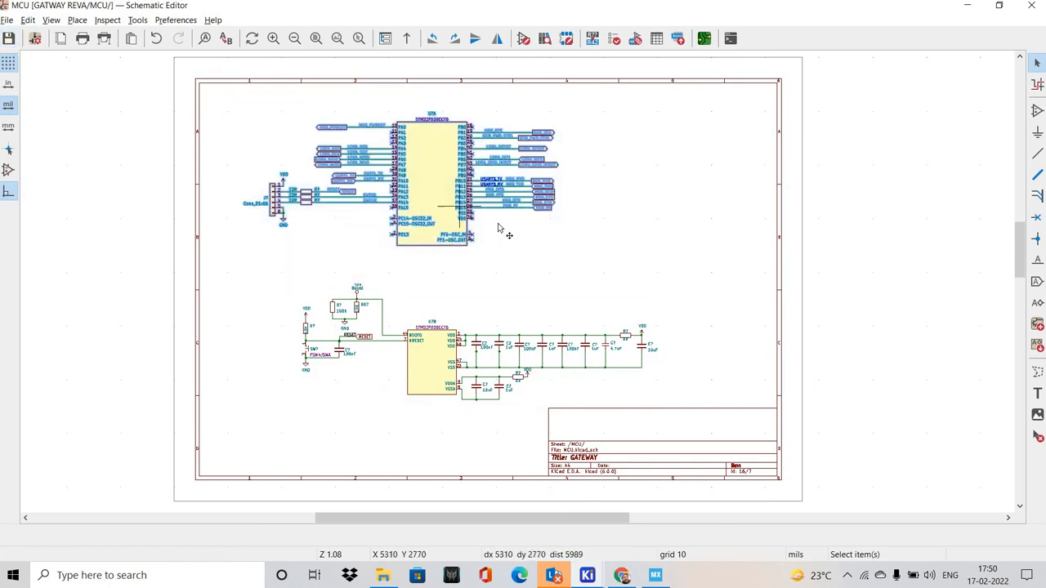
pyautogui.press('m')
pyautogui.press('Escape')
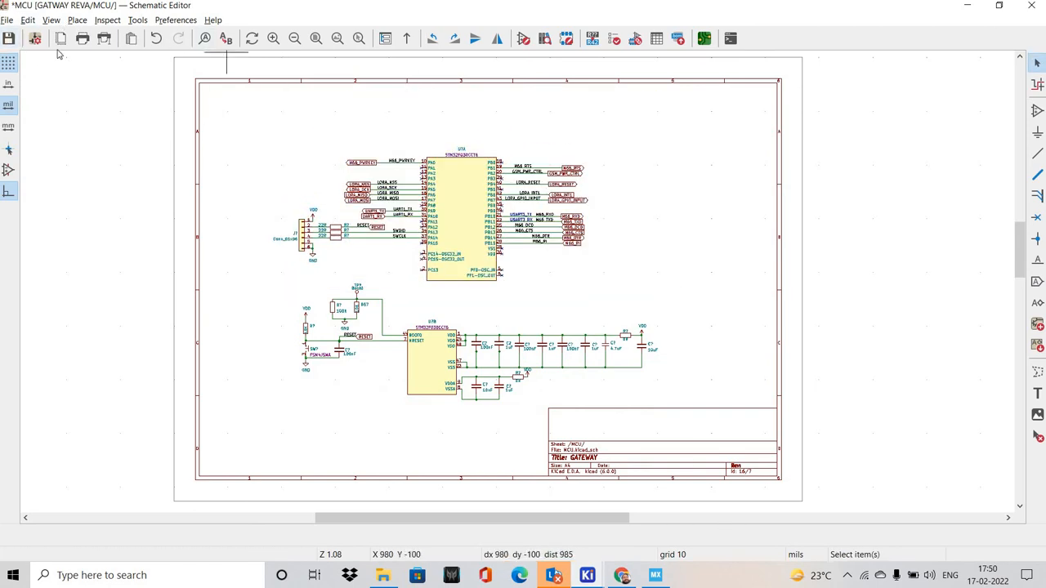
# Open the GSM sheet and look at its title heading
pyautogui.press('Down')
pyautogui.press('Down')
pyautogui.press('Return')
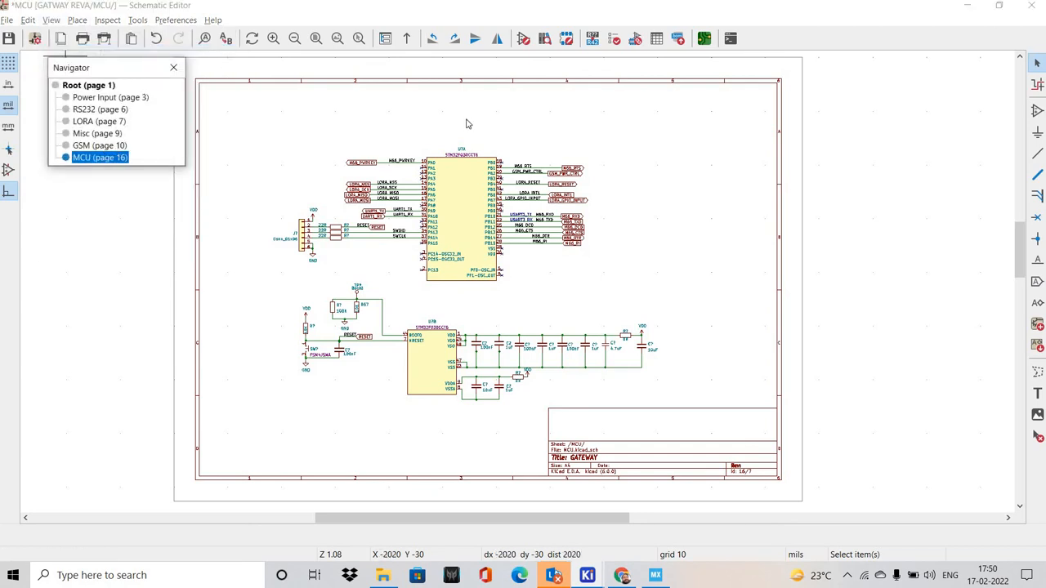
pyautogui.press('Up')
pyautogui.press('Return')
pyautogui.keyDown('shift'); pyautogui.scroll(1, 378, 89); pyautogui.keyUp('shift')
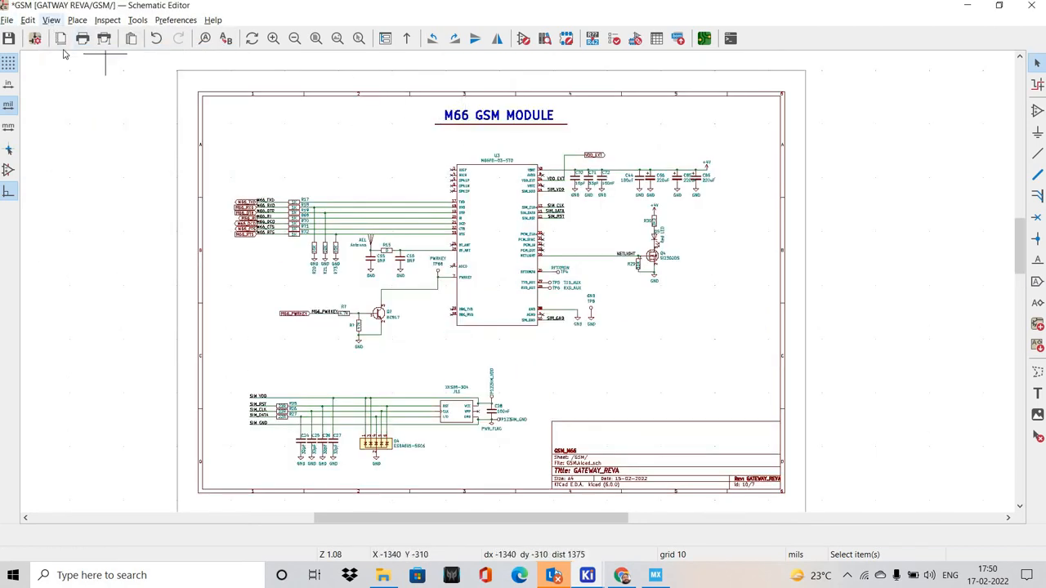
# Open the RS232 sheet and look at its title heading
pyautogui.press('Down')
pyautogui.press('Down')
pyautogui.press('Return')
pyautogui.press('Up')
pyautogui.press('Up')
pyautogui.press('Up')
pyautogui.press('Return')
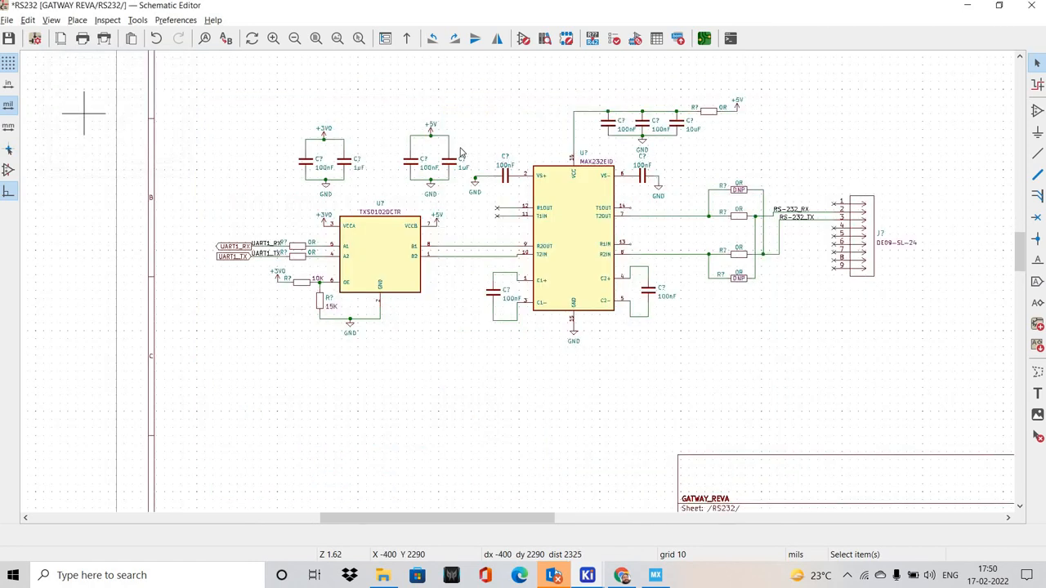
pyautogui.keyDown('shift'); pyautogui.scroll(2, 460, 152); pyautogui.keyUp('shift')
# Open the LORA sheet and select the LORA MODULE title together with its underline
pyautogui.press('Down')
pyautogui.press('Down')
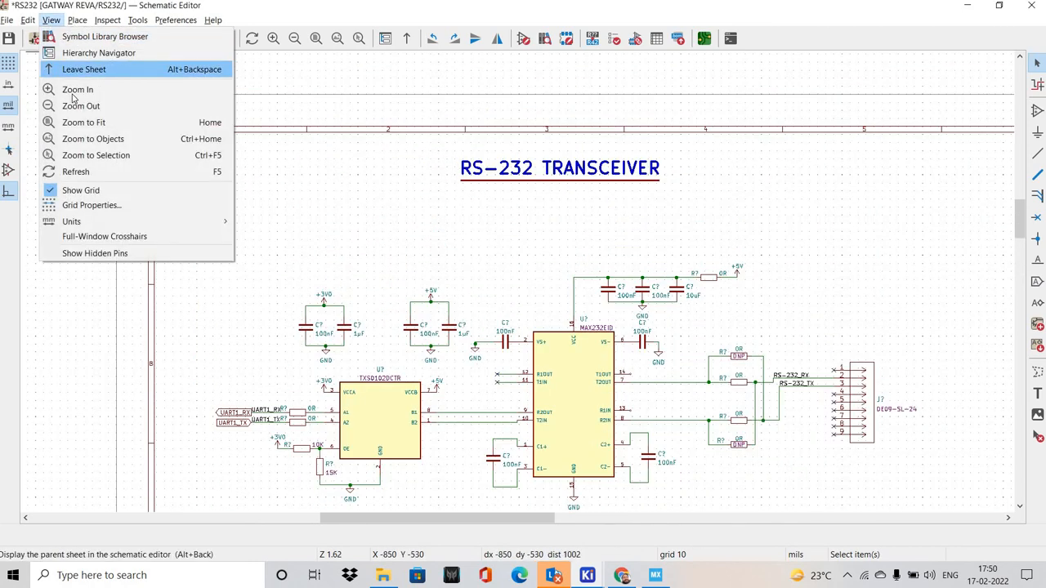
pyautogui.press('Return')
pyautogui.press('Down')
pyautogui.press('Return')
pyautogui.keyDown('shift'); pyautogui.scroll(6, 556, 115); pyautogui.keyUp('shift')
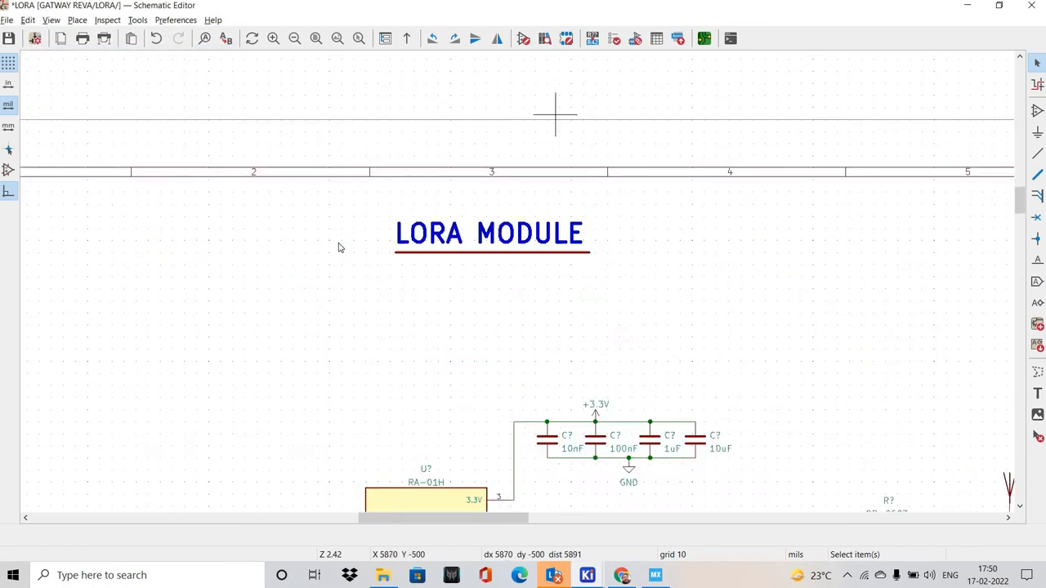
pyautogui.moveTo(338, 243); pyautogui.dragTo(633, 324)
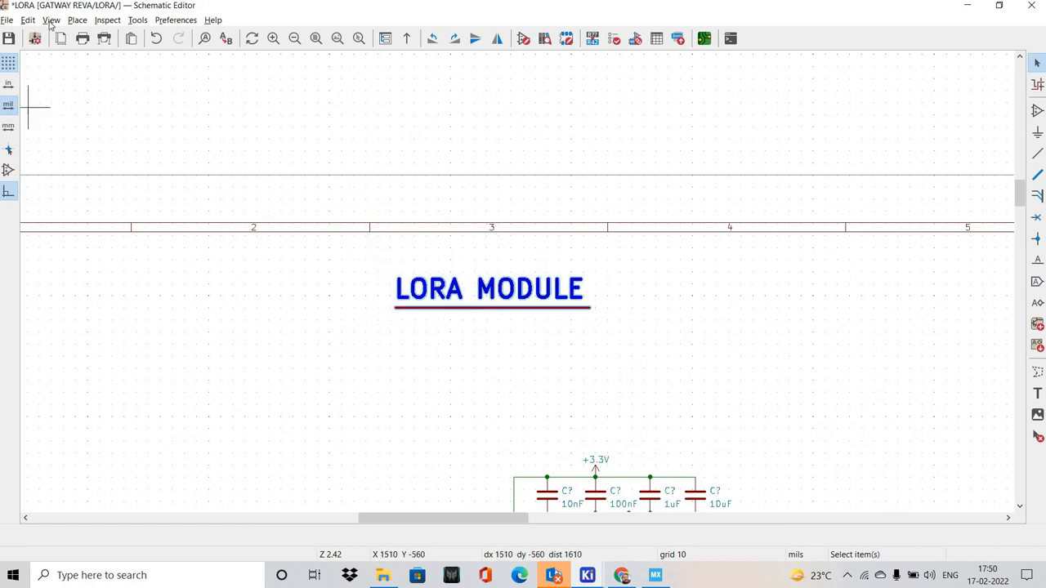
# Paste the copied LORA MODULE title and underline above the main MCU symbol on the MCU sheet
pyautogui.hotkey('alt', 'v')
pyautogui.press('Down')
pyautogui.press('Return')
pyautogui.press('Down')
pyautogui.press('Down')
pyautogui.press('Down')
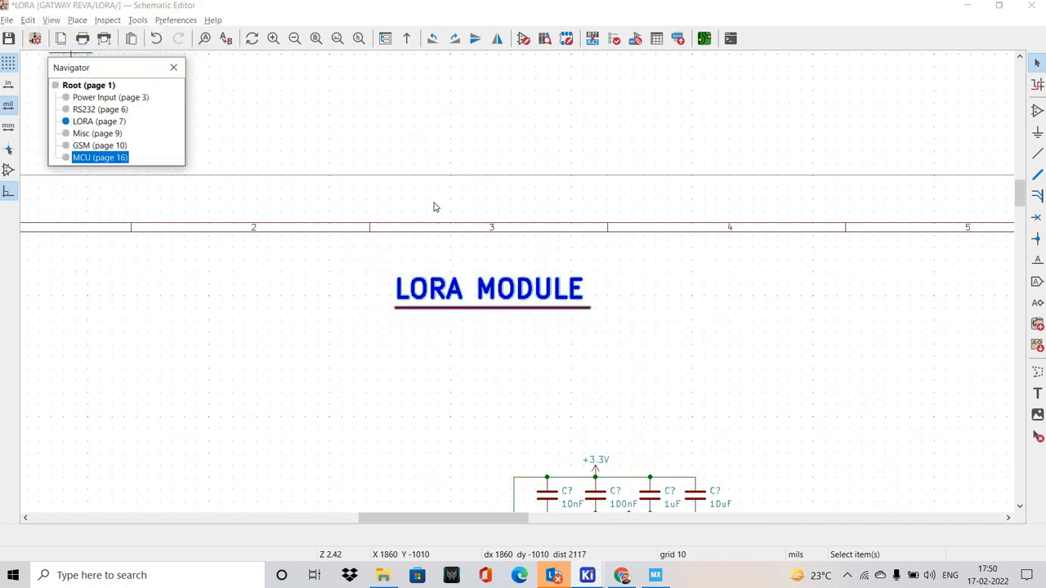
pyautogui.press('Return')
pyautogui.keyDown('shift'); pyautogui.scroll(1, 433, 189); pyautogui.keyUp('shift')
pyautogui.hotkey('ctrl', 'v')
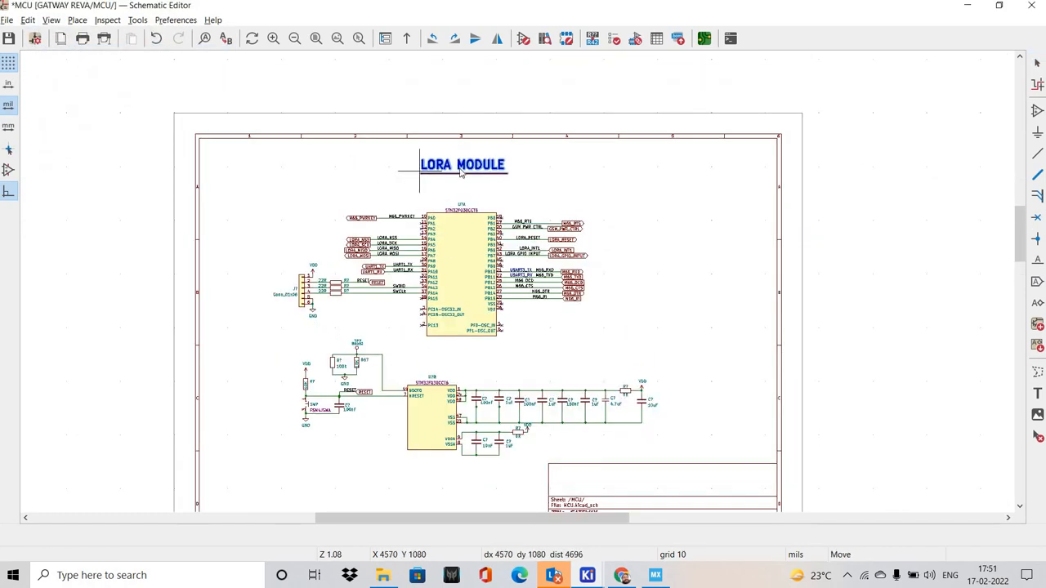
pyautogui.click(419, 170)
# Change the pasted heading's text to MCU and move it toward the middle of its underline
pyautogui.scroll(3, 460, 166)
pyautogui.doubleClick(515, 281)
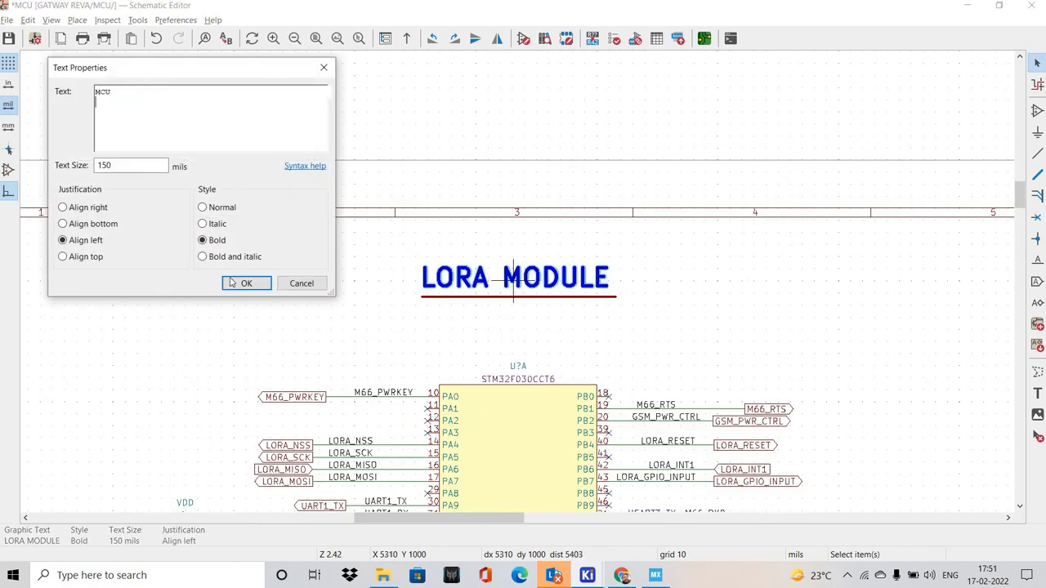
pyautogui.moveTo(425, 297); pyautogui.dragTo(486, 298)
# Shorten the underline from its left end to just before the MCU title and delete its surplus right-hand segment
pyautogui.scroll(3, 435, 286)
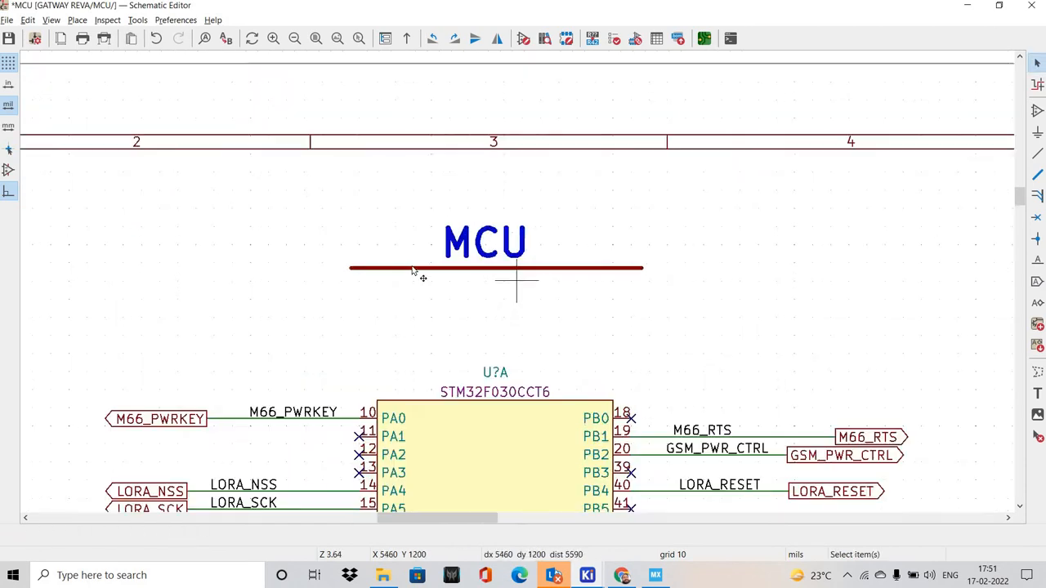
pyautogui.click(415, 264)
pyautogui.scroll(3, 373, 297)
pyautogui.moveTo(333, 299); pyautogui.dragTo(501, 294)
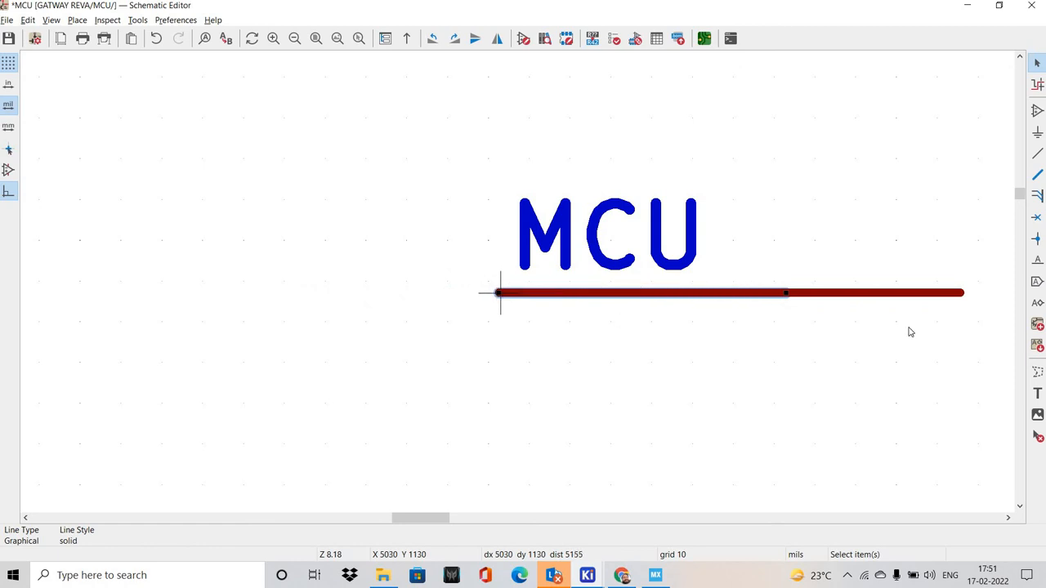
pyautogui.moveTo(962, 293); pyautogui.dragTo(900, 289)
pyautogui.hotkey('ctrl', 'z')
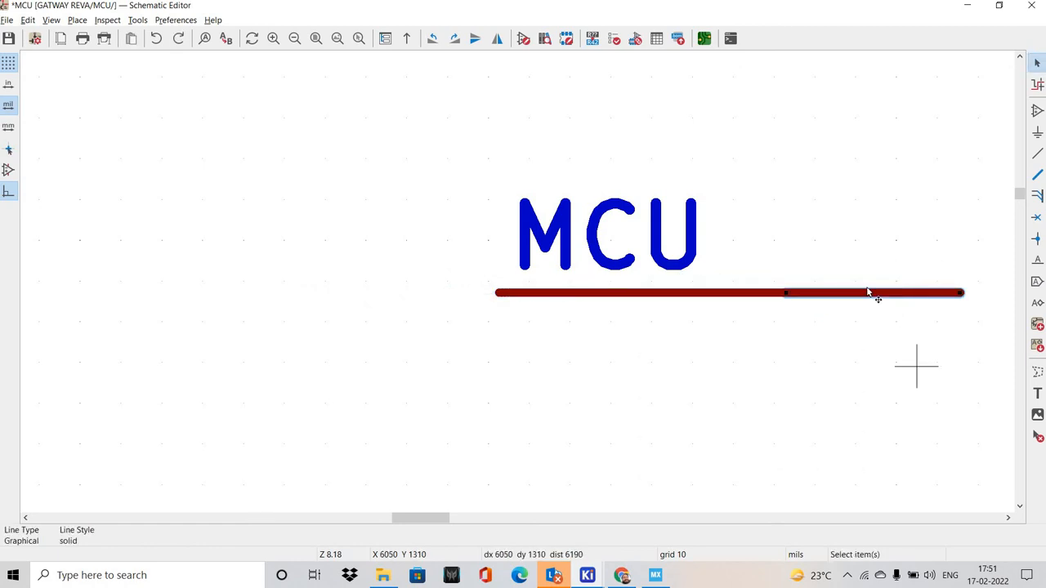
pyautogui.click(867, 292)
pyautogui.press('Delete')
# Nudge the MCU title toward the centre of its shortened underline and save the schematic
pyautogui.moveTo(629, 247); pyautogui.dragTo(524, 286)
pyautogui.click(321, 273)
pyautogui.scroll(-4, 321, 272)
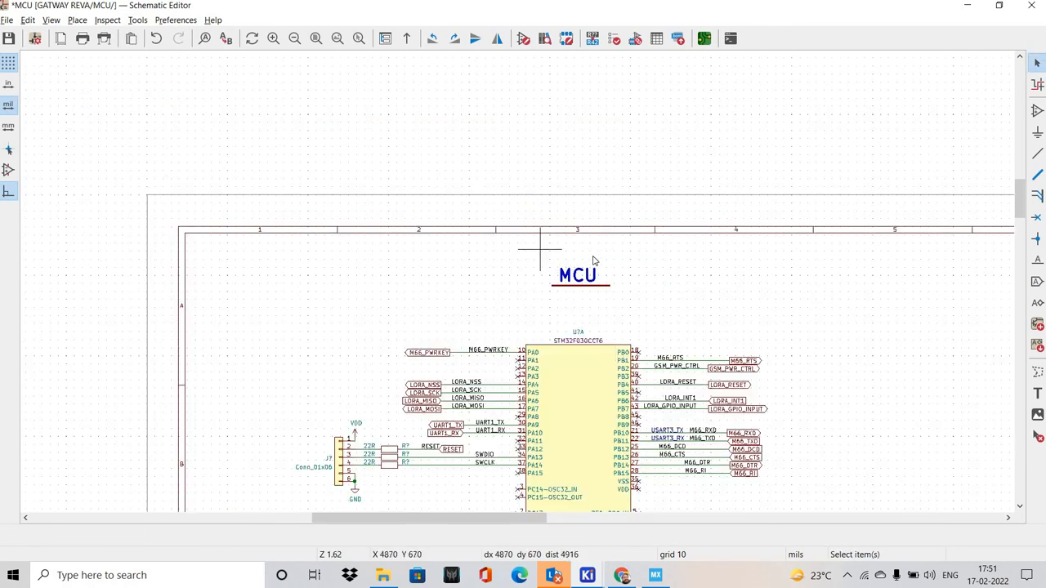
pyautogui.keyDown('shift'); pyautogui.scroll(-3, 583, 252); pyautogui.keyUp('shift')
pyautogui.scroll(1, 589, 256)
pyautogui.scroll(2, 515, 280)
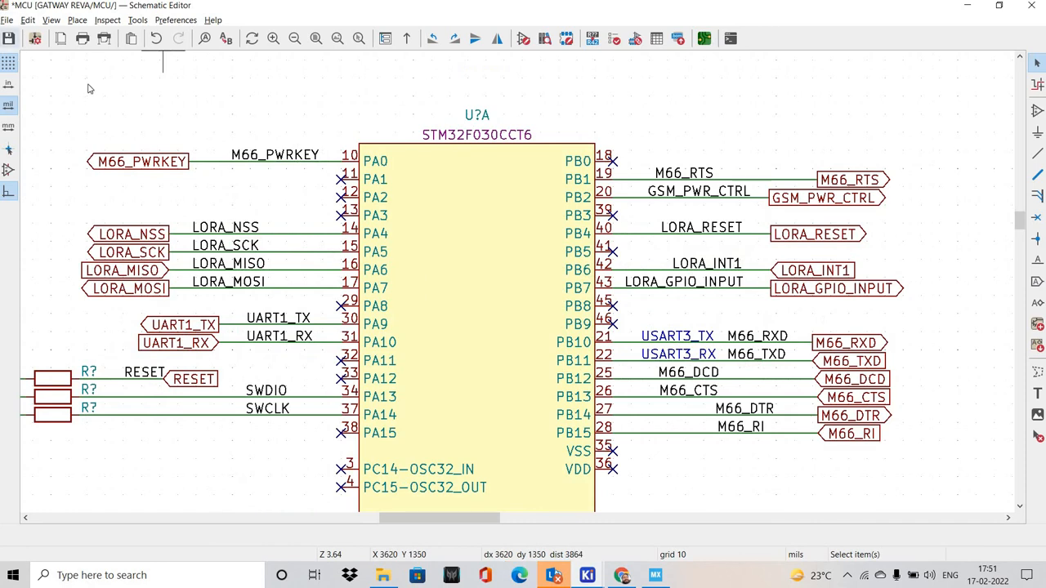
pyautogui.click(8, 38)
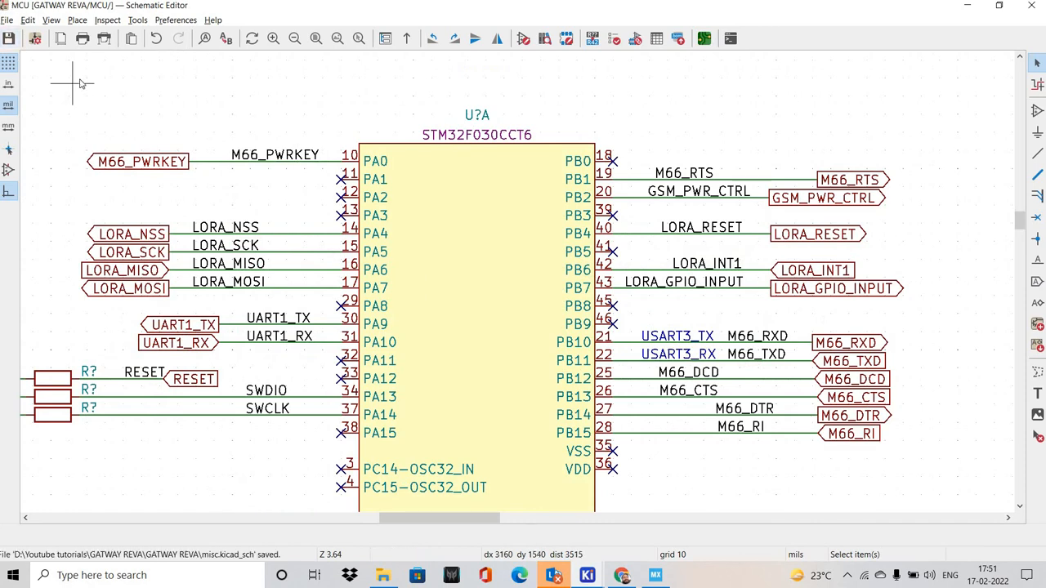
# Open the Annotate Schematic settings for the symbol reference designators
pyautogui.click(137, 19)
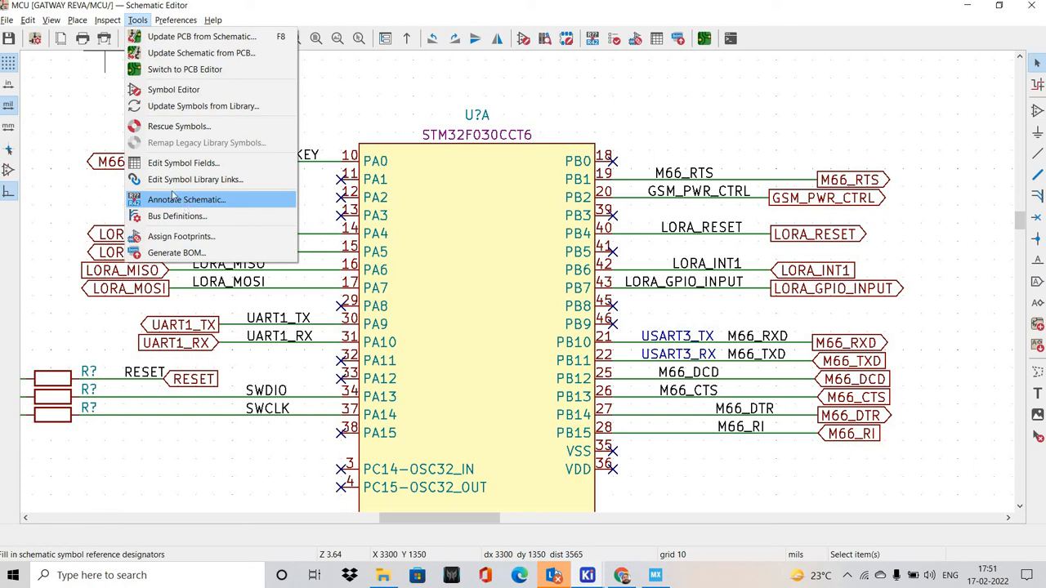
pyautogui.click(172, 196)
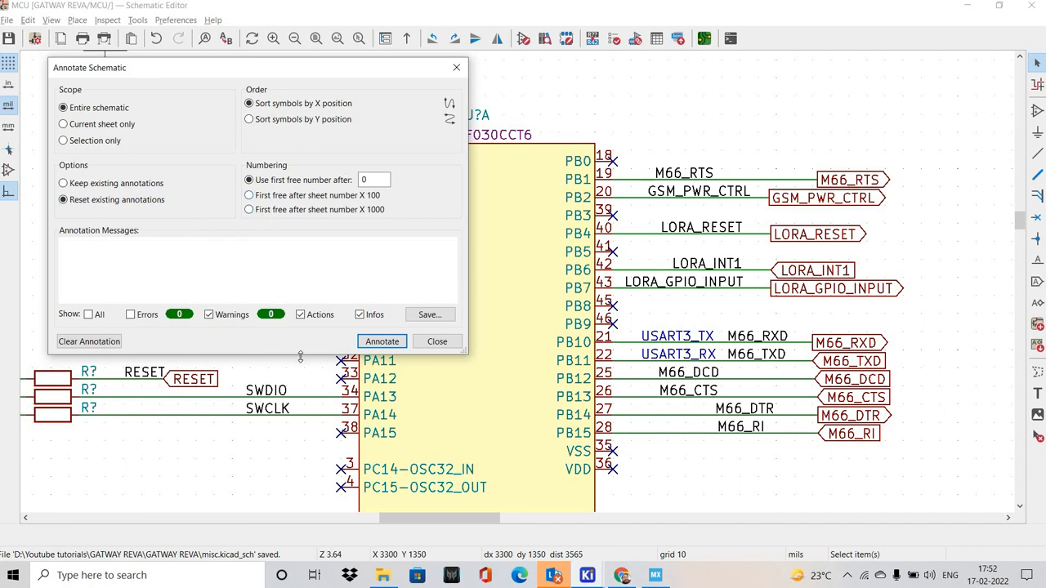
# Annotate all symbols across the entire schematic, sorted by X position with existing annotations reset, and save the schematic
pyautogui.click(377, 342)
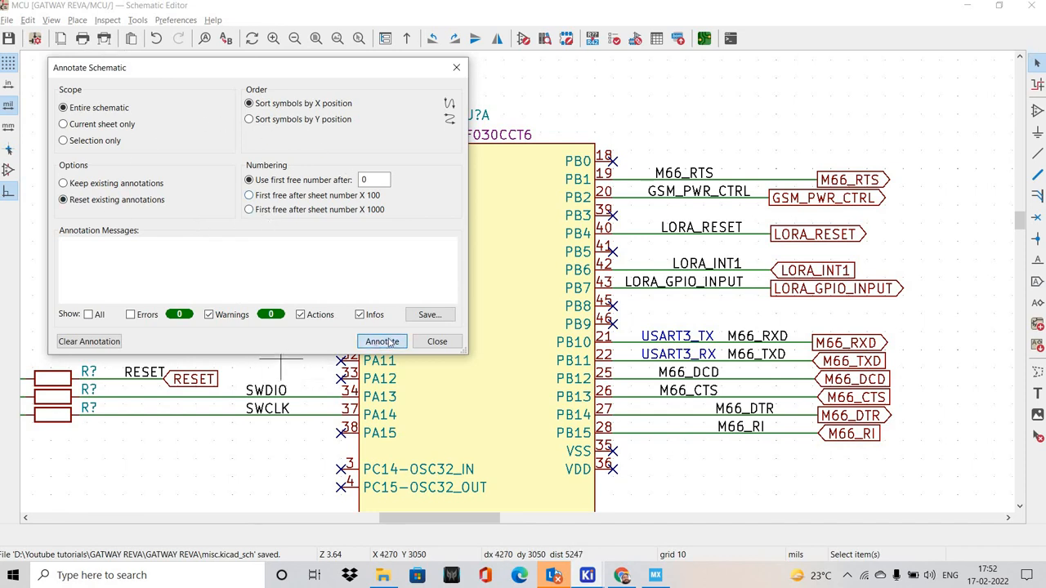
pyautogui.click(457, 343)
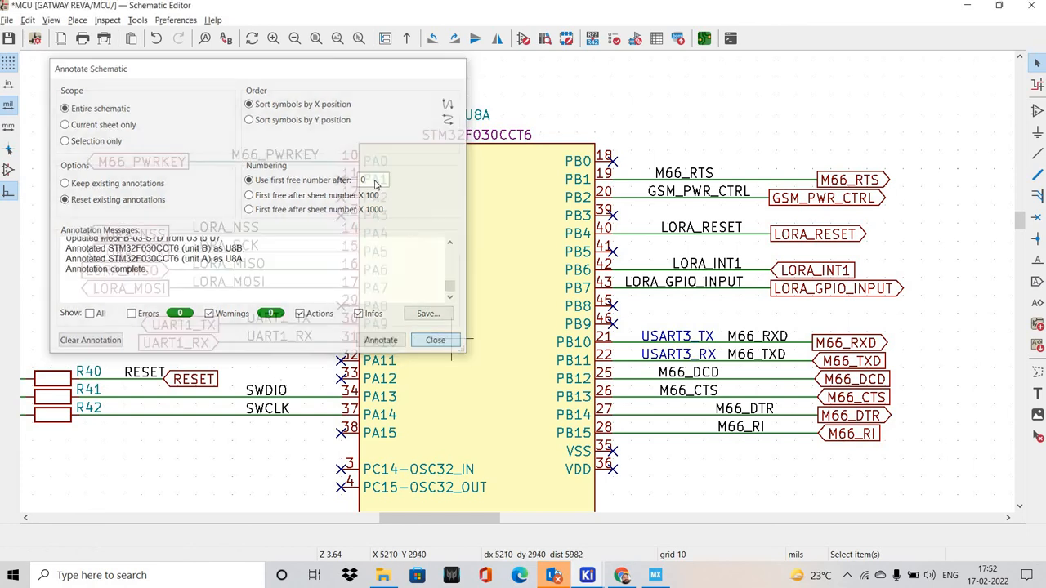
pyautogui.scroll(-5, 574, 374)
pyautogui.scroll(-5, 386, 192)
pyautogui.scroll(2, 589, 369)
pyautogui.moveTo(514, 281); pyautogui.dragTo(478, 333, button='middle')
pyautogui.click(9, 38)
# In the MCU sheet's page settings, set the title to MCU and the company to GATEWAY_REVA
pyautogui.click(7, 21)
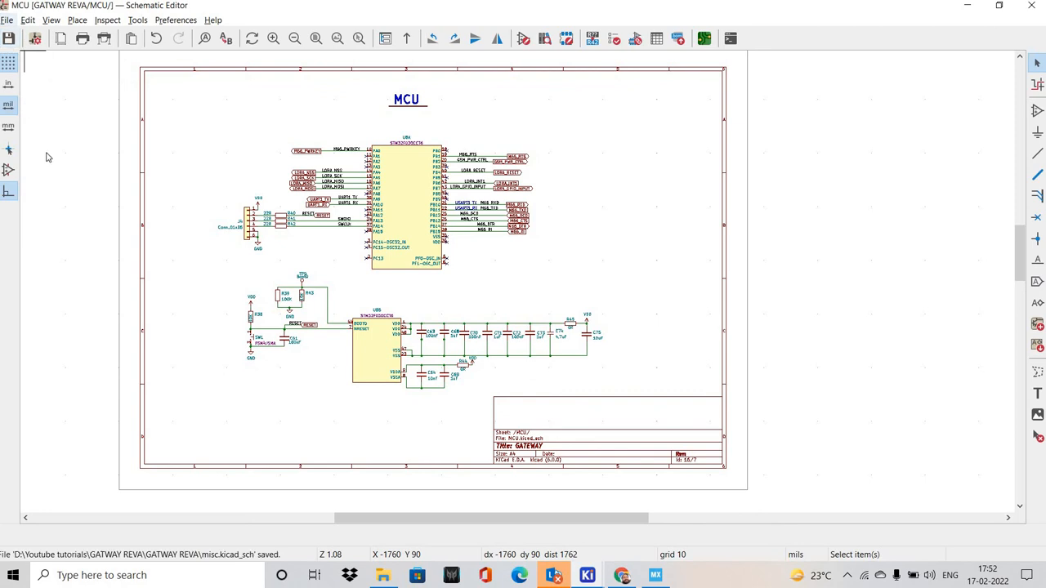
pyautogui.press('Return')
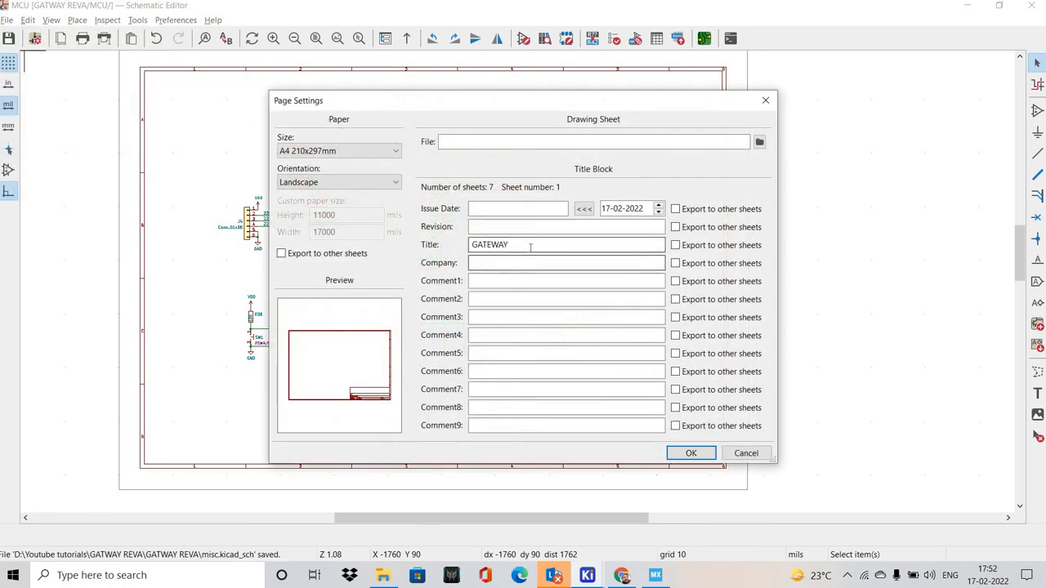
pyautogui.write('REVA')
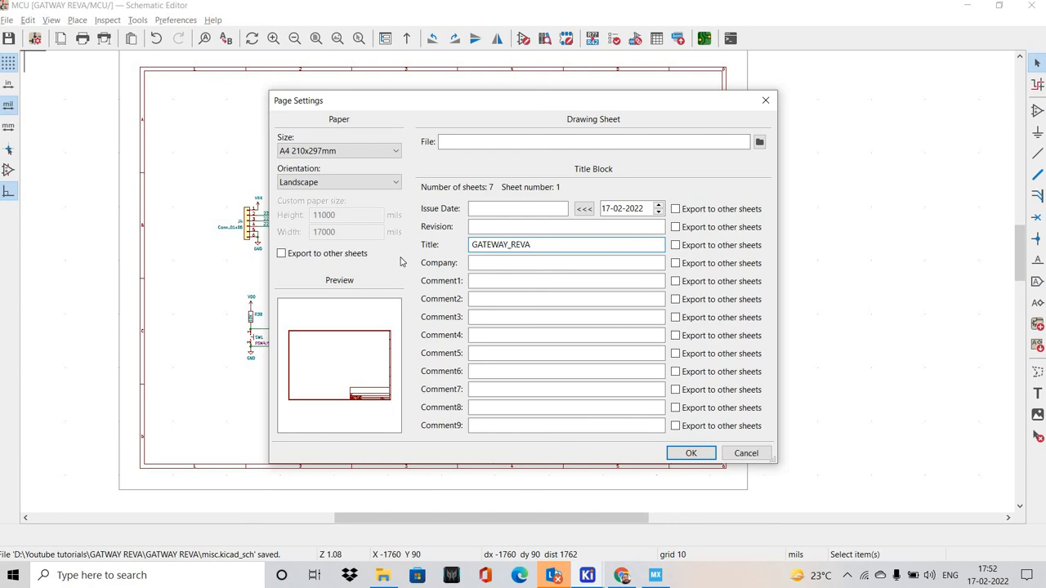
pyautogui.hotkey('ctrl', 'a')
pyautogui.hotkey('ctrl', 'c')
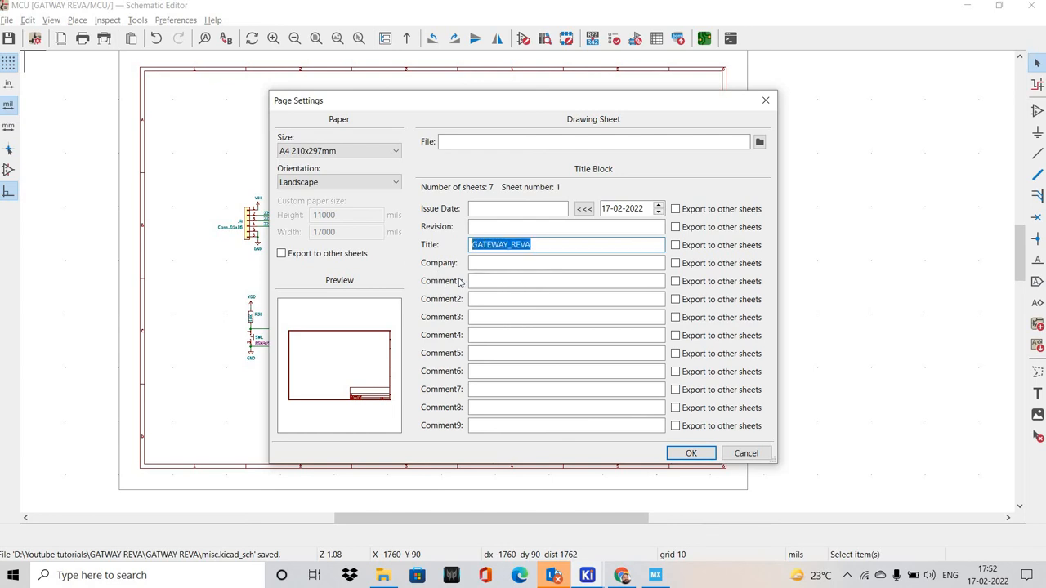
pyautogui.click(518, 261)
pyautogui.hotkey('ctrl', 'v')
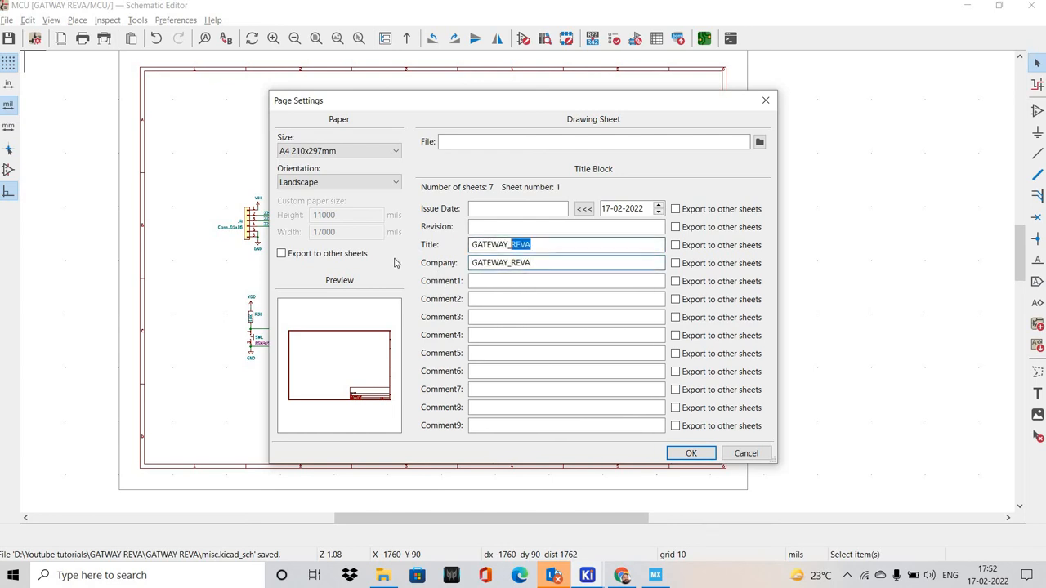
pyautogui.hotkey('shift', 'Tab')
pyautogui.write('MCU')
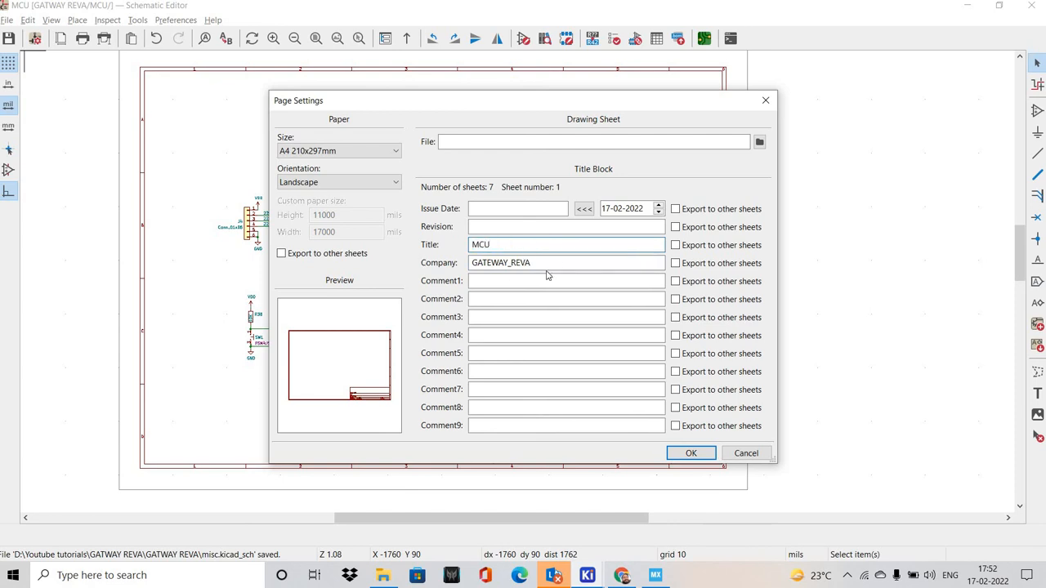
# Set the MCU sheet's revision to GATEWAY_REVA and issue date to 17-02-2022, apply the page settings and save
pyautogui.press('Tab')
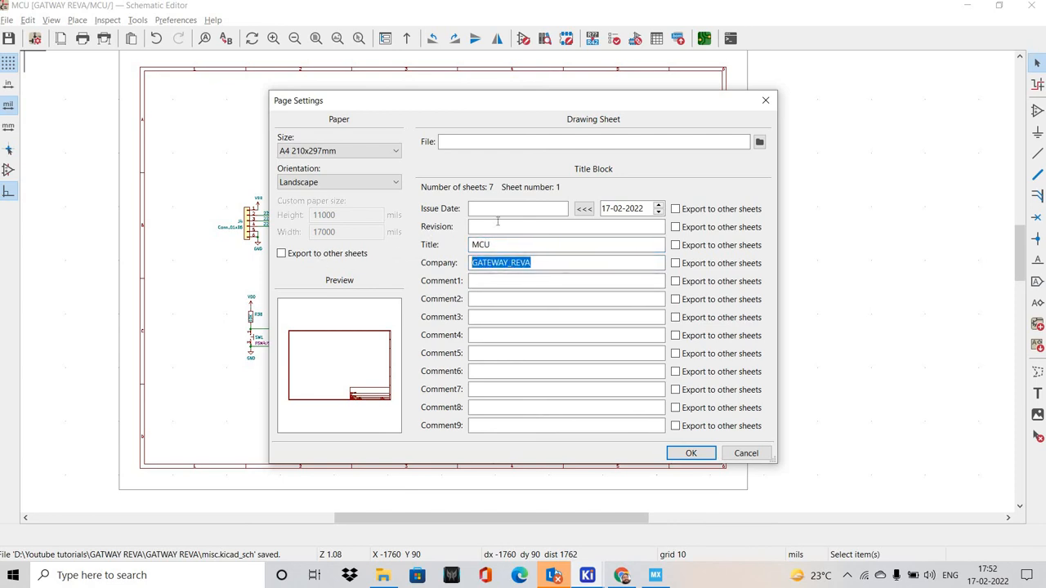
pyautogui.hotkey('ctrl', 'c')
pyautogui.click(497, 224)
pyautogui.hotkey('ctrl', 'v')
pyautogui.click(499, 210)
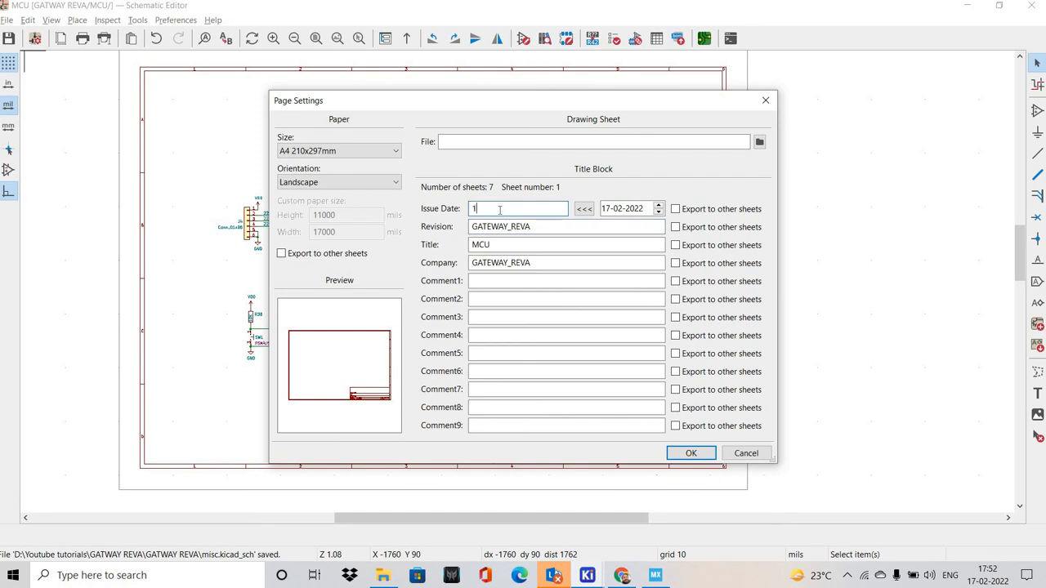
pyautogui.write('17-02-2022')
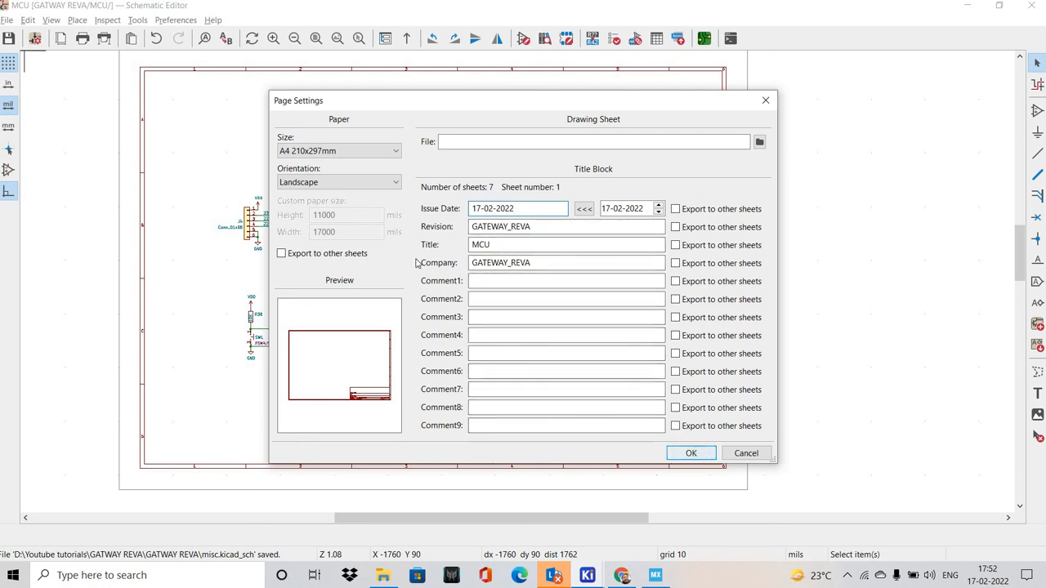
pyautogui.click(690, 453)
pyautogui.click(8, 38)
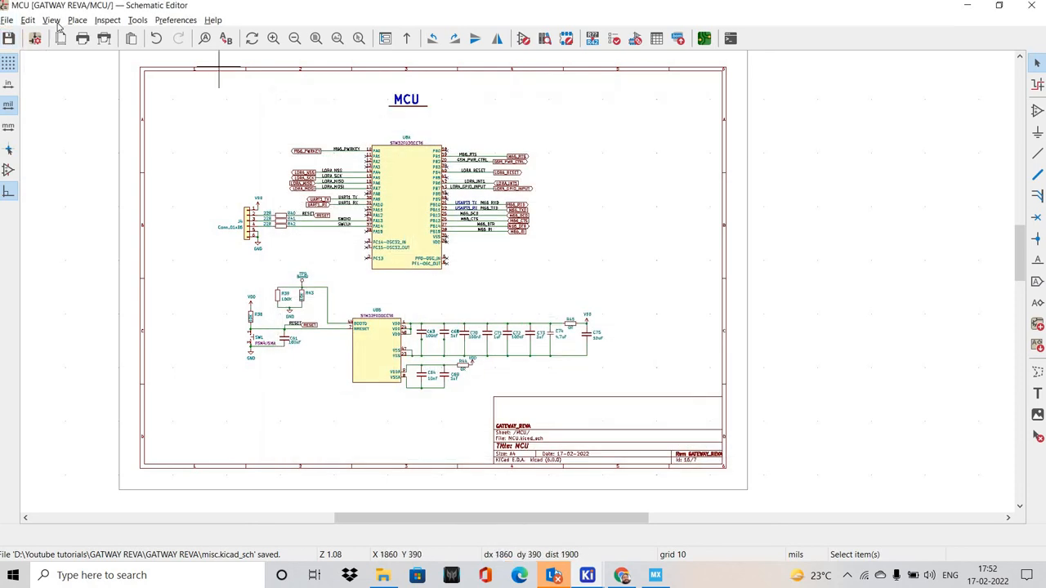
# Open the GSM, Misc and LORA sheets one after another to review their annotated symbols and title blocks
pyautogui.click(51, 19)
pyautogui.click(81, 46)
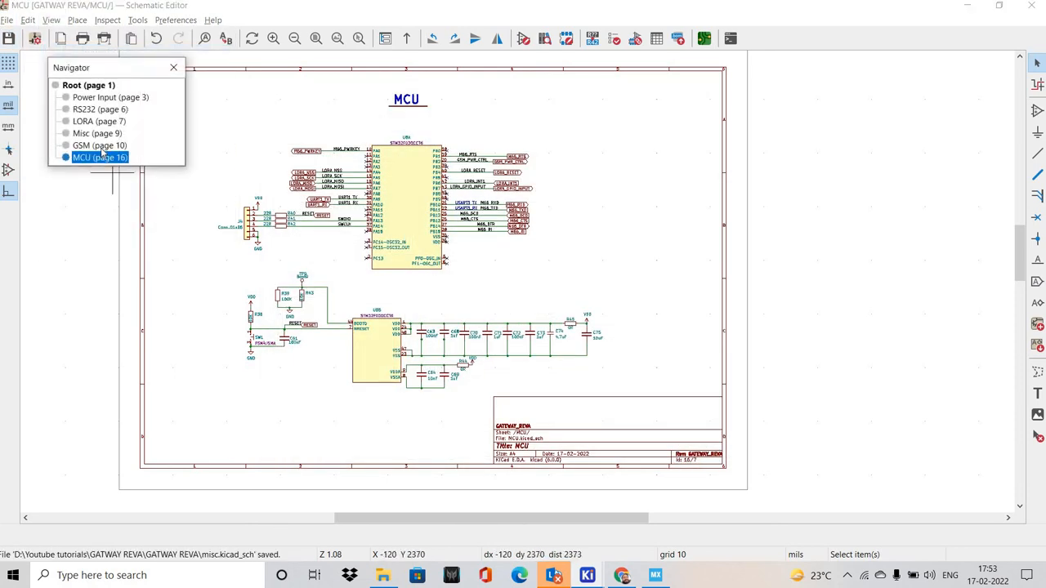
pyautogui.click(100, 145)
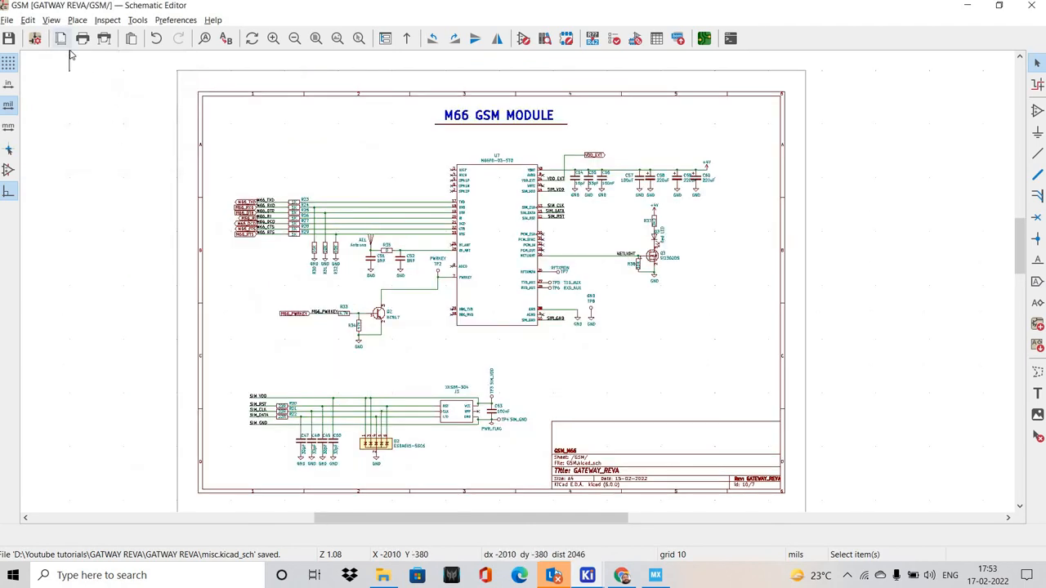
pyautogui.click(50, 20)
pyautogui.click(99, 53)
pyautogui.click(94, 159)
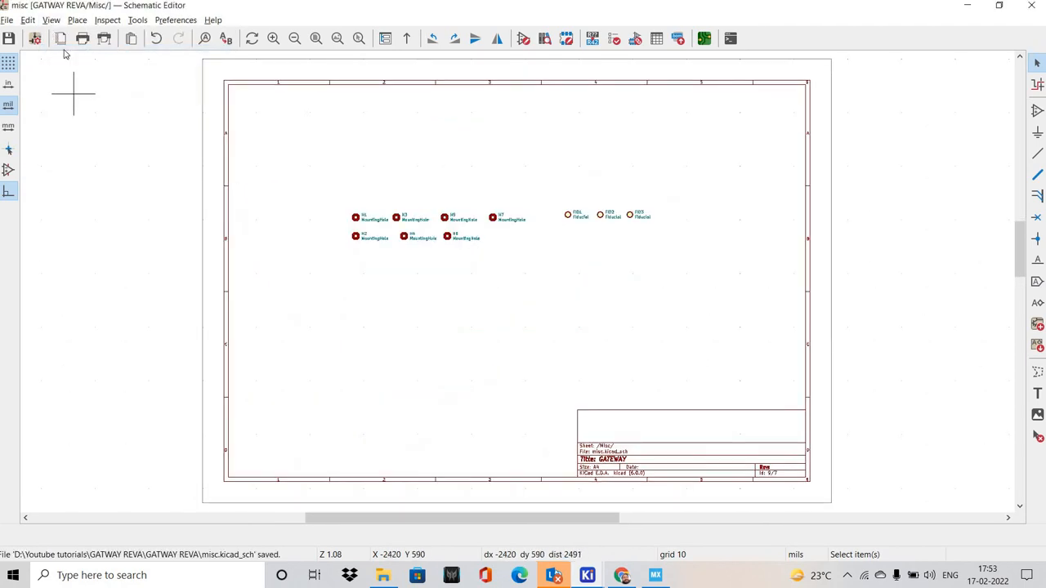
pyautogui.click(50, 20)
pyautogui.click(90, 51)
pyautogui.click(90, 122)
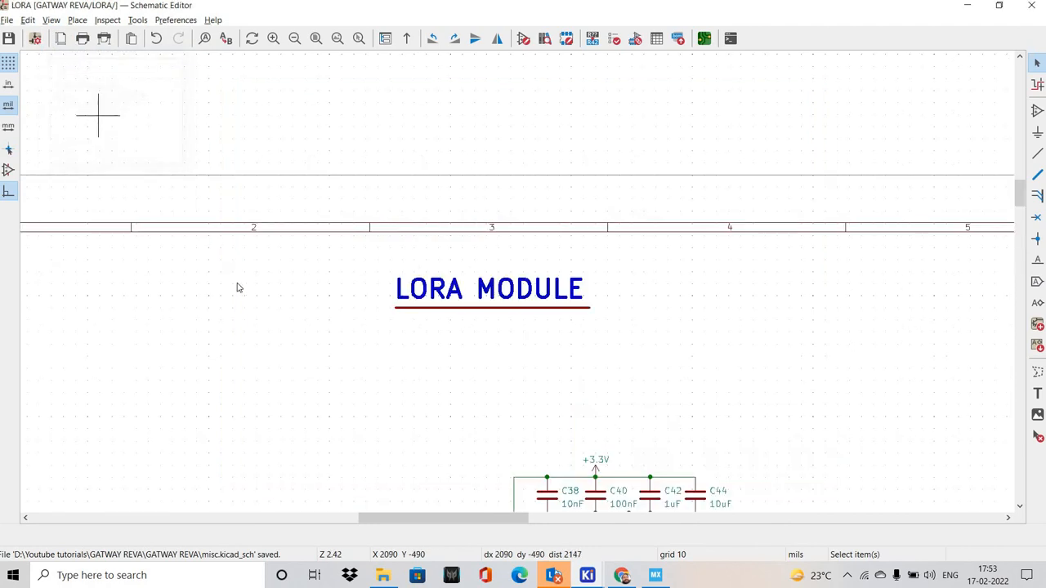
pyautogui.scroll(-3, 241, 277)
pyautogui.scroll(-4, 240, 276)
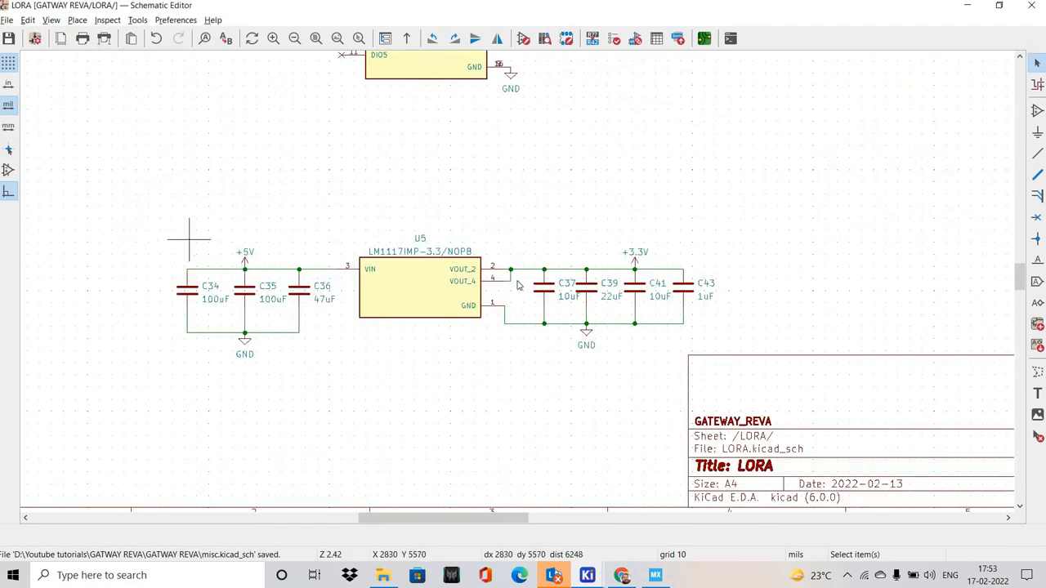
pyautogui.scroll(-2, 179, 225)
# Review the RS232 sheet and examine the Power Input sheet's 4V and 3V supply circuits and title block
pyautogui.click(51, 20)
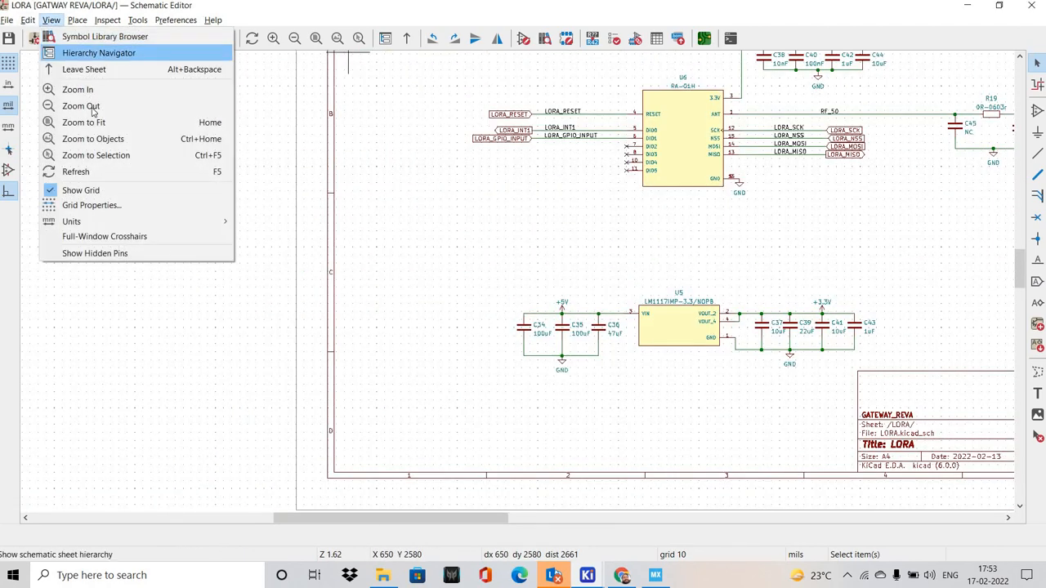
pyautogui.click(98, 52)
pyautogui.press('Up')
pyautogui.press('Return')
pyautogui.scroll(-3, 517, 281)
pyautogui.scroll(2, 535, 307)
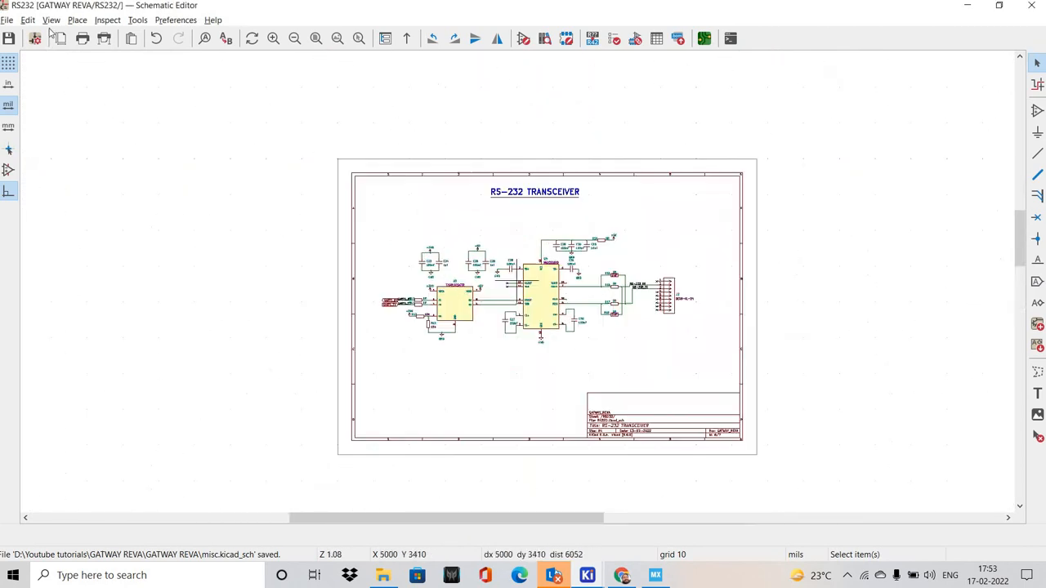
pyautogui.click(51, 20)
pyautogui.click(90, 81)
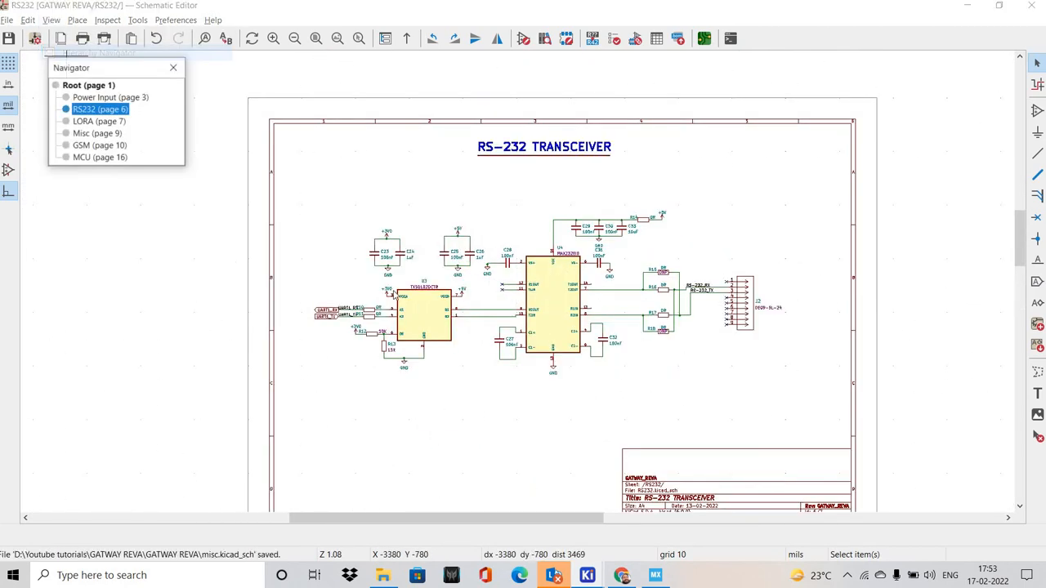
pyautogui.press('Up')
pyautogui.press('Return')
pyautogui.scroll(3, 441, 286)
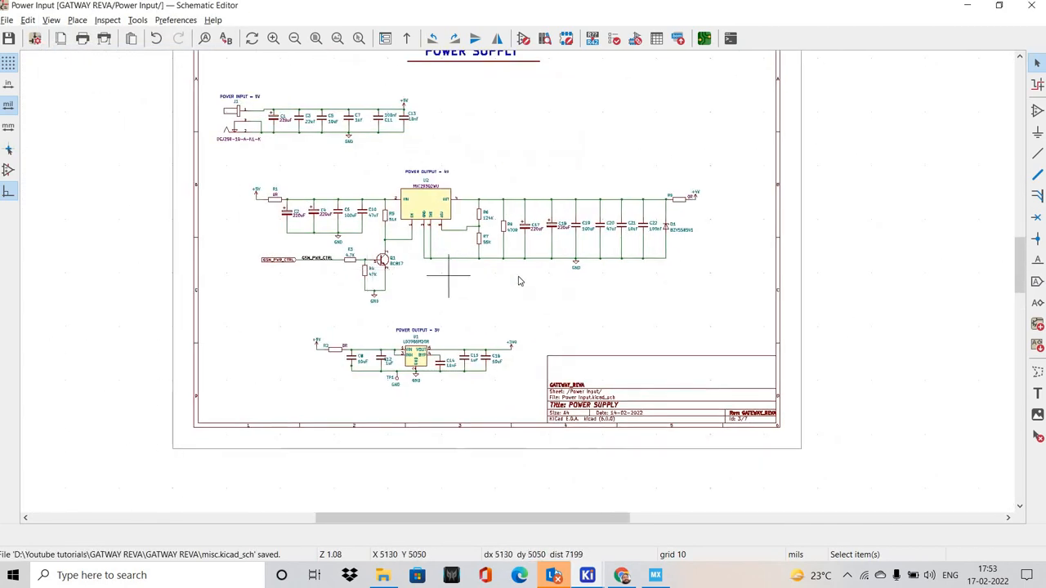
pyautogui.moveTo(480, 269); pyautogui.dragTo(352, 307, button='middle')
pyautogui.keyDown('shift'); pyautogui.scroll(-1, 269, 143); pyautogui.keyUp('shift')
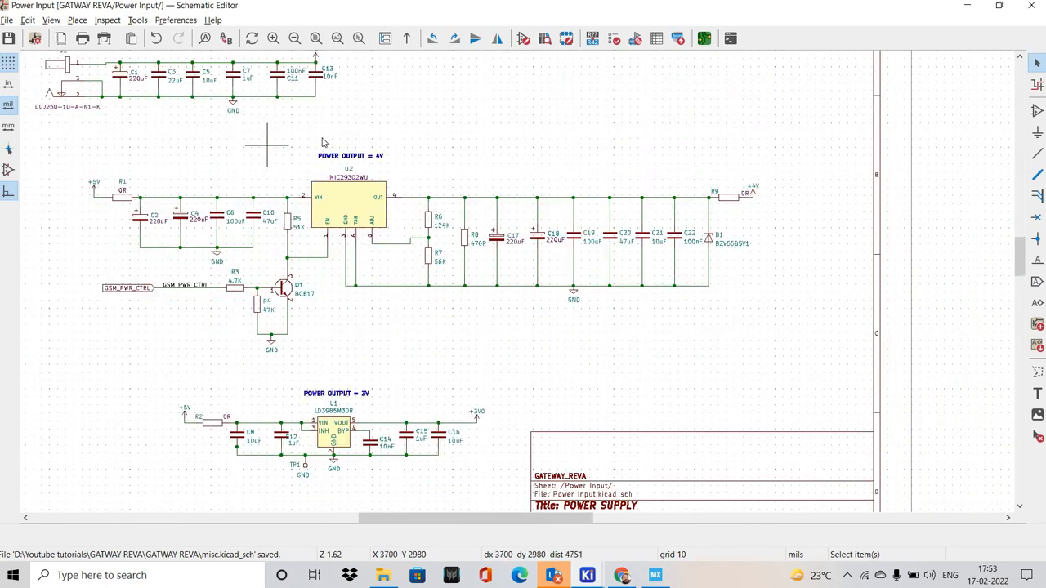
pyautogui.keyDown('shift'); pyautogui.scroll(1, 286, 141); pyautogui.keyUp('shift')
pyautogui.keyDown('shift'); pyautogui.scroll(-1, 312, 162); pyautogui.keyUp('shift')
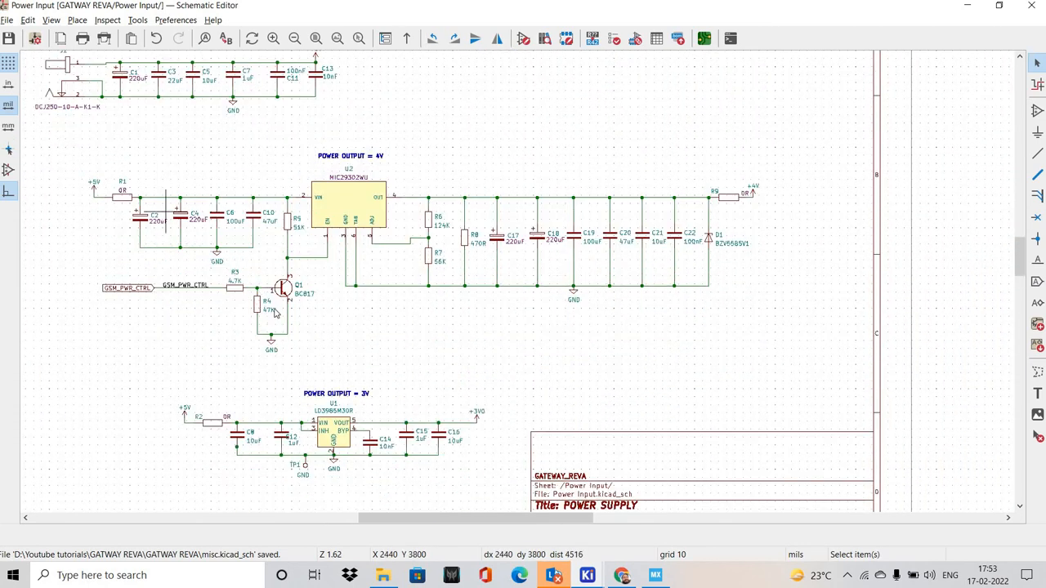
pyautogui.keyDown('shift'); pyautogui.scroll(-1, 646, 255); pyautogui.keyUp('shift')
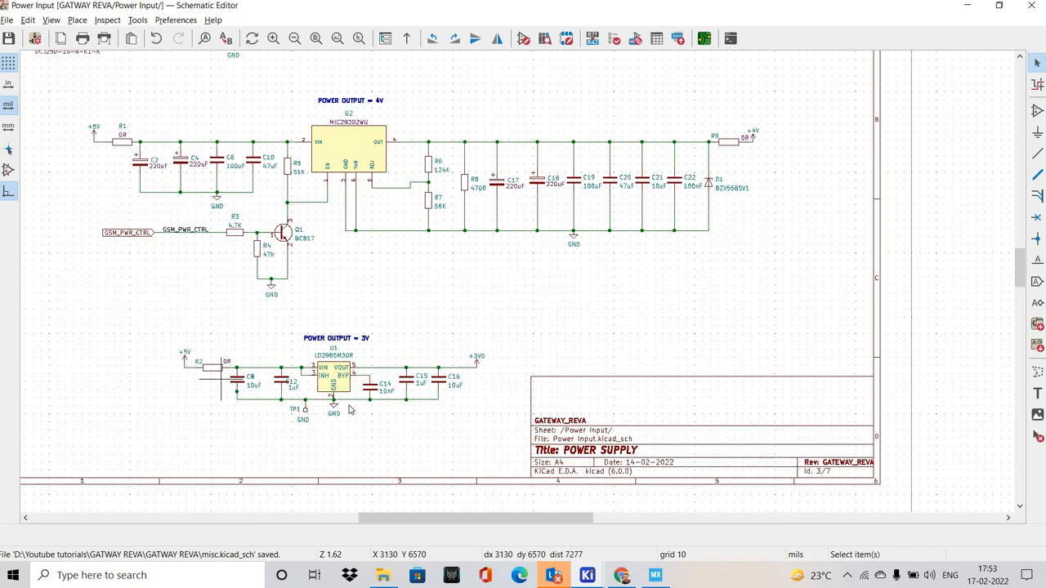
pyautogui.keyDown('shift'); pyautogui.scroll(1, 457, 429); pyautogui.keyUp('shift')
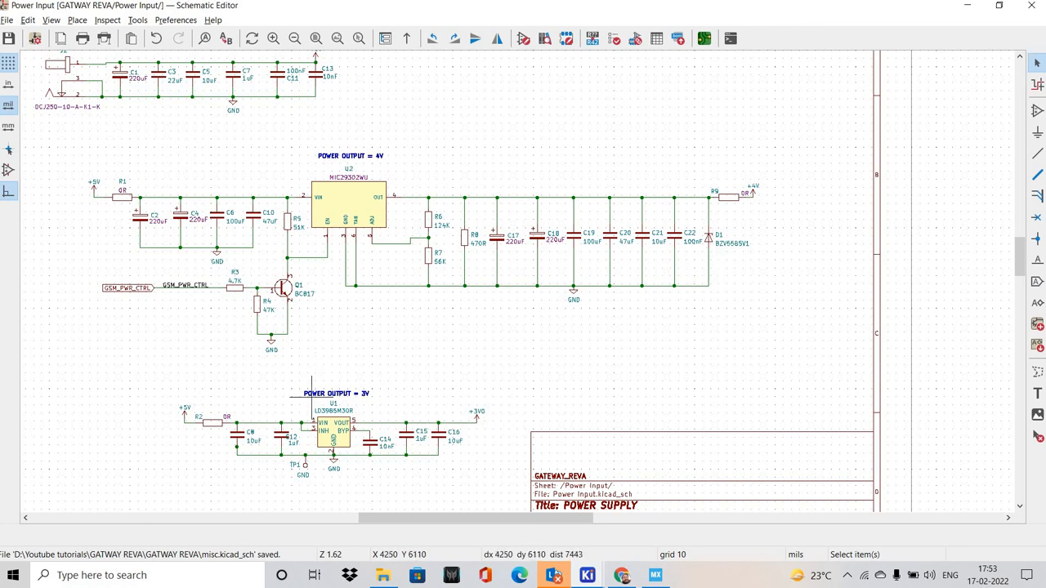
# Reopen the RS232 sheet and inspect the level shifter and MAX232EID circuits for unused pins lacking no-connect flags
pyautogui.click(50, 19)
pyautogui.click(74, 52)
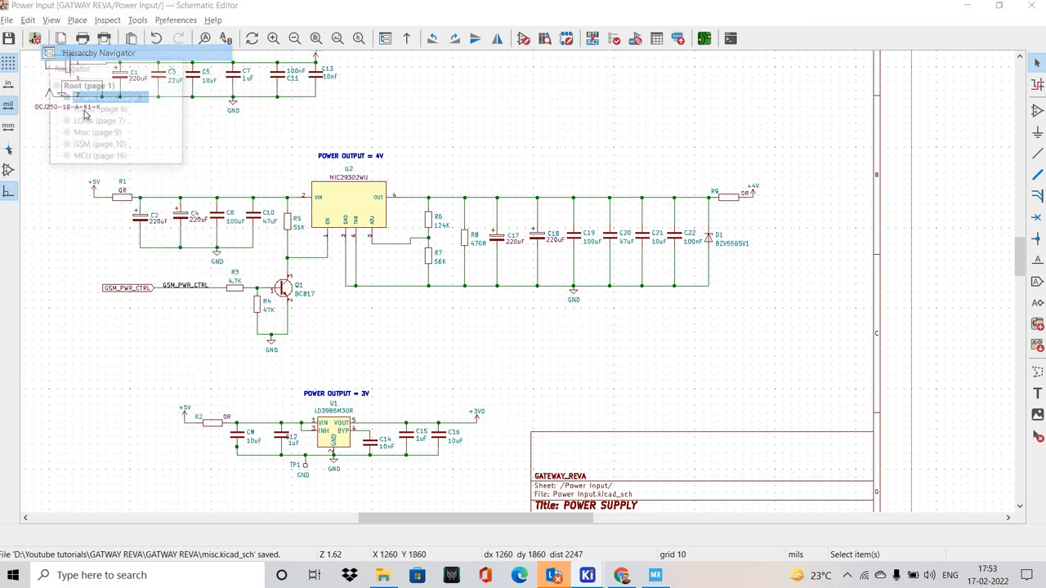
pyautogui.click(100, 108)
pyautogui.scroll(5, 311, 228)
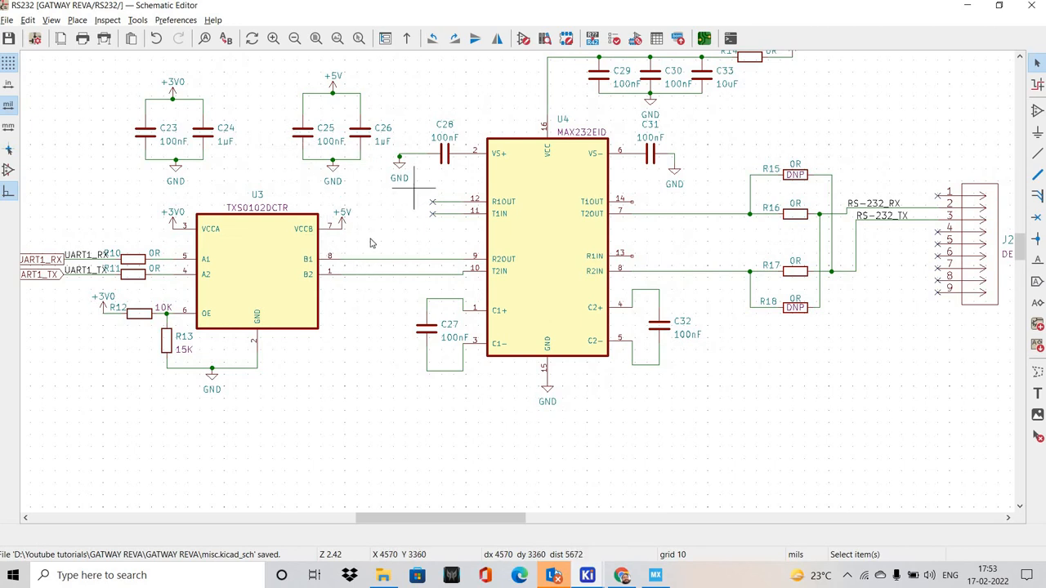
pyautogui.moveTo(359, 214); pyautogui.dragTo(270, 225, button='middle')
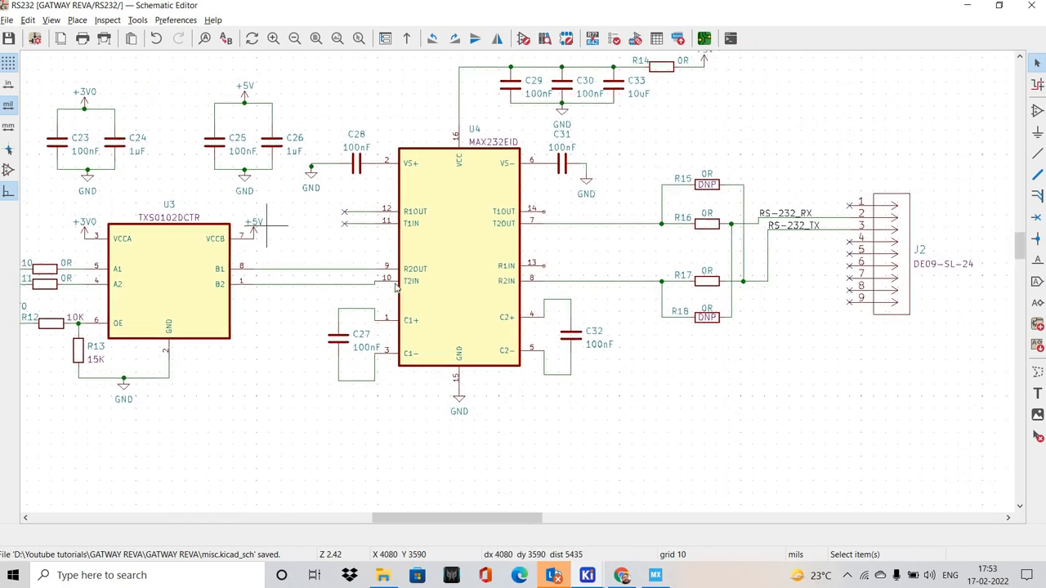
pyautogui.moveTo(428, 263); pyautogui.dragTo(386, 277, button='middle')
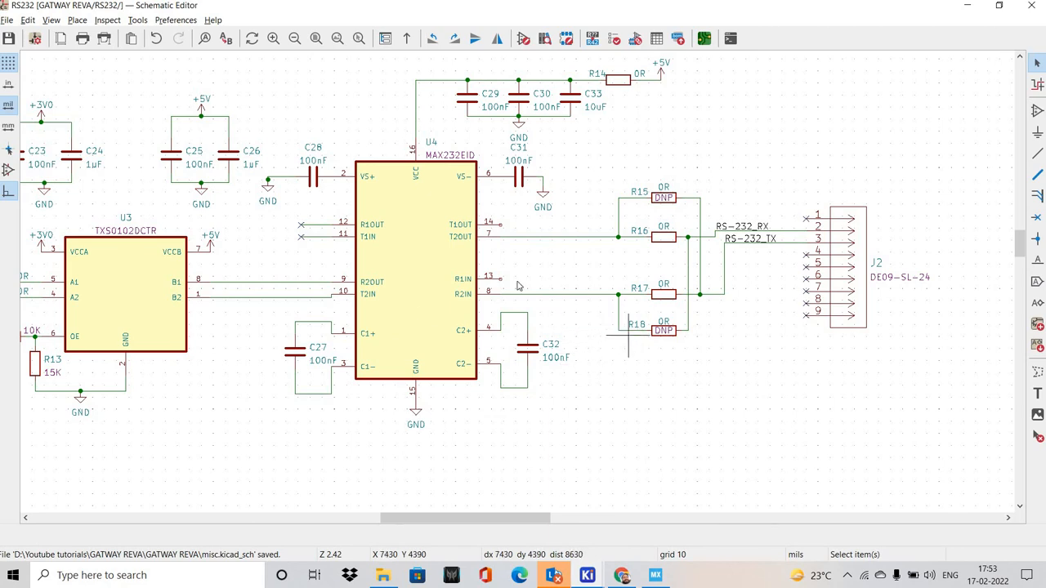
pyautogui.scroll(2, 400, 282)
pyautogui.keyDown('shift'); pyautogui.scroll(1, 677, 264); pyautogui.keyUp('shift')
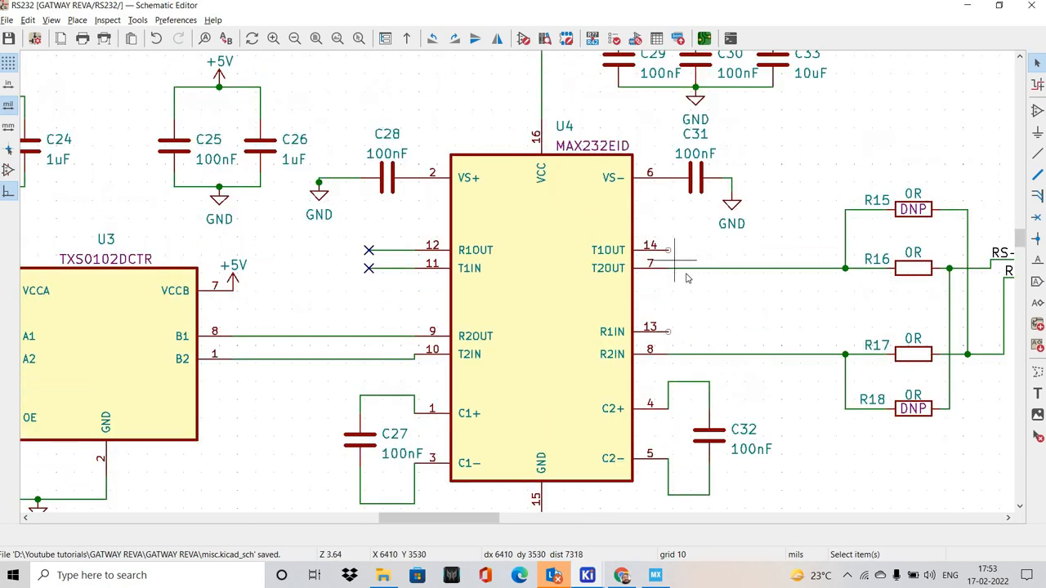
# Add a no-connect flag and align it exactly on the end of the MAX232EID's T1OUT pin 14
pyautogui.press('q')
pyautogui.keyDown('shift'); pyautogui.scroll(1, 677, 265); pyautogui.keyUp('shift')
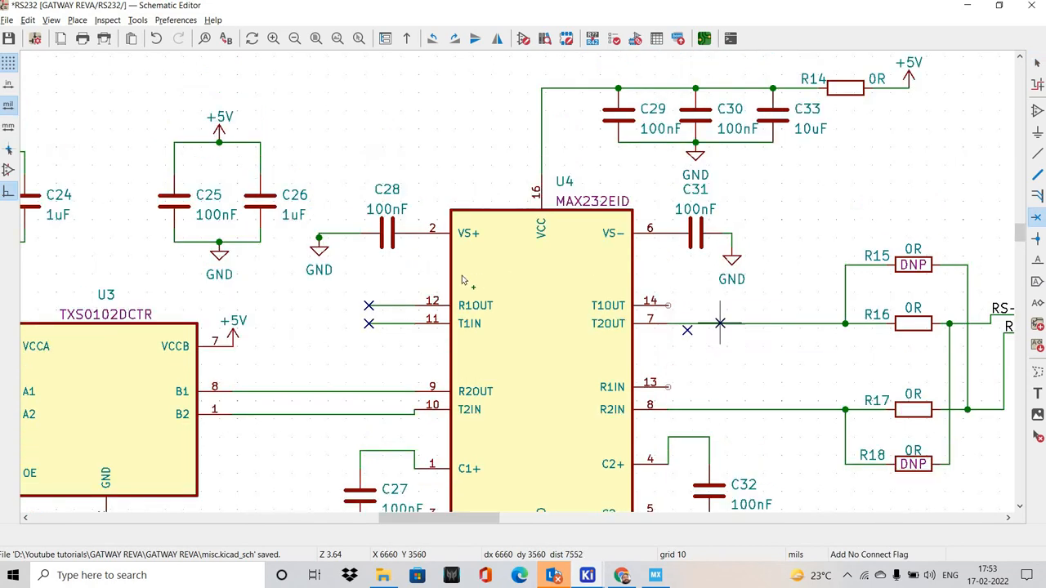
pyautogui.scroll(4, 687, 278)
pyautogui.click(441, 286)
pyautogui.press('m')
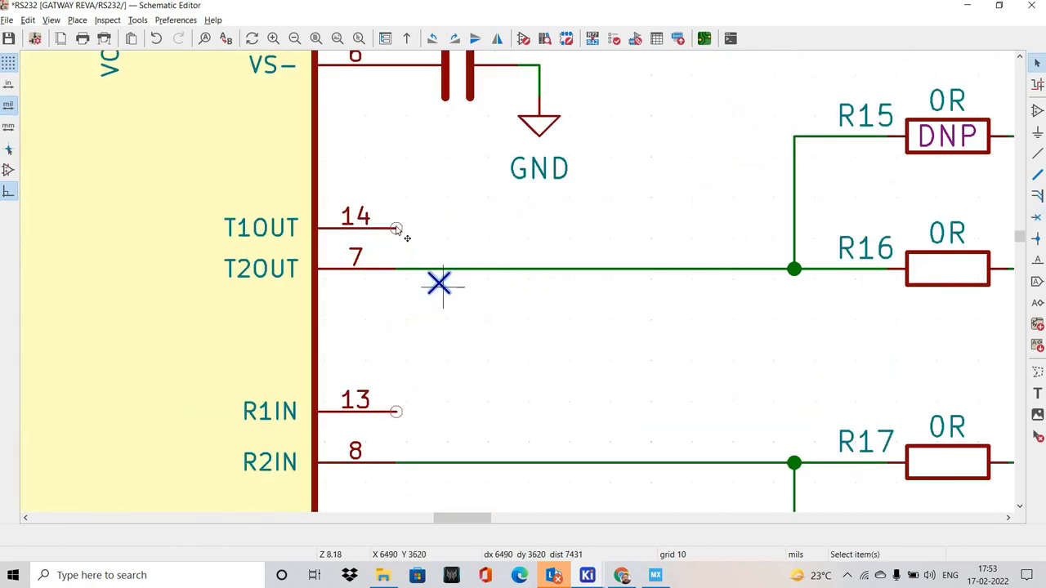
pyautogui.click(398, 230)
pyautogui.scroll(4, 398, 230)
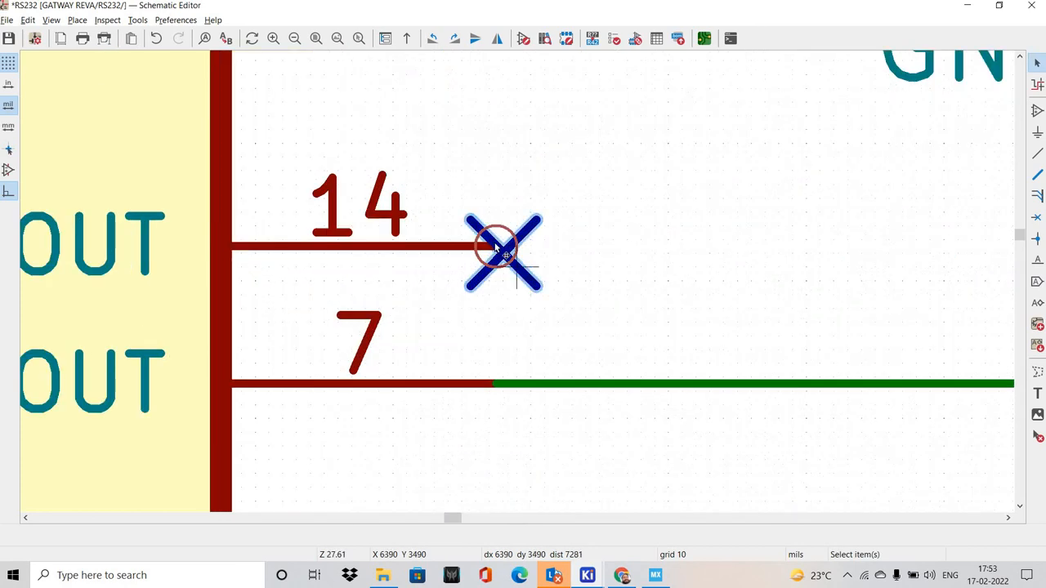
pyautogui.press('m')
pyautogui.click(500, 241)
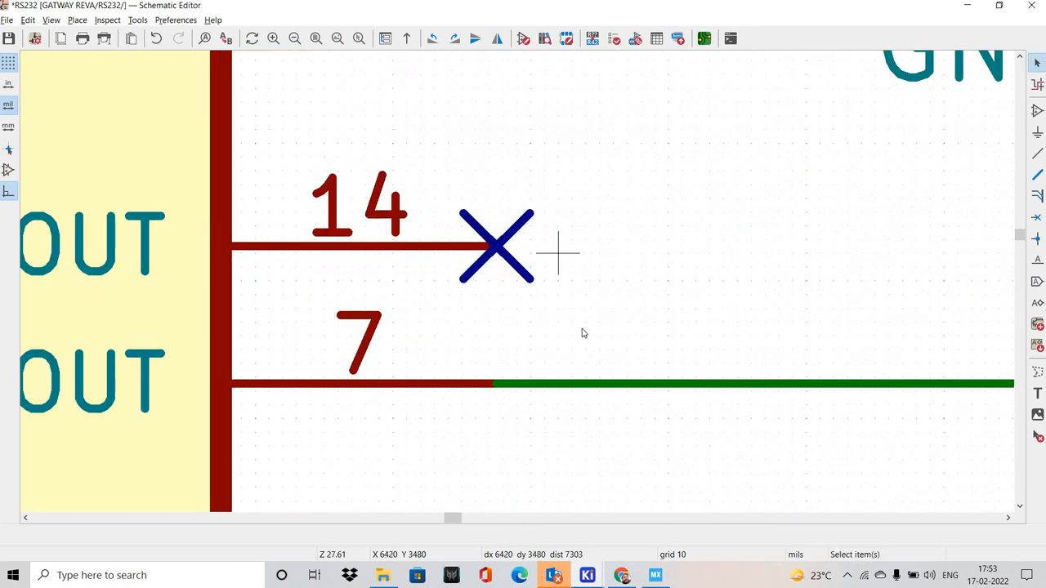
# Place another no-connect flag exactly on the end of the MAX232EID's unused R1IN pin 13
pyautogui.moveTo(406, 162); pyautogui.dragTo(572, 322)
pyautogui.keyDown('shift'); pyautogui.scroll(-1, 515, 282); pyautogui.keyUp('shift')
pyautogui.scroll(-4, 507, 267)
pyautogui.press('m')
pyautogui.scroll(-4, 506, 260)
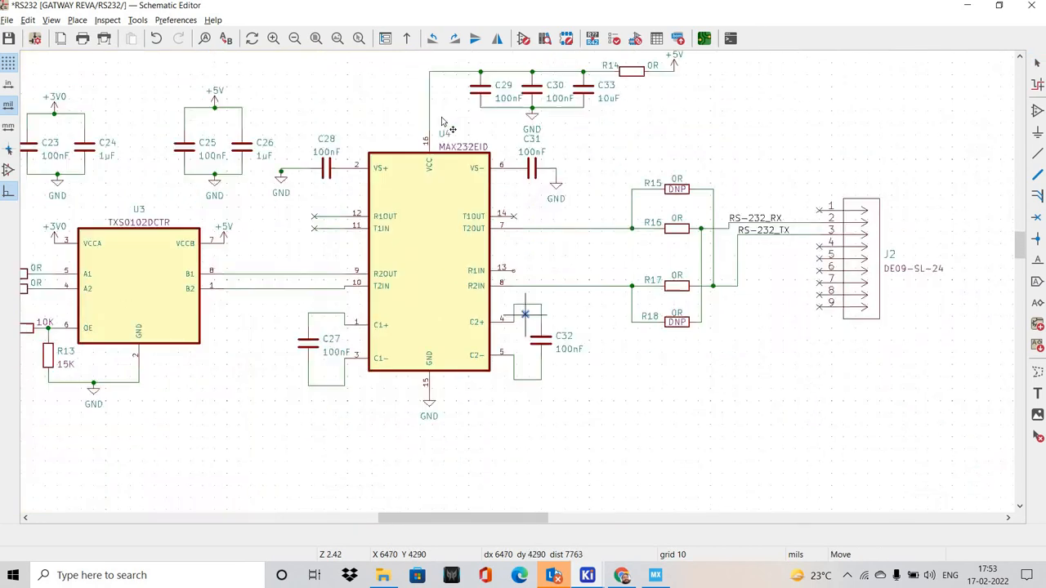
pyautogui.scroll(5, 474, 229)
pyautogui.scroll(2, 472, 226)
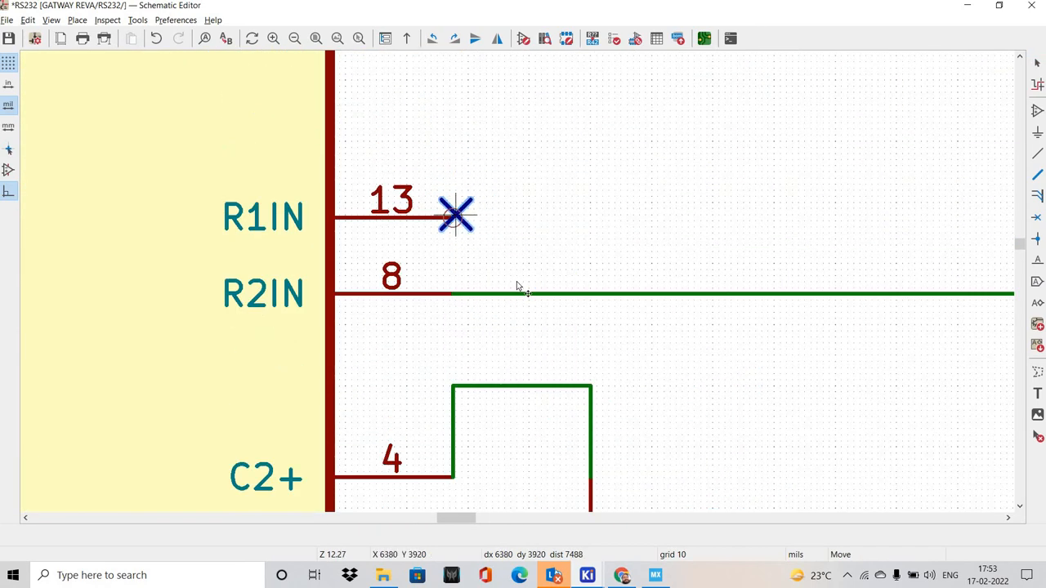
pyautogui.scroll(4, 516, 281)
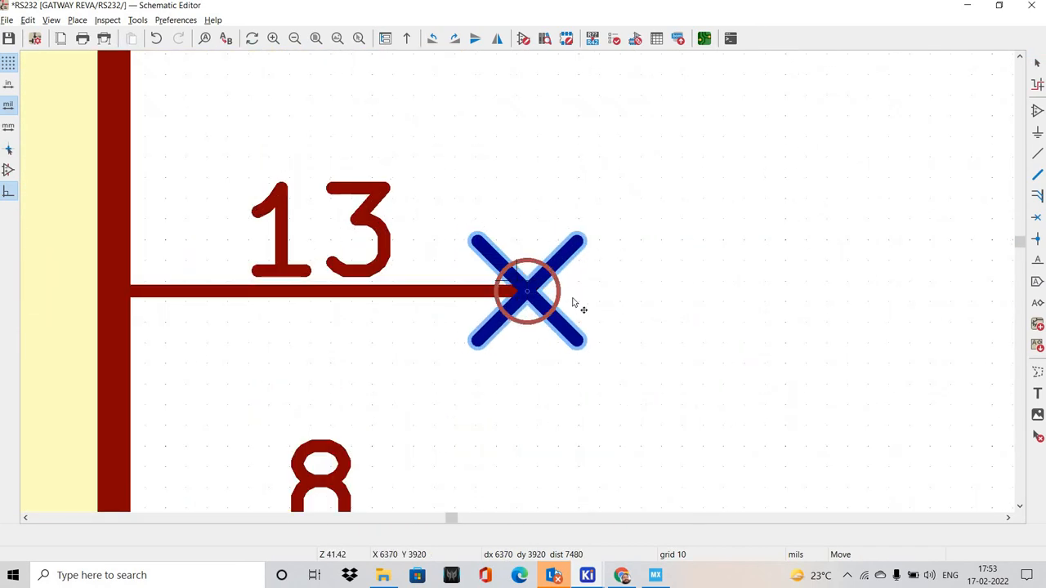
pyautogui.click(517, 283)
pyautogui.scroll(-4, 518, 285)
pyautogui.keyDown('shift'); pyautogui.scroll(-3, 448, 280); pyautogui.keyUp('shift')
pyautogui.scroll(-5, 448, 280)
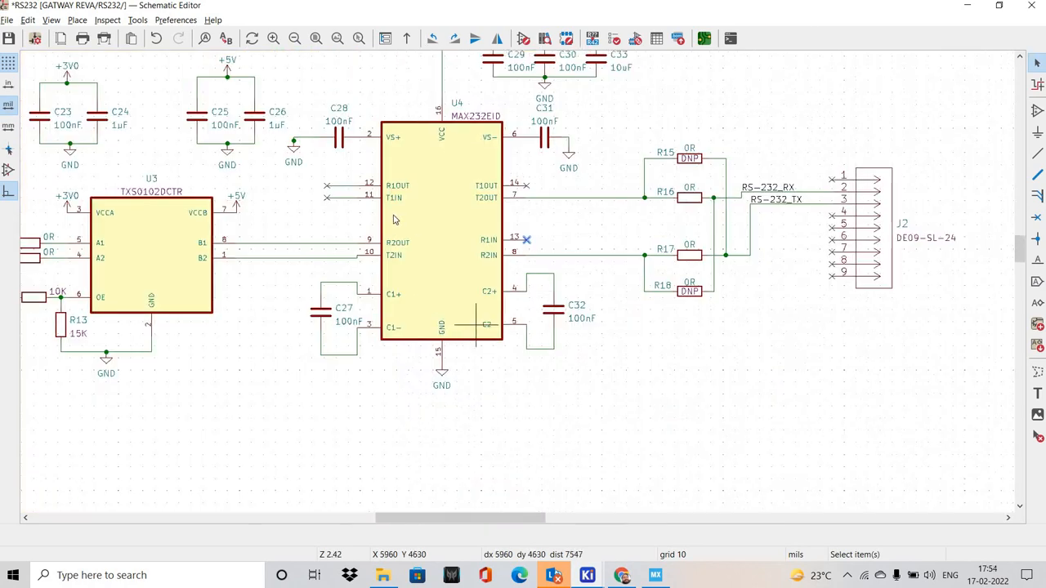
# Inspect the level shifter, the MAX232EID and the 0R resistor links for remaining unconnected pins without no-connect flags
pyautogui.scroll(3, 581, 292)
pyautogui.scroll(-3, 581, 293)
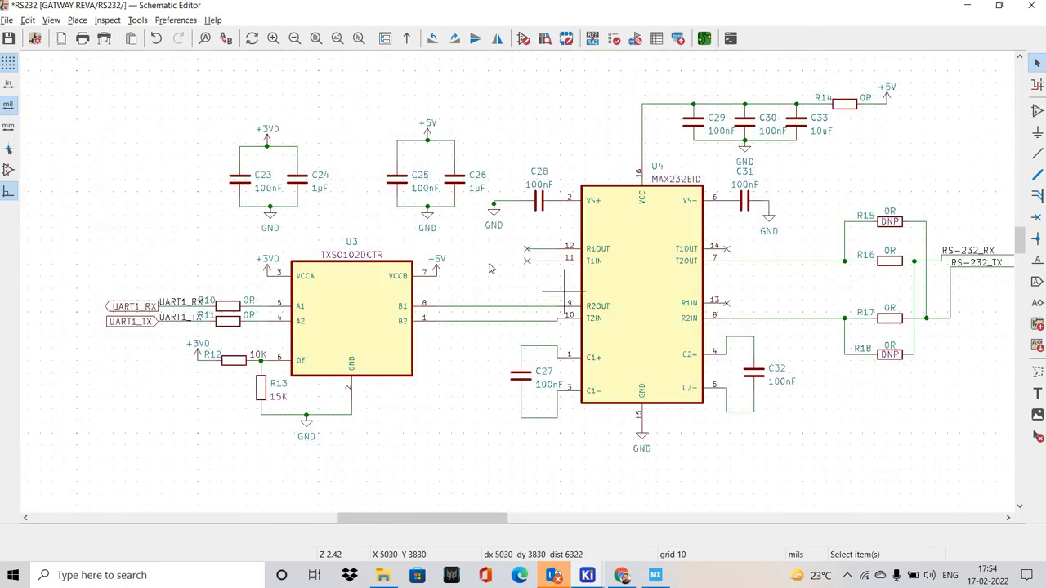
pyautogui.scroll(-3, 577, 292)
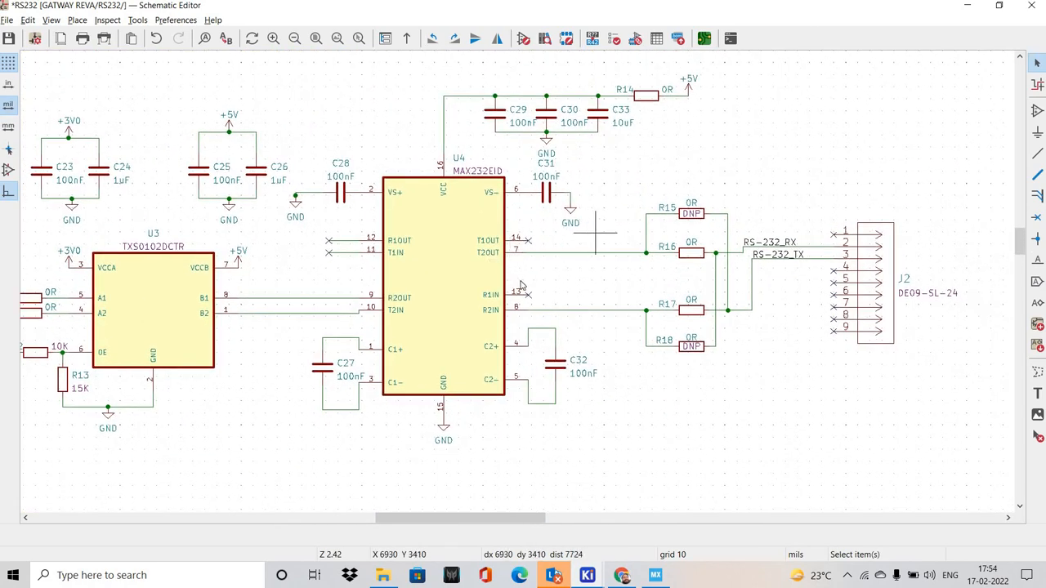
pyautogui.scroll(1, 543, 311)
pyautogui.moveTo(454, 291); pyautogui.dragTo(605, 307, button='middle')
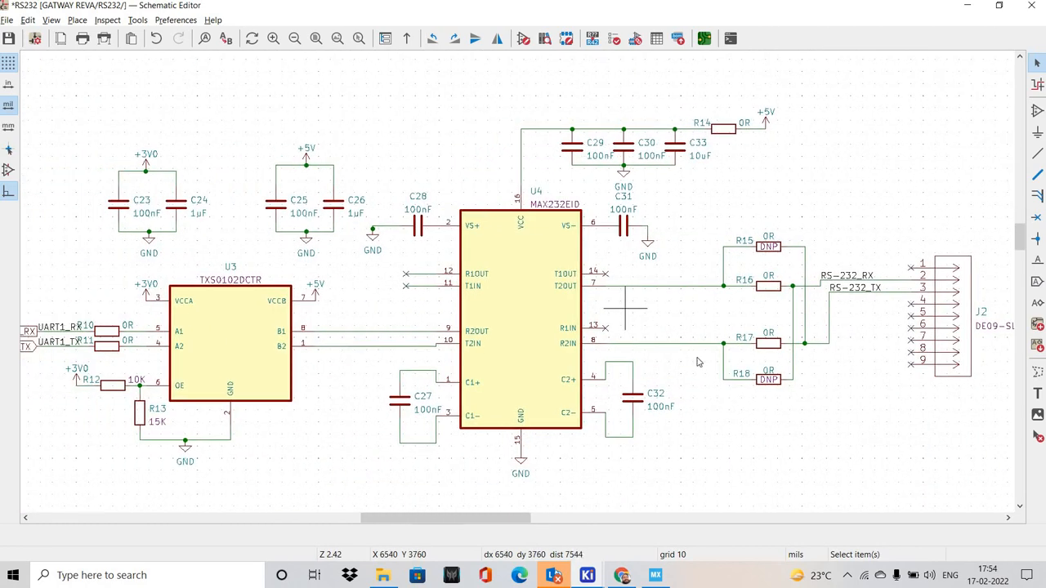
pyautogui.moveTo(737, 334); pyautogui.dragTo(568, 299, button='middle')
pyautogui.moveTo(770, 354); pyautogui.dragTo(632, 350, button='middle')
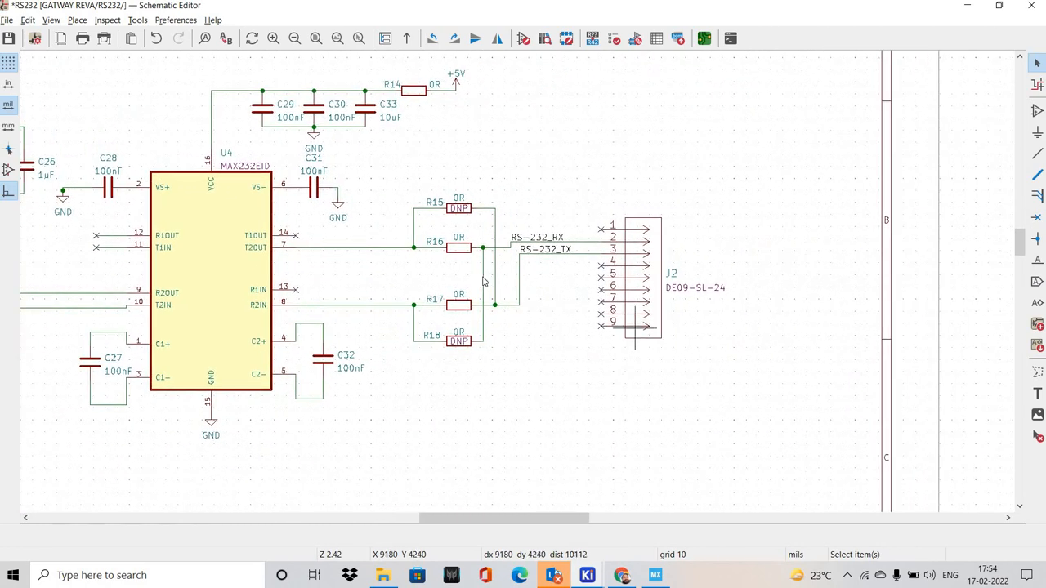
# Examine the RS-232 signals and unused pins on connector J2, and switch to Chrome to consult the DB9 connector pinout images
pyautogui.scroll(2, 642, 308)
pyautogui.moveTo(642, 309); pyautogui.dragTo(467, 323, button='middle')
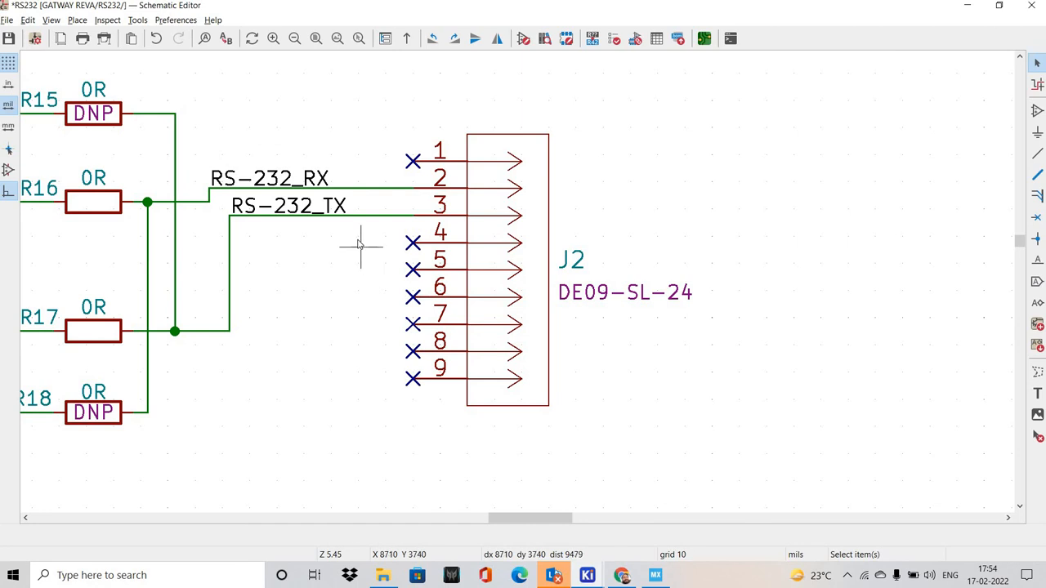
pyautogui.moveTo(495, 264); pyautogui.dragTo(576, 268, button='middle')
pyautogui.scroll(-1, 535, 270)
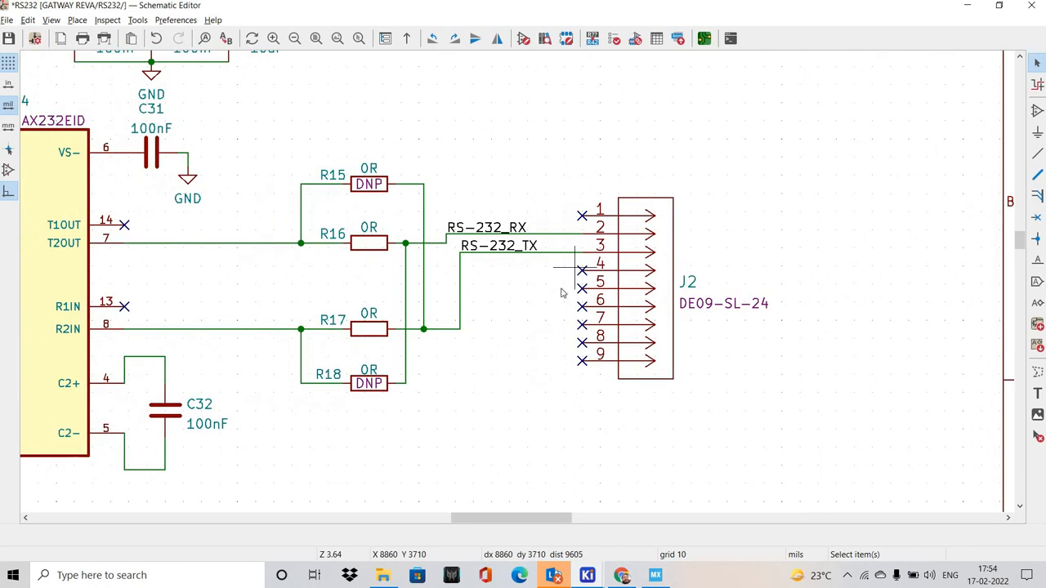
pyautogui.moveTo(572, 291); pyautogui.dragTo(663, 304, button='middle')
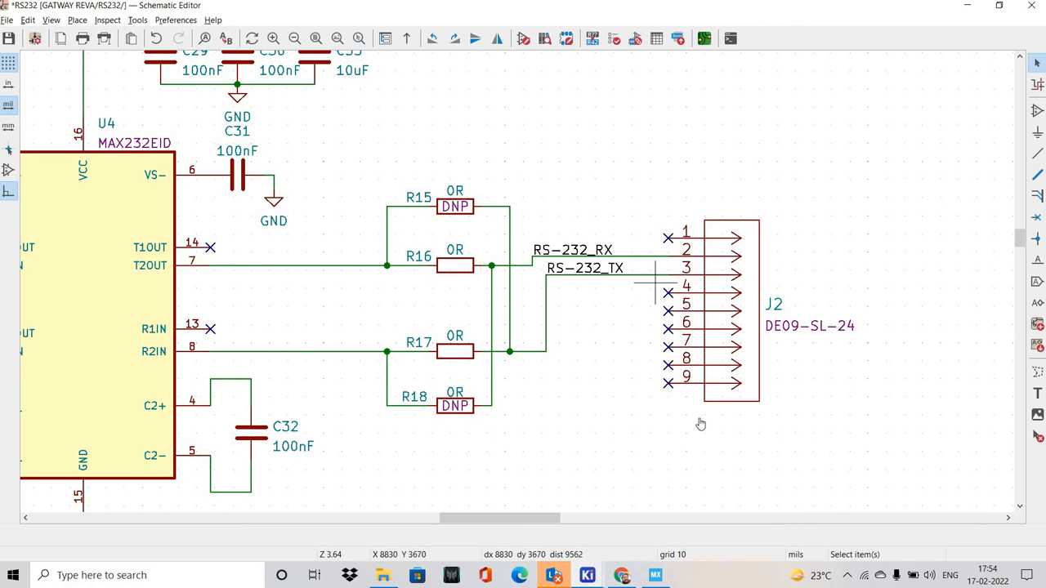
pyautogui.hotkey('alt', 'Tab')
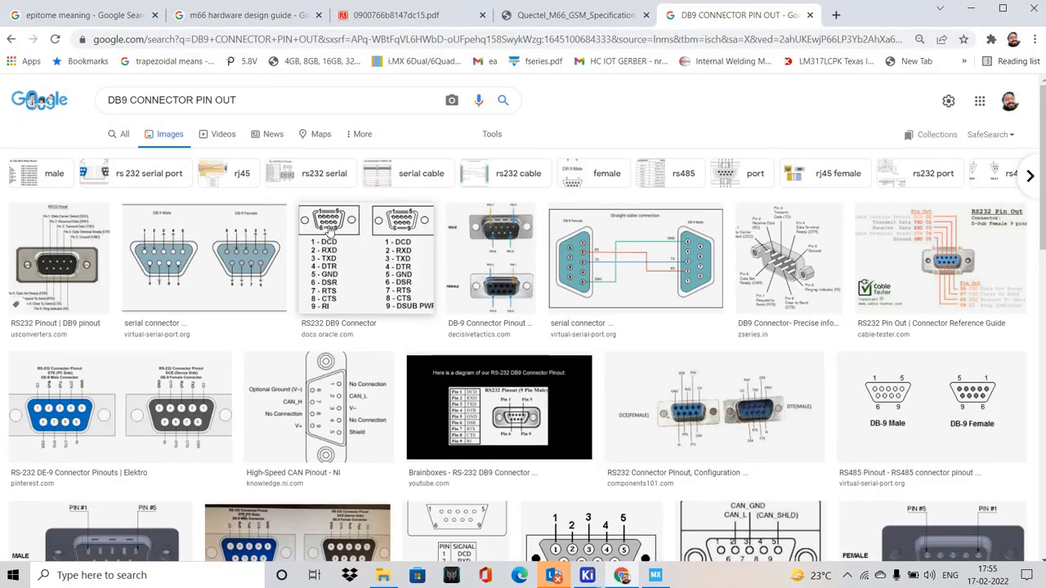
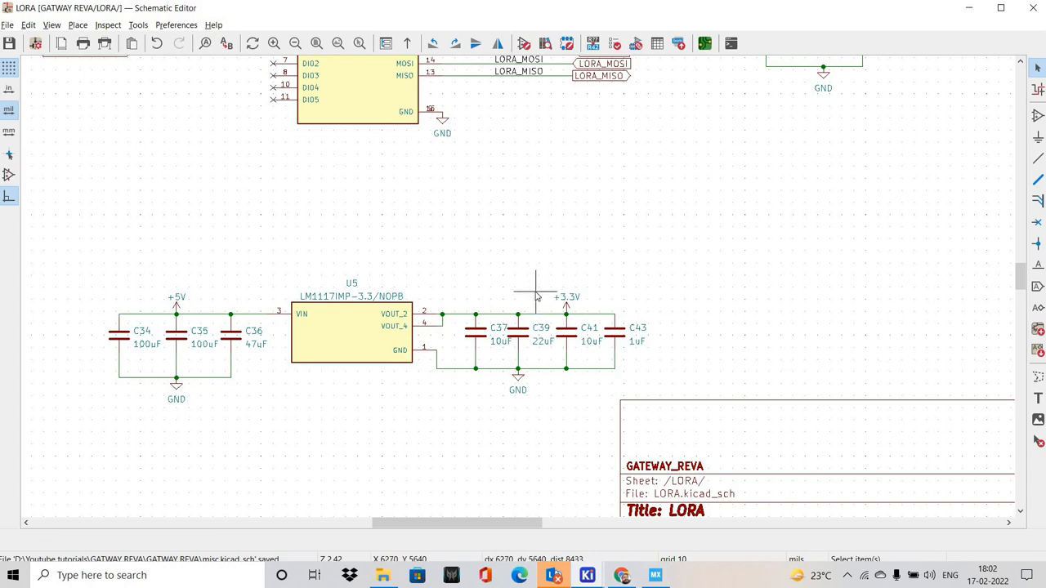
# Inspect the LoRa sheet's RA-01H connections, antenna network, decoupling capacitors and LM1117 regulator supply circuit
pyautogui.scroll(5, 539, 302)
pyautogui.moveTo(575, 329); pyautogui.dragTo(578, 285, button='middle')
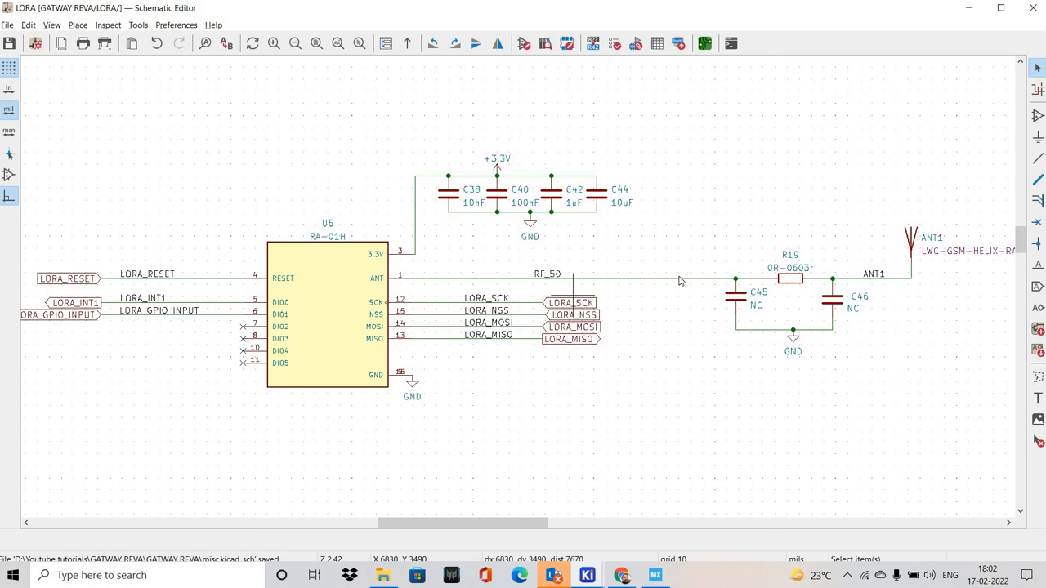
pyautogui.moveTo(573, 295); pyautogui.dragTo(626, 259, button='middle')
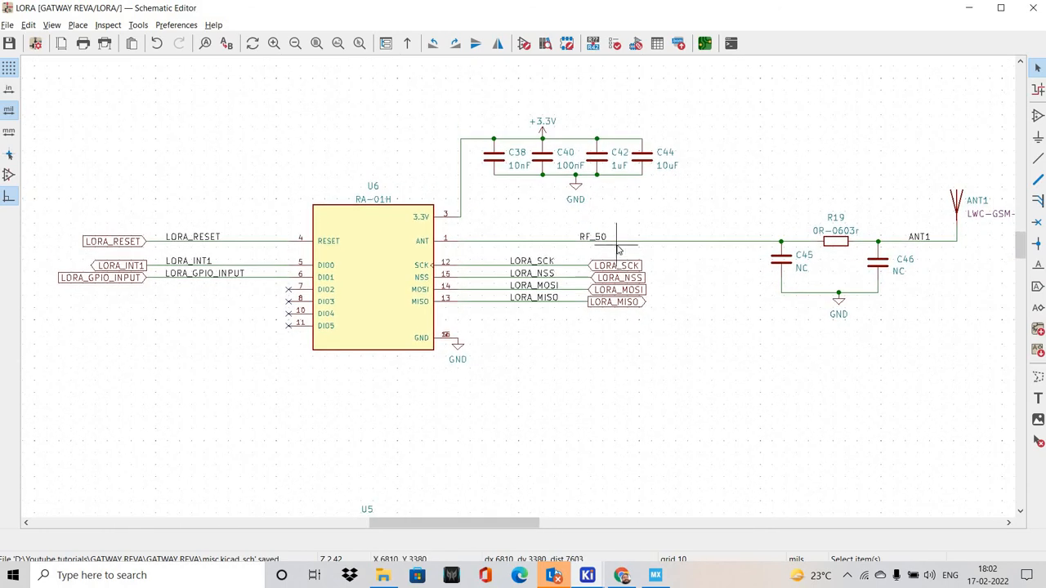
pyautogui.scroll(-2, 429, 278)
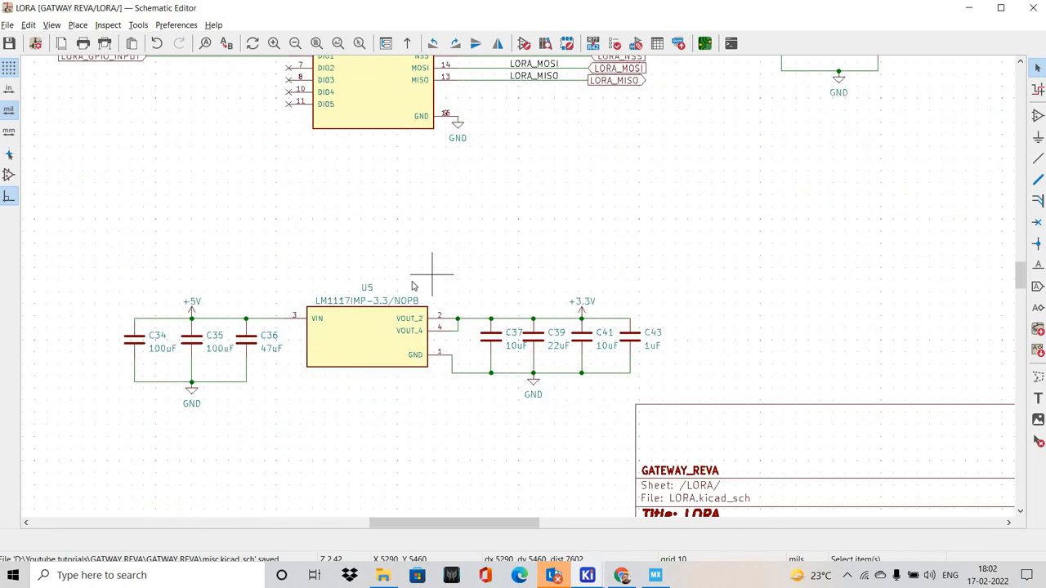
pyautogui.scroll(1, 411, 272)
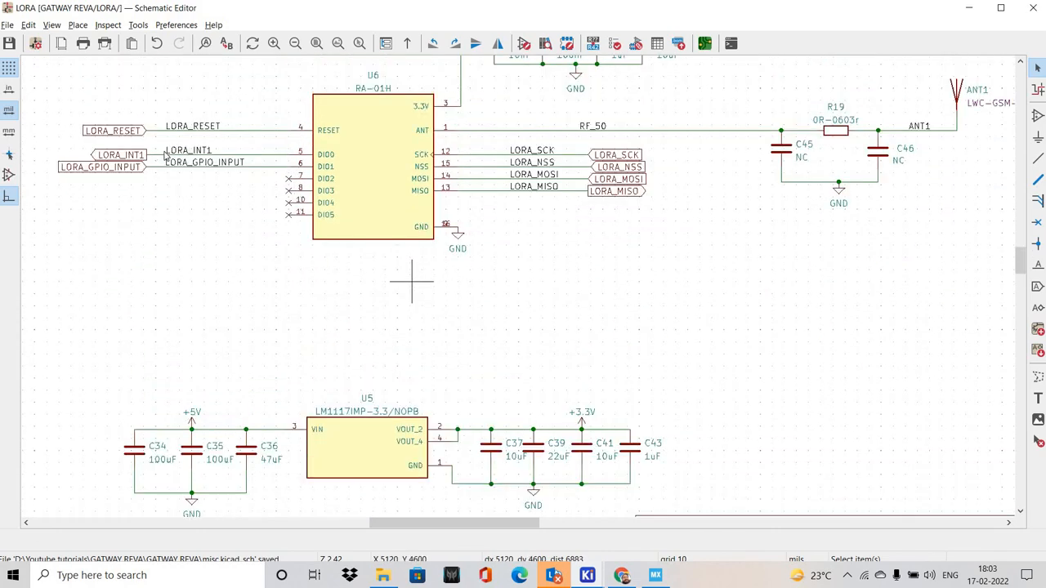
pyautogui.scroll(1, 163, 166)
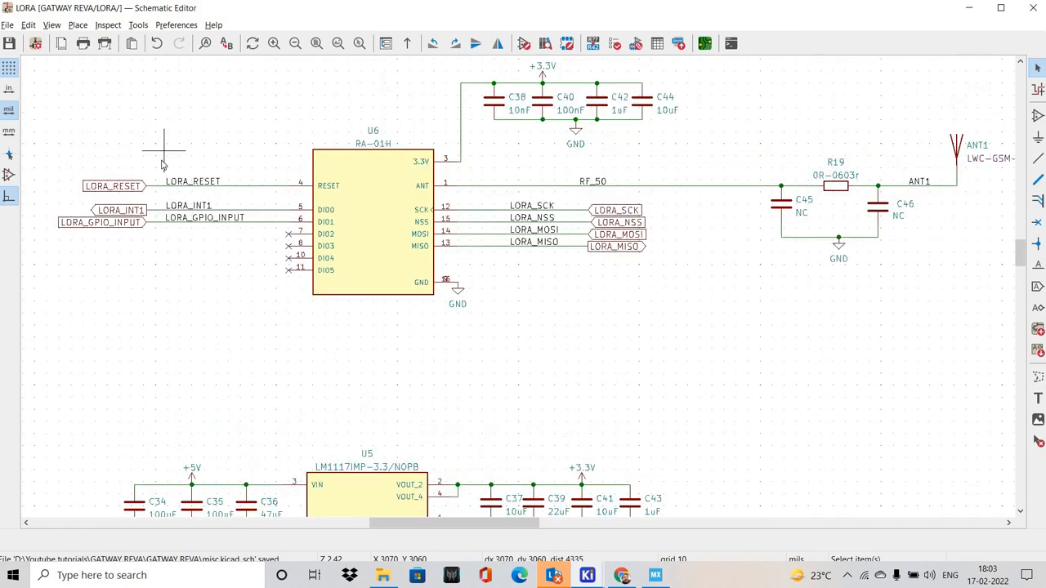
pyautogui.scroll(1, 173, 160)
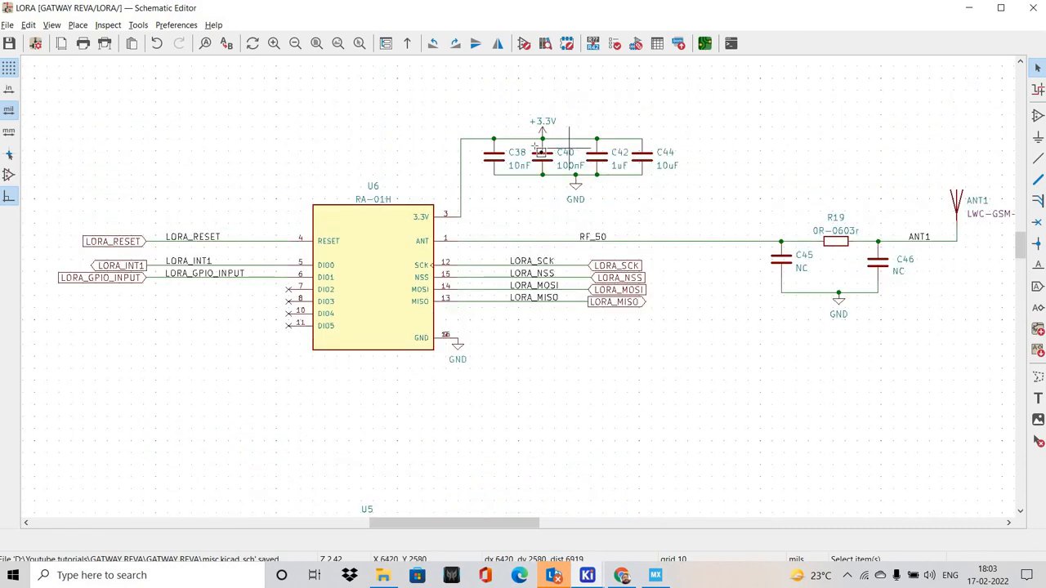
pyautogui.moveTo(422, 95); pyautogui.dragTo(712, 205)
pyautogui.scroll(-3, 663, 275)
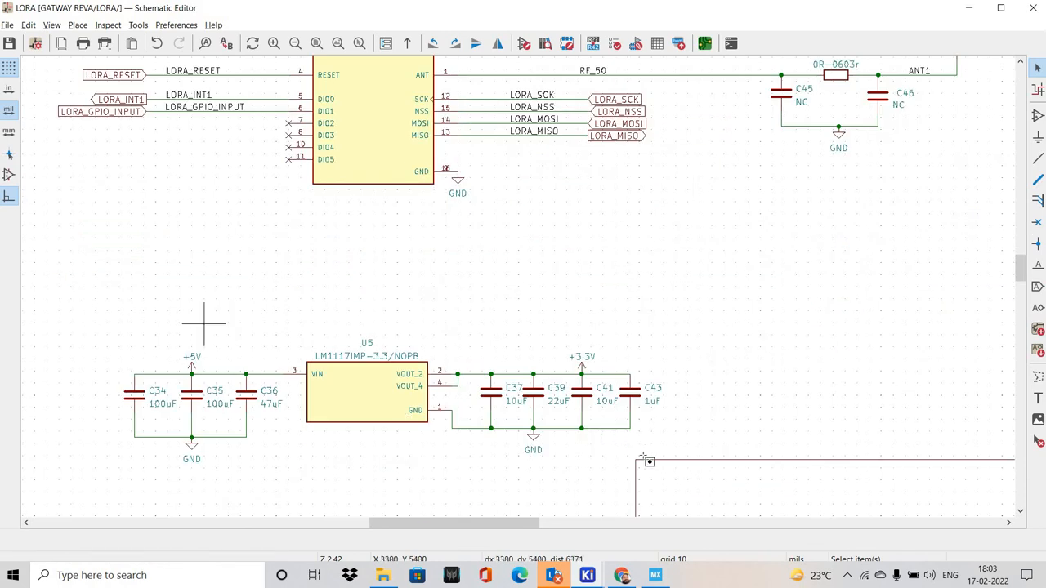
pyautogui.moveTo(62, 298); pyautogui.dragTo(674, 478)
pyautogui.scroll(1, 501, 350)
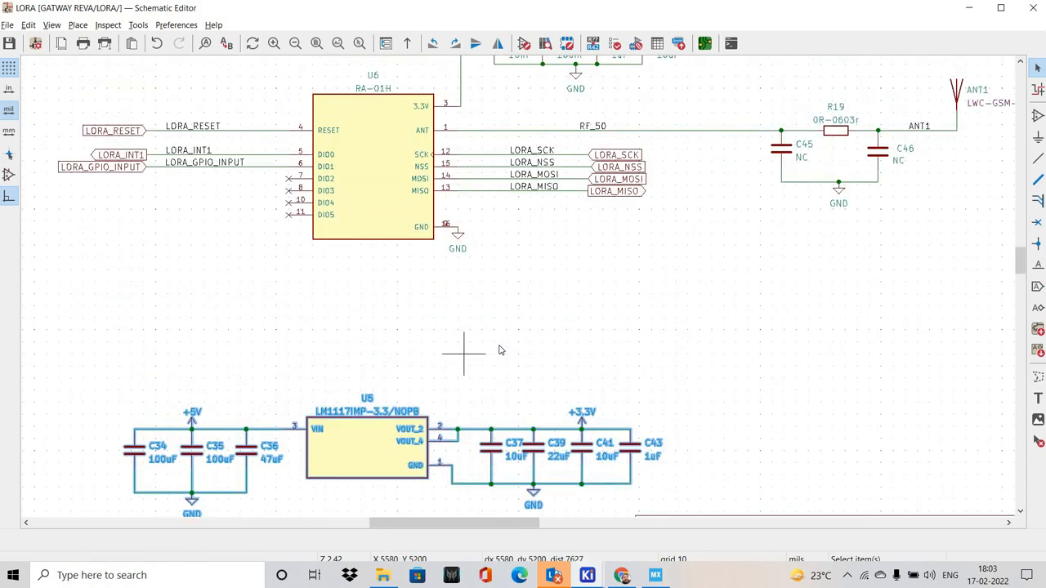
pyautogui.click(498, 348)
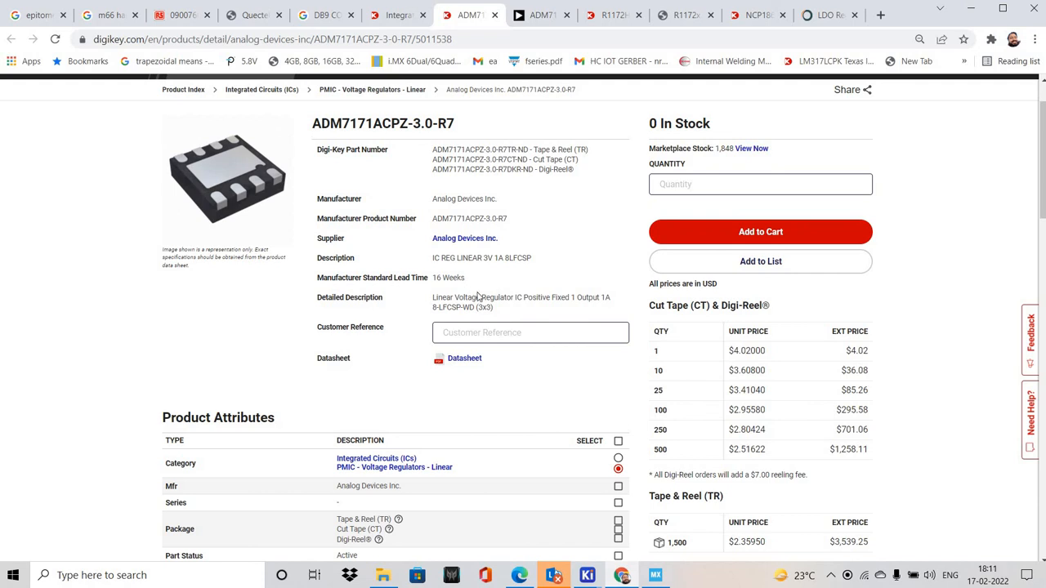
# Review the ADM7171ACPZ-3.0-R7 product attributes on Digi-Key and the first page of the ADM7171 datasheet
pyautogui.scroll(-5, 478, 298)
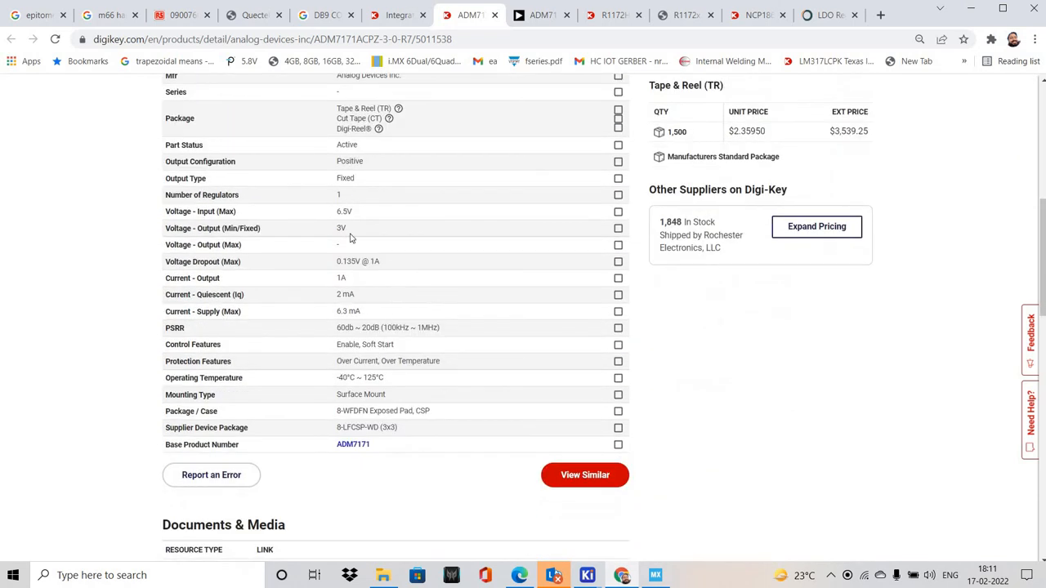
pyautogui.scroll(4, 585, 267)
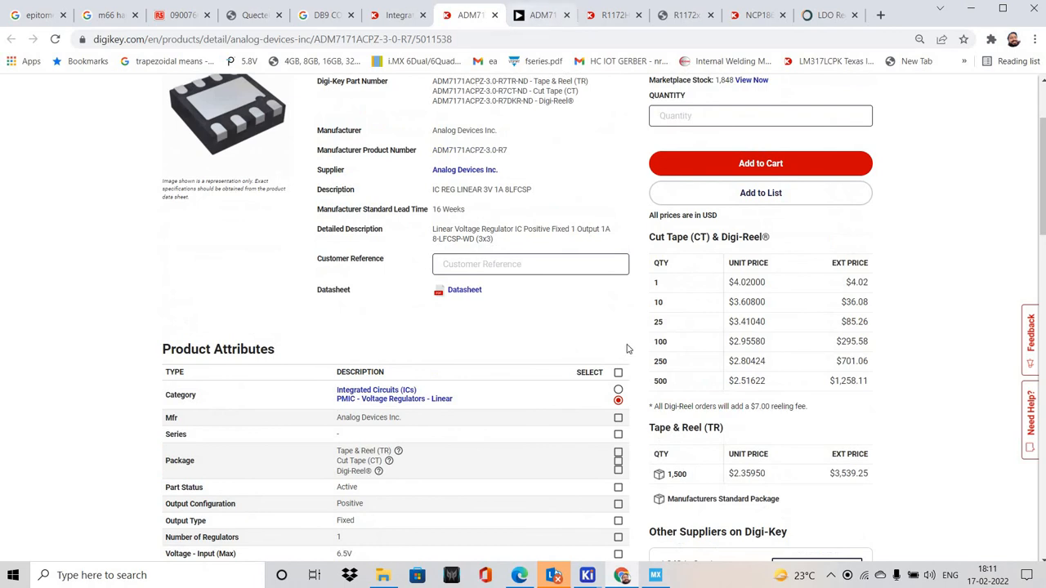
pyautogui.hotkey('ctrl', 'Tab')
pyautogui.scroll(-2, 719, 326)
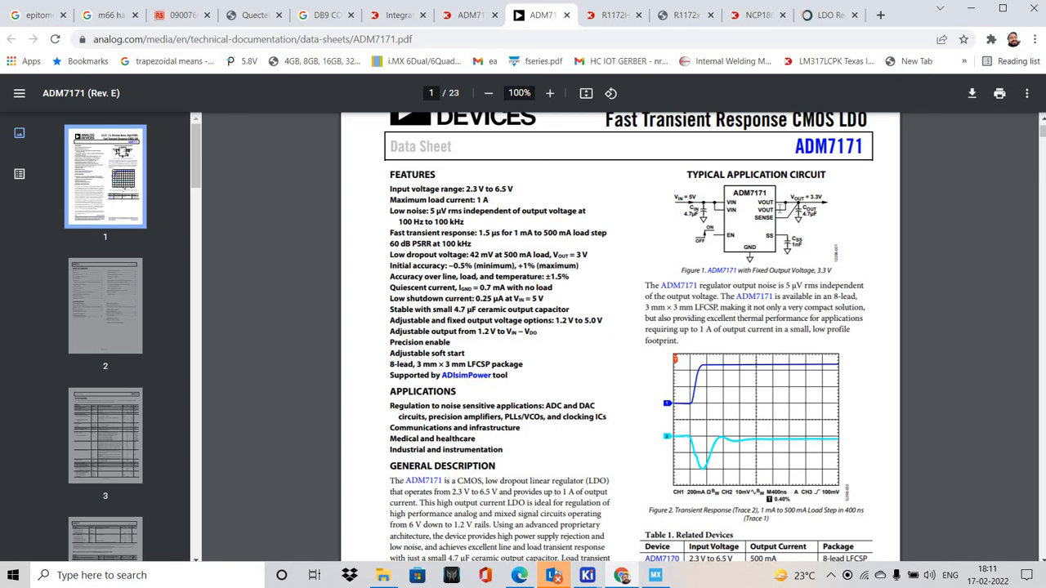
# Switch to KiCad's Symbol Editor and start a new symbol in the integrated_Circuit-Kicad library
pyautogui.click(587, 575)
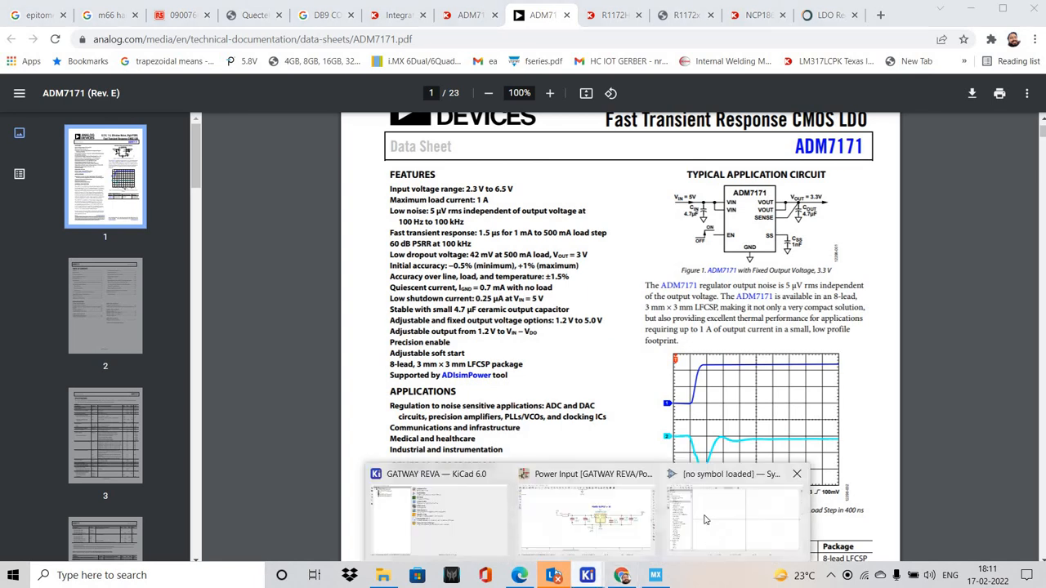
pyautogui.click(733, 519)
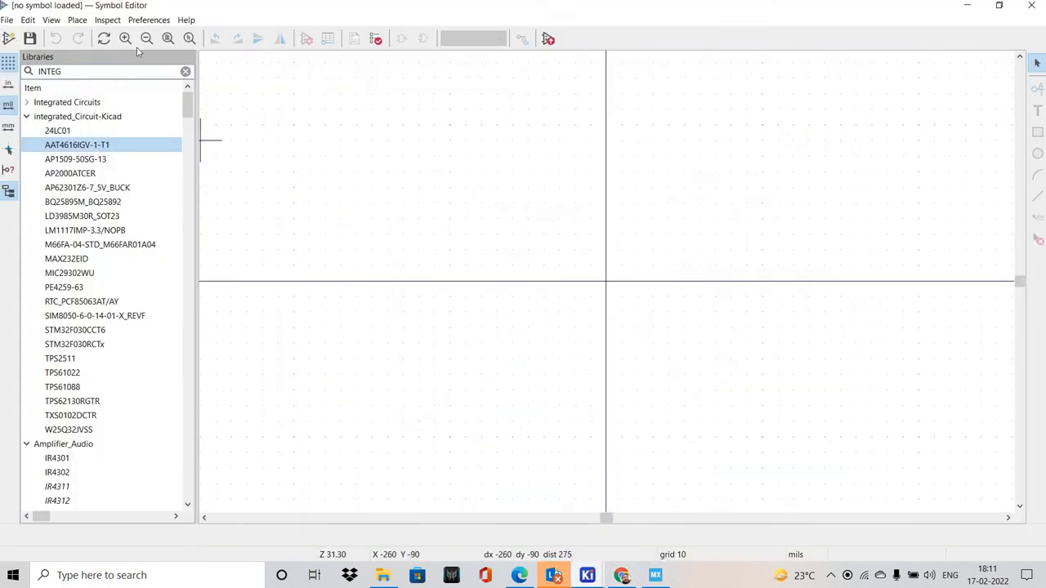
pyautogui.rightClick(106, 121)
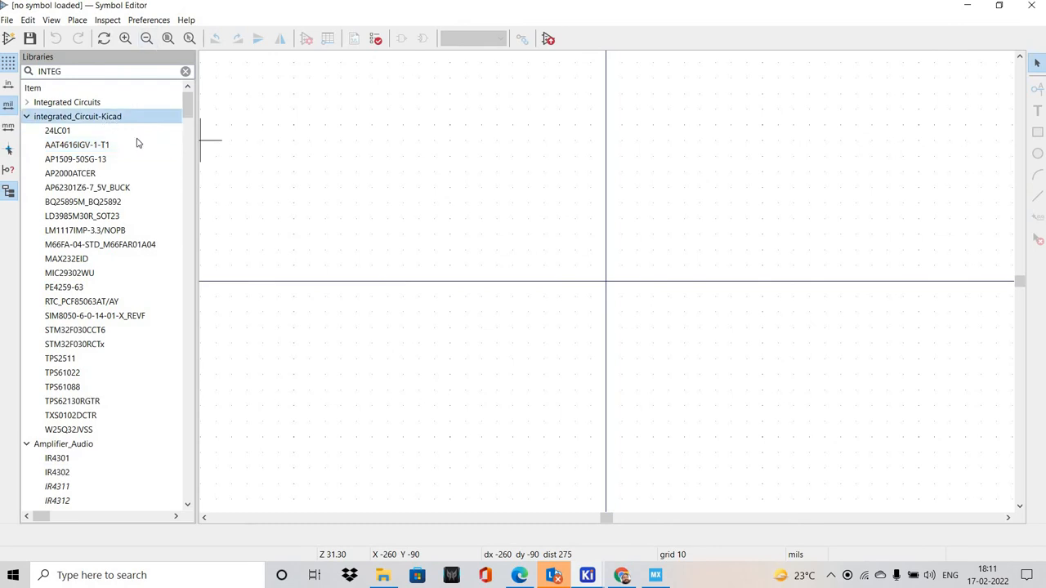
pyautogui.click(135, 142)
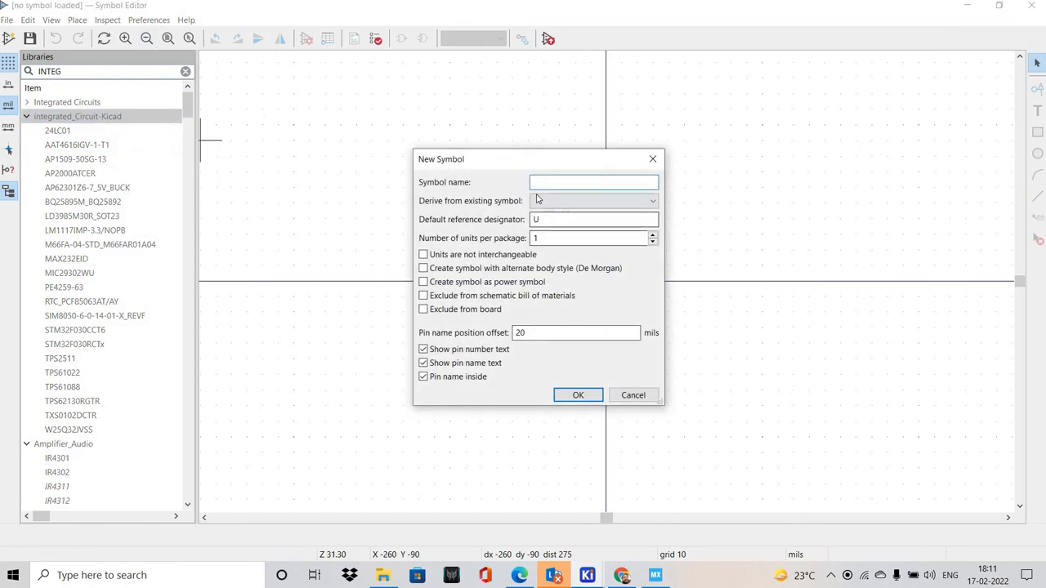
pyautogui.press('capslock')
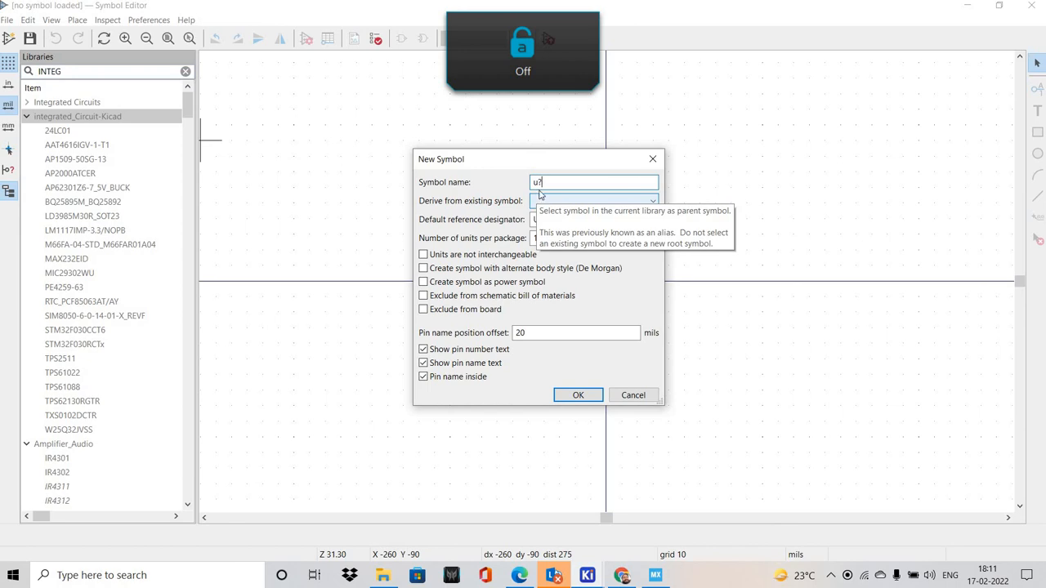
pyautogui.moveTo(542, 188); pyautogui.dragTo(481, 188)
pyautogui.press('capslock')
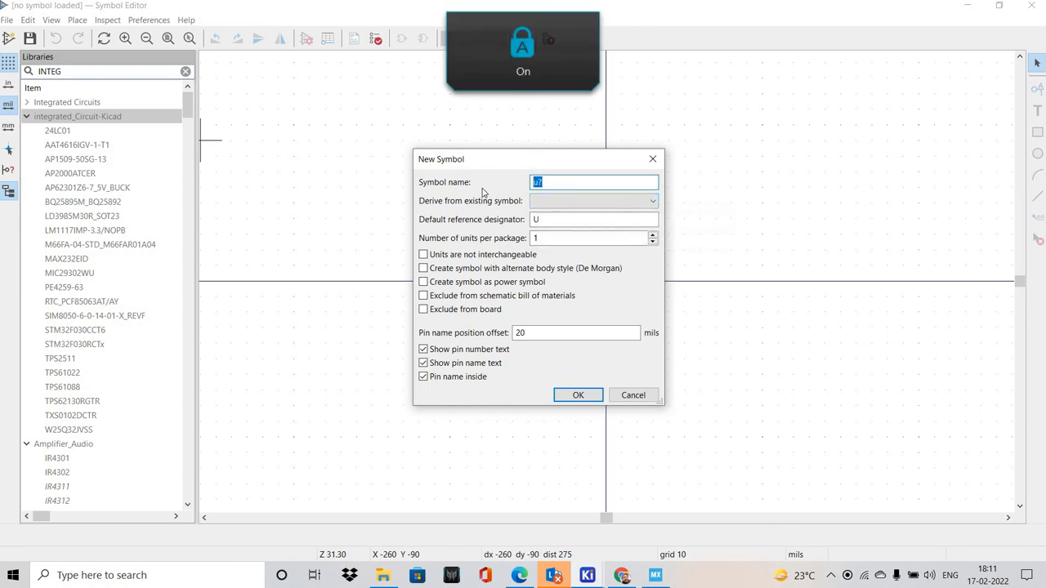
pyautogui.write('U?')
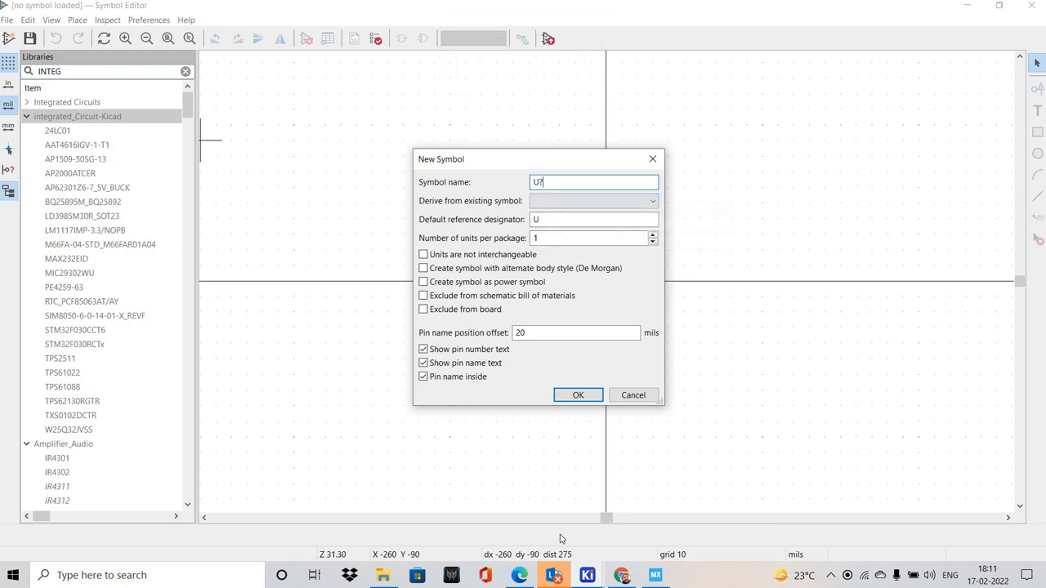
# Create the symbol with the name ADM7171ACPZ-3.0-R7, copied from the Digi-Key page, and the default reference designator U?
pyautogui.click(622, 575)
pyautogui.click(462, 23)
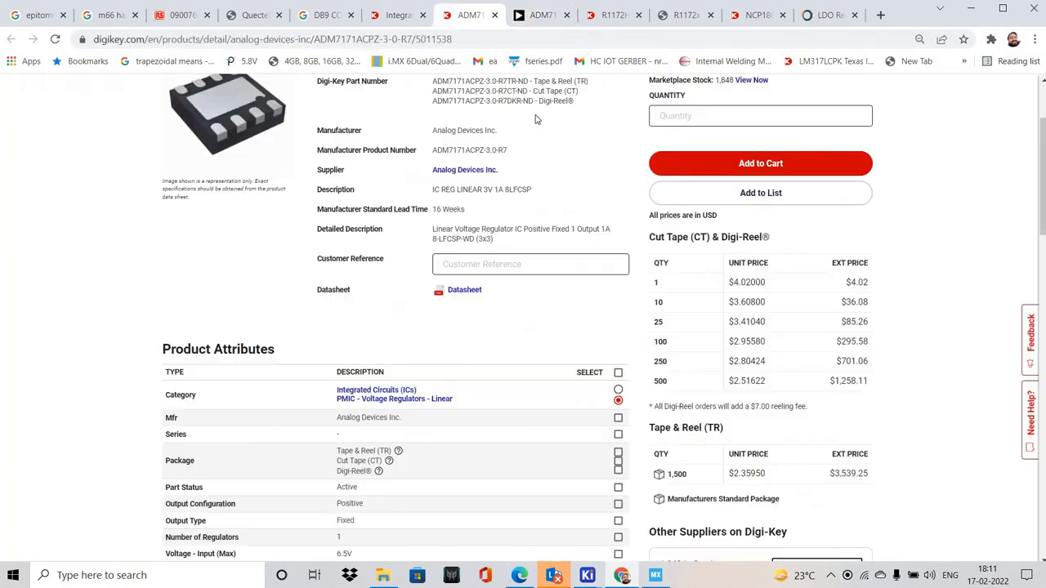
pyautogui.click(620, 153)
pyautogui.hotkey('alt', 'Tab')
pyautogui.hotkey('ctrl', 'v')
pyautogui.click(554, 224)
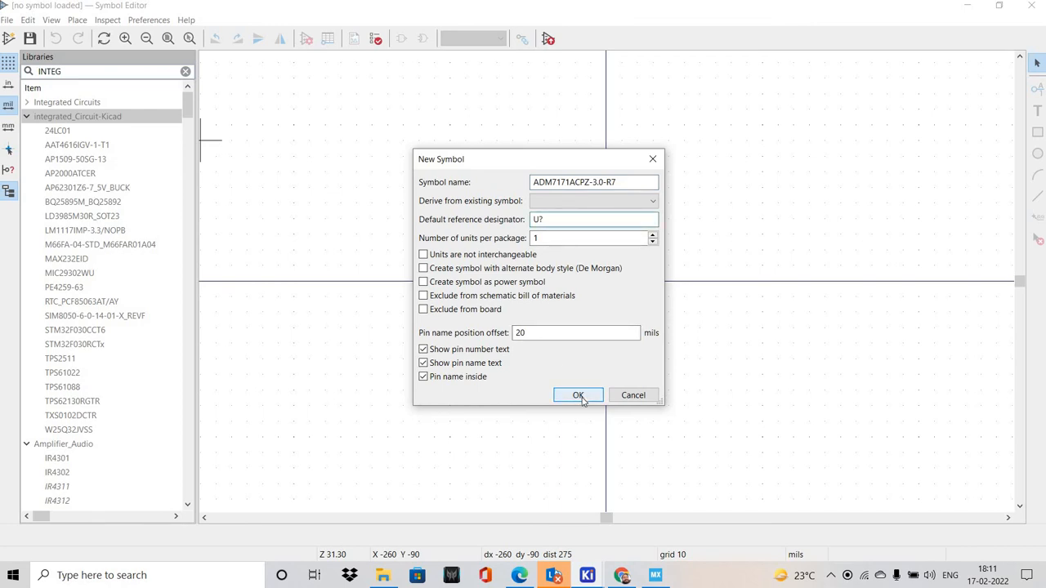
pyautogui.click(579, 397)
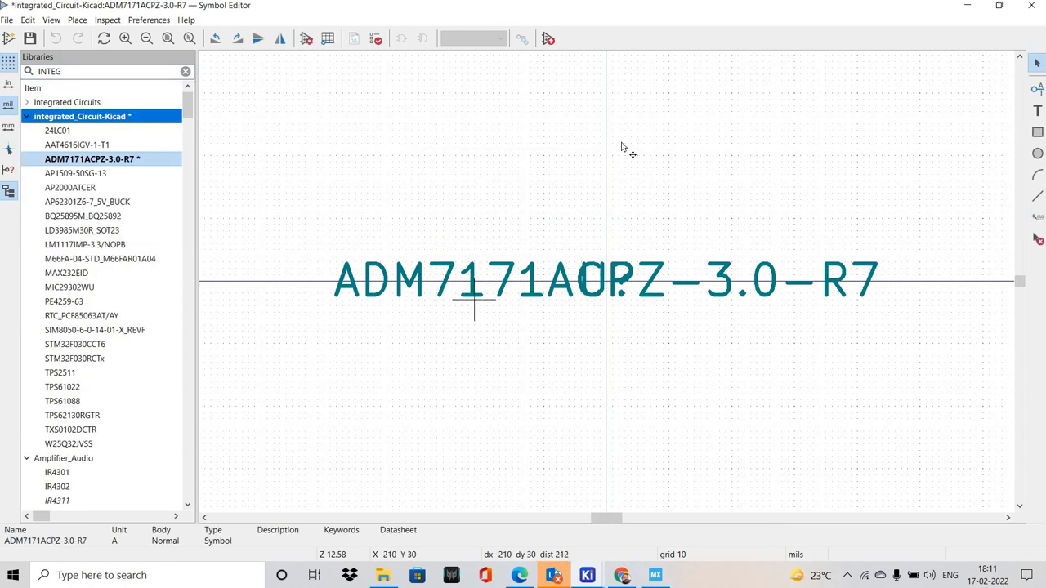
# Move the symbol's name and the U? reference above the origin, with the reference above the name
pyautogui.click(645, 291)
pyautogui.moveTo(646, 291); pyautogui.dragTo(634, 137)
pyautogui.click(637, 286)
pyautogui.scroll(-2, 654, 287)
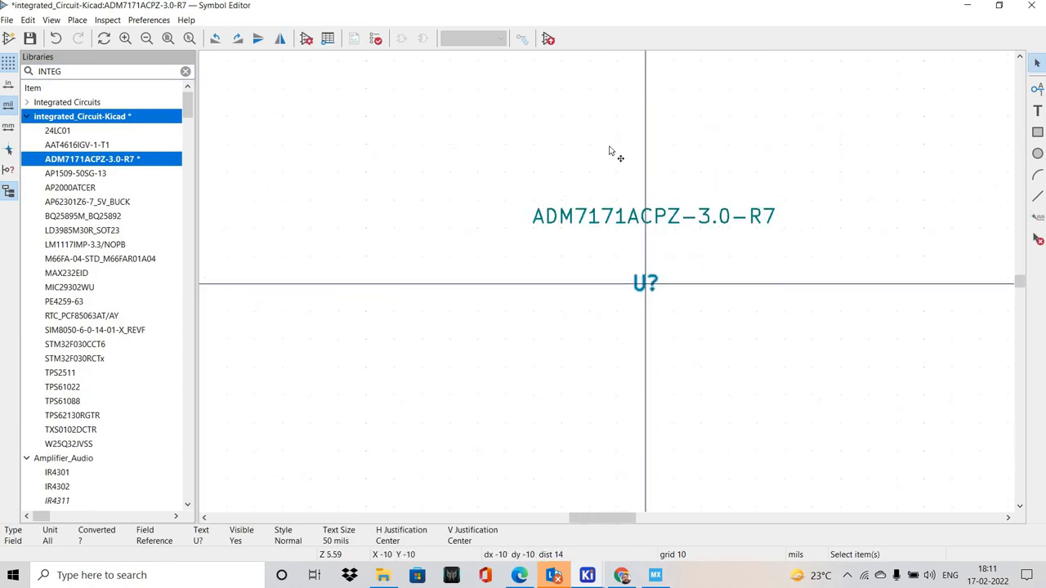
pyautogui.moveTo(642, 283); pyautogui.dragTo(608, 147)
pyautogui.moveTo(625, 215); pyautogui.dragTo(686, 182)
pyautogui.moveTo(717, 244); pyautogui.dragTo(559, 201, button='middle')
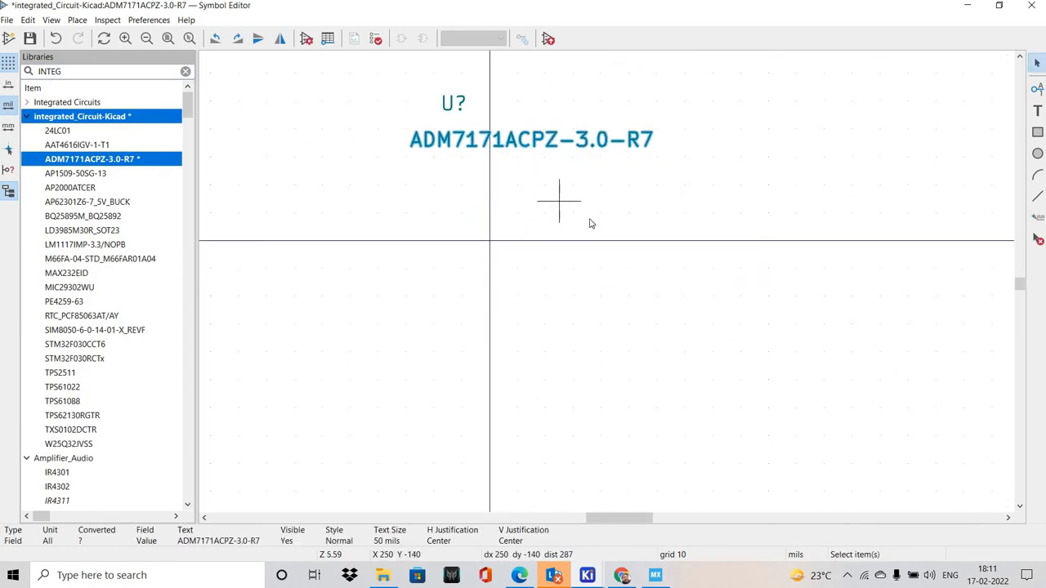
# Look up the pin configuration and function descriptions on page 6 of the ADM7171 datasheet in Chrome
pyautogui.hotkey('alt', 'Tab')
pyautogui.hotkey('ctrl', 'Tab')
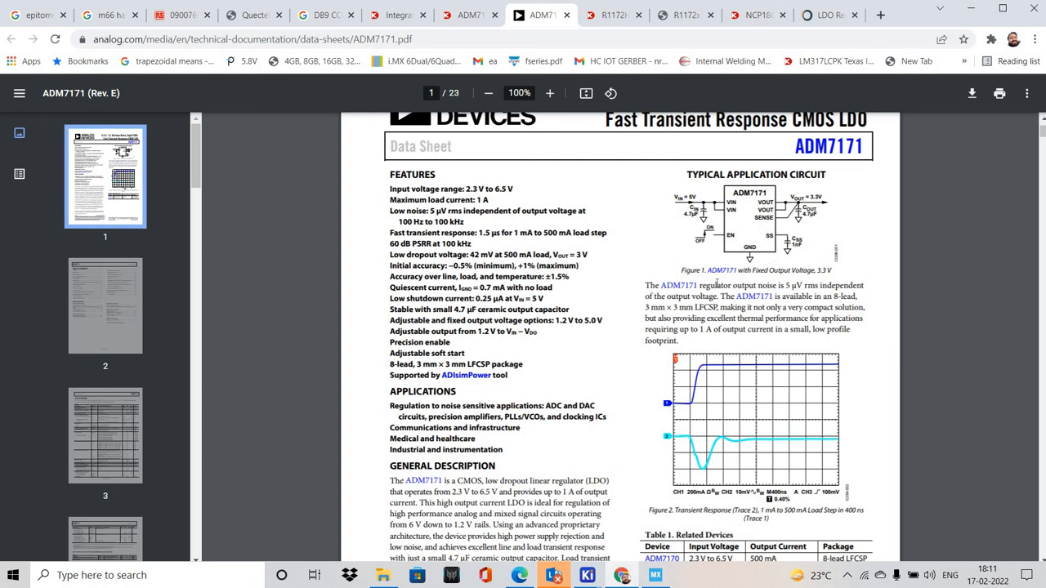
pyautogui.scroll(-1, 705, 308)
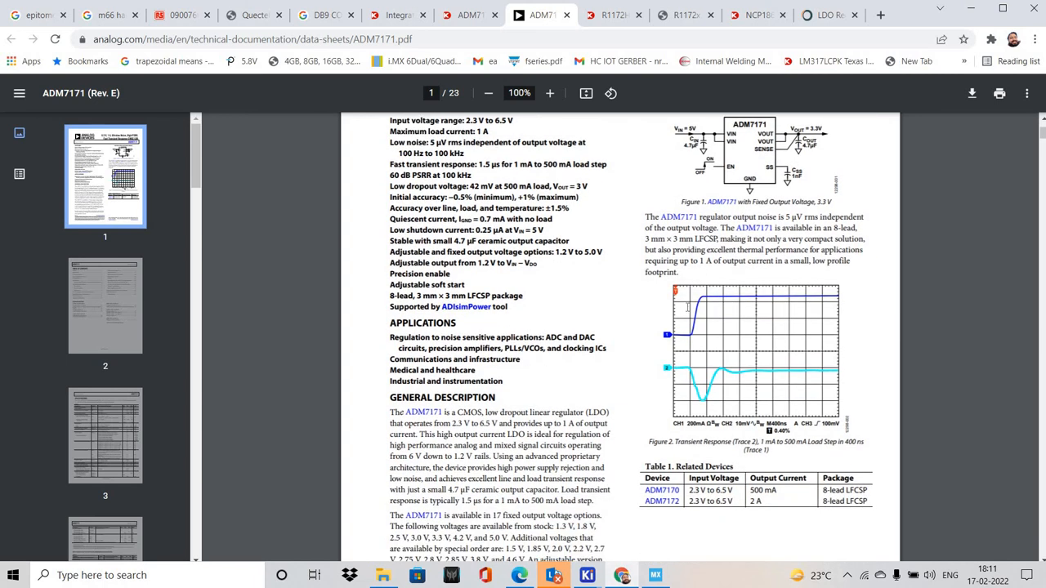
pyautogui.scroll(-20, 638, 315)
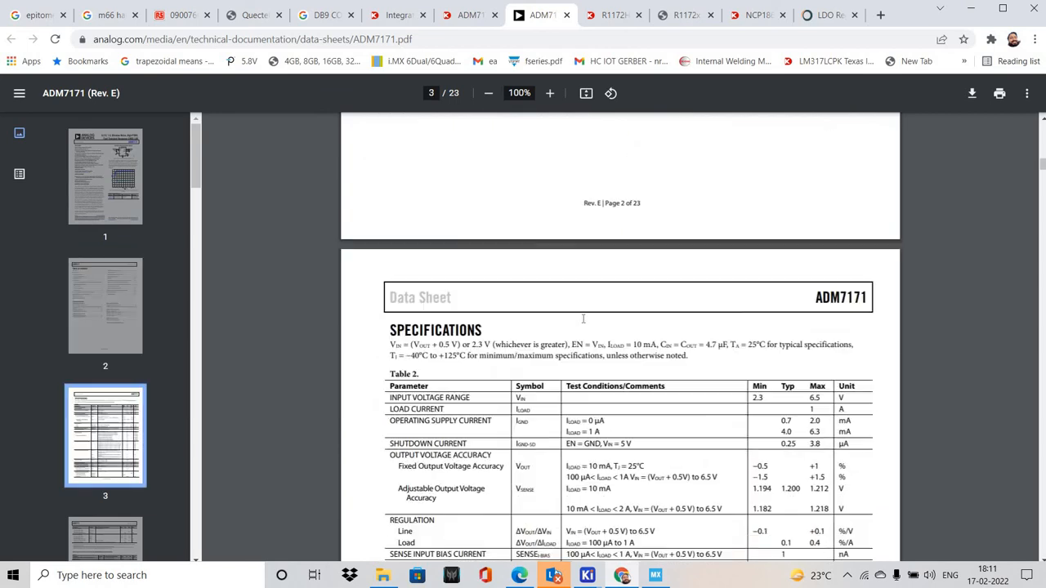
pyautogui.scroll(-20, 583, 326)
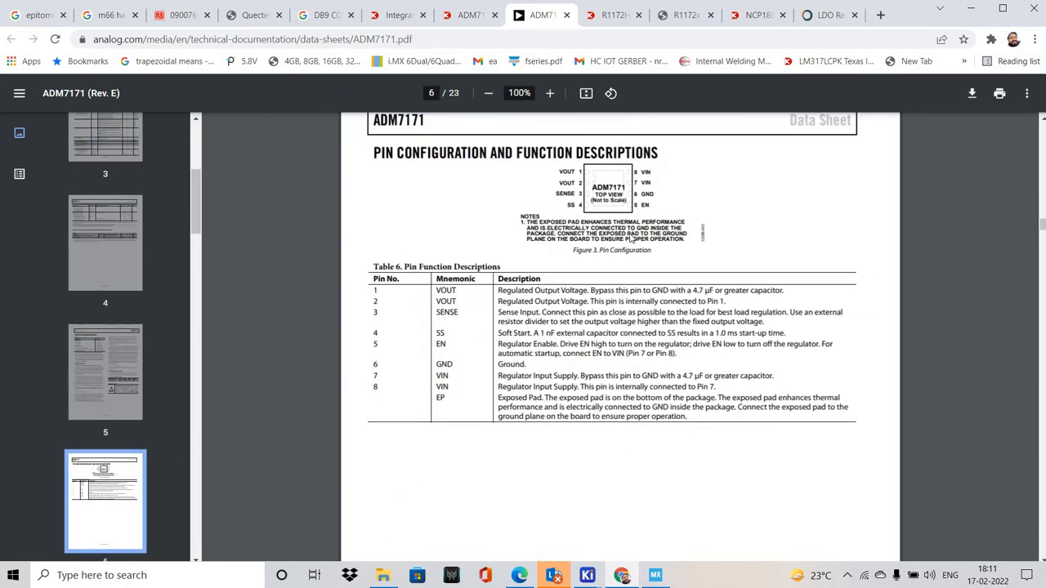
pyautogui.keyDown('ctrl'); pyautogui.scroll(3, 588, 200); pyautogui.keyUp('ctrl')
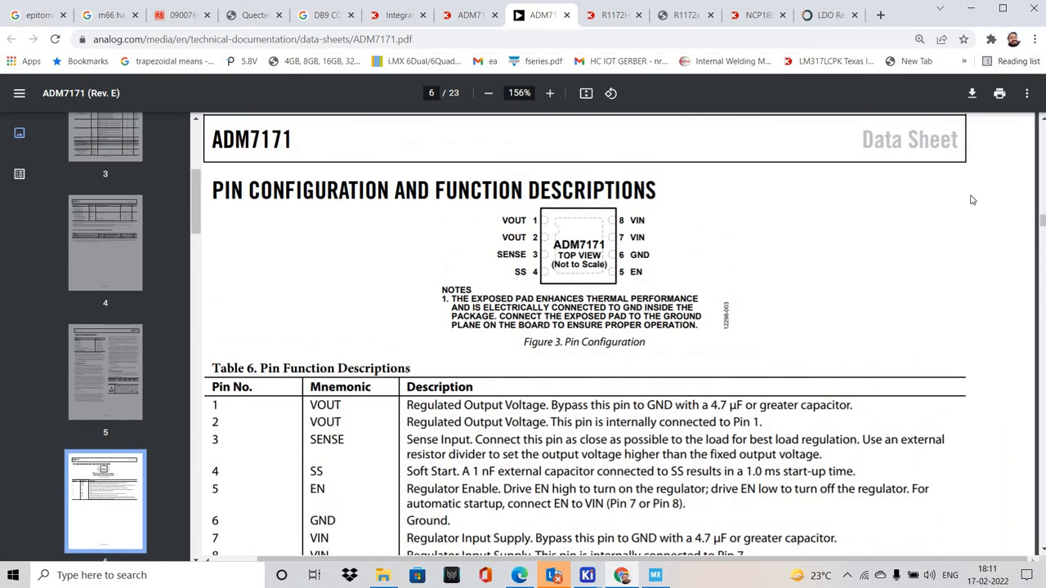
# Add pin 1 named VOUT with the Passive electrical type, placed just above the origin on the 10 mil grid
pyautogui.hotkey('alt', 'Tab')
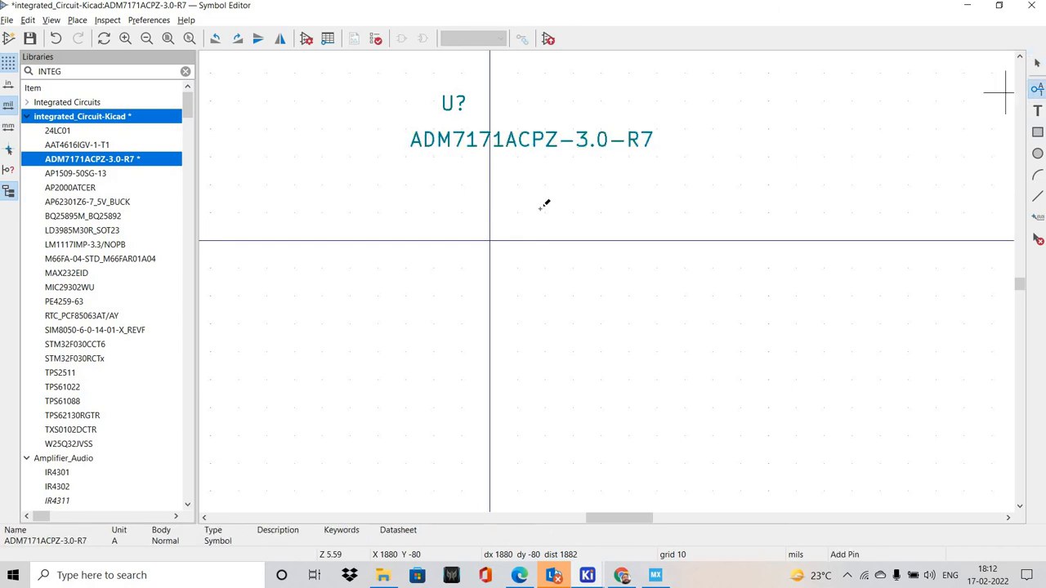
pyautogui.hotkey('alt', 'Tab')
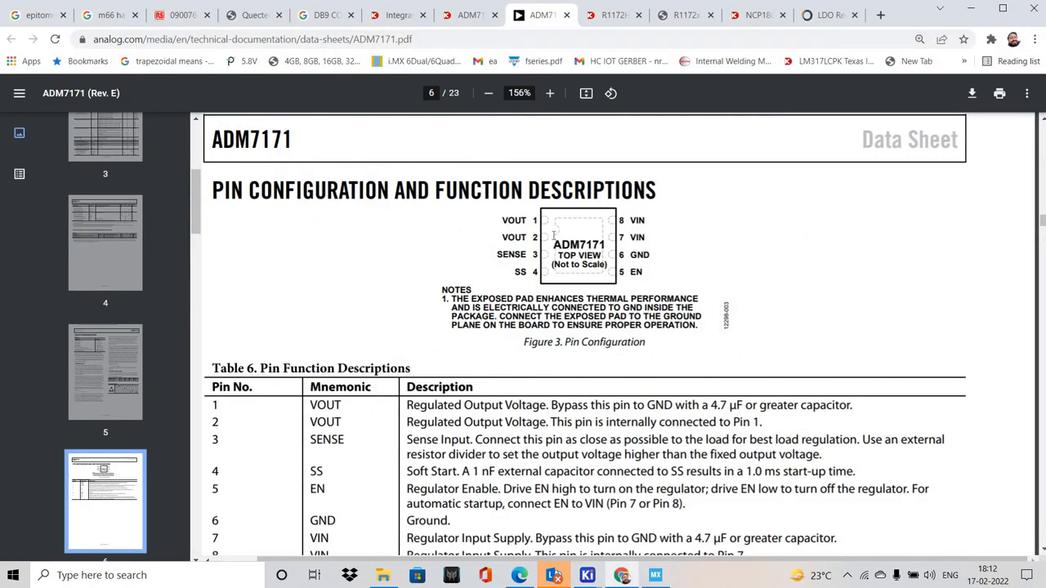
pyautogui.hotkey('alt', 'Tab')
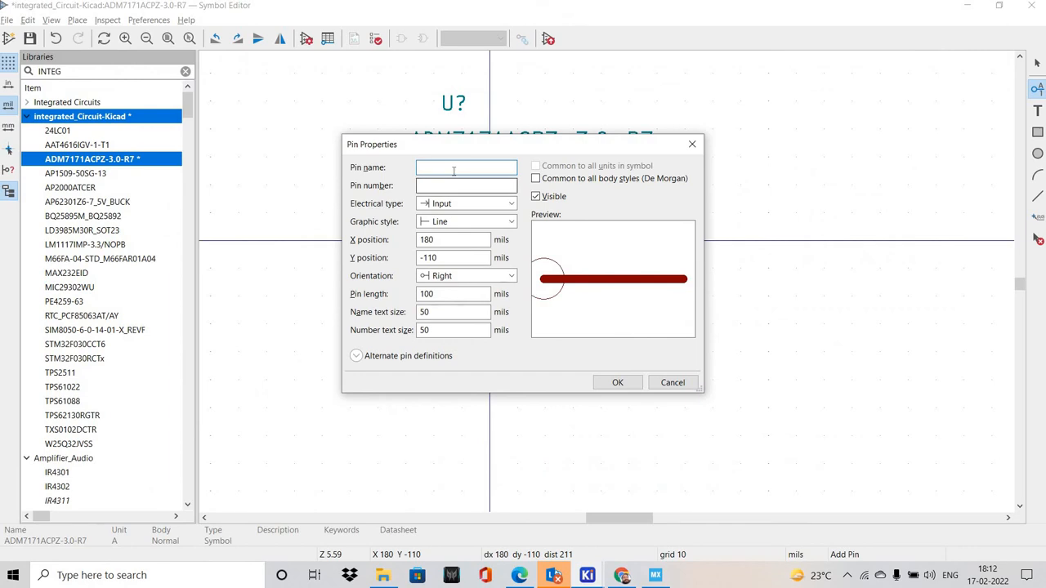
pyautogui.write('VOUT')
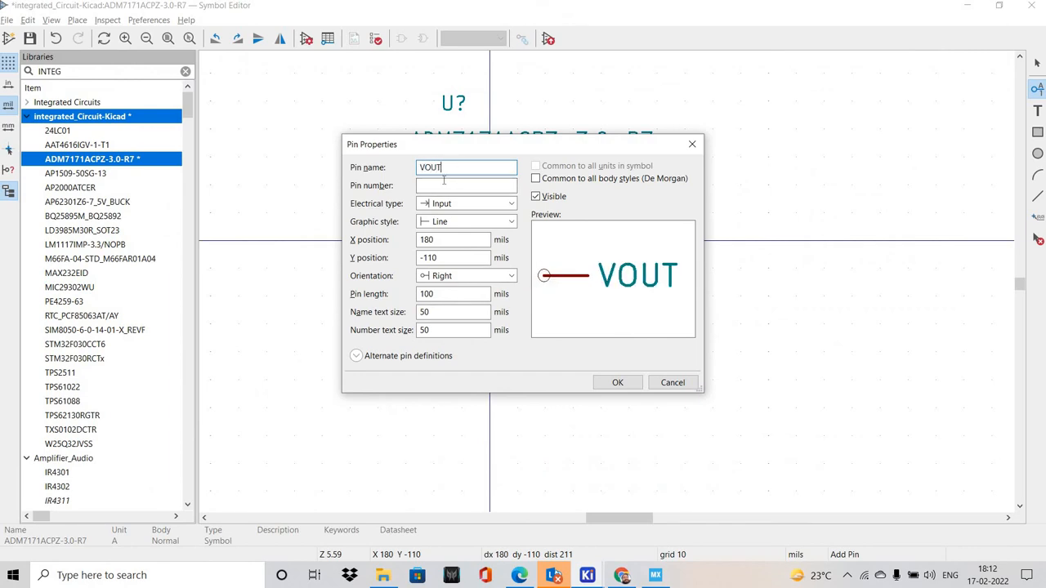
pyautogui.click(452, 184)
pyautogui.write('1')
pyautogui.click(455, 204)
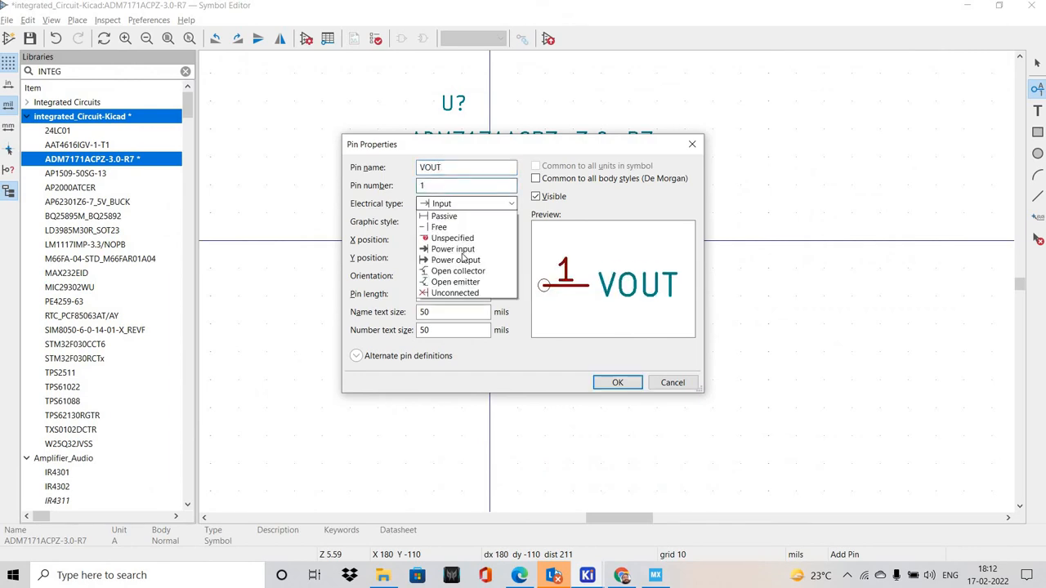
pyautogui.click(457, 259)
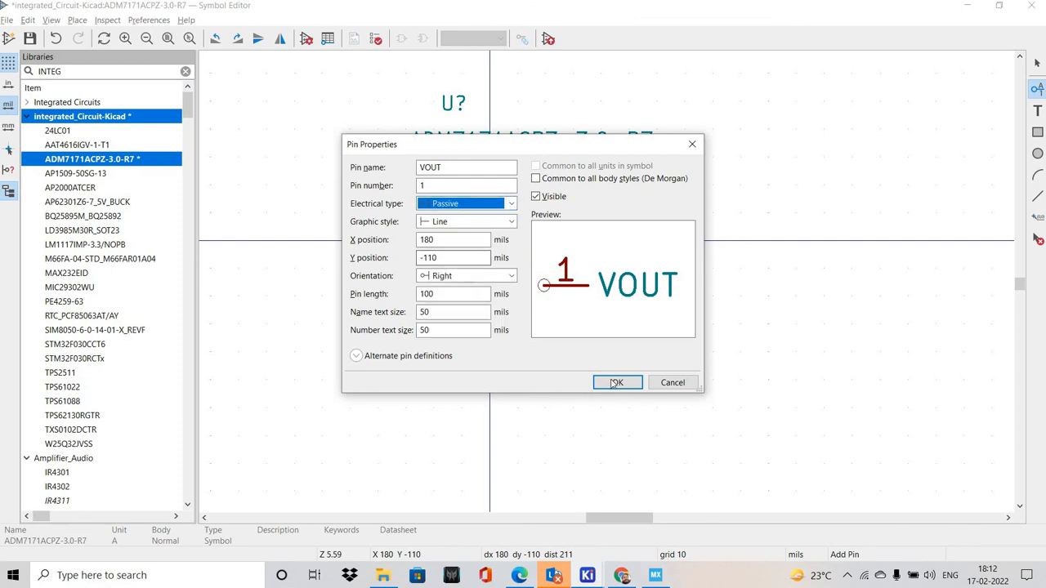
pyautogui.click(615, 384)
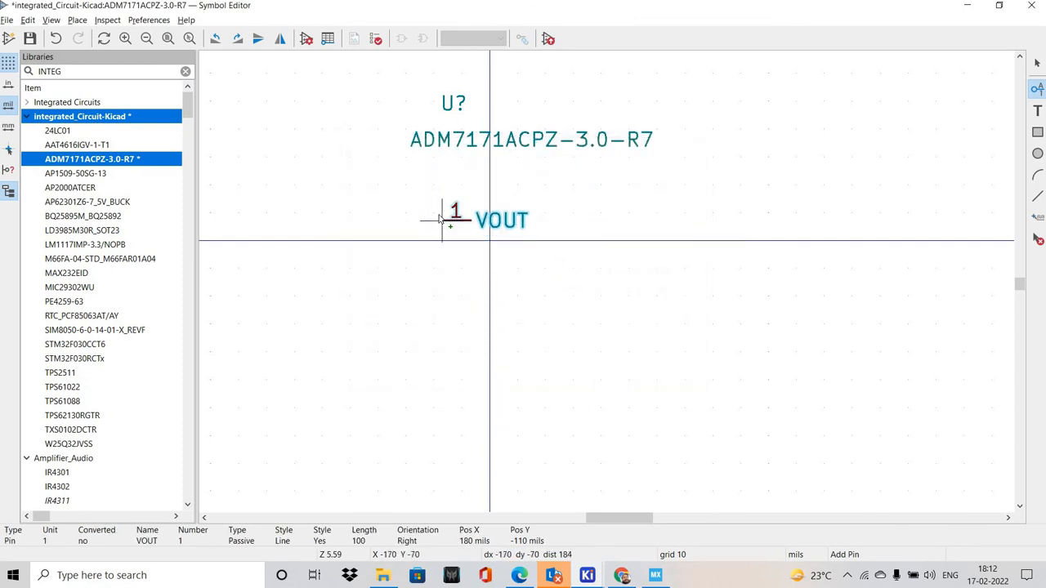
pyautogui.click(472, 245)
pyautogui.press('Escape')
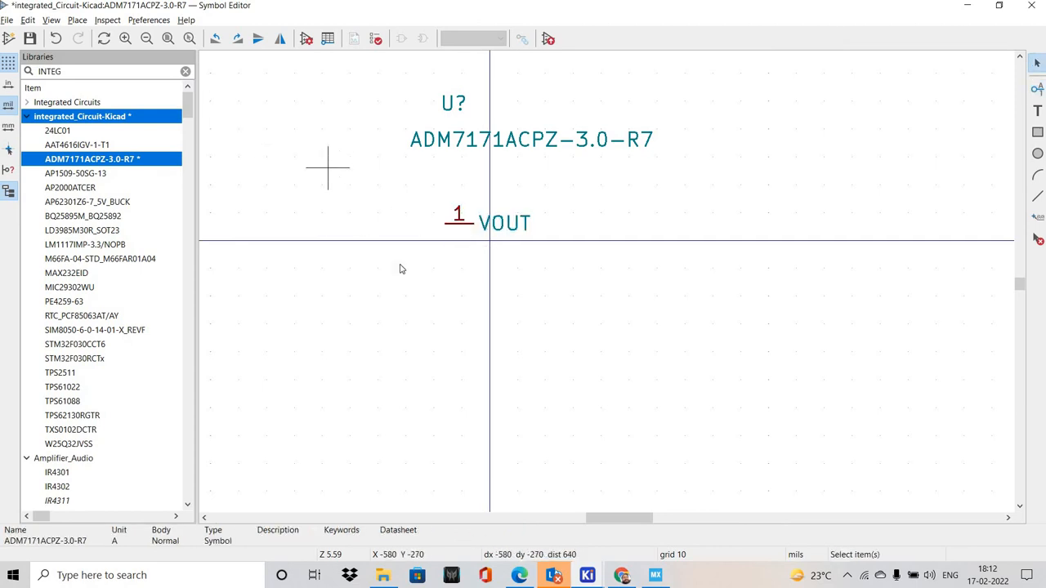
# Set the symbol editor's grid to 50 mils
pyautogui.rightClick(330, 170)
pyautogui.moveTo(458, 270)
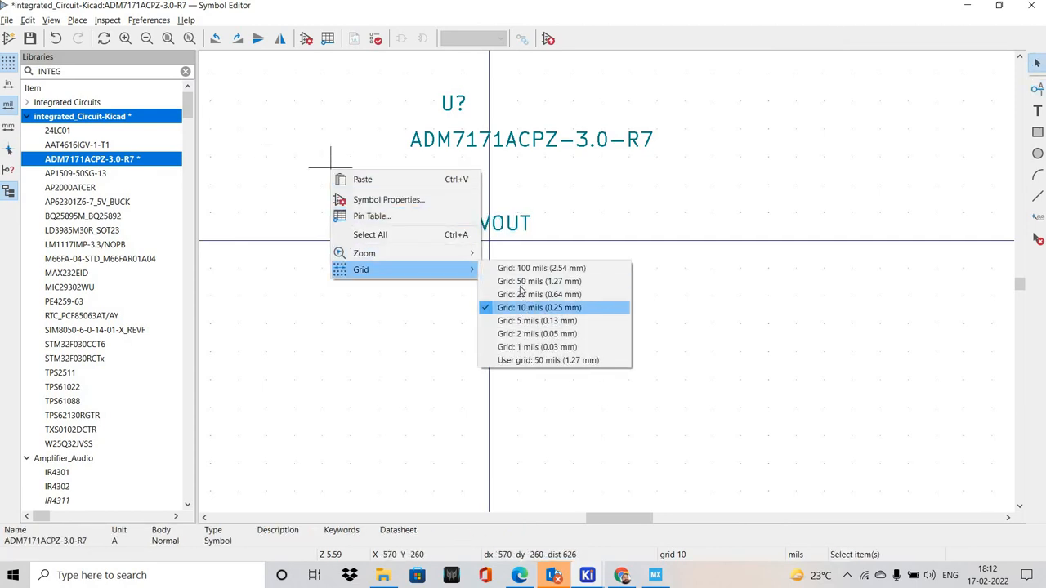
pyautogui.click(535, 281)
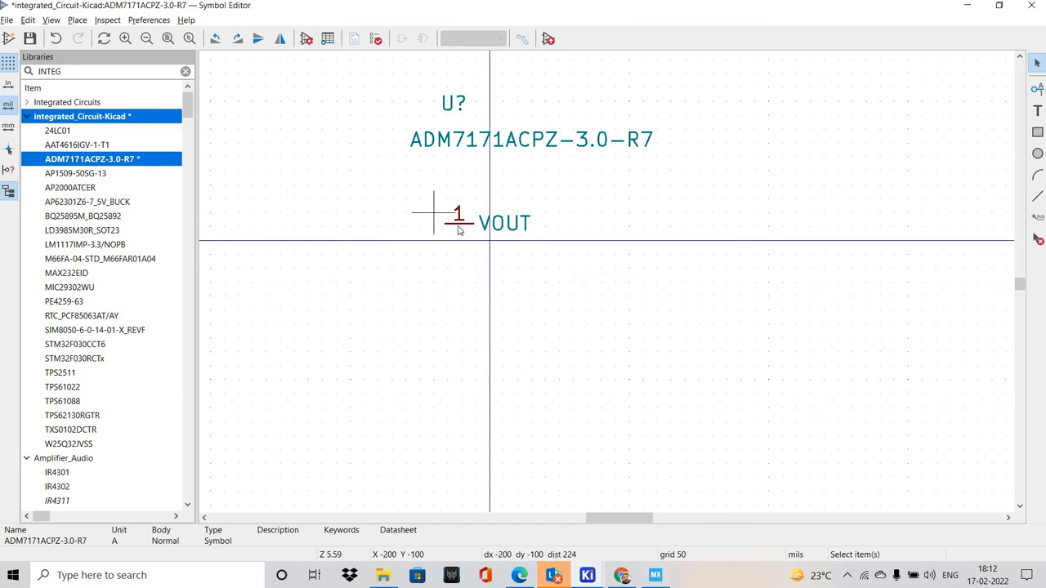
# Delete the off-grid VOUT pin near the origin and save the symbol
pyautogui.click(461, 232)
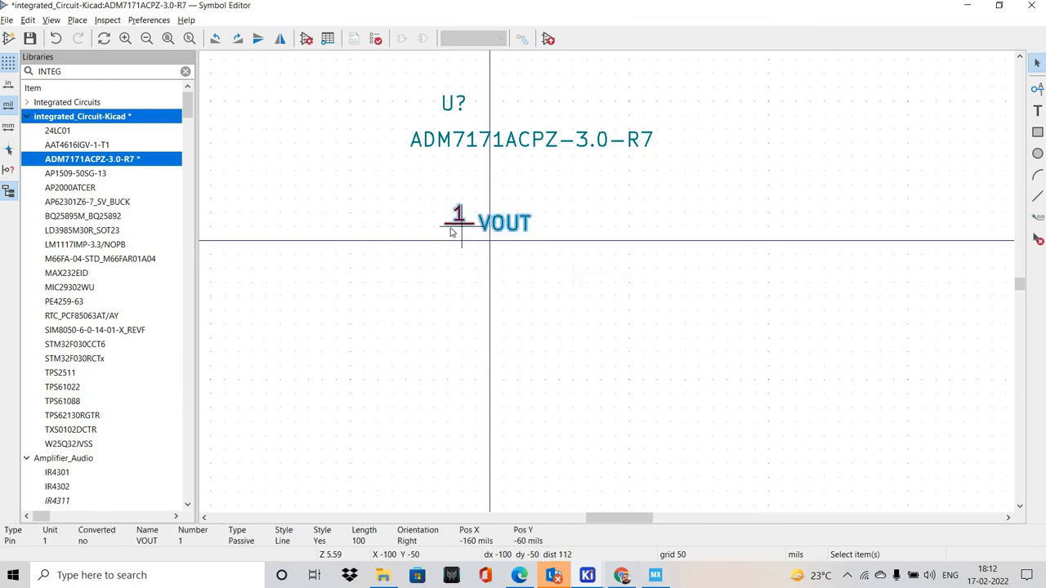
pyautogui.press('Delete')
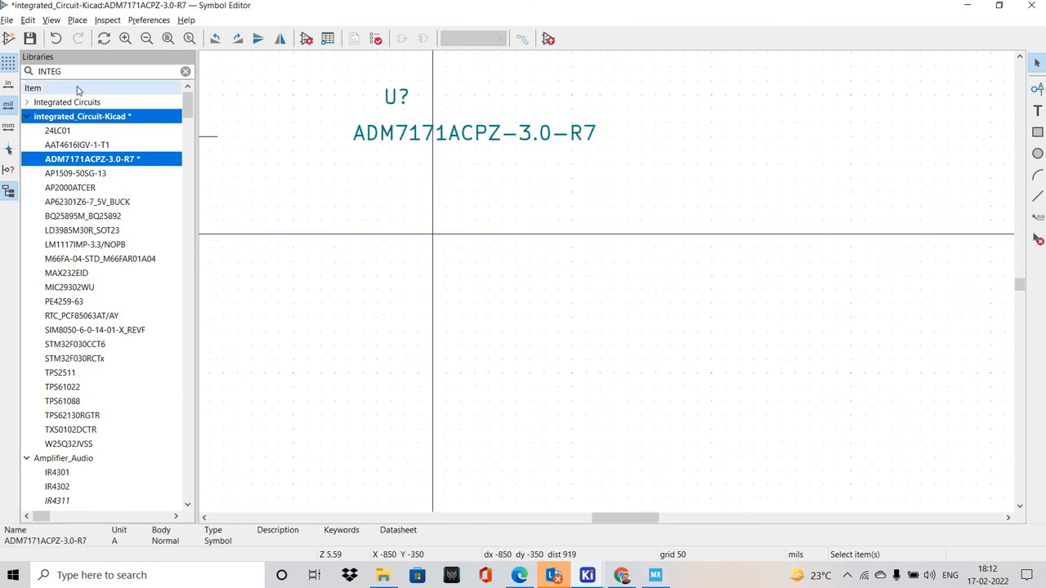
pyautogui.click(30, 38)
pyautogui.moveTo(305, 75); pyautogui.dragTo(938, 227)
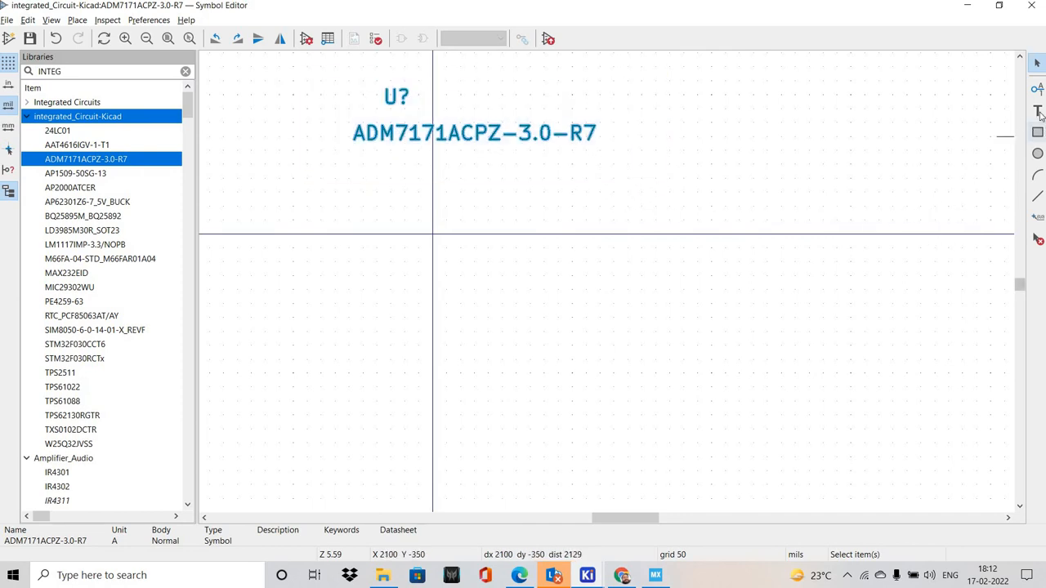
# Add passive pin 1 named VOUT below the symbol name, facing right with a length of 100 mils
pyautogui.click(1037, 90)
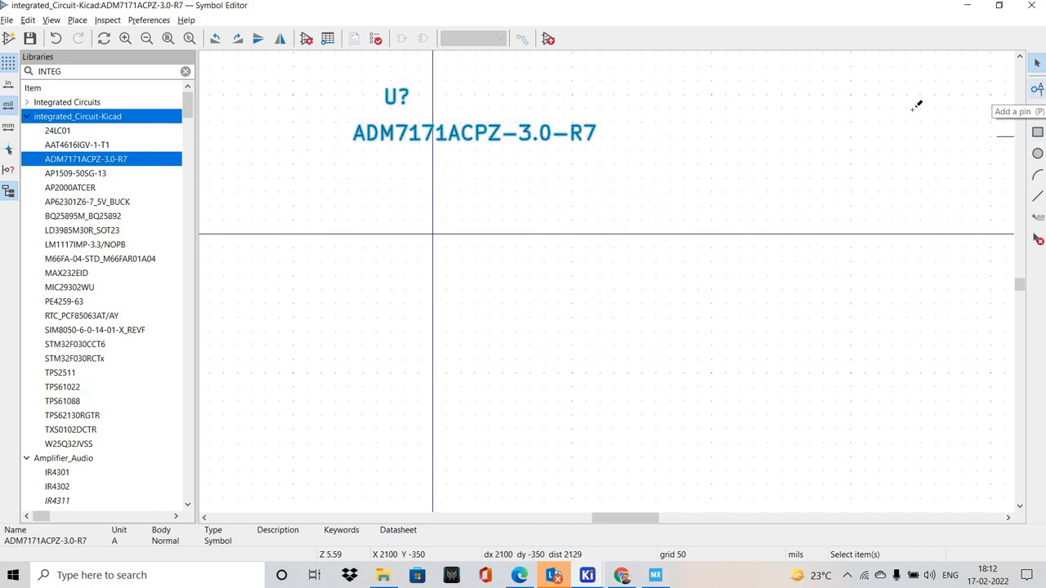
pyautogui.click(406, 204)
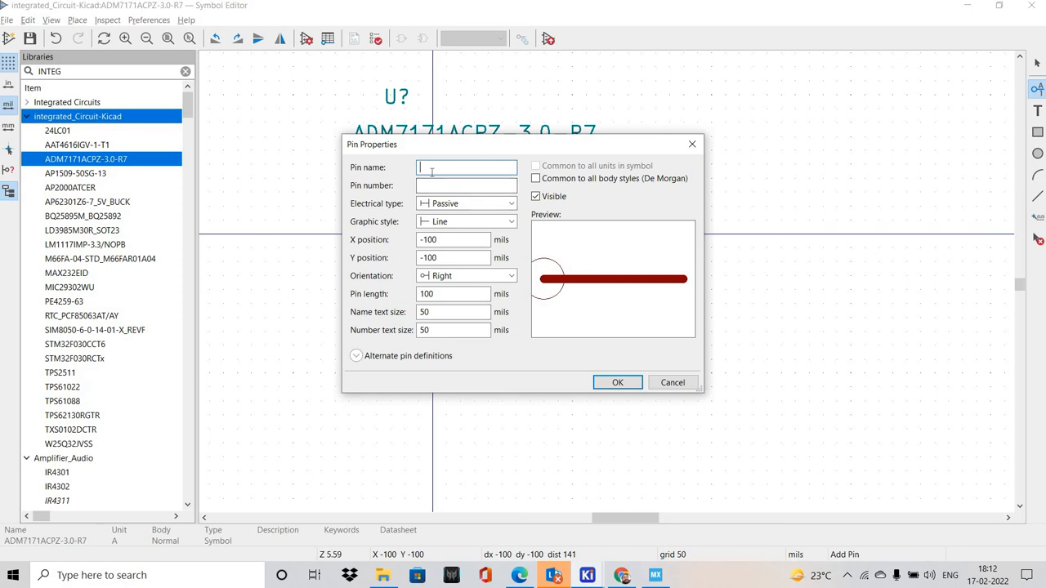
pyautogui.hotkey('alt', 'Tab')
pyautogui.hotkey('alt', 'Tab')
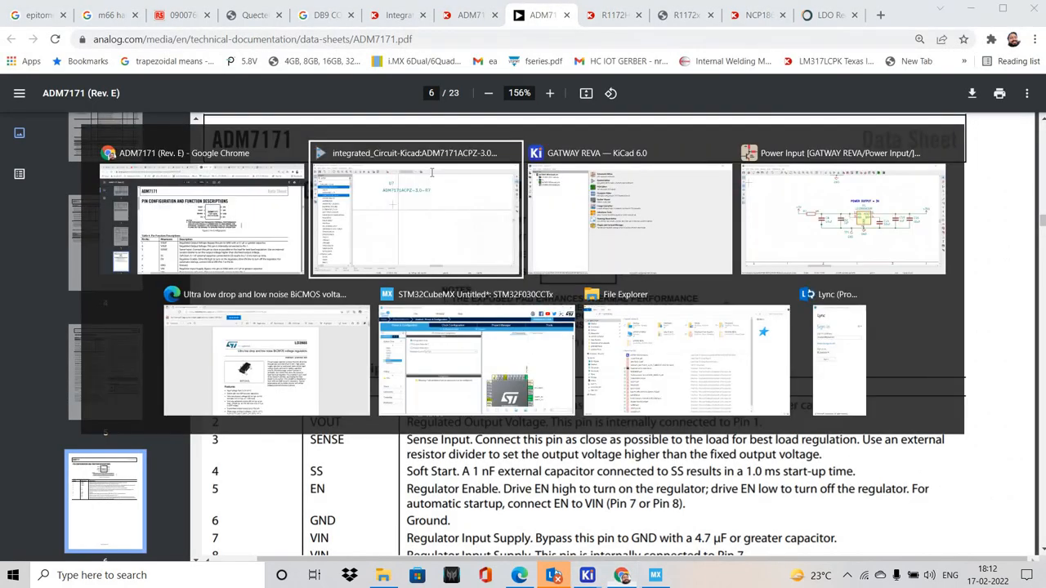
pyautogui.write('VOUTR')
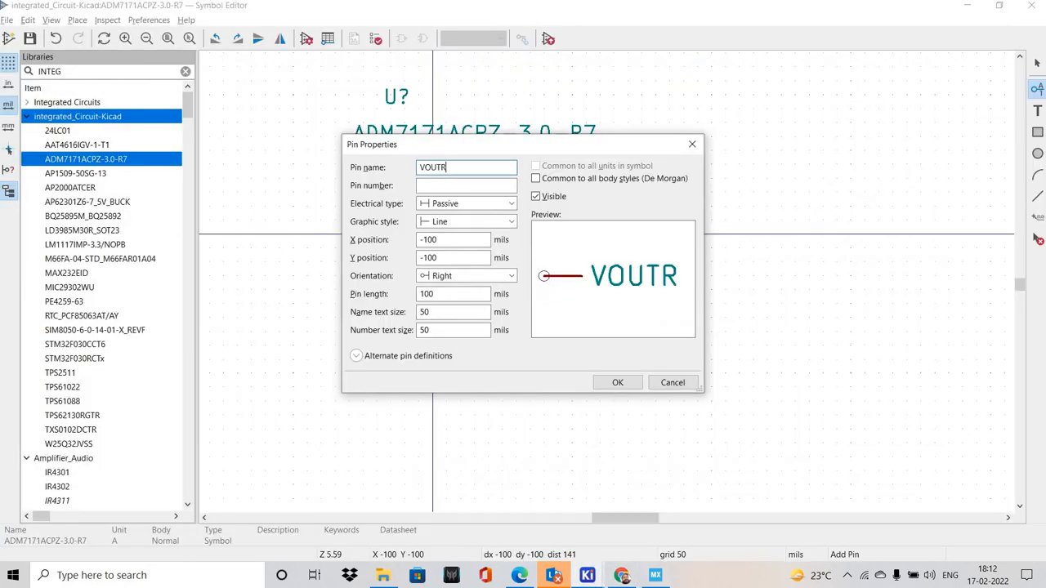
pyautogui.press('BackSpace')
pyautogui.click(441, 187)
pyautogui.write('1')
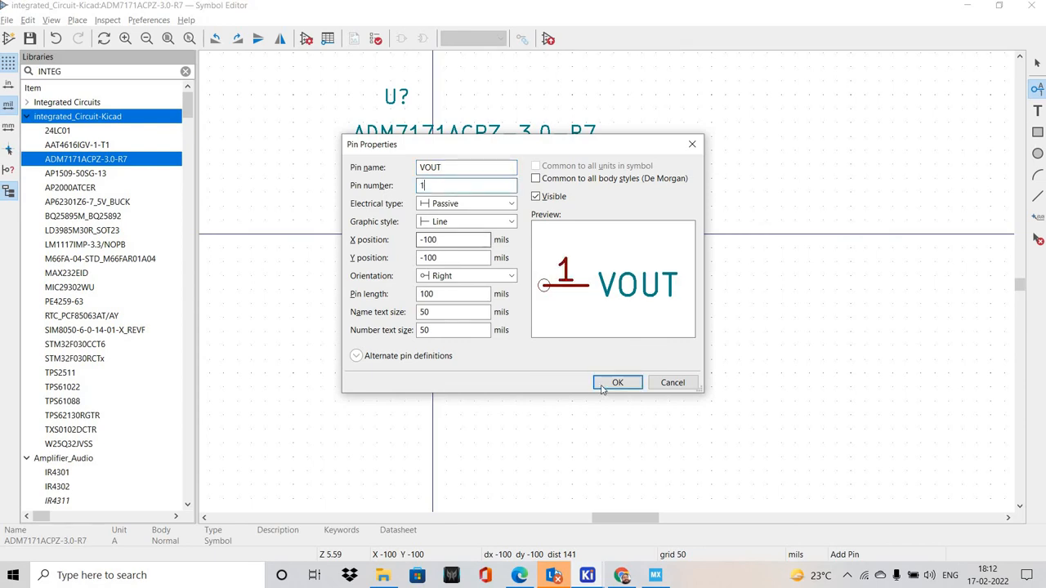
pyautogui.click(618, 382)
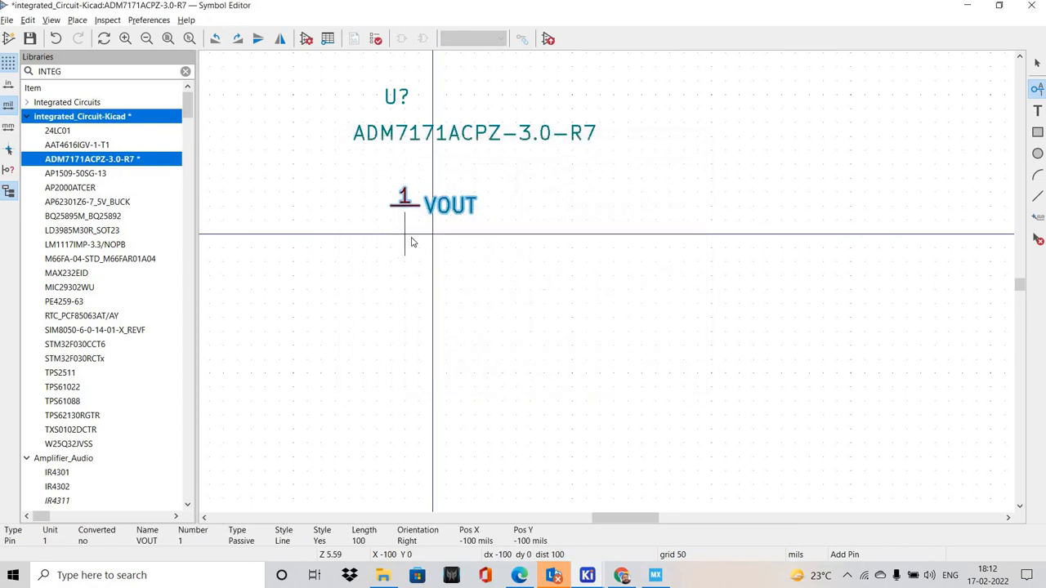
# Add passive pin 2 named VOUT directly below pin 1, following the datasheet's pin configuration
pyautogui.click(412, 237)
pyautogui.hotkey('alt', 'Tab')
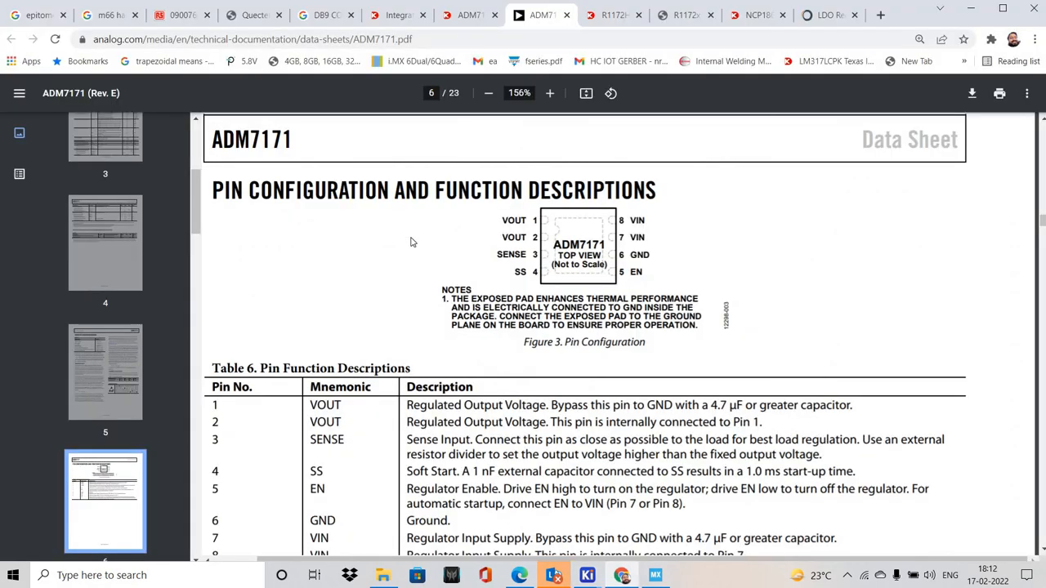
pyautogui.hotkey('alt', 'Tab')
pyautogui.write('VOUT')
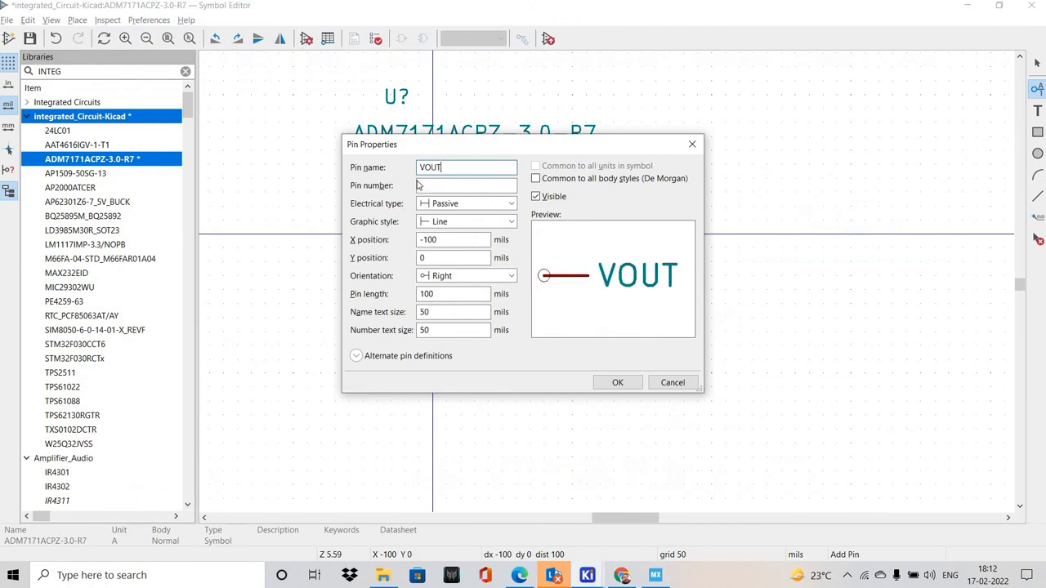
pyautogui.click(428, 185)
pyautogui.write('2')
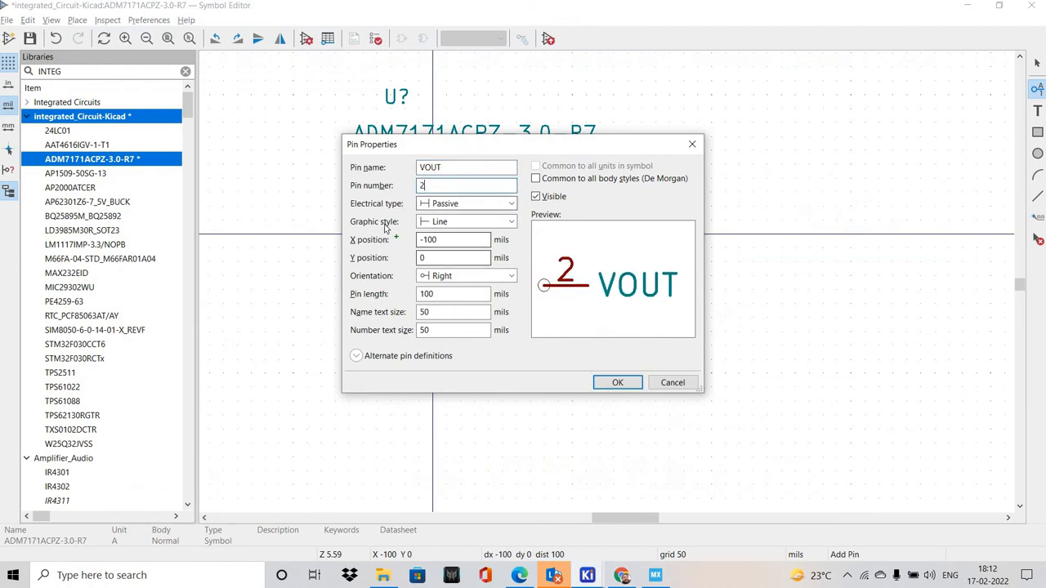
pyautogui.press('Return')
# Add passive pin 3 named SENSE below the two VOUT pins, as listed in the datasheet
pyautogui.hotkey('alt', 'Tab')
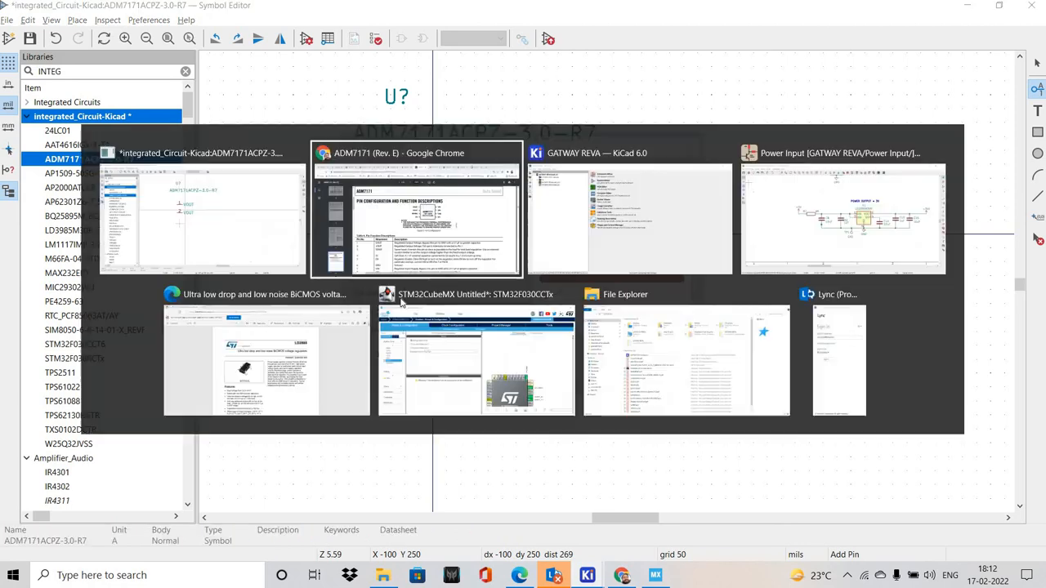
pyautogui.hotkey('alt', 'Tab')
pyautogui.write('SE')
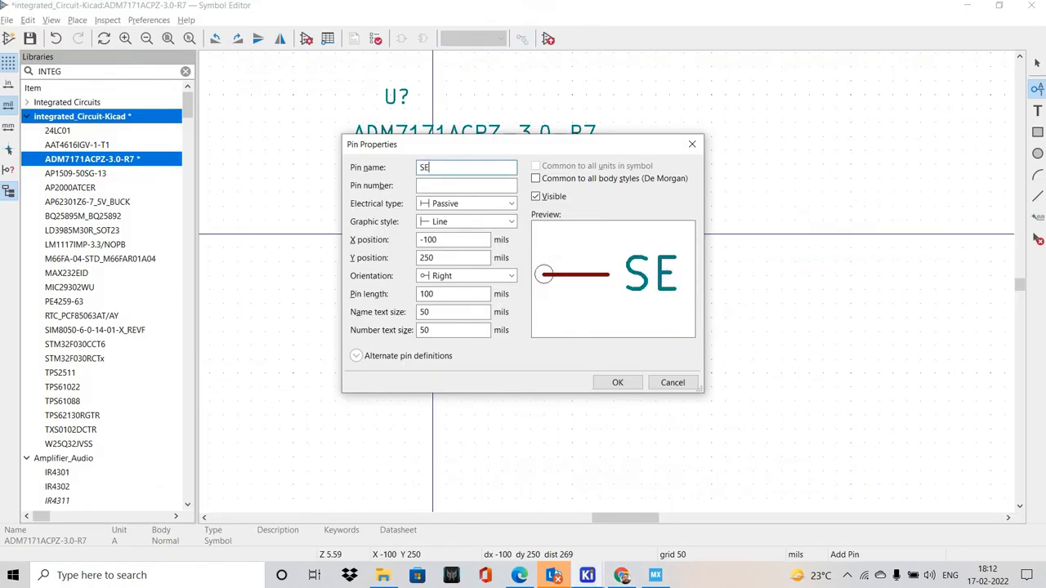
pyautogui.write('NSE')
pyautogui.press('Tab')
pyautogui.write('3')
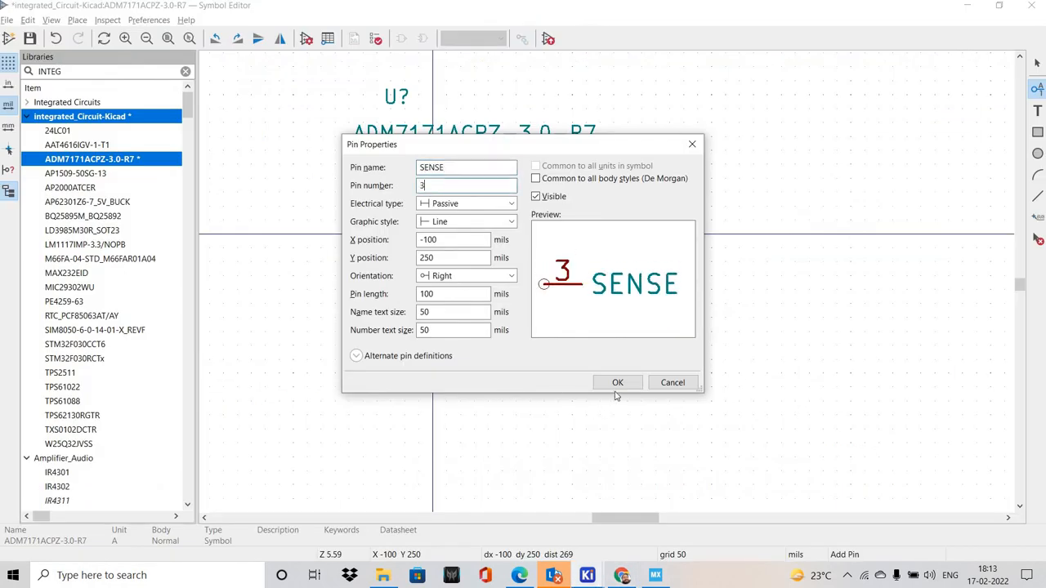
pyautogui.press('Return')
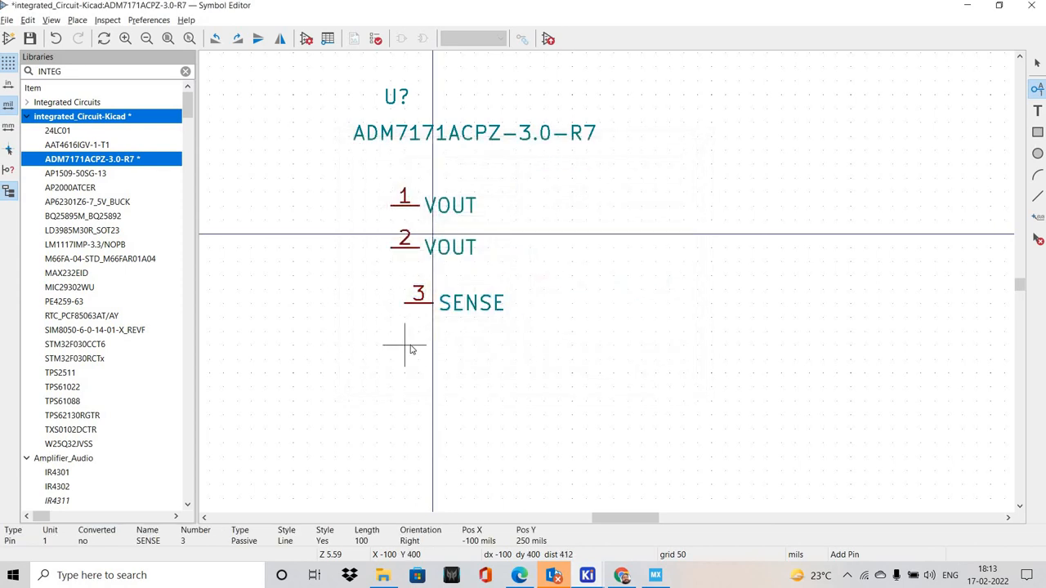
# Add passive pin 4 named SS below the SENSE pin, checking its name in the datasheet
pyautogui.click(411, 349)
pyautogui.hotkey('alt', 'Tab')
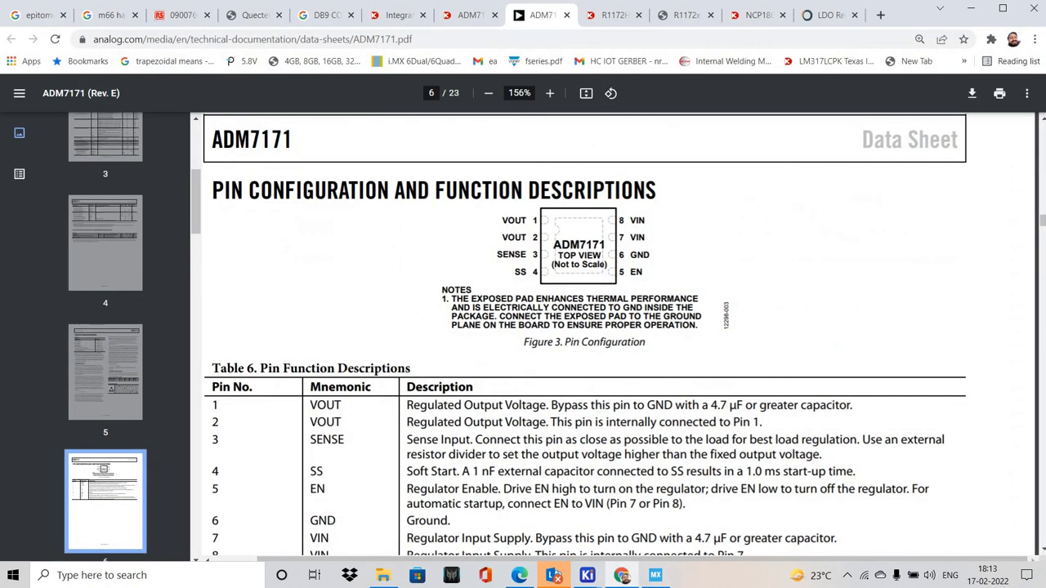
pyautogui.hotkey('alt', 'Tab')
pyautogui.write('SS')
pyautogui.press('Tab')
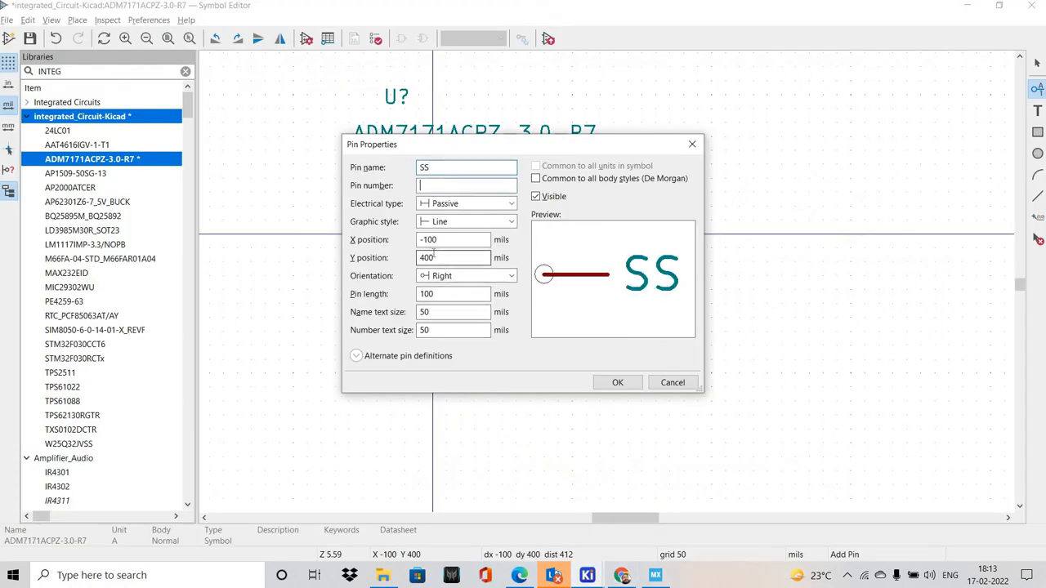
pyautogui.write('4')
pyautogui.press('Return')
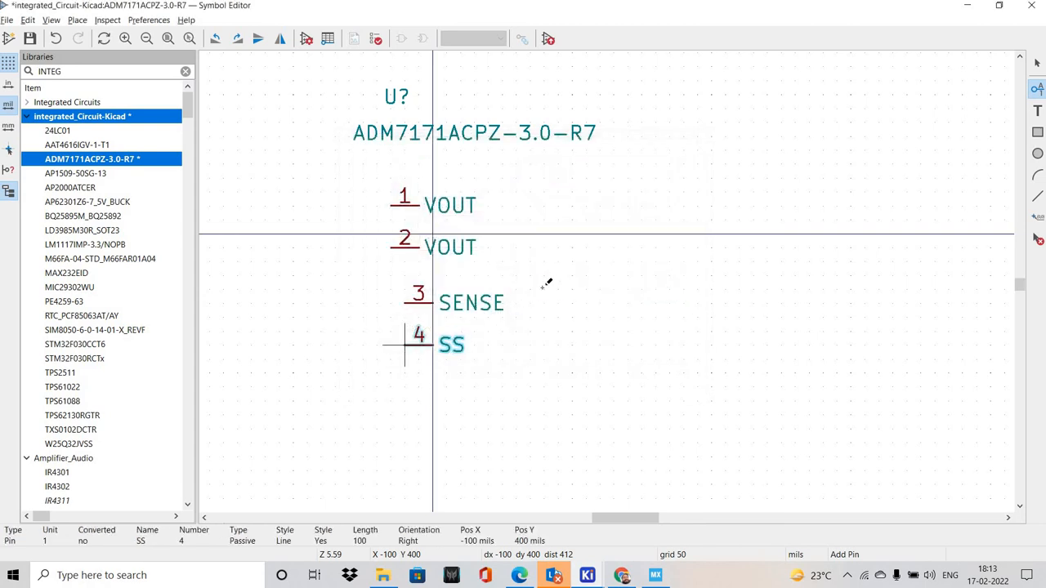
# Add passive pin 8 named VIN to the right of the VOUT pins, matching the datasheet's pin configuration
pyautogui.click(548, 280)
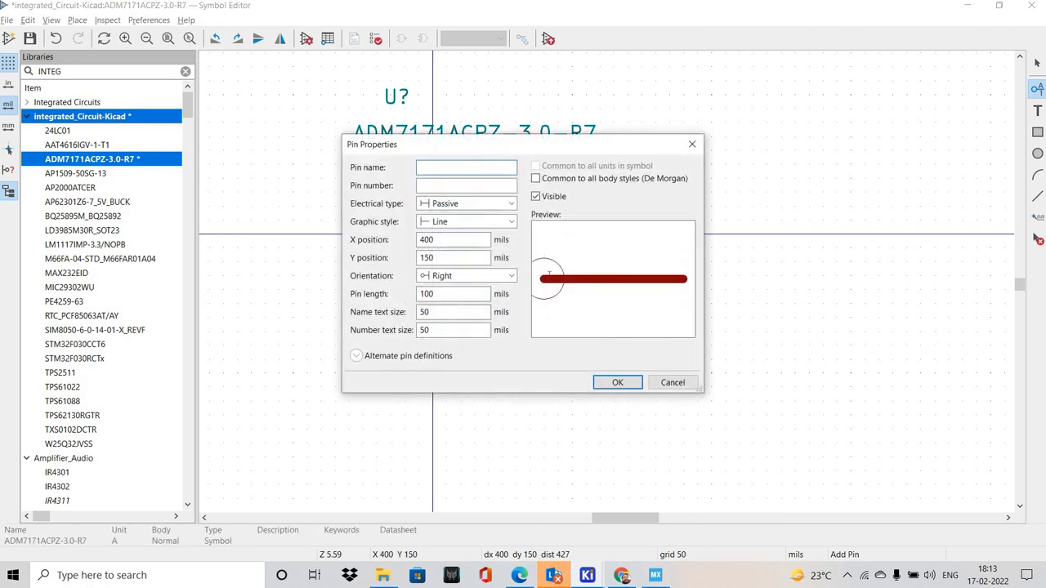
pyautogui.hotkey('alt', 'Tab')
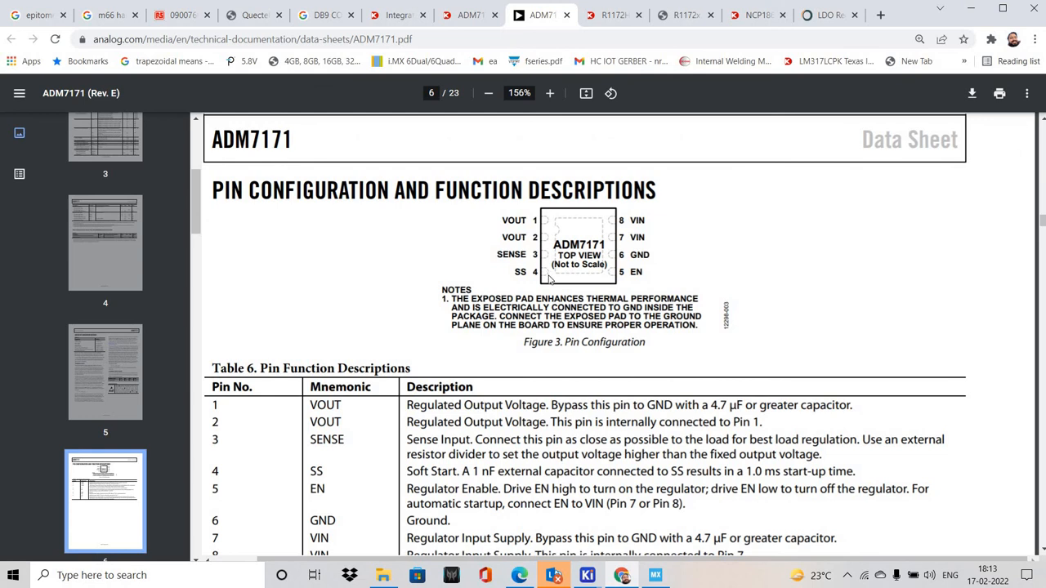
pyautogui.hotkey('alt', 'Tab')
pyautogui.write('V IN')
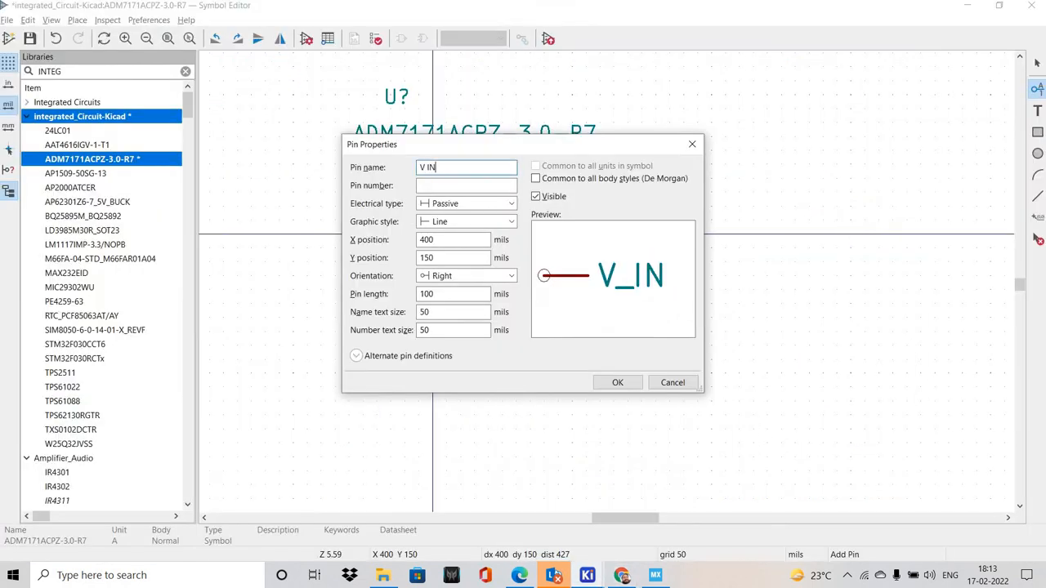
pyautogui.press('BackSpace')
pyautogui.press('BackSpace')
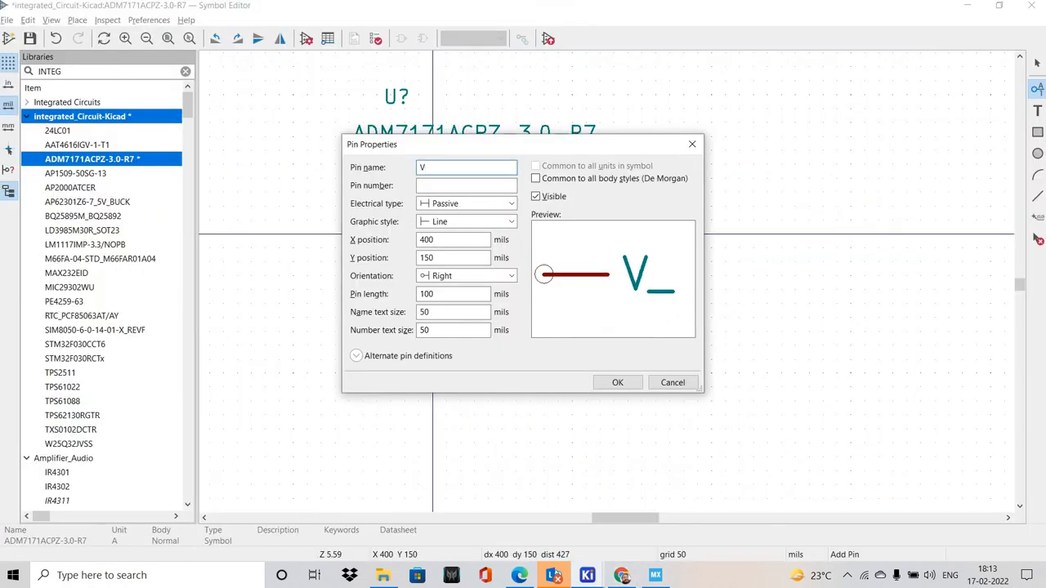
pyautogui.press('BackSpace')
pyautogui.write('IN')
pyautogui.write('8')
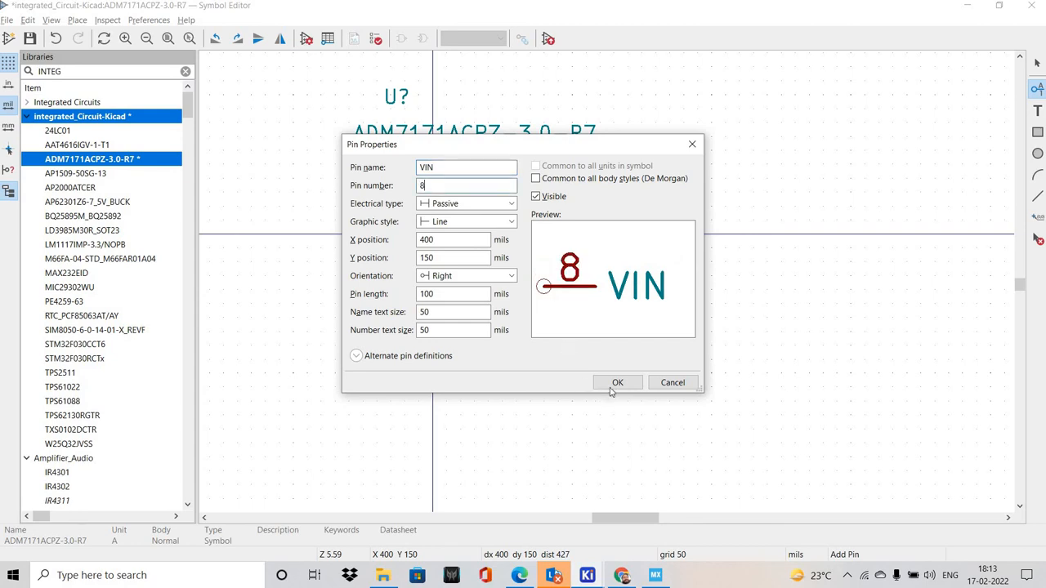
pyautogui.press('Return')
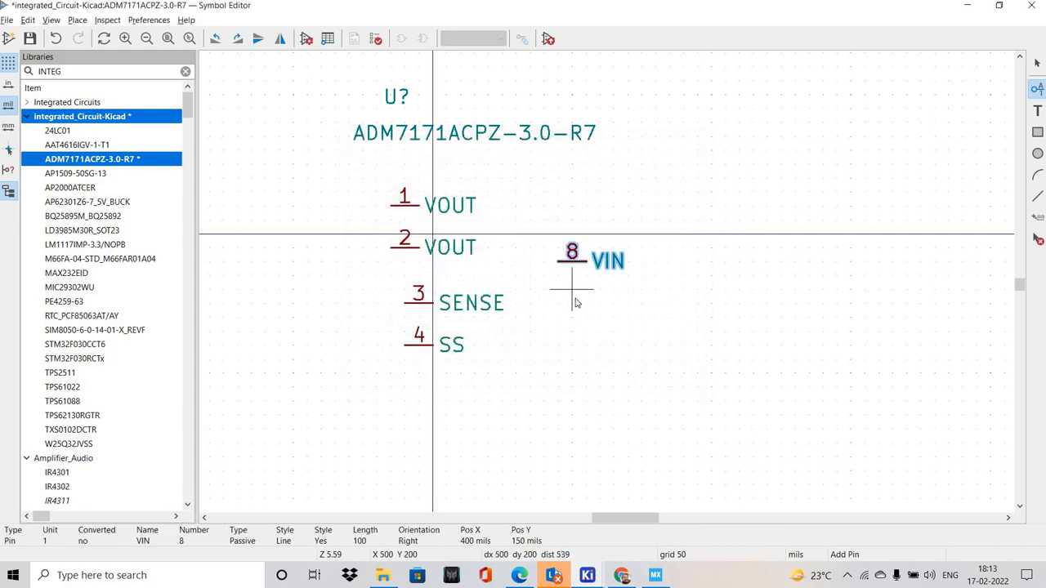
# Add passive pin 7 named VIN directly below the pin 8 VIN
pyautogui.click(566, 295)
pyautogui.write('VIN')
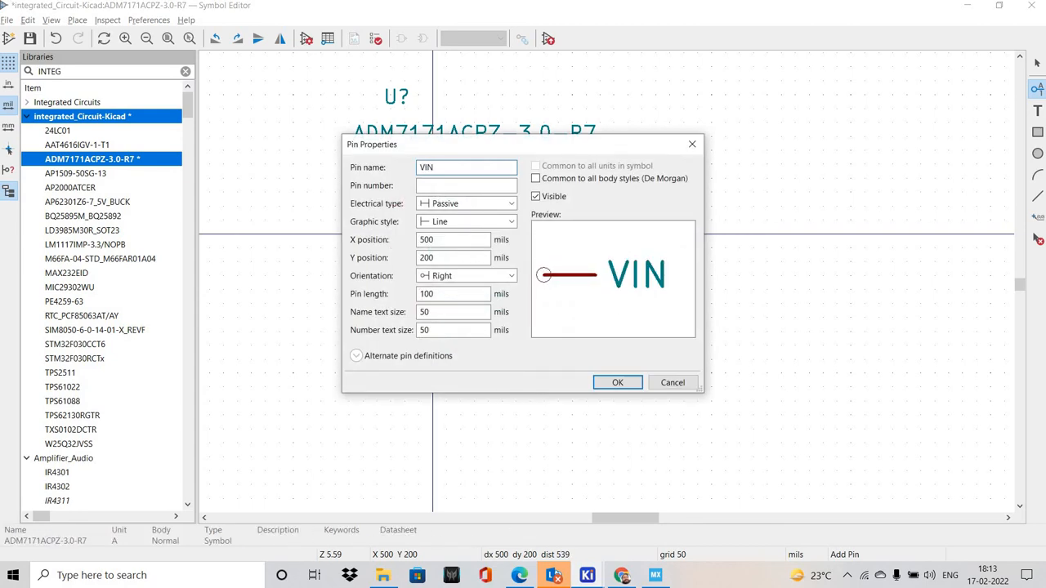
pyautogui.press('Tab')
pyautogui.write('7')
pyautogui.press('Return')
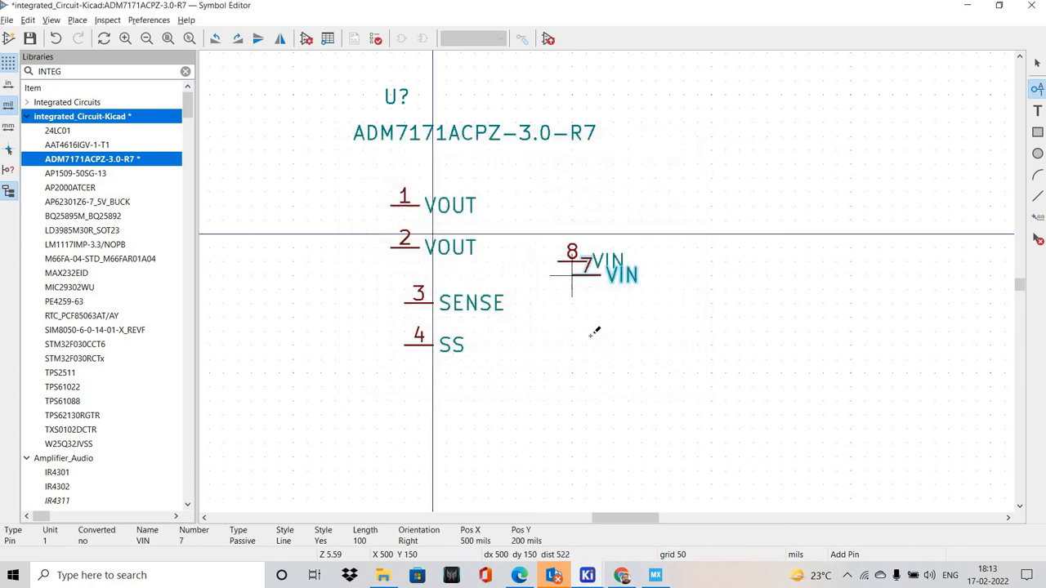
pyautogui.click(566, 286)
# Add passive pin 6 named GND below the two VIN pins, checking the datasheet's pin configuration
pyautogui.hotkey('alt', 'Tab')
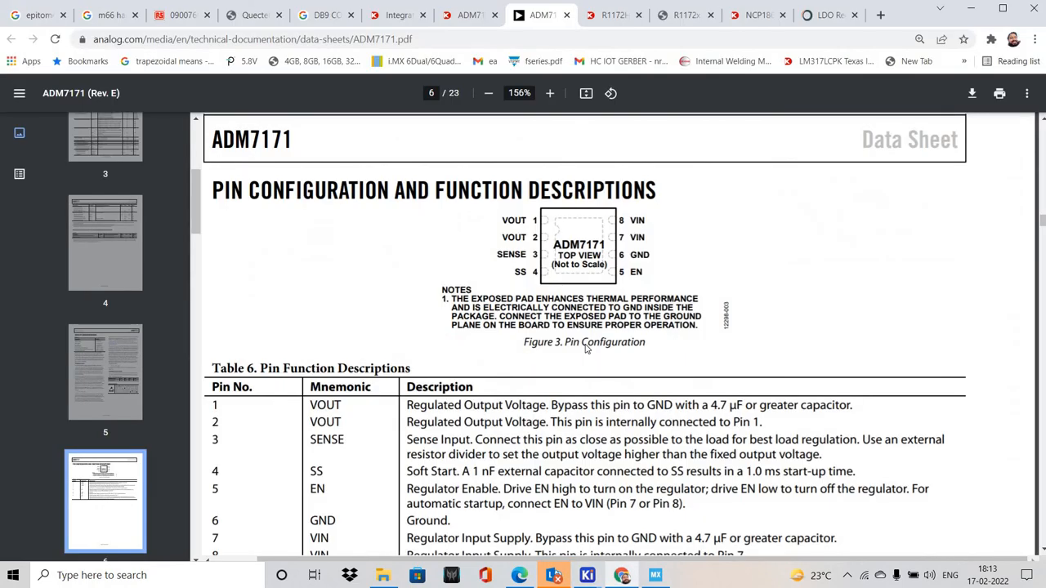
pyautogui.hotkey('alt', 'Tab')
pyautogui.write('GND')
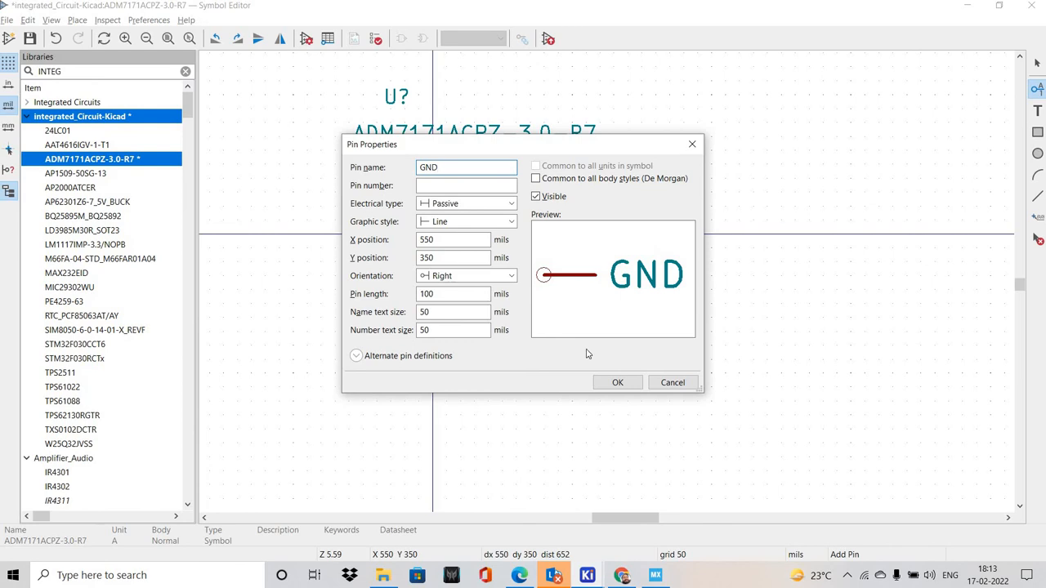
pyautogui.write('6')
pyautogui.press('Return')
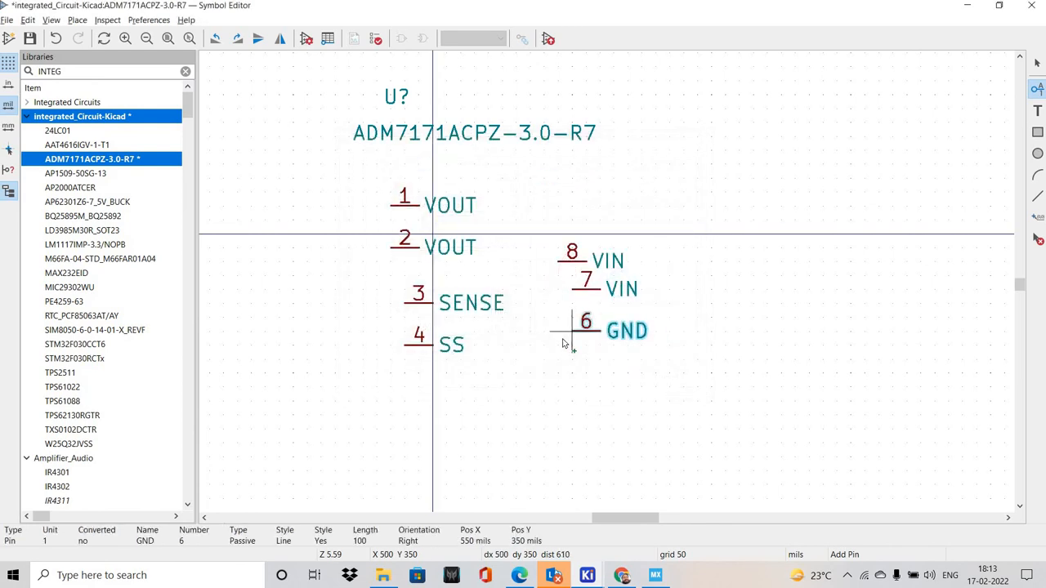
pyautogui.click(572, 344)
# Add passive pin 5 named EN below the GND pin, following the datasheet, and finish pin placement
pyautogui.hotkey('alt', 'Tab')
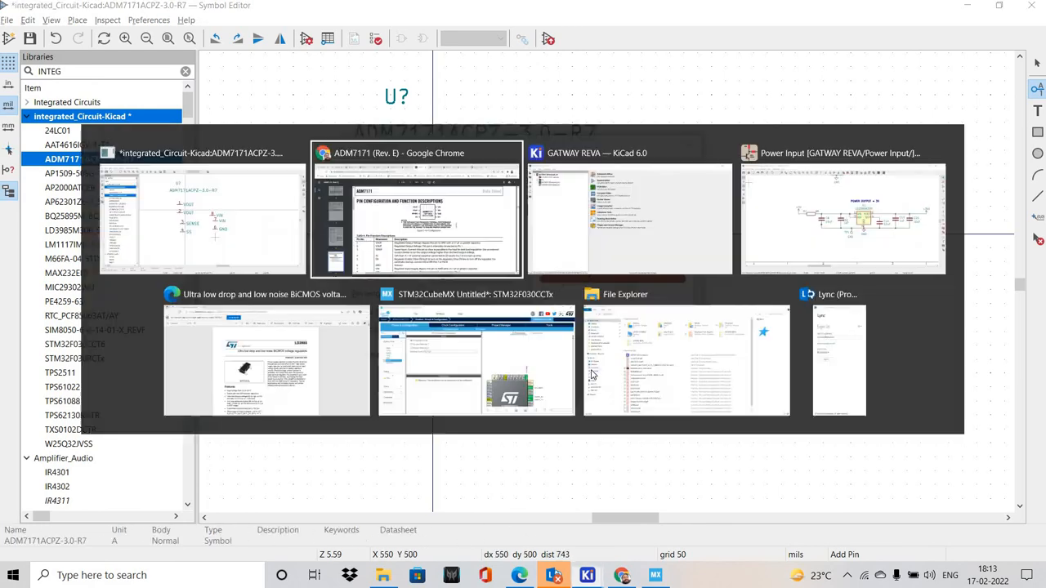
pyautogui.hotkey('alt', 'Tab')
pyautogui.write('EN')
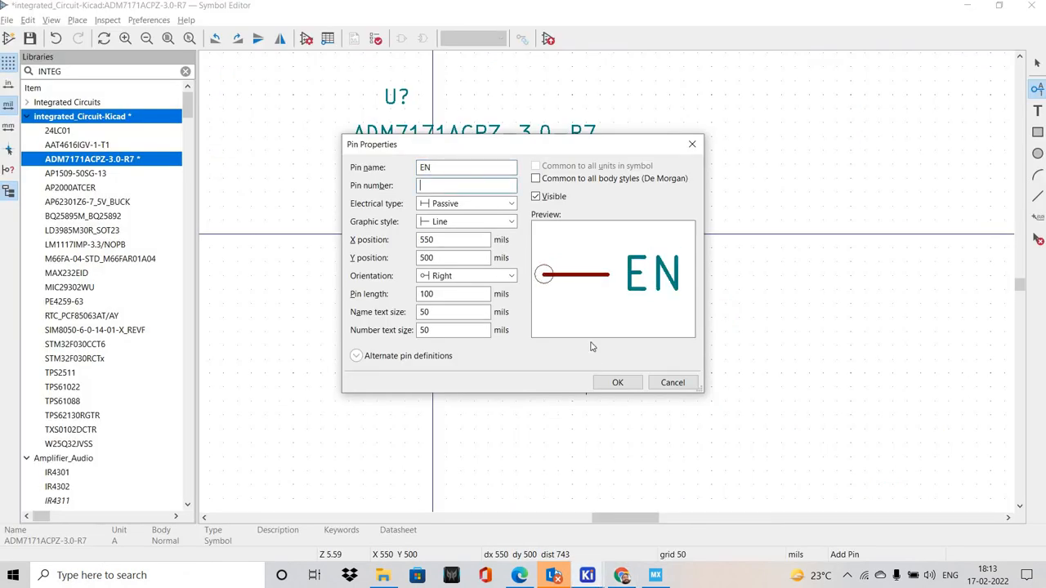
pyautogui.write('5')
pyautogui.click(617, 383)
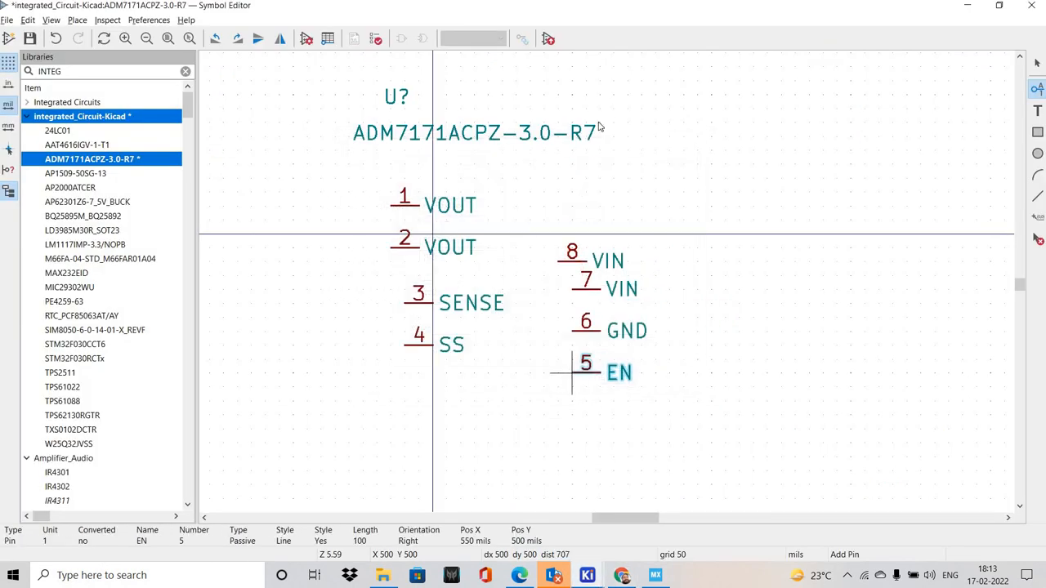
pyautogui.press('Escape')
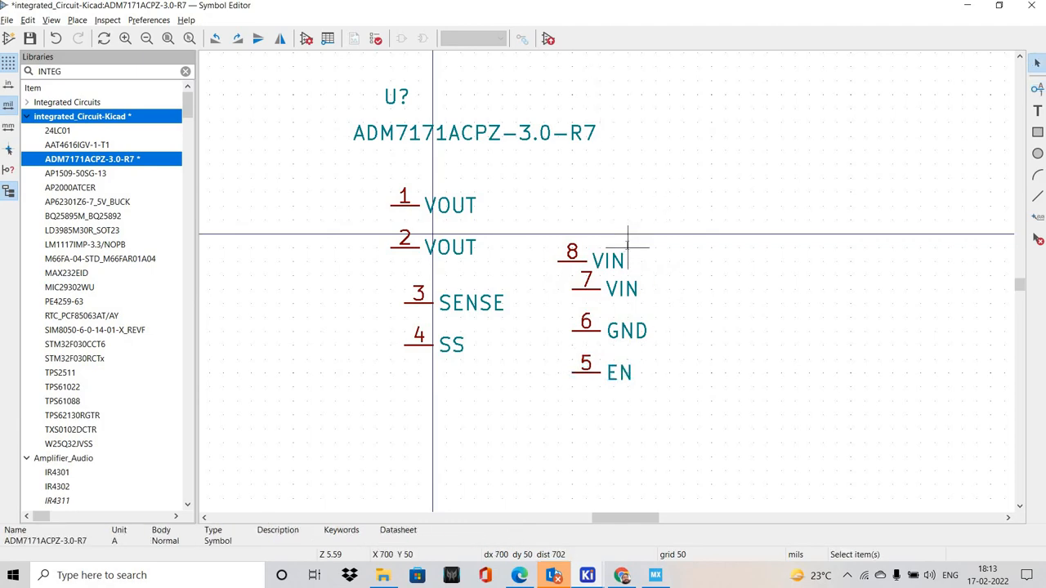
# Consult the datasheet's typical application circuit and shift all eight pins together to the right, freeing the area around the origin for input pins
pyautogui.hotkey('alt', 'Tab')
pyautogui.scroll(10, 763, 295)
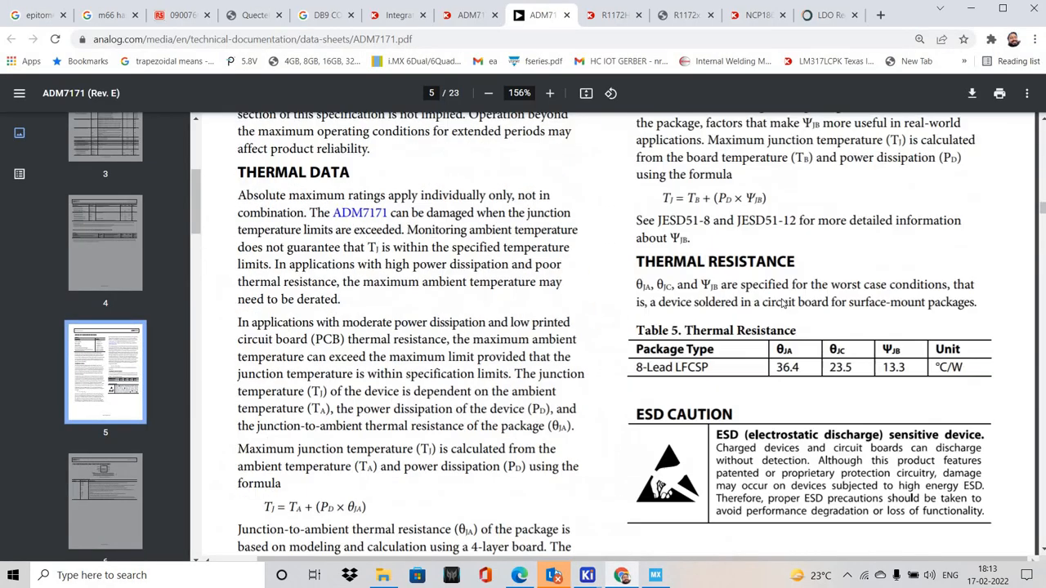
pyautogui.scroll(15, 783, 303)
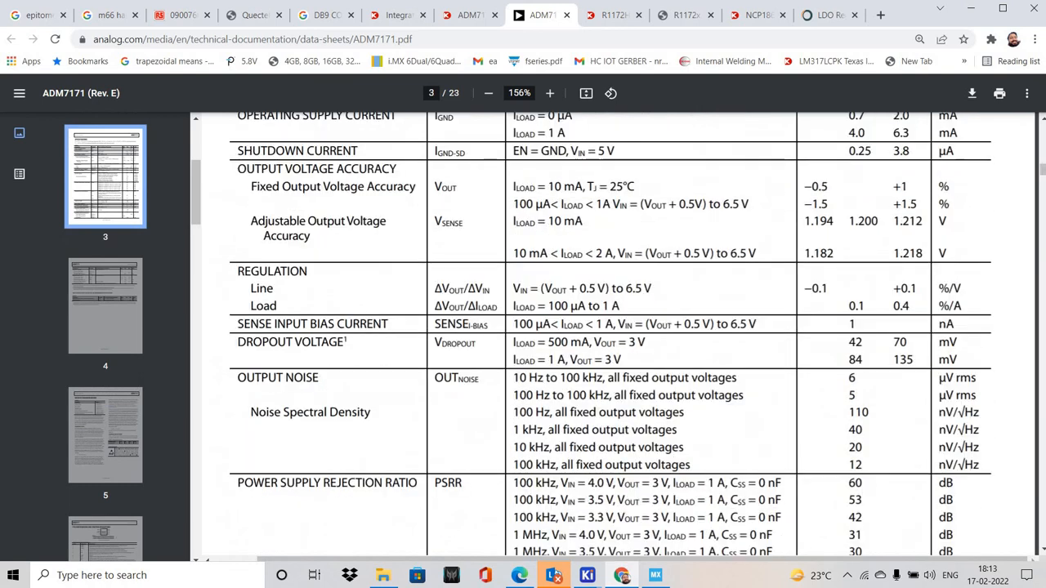
pyautogui.scroll(12, 593, 320)
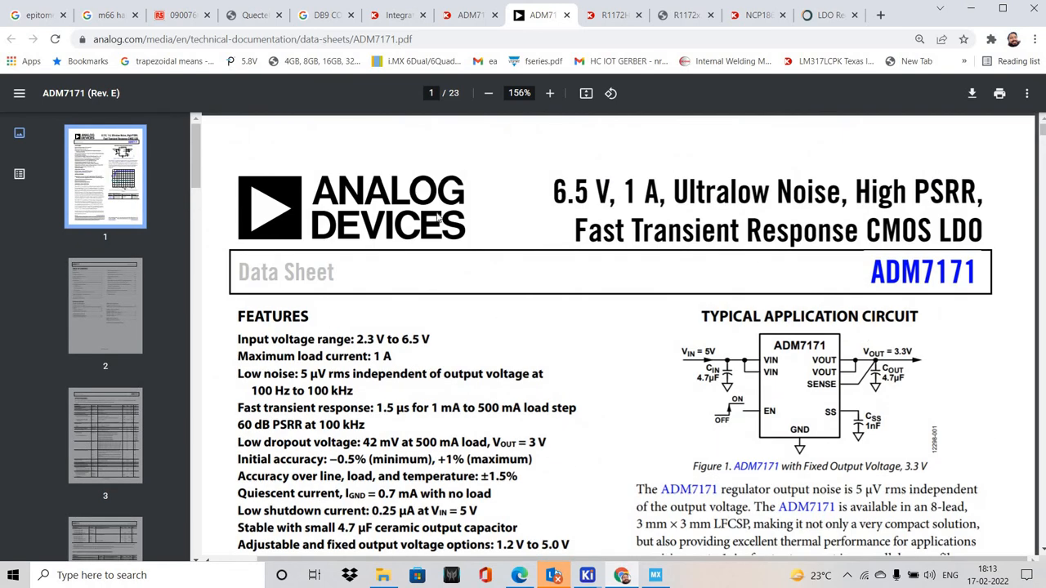
pyautogui.hotkey('alt', 'Tab')
pyautogui.moveTo(357, 176); pyautogui.dragTo(670, 401)
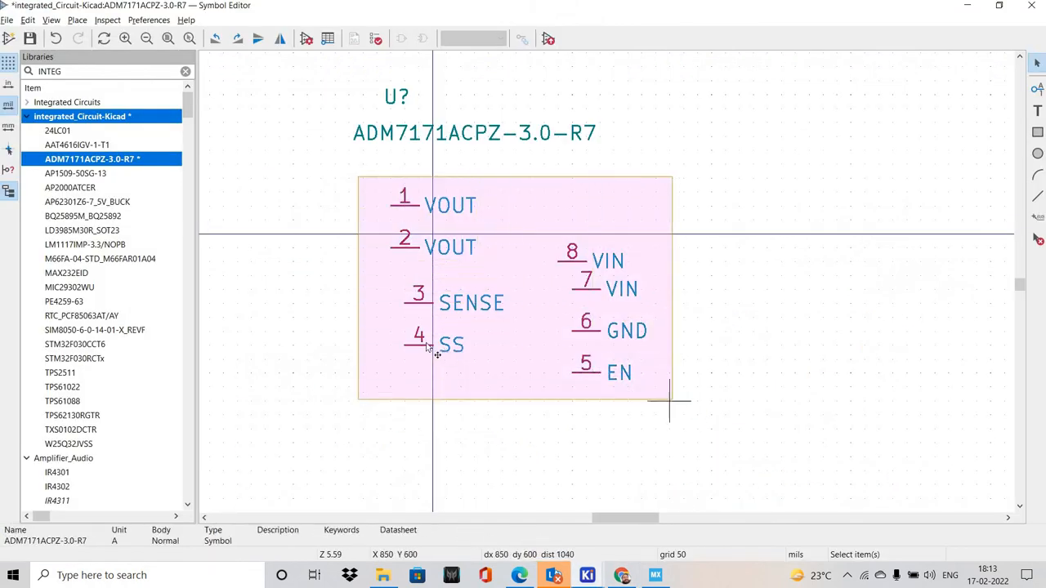
pyautogui.moveTo(426, 346); pyautogui.dragTo(668, 316)
pyautogui.click(713, 357)
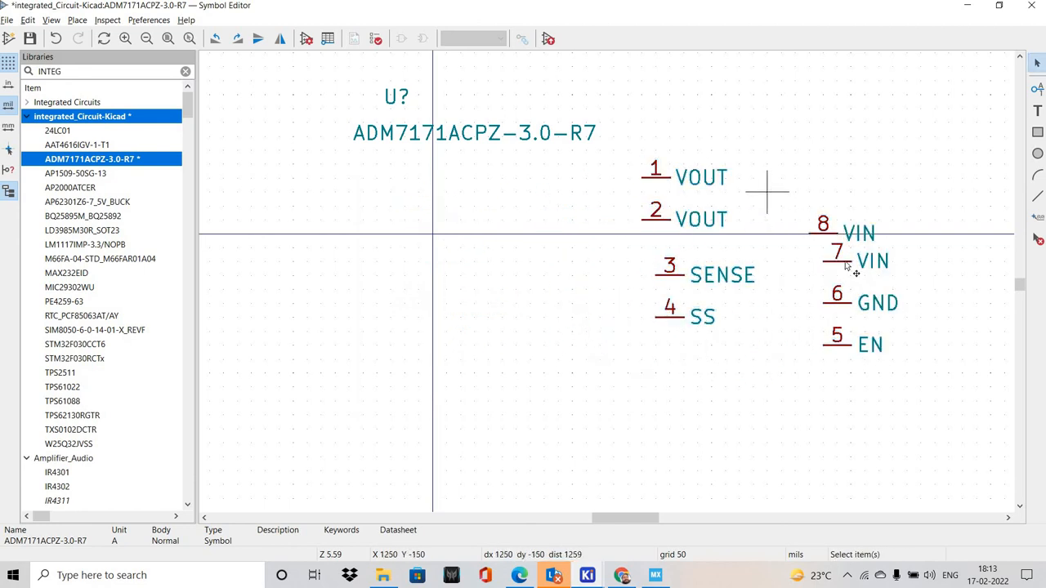
# Move VIN pins 8 and 7 to the symbol's left side, with pin 8 above pin 7
pyautogui.moveTo(847, 266); pyautogui.dragTo(388, 198)
pyautogui.doubleClick(381, 175)
pyautogui.press('Escape')
pyautogui.click(389, 243)
# Move EN pin 5 to the left side below the VIN pins, matching the datasheet's application circuit
pyautogui.hotkey('alt', 'Tab')
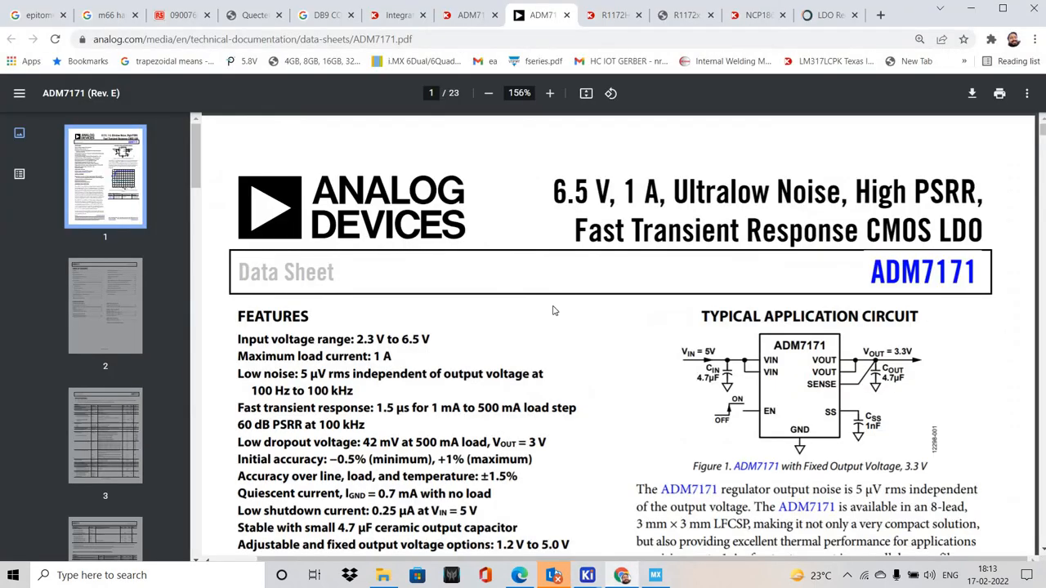
pyautogui.hotkey('alt', 'Tab')
pyautogui.click(822, 337)
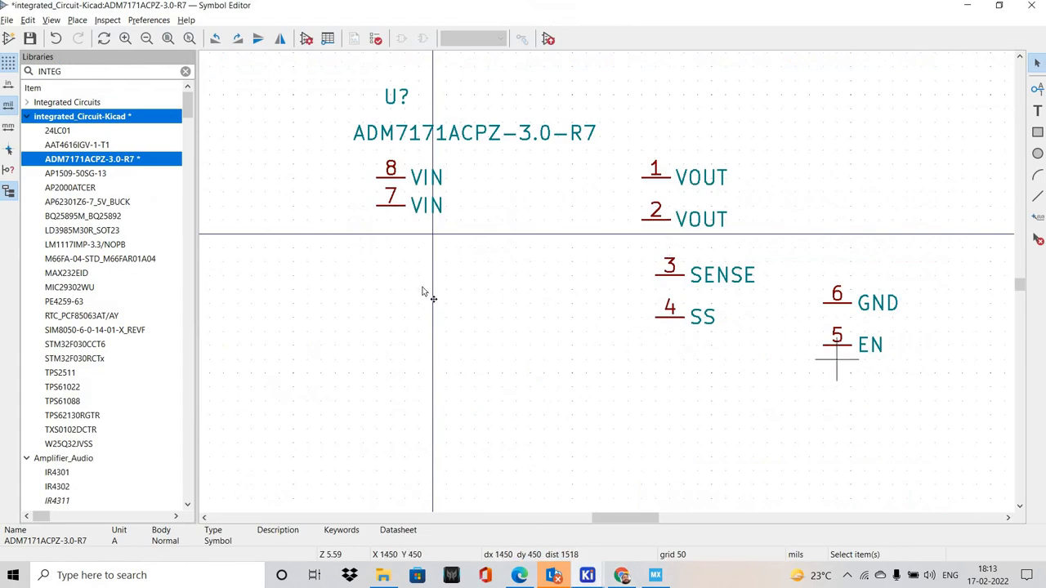
pyautogui.click(377, 309)
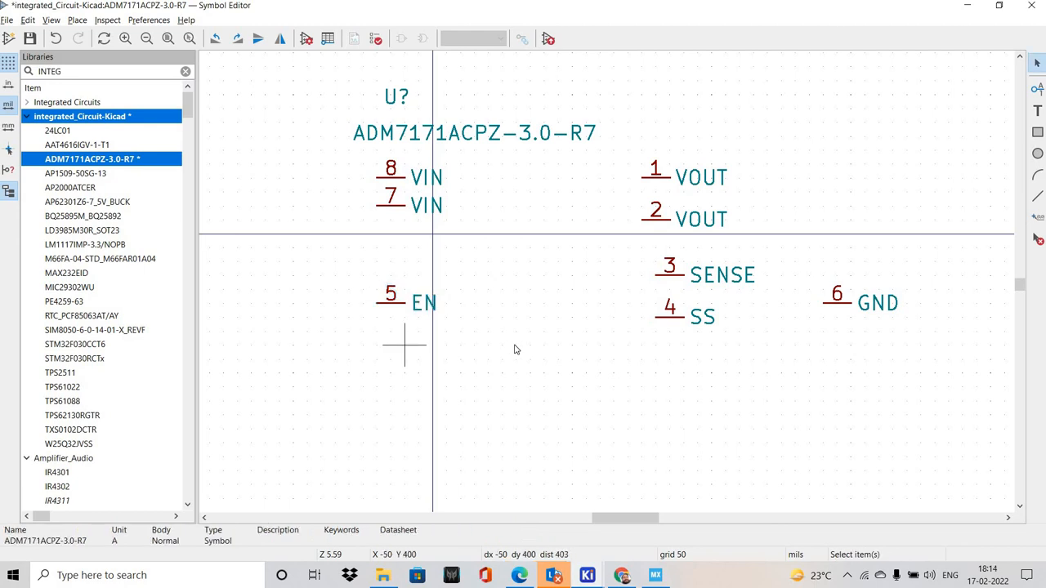
# Check the datasheet's application circuit and move VOUT pin 1 down one 50 mil grid step, closer to VOUT pin 2
pyautogui.hotkey('alt', 'Tab')
pyautogui.rightClick(524, 314)
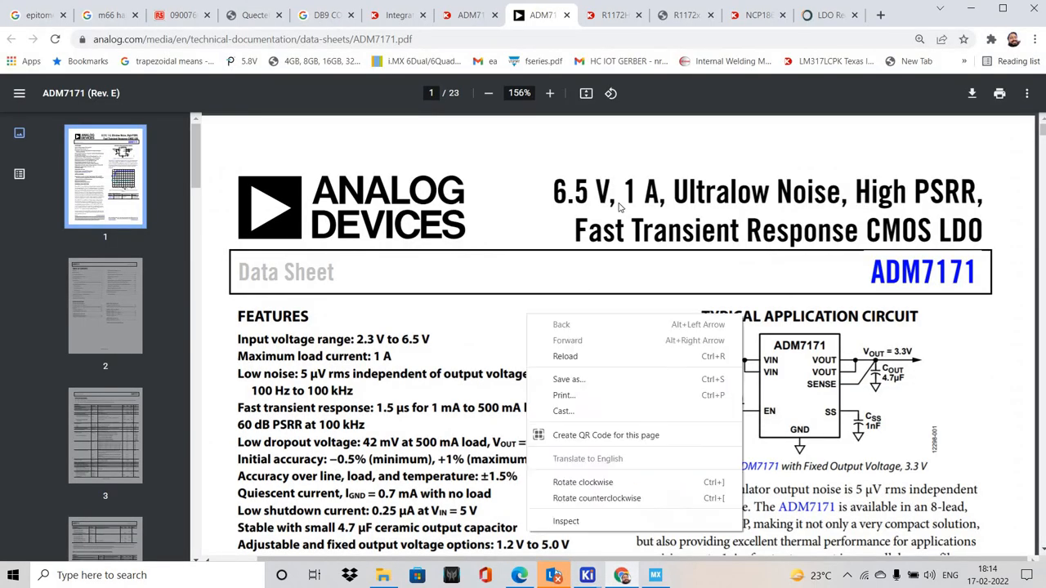
pyautogui.hotkey('alt', 'Tab')
pyautogui.moveTo(584, 142); pyautogui.dragTo(720, 247)
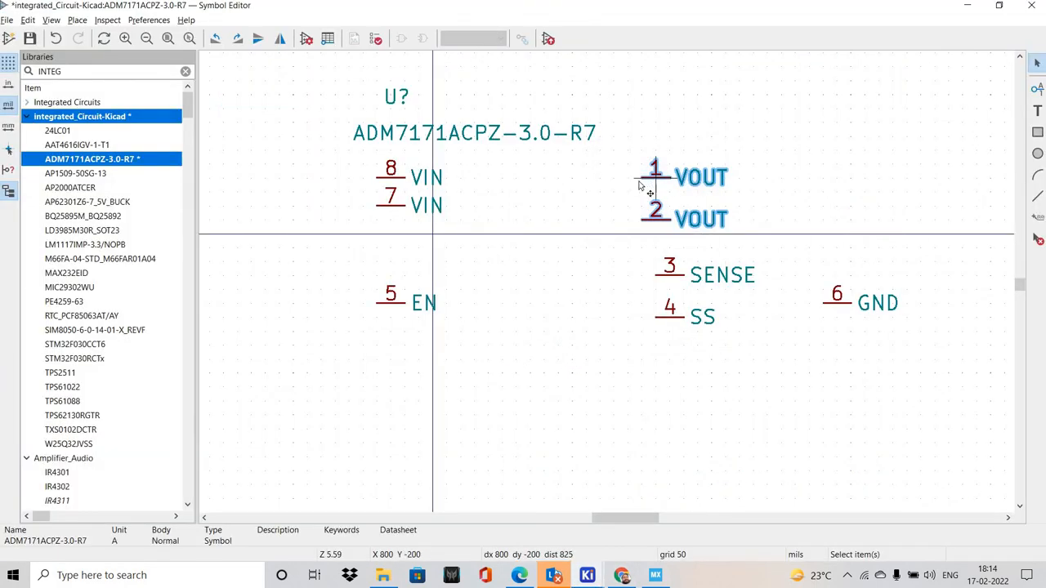
pyautogui.click(643, 185)
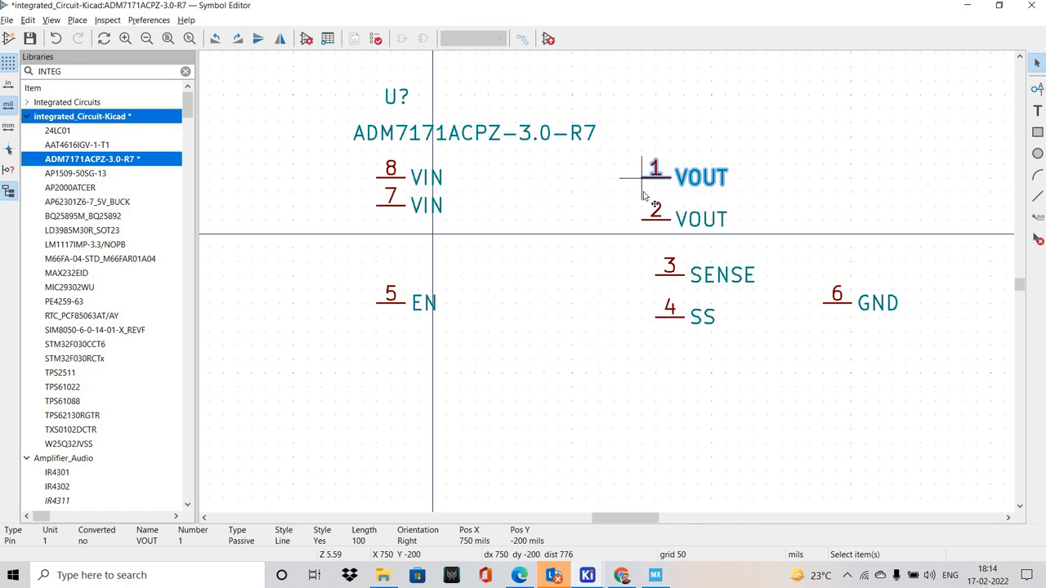
pyautogui.moveTo(643, 182); pyautogui.dragTo(643, 196)
# Mirror VOUT pins 1 and 2 horizontally and place them on the right side, level with the VIN pins
pyautogui.moveTo(578, 153); pyautogui.dragTo(711, 262)
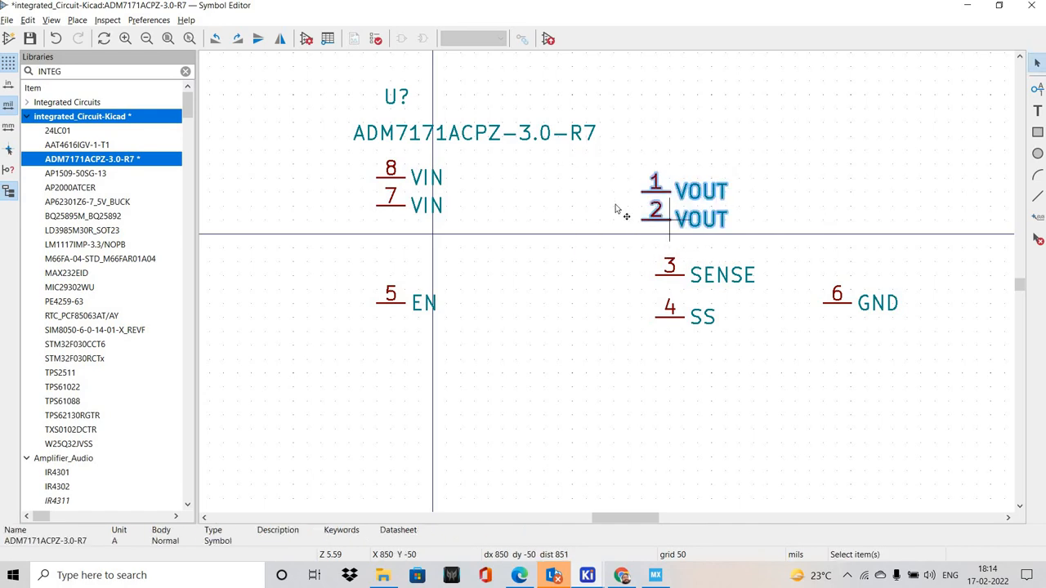
pyautogui.press('m')
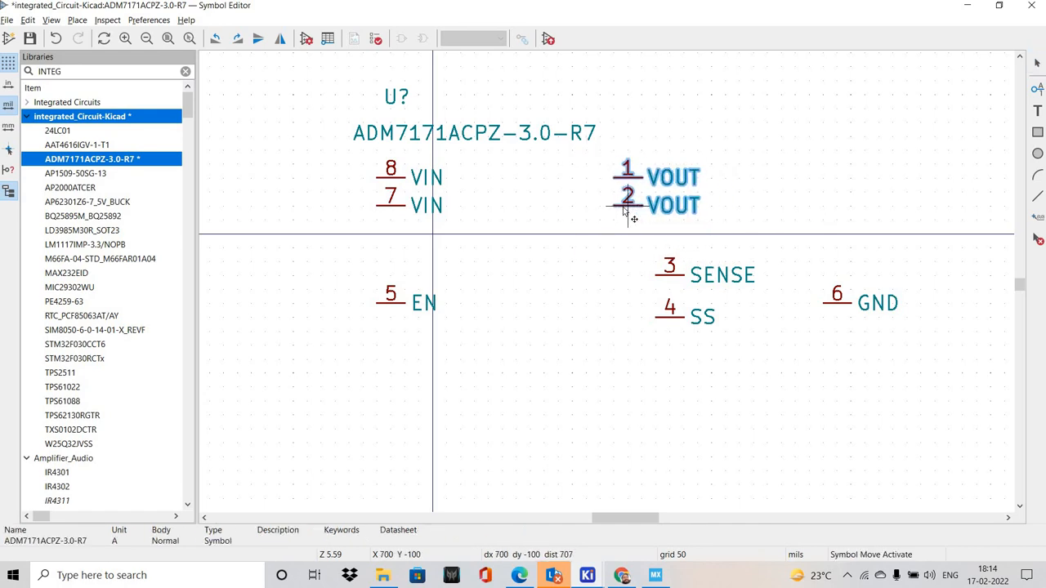
pyautogui.press('y')
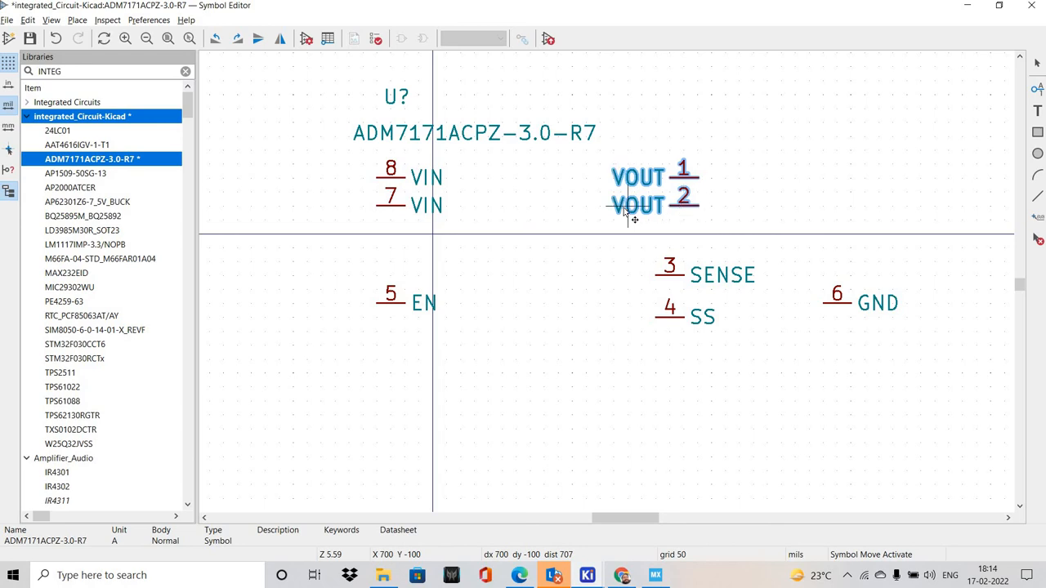
pyautogui.click(621, 239)
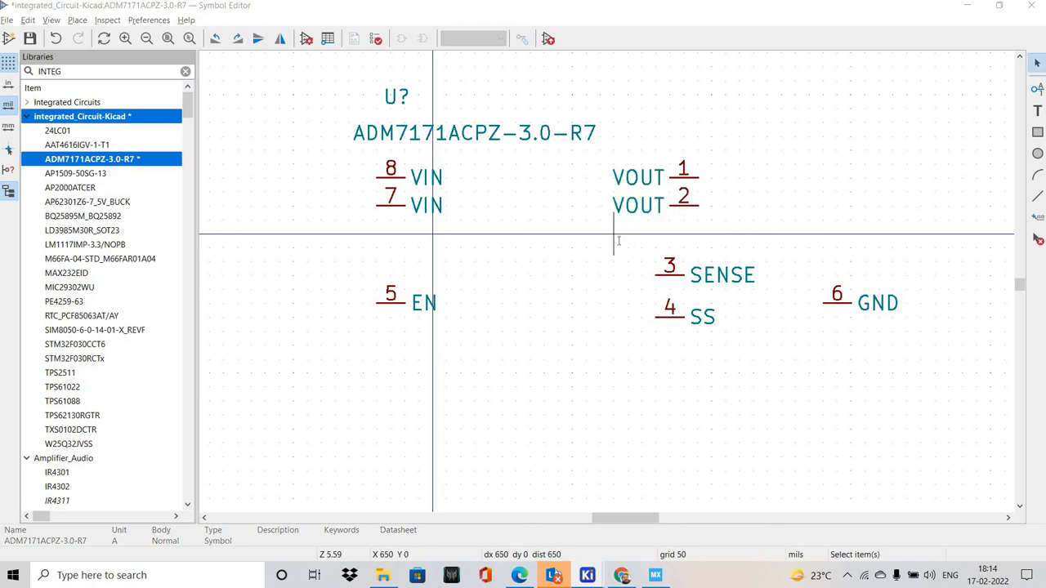
# Mirror SENSE pin 3 horizontally and place it directly below VOUT pin 2, aligned with the VOUT pins
pyautogui.hotkey('alt', 'Tab')
pyautogui.hotkey('alt', 'Tab')
pyautogui.click(670, 273)
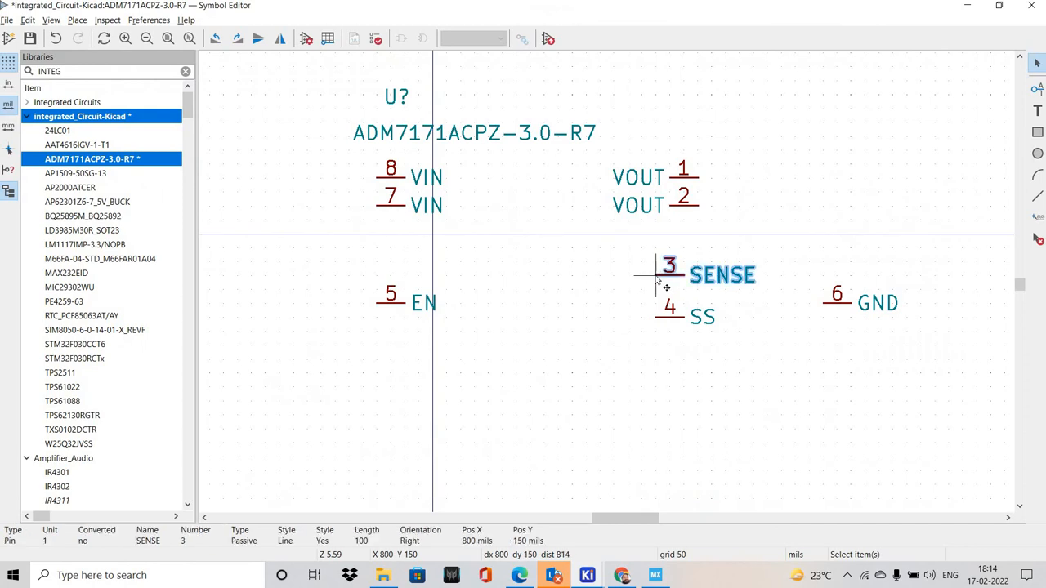
pyautogui.press('m')
pyautogui.press('y')
pyautogui.click(696, 238)
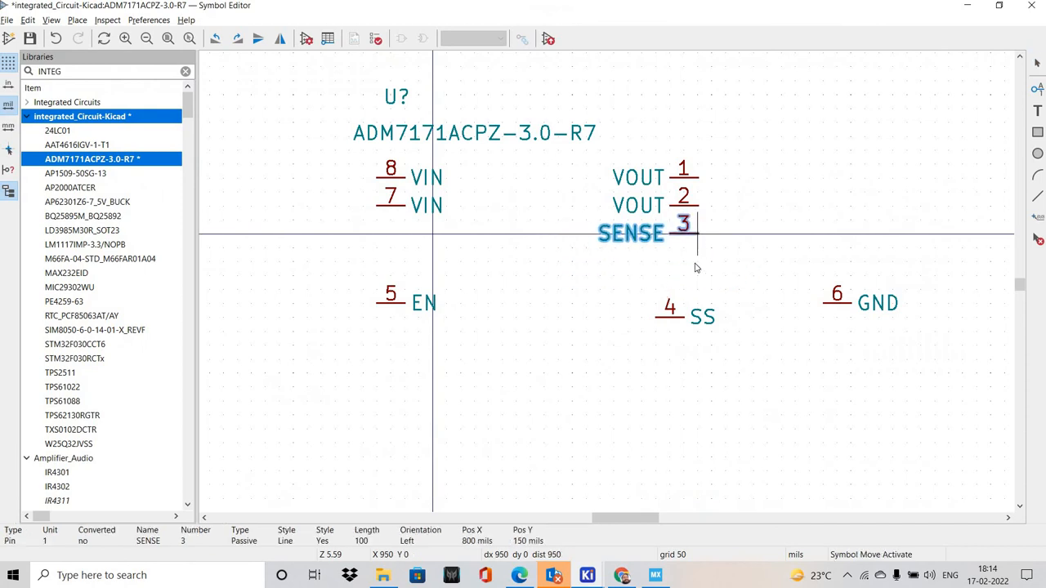
# Mirror SS pin 4 horizontally and align it under the SENSE pin on the right side, following the application circuit
pyautogui.hotkey('alt', 'Tab')
pyautogui.hotkey('alt', 'Tab')
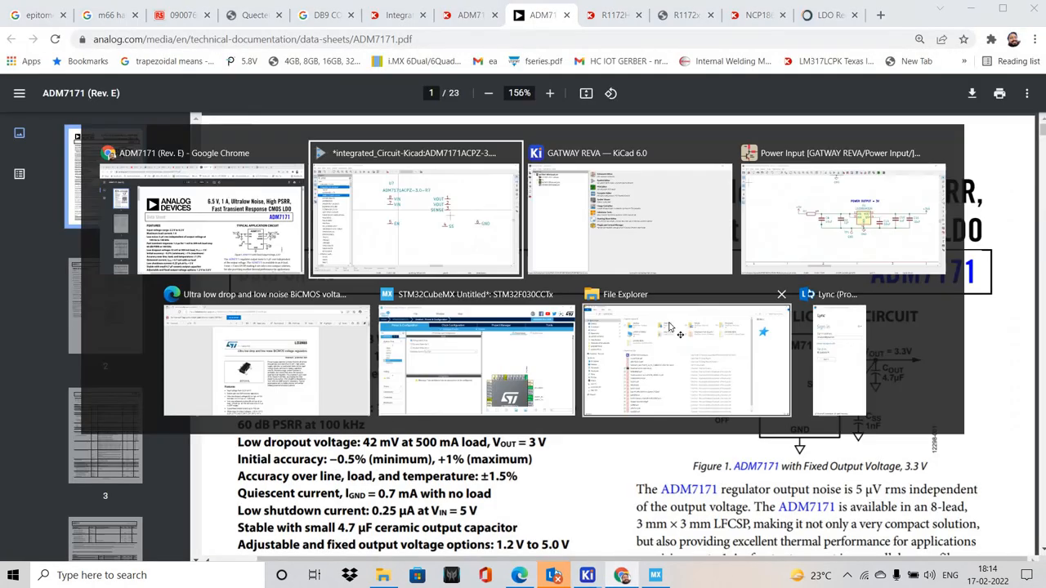
pyautogui.click(645, 315)
pyautogui.press('m')
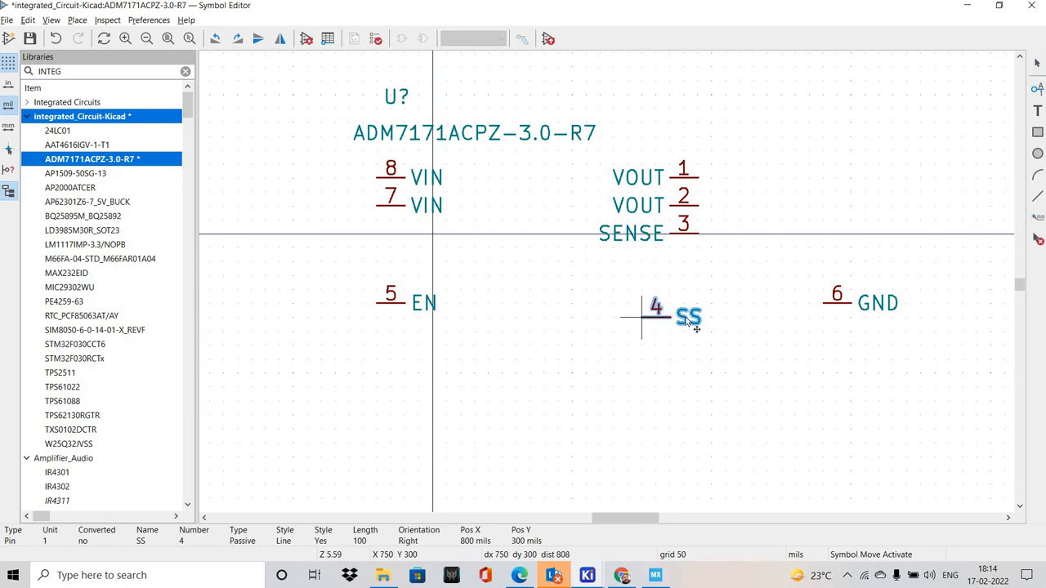
pyautogui.press('y')
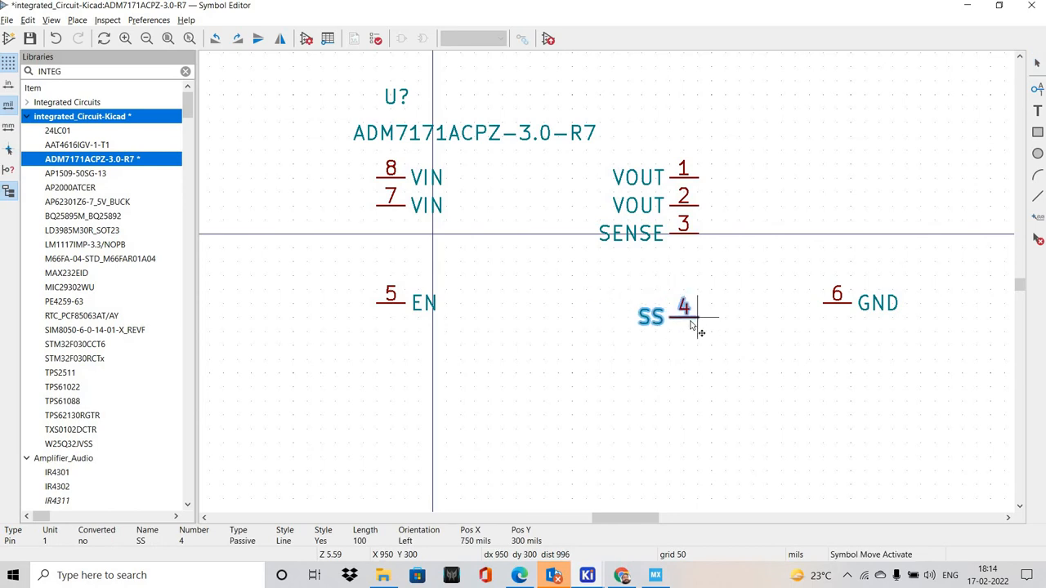
pyautogui.click(697, 317)
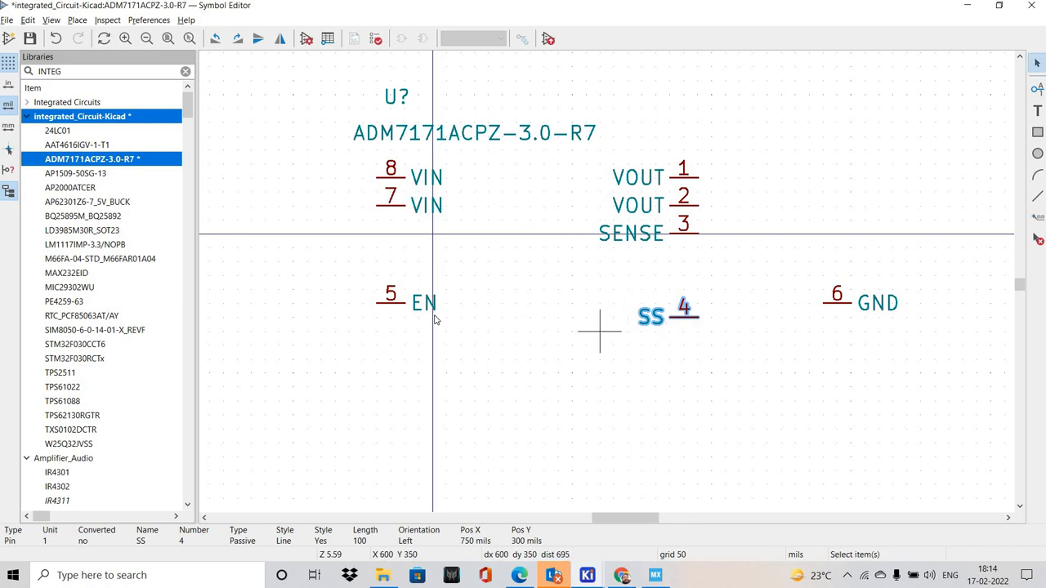
# Rotate GND pin 6 to vertical and place it at the symbol's bottom centre, between EN and SS
pyautogui.hotkey('alt', 'Tab')
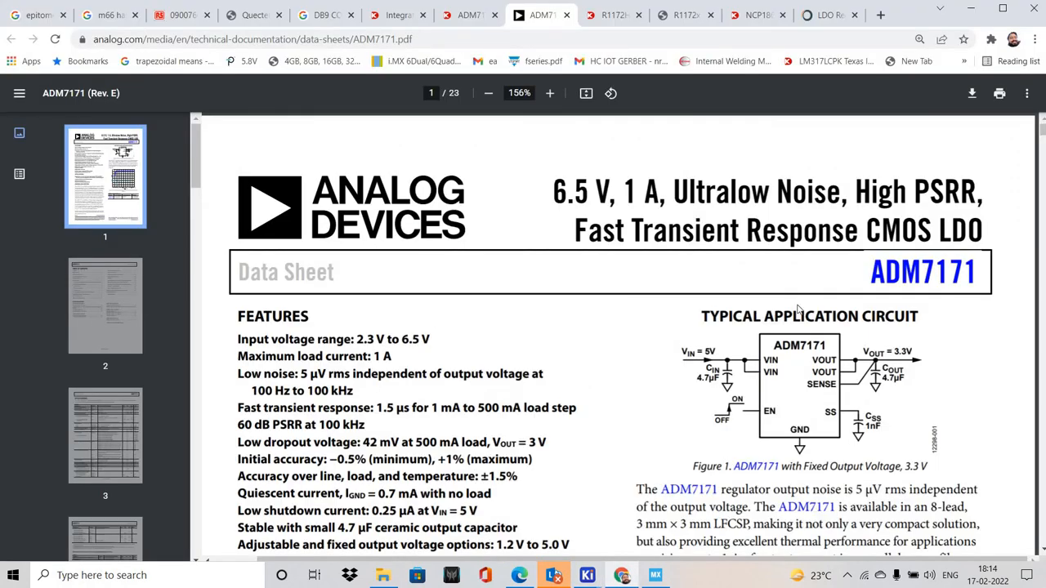
pyautogui.hotkey('alt', 'Tab')
pyautogui.click(784, 301)
pyautogui.press('m')
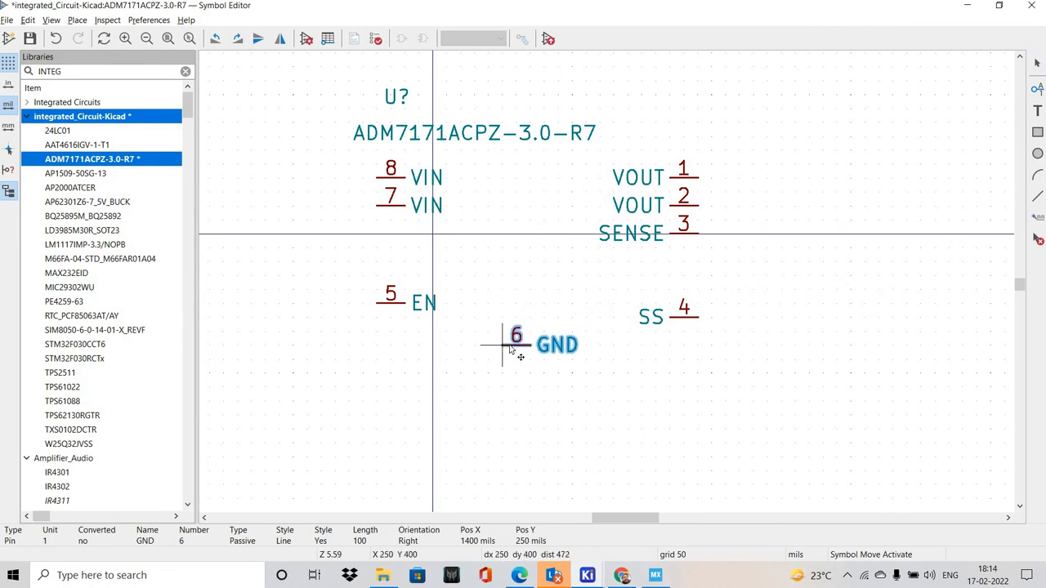
pyautogui.press('r')
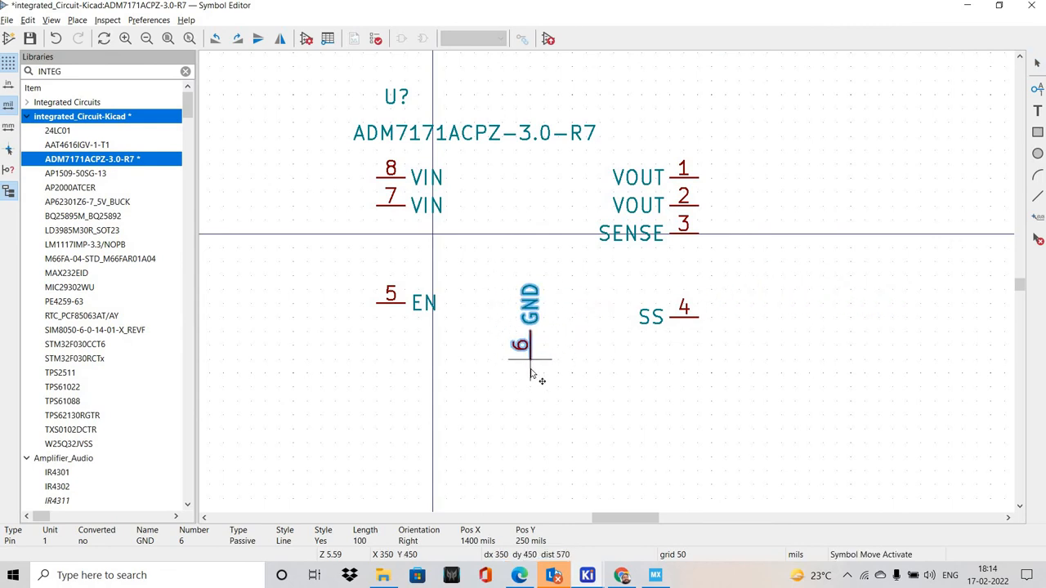
pyautogui.click(531, 373)
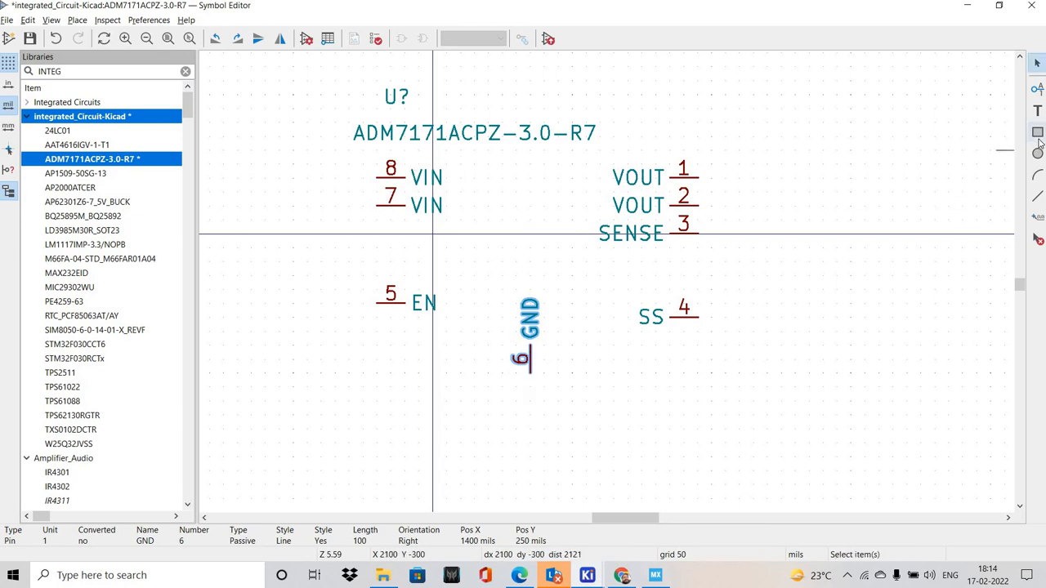
# Draw a 950 by 650 mil body rectangle meeting the side pins and move GND pin 6 up to its bottom edge
pyautogui.click(1037, 133)
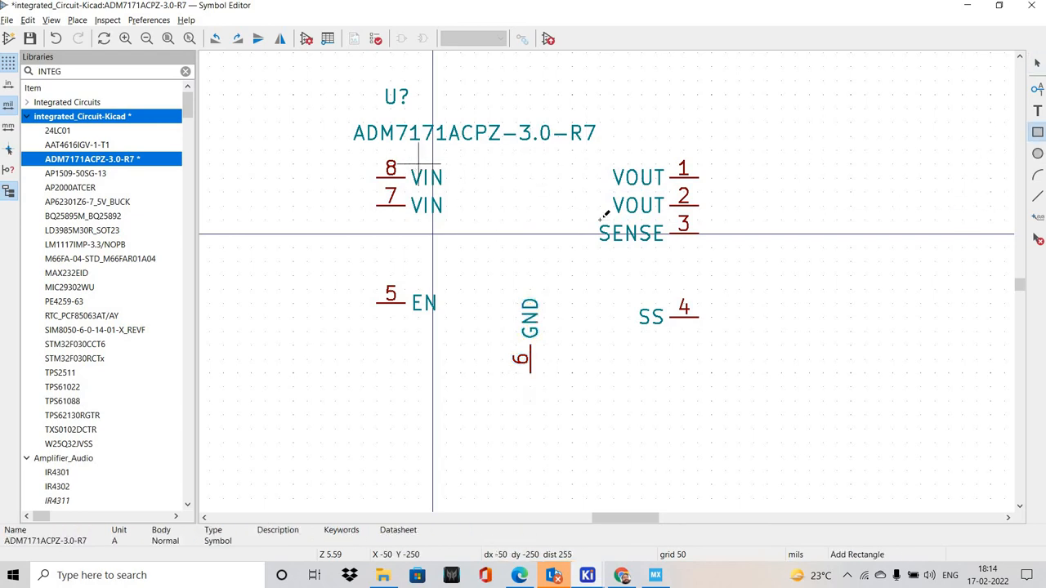
pyautogui.click(418, 150)
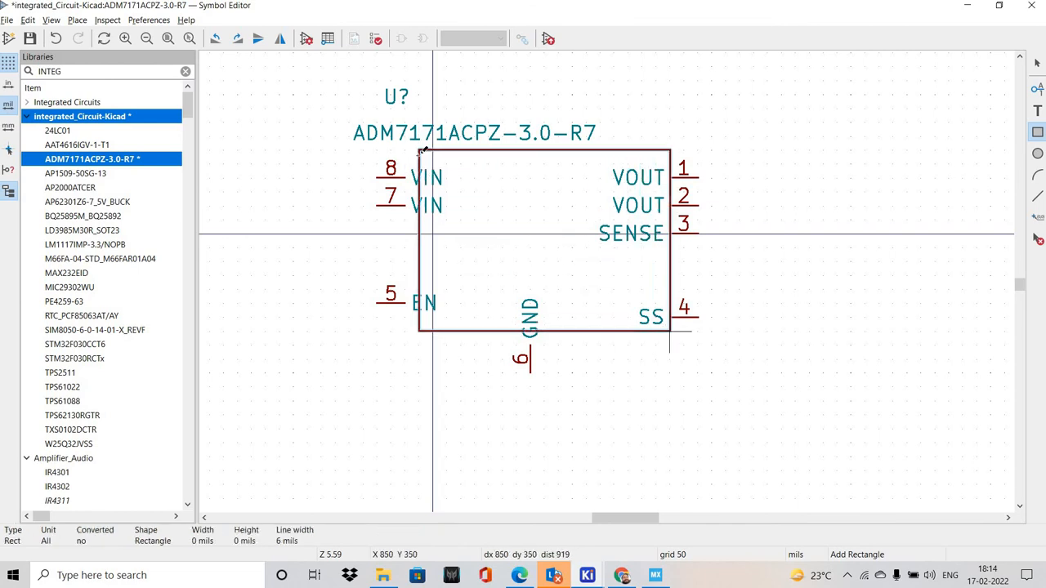
pyautogui.press('Escape')
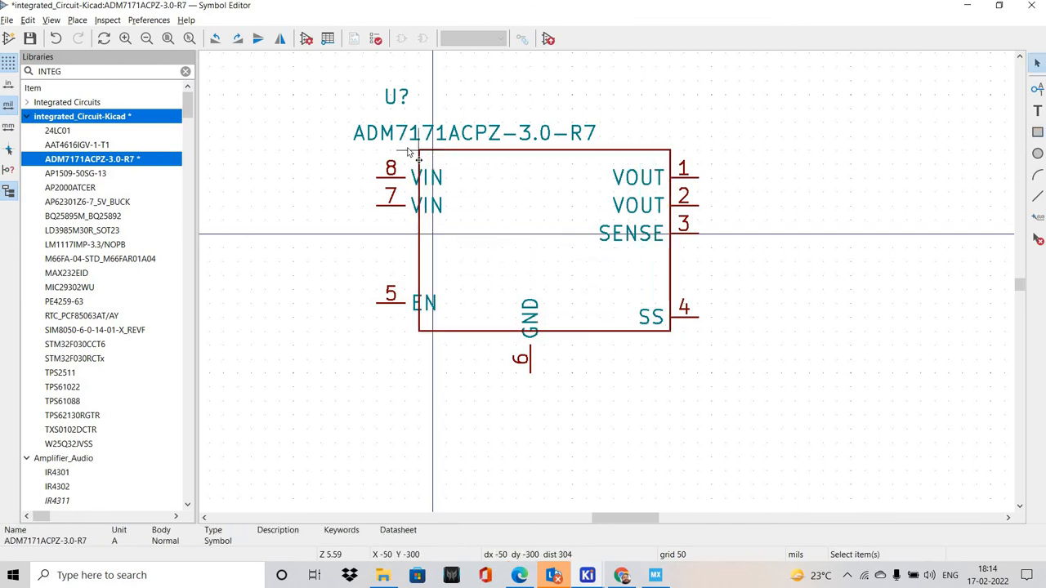
pyautogui.moveTo(418, 150); pyautogui.dragTo(408, 148)
pyautogui.click(528, 199)
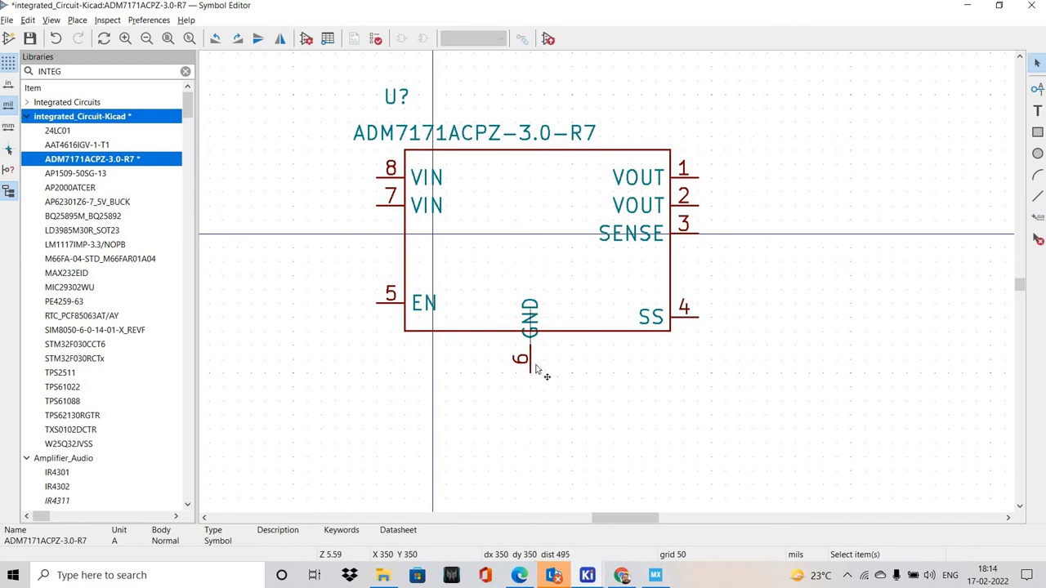
pyautogui.moveTo(536, 369); pyautogui.dragTo(535, 356)
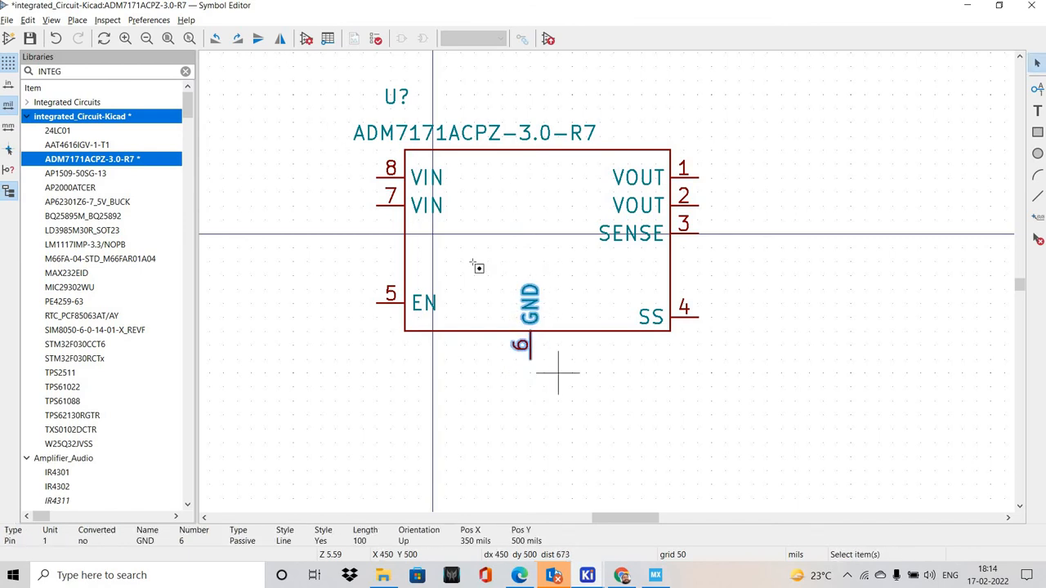
pyautogui.click(558, 372)
# Move the whole symbol so GND pin 6 lies on the vertical origin axis, and place the reference and value texts just above the body
pyautogui.moveTo(280, 63); pyautogui.dragTo(753, 401)
pyautogui.moveTo(516, 234); pyautogui.dragTo(418, 235)
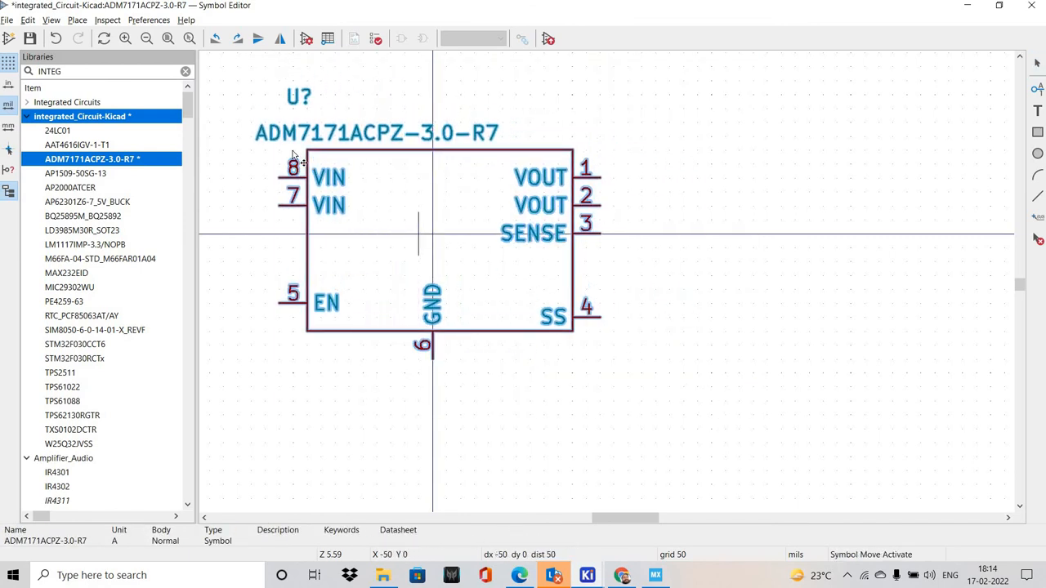
pyautogui.moveTo(278, 135); pyautogui.dragTo(328, 111)
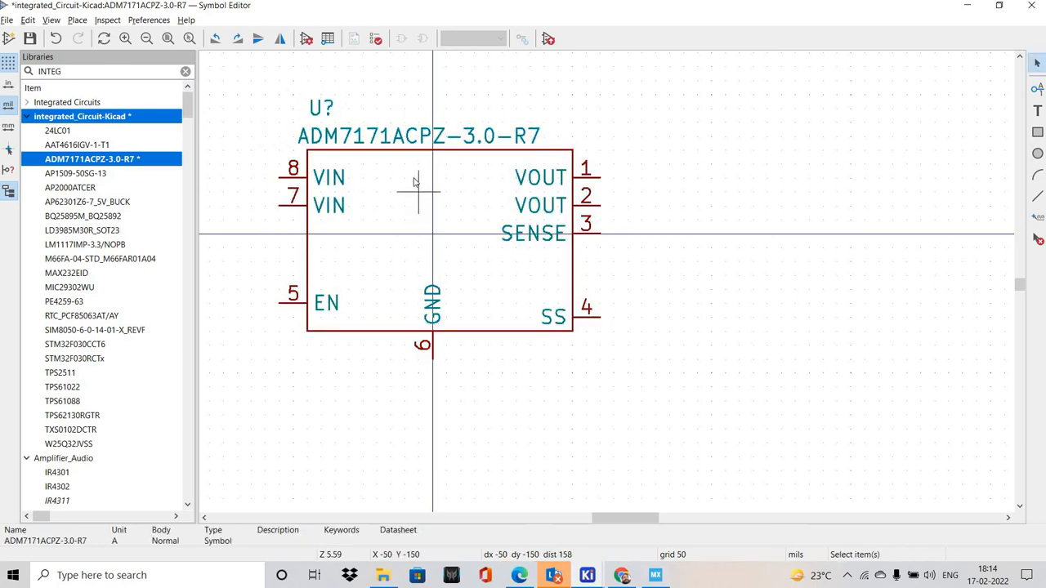
# Fill the body rectangle with the body background color, keeping the 6 mil line width
pyautogui.doubleClick(414, 181)
pyautogui.press('Escape')
pyautogui.doubleClick(478, 206)
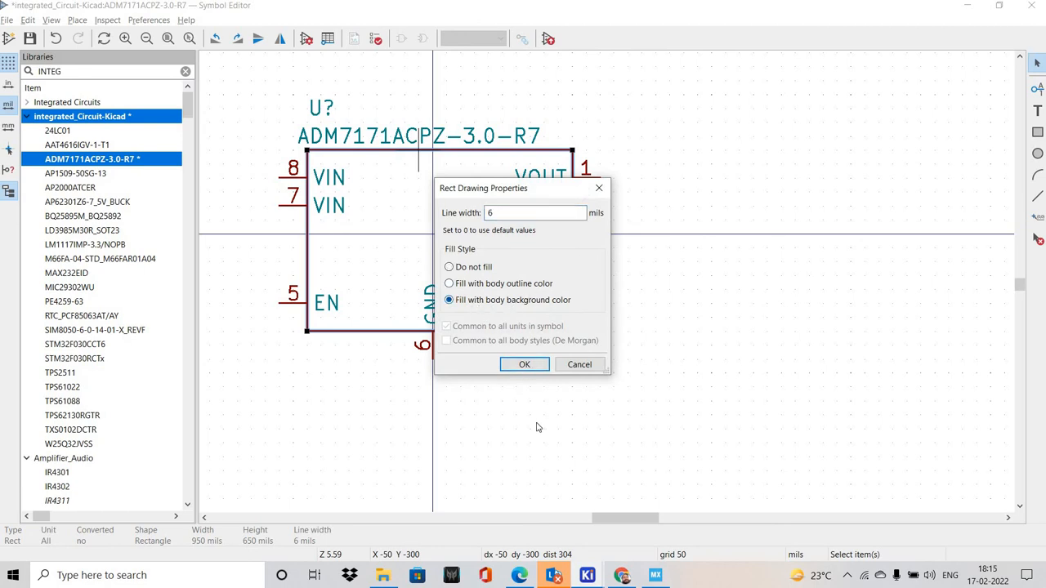
pyautogui.click(523, 364)
pyautogui.click(466, 397)
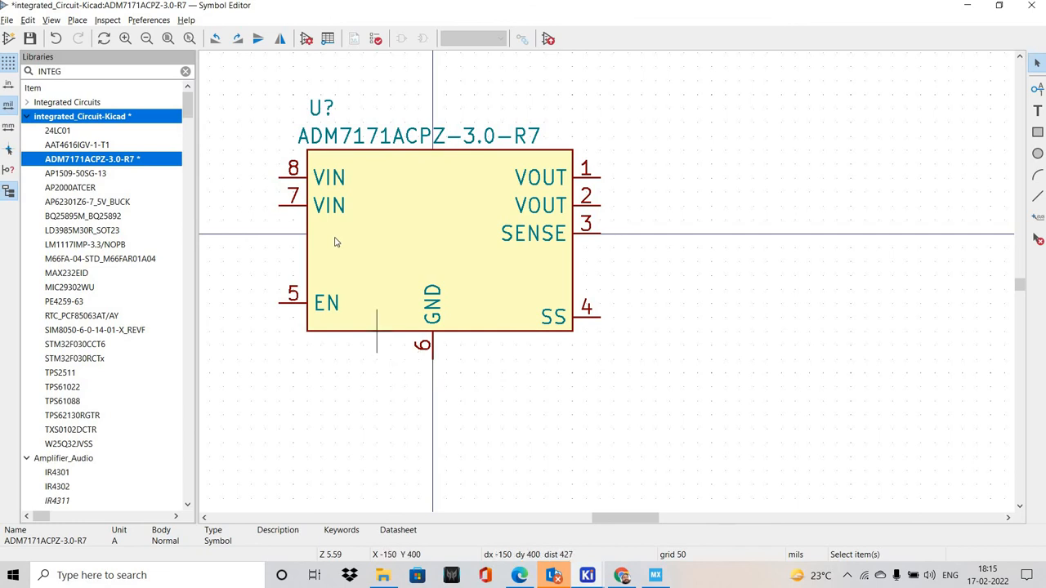
# Compare the symbol's pin arrangement with the typical application circuit on page 1 of the ADM7171 datasheet
pyautogui.hotkey('alt', 'Tab')
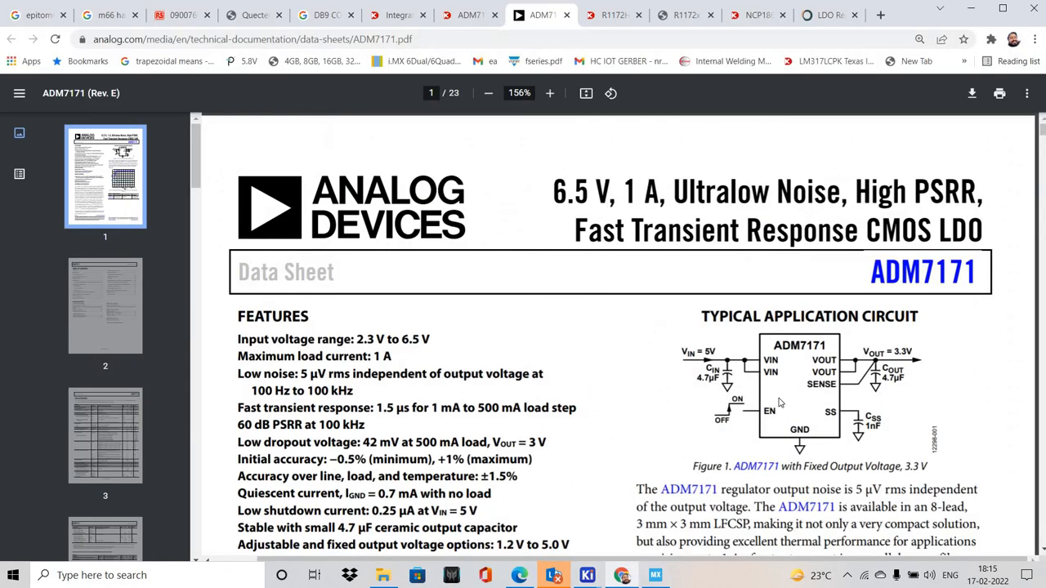
pyautogui.hotkey('alt', 'Tab')
pyautogui.hotkey('alt', 'Tab')
pyautogui.hotkey('alt', 'Tab')
pyautogui.hotkey('alt', 'Tab')
pyautogui.hotkey('alt', 'Tab')
pyautogui.hotkey('alt', 'Tab')
# Check the symbol's pin names and numbers against the Pin Configuration figure on page 6 of the ADM7171 datasheet
pyautogui.scroll(-3, 585, 350)
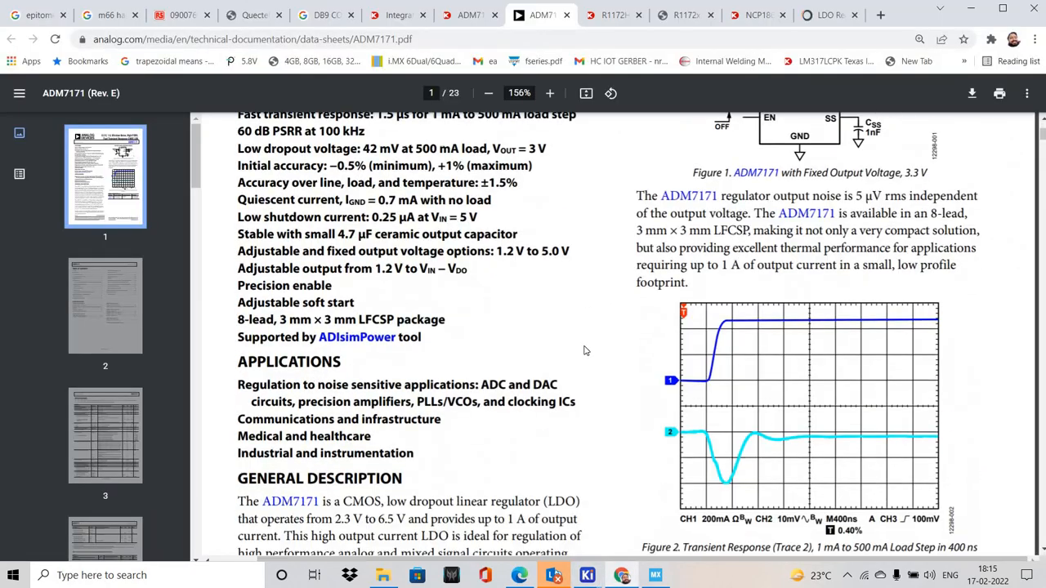
pyautogui.scroll(-20, 584, 349)
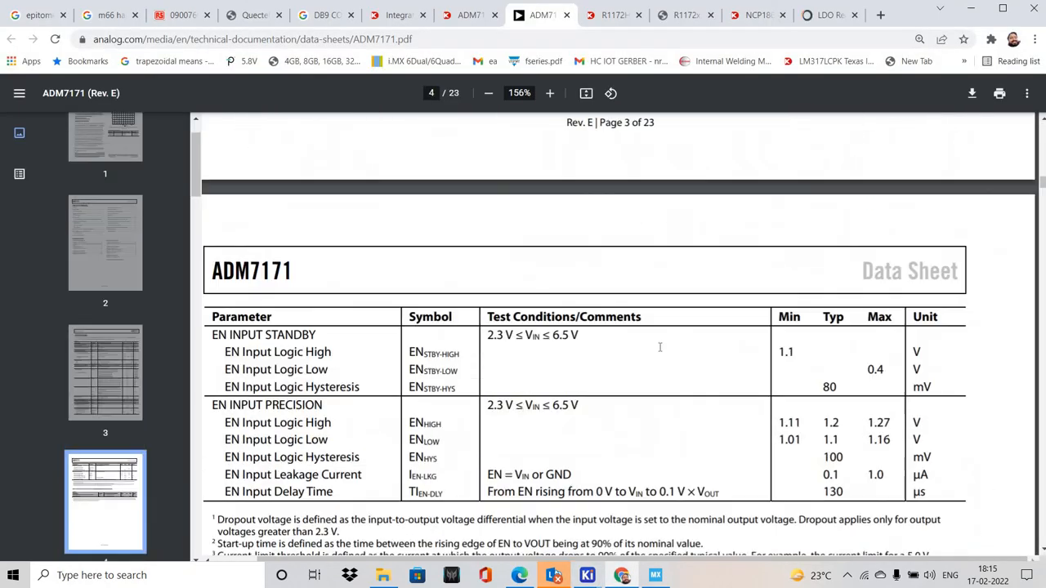
pyautogui.scroll(-15, 659, 347)
pyautogui.keyDown('ctrl'); pyautogui.scroll(-4, 620, 269); pyautogui.keyUp('ctrl')
pyautogui.scroll(-5, 605, 236)
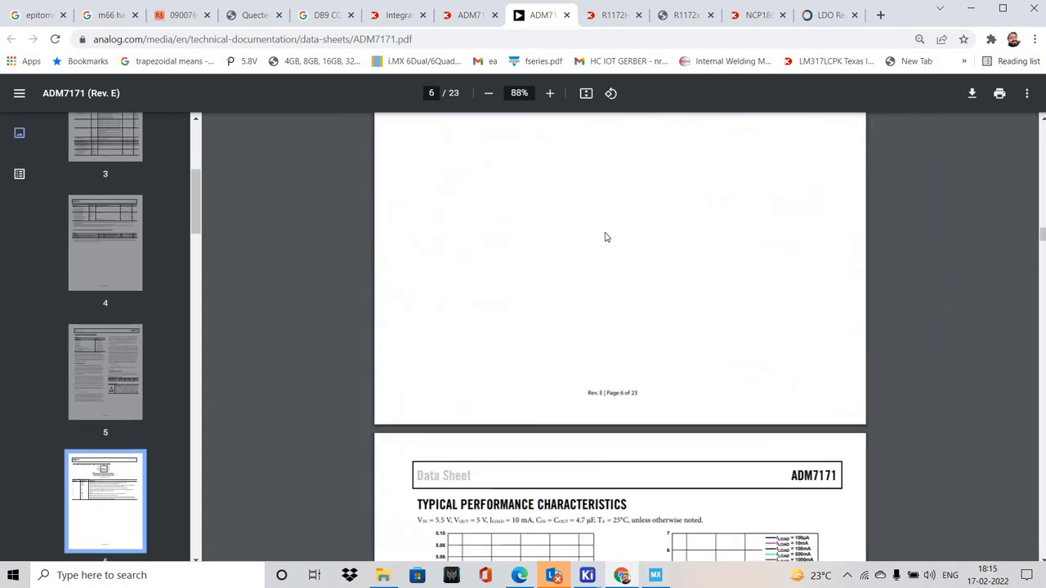
pyautogui.scroll(4, 605, 237)
pyautogui.keyDown('ctrl'); pyautogui.scroll(5, 572, 245); pyautogui.keyUp('ctrl')
pyautogui.hotkey('alt', 'Tab')
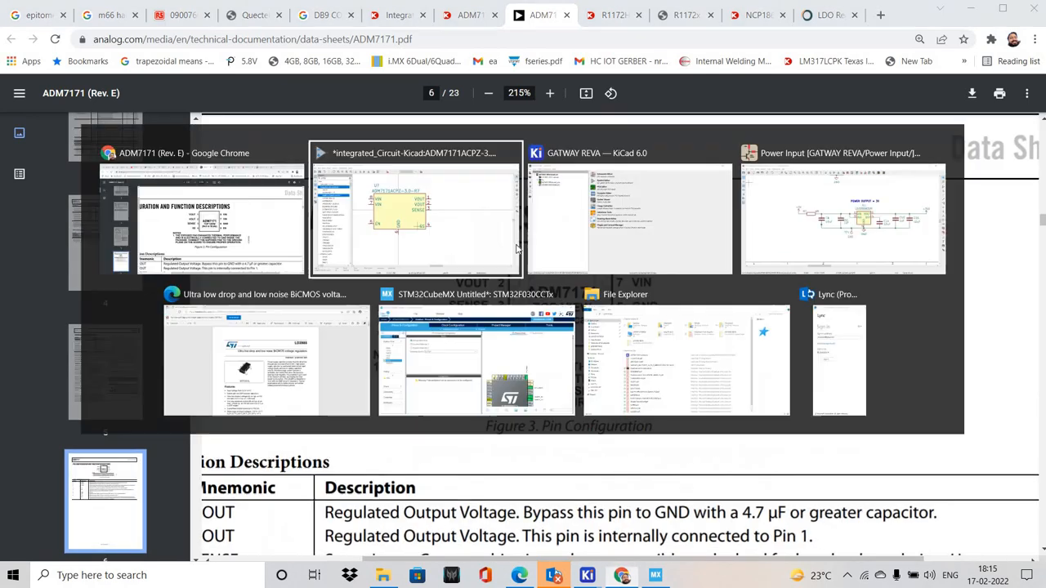
pyautogui.hotkey('alt', 'Tab')
pyautogui.hotkey('alt', 'Tab')
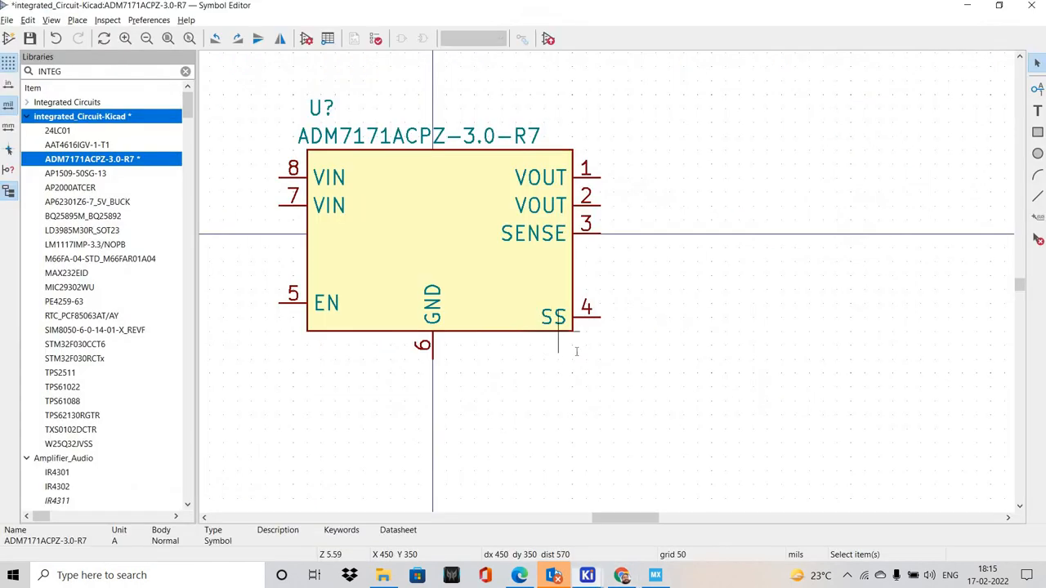
pyautogui.hotkey('alt', 'Tab')
pyautogui.hotkey('alt', 'Tab')
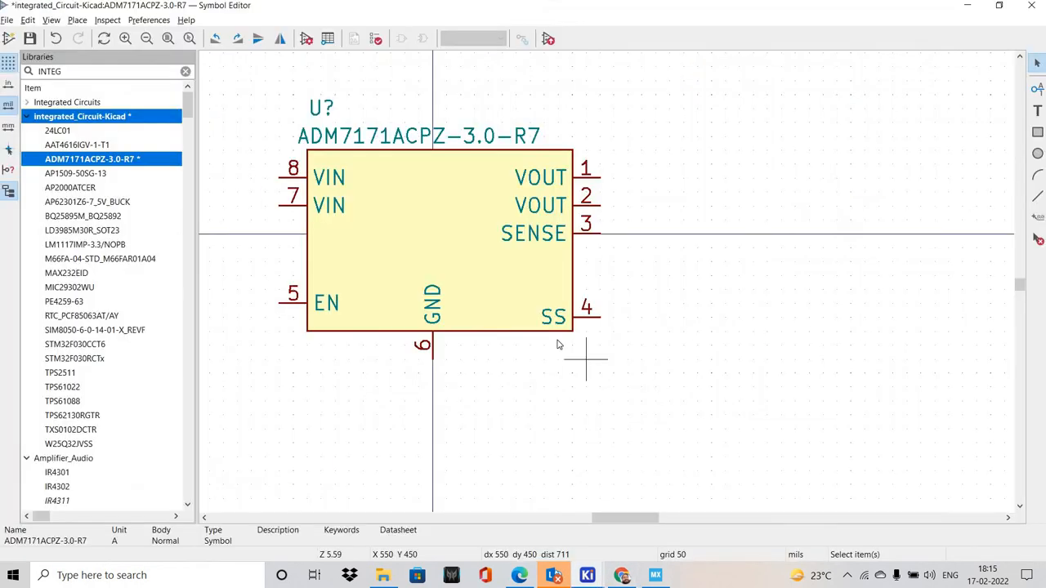
pyautogui.hotkey('alt', 'Tab')
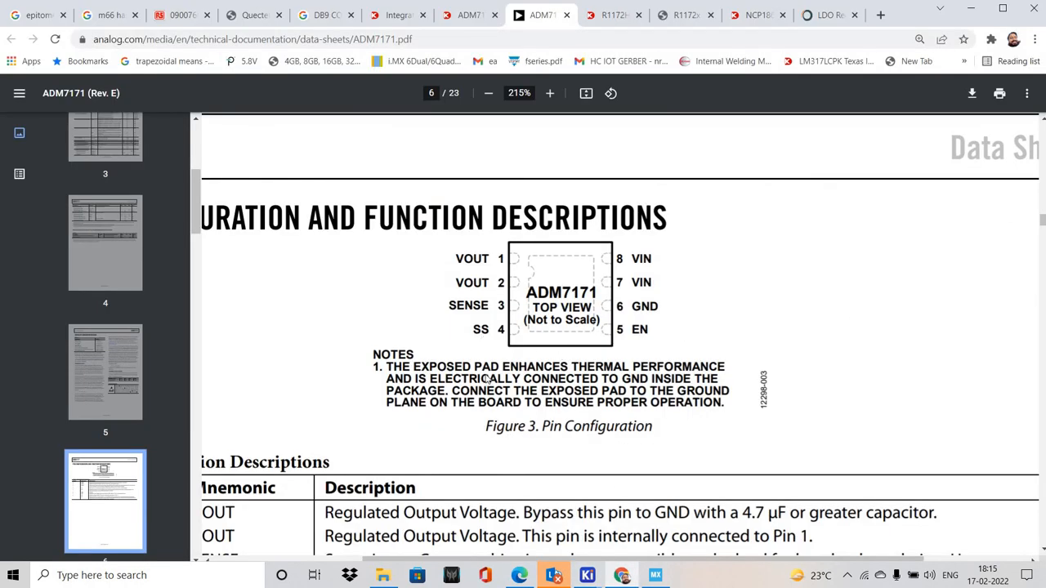
pyautogui.hotkey('alt', 'Tab')
pyautogui.hotkey('alt', 'Tab')
pyautogui.hotkey('alt', 'Tab')
# Save the symbol and set the Datasheet field in its properties to the web address of the ADM7171.pdf datasheet
pyautogui.click(7, 20)
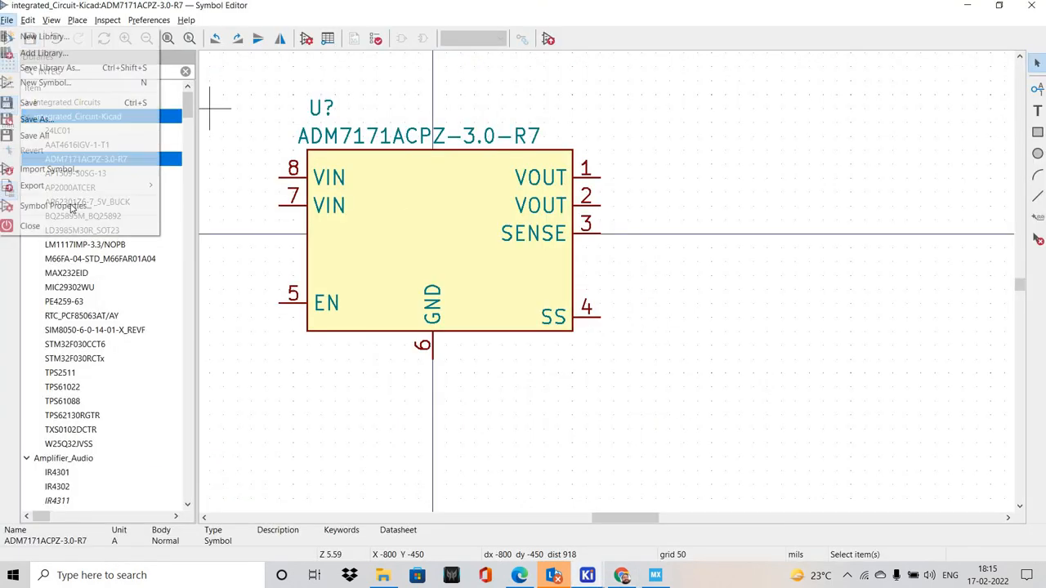
pyautogui.click(49, 205)
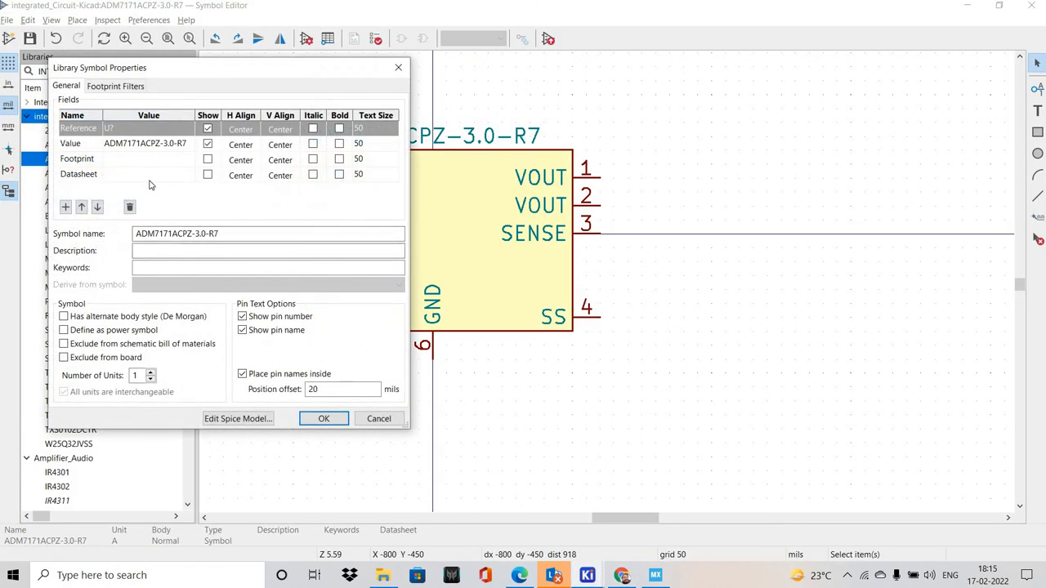
pyautogui.hotkey('alt', 'Tab')
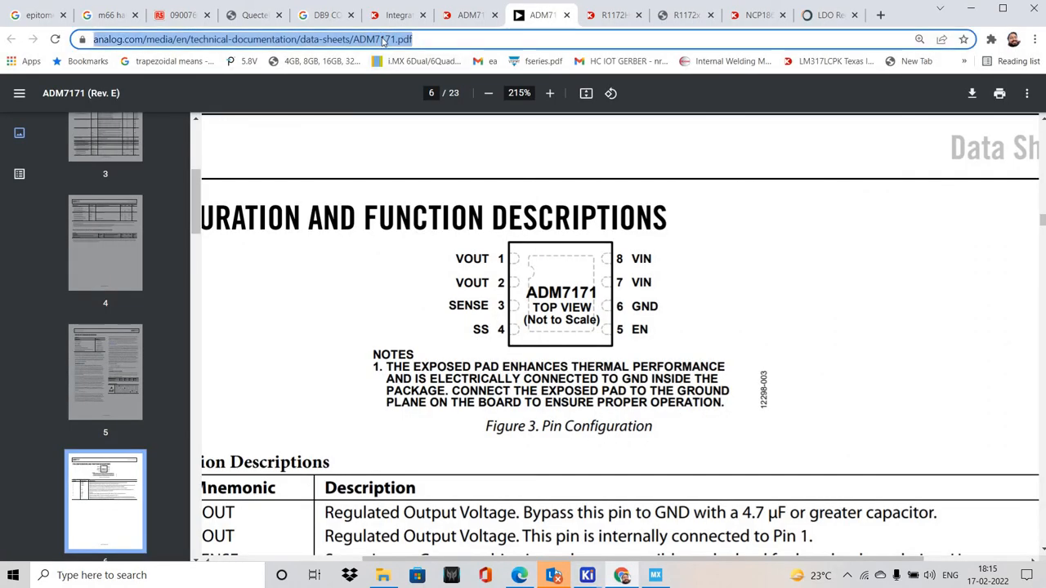
pyautogui.hotkey('alt', 'Tab')
pyautogui.click(168, 170)
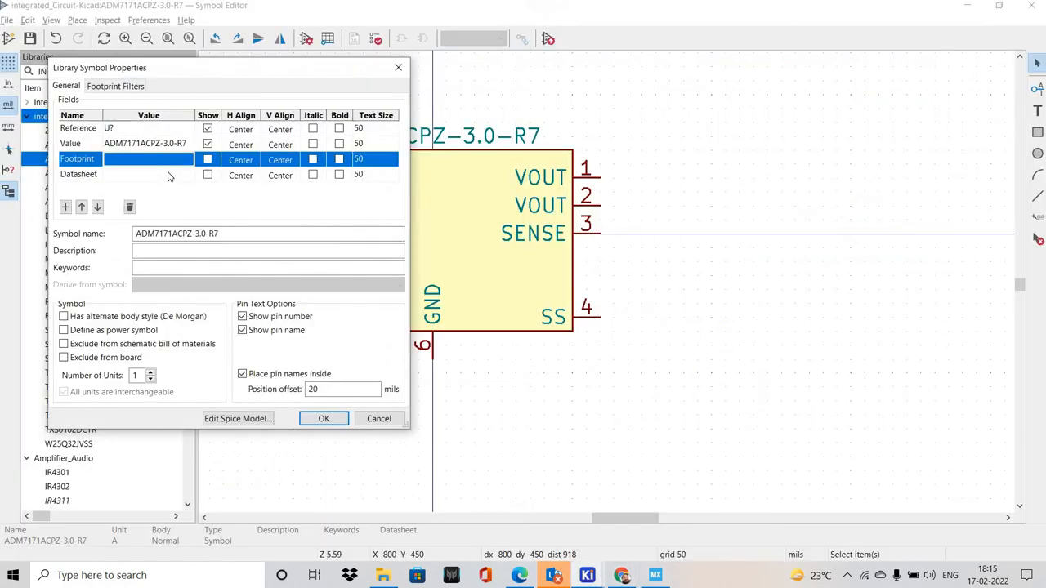
pyautogui.click(172, 177)
pyautogui.write('https://www.analog.com/media/en/technical-documentation/data-sheets/ADM7171.pdf')
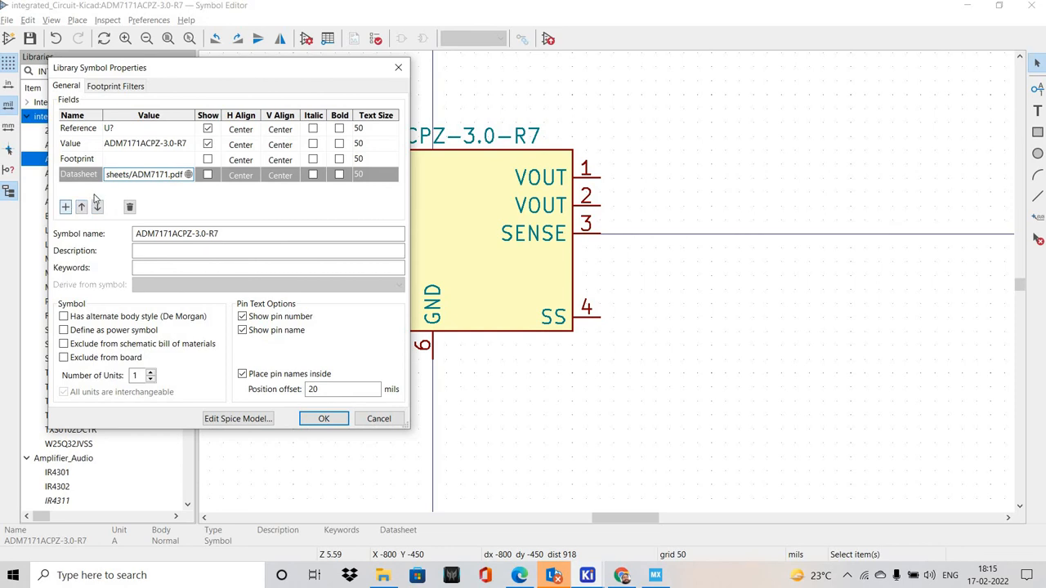
# Add four custom fields to the symbol properties: MFG NAME, MFG PN, SUPPLIER and SUPPLIER PN
pyautogui.click(66, 206)
pyautogui.press('capslock')
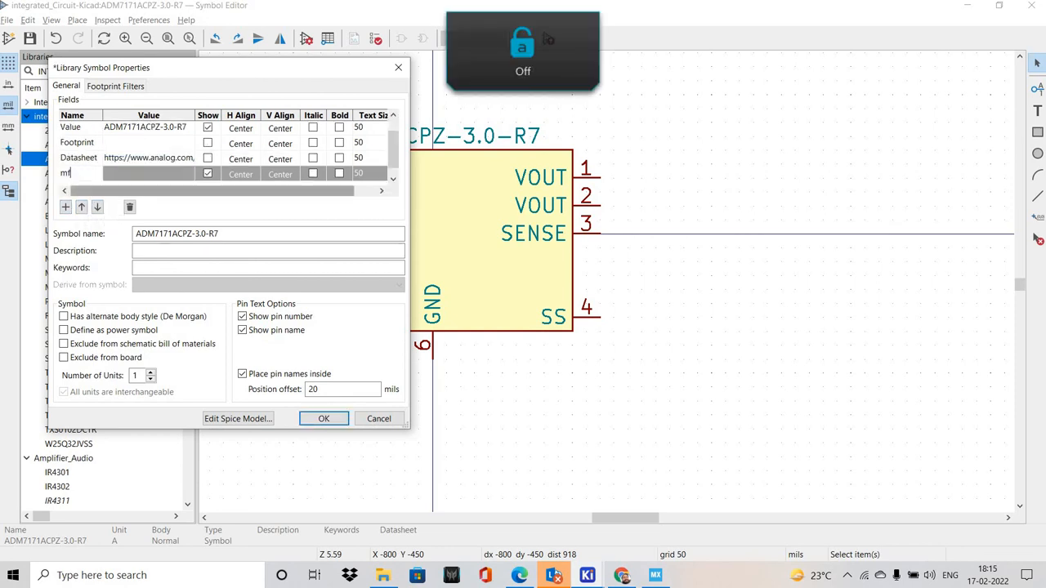
pyautogui.write('MFG NAME')
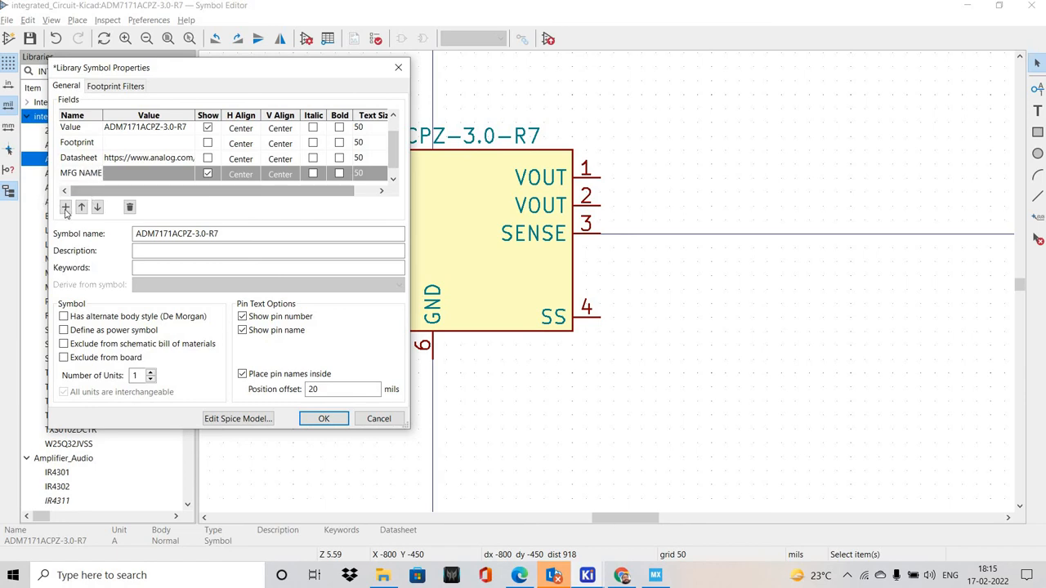
pyautogui.click(65, 207)
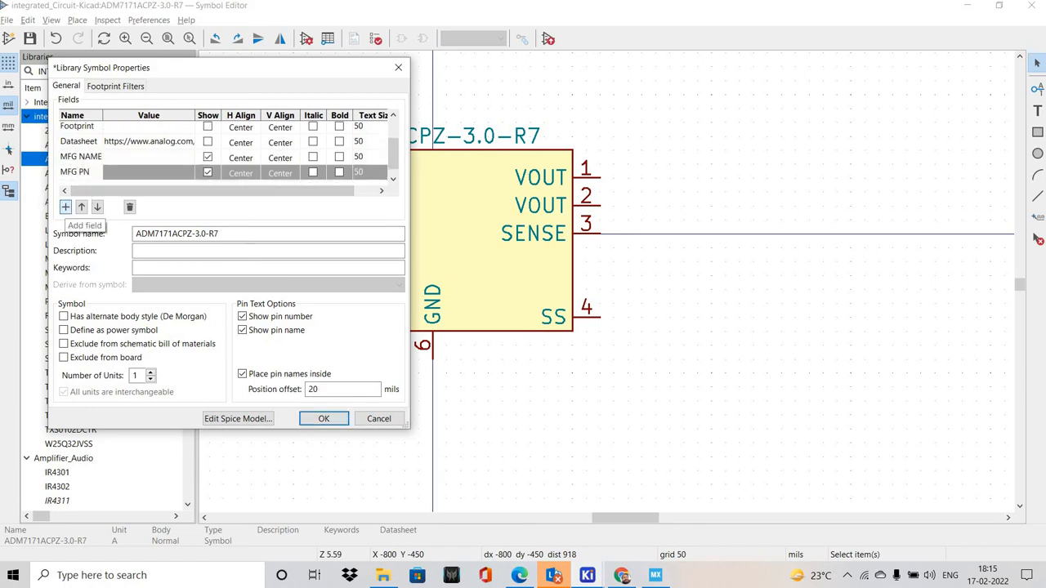
pyautogui.click(66, 207)
pyautogui.write('SUPPLIER')
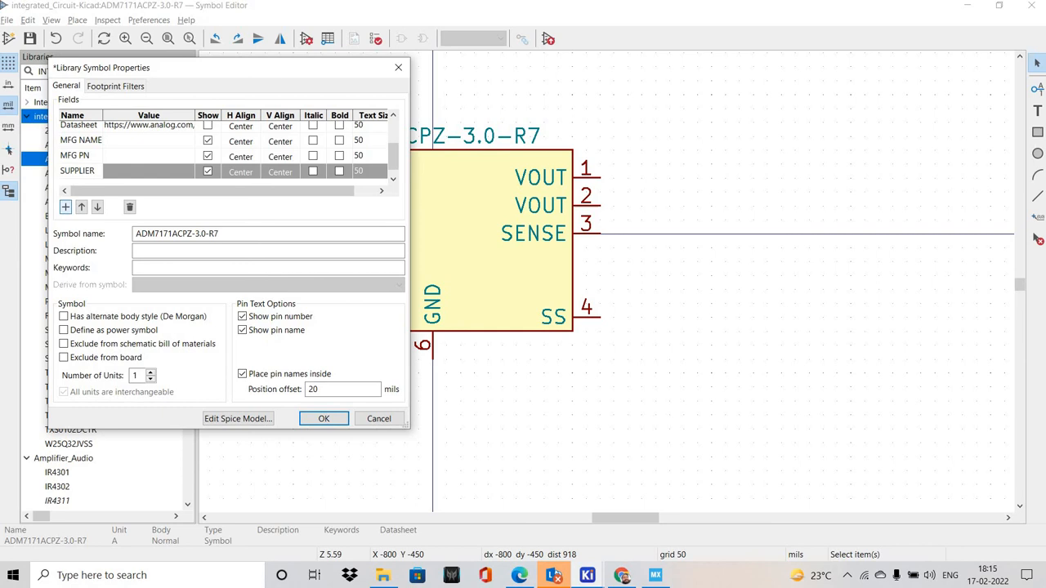
pyautogui.click(66, 206)
pyautogui.write('S')
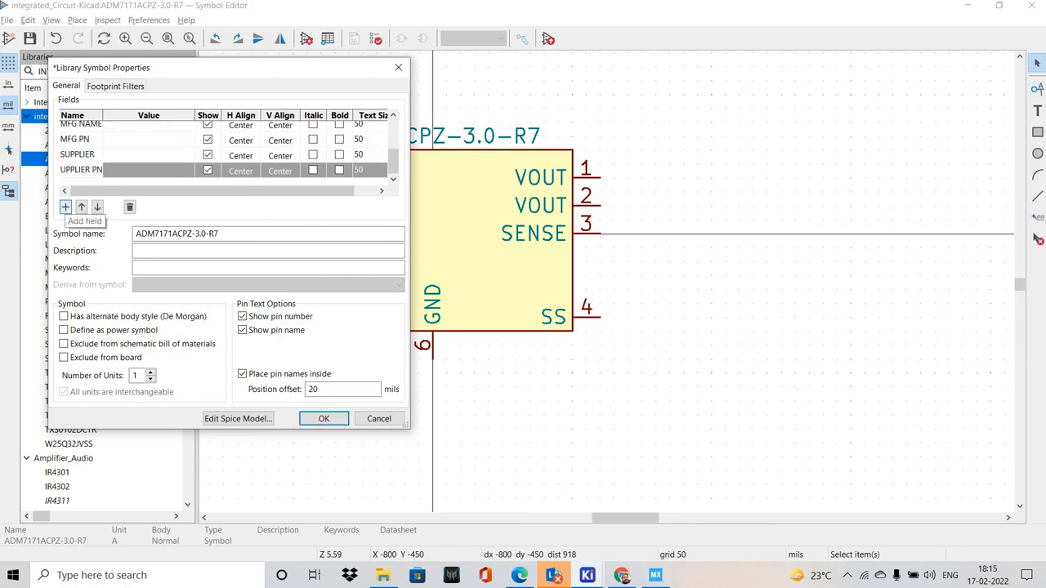
# Copy the manufacturer product number ADM7171ACPZ-3.0-R7 from the Digi-Key product page into the MFG PN field
pyautogui.hotkey('alt', 'Tab')
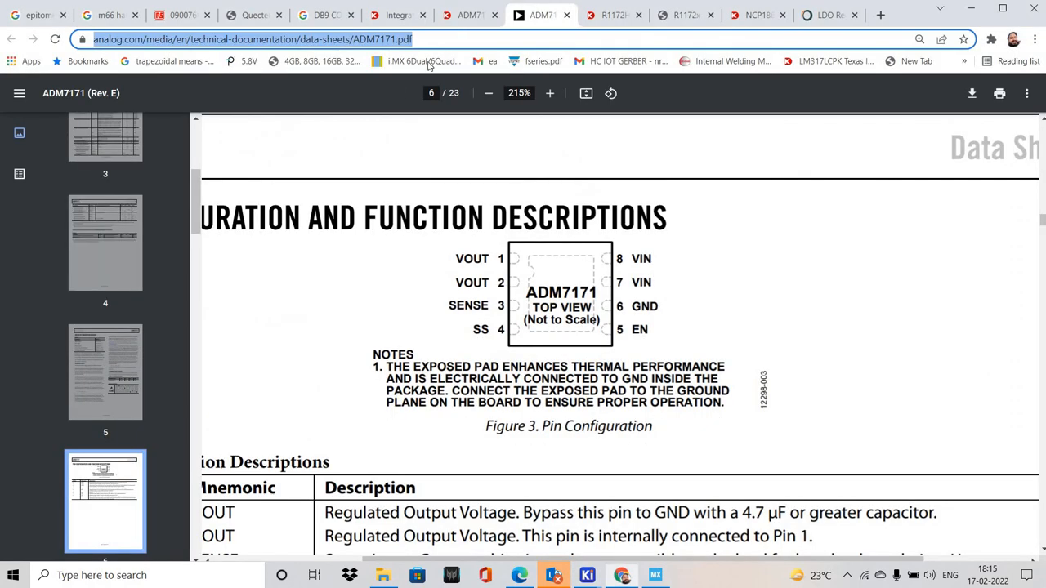
pyautogui.hotkey('ctrl', 'shift', 'Tab')
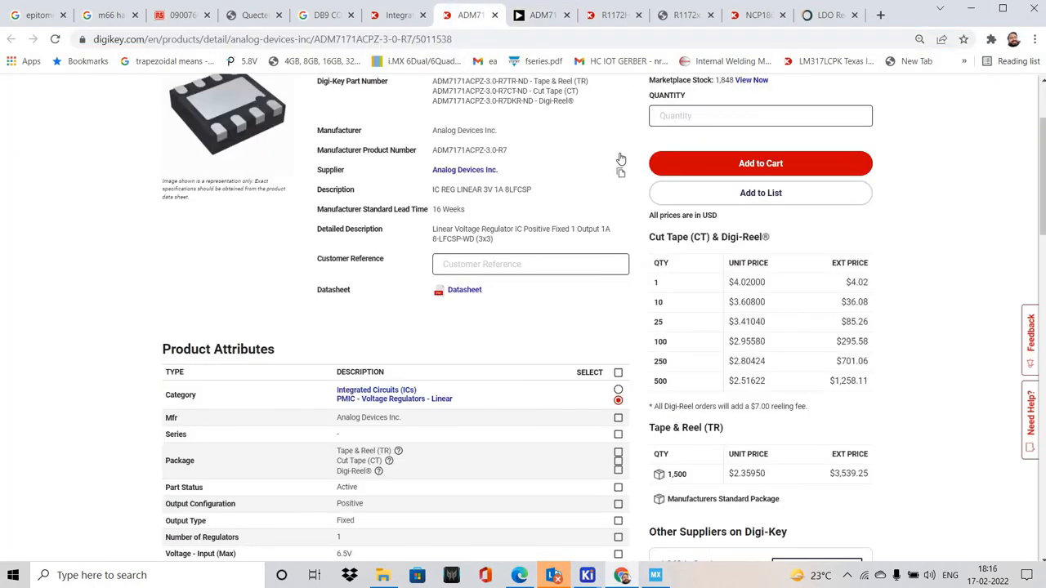
pyautogui.click(621, 153)
pyautogui.hotkey('alt', 'Tab')
pyautogui.doubleClick(187, 138)
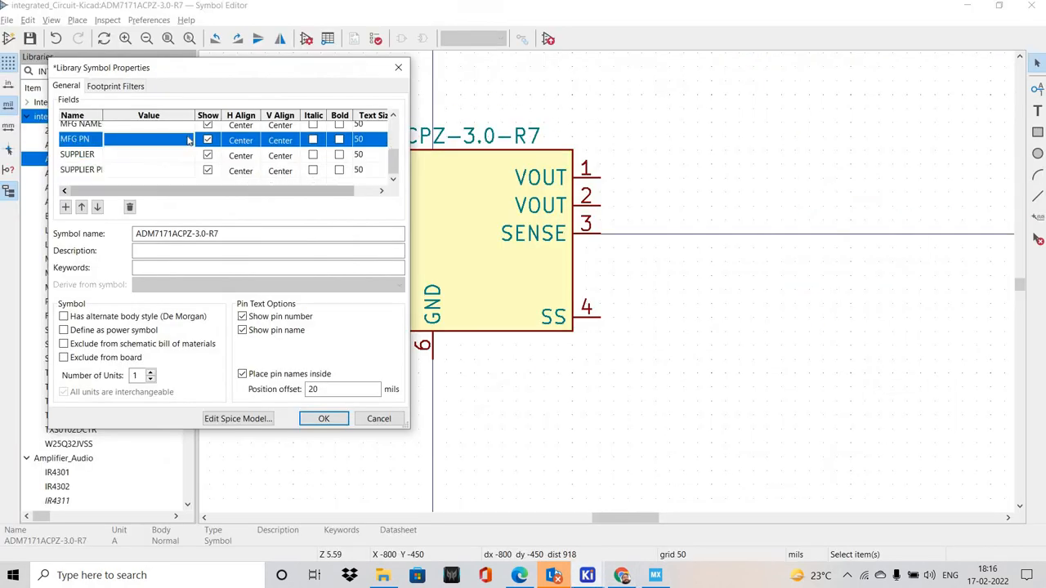
pyautogui.hotkey('ctrl', 'v')
# Copy the manufacturer Analog Devices Inc. from the Digi-Key product page into the MFG NAME field
pyautogui.hotkey('alt', 'Tab')
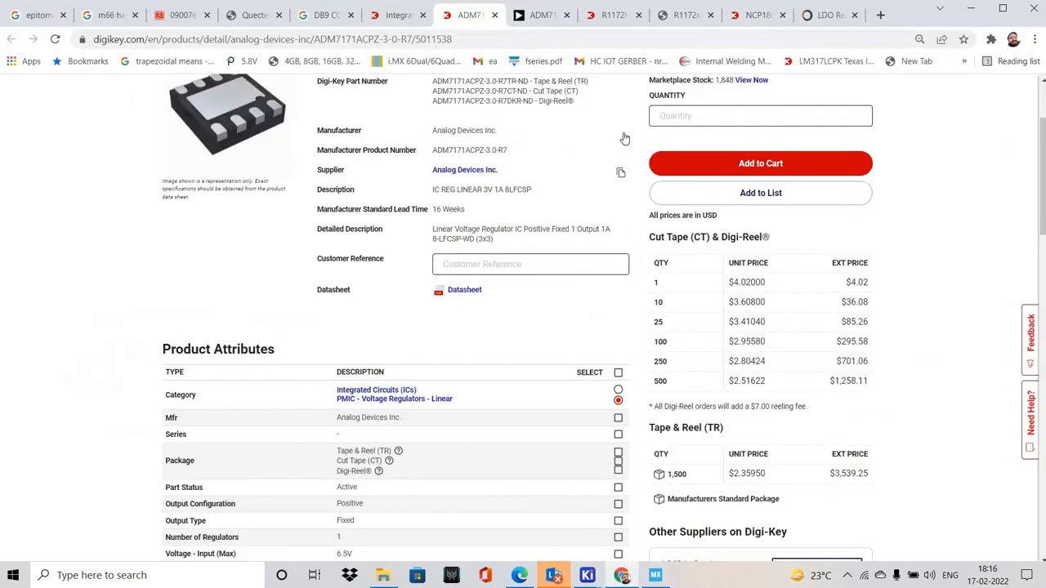
pyautogui.hotkey('alt', 'Tab')
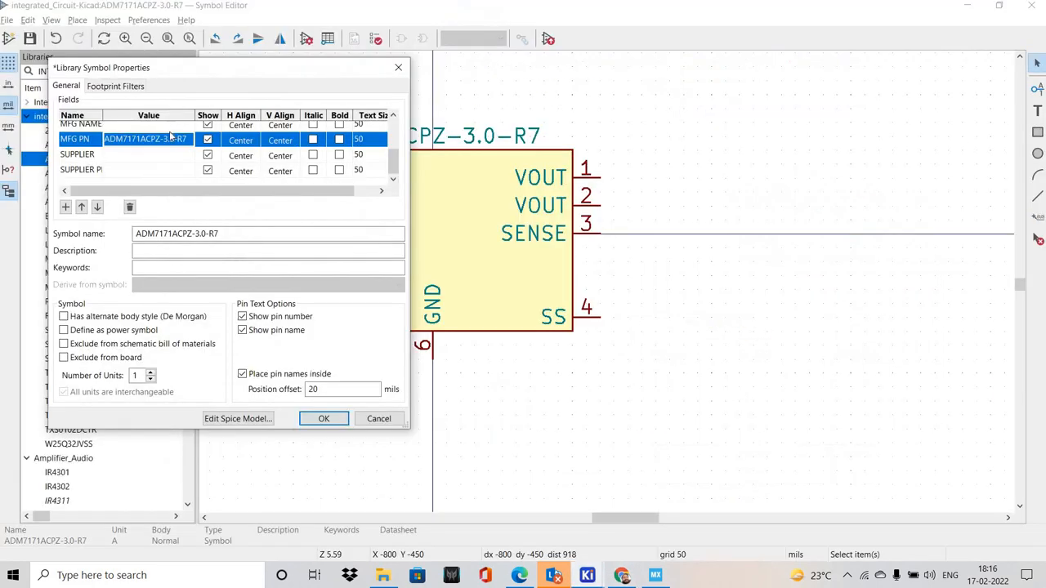
pyautogui.doubleClick(173, 128)
pyautogui.hotkey('ctrl', 'v')
# Copy the name Digi-Key from the product page into the SUPPLIER field
pyautogui.hotkey('alt', 'Tab')
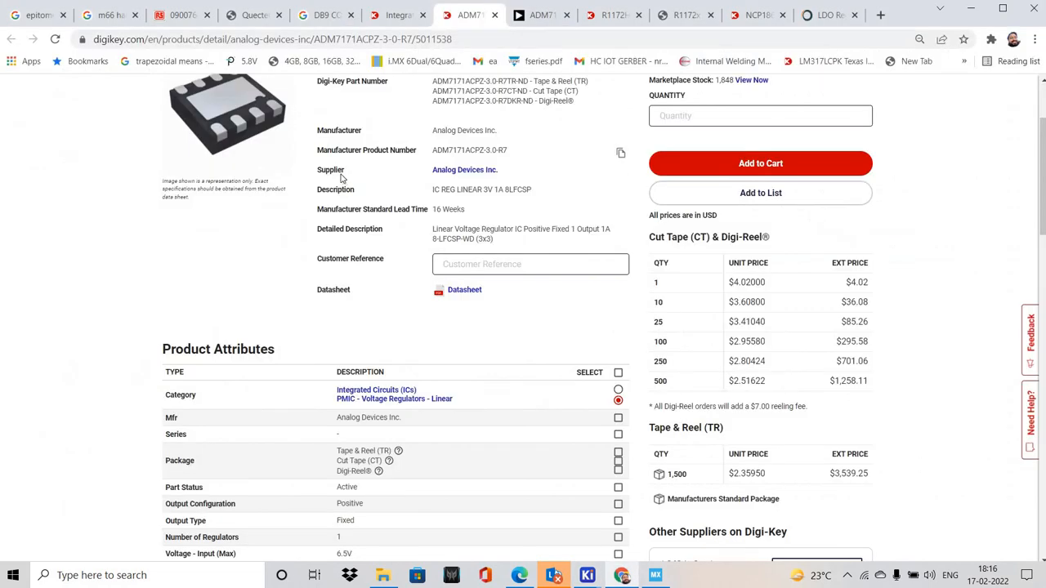
pyautogui.scroll(1, 345, 160)
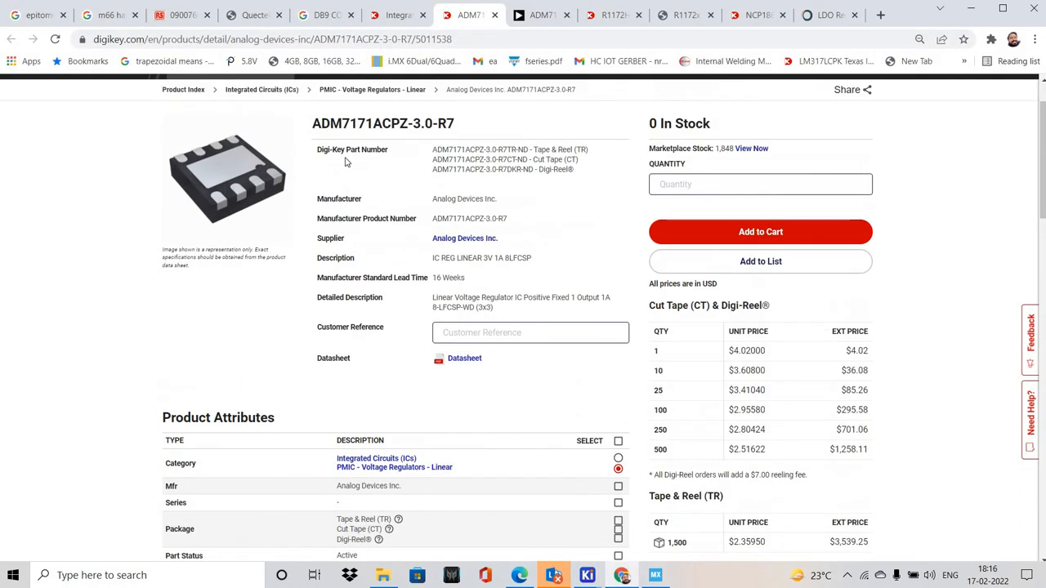
pyautogui.moveTo(317, 150); pyautogui.dragTo(343, 164)
pyautogui.hotkey('alt', 'Tab')
pyautogui.doubleClick(175, 159)
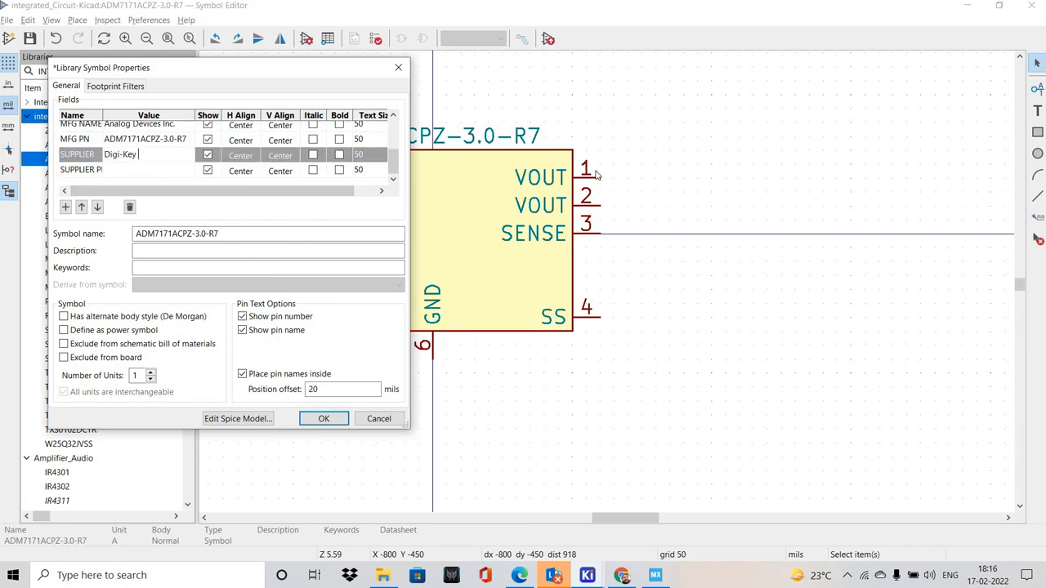
# Copy the Digi-Key cut tape part number ADM7171ACPZ-3.0-R7CT-ND from the product page into the SUPPLIER PN field
pyautogui.hotkey('alt', 'Tab')
# Set the symbol description to IC REG LINEAR 3V 1A 8LFCSP from the product page and the keywords to ADM7171ACPZ-3.0-R7
pyautogui.hotkey('alt', 'Tab')
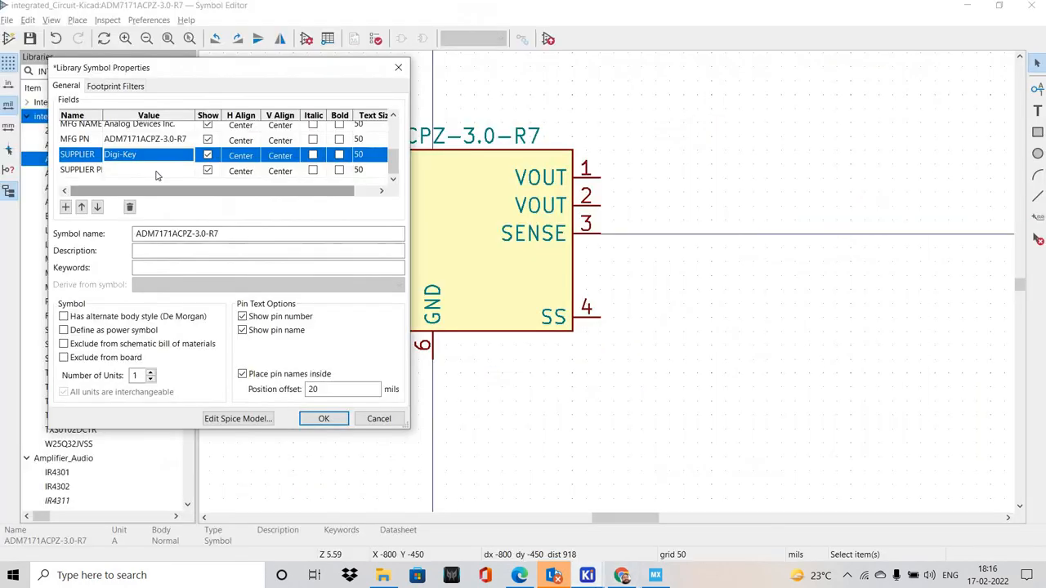
pyautogui.doubleClick(165, 172)
pyautogui.hotkey('ctrl', 'v')
pyautogui.hotkey('alt', 'Tab')
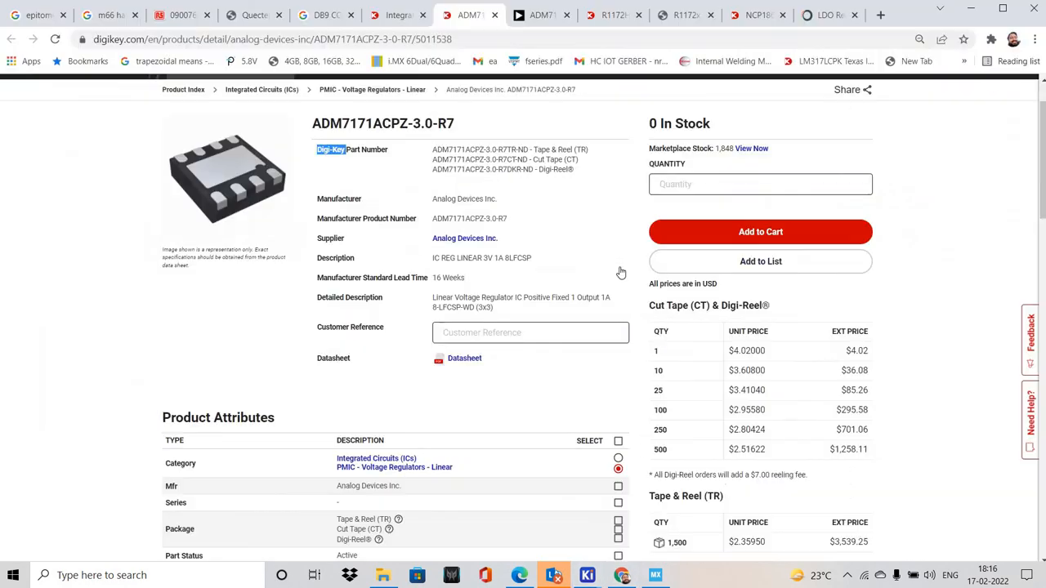
pyautogui.hotkey('alt', 'Tab')
pyautogui.click(211, 252)
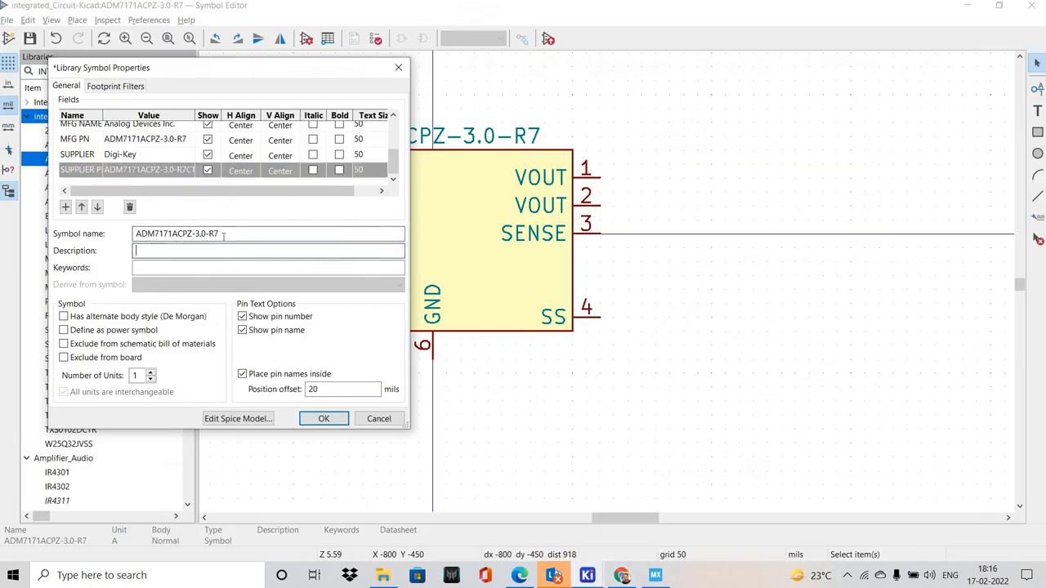
pyautogui.hotkey('ctrl', 'v')
pyautogui.moveTo(221, 233); pyautogui.dragTo(74, 231)
pyautogui.hotkey('ctrl', 'c')
pyautogui.click(196, 269)
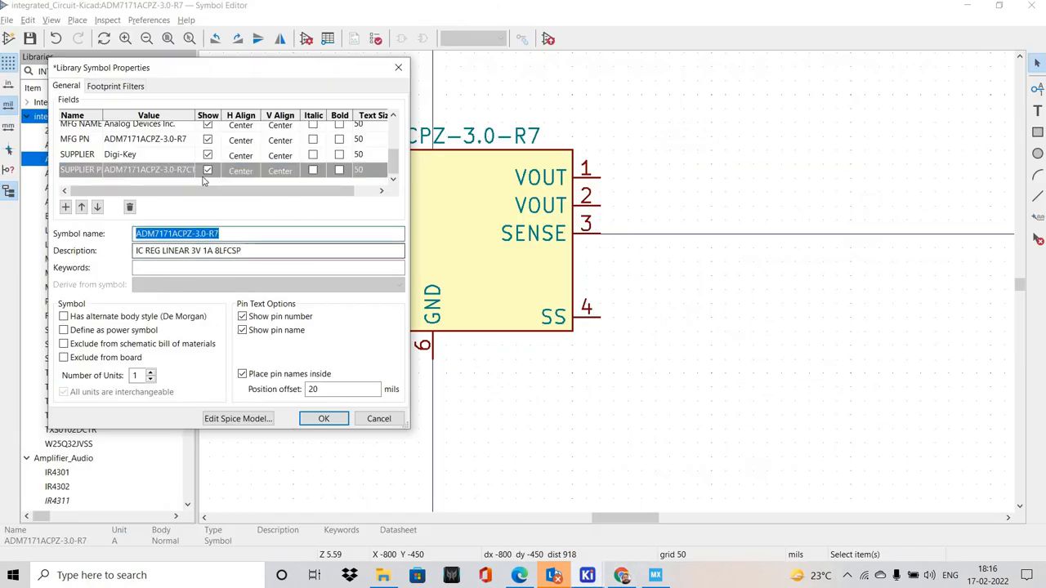
pyautogui.hotkey('ctrl', 'v')
# Hide the Value, MFG NAME, SUPPLIER and SUPPLIER PN fields, leave MFG PN shown, and apply the symbol properties
pyautogui.click(208, 170)
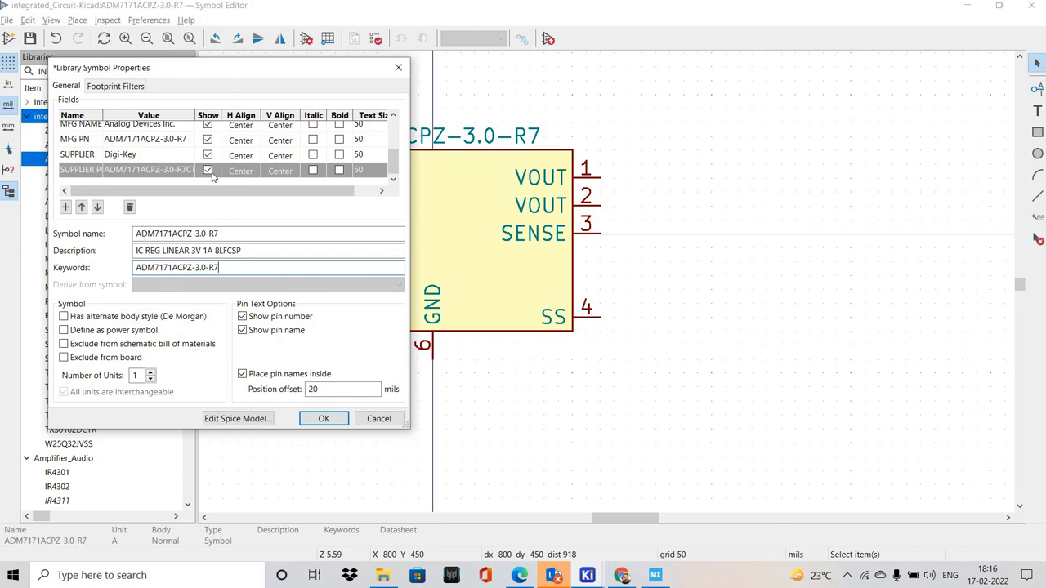
pyautogui.click(208, 154)
pyautogui.click(207, 140)
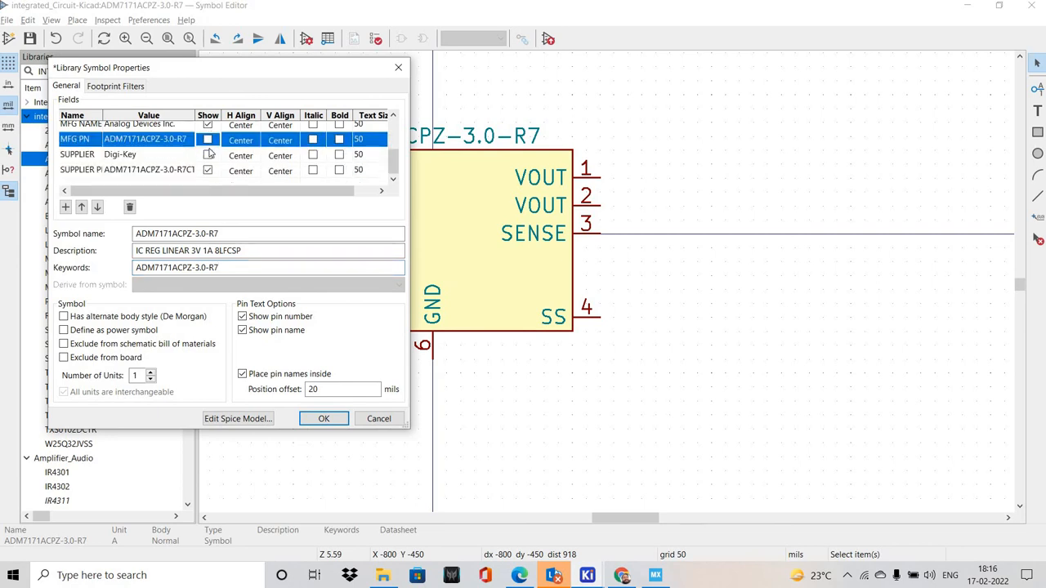
pyautogui.scroll(1, 210, 149)
pyautogui.click(209, 148)
pyautogui.scroll(1, 210, 148)
pyautogui.scroll(1, 210, 143)
pyautogui.click(208, 143)
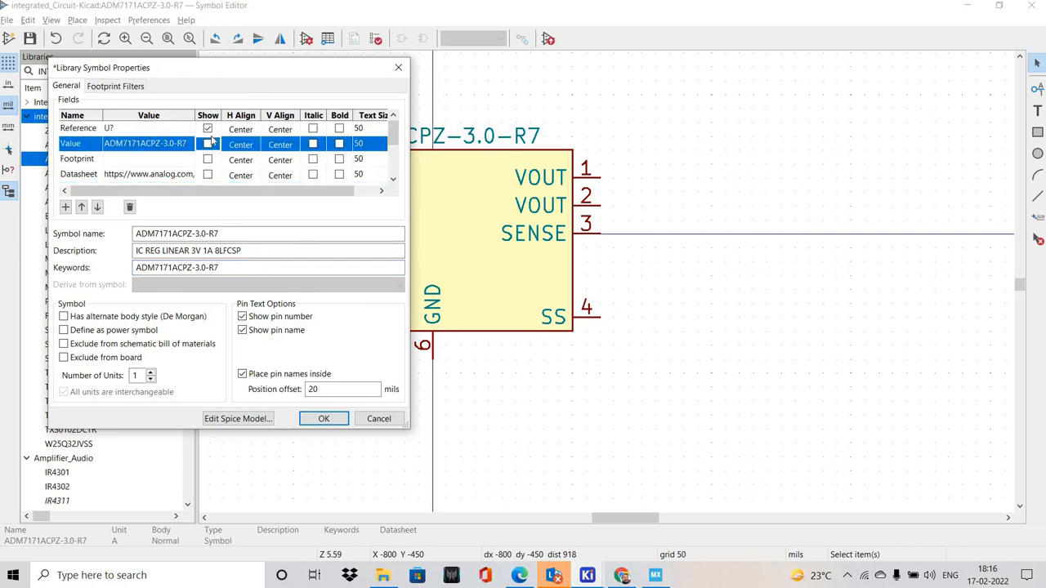
pyautogui.scroll(-3, 219, 191)
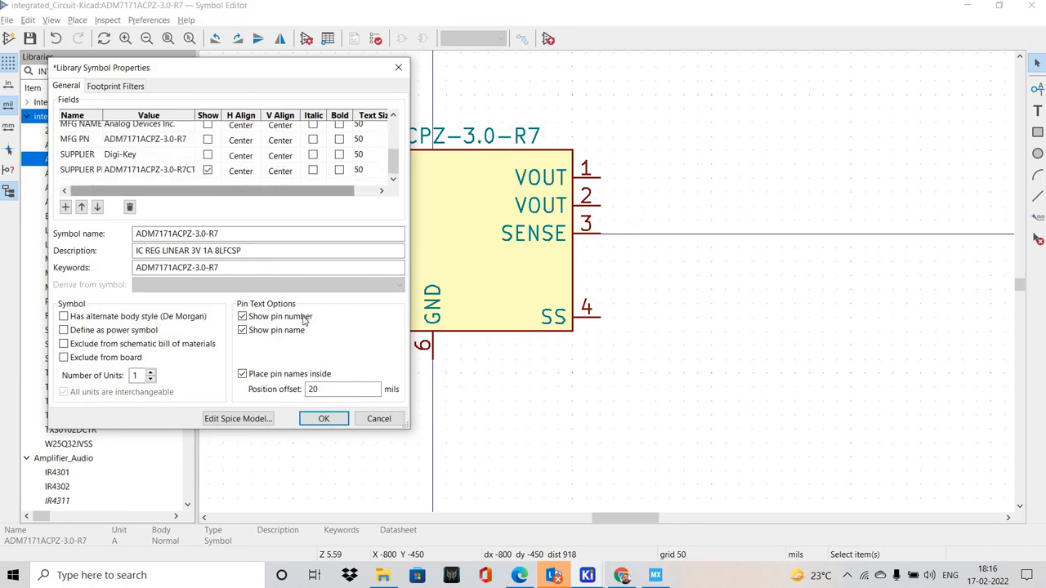
pyautogui.click(209, 170)
pyautogui.scroll(3, 211, 167)
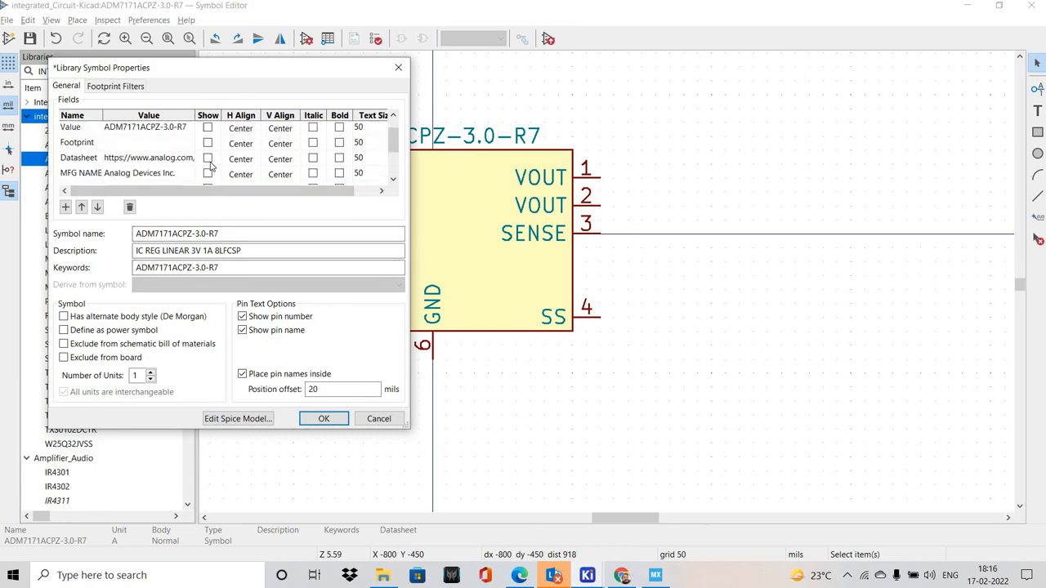
pyautogui.scroll(-2, 209, 170)
pyautogui.click(209, 160)
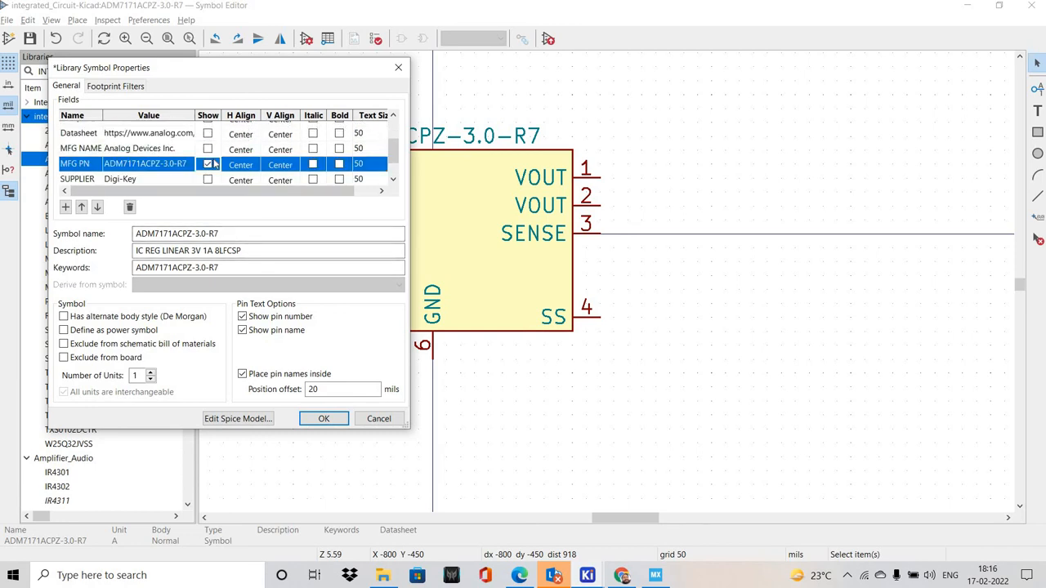
pyautogui.click(323, 418)
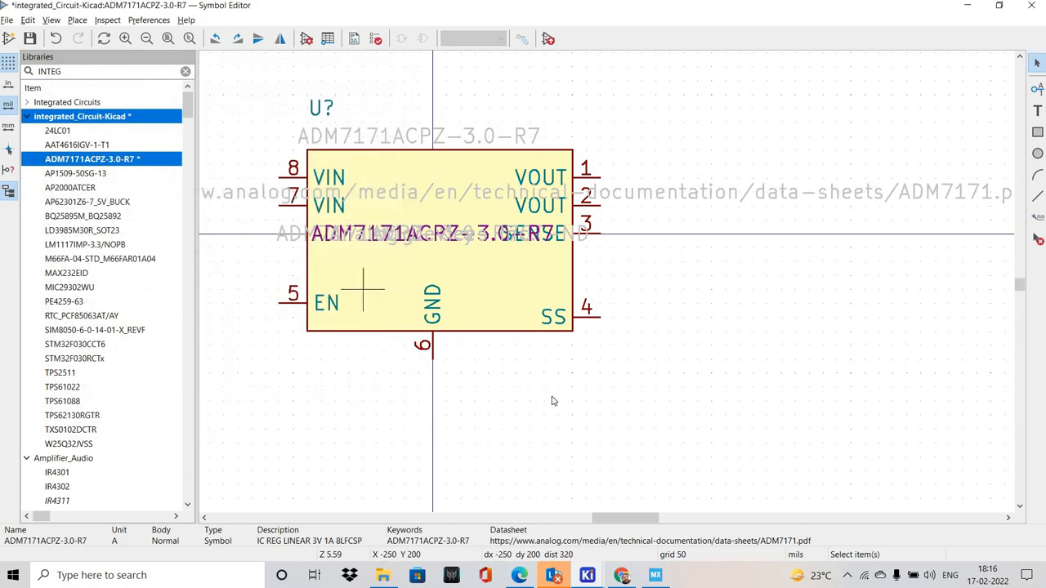
# Save the ADM7171ACPZ-3.0-R7 symbol and open the Footprint Editor from the KiCad project window, dismissing the library load errors
pyautogui.moveTo(488, 374); pyautogui.dragTo(549, 389, button='middle')
pyautogui.click(30, 39)
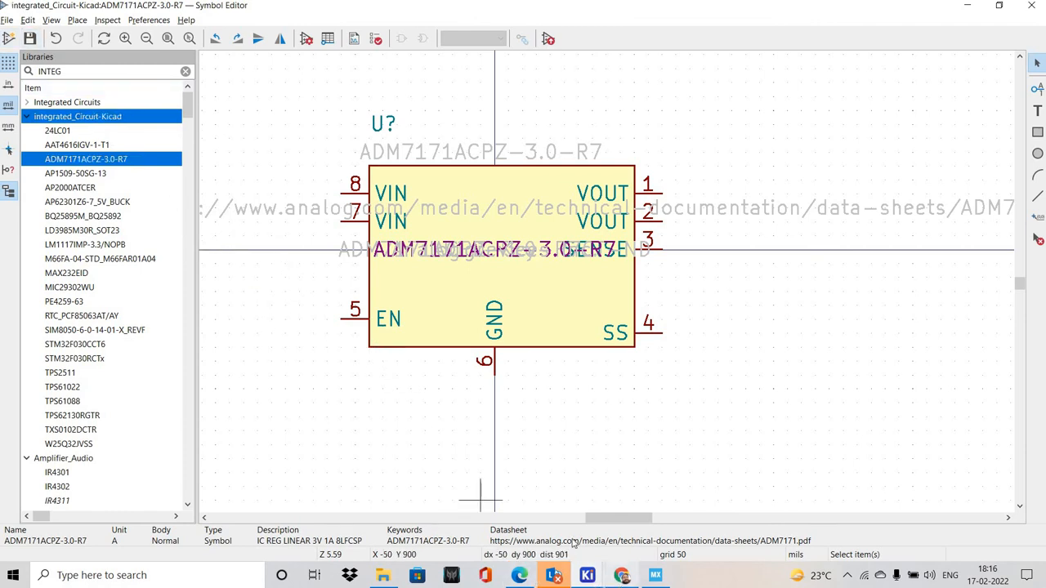
pyautogui.click(587, 575)
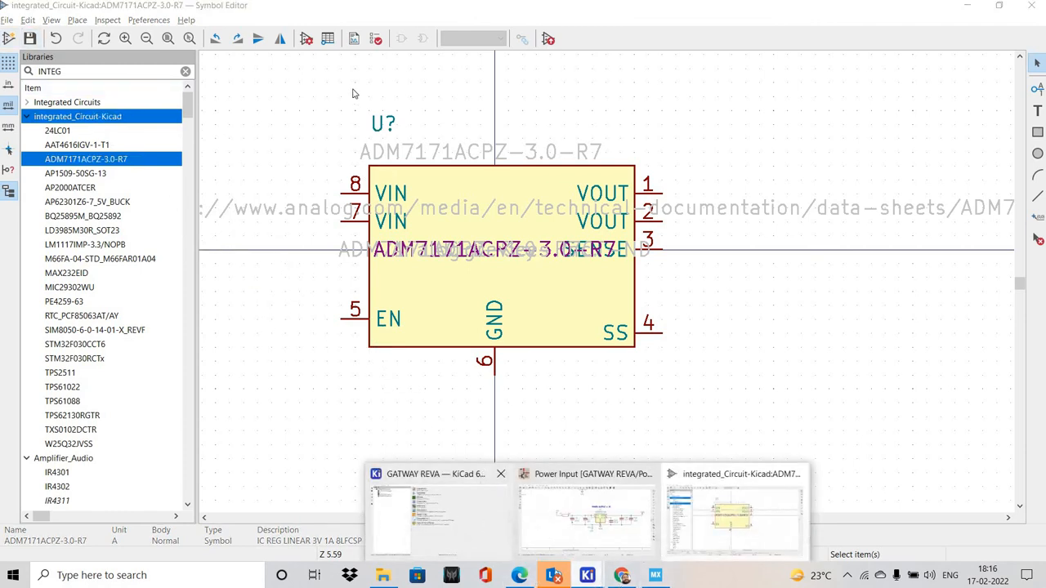
pyautogui.click(437, 517)
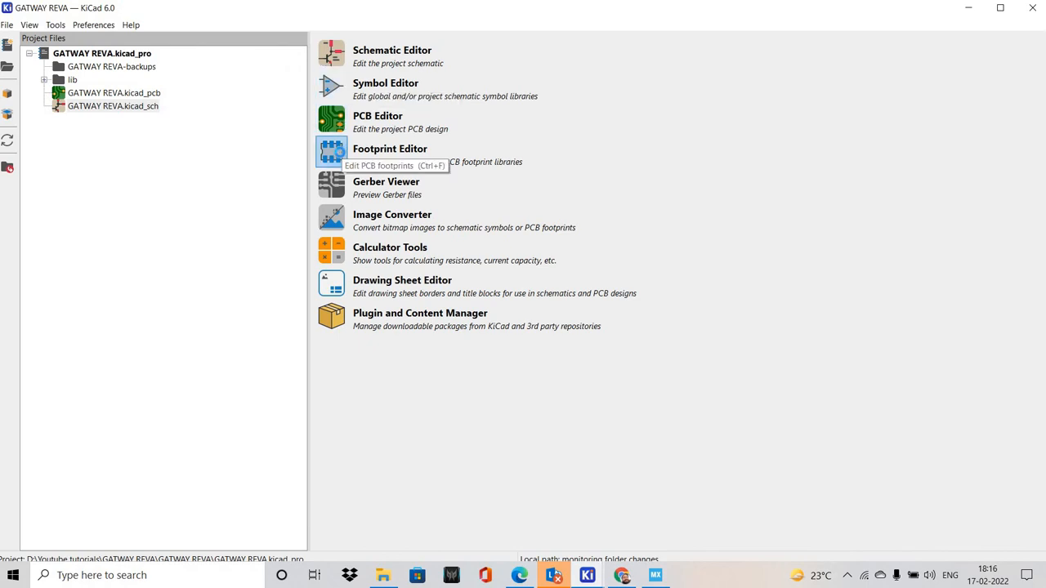
pyautogui.click(332, 152)
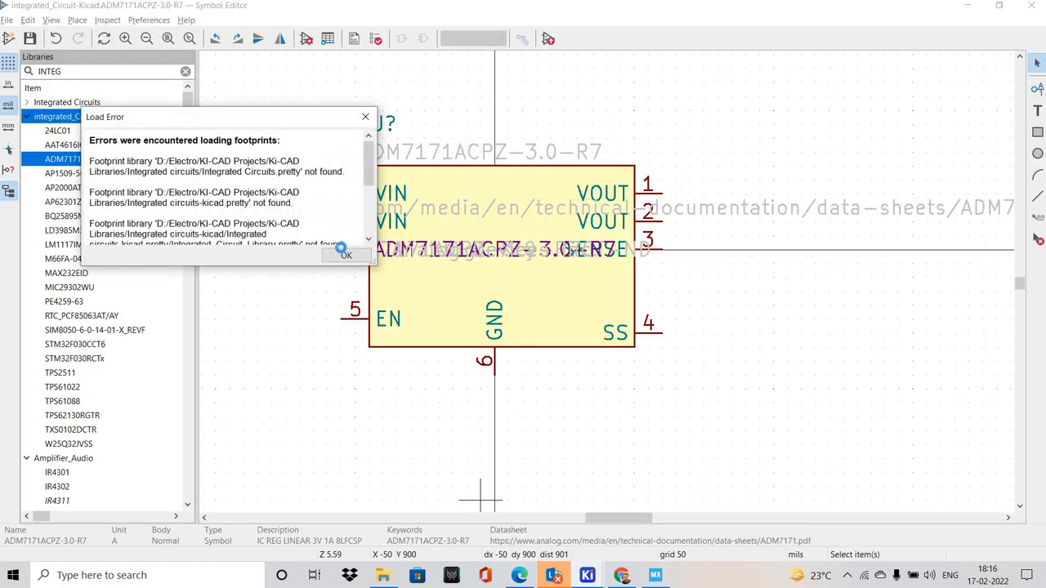
pyautogui.click(343, 252)
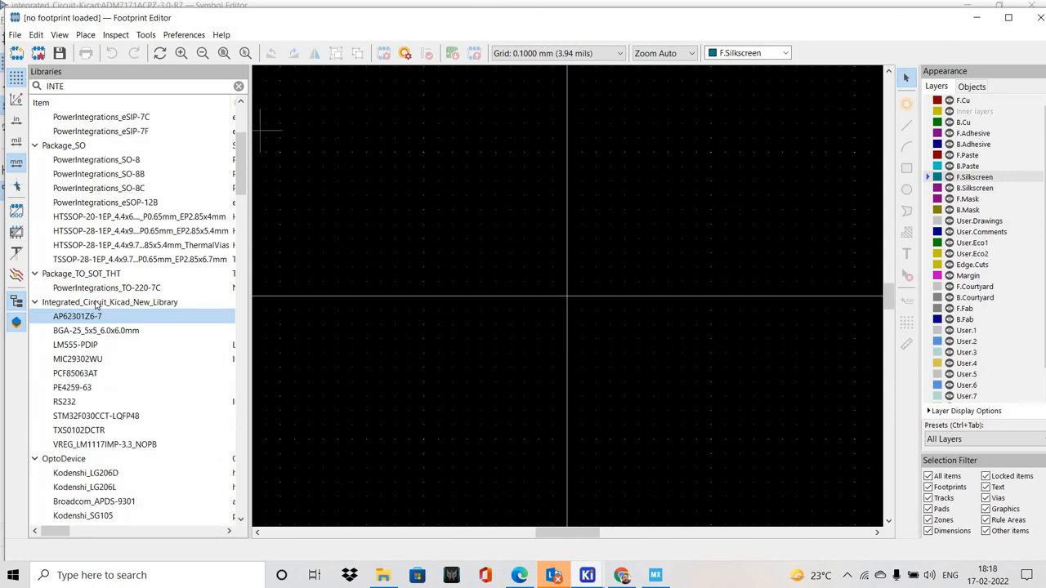
# Create a new SMD footprint named ADM7171ACPZ-3.0-R7 in the Integrated_Circuit_Kicad_New_Library library
pyautogui.rightClick(96, 302)
pyautogui.press('Return')
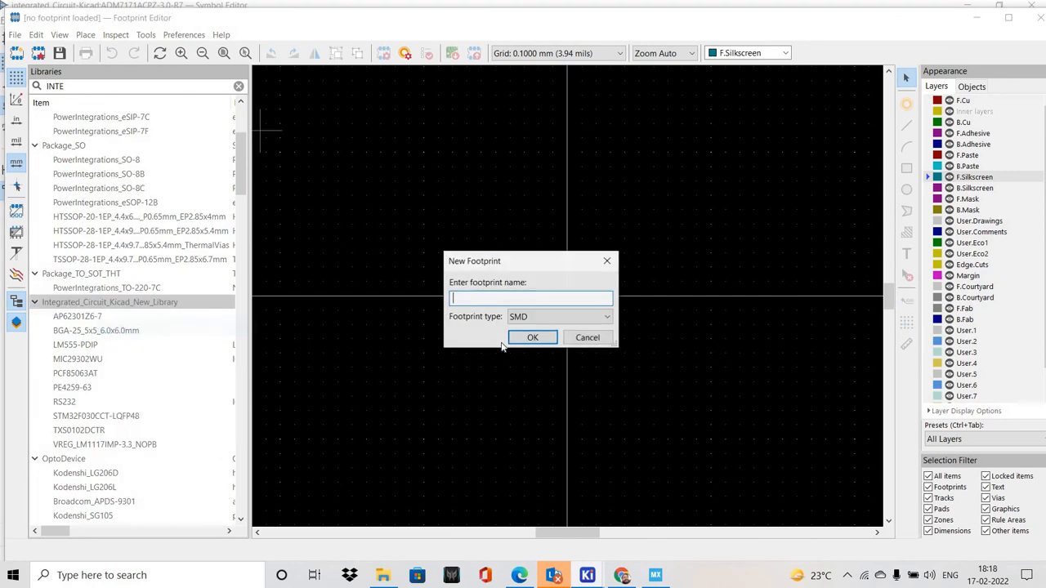
pyautogui.click(622, 575)
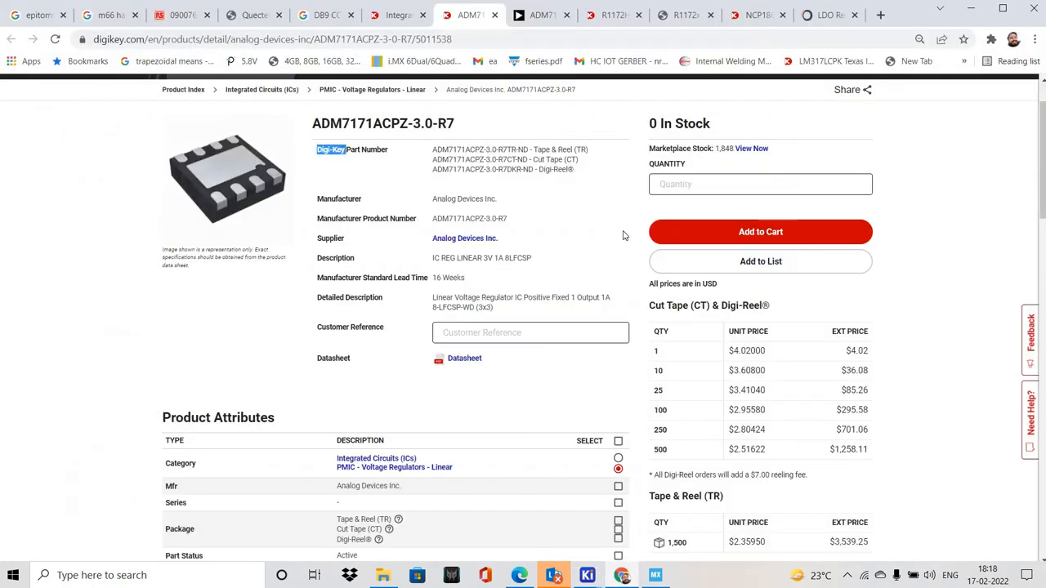
pyautogui.click(622, 237)
pyautogui.hotkey('alt', 'Tab')
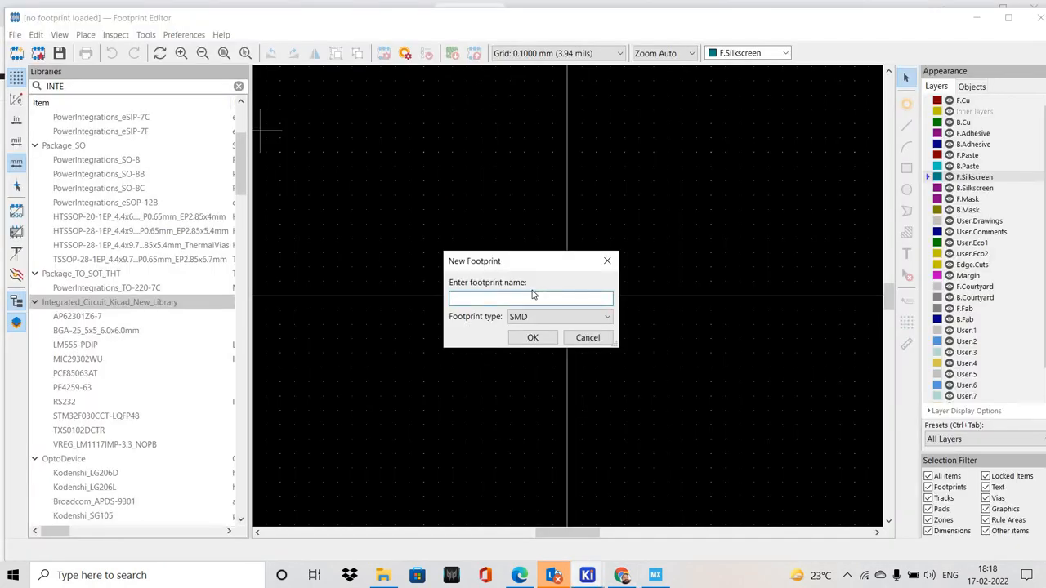
pyautogui.hotkey('ctrl', 'v')
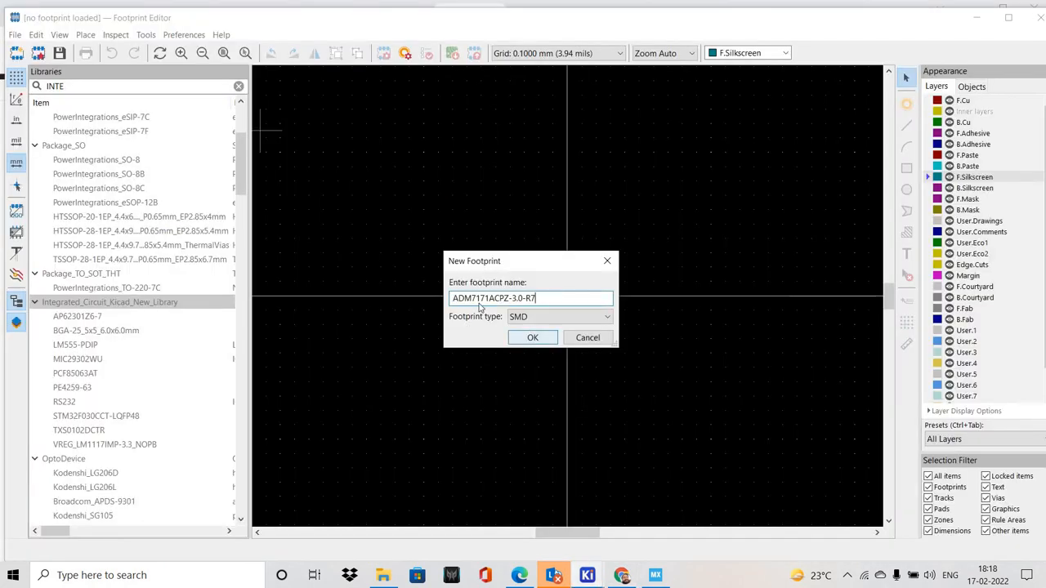
pyautogui.click(533, 337)
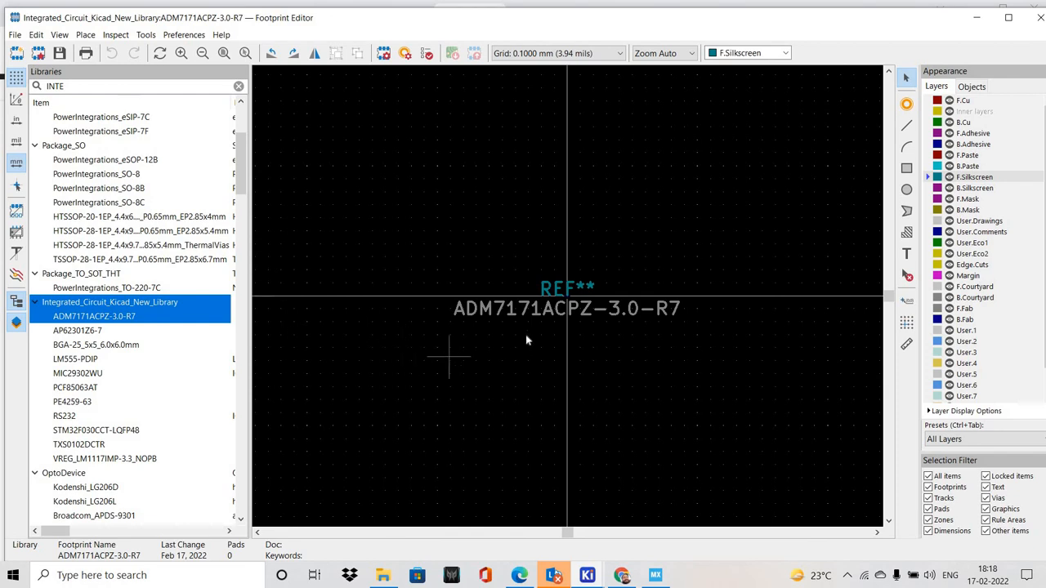
# Move the ADM7171ACPZ-3.0-R7 value text below the footprint origin and the REF** text above it
pyautogui.moveTo(529, 309); pyautogui.dragTo(549, 384)
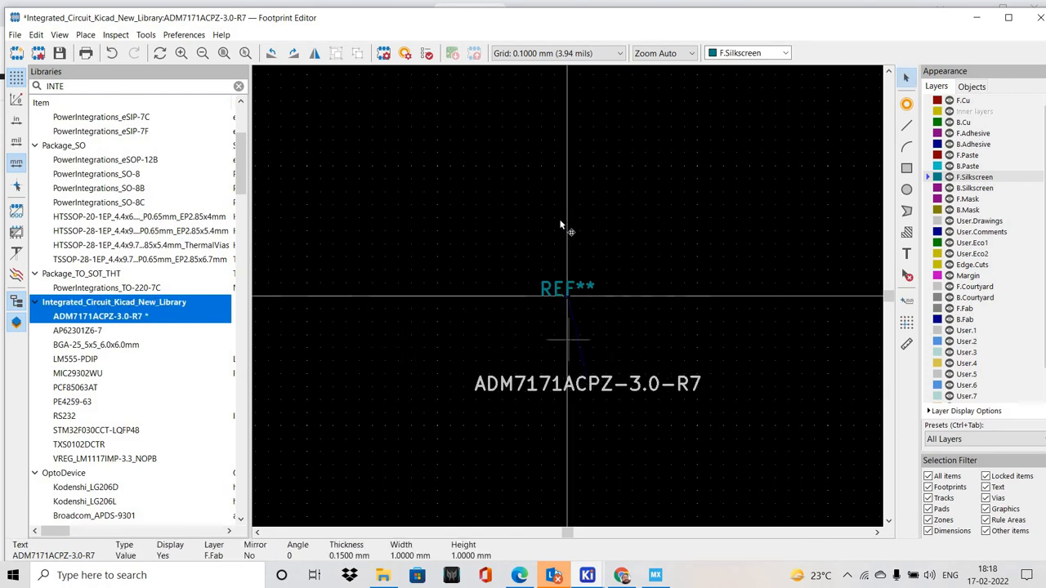
pyautogui.moveTo(569, 289); pyautogui.dragTo(557, 198)
pyautogui.click(574, 315)
# Change the footprint grid to 1.2700 mm (50 mils), followed by the 1.3850 mm user grid
pyautogui.rightClick(478, 228)
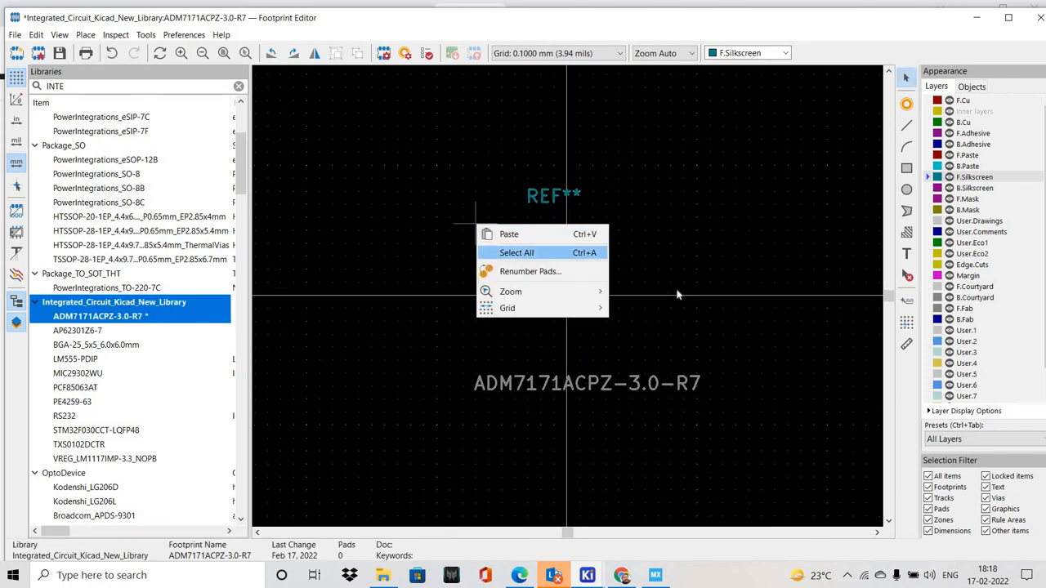
pyautogui.moveTo(523, 308)
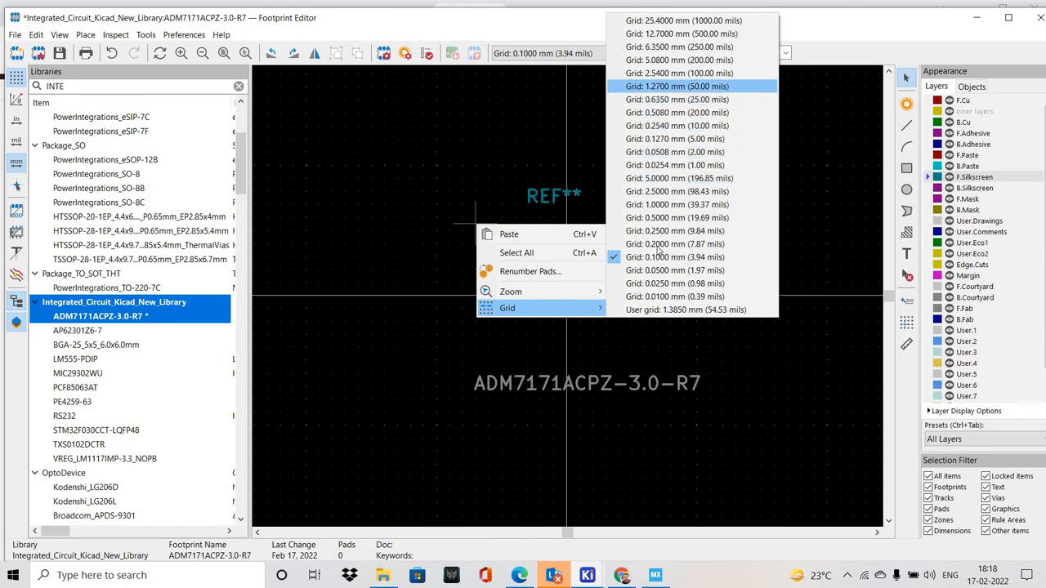
pyautogui.click(660, 86)
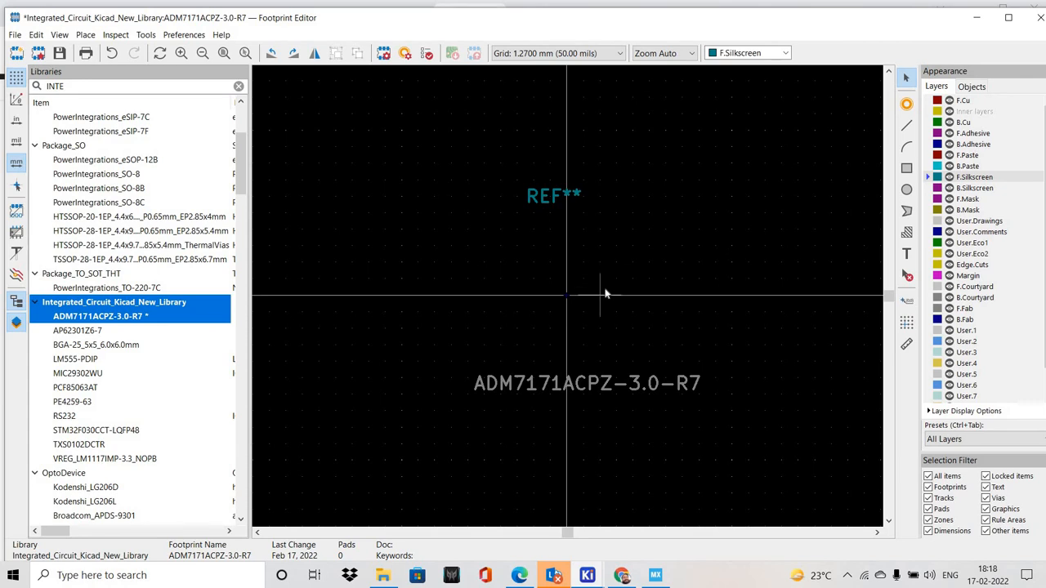
pyautogui.scroll(3, 567, 297)
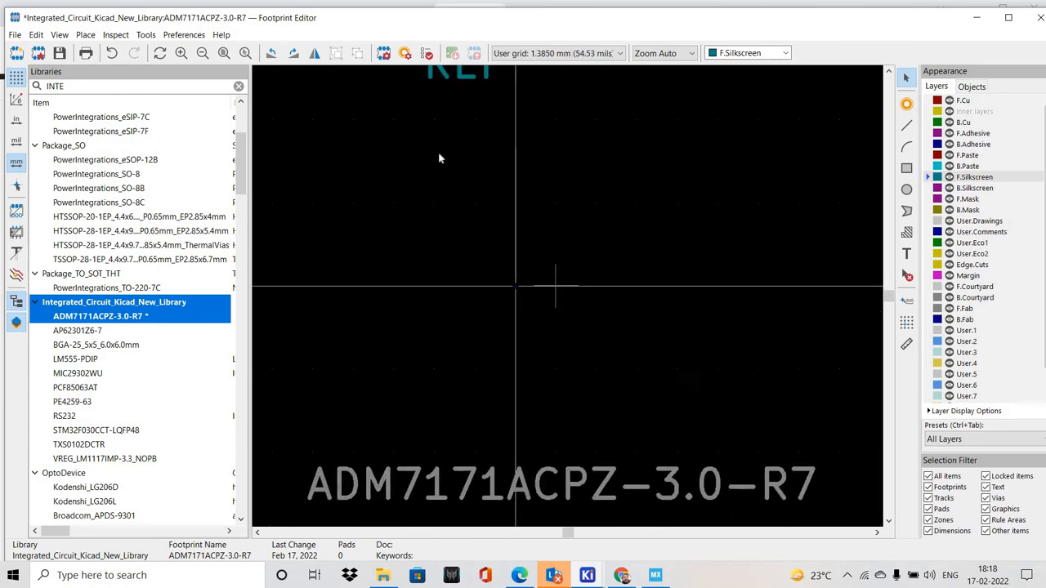
# Reposition the REF** text above the footprint origin and save the footprint
pyautogui.moveTo(469, 141); pyautogui.dragTo(487, 121)
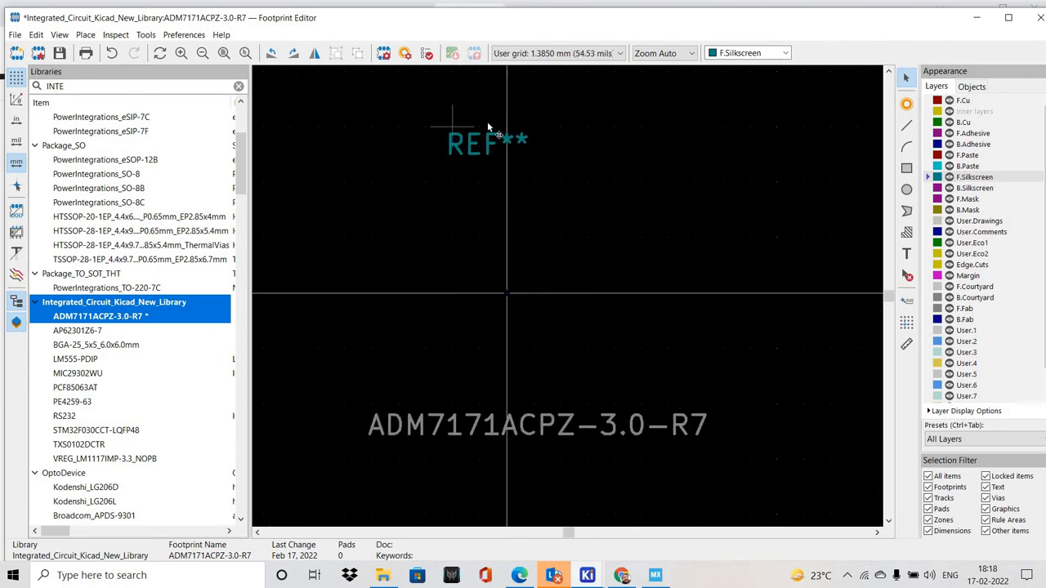
pyautogui.click(58, 53)
# Review the pin configuration in the ADM7171 datasheet and the package attributes on the Digi-Key product page
pyautogui.hotkey('alt', 'Tab')
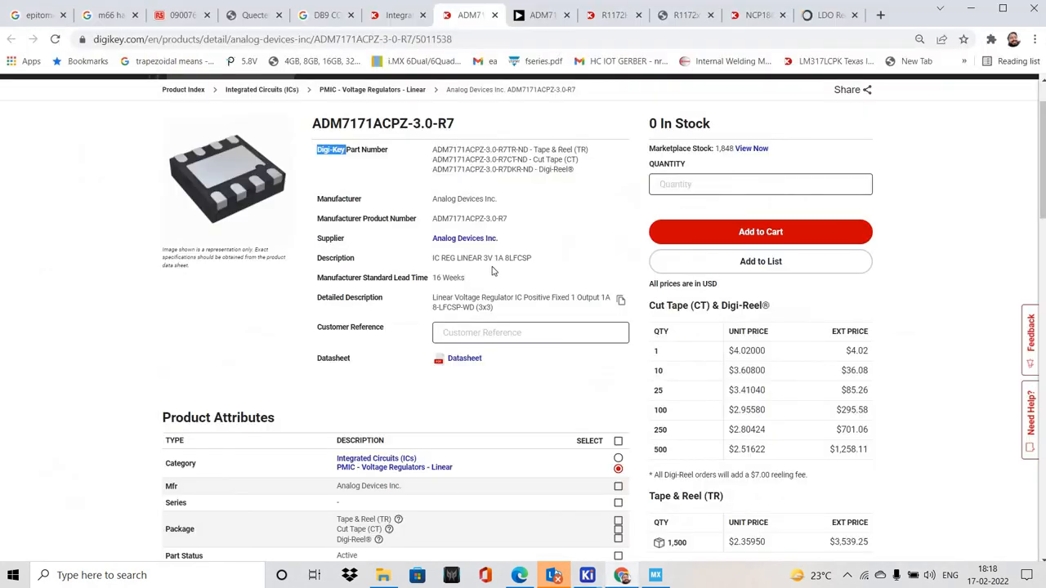
pyautogui.click(533, 20)
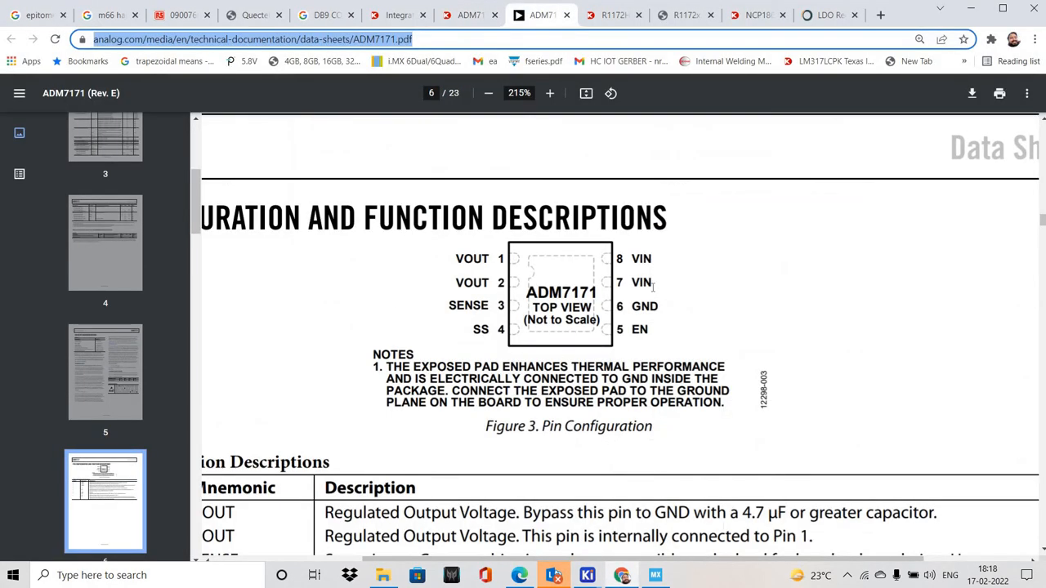
pyautogui.keyDown('ctrl'); pyautogui.scroll(-5, 623, 296); pyautogui.keyUp('ctrl')
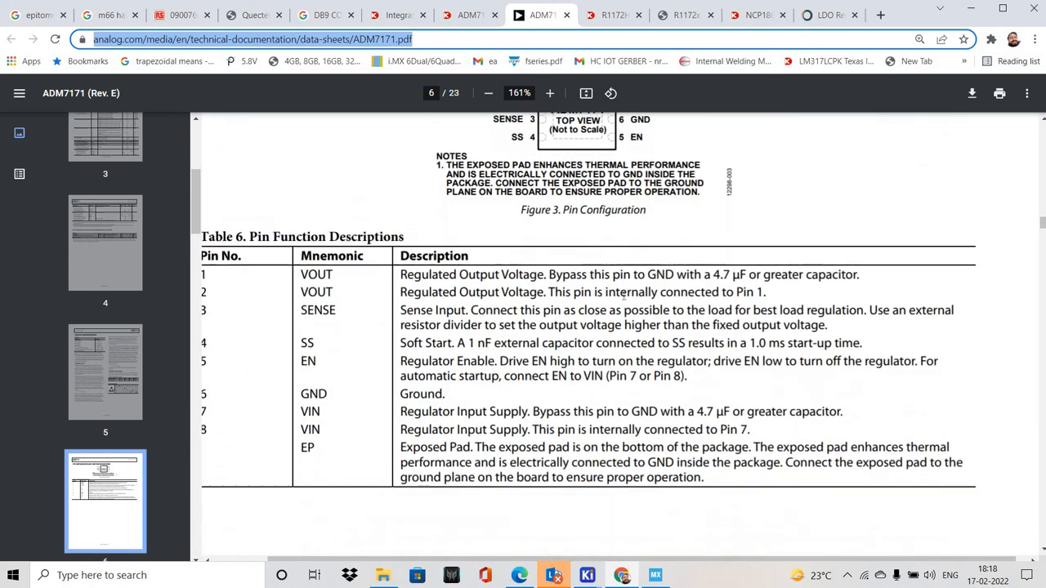
pyautogui.scroll(1, 679, 425)
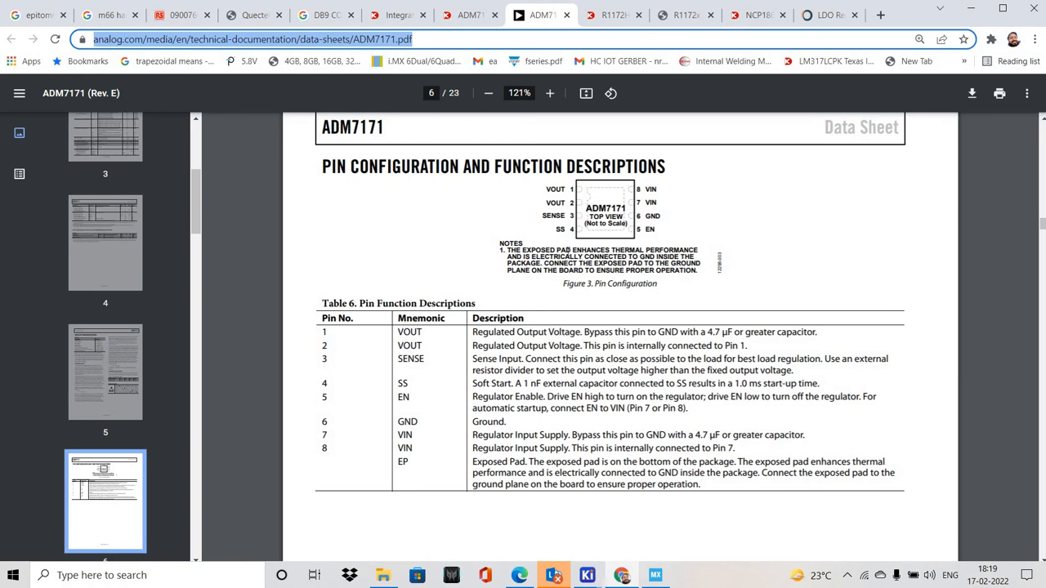
pyautogui.scroll(5, 514, 215)
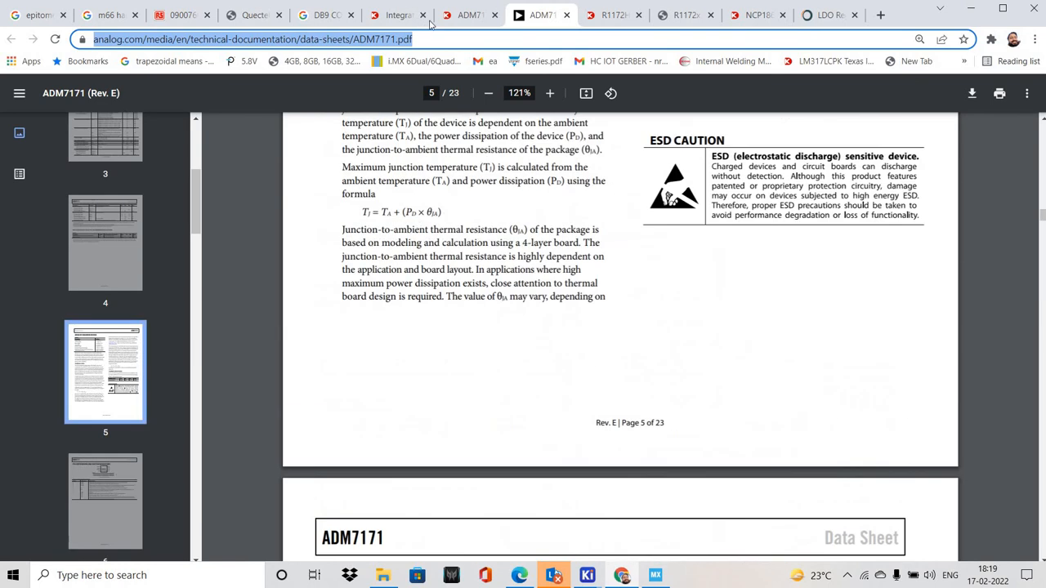
pyautogui.scroll(-1, 406, 335)
pyautogui.hotkey('ctrl', 'shift', 'Tab')
pyautogui.scroll(-3, 376, 372)
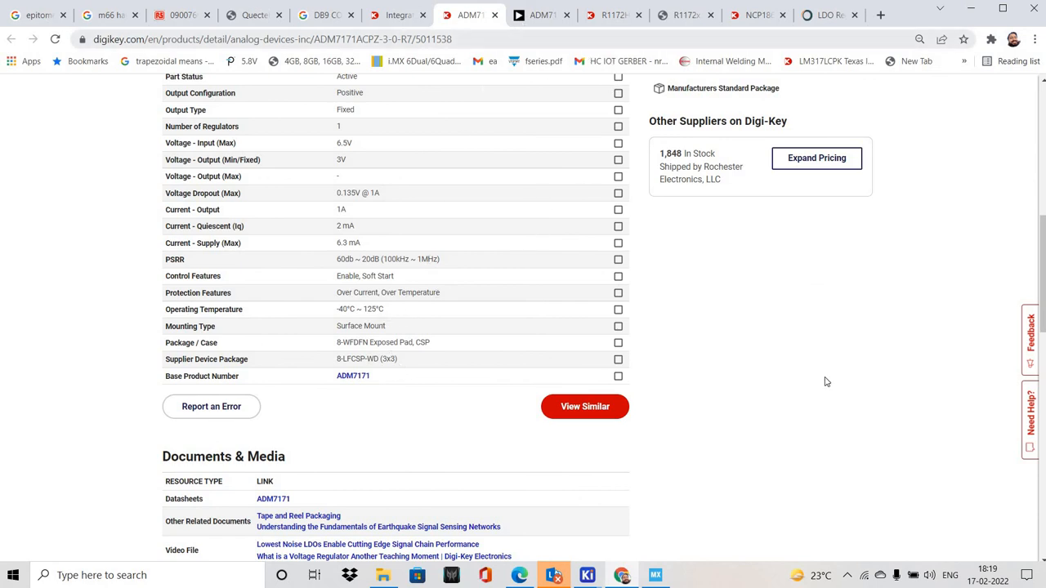
# Examine the 8-lead LFCSP outline dimensions drawing on page 23 of the ADM7171 datasheet
pyautogui.hotkey('ctrl', 'Tab')
pyautogui.scroll(3, 817, 380)
pyautogui.scroll(-4, 1009, 246)
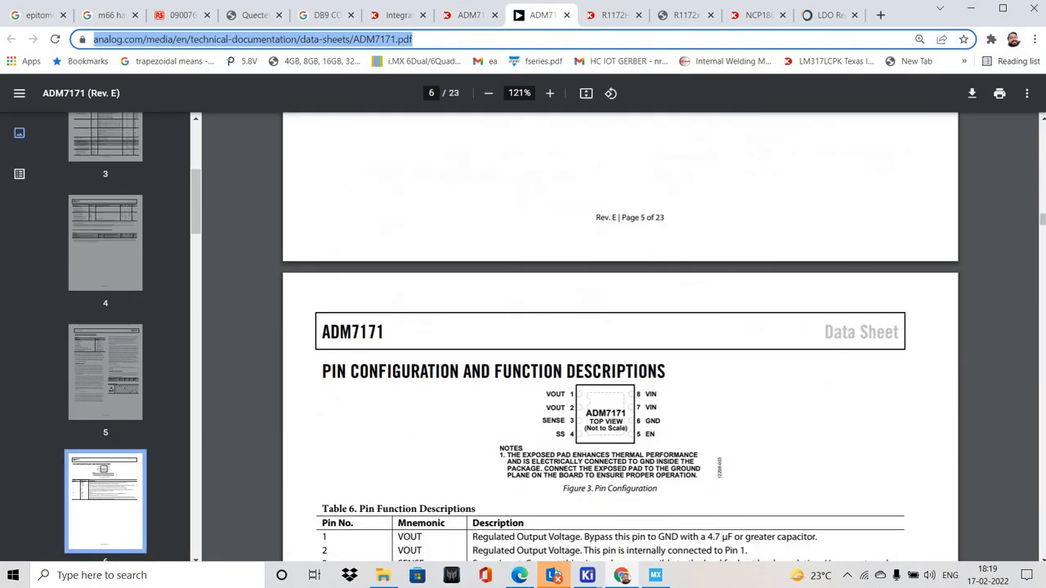
pyautogui.moveTo(1042, 219); pyautogui.dragTo(1043, 533)
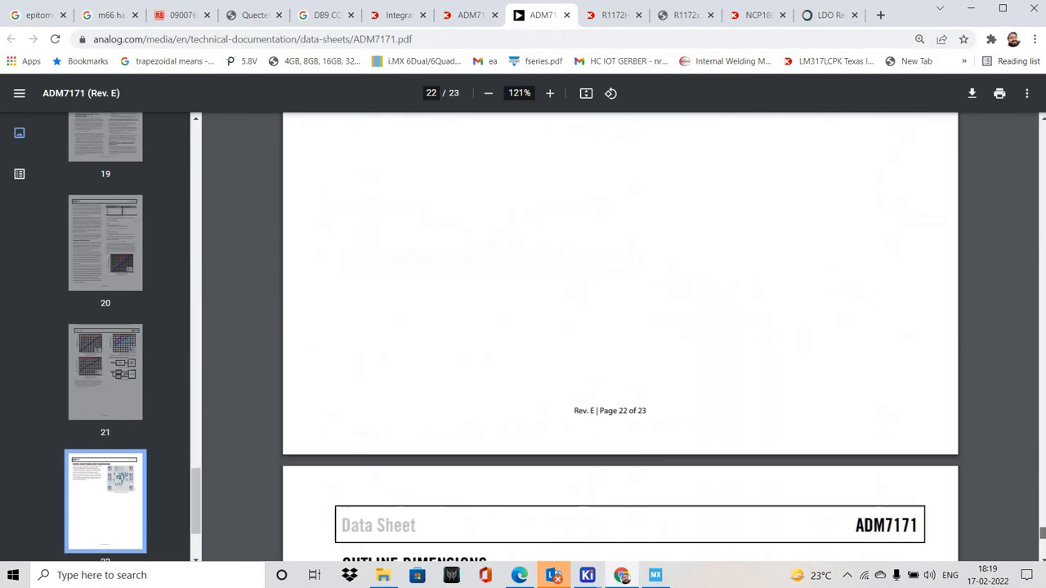
pyautogui.scroll(-10, 789, 432)
pyautogui.scroll(4, 773, 415)
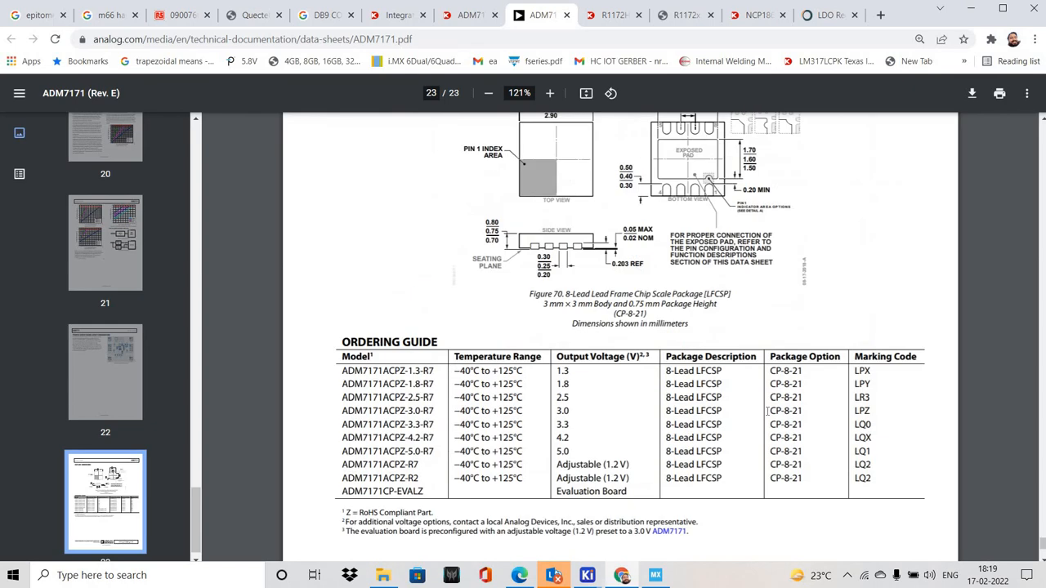
pyautogui.scroll(15, 768, 411)
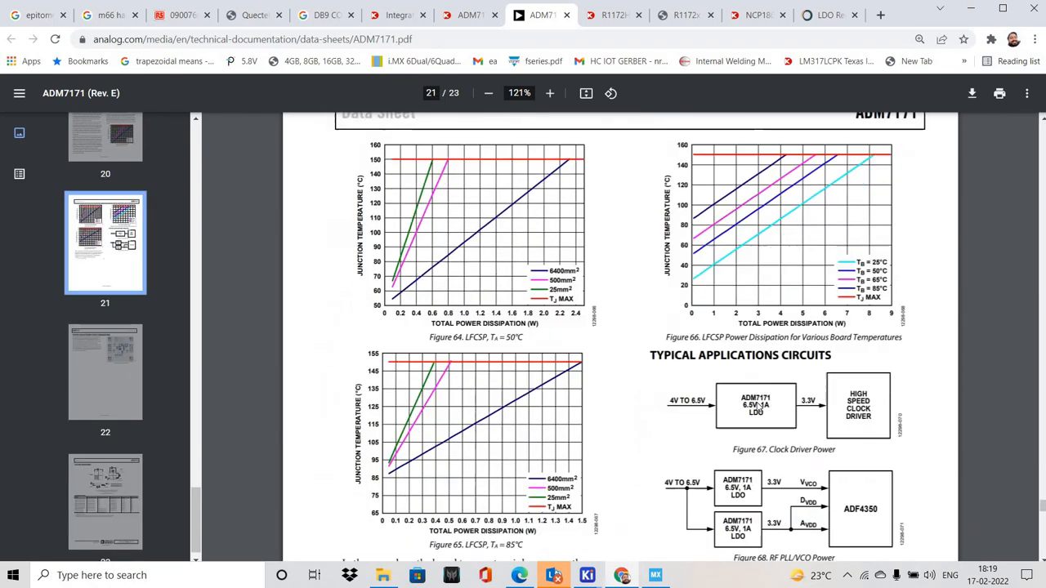
pyautogui.scroll(-15, 757, 406)
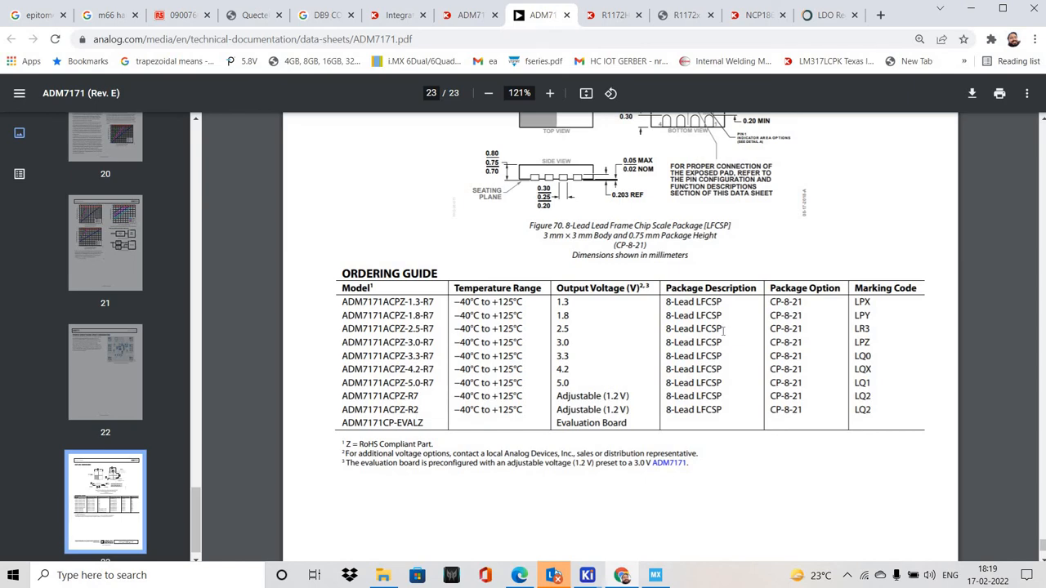
pyautogui.scroll(15, 721, 331)
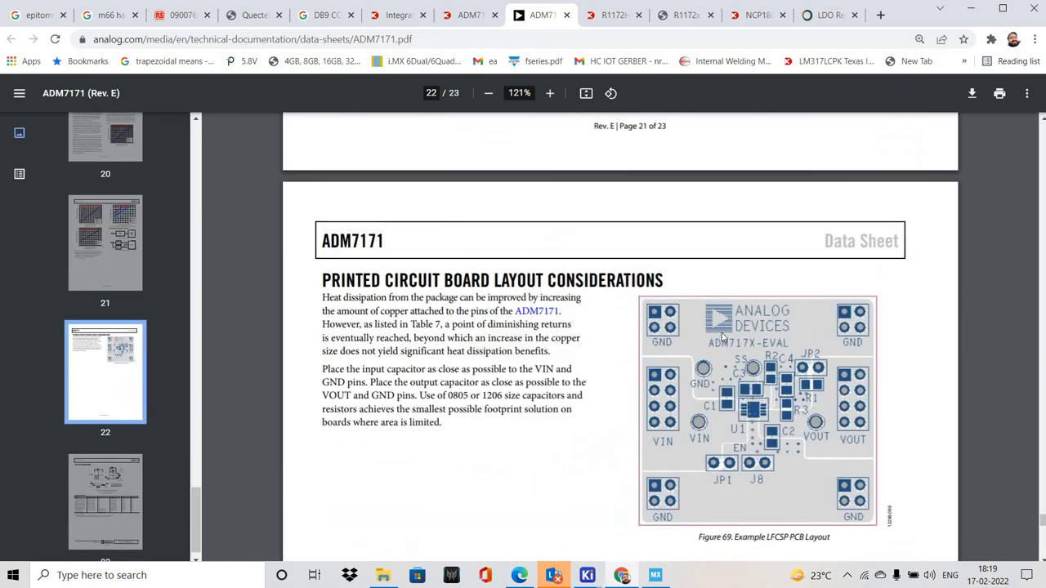
pyautogui.scroll(-15, 711, 374)
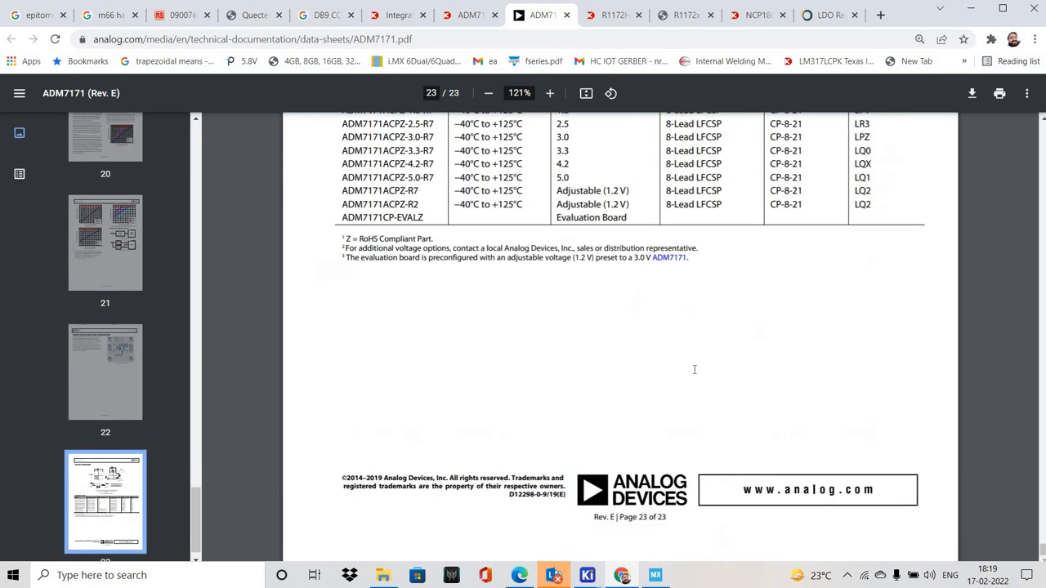
pyautogui.scroll(5, 694, 365)
pyautogui.scroll(-2, 694, 365)
pyautogui.keyDown('ctrl'); pyautogui.scroll(5, 694, 365); pyautogui.keyUp('ctrl')
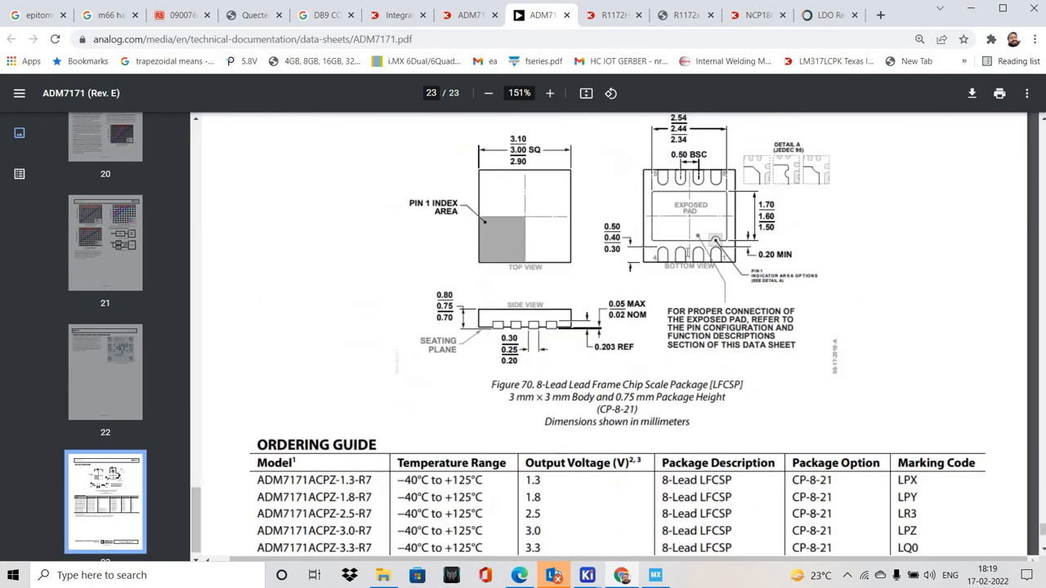
pyautogui.keyDown('ctrl'); pyautogui.scroll(2, 694, 365); pyautogui.keyUp('ctrl')
# Switch to the KiCad Footprint Editor and start the footprint wizard with the QFN generator
pyautogui.hotkey('alt', 'Tab')
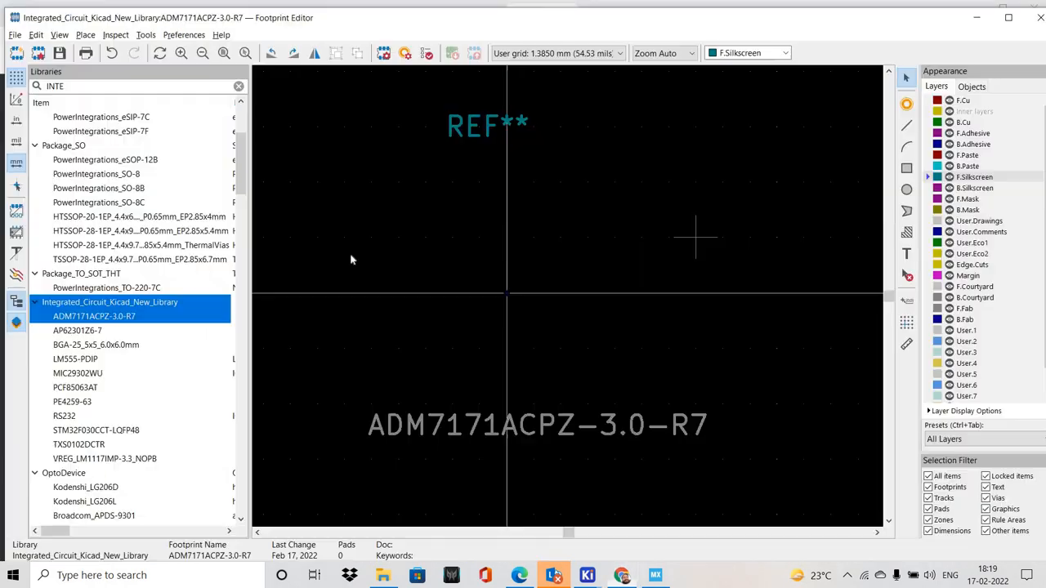
pyautogui.click(145, 35)
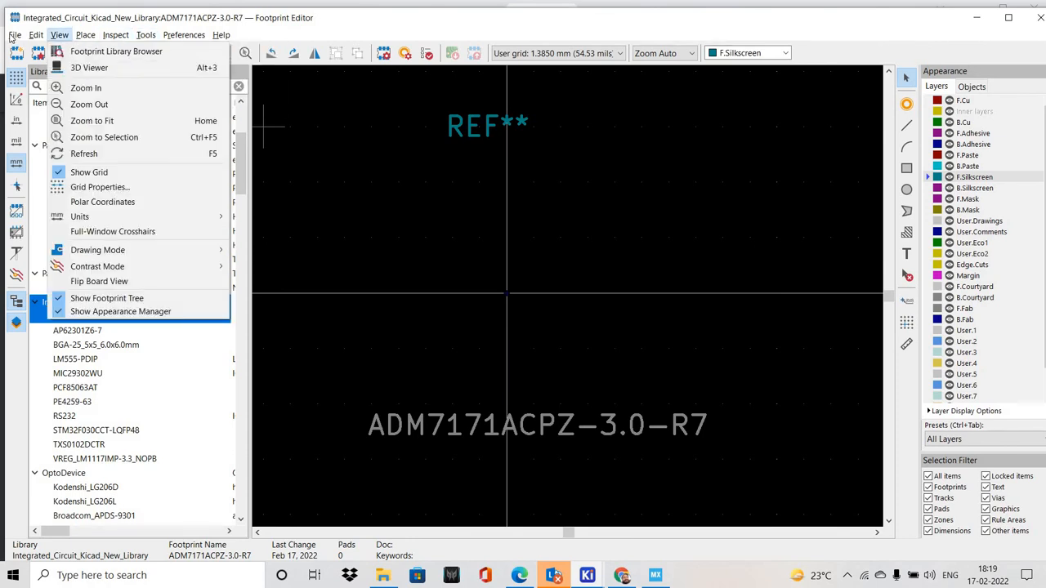
pyautogui.moveTo(14, 36)
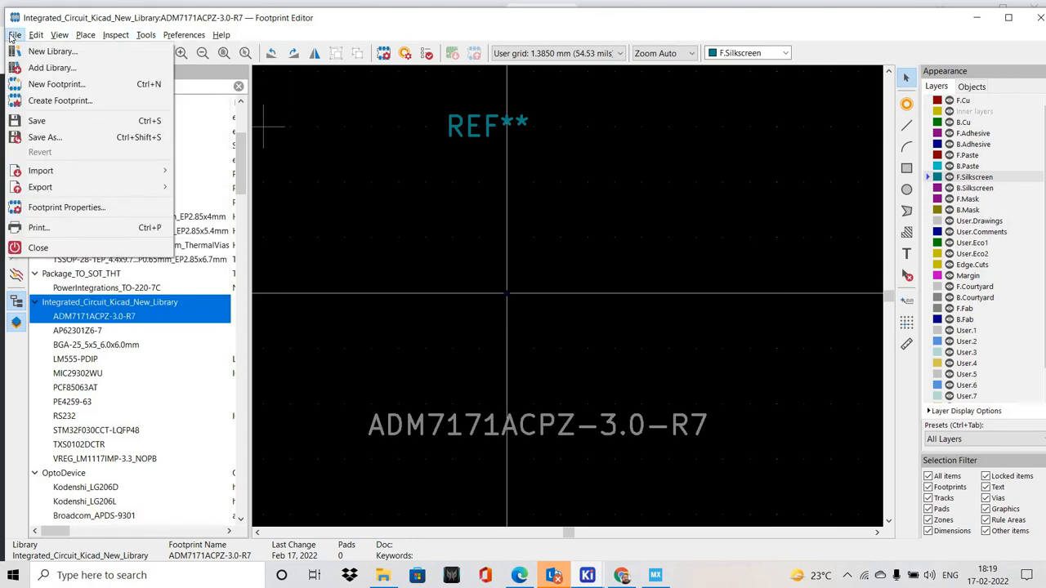
pyautogui.click(37, 102)
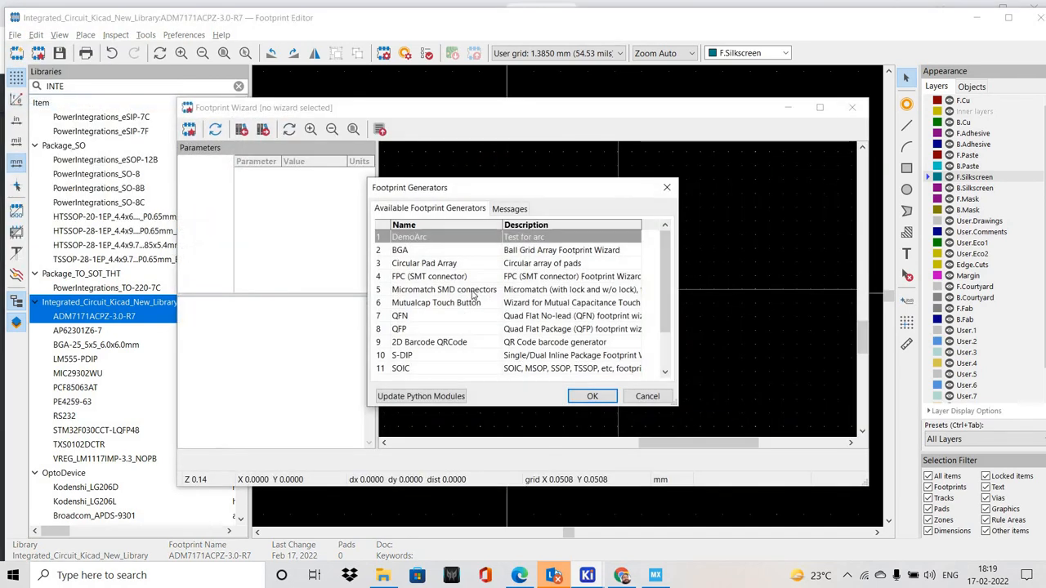
pyautogui.click(441, 317)
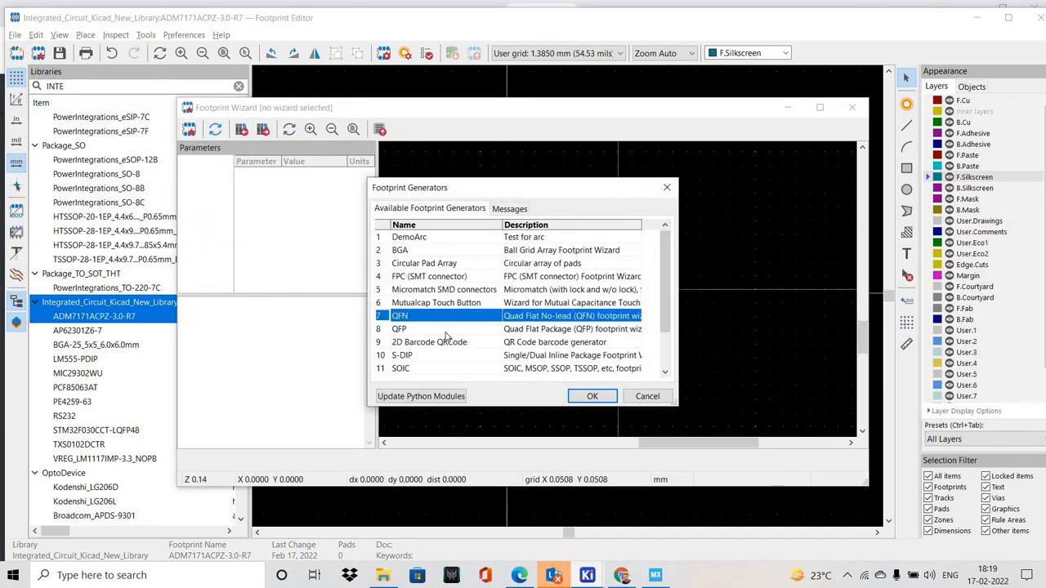
pyautogui.scroll(-1, 446, 340)
pyautogui.scroll(1, 447, 327)
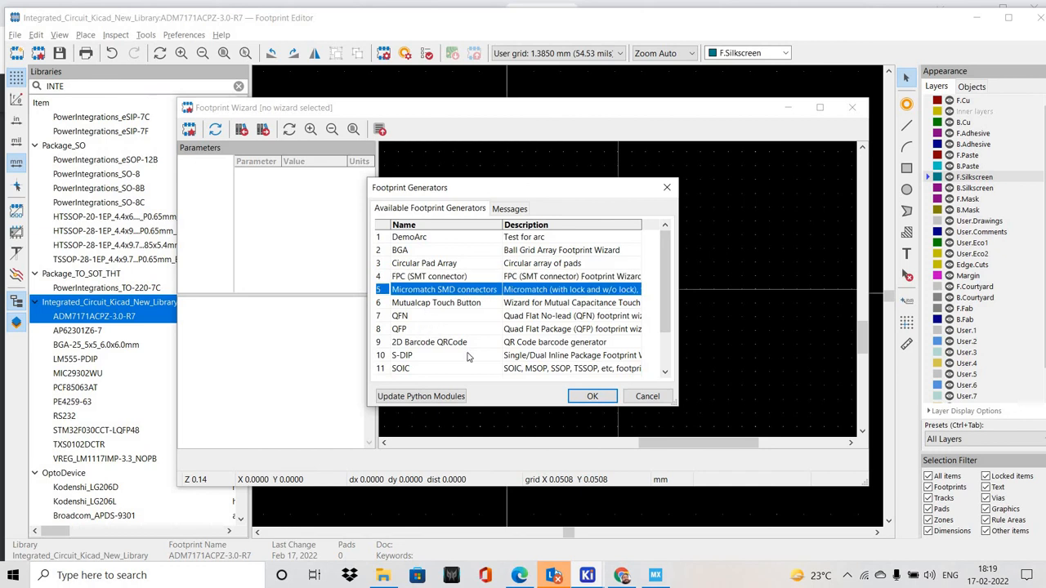
pyautogui.scroll(-2, 468, 369)
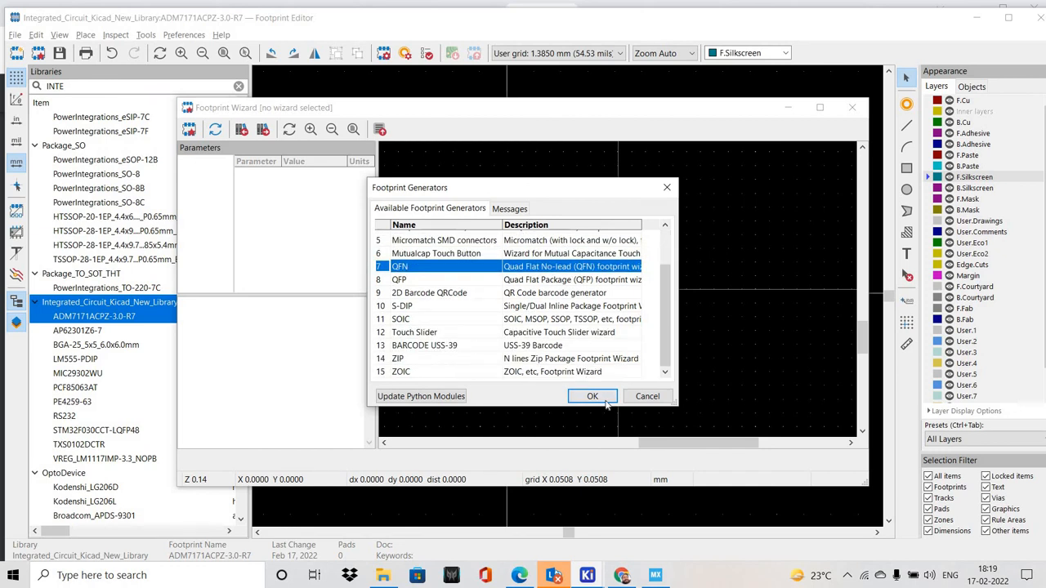
pyautogui.press('Return')
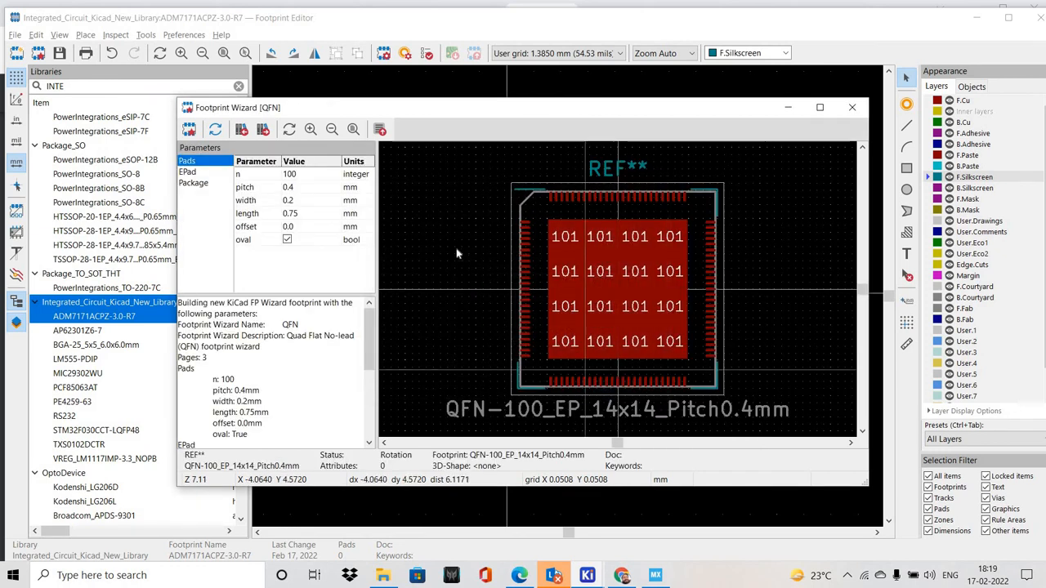
# Check the pin arrangement in the datasheet's outline drawing and set the QFN wizard's number of pads to 8
pyautogui.doubleClick(303, 176)
pyautogui.scroll(8, 586, 199)
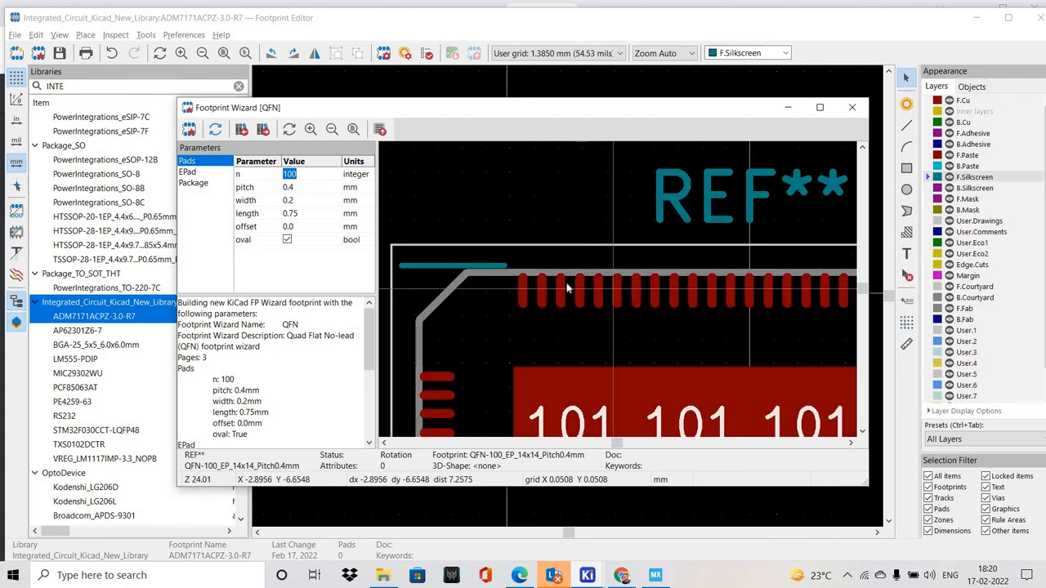
pyautogui.scroll(2, 585, 281)
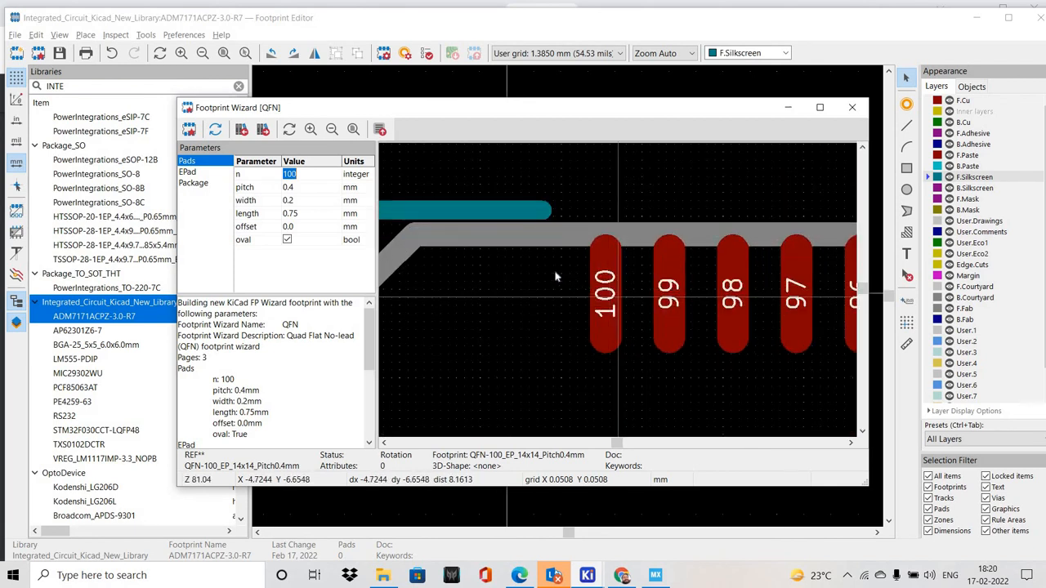
pyautogui.click(528, 260)
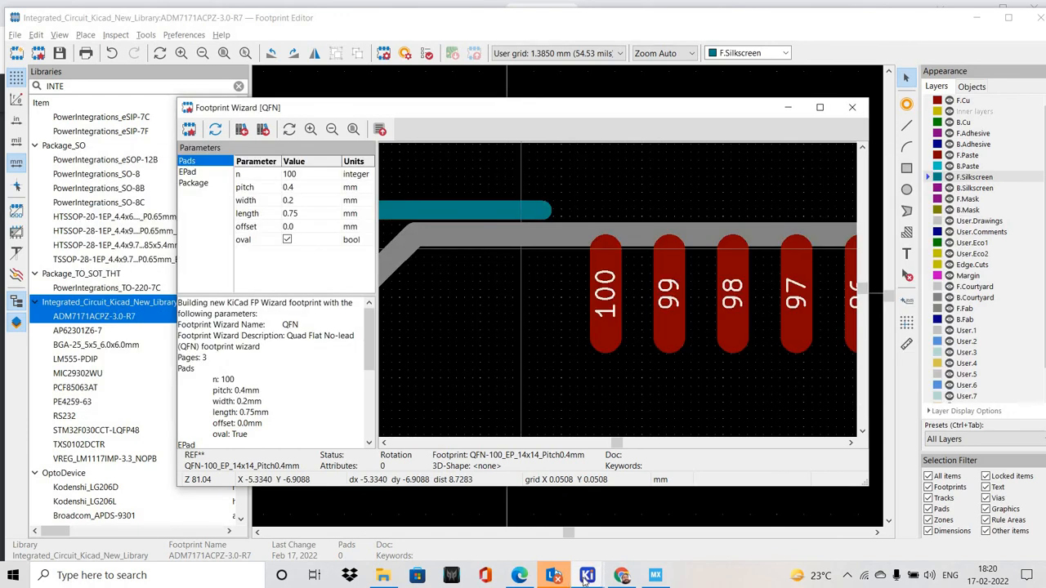
pyautogui.click(625, 579)
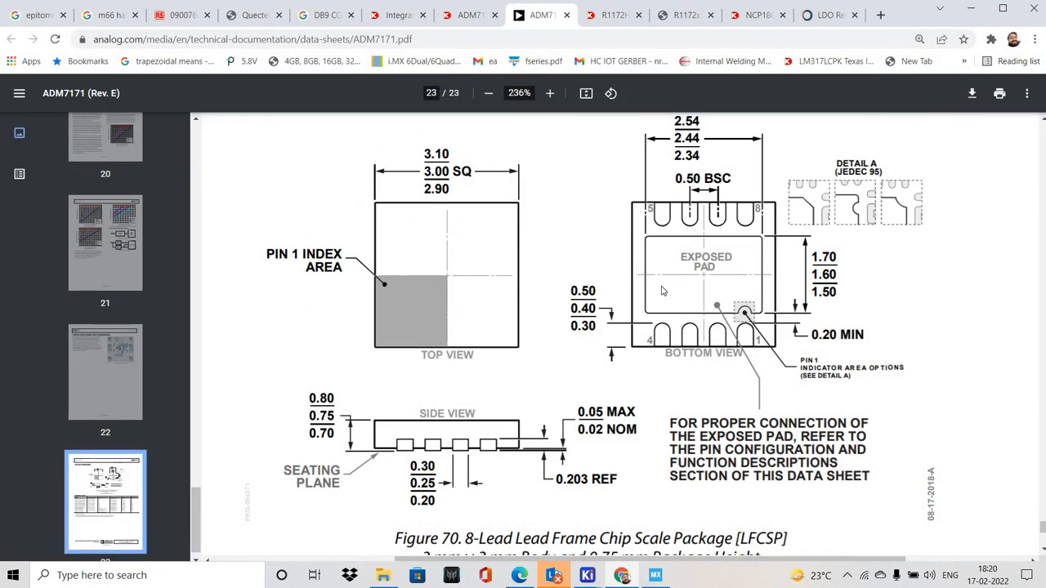
pyautogui.hotkey('alt', 'Tab')
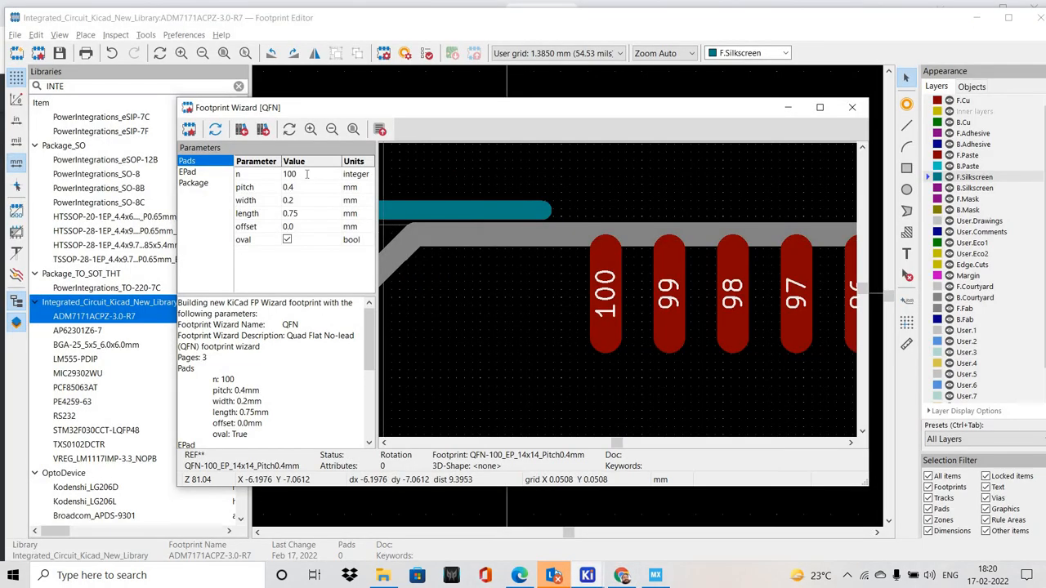
pyautogui.click(306, 174)
pyautogui.write('8')
# Look up the lead pitch in the datasheet drawing and set the QFN pad pitch to 0.5 mm
pyautogui.click(306, 187)
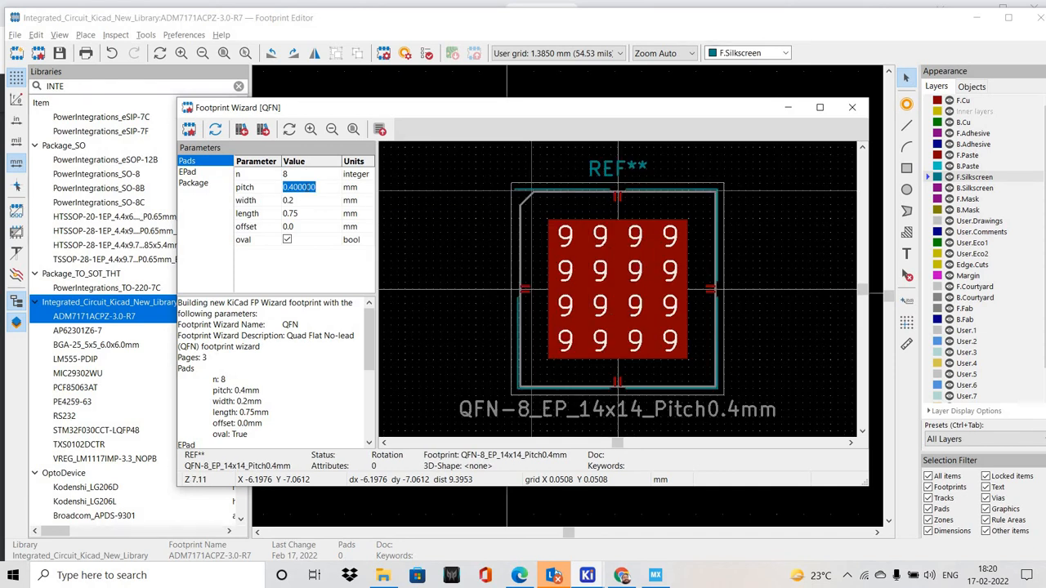
pyautogui.click(496, 291)
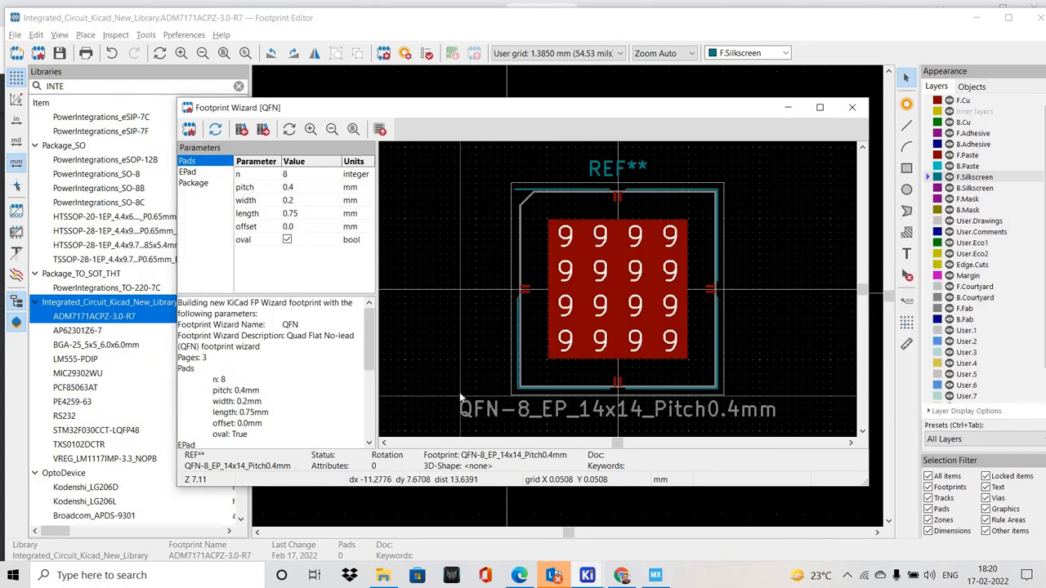
pyautogui.click(622, 575)
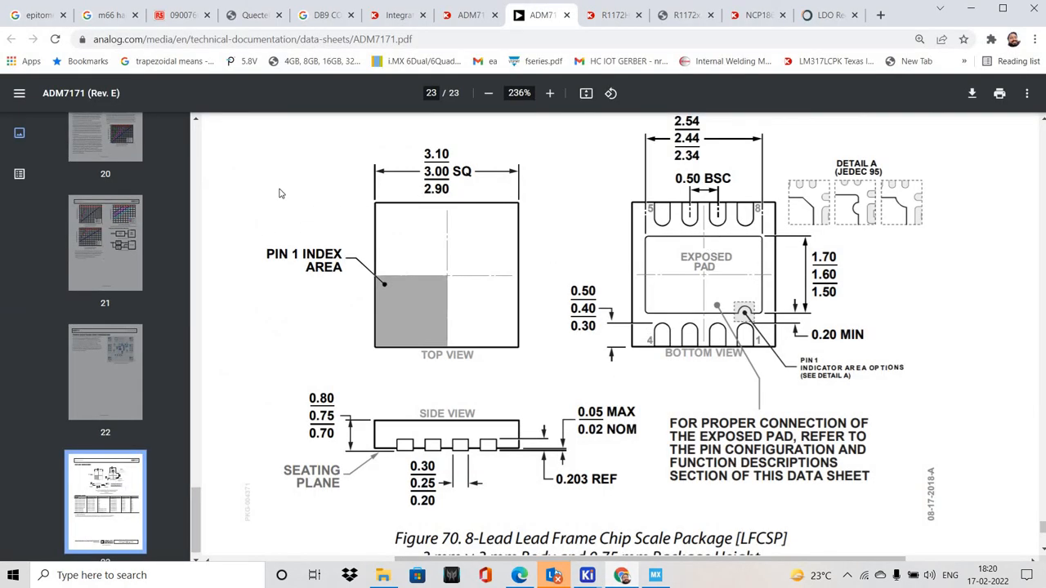
pyautogui.hotkey('alt', 'Tab')
pyautogui.doubleClick(331, 191)
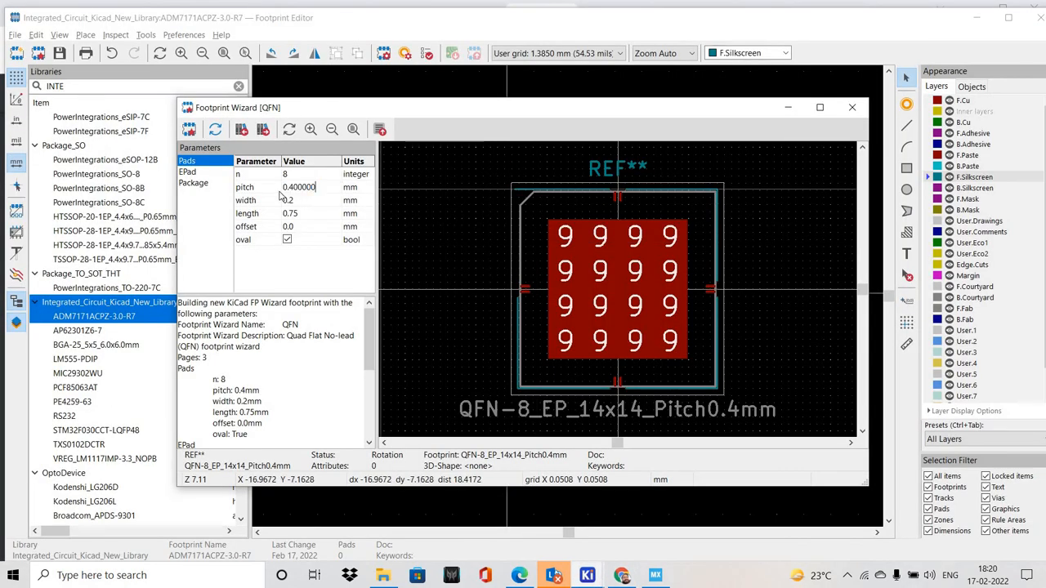
pyautogui.hotkey('ctrl', 'a')
pyautogui.write('0.5')
# Look up the lead width in the datasheet's outline drawing and set the QFN pad width to 0.3 mm
pyautogui.doubleClick(309, 204)
pyautogui.doubleClick(309, 213)
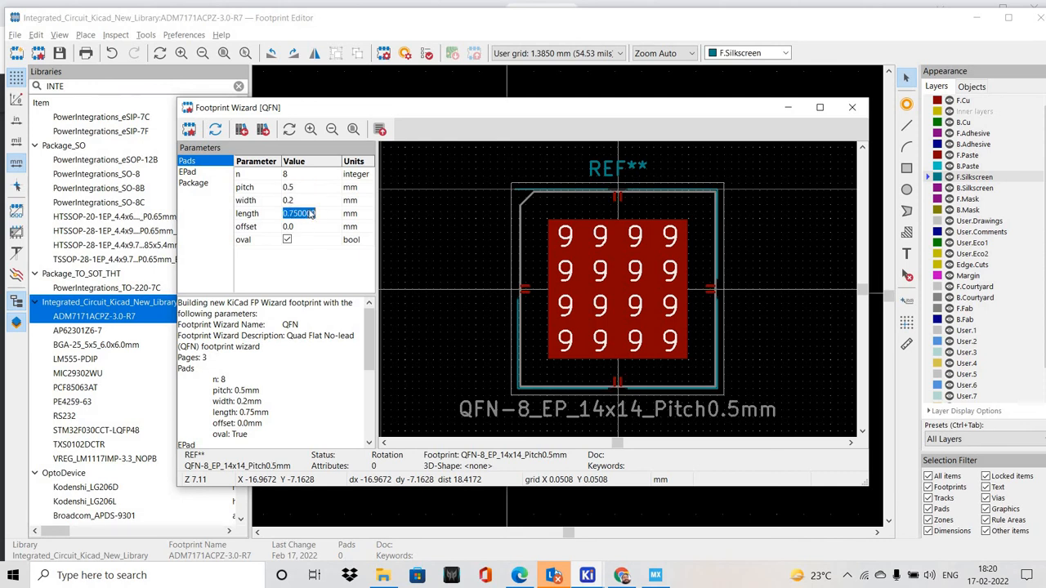
pyautogui.doubleClick(310, 202)
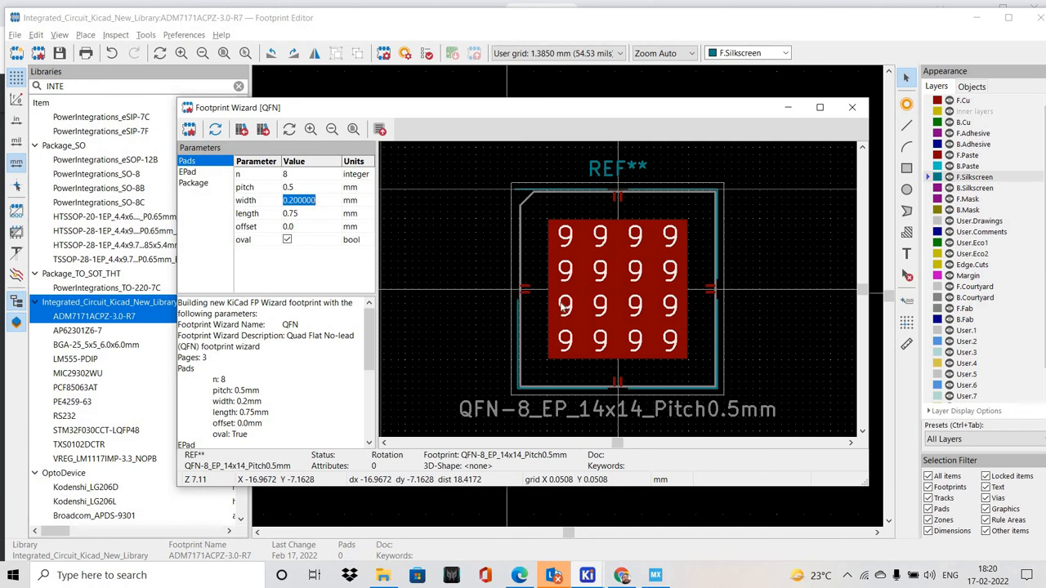
pyautogui.click(523, 273)
pyautogui.hotkey('alt', 'Tab')
pyautogui.hotkey('alt', 'Tab')
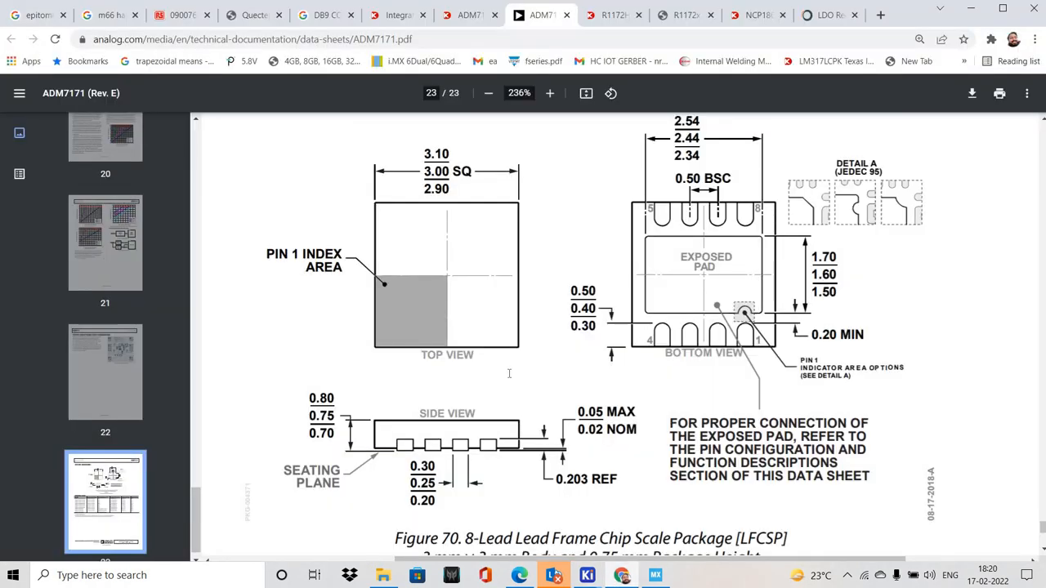
pyautogui.scroll(-10, 508, 374)
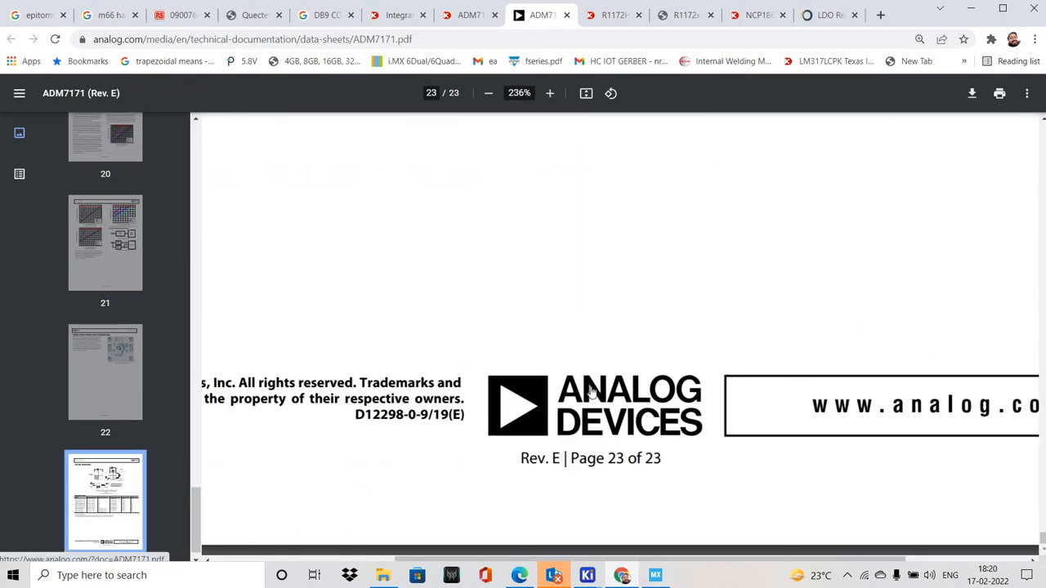
pyautogui.scroll(15, 598, 350)
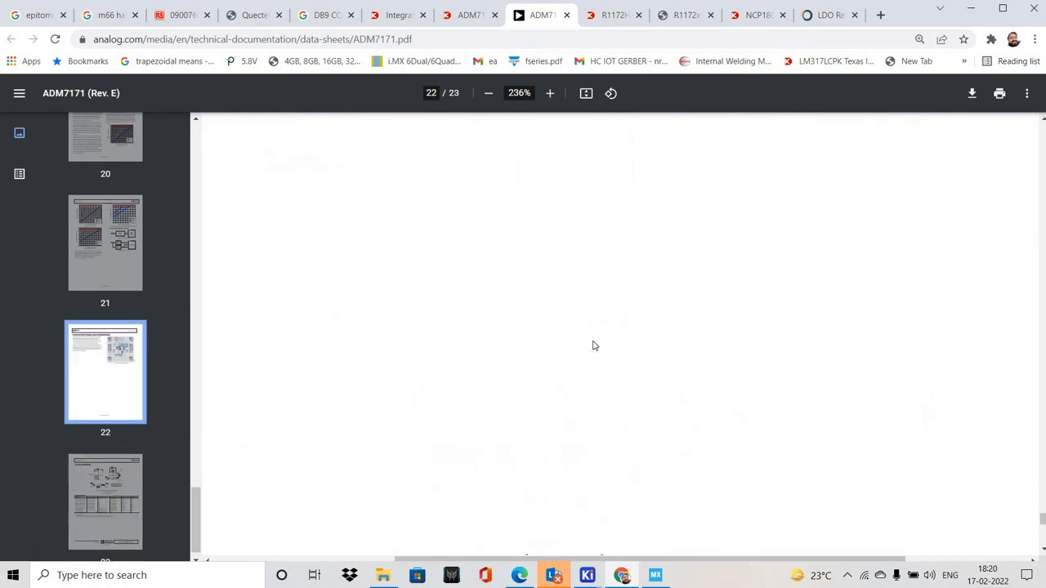
pyautogui.keyDown('ctrl'); pyautogui.scroll(-5, 600, 328); pyautogui.keyUp('ctrl')
pyautogui.scroll(-5, 601, 329)
pyautogui.keyDown('ctrl'); pyautogui.scroll(4, 601, 328); pyautogui.keyUp('ctrl')
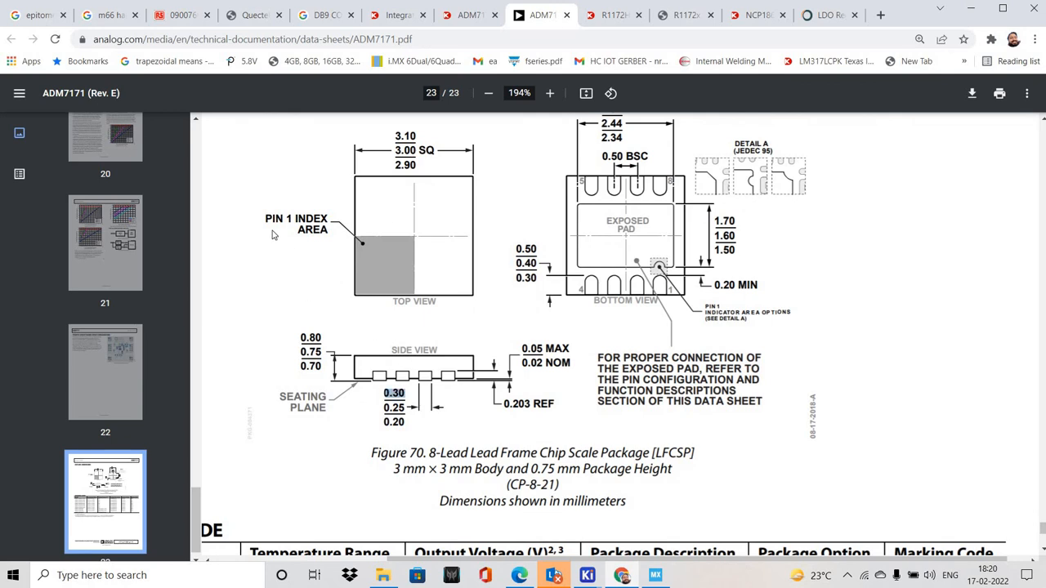
pyautogui.hotkey('alt', 'Tab')
pyautogui.doubleClick(303, 204)
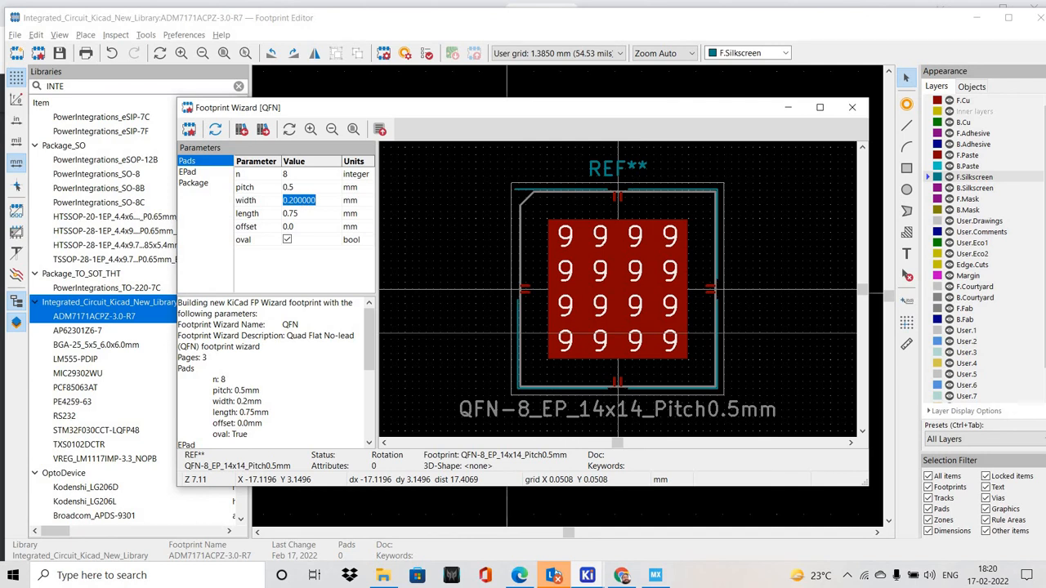
pyautogui.write('0.3')
pyautogui.press('Return')
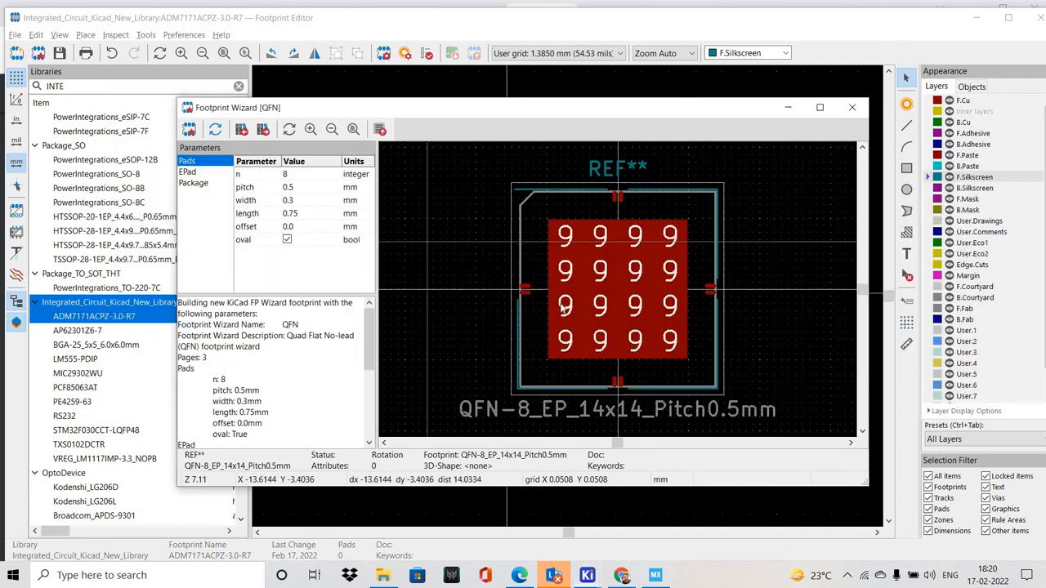
# Look up the lead length in the datasheet's outline drawing and set the QFN pad length to 0.5 mm
pyautogui.hotkey('alt', 'Tab')
pyautogui.click(630, 577)
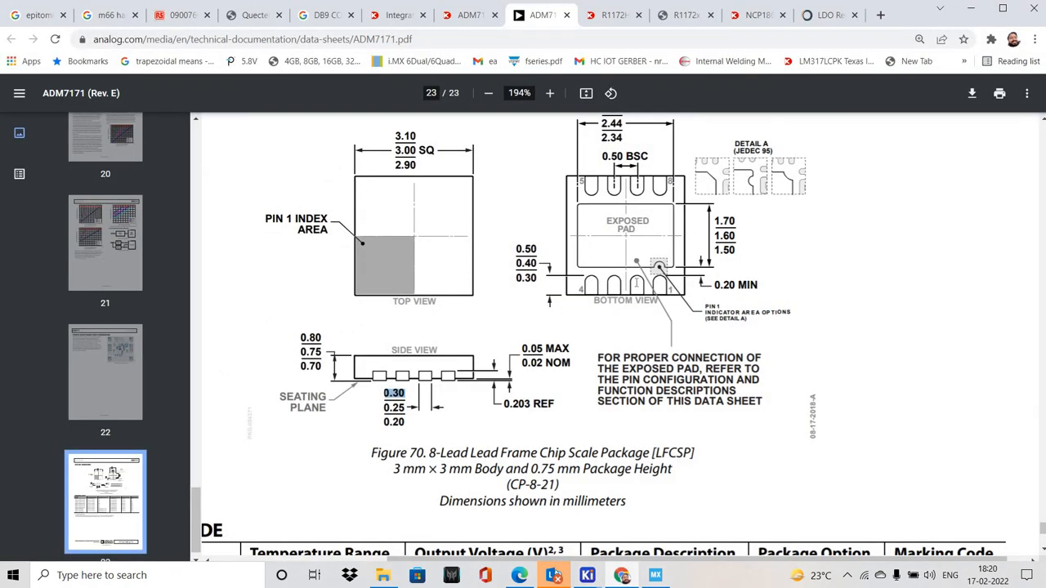
pyautogui.scroll(1, 649, 271)
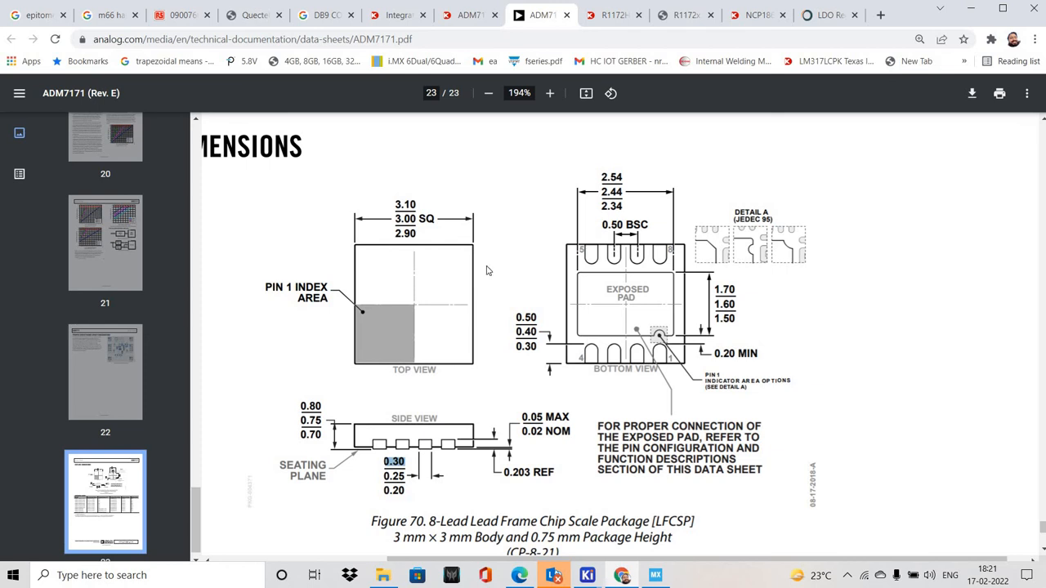
pyautogui.hotkey('alt', 'Tab')
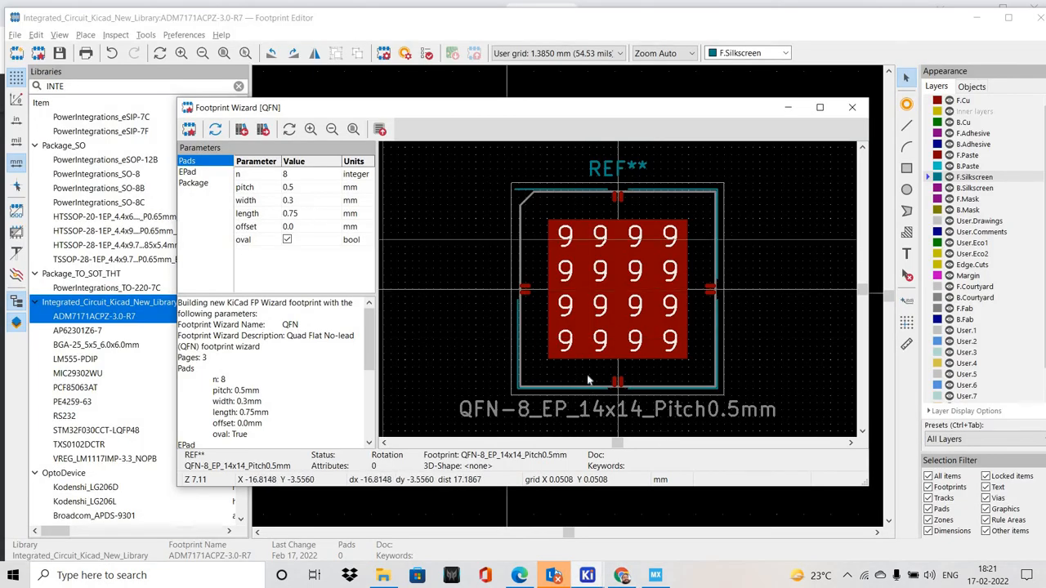
pyautogui.hotkey('alt', 'Tab')
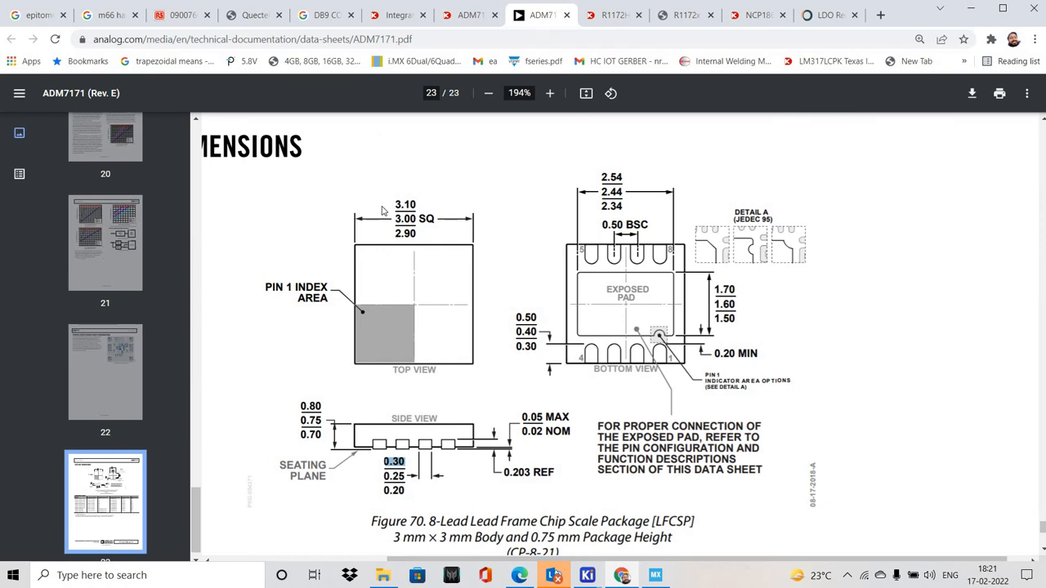
pyautogui.hotkey('alt', 'Tab')
pyautogui.doubleClick(326, 214)
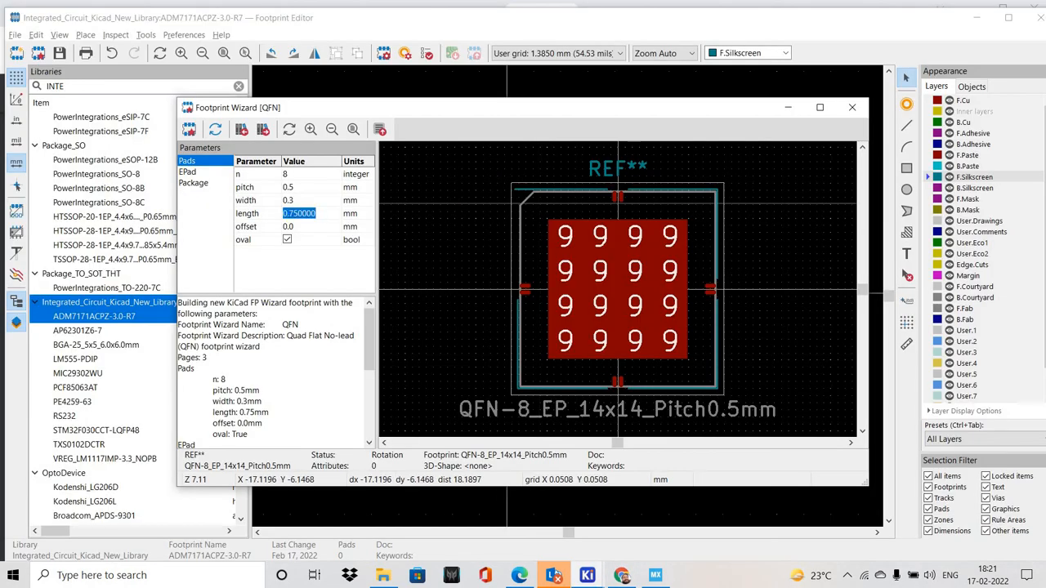
pyautogui.write('0.5')
# Set the exposed pad to 1.7 mm width and 2.54 mm length from the datasheet drawing, and enable its thermal vias
pyautogui.click(202, 175)
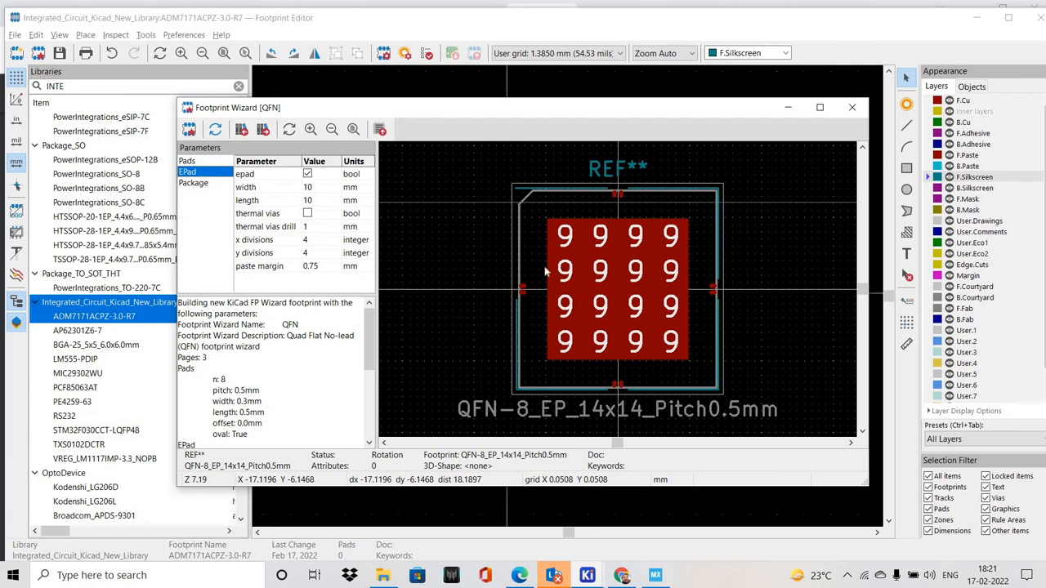
pyautogui.click(307, 174)
pyautogui.click(307, 174)
pyautogui.doubleClick(322, 188)
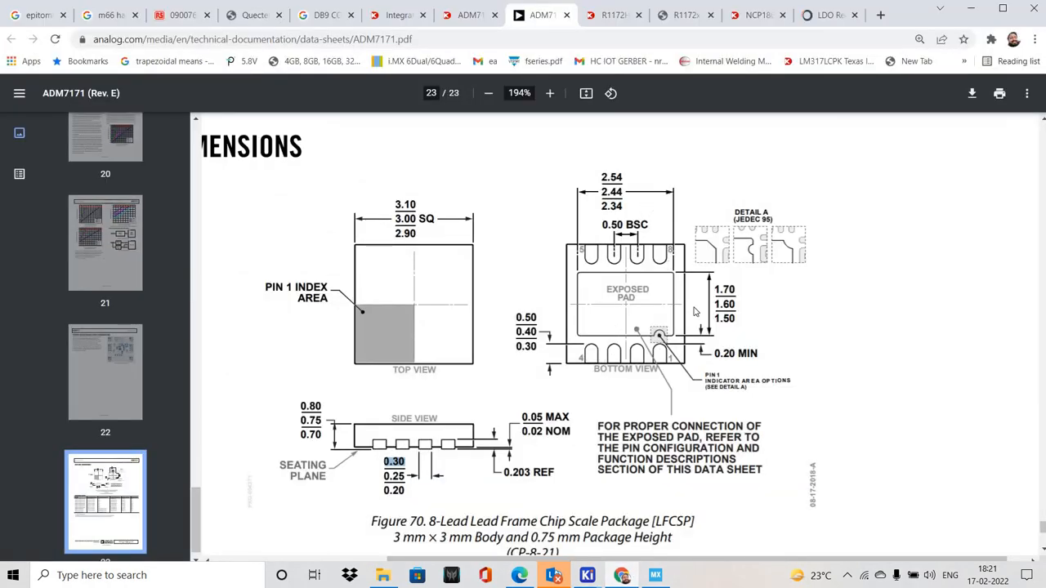
pyautogui.hotkey('alt', 'Tab')
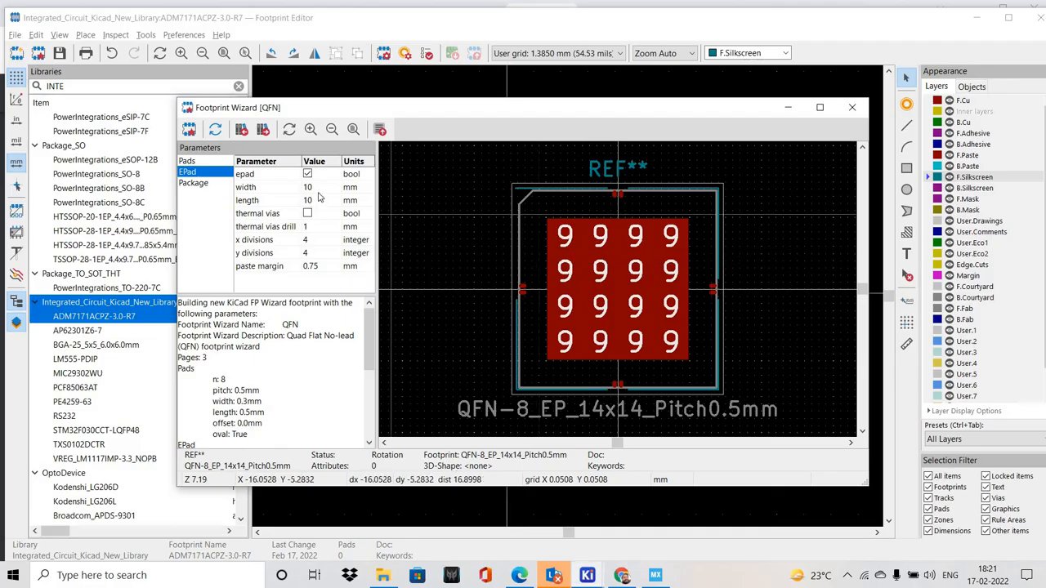
pyautogui.doubleClick(319, 189)
pyautogui.write('1')
pyautogui.doubleClick(322, 201)
pyautogui.write('2.54')
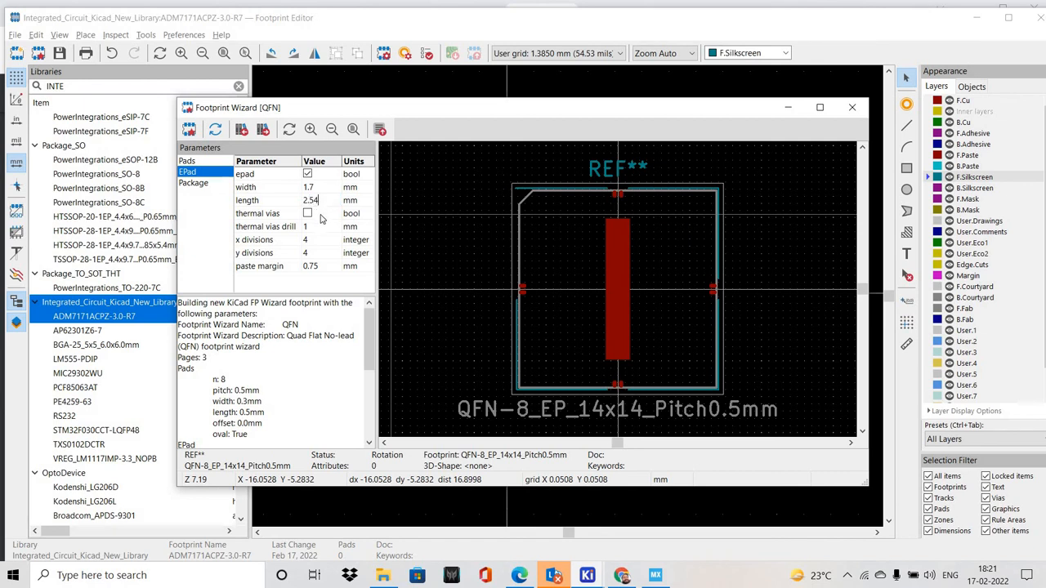
pyautogui.click(321, 217)
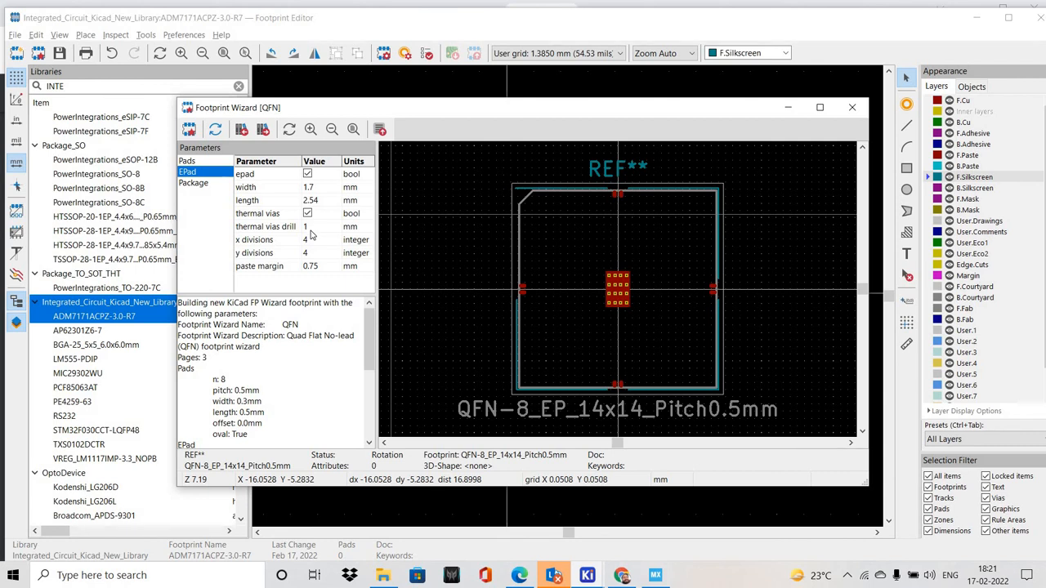
# Look up the body size in the datasheet and set the QFN package width and height to 3.1 mm each
pyautogui.click(201, 183)
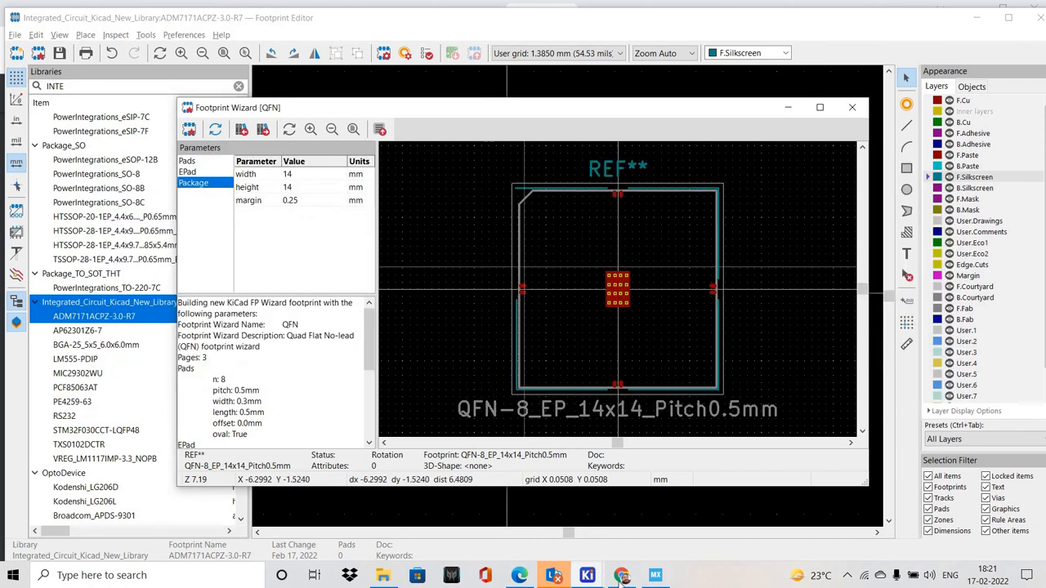
pyautogui.hotkey('alt', 'Tab')
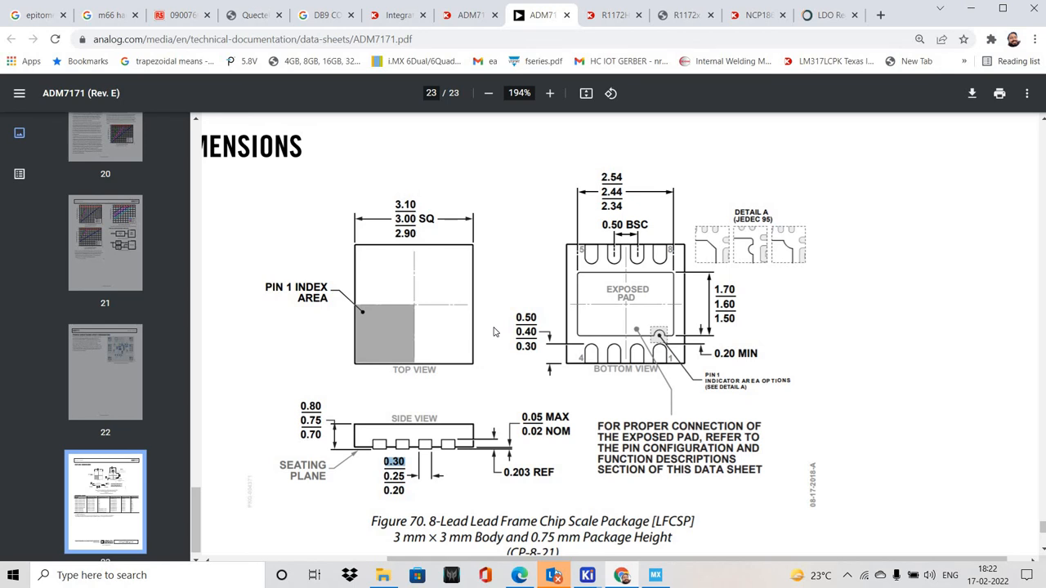
pyautogui.hotkey('alt', 'Tab')
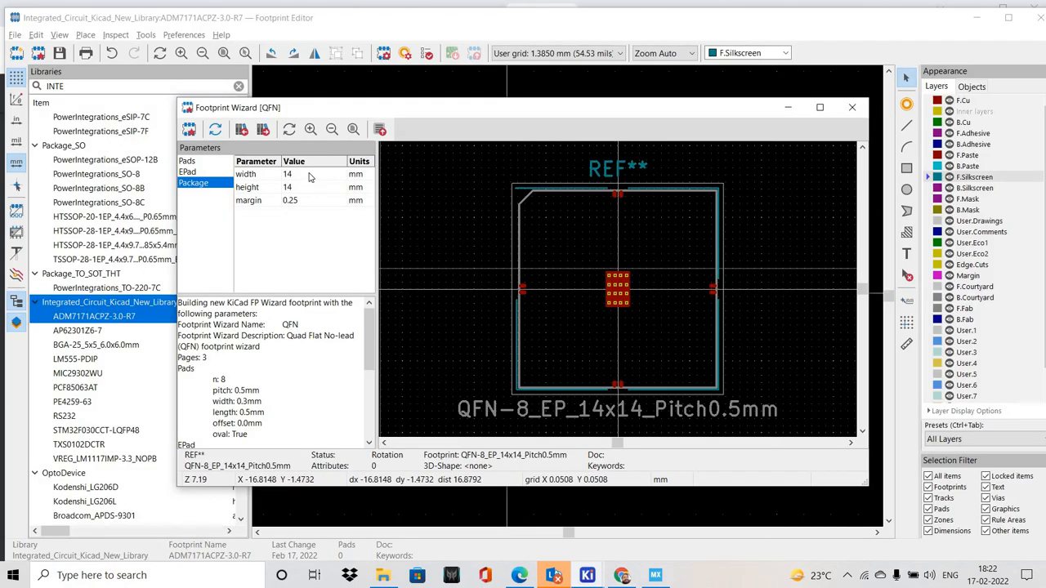
pyautogui.doubleClick(309, 175)
pyautogui.write('3.1')
pyautogui.press('Return')
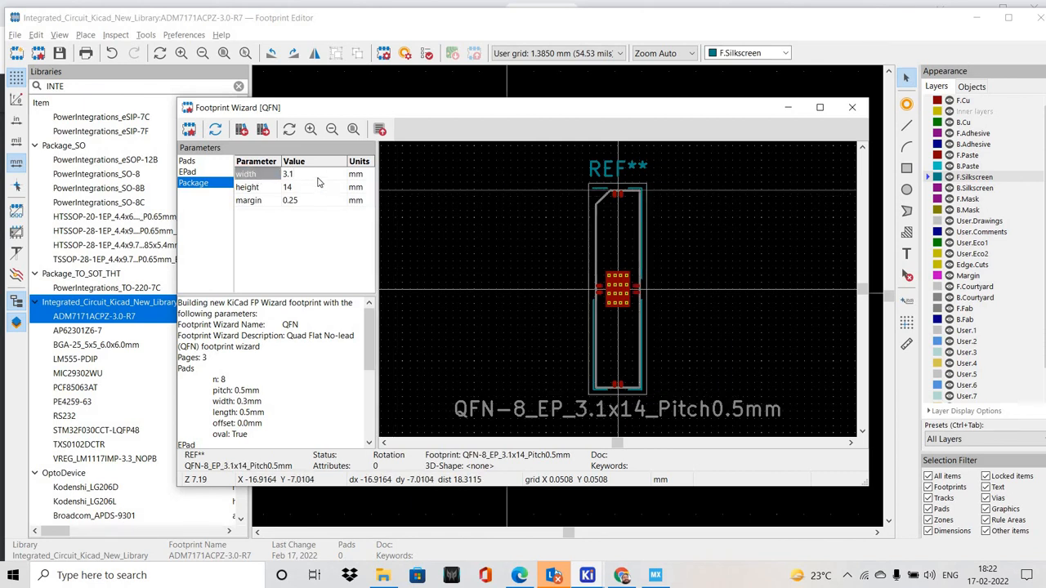
pyautogui.doubleClick(316, 176)
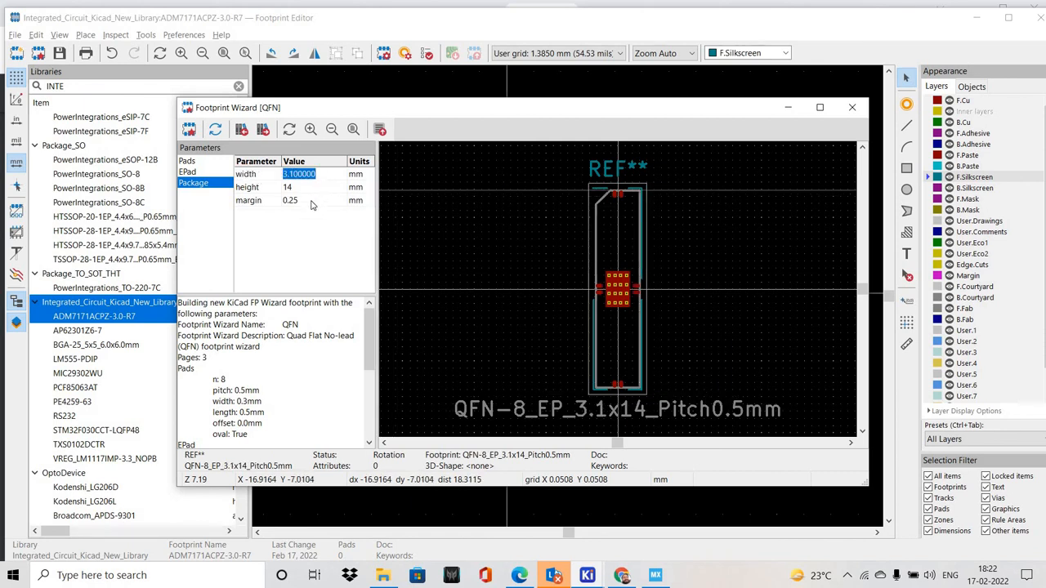
pyautogui.press('Tab')
pyautogui.write('3.1')
pyautogui.press('Tab')
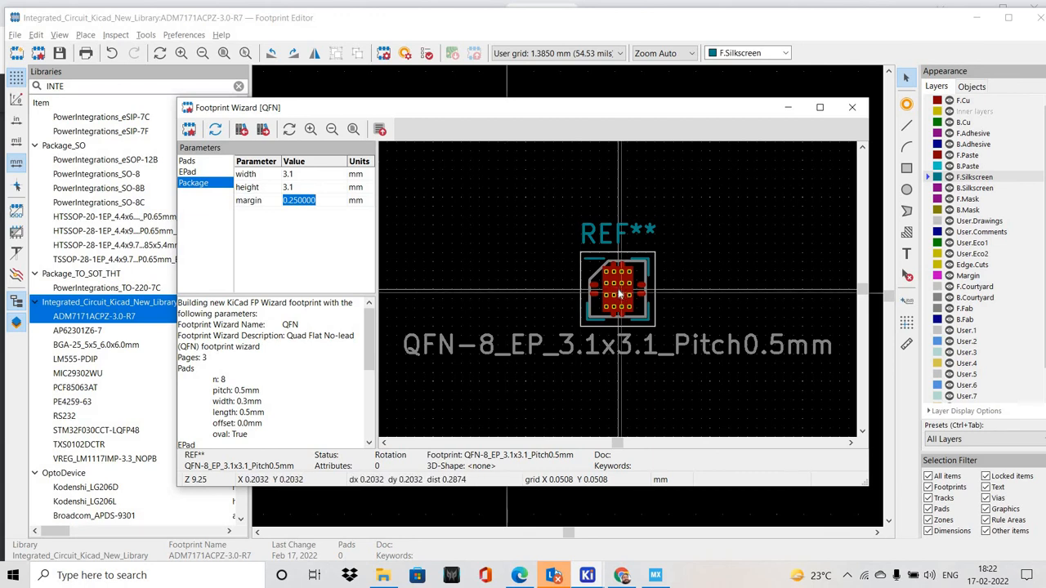
# Try the footprint with the thermal vias and the exposed pad switched off in turn, and restore both options
pyautogui.scroll(5, 623, 297)
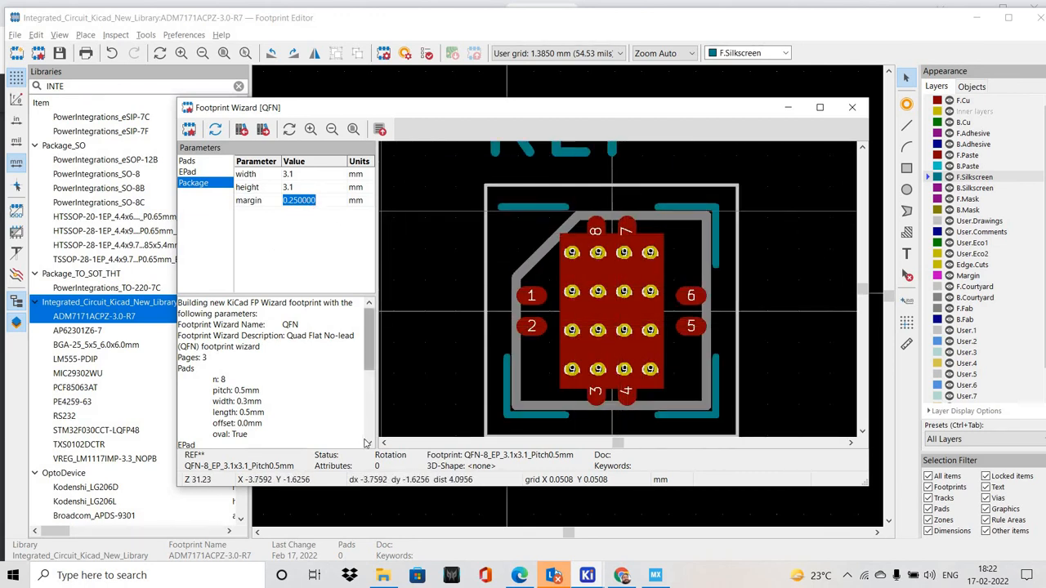
pyautogui.scroll(-5, 368, 380)
pyautogui.scroll(5, 369, 380)
pyautogui.click(195, 172)
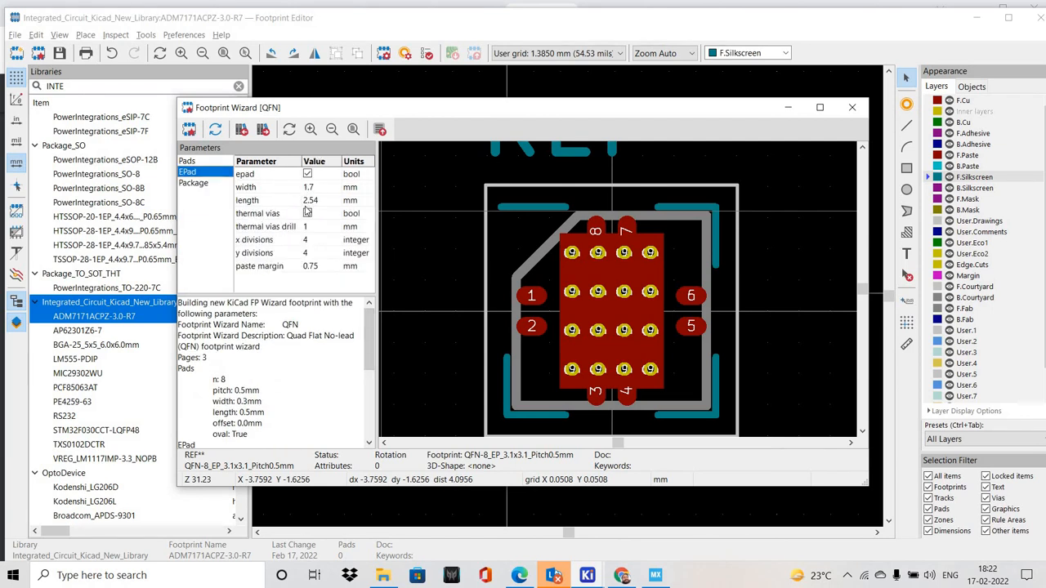
pyautogui.click(307, 212)
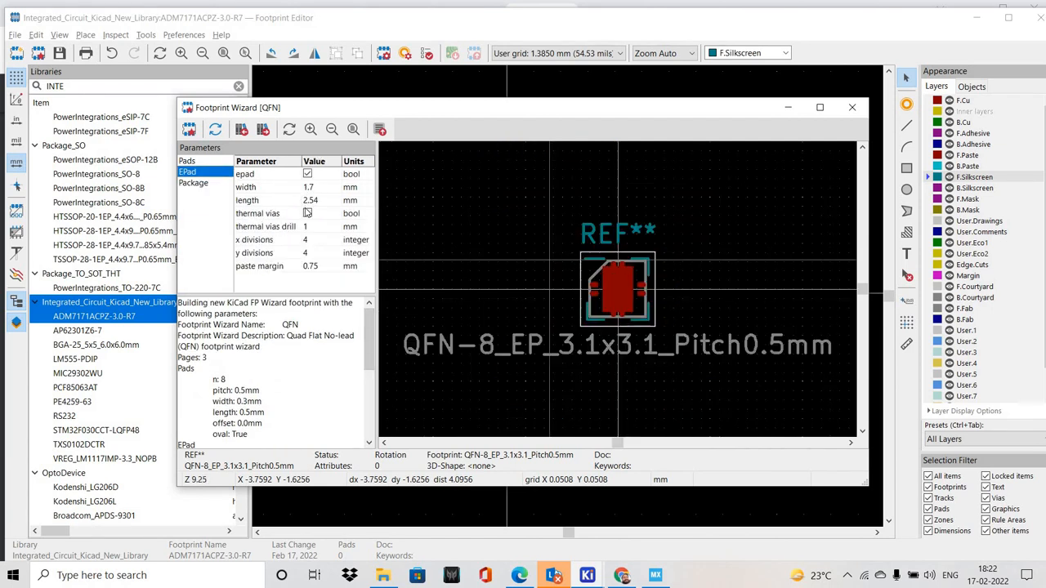
pyautogui.click(307, 174)
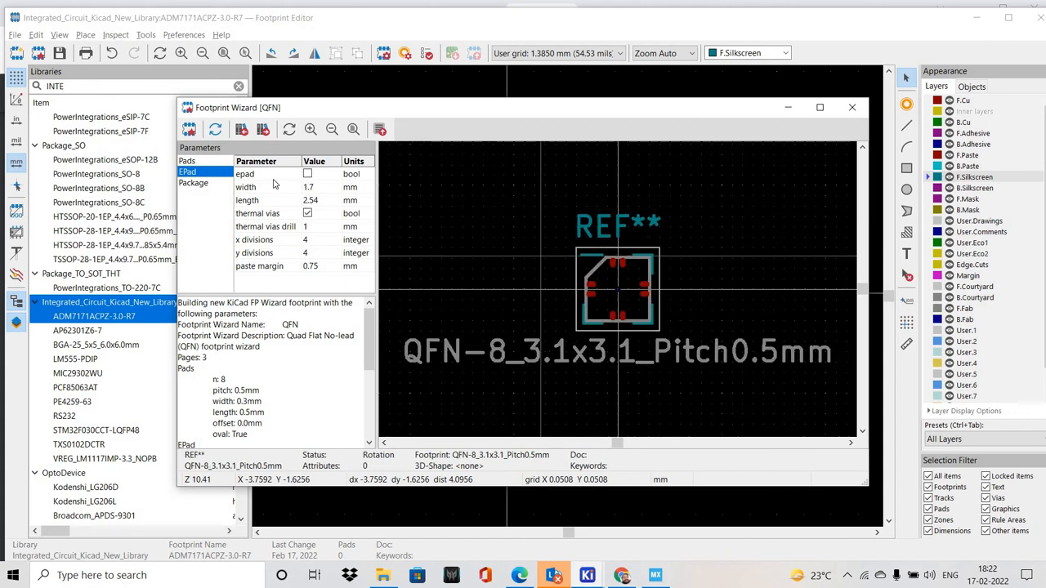
pyautogui.click(307, 174)
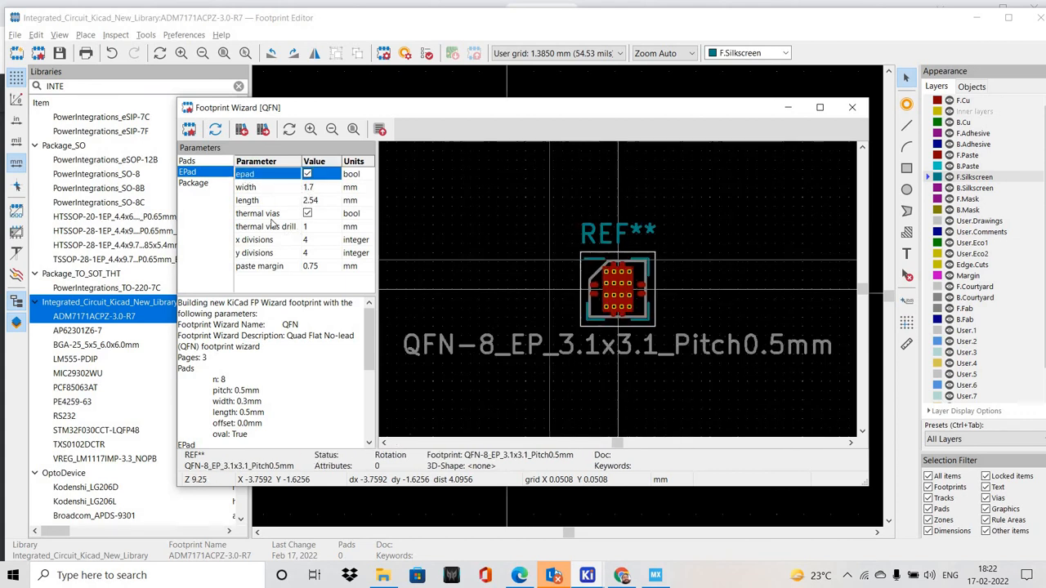
# Try 2 x divisions and 2 y divisions for the exposed pad, and restore both to 4
pyautogui.click(317, 242)
pyautogui.write('2')
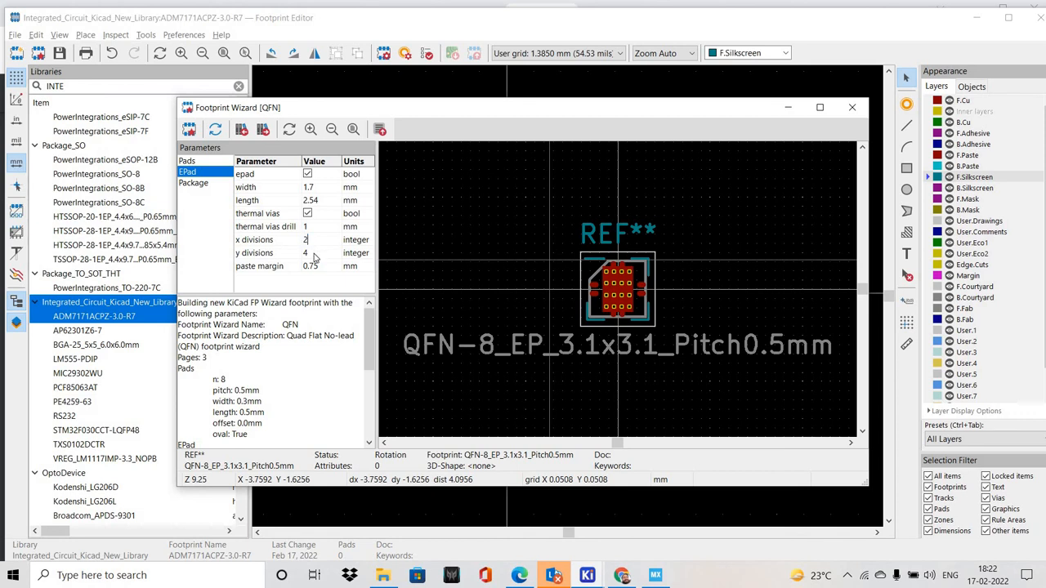
pyautogui.press('Return')
pyautogui.write('2')
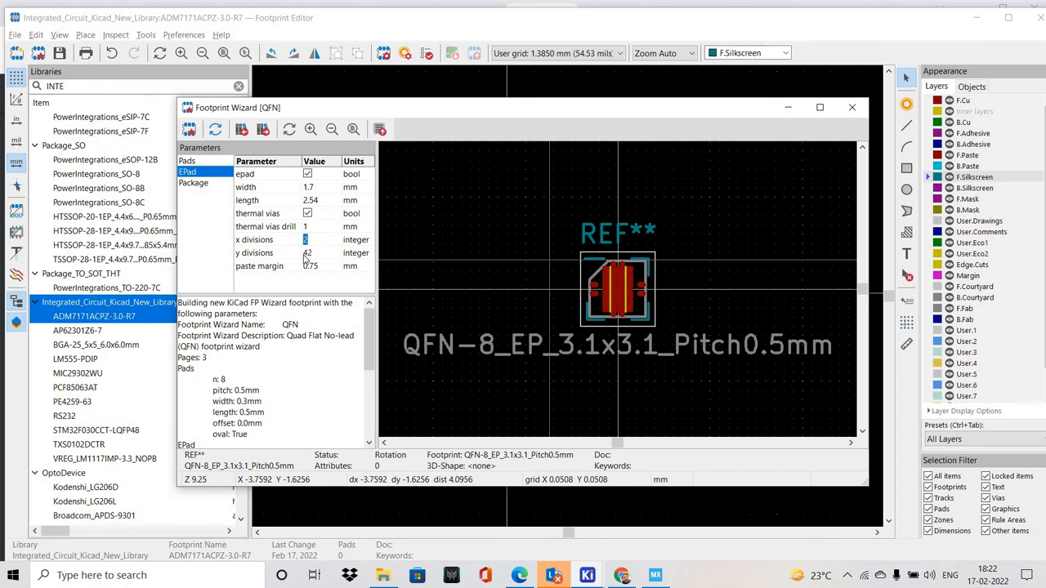
pyautogui.click(319, 242)
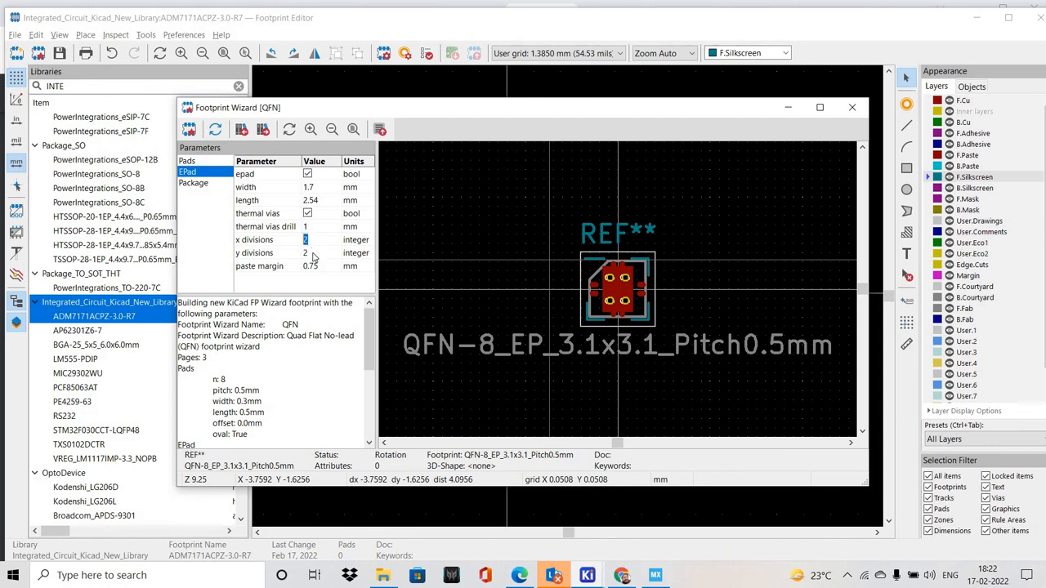
pyautogui.write('4')
pyautogui.moveTo(302, 251); pyautogui.dragTo(314, 248)
pyautogui.write('4')
# Try switching off the oval pad shape, and turn the oval option back on
pyautogui.click(201, 168)
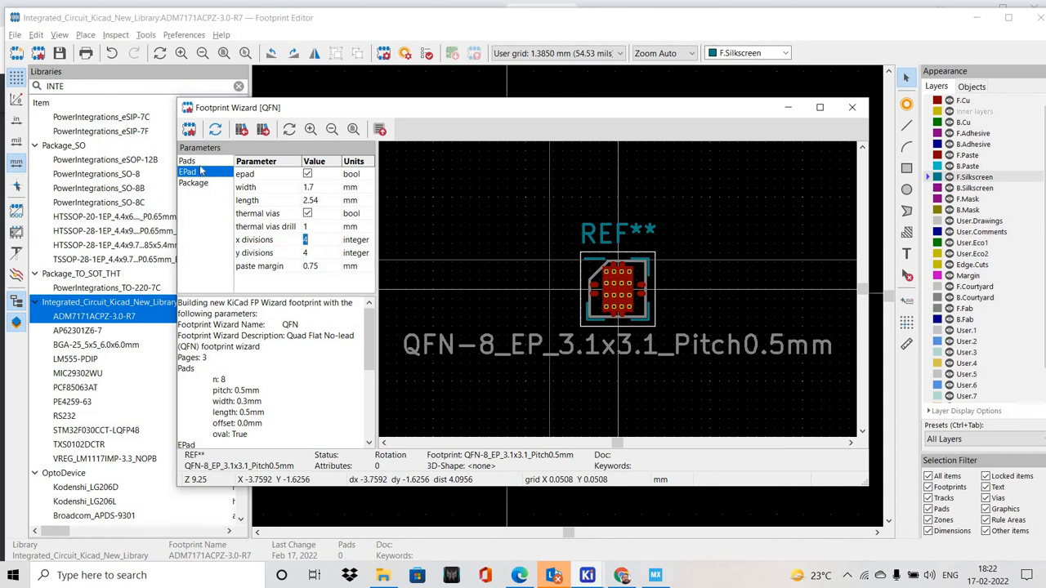
pyautogui.click(200, 163)
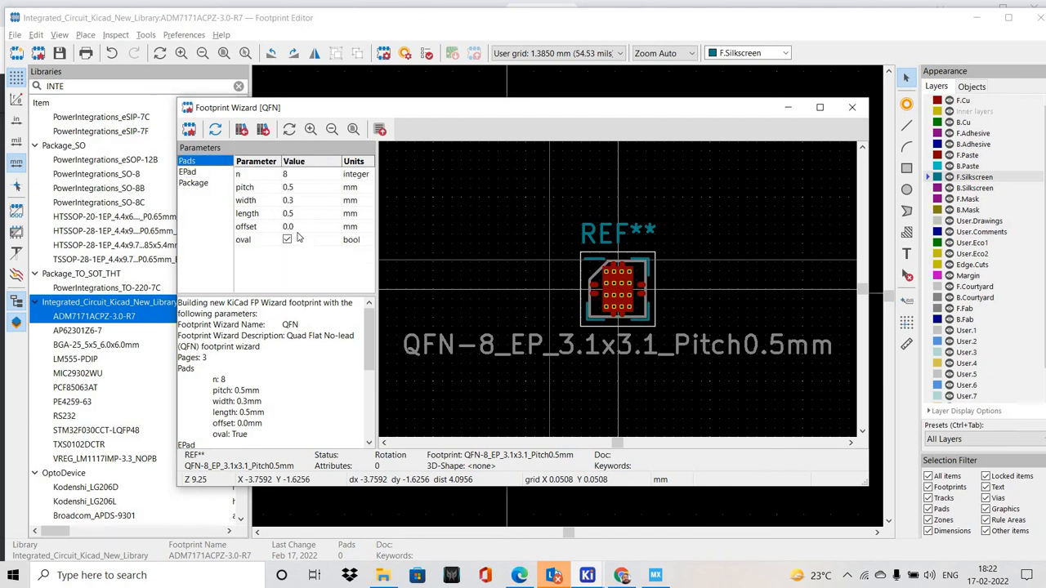
pyautogui.click(287, 240)
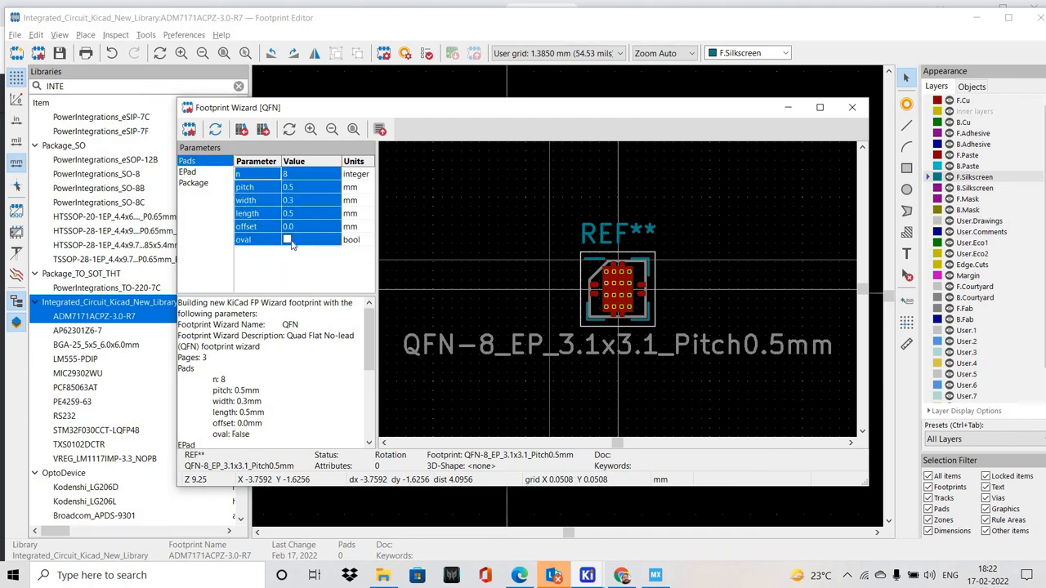
pyautogui.click(292, 239)
pyautogui.scroll(4, 625, 270)
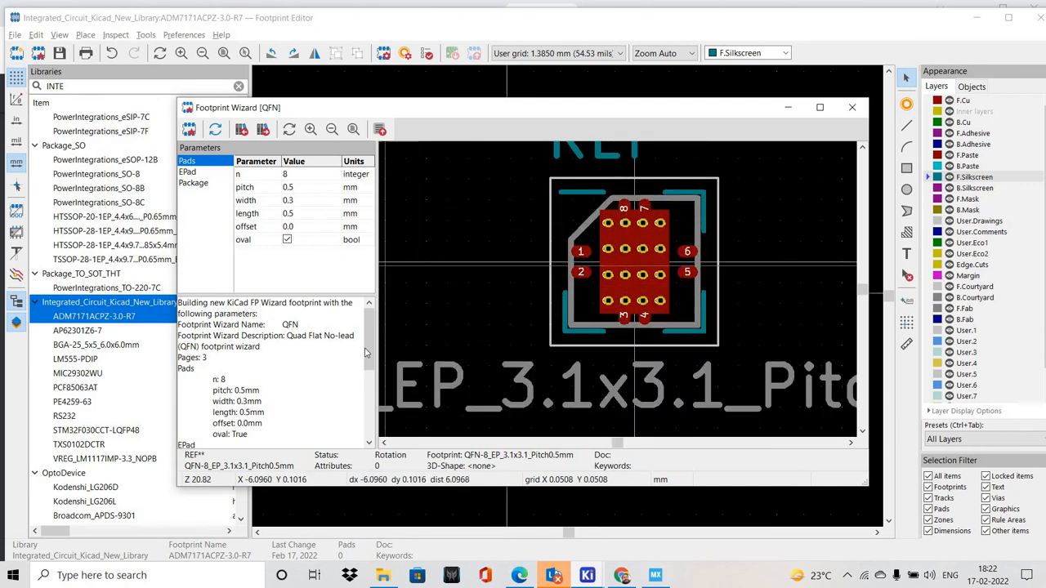
pyautogui.scroll(-5, 359, 421)
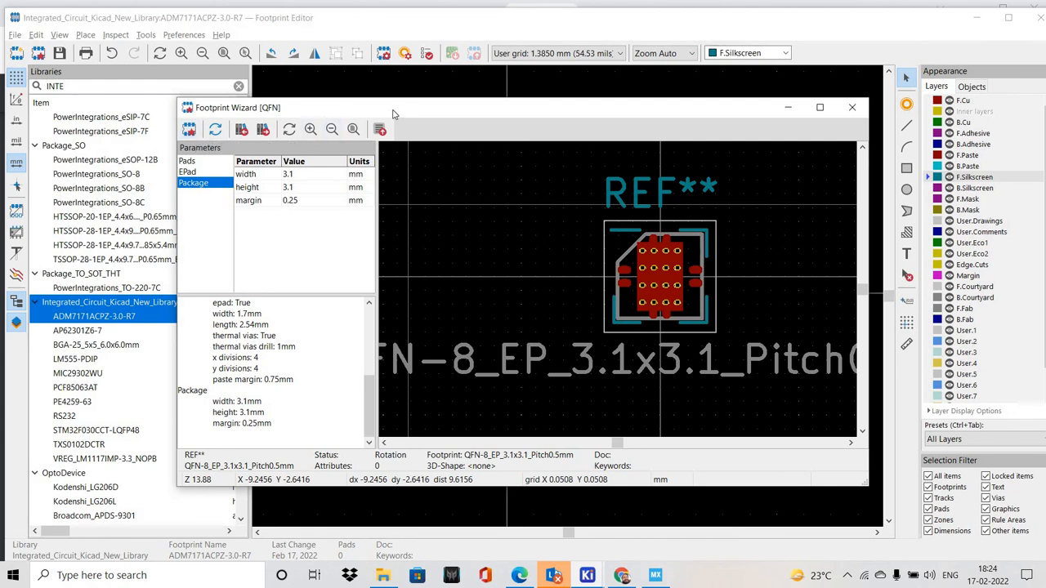
# Export the generated footprint to the editor and save it in Integrated_Circuit_Kicad_New_Library as QFN-8_EP_3.1x3.1_Pitch0.5mm
pyautogui.moveTo(352, 115); pyautogui.dragTo(301, 107)
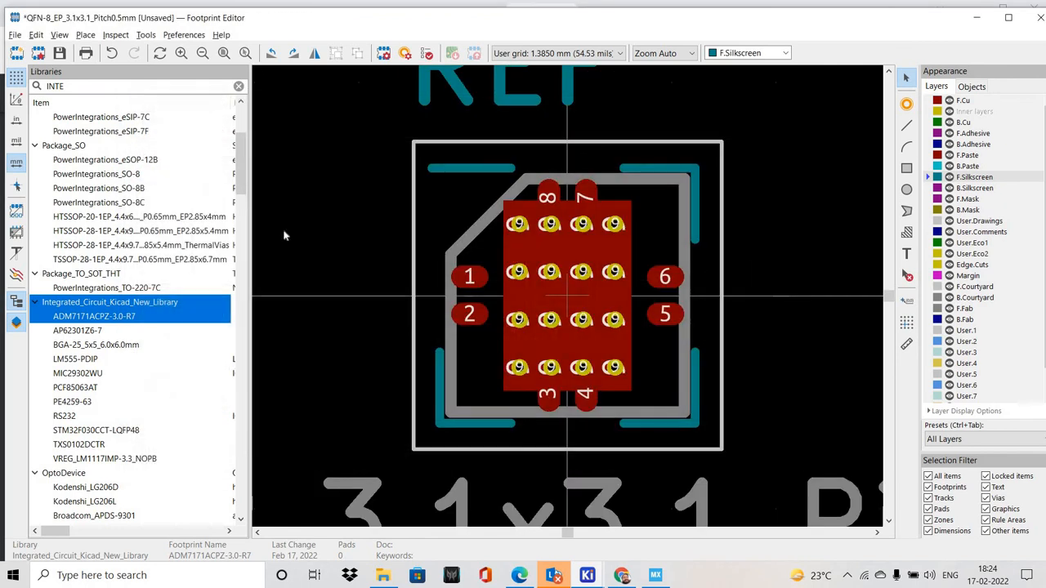
pyautogui.scroll(3, 149, 340)
pyautogui.scroll(-17, 122, 328)
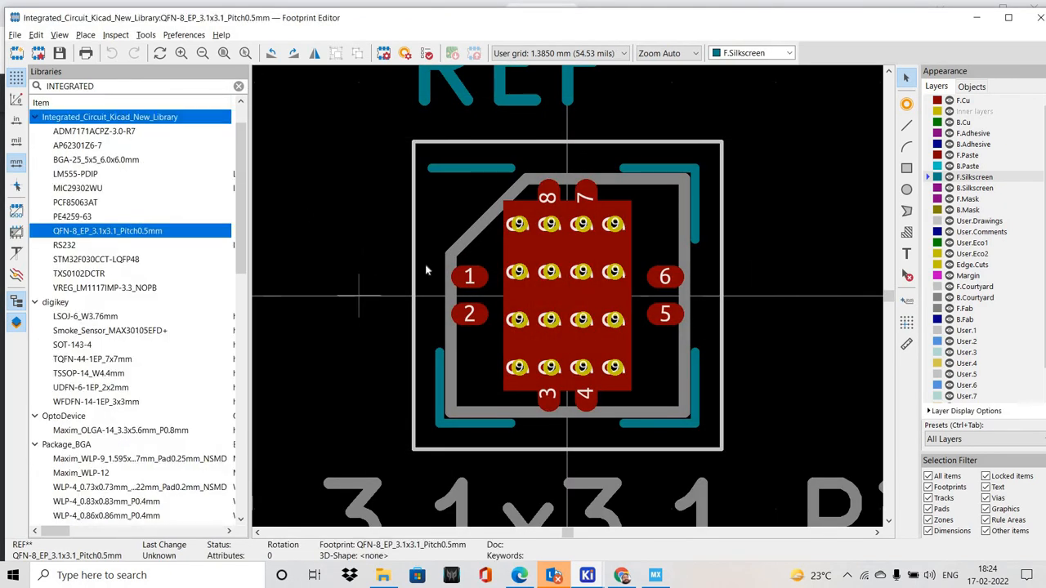
# Try to delete the diagonal corner segment on F.Fab beside pad 1
pyautogui.moveTo(400, 270); pyautogui.dragTo(385, 271, button='middle')
pyautogui.click(451, 283)
pyautogui.moveTo(422, 239); pyautogui.dragTo(386, 231, button='middle')
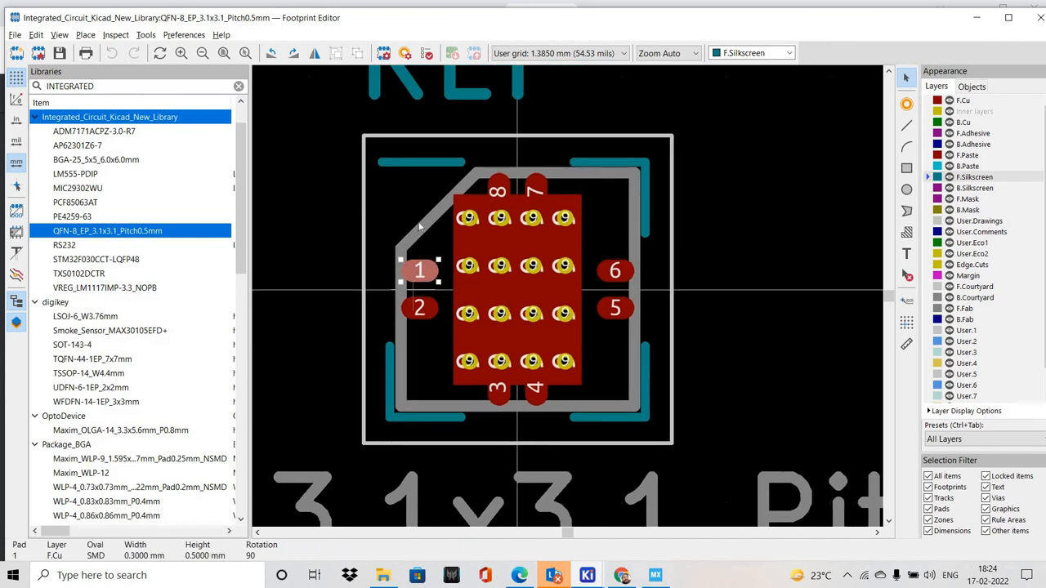
pyautogui.click(387, 229)
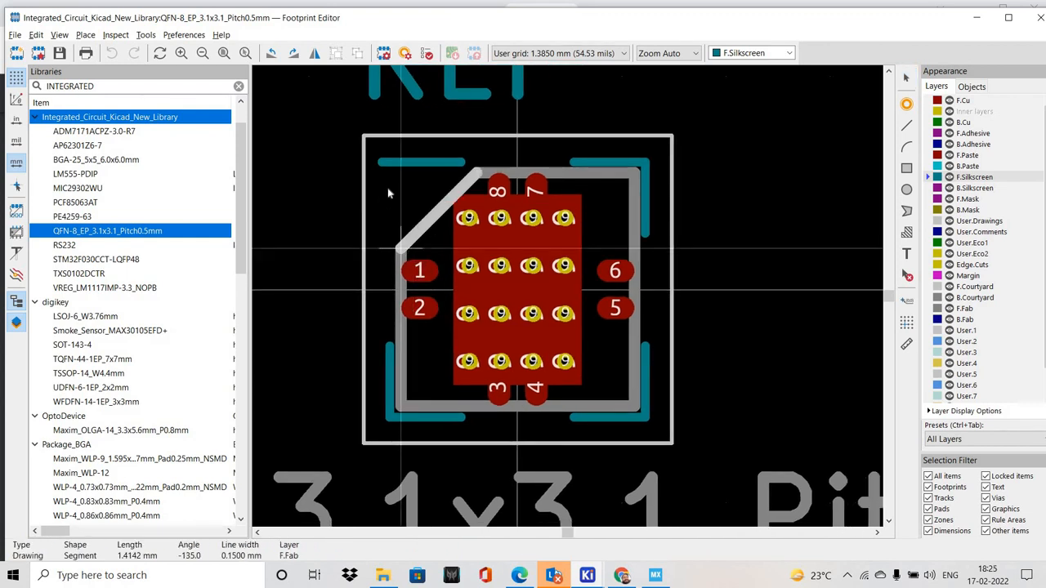
pyautogui.press('Delete')
pyautogui.rightClick(389, 190)
pyautogui.moveTo(482, 272)
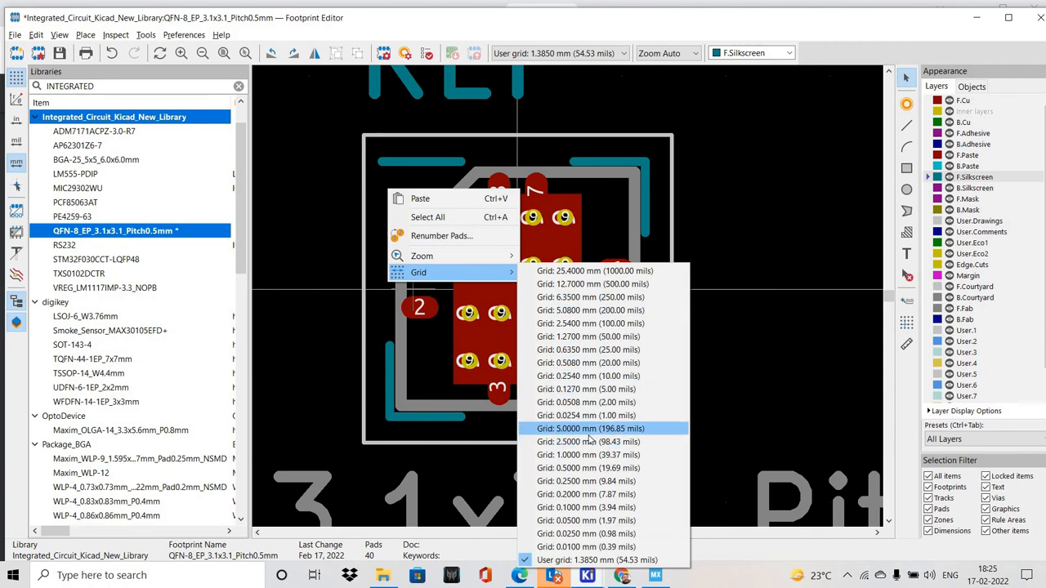
pyautogui.click(477, 358)
pyautogui.click(477, 358)
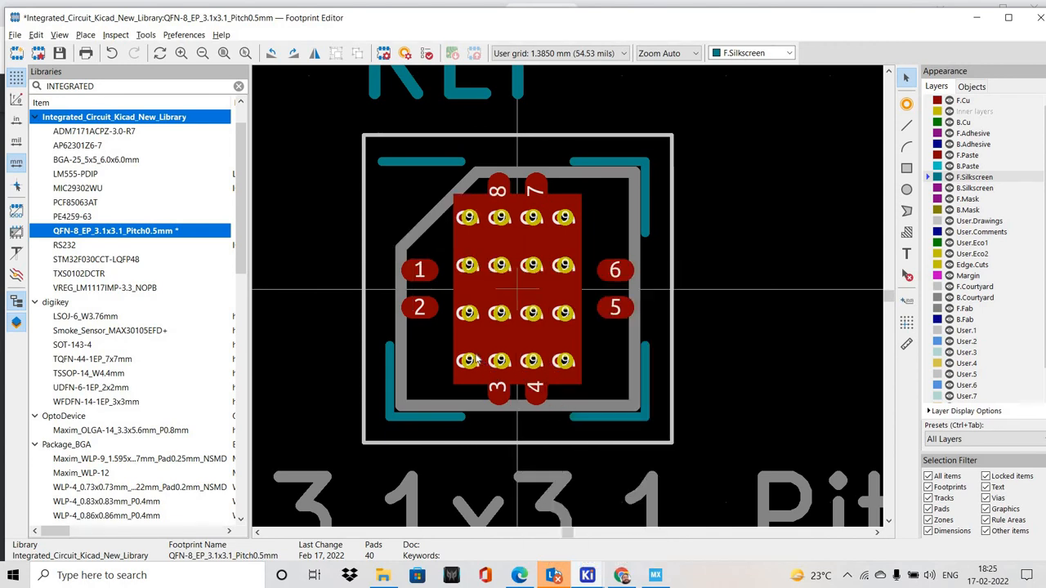
pyautogui.click(425, 223)
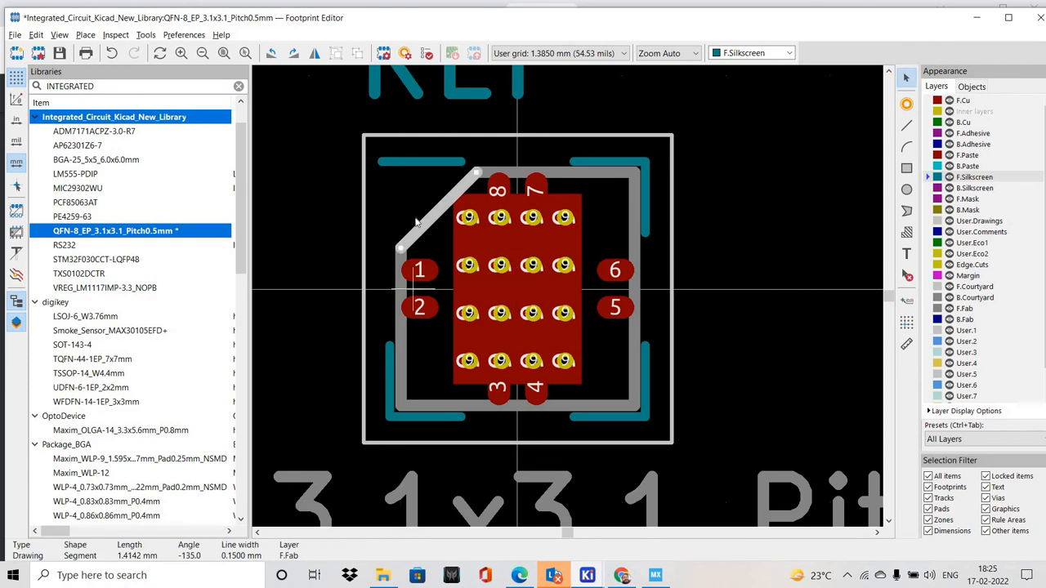
pyautogui.click(417, 219)
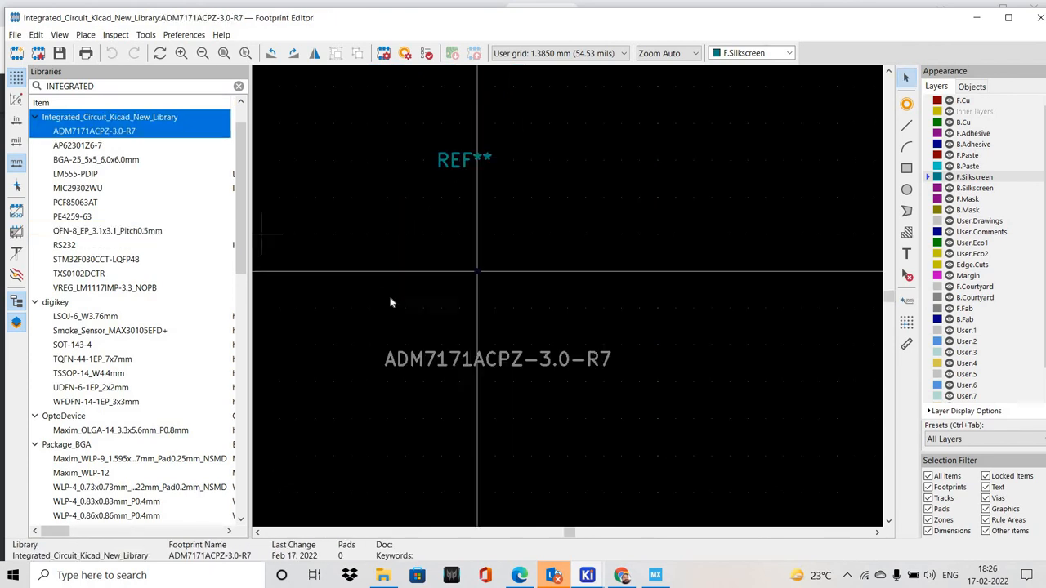
# Define the new SMD pad 1 from the datasheet dimensions as a rectangular pad, 0.3 mm in X and 0.5 mm in Y
pyautogui.click(621, 575)
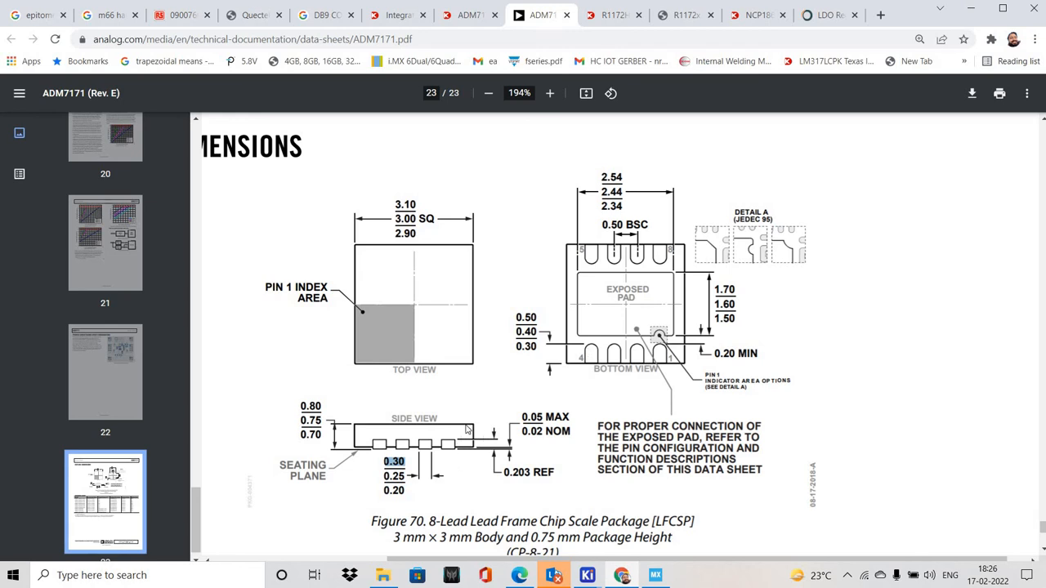
pyautogui.hotkey('alt', 'Tab')
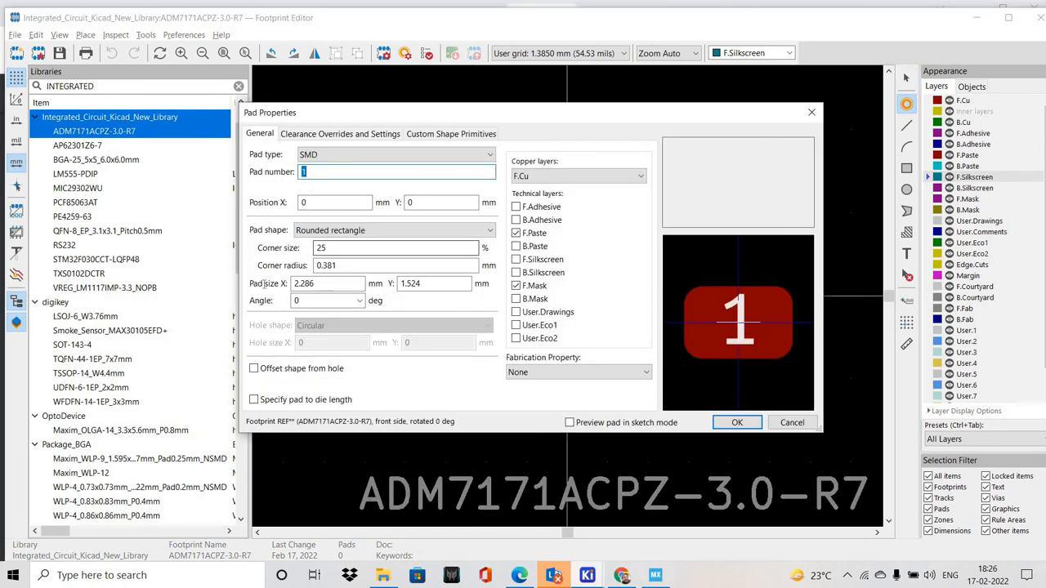
pyautogui.click(326, 283)
pyautogui.doubleClick(327, 284)
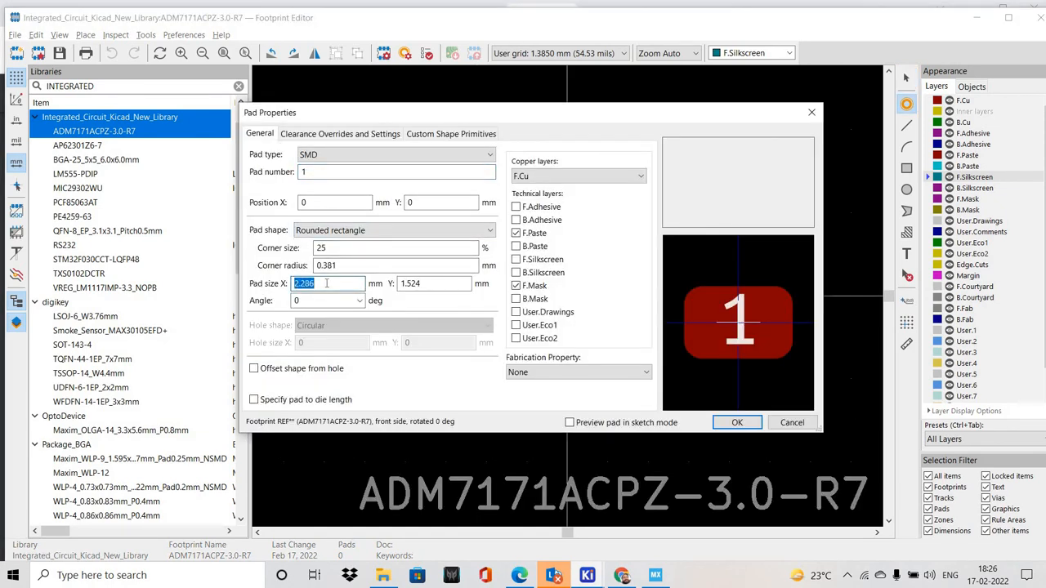
pyautogui.write('0.3')
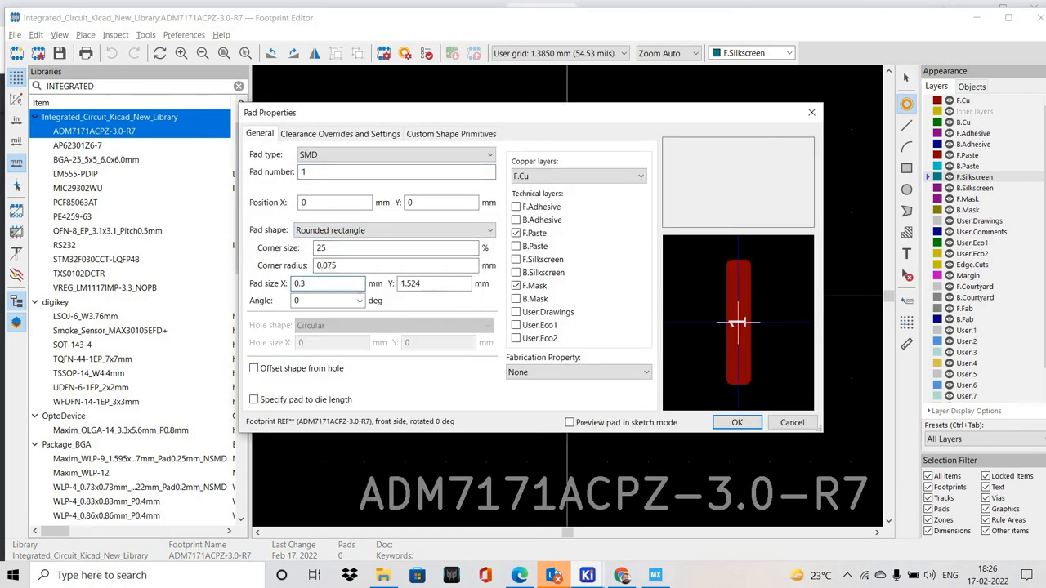
pyautogui.press('Tab')
pyautogui.write('0.5')
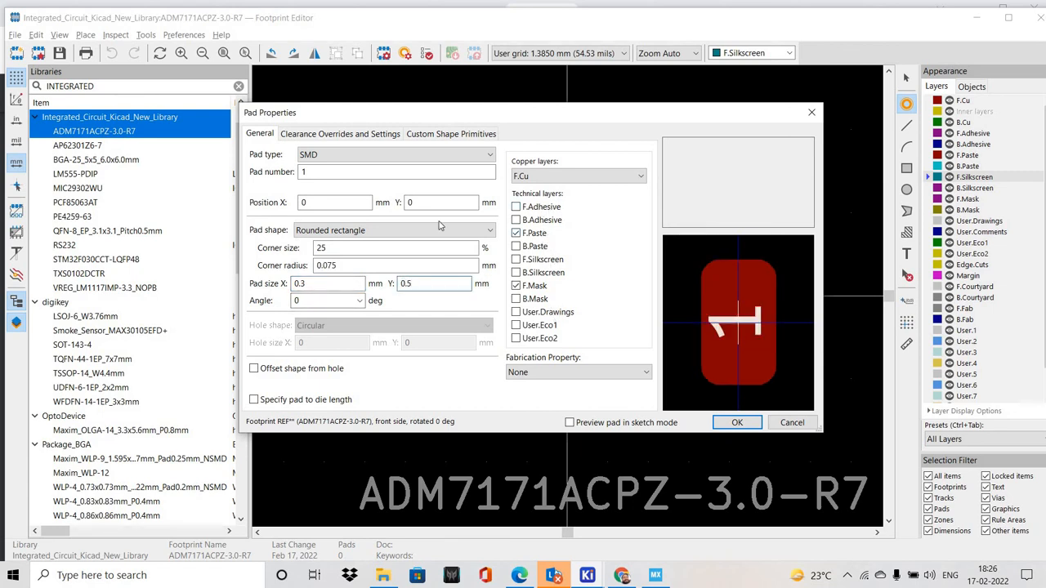
pyautogui.click(369, 230)
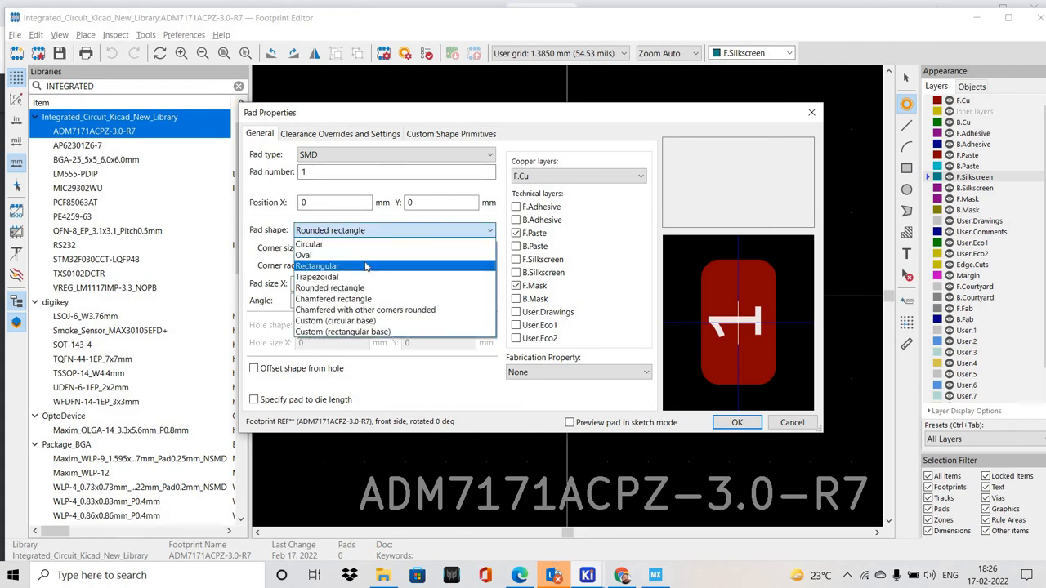
pyautogui.click(727, 425)
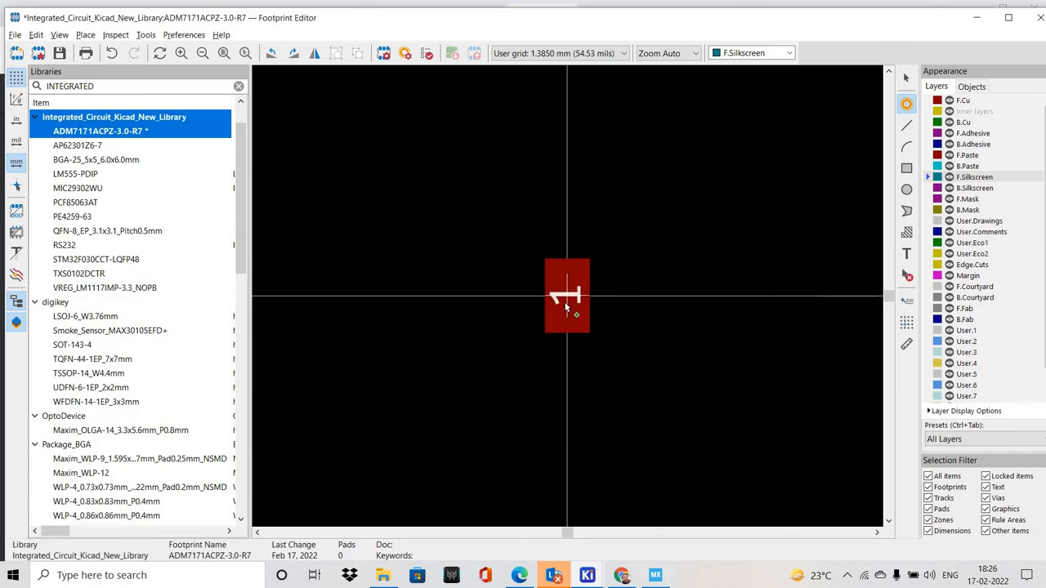
# Rotate the pad by 90 degrees and place pads 1 to 4, with pad 1 at the origin
pyautogui.press('r')
pyautogui.click(607, 360)
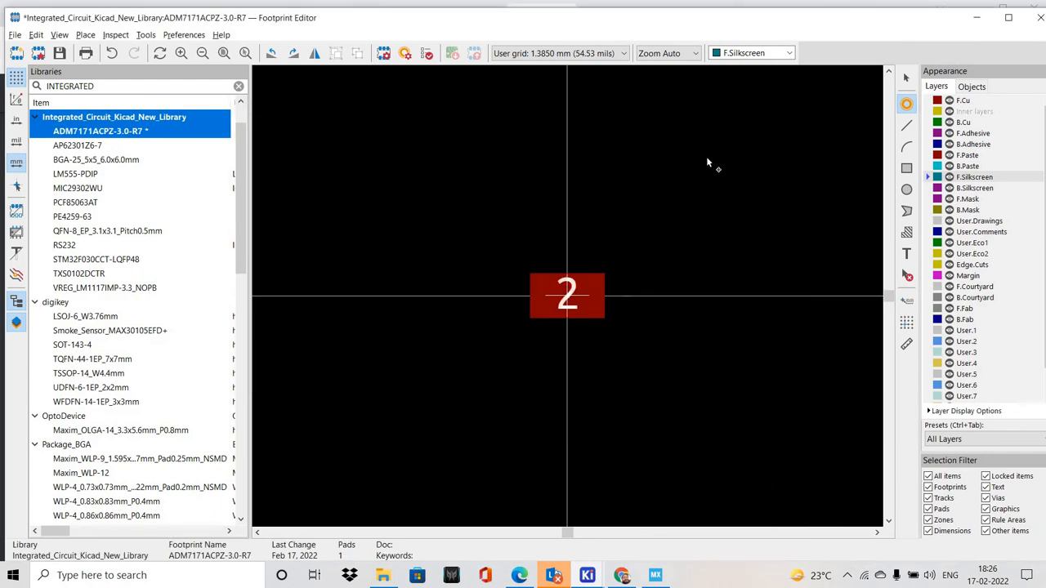
pyautogui.click(772, 295)
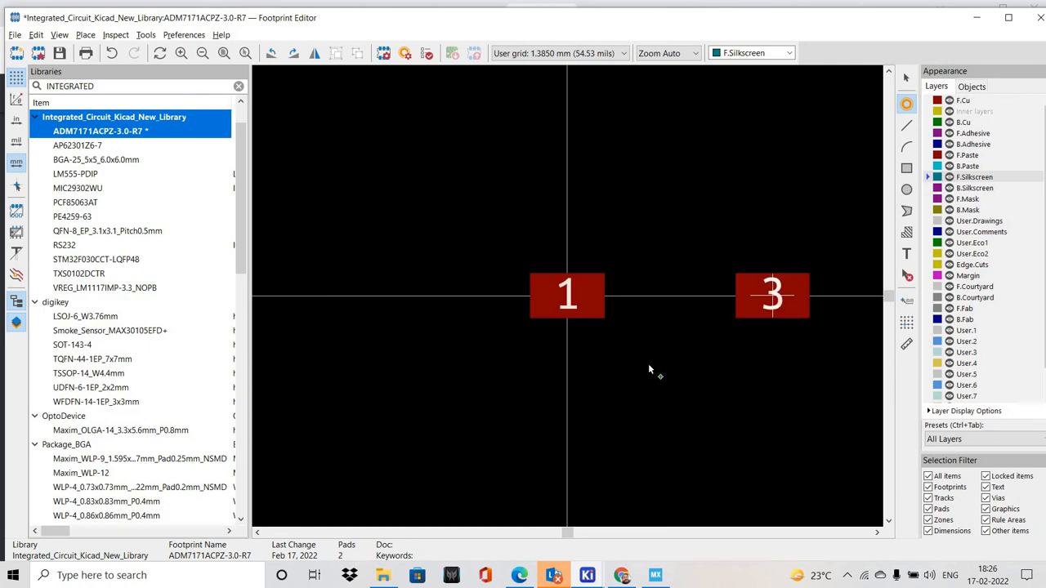
pyautogui.keyDown('shift'); pyautogui.scroll(-3, 649, 367); pyautogui.keyUp('shift')
pyautogui.scroll(-3, 626, 216)
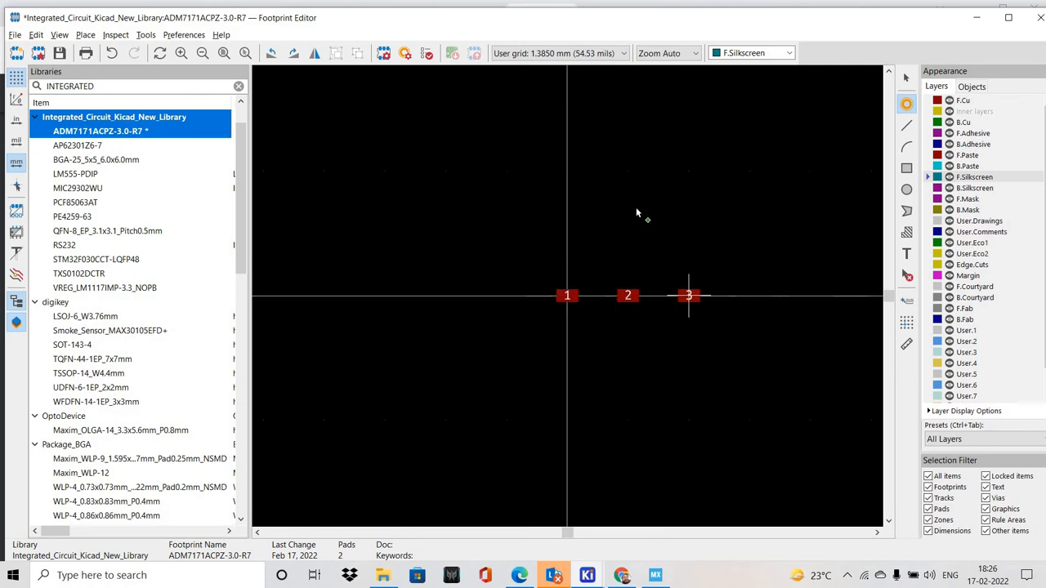
pyautogui.click(628, 171)
pyautogui.click(688, 171)
pyautogui.press('Escape')
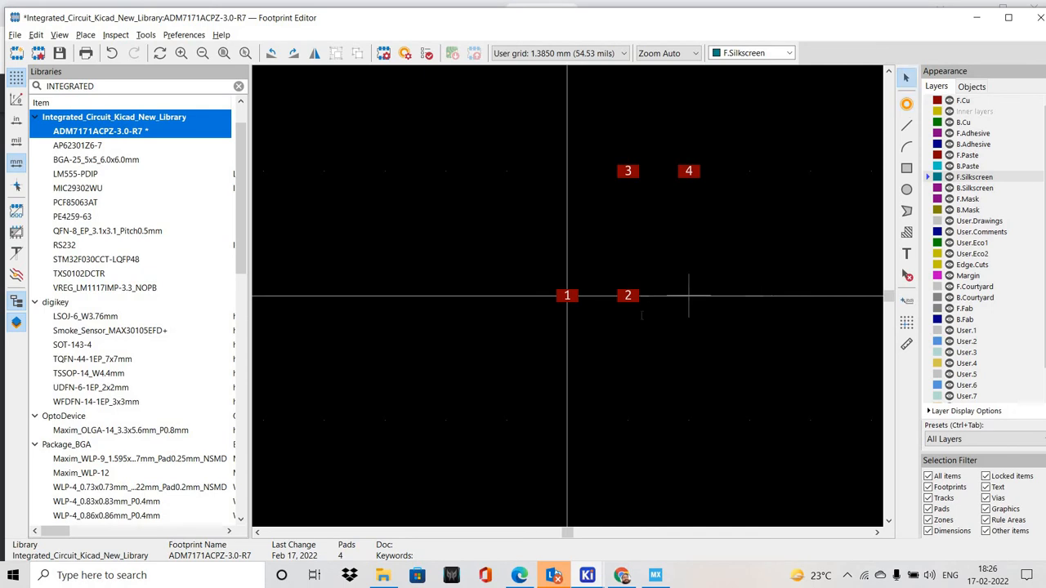
# Check the pad pitch in the datasheet and change the footprint editor's grid to 0.5080 mm
pyautogui.hotkey('alt', 'Tab')
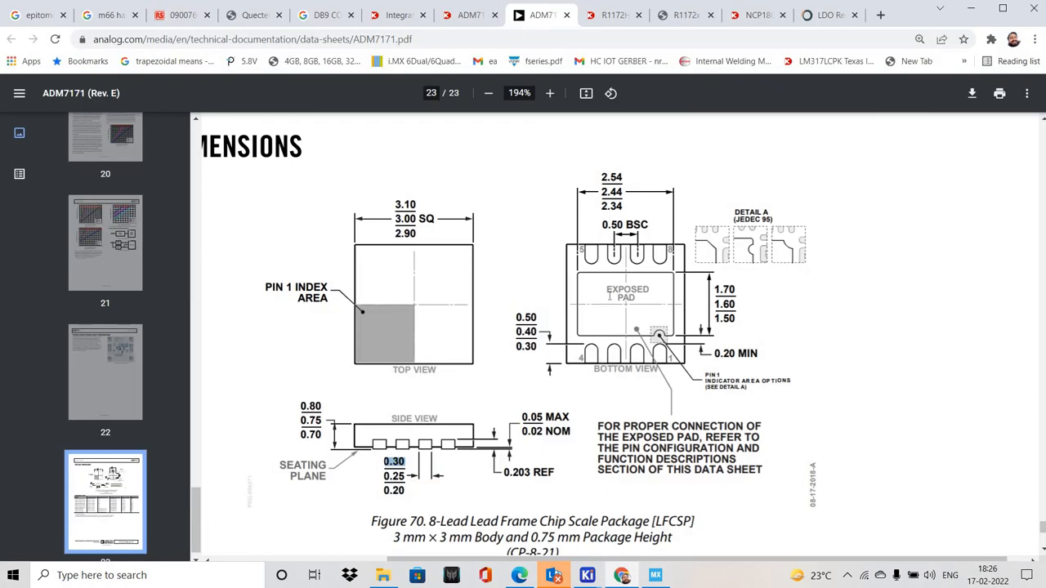
pyautogui.hotkey('alt', 'Tab')
pyautogui.scroll(3, 541, 313)
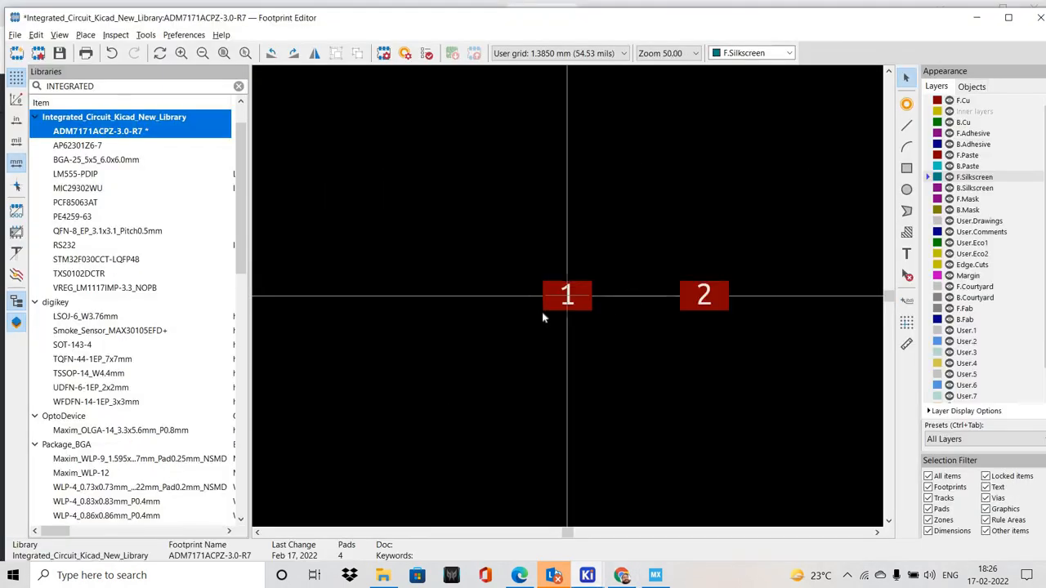
pyautogui.rightClick(631, 409)
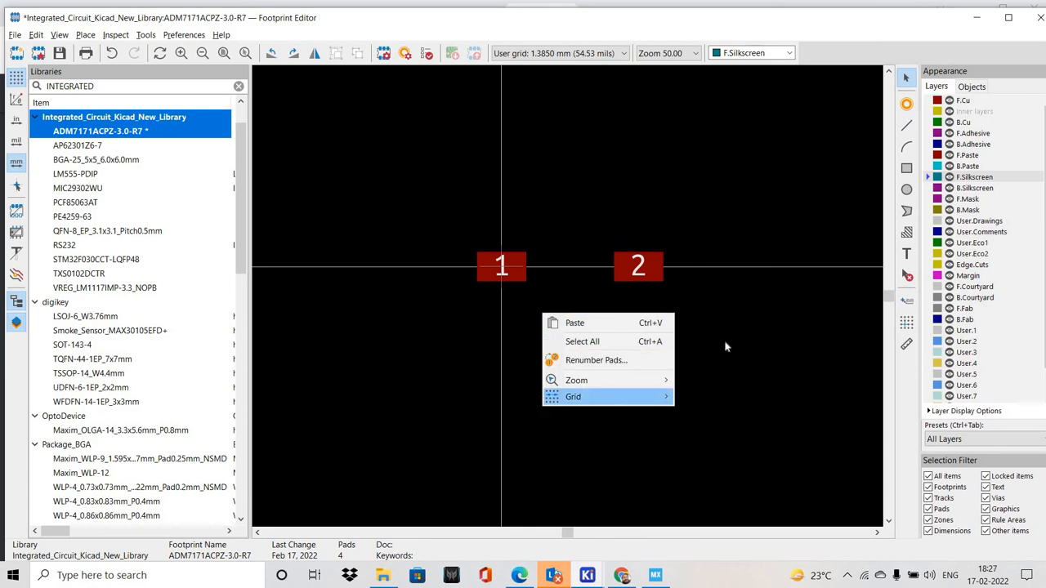
pyautogui.moveTo(661, 398)
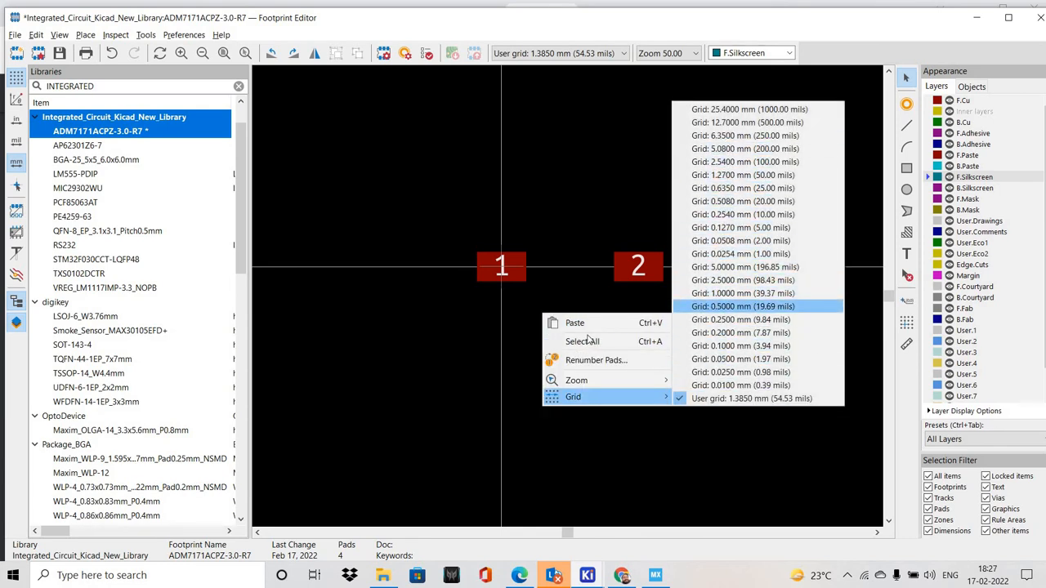
pyautogui.click(745, 307)
pyautogui.hotkey('alt', '1')
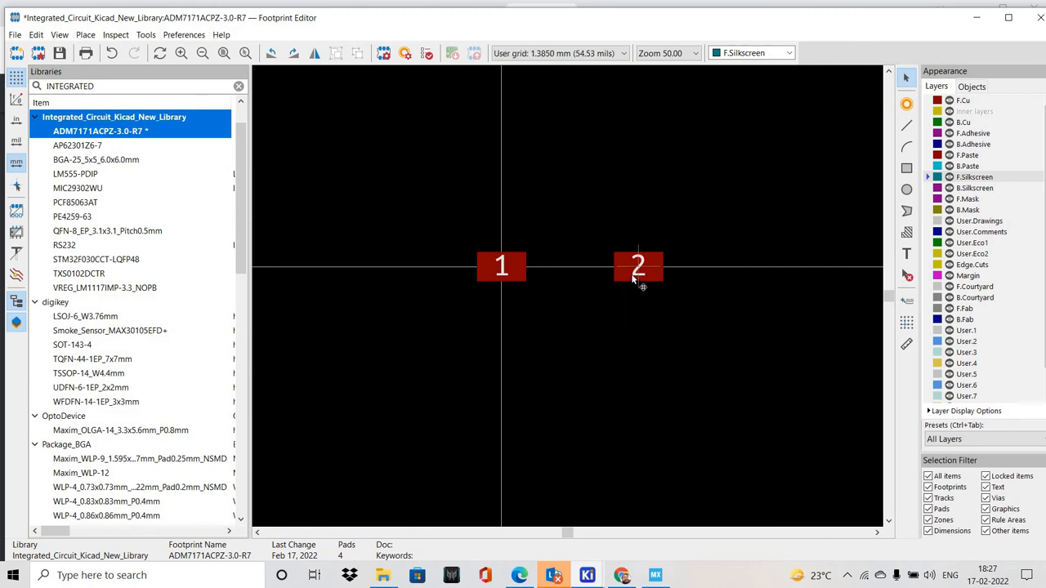
# Move pad 2 one grid step directly below pad 1 and maximize the editor window
pyautogui.moveTo(512, 332); pyautogui.dragTo(628, 267)
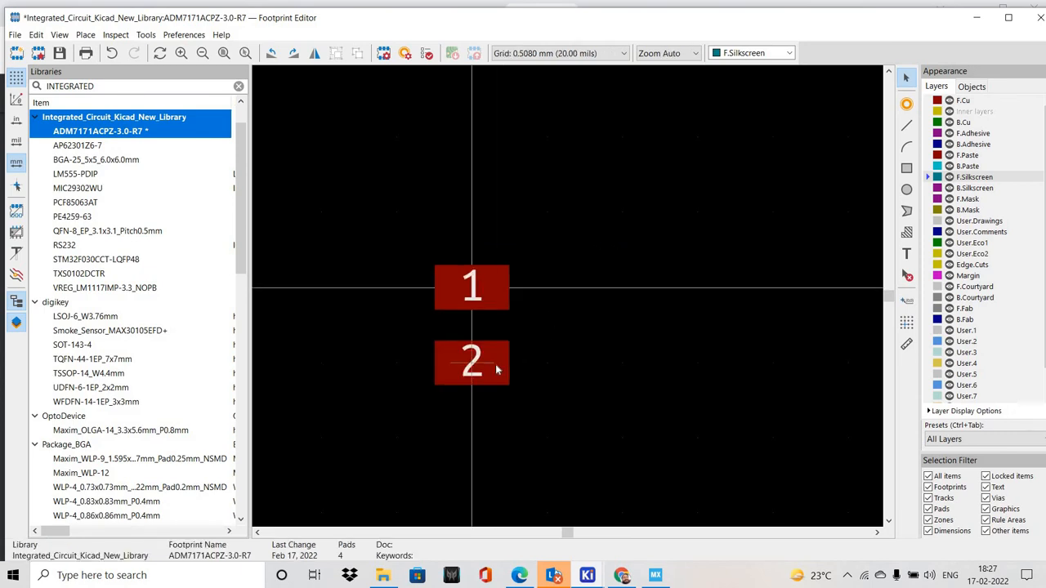
pyautogui.moveTo(558, 313); pyautogui.dragTo(471, 362)
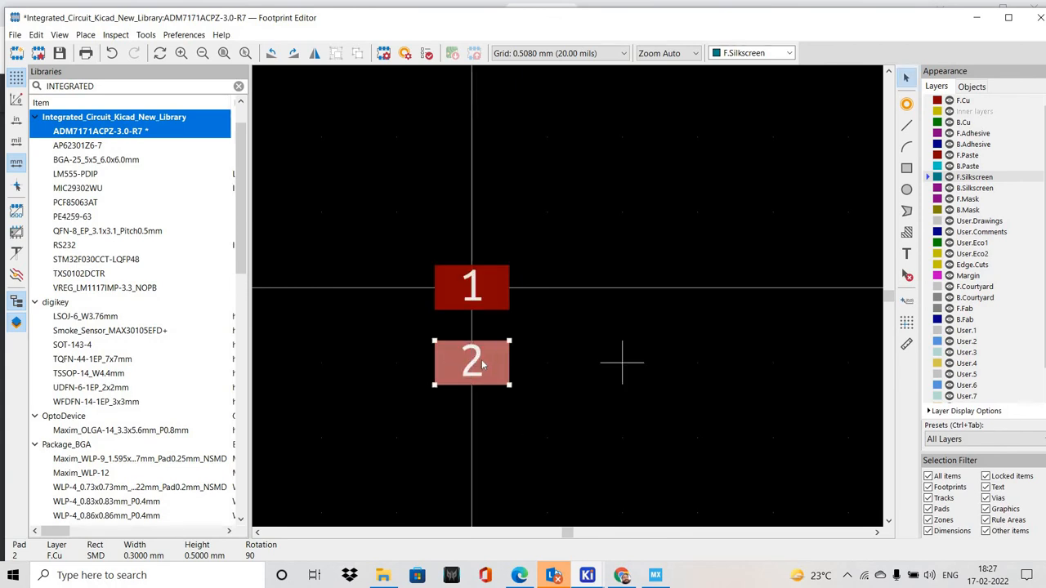
pyautogui.press('Escape')
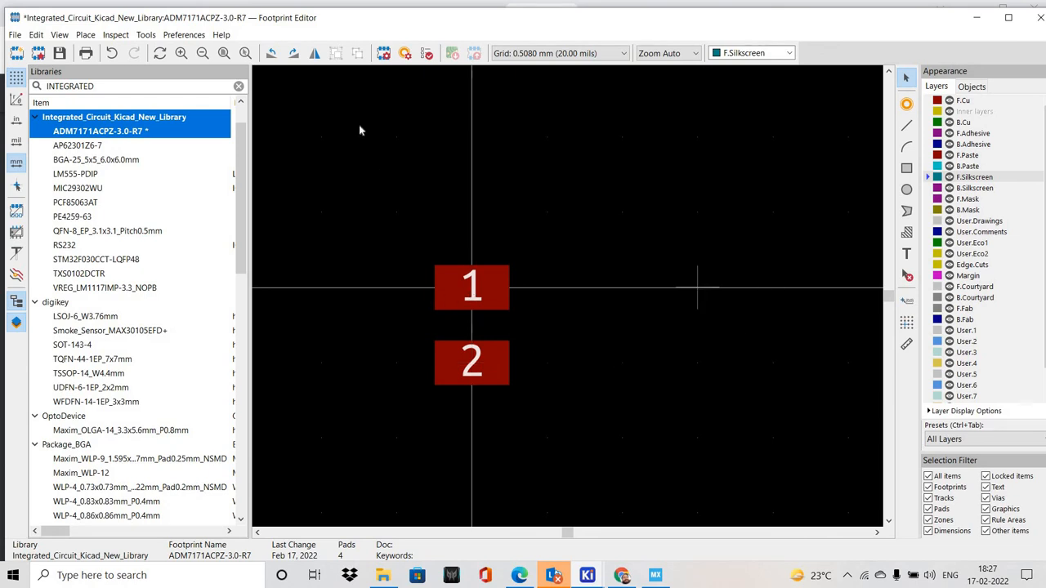
pyautogui.click(1008, 17)
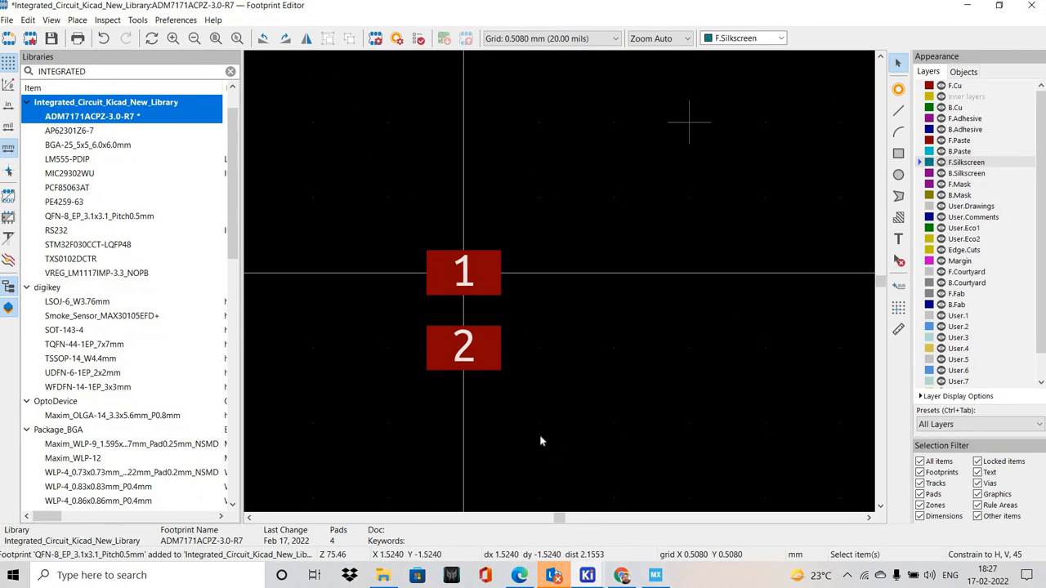
pyautogui.moveTo(464, 347)
pyautogui.mouseDown()
pyautogui.moveTo(461, 276)
pyautogui.moveTo(460, 342)
pyautogui.mouseUp()
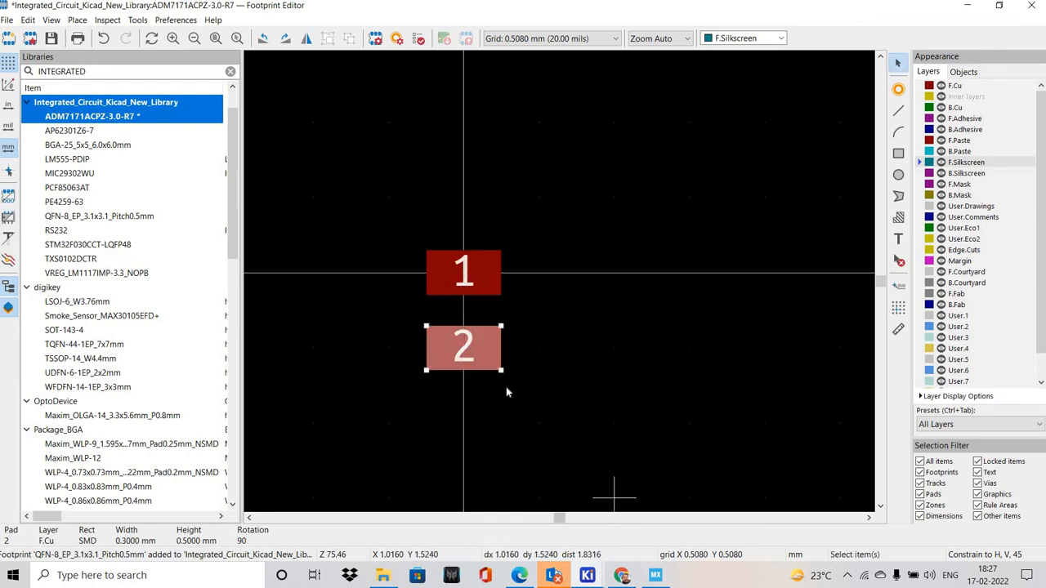
pyautogui.press('m')
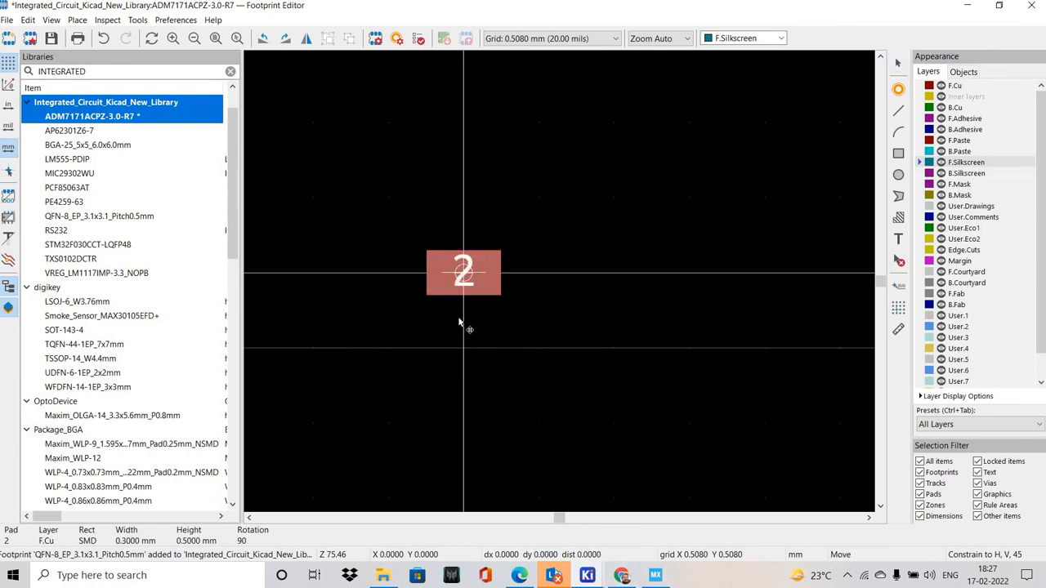
pyautogui.press('Escape')
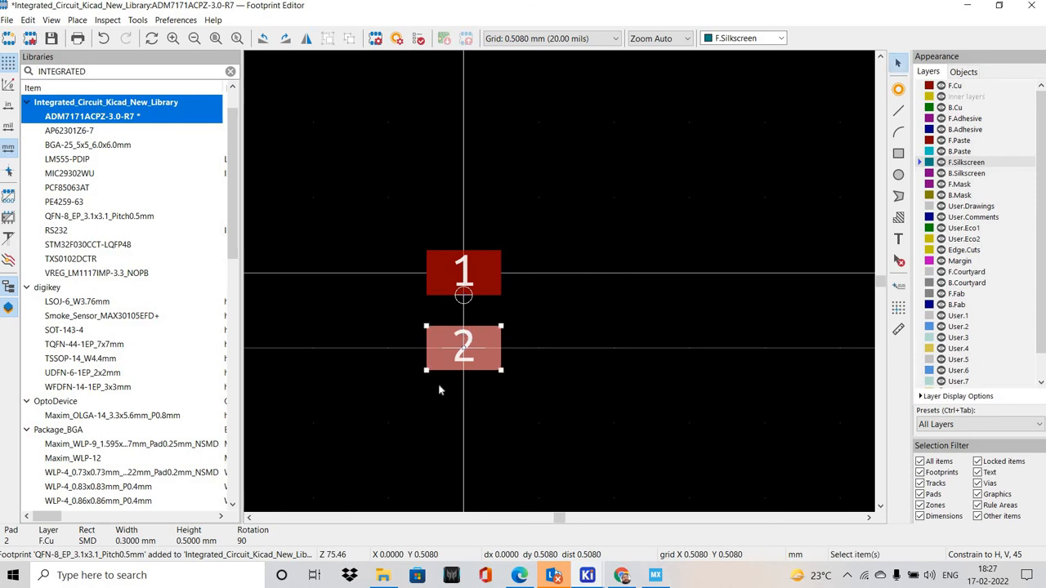
# Move pads 3 and 4 below pad 2, one grid step apart, to form a single vertical column of four pads
pyautogui.moveTo(572, 373); pyautogui.dragTo(509, 302, button='middle')
pyautogui.scroll(-3, 581, 283)
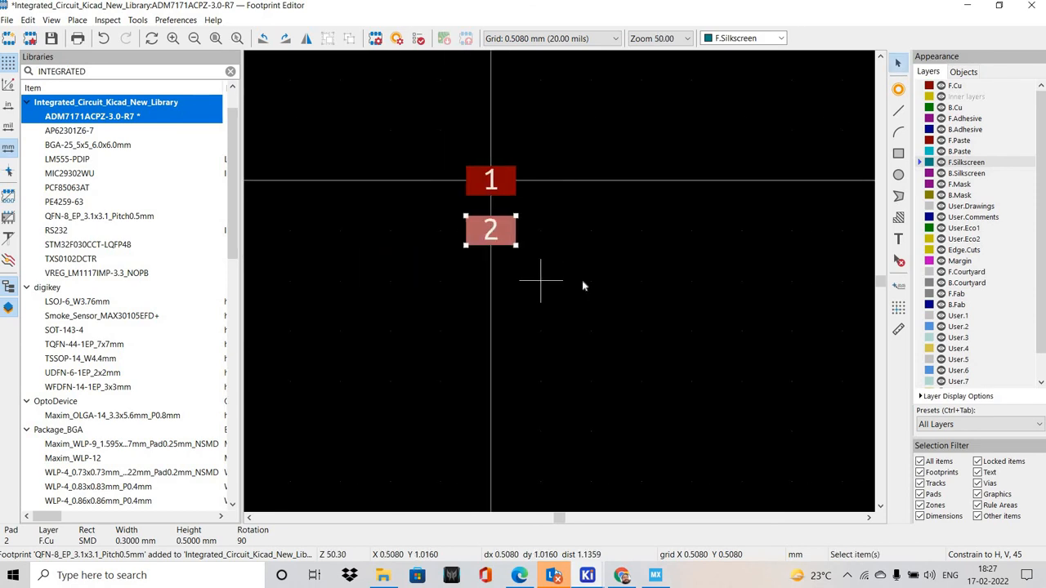
pyautogui.moveTo(589, 283); pyautogui.dragTo(501, 305, button='middle')
pyautogui.scroll(-3, 558, 285)
pyautogui.scroll(2, 575, 169)
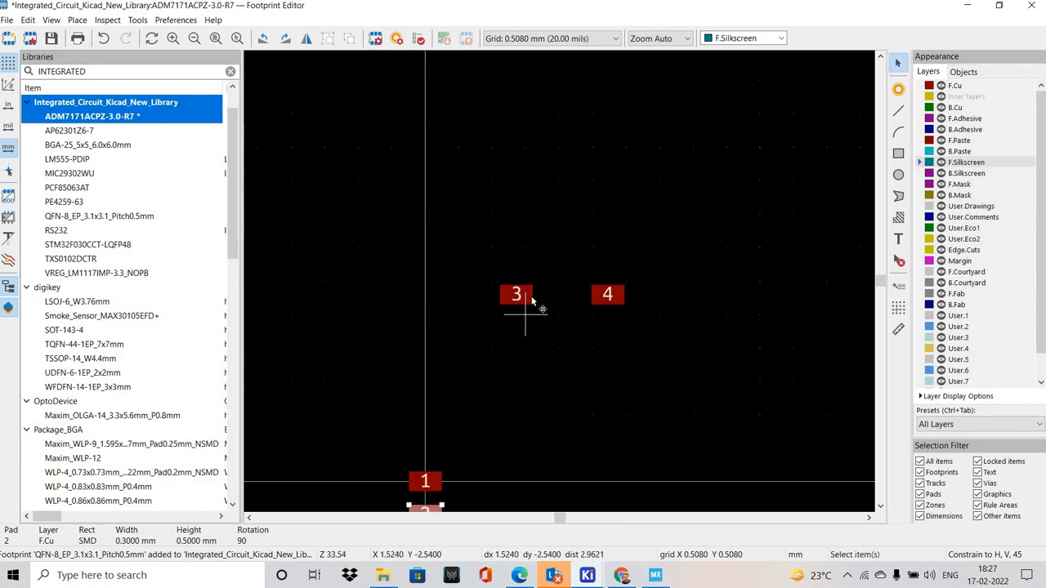
pyautogui.moveTo(531, 302); pyautogui.dragTo(431, 382)
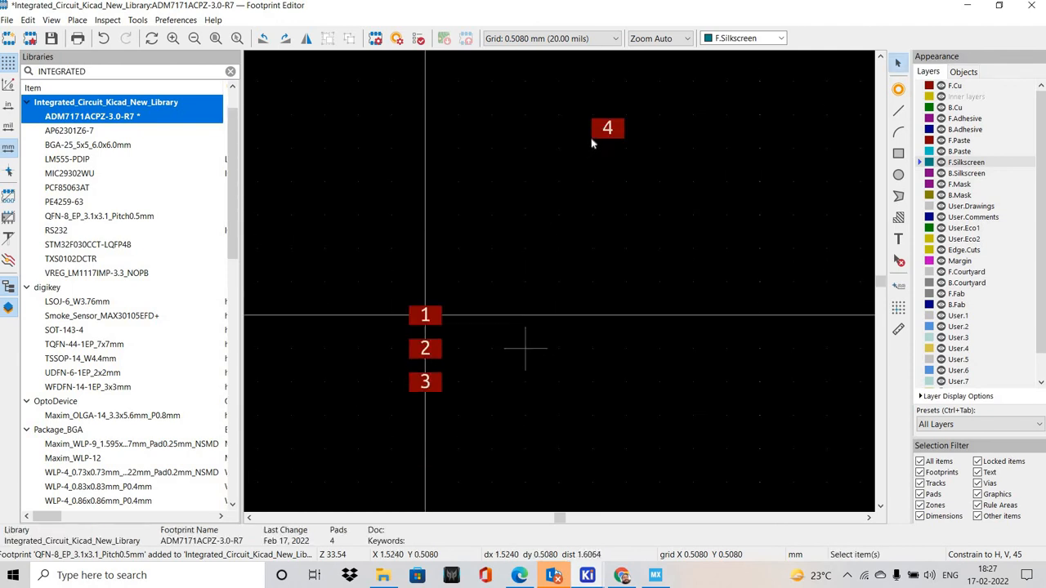
pyautogui.moveTo(609, 130); pyautogui.dragTo(422, 415)
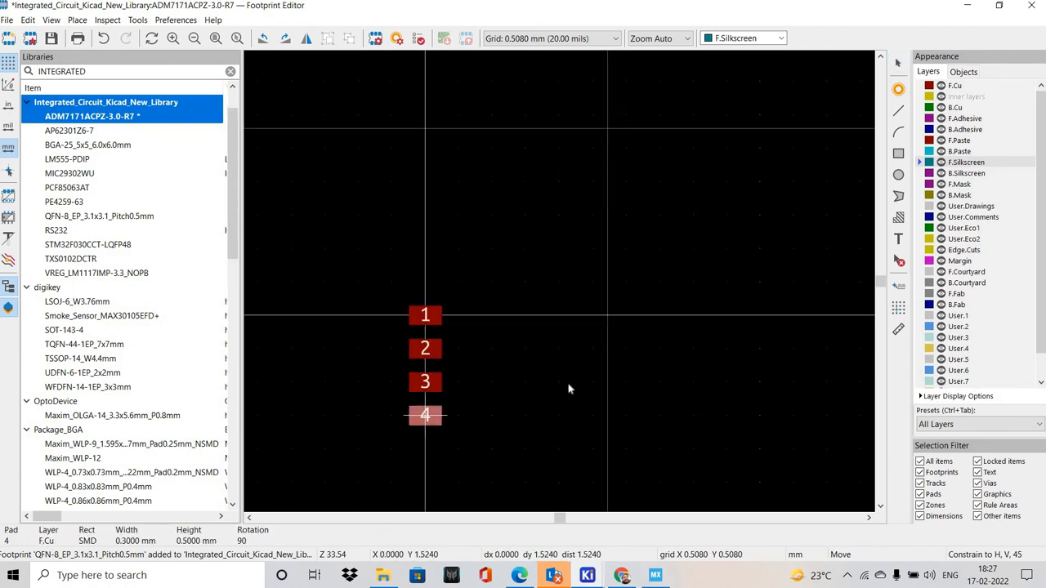
pyautogui.click(569, 389)
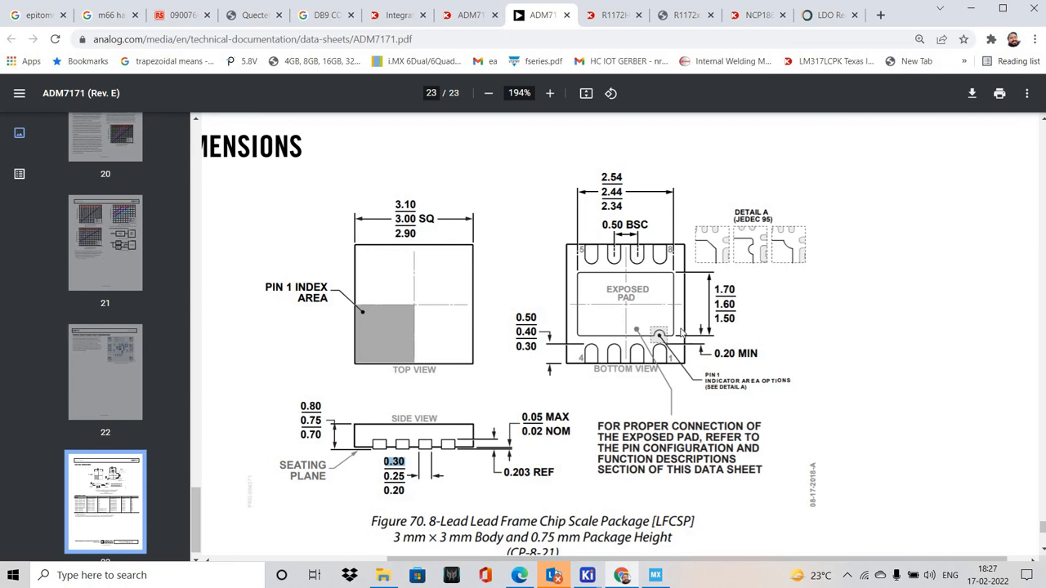
# Examine the body, lead and exposed pad dimensions in the datasheet's package outline drawing
pyautogui.press('alt')
pyautogui.keyDown('ctrl'); pyautogui.scroll(1, 712, 296); pyautogui.keyUp('ctrl')
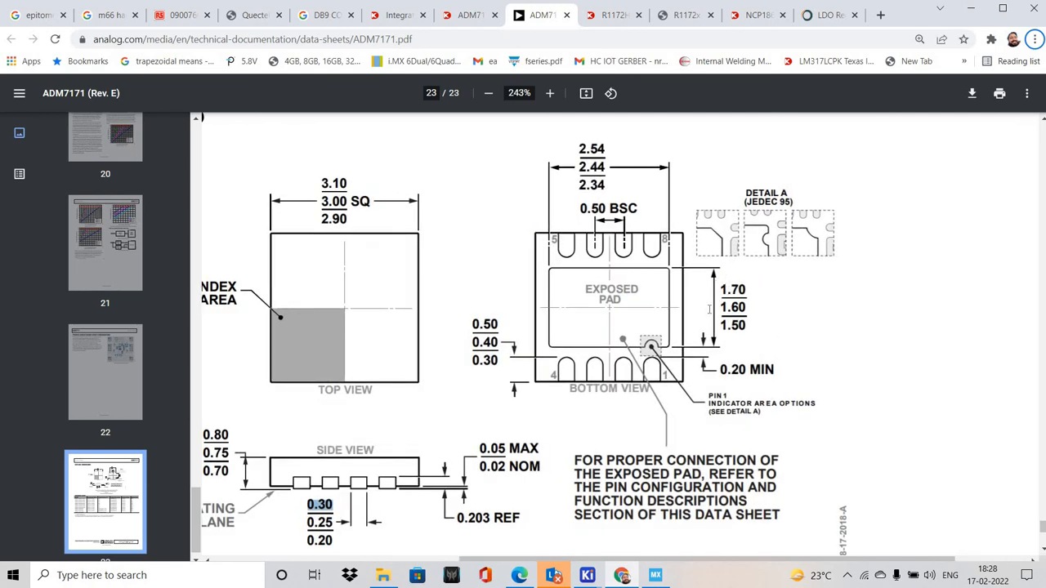
pyautogui.scroll(-1, 707, 304)
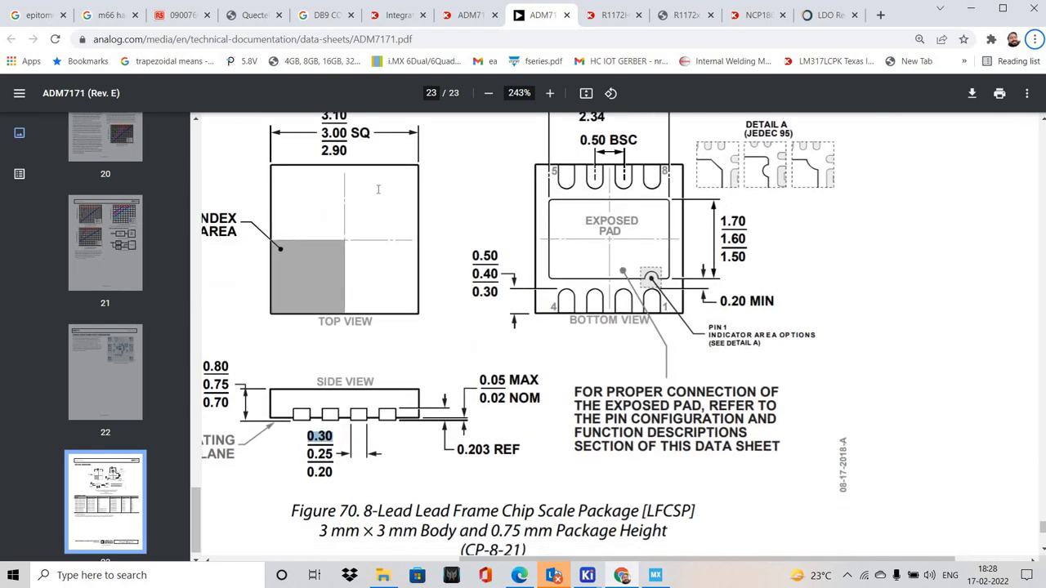
pyautogui.scroll(1, 280, 195)
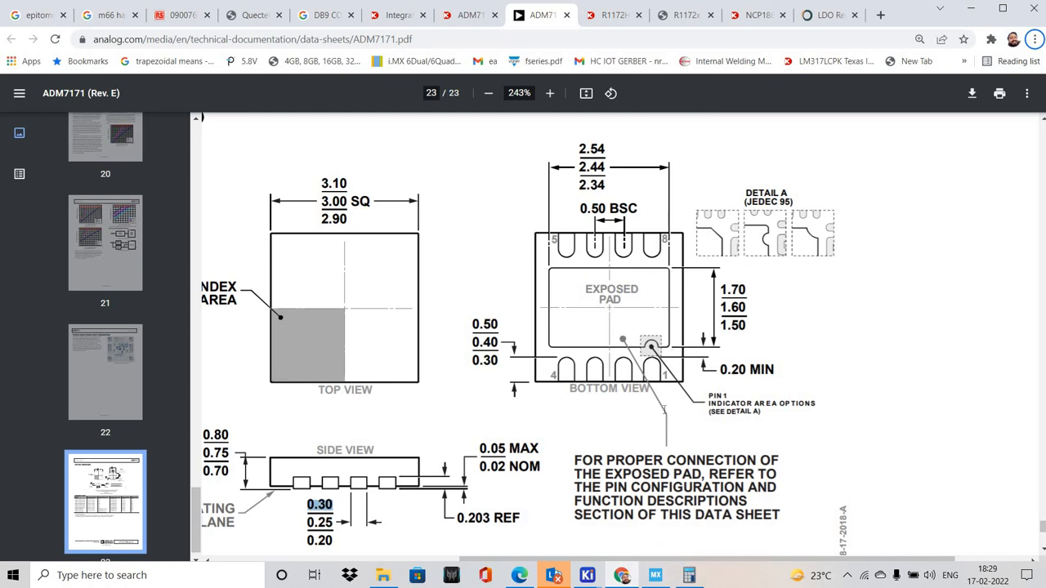
# Switch to KiCad's Footprint Editor, set the user-defined grid to X 2.6 mm and Y 0.5 mm, keep it for Grid 1, and activate it
pyautogui.hotkey('alt', 'Tab')
pyautogui.click(6, 23)
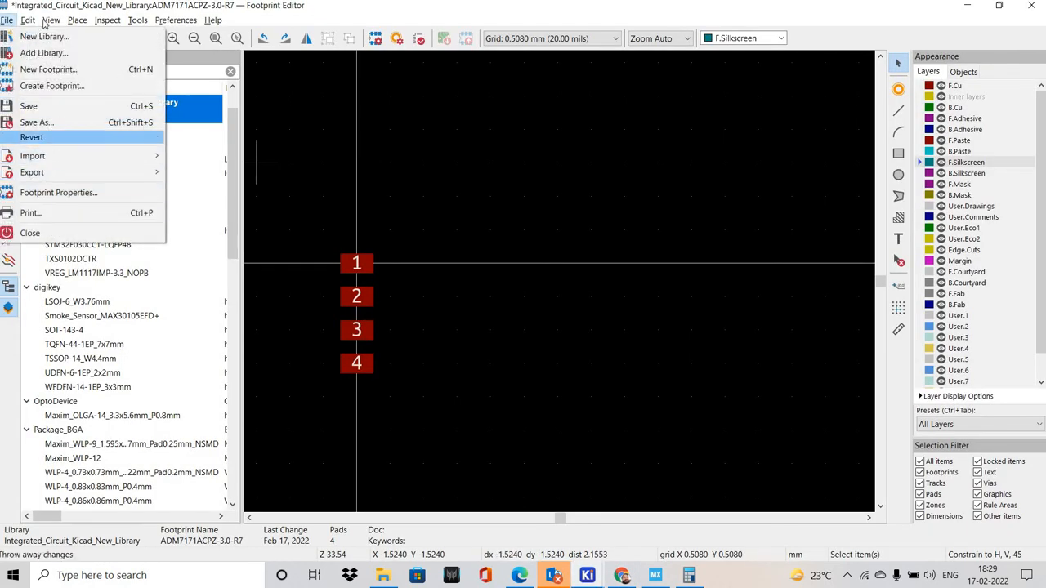
pyautogui.moveTo(31, 23)
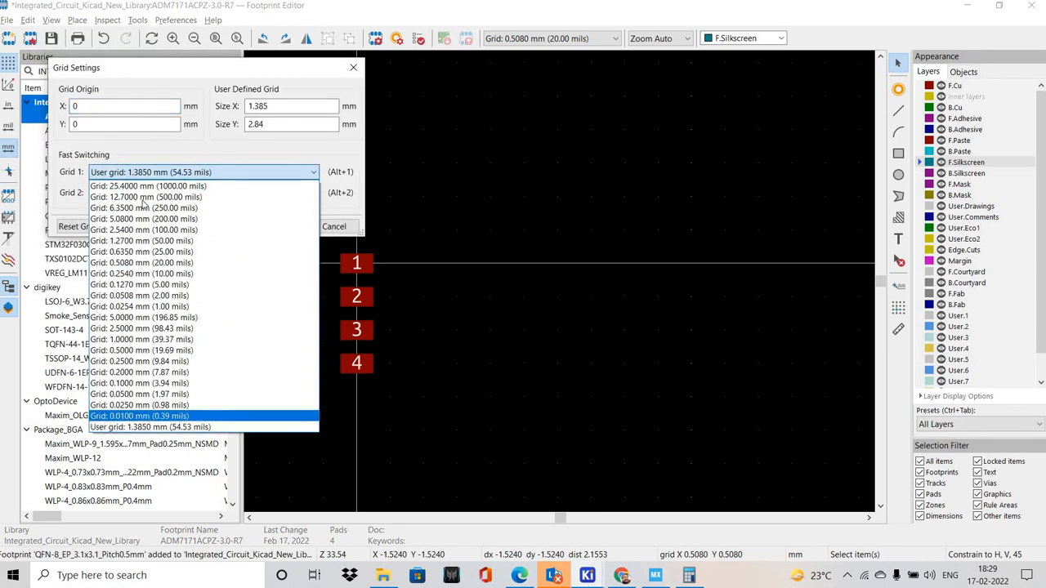
pyautogui.click(164, 428)
pyautogui.click(280, 104)
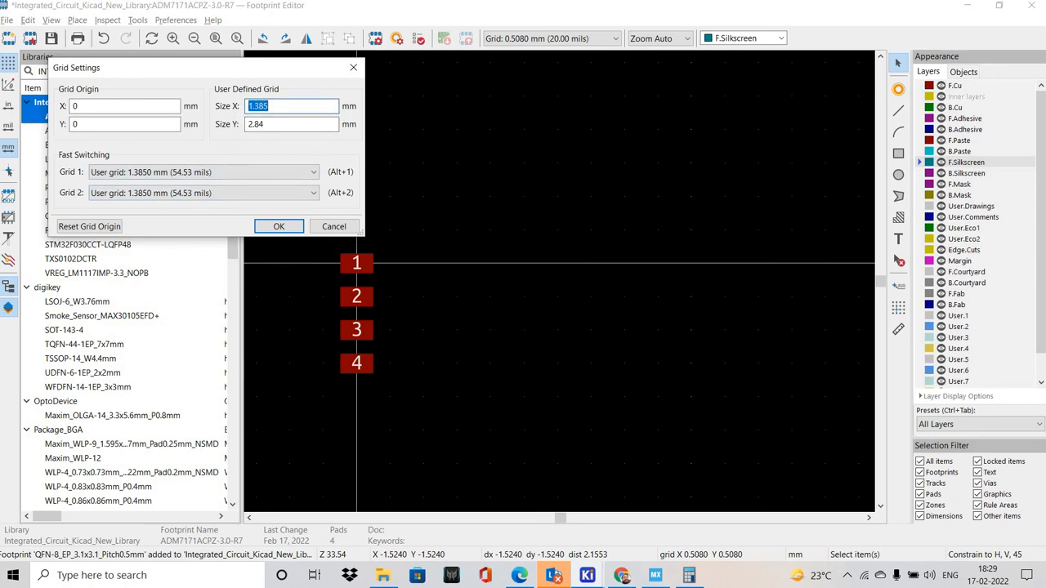
pyautogui.write('2.6')
pyautogui.press('Tab')
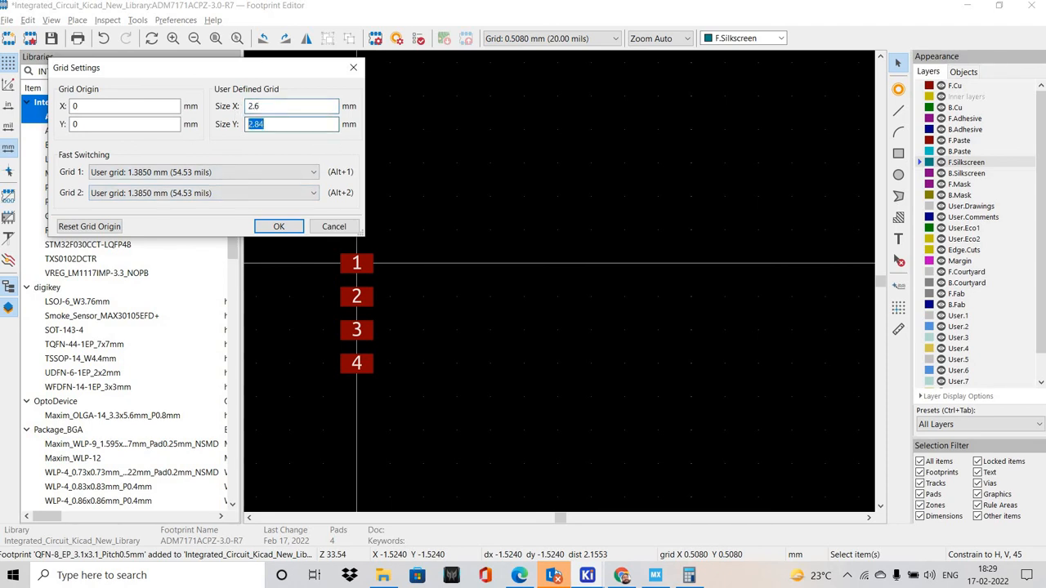
pyautogui.write('0.5')
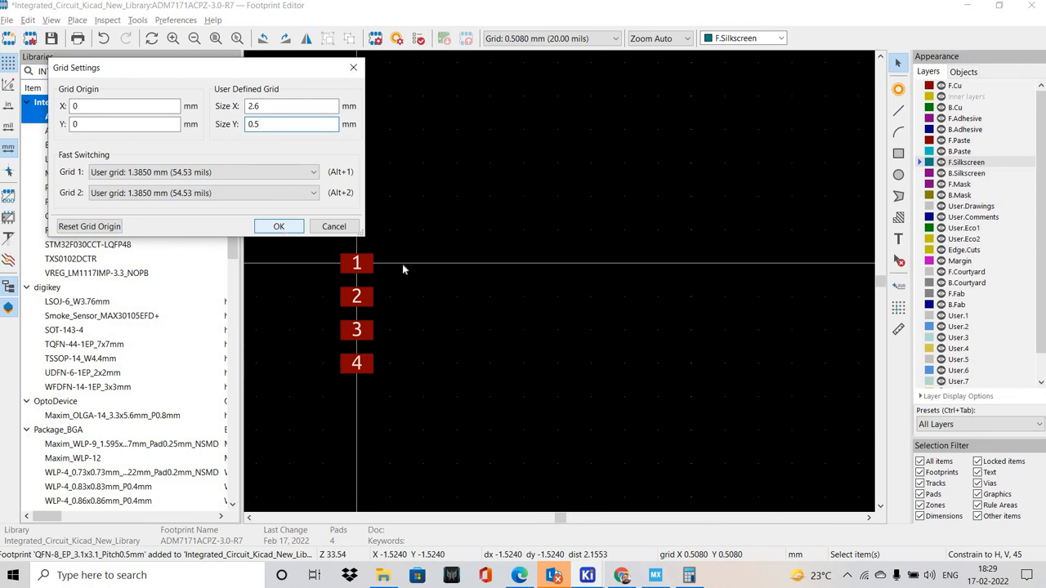
pyautogui.press('Return')
pyautogui.hotkey('alt', '2')
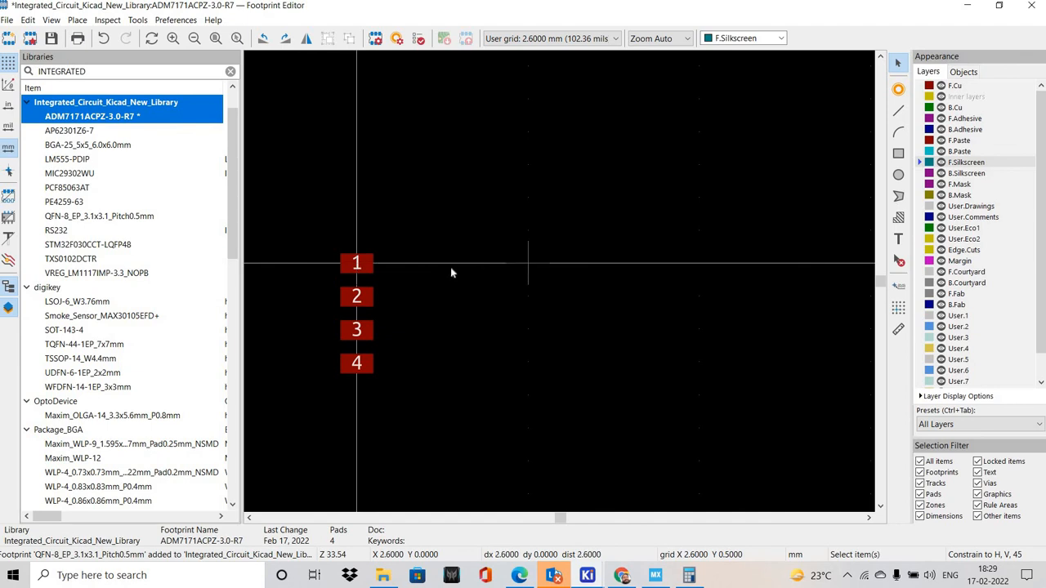
# Place pads 5 to 8 at X 2.6 mm, going from Y 1.5 mm to Y 0 in 0.5 mm steps, and save the footprint
pyautogui.click(898, 91)
pyautogui.click(528, 362)
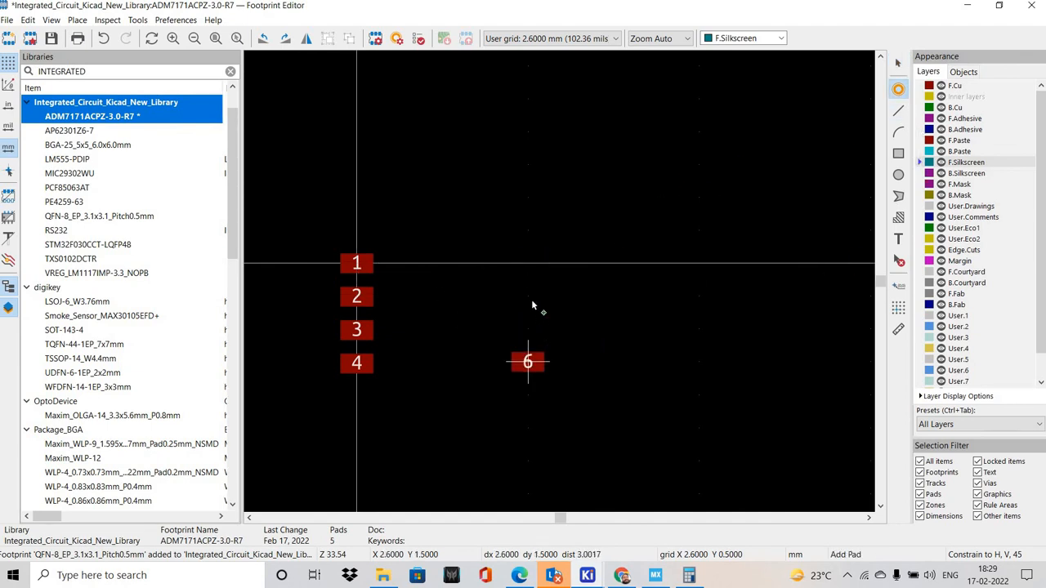
pyautogui.click(528, 328)
pyautogui.click(527, 296)
pyautogui.click(528, 262)
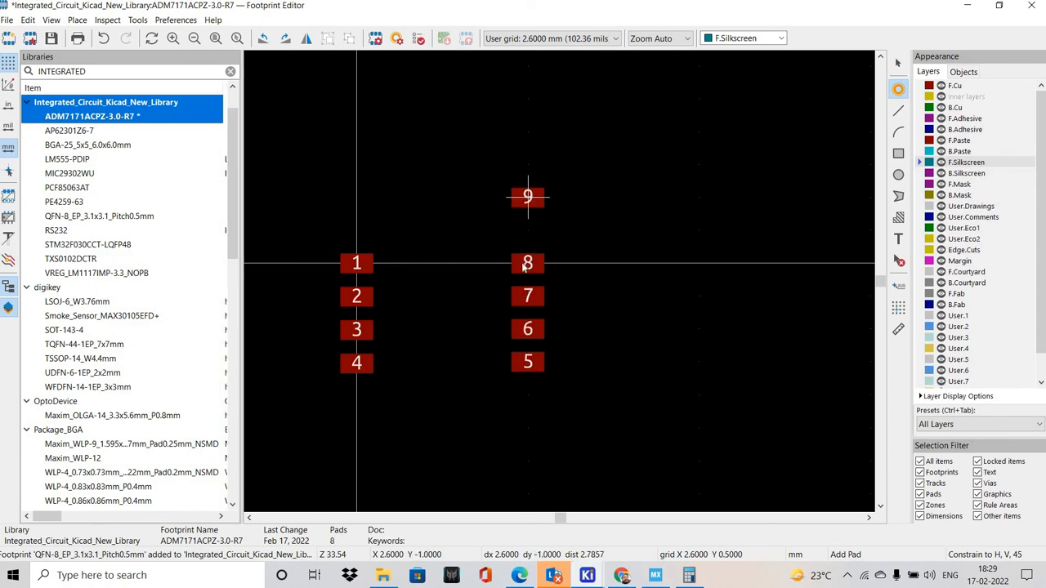
pyautogui.press('Escape')
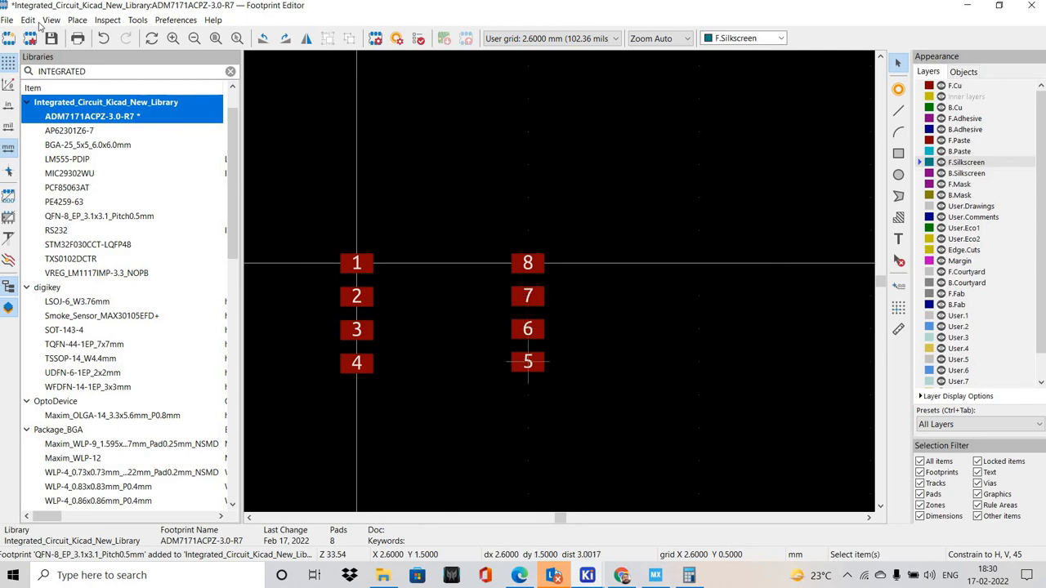
pyautogui.hotkey('ctrl', 's')
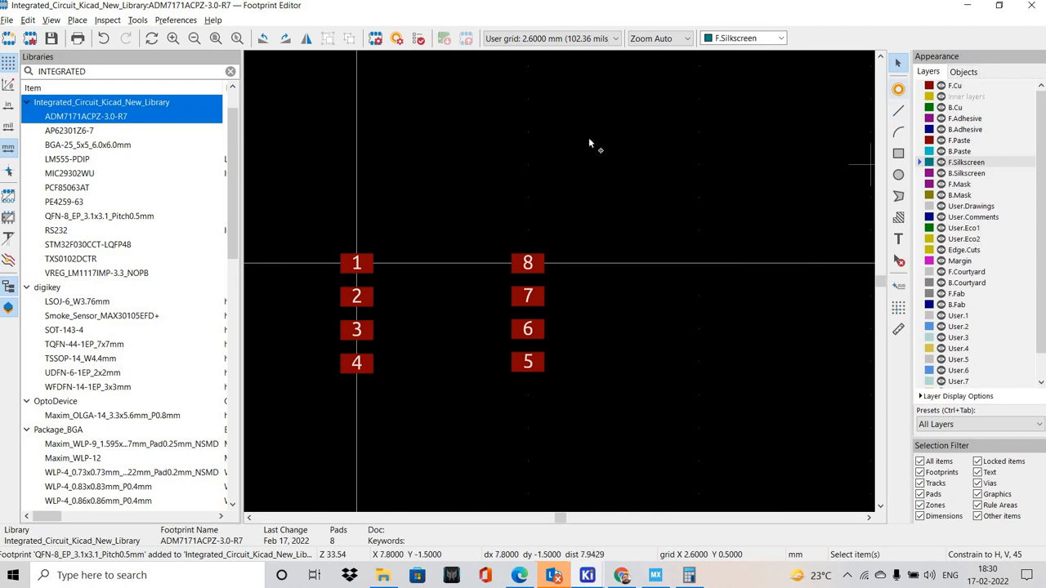
# Start adding pad 9 and set its position to X 1.7 mm and Y 2.54 mm, consulting the datasheet drawing
pyautogui.click(897, 89)
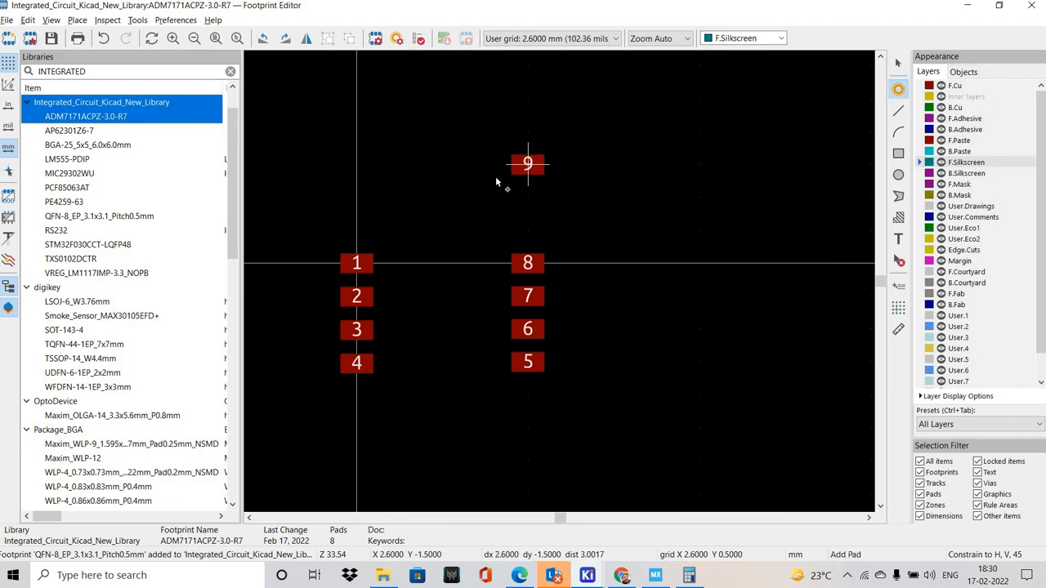
pyautogui.press('e')
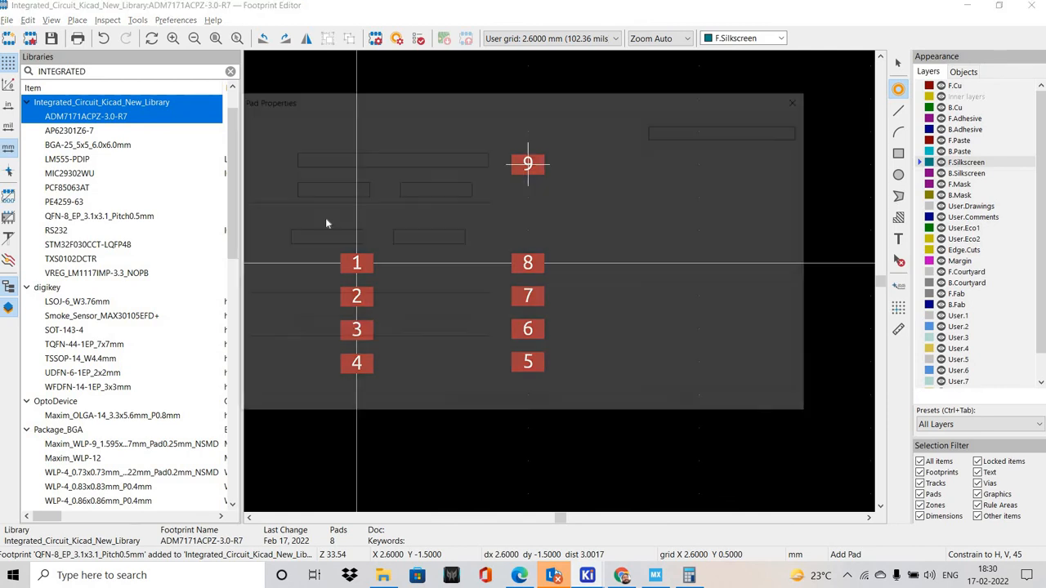
pyautogui.press('Tab')
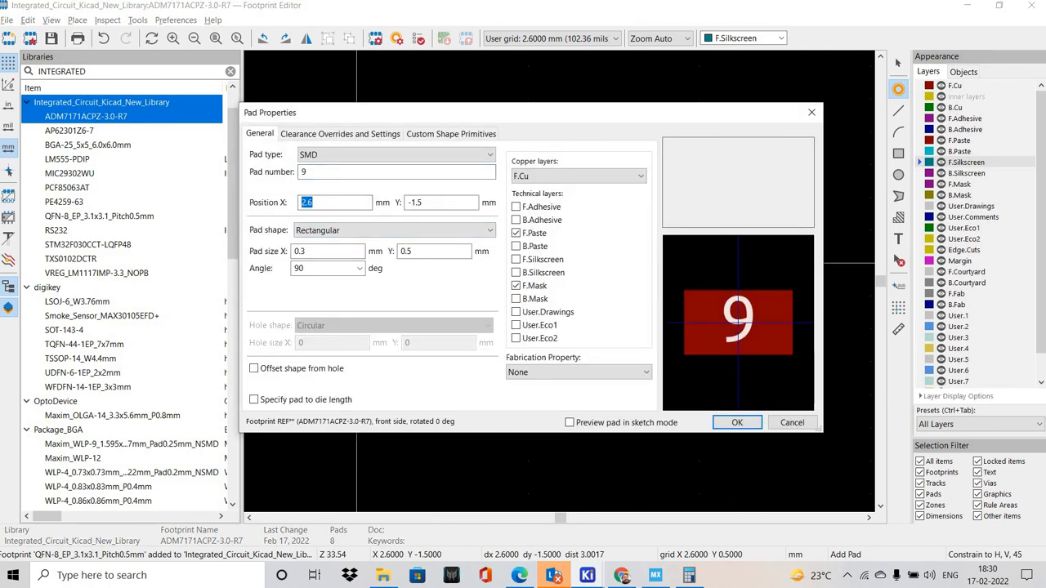
pyautogui.write('1.7')
pyautogui.press('Tab')
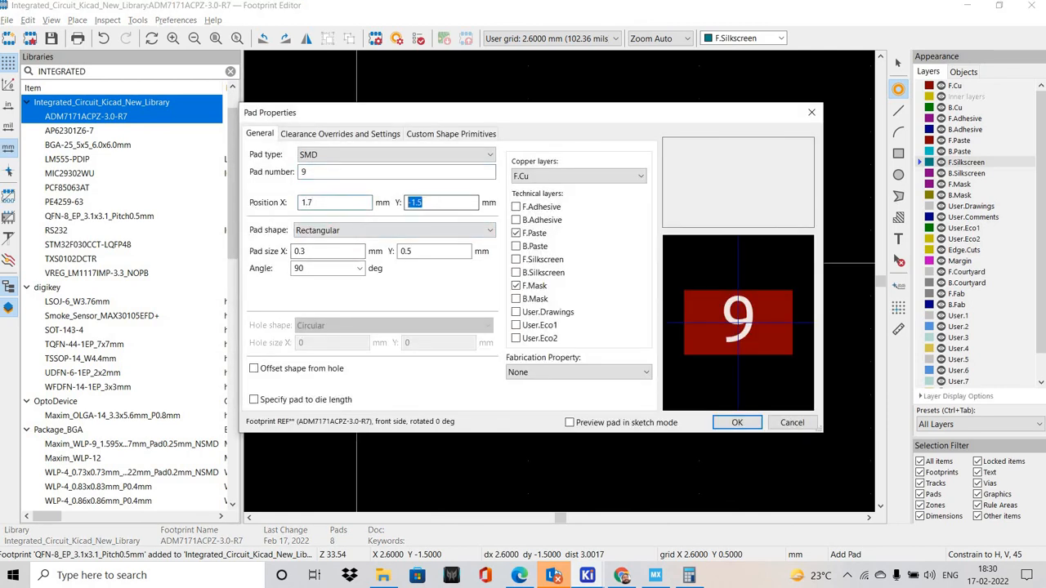
pyautogui.write('2.5')
pyautogui.click(621, 575)
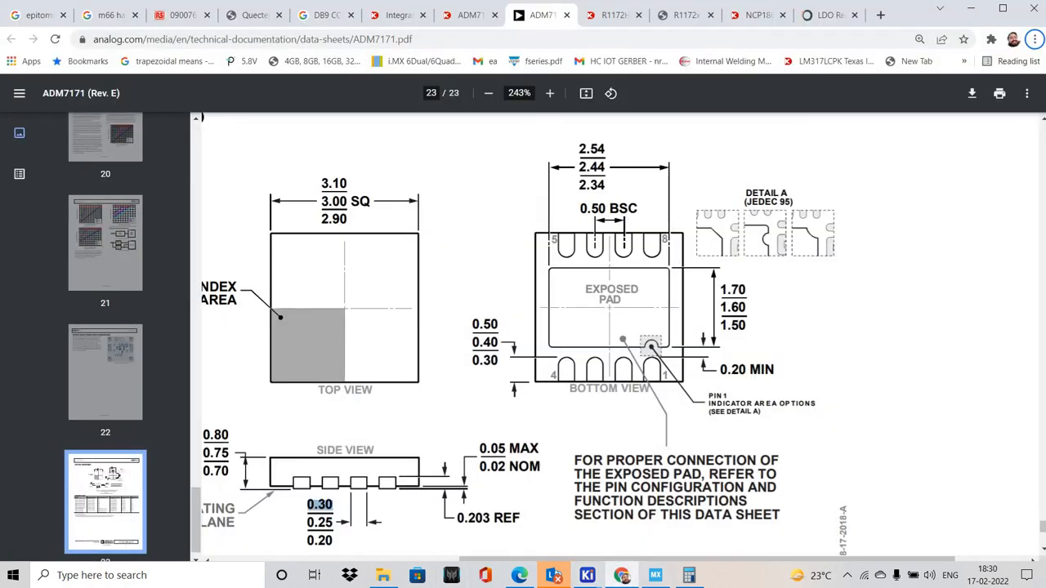
pyautogui.click(688, 575)
pyautogui.write('4')
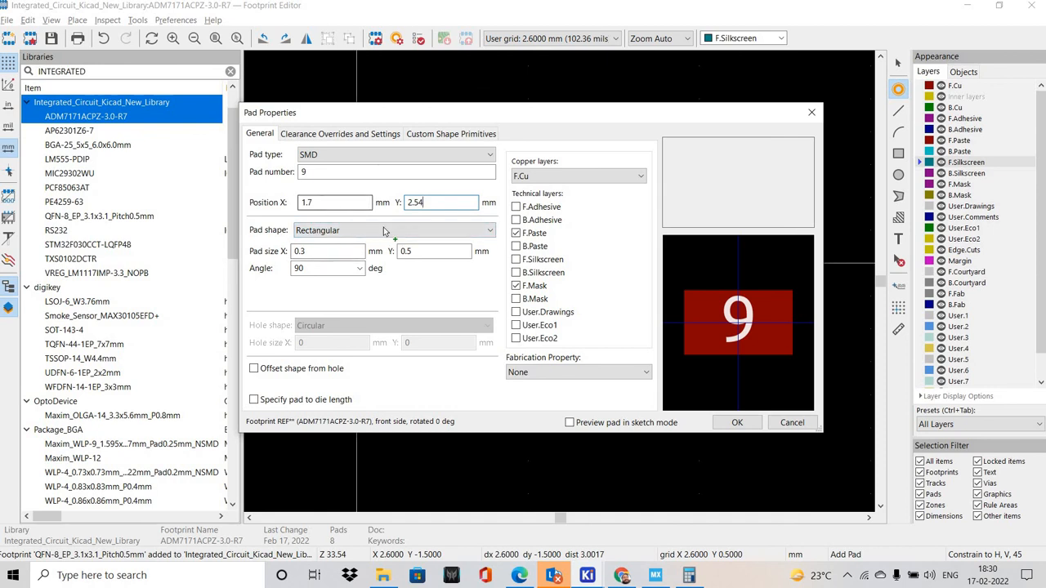
pyautogui.press('Return')
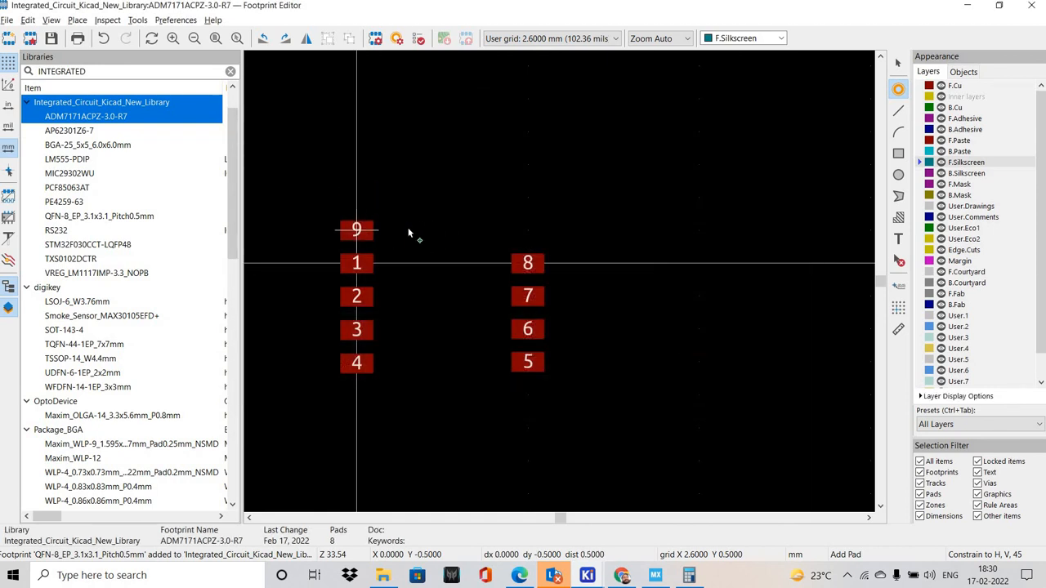
# Set pad 9's size to X 1.7 mm and Y 2.54 mm, checking the exposed pad dimensions in the datasheet
pyautogui.doubleClick(356, 228)
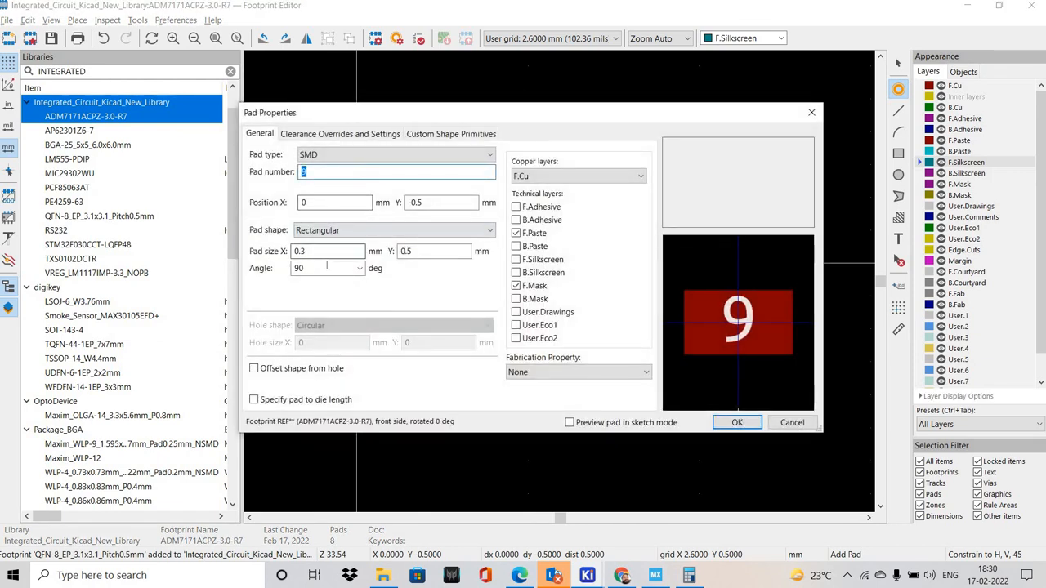
pyautogui.click(311, 251)
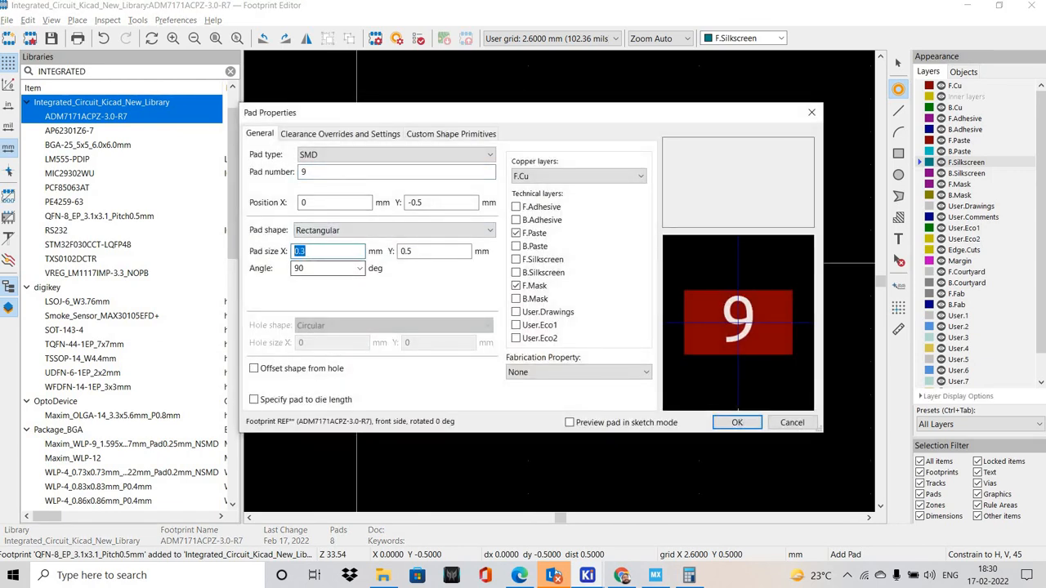
pyautogui.click(621, 575)
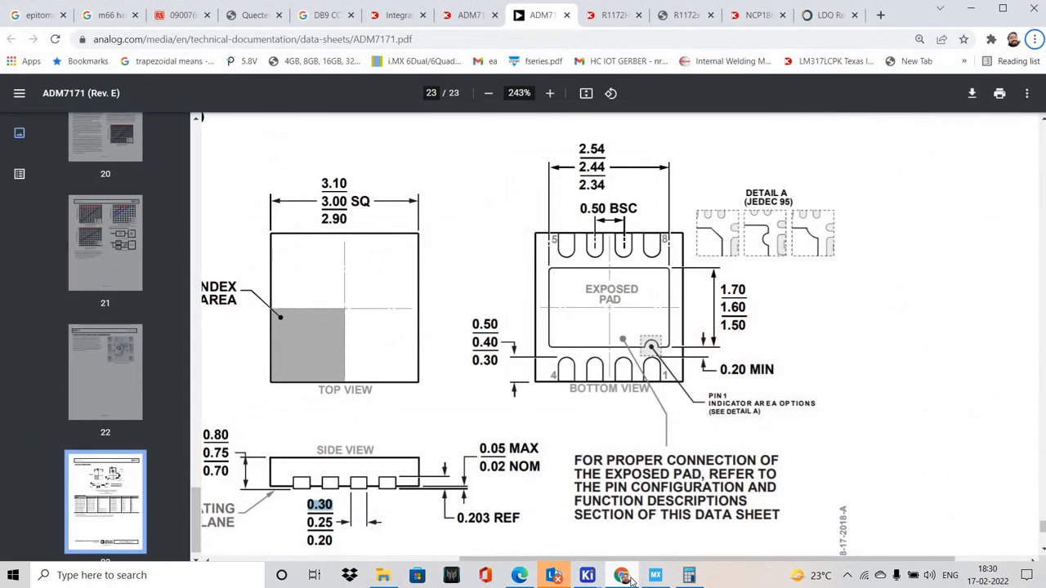
pyautogui.hotkey('alt', 'Tab')
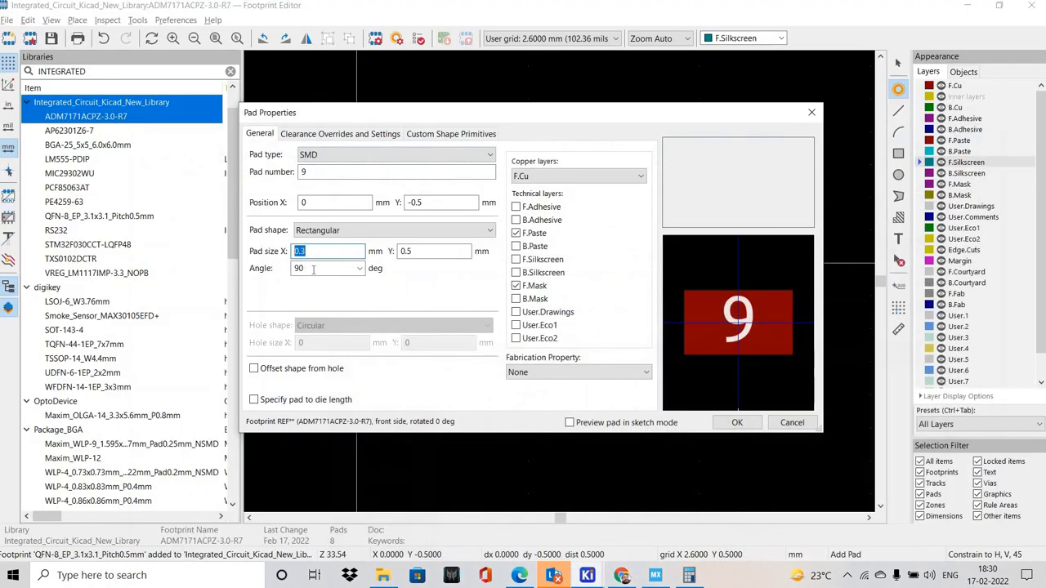
pyautogui.write('1.7')
pyautogui.press('Tab')
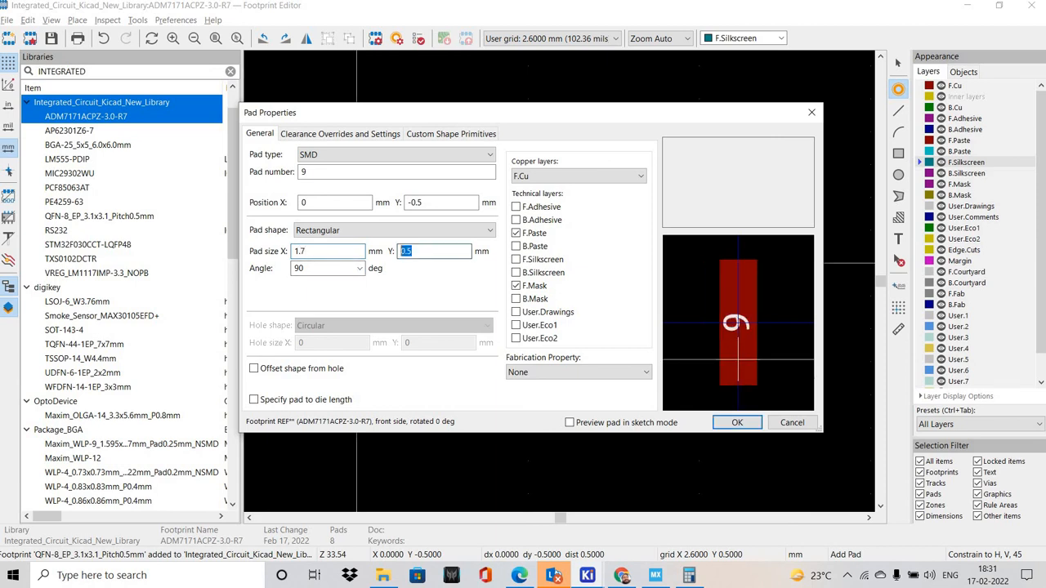
pyautogui.write('2.54')
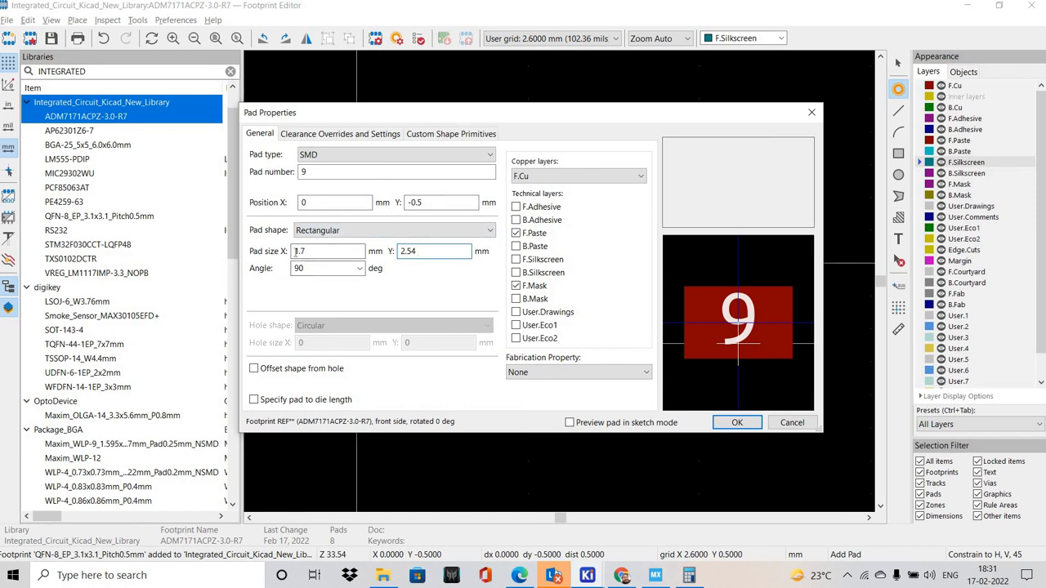
pyautogui.click(632, 583)
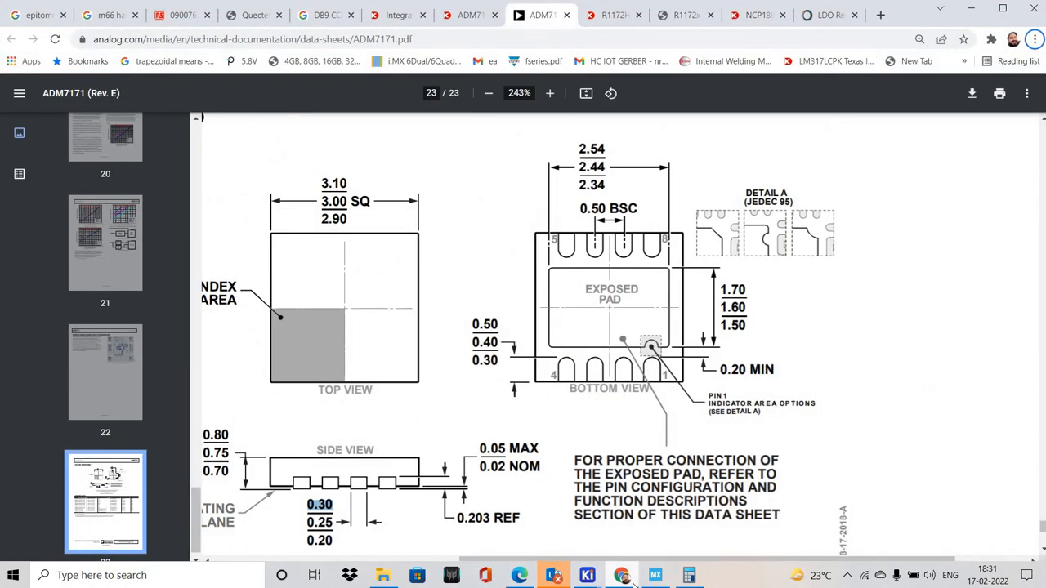
pyautogui.hotkey('alt', 'Tab')
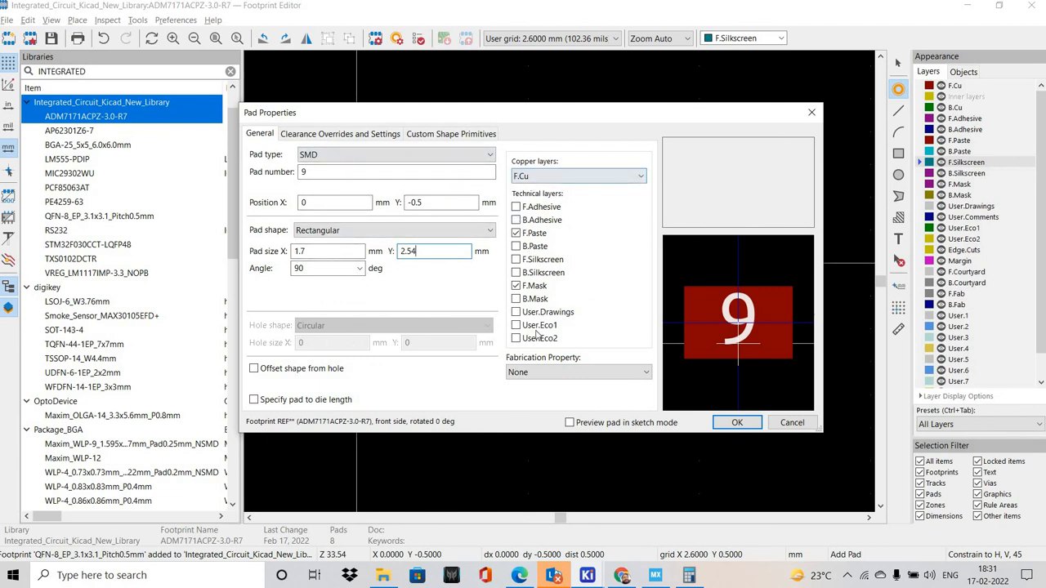
pyautogui.click(441, 136)
pyautogui.click(266, 134)
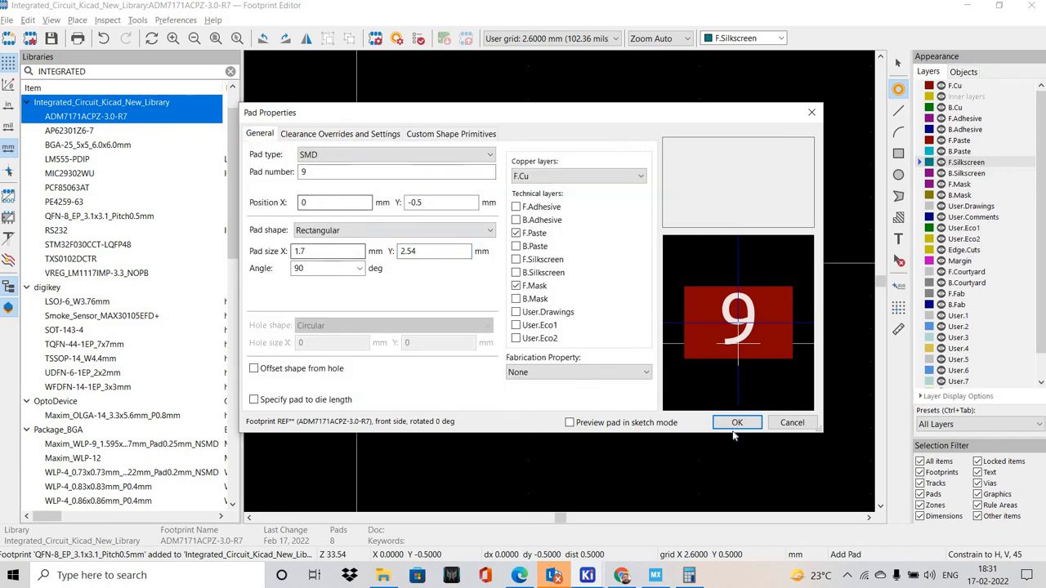
pyautogui.press('Return')
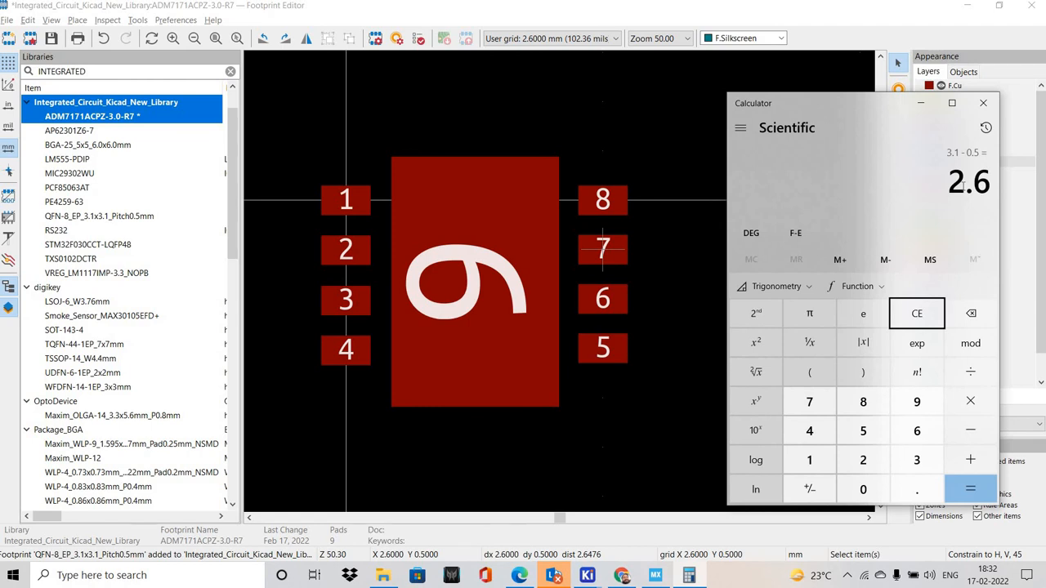
# Set the user-defined grid to X 1.3 mm and Y 0.75 mm
pyautogui.click(91, 20)
pyautogui.click(51, 21)
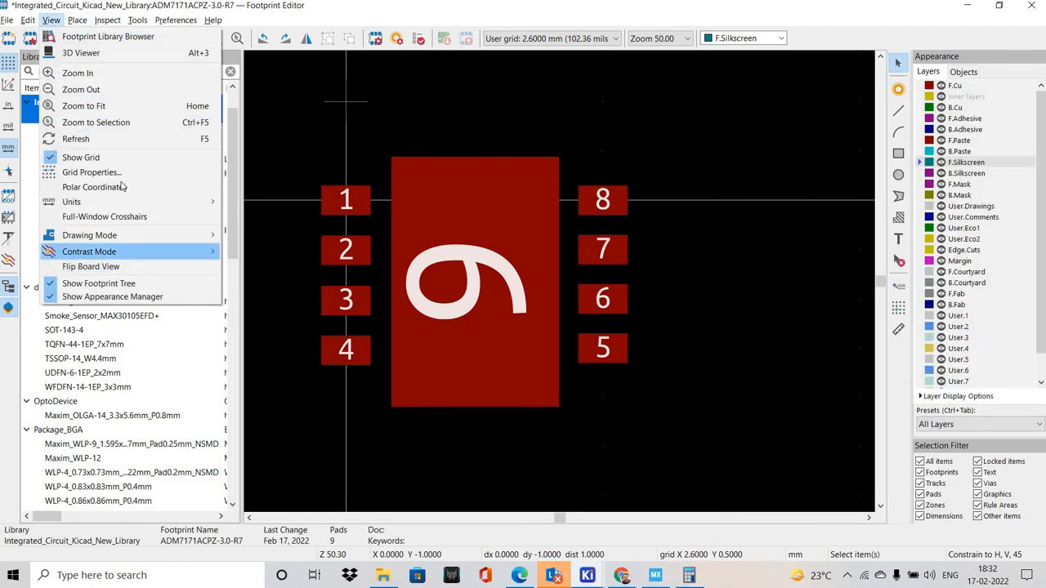
pyautogui.click(90, 173)
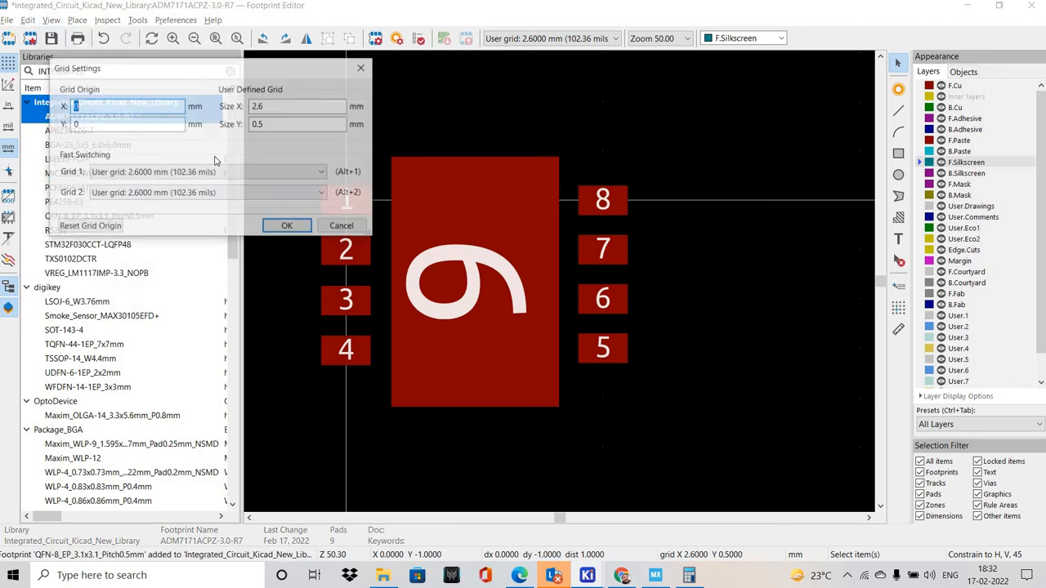
pyautogui.click(283, 107)
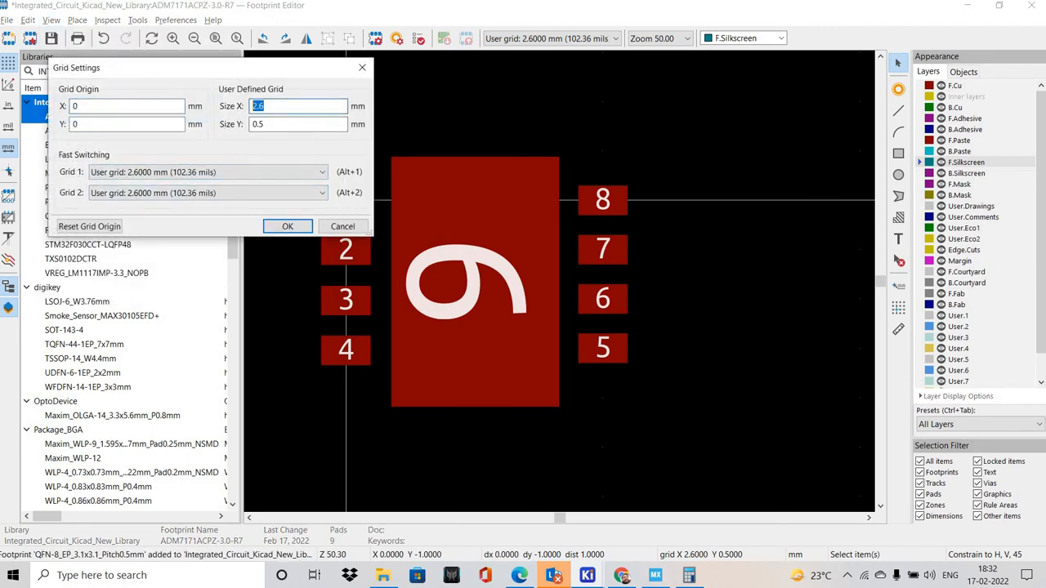
pyautogui.write('1.3')
pyautogui.press('Tab')
pyautogui.write('0.75')
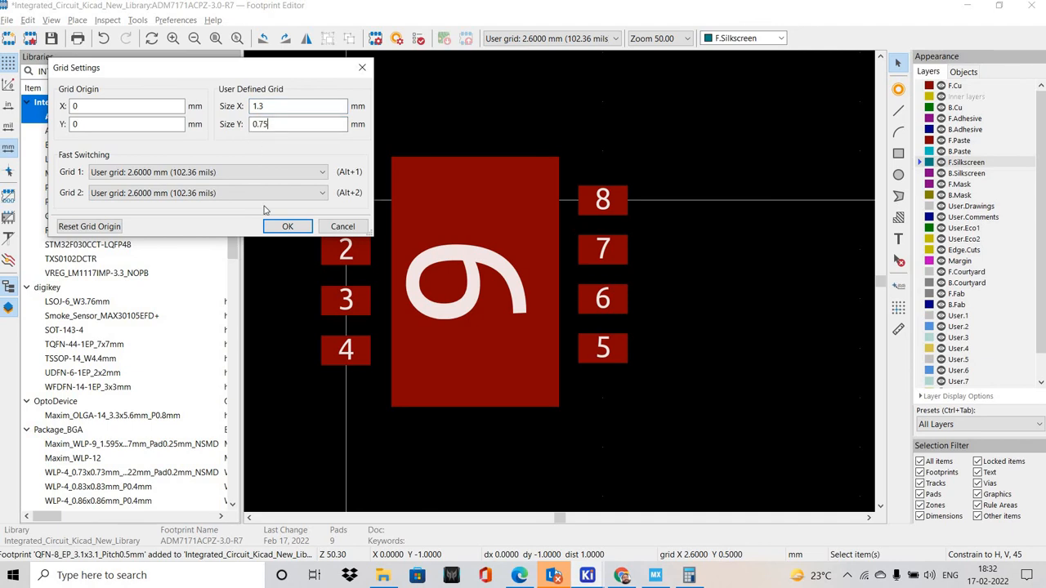
pyautogui.click(309, 231)
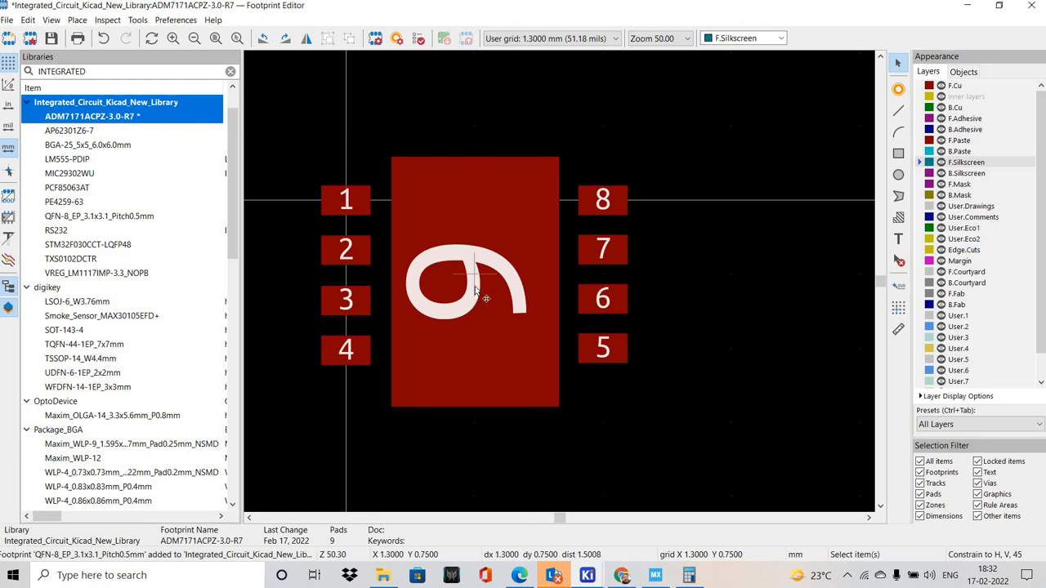
# Move pad 9 to the centre between the two pad columns at X 1.3 mm and save the footprint
pyautogui.click(474, 317)
pyautogui.press('m')
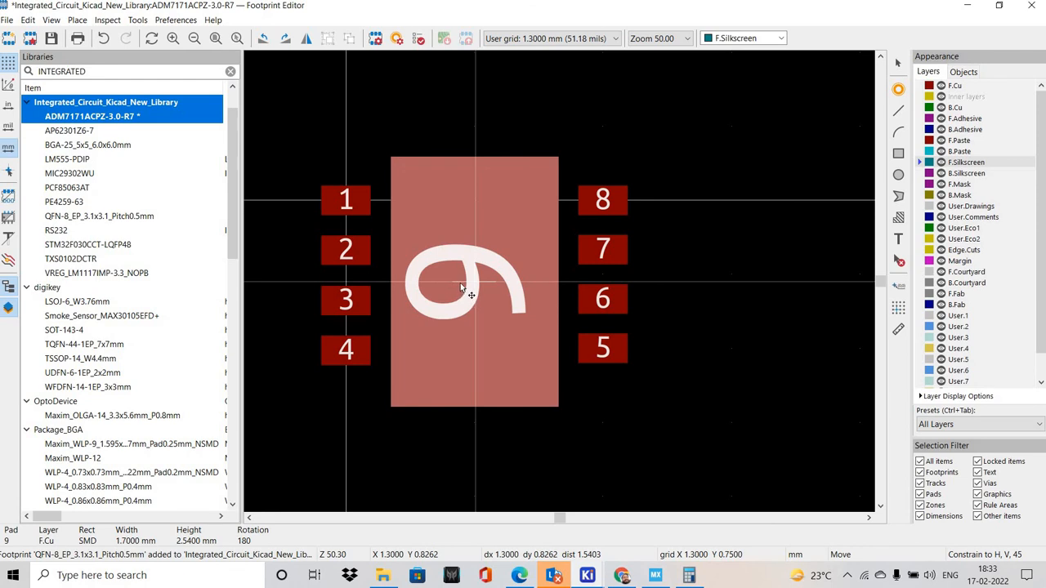
pyautogui.click(460, 283)
pyautogui.click(602, 420)
pyautogui.click(54, 40)
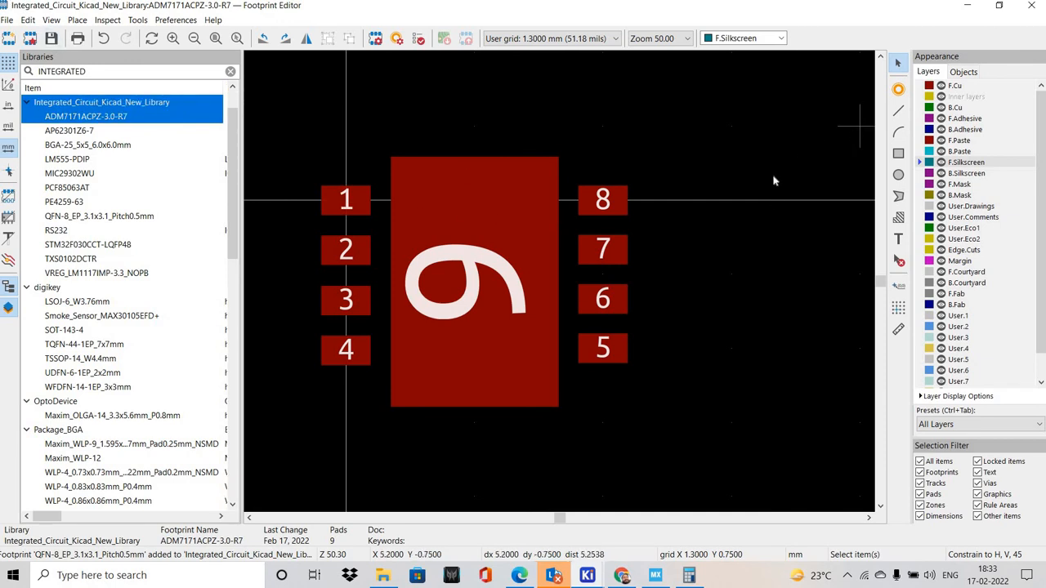
pyautogui.moveTo(406, 86)
pyautogui.mouseDown(button='middle')
pyautogui.moveTo(446, 93)
pyautogui.moveTo(421, 85)
pyautogui.mouseUp(button='middle')
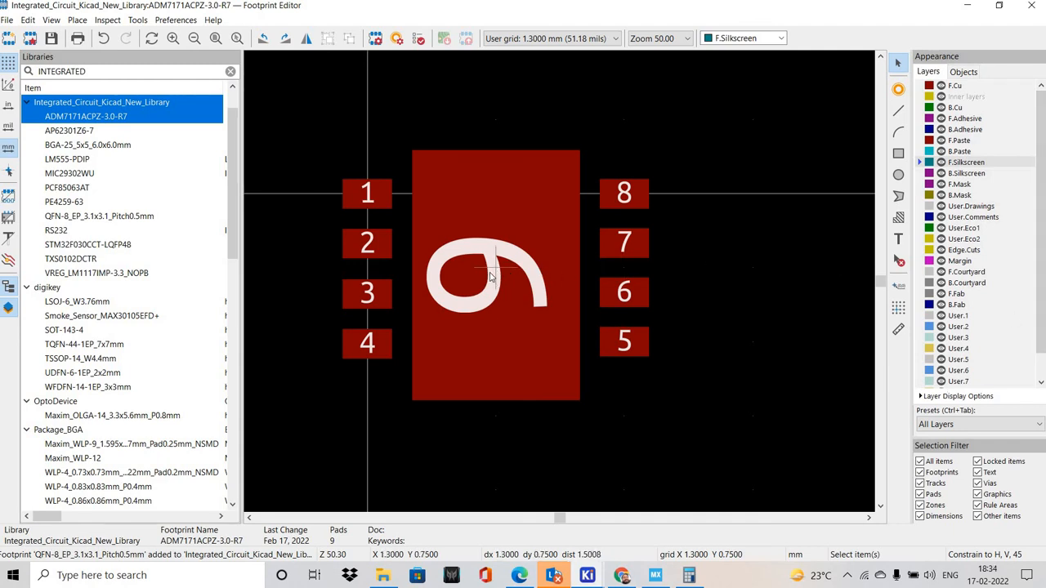
# Place the footprint anchor at the centre of pad 9, at X 1.3 mm and Y 0.75 mm
pyautogui.click(898, 286)
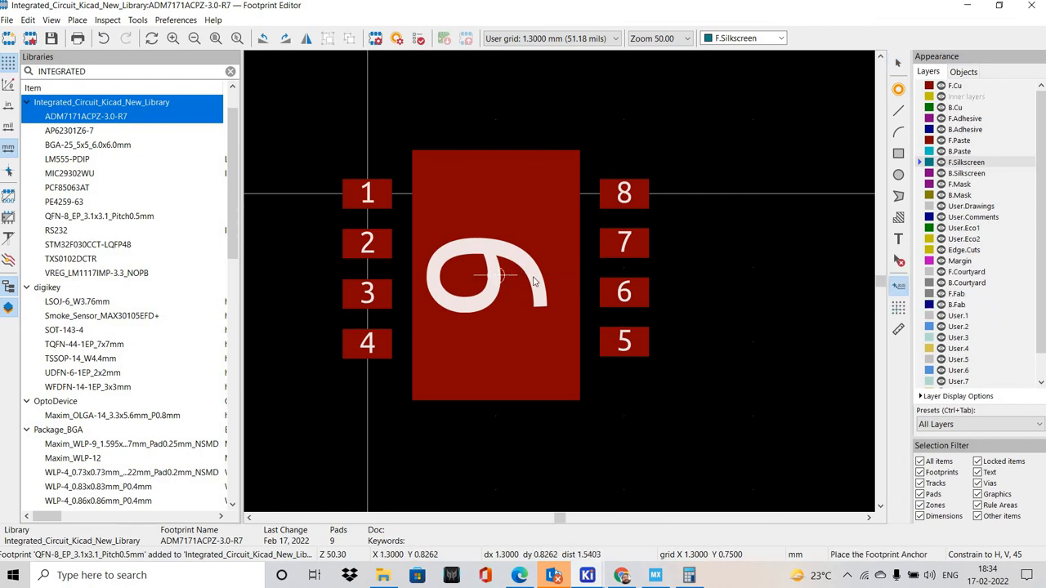
pyautogui.click(496, 276)
pyautogui.moveTo(413, 292); pyautogui.dragTo(619, 373, button='middle')
pyautogui.moveTo(655, 266); pyautogui.dragTo(578, 296, button='middle')
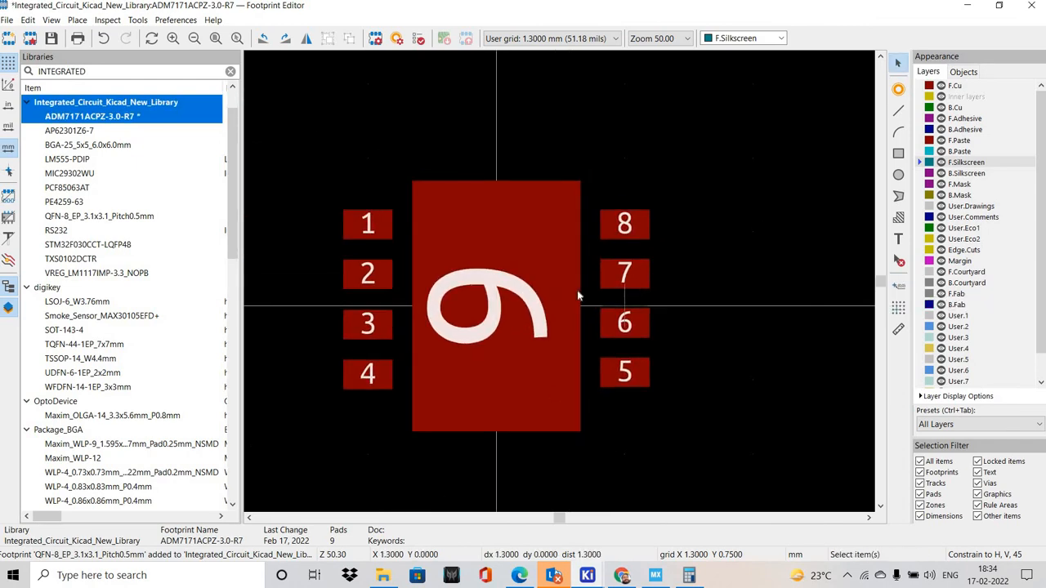
# Check the package body size in the ADM7171 datasheet, divide 3.1 by 2 in Calculator, and return to the Footprint Editor
pyautogui.click(622, 575)
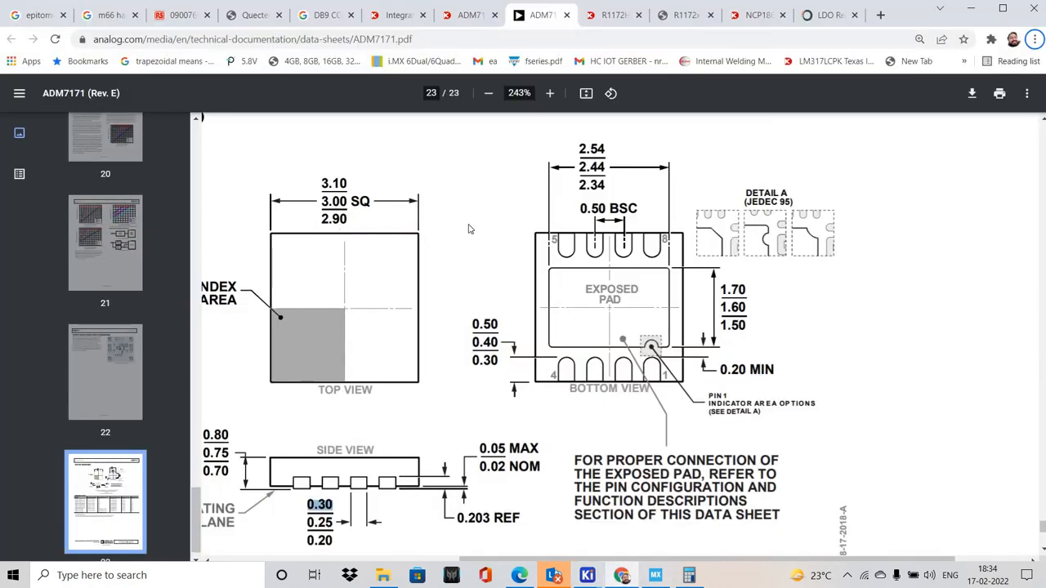
pyautogui.rightClick(485, 225)
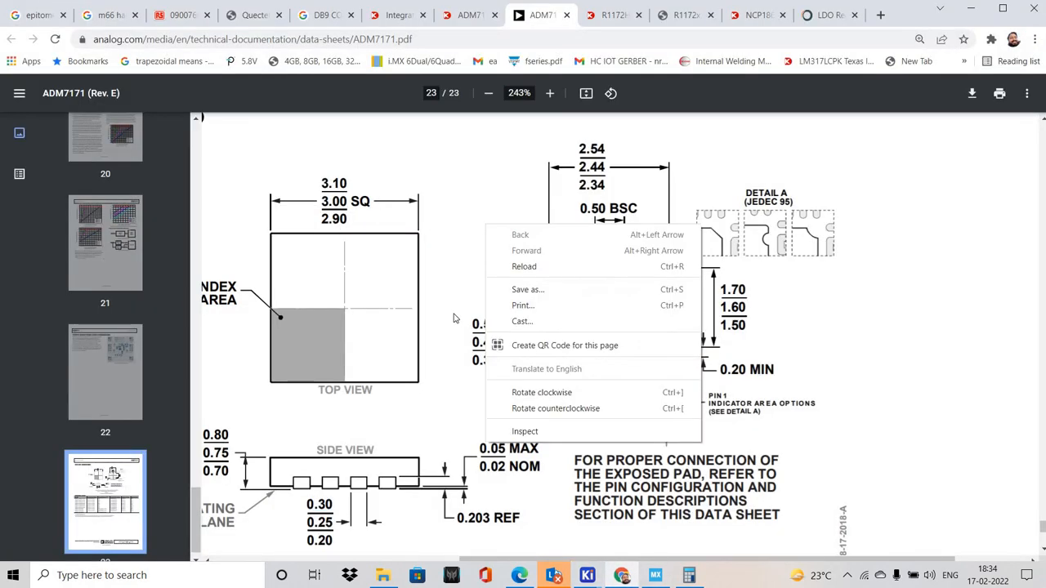
pyautogui.click(467, 267)
pyautogui.click(690, 575)
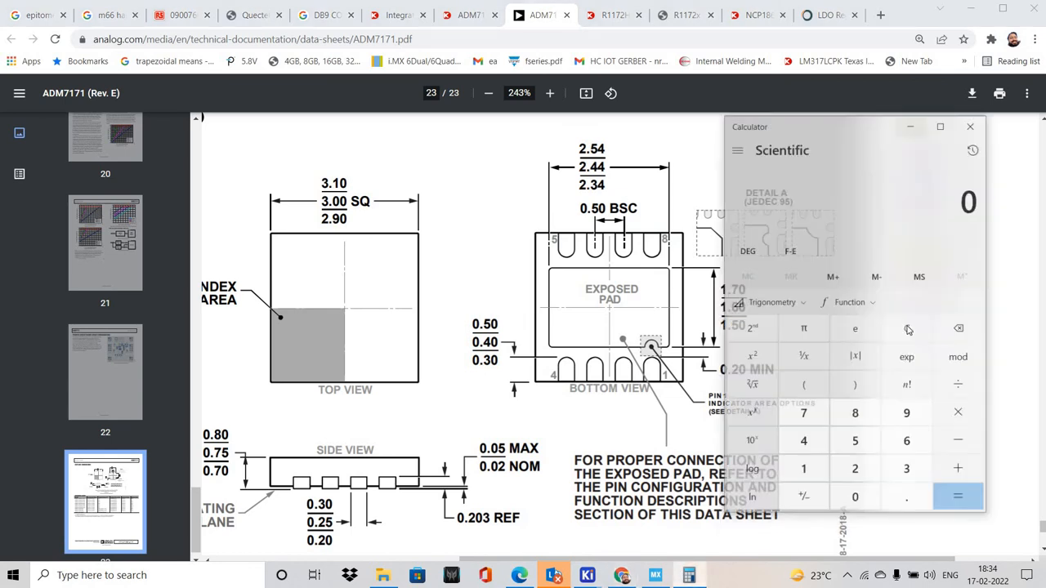
pyautogui.write('3.1')
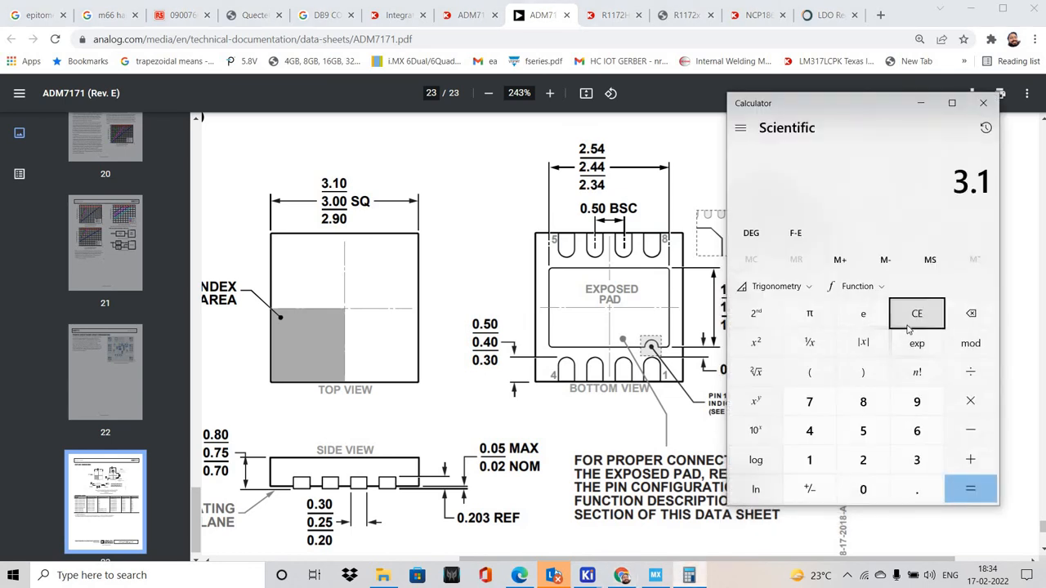
pyautogui.write('/2')
pyautogui.press('Return')
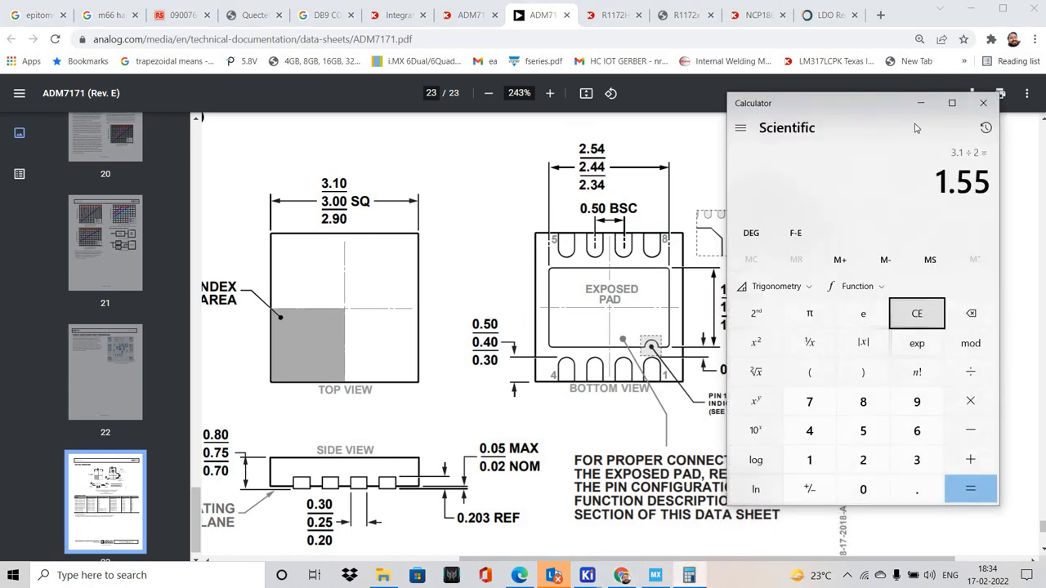
pyautogui.click(920, 103)
pyautogui.click(691, 575)
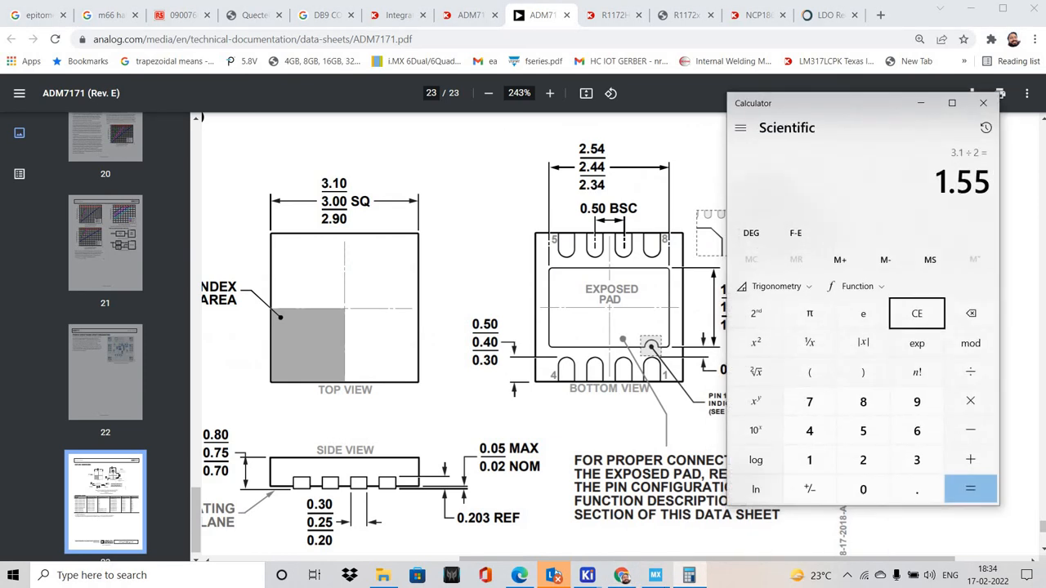
pyautogui.click(655, 575)
pyautogui.moveTo(587, 576)
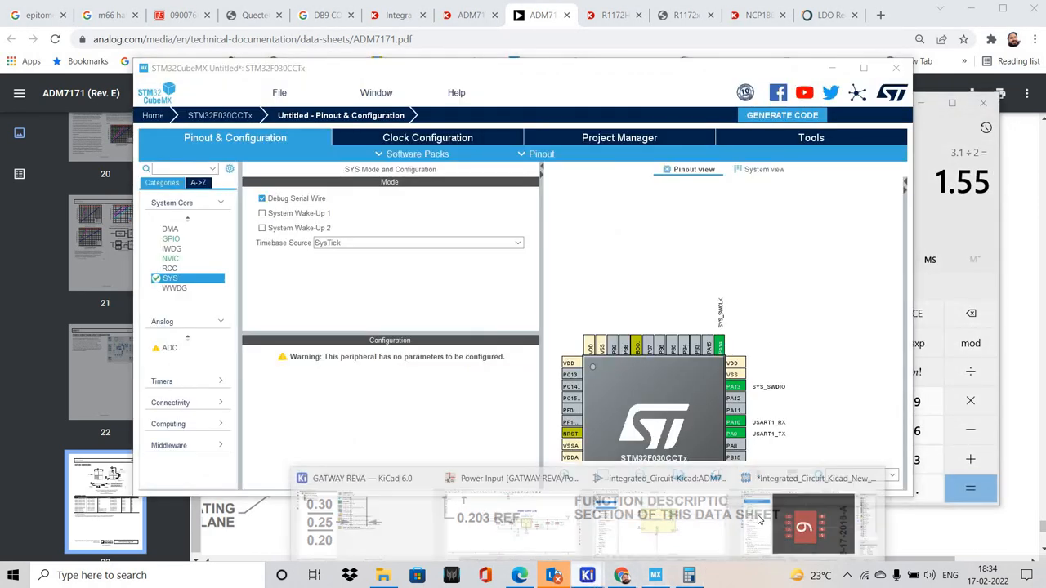
pyautogui.click(801, 514)
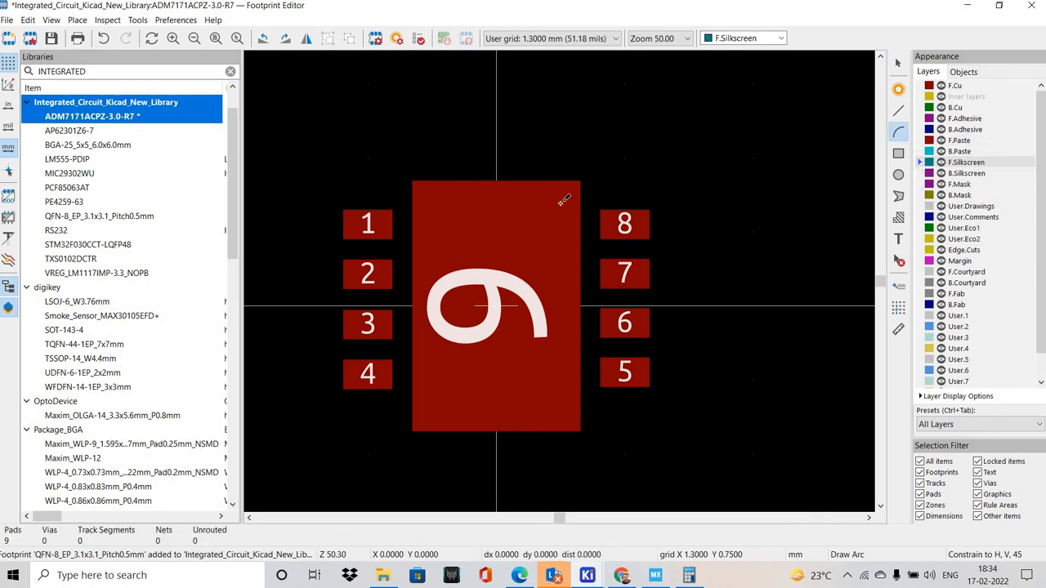
pyautogui.scroll(-2, 699, 580)
pyautogui.click(696, 579)
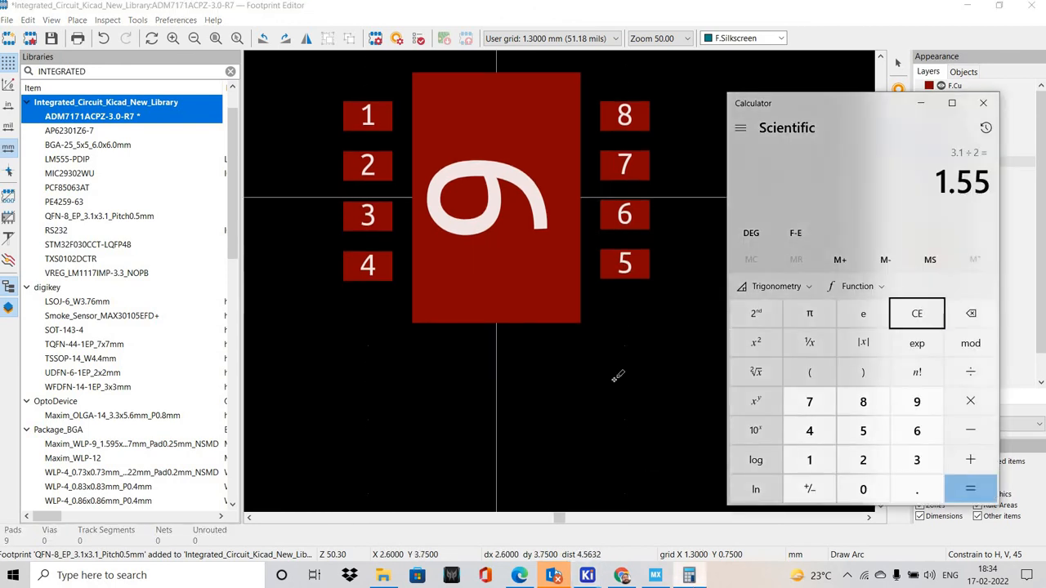
pyautogui.click(509, 264)
pyautogui.scroll(4, 504, 265)
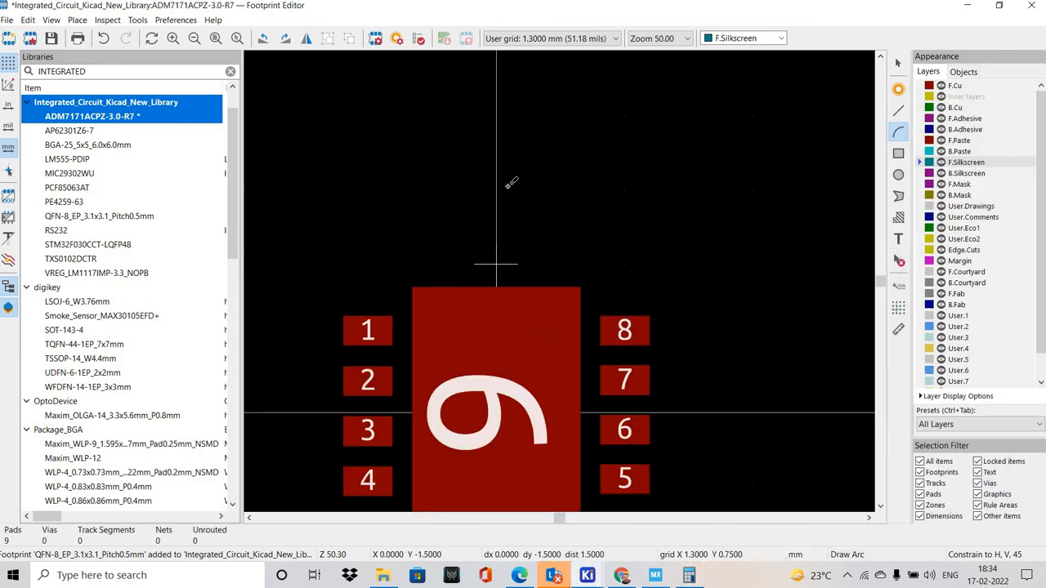
pyautogui.scroll(-2, 509, 185)
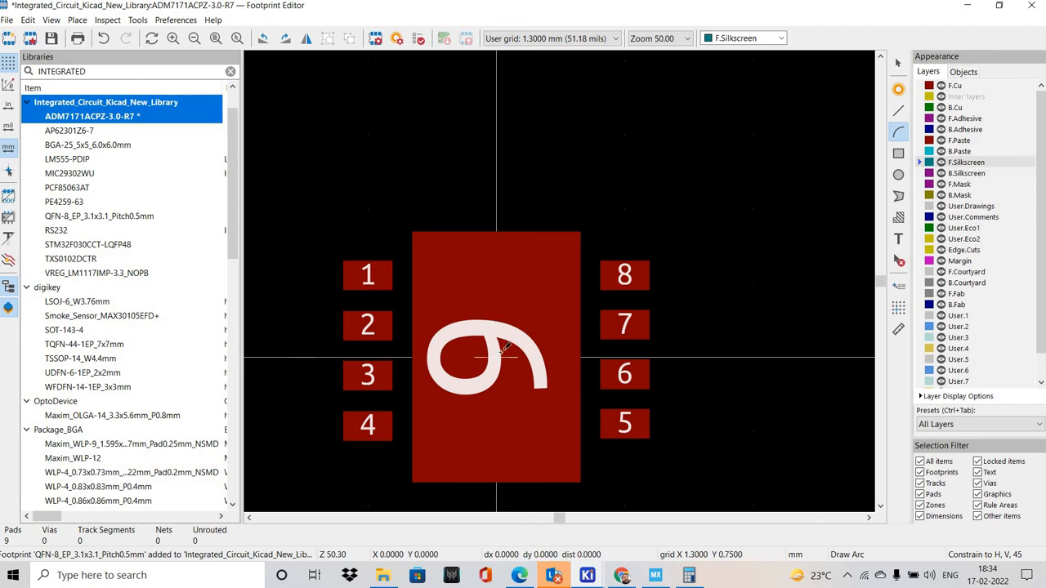
pyautogui.press('Up')
pyautogui.press('Up')
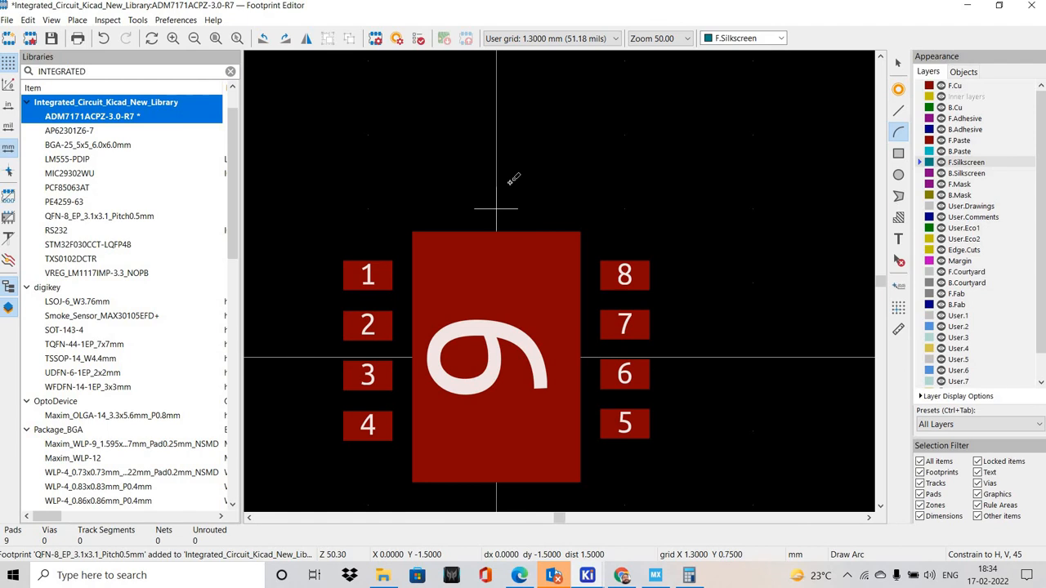
# Set the user-defined grid to 1.55 mm for both X and Y
pyautogui.click(51, 20)
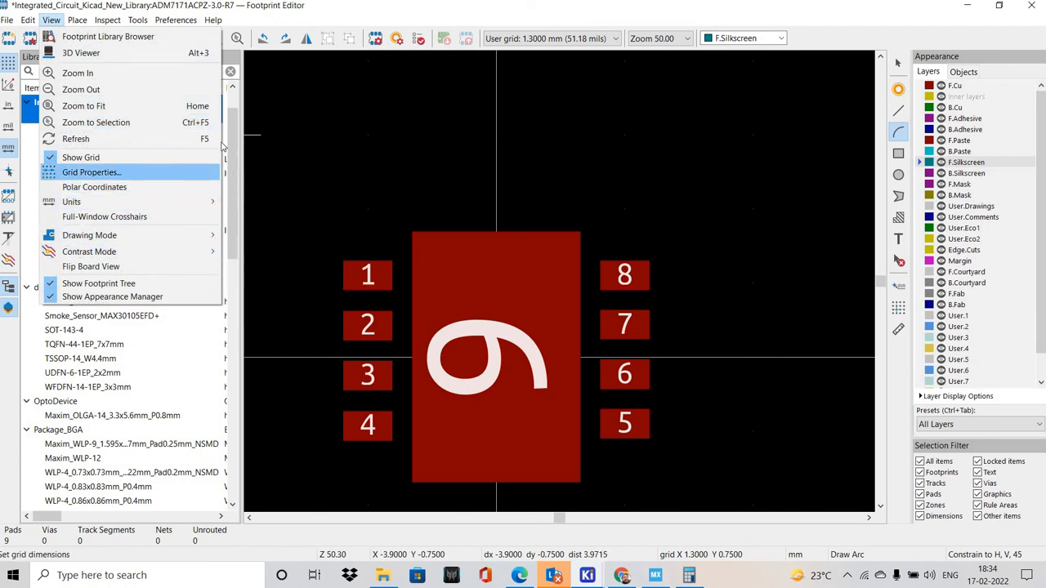
pyautogui.click(91, 172)
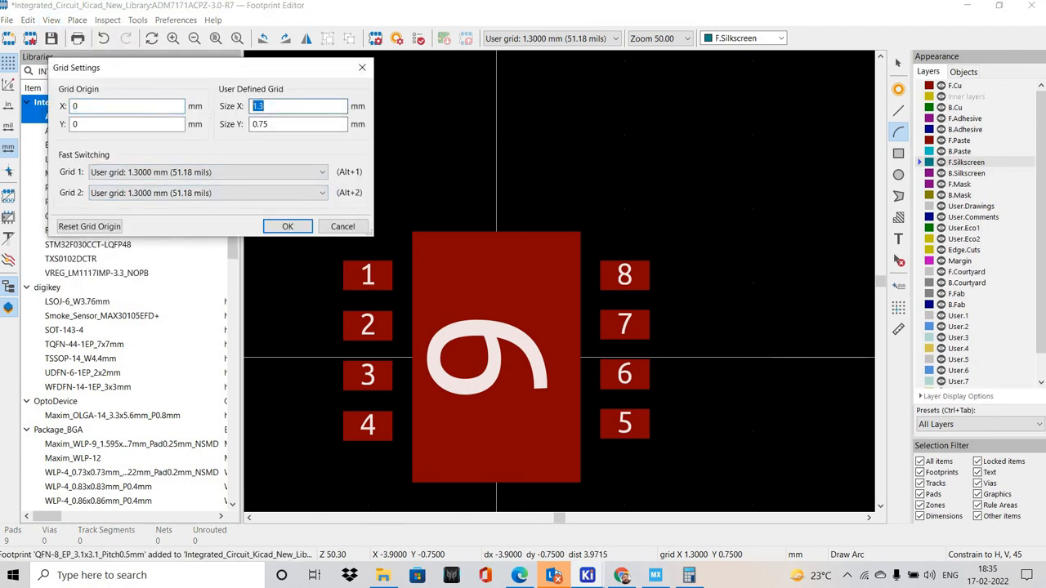
pyautogui.write('1.55')
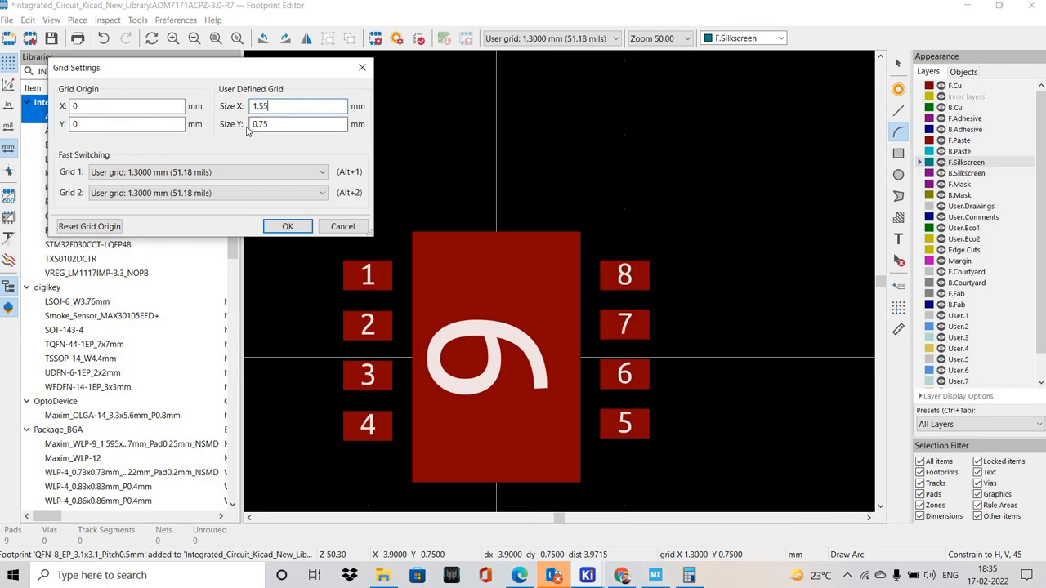
pyautogui.press('Tab')
pyautogui.write('1.55')
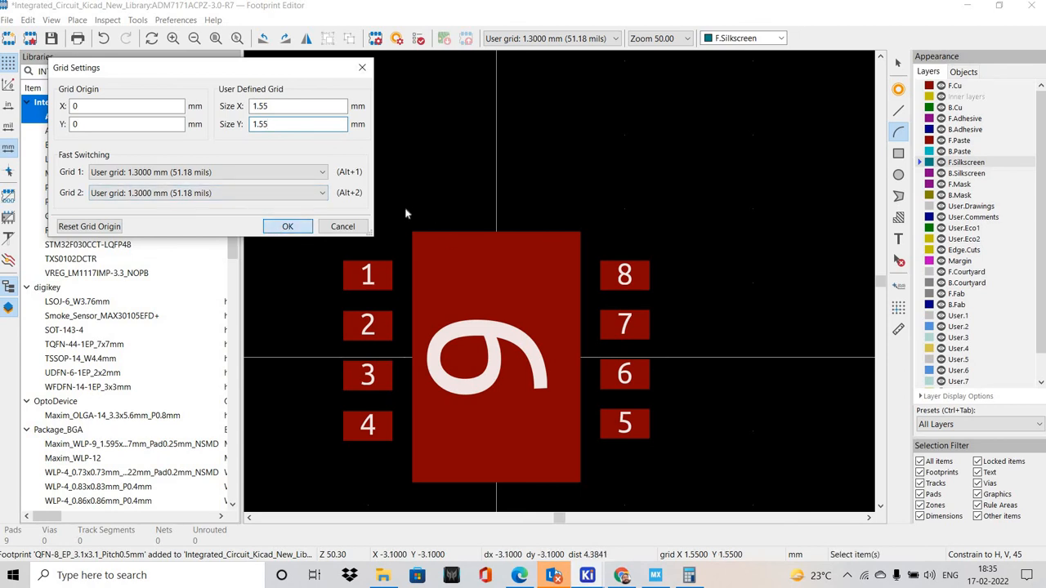
pyautogui.press('Return')
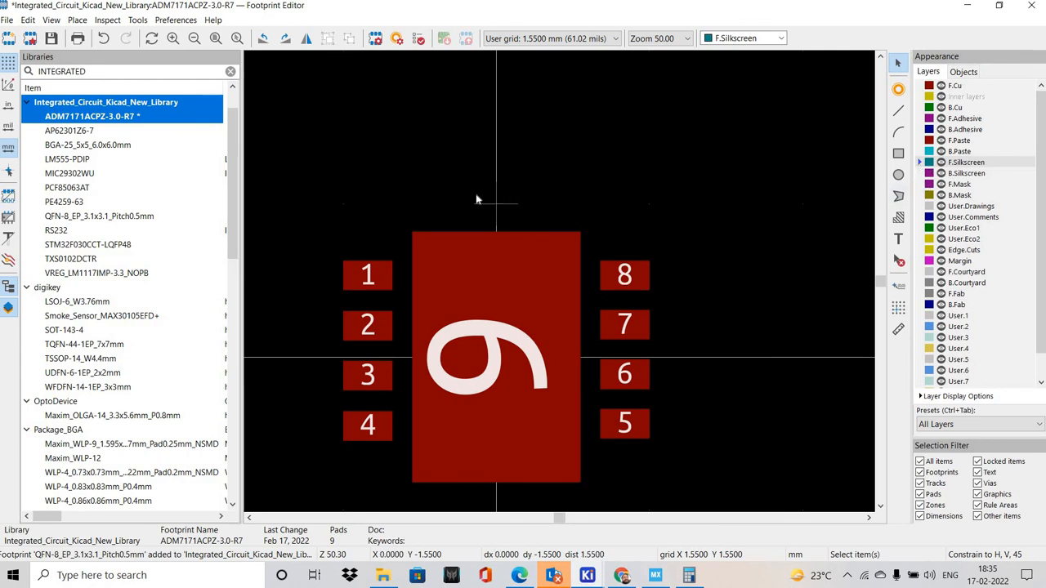
# Draw a 1.55 mm F.Silkscreen line above pad 9, from the vertical centreline to the corner above pad 8
pyautogui.click(897, 111)
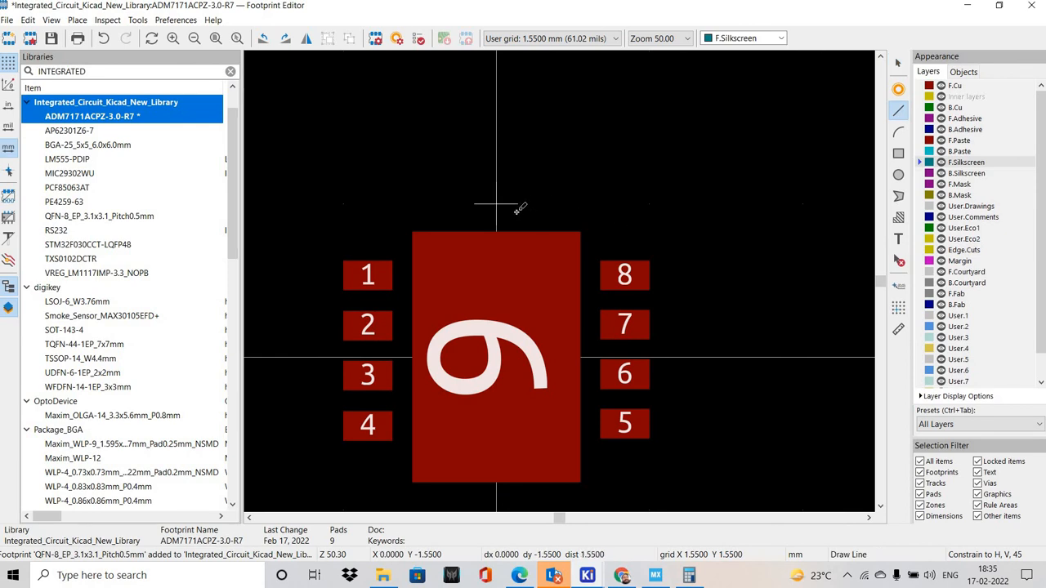
pyautogui.press('Escape')
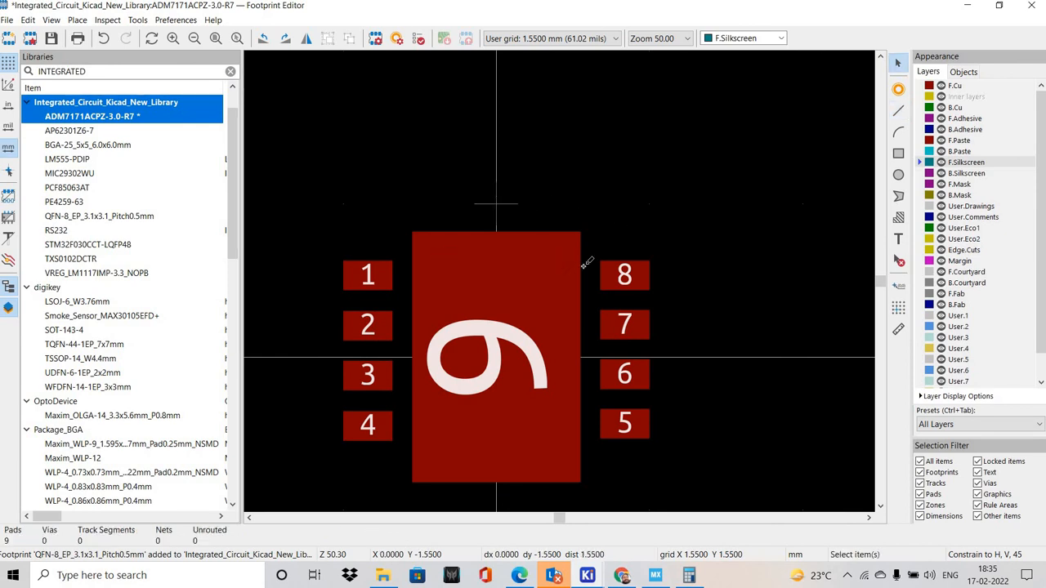
pyautogui.hotkey('ctrl', 'shift', 'l')
pyautogui.scroll(1, 624, 238)
pyautogui.scroll(-3, 580, 278)
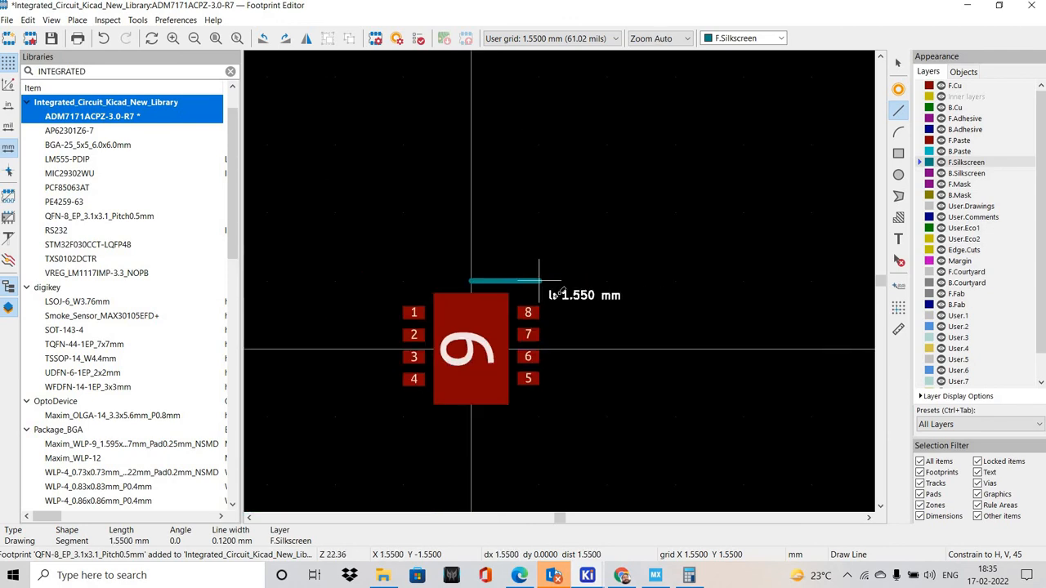
pyautogui.scroll(2, 560, 280)
pyautogui.click(559, 281)
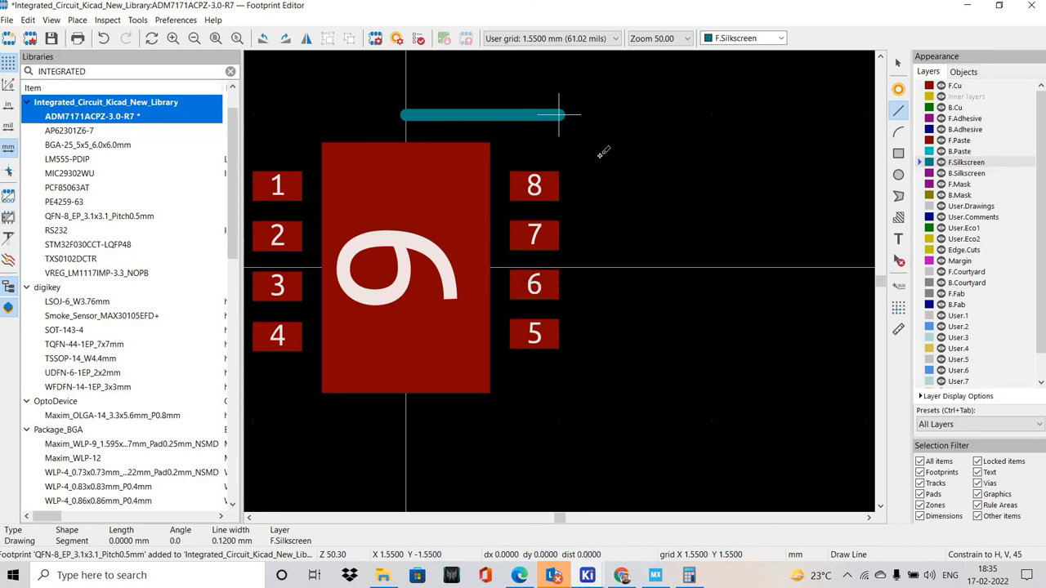
pyautogui.press('Escape')
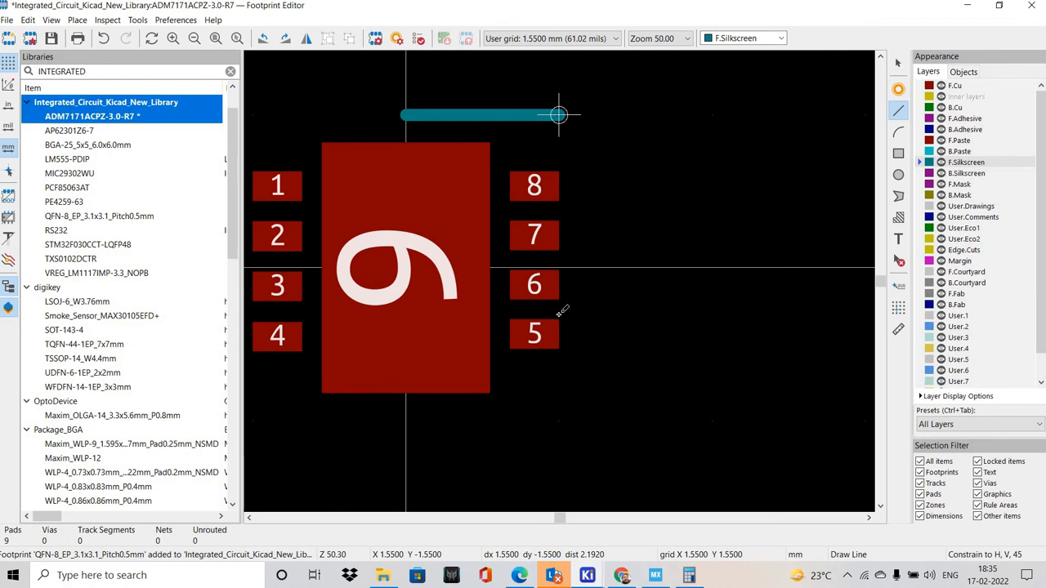
# Draw the remaining F.Silkscreen lines around the pads to close the 3.1 mm square body outline
pyautogui.click(558, 114)
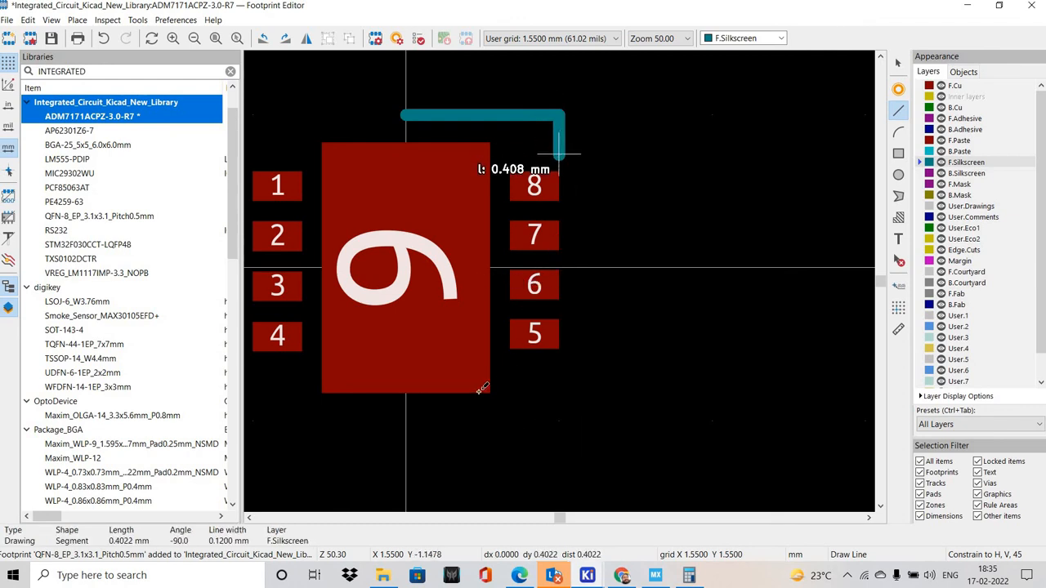
pyautogui.click(561, 419)
pyautogui.click(563, 400)
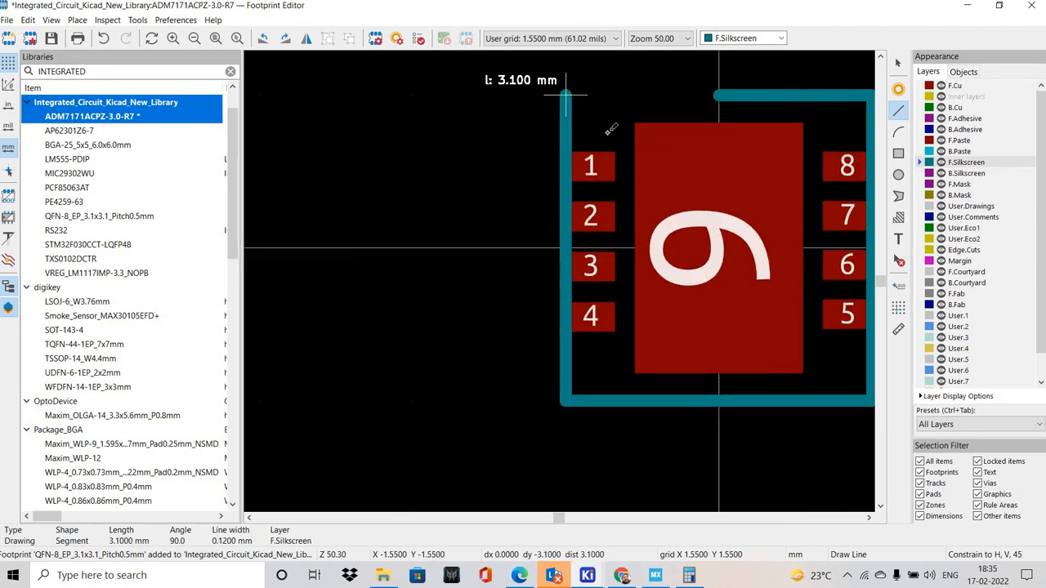
pyautogui.moveTo(562, 114); pyautogui.dragTo(554, 136, button='middle')
pyautogui.doubleClick(597, 106)
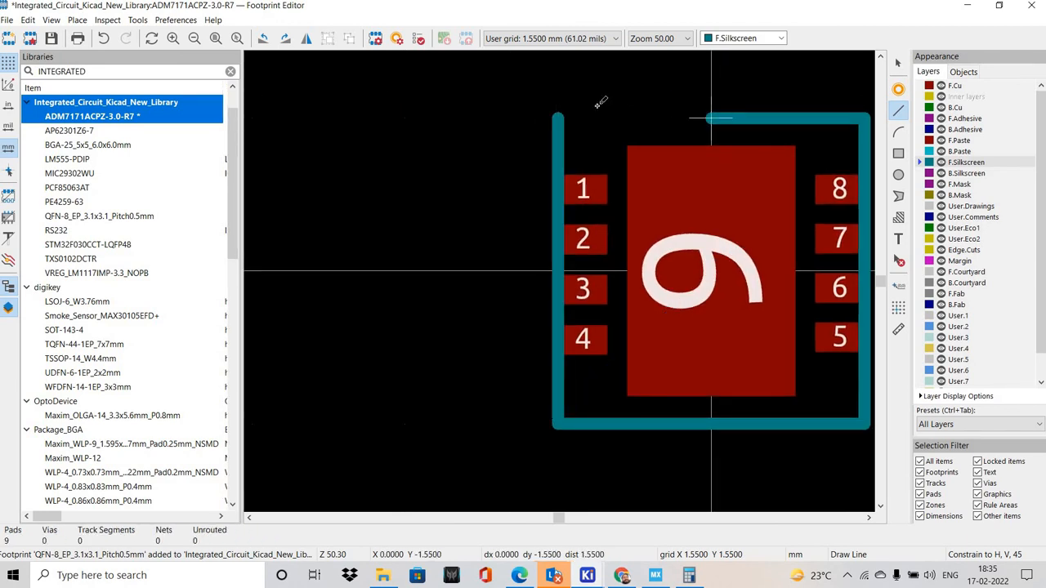
pyautogui.doubleClick(569, 111)
pyautogui.press('Escape')
# Switch the grid to 0.2540 mm (10.00 mils) for fine adjustment of the silkscreen outline
pyautogui.moveTo(688, 296); pyautogui.dragTo(470, 295, button='middle')
pyautogui.moveTo(549, 257); pyautogui.dragTo(537, 260, button='middle')
pyautogui.scroll(1, 537, 260)
pyautogui.keyDown('shift'); pyautogui.scroll(1, 415, 270); pyautogui.keyUp('shift')
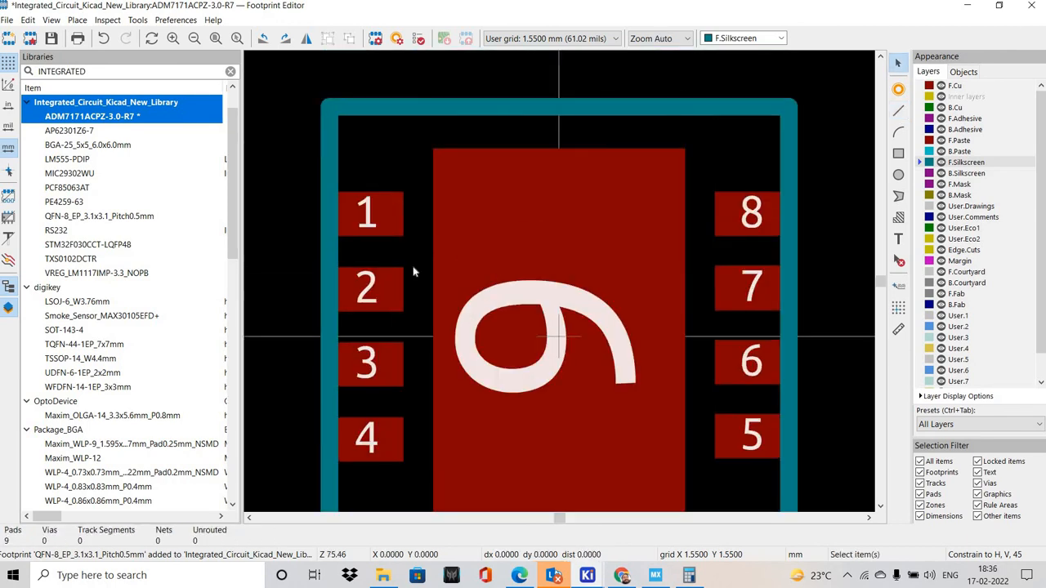
pyautogui.scroll(-1, 415, 270)
pyautogui.scroll(1, 406, 269)
pyautogui.rightClick(411, 255)
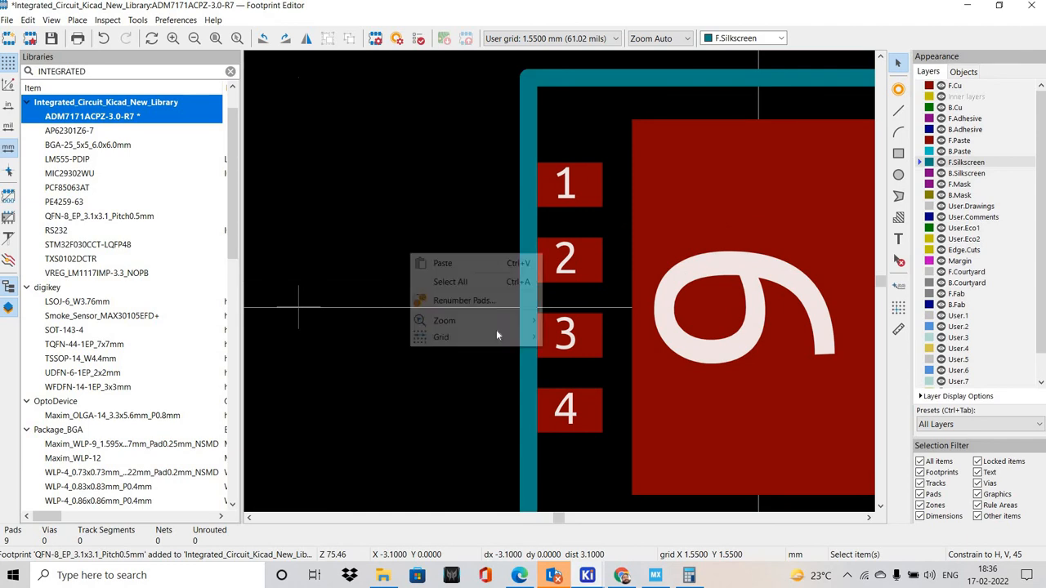
pyautogui.moveTo(474, 337)
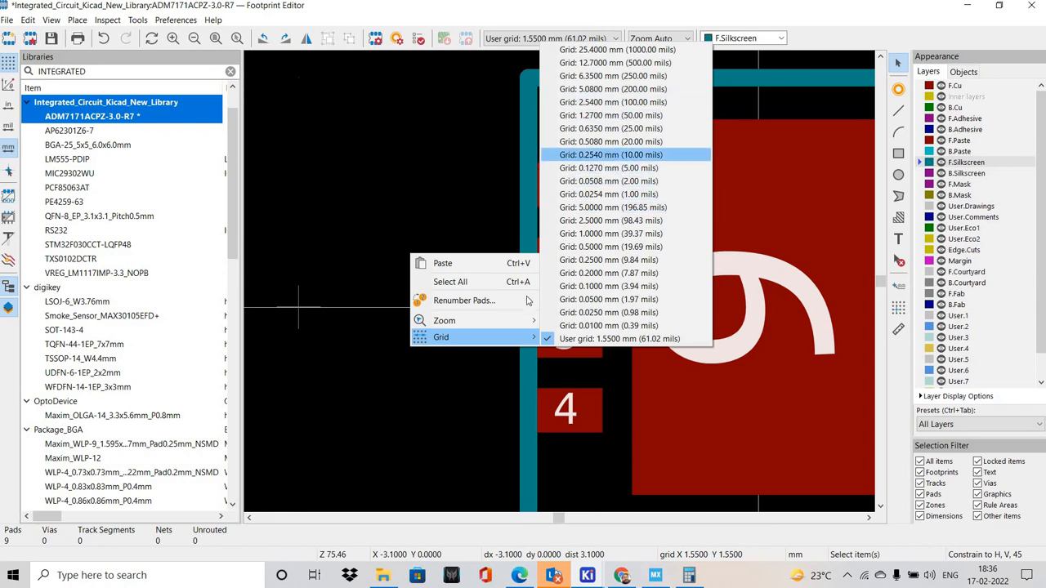
pyautogui.click(629, 154)
# Move the two vertical silkscreen lines outward so they clear pads 1 to 4 and pads 5 to 8
pyautogui.moveTo(522, 307); pyautogui.dragTo(498, 307)
pyautogui.moveTo(490, 406); pyautogui.dragTo(377, 309, button='middle')
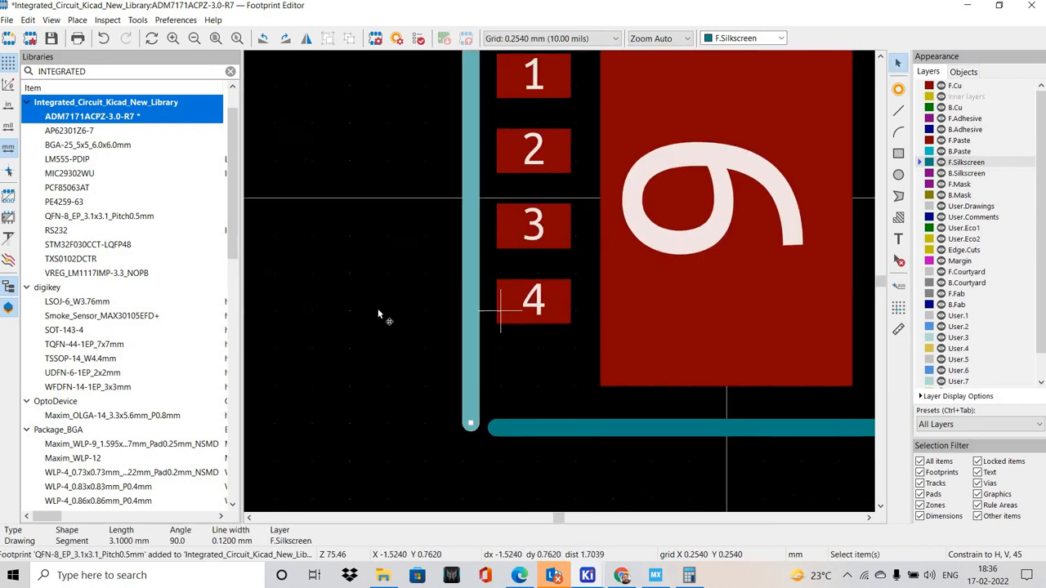
pyautogui.scroll(-2, 559, 280)
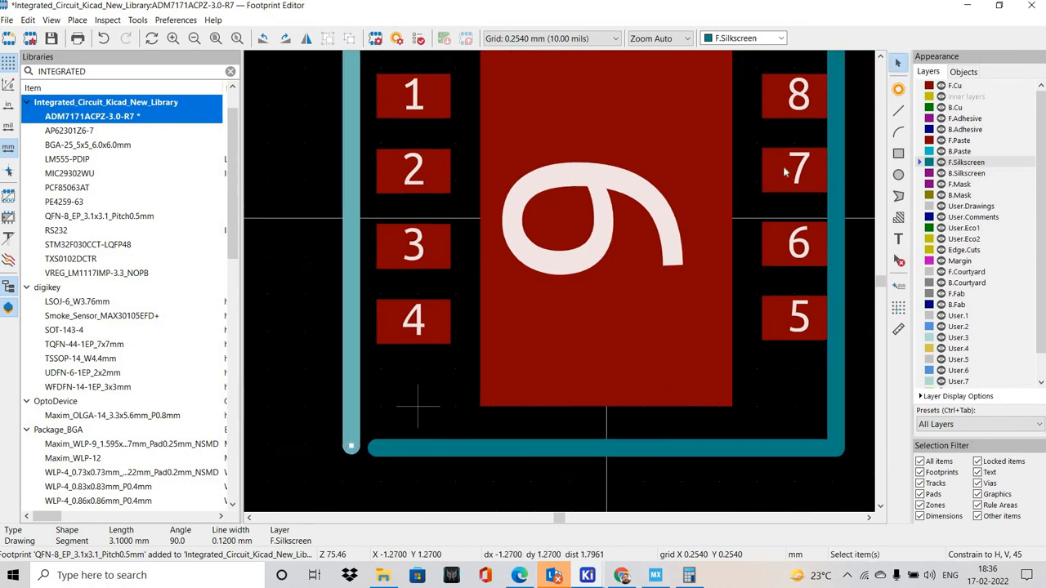
pyautogui.moveTo(645, 166); pyautogui.dragTo(446, 290, button='middle')
pyautogui.scroll(2, 634, 230)
pyautogui.moveTo(573, 398); pyautogui.dragTo(597, 401)
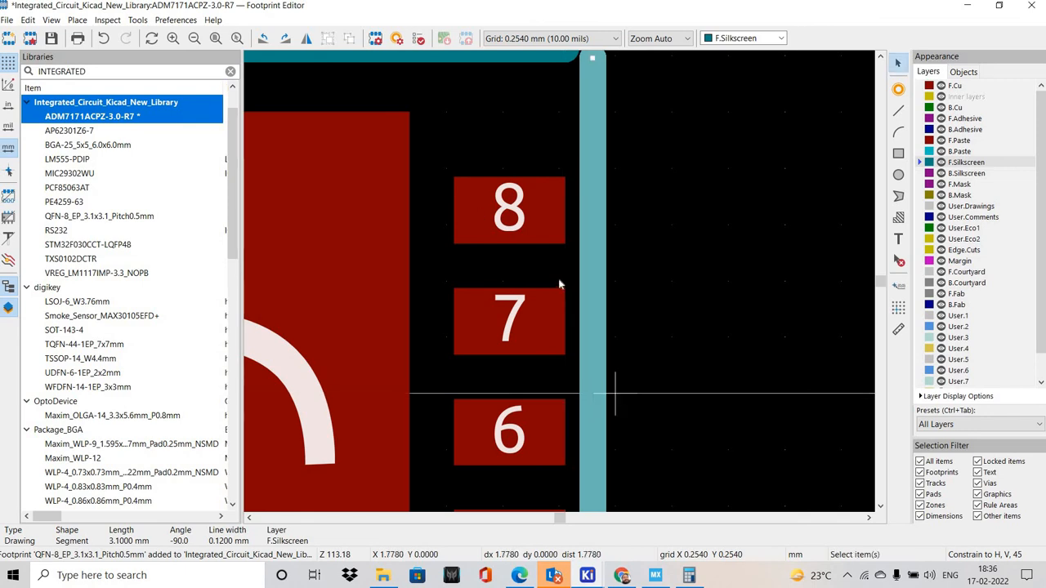
# Draw a short F.Silkscreen line about 0.23 mm long to bridge the outline gap in the corner above pad 1
pyautogui.scroll(-3, 560, 281)
pyautogui.scroll(3, 477, 201)
pyautogui.moveTo(448, 335); pyautogui.dragTo(644, 313, button='middle')
pyautogui.scroll(1, 474, 204)
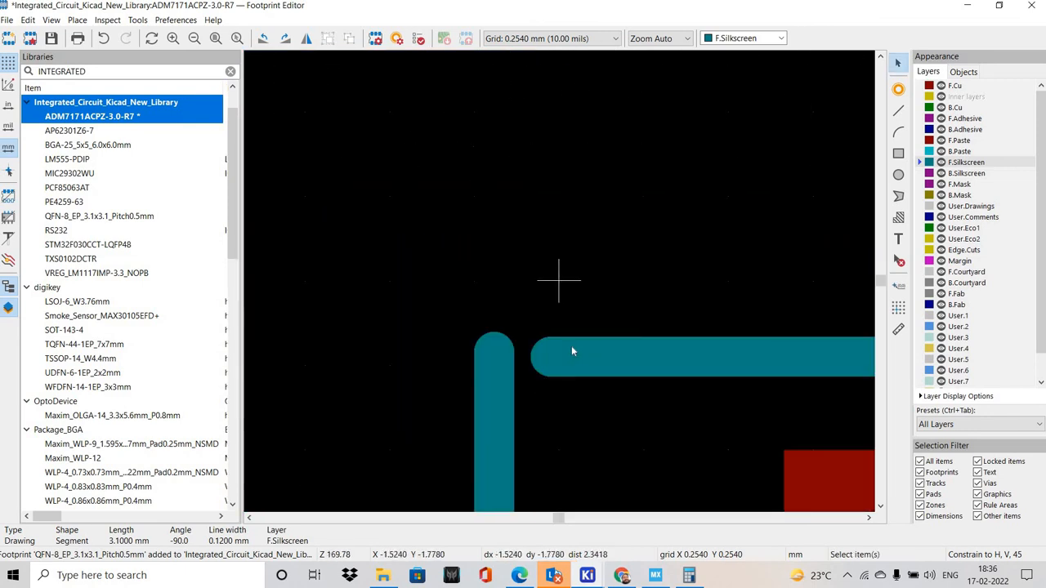
pyautogui.scroll(2, 422, 252)
pyautogui.hotkey('ctrl', 'shift', 'l')
pyautogui.click(460, 250)
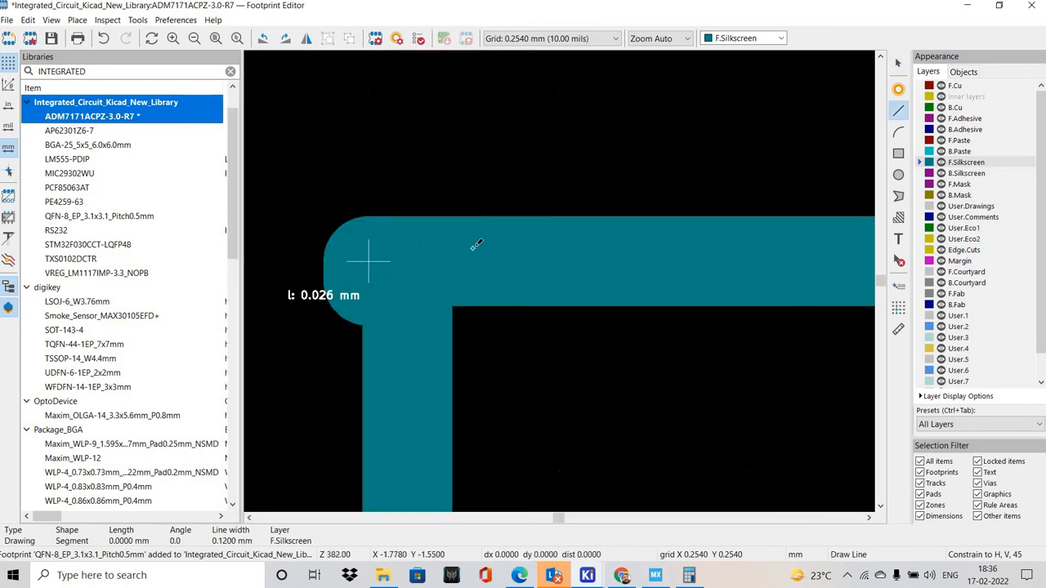
pyautogui.press('Escape')
pyautogui.press('Escape')
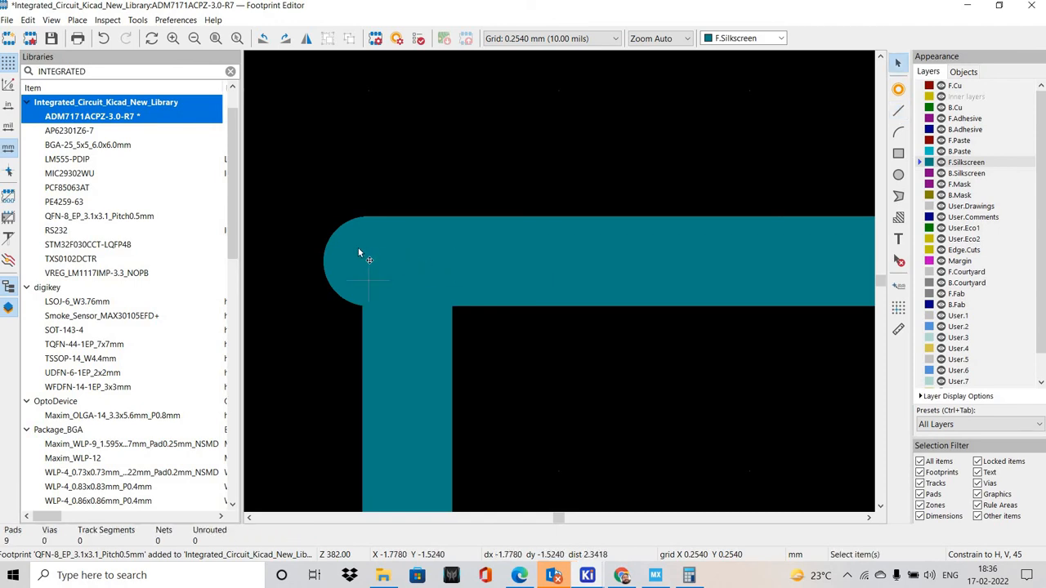
# Move the short bridging segment so its outer end sits on the top end of the vertical line beside pads 1 to 4
pyautogui.click(365, 244)
pyautogui.press('Delete')
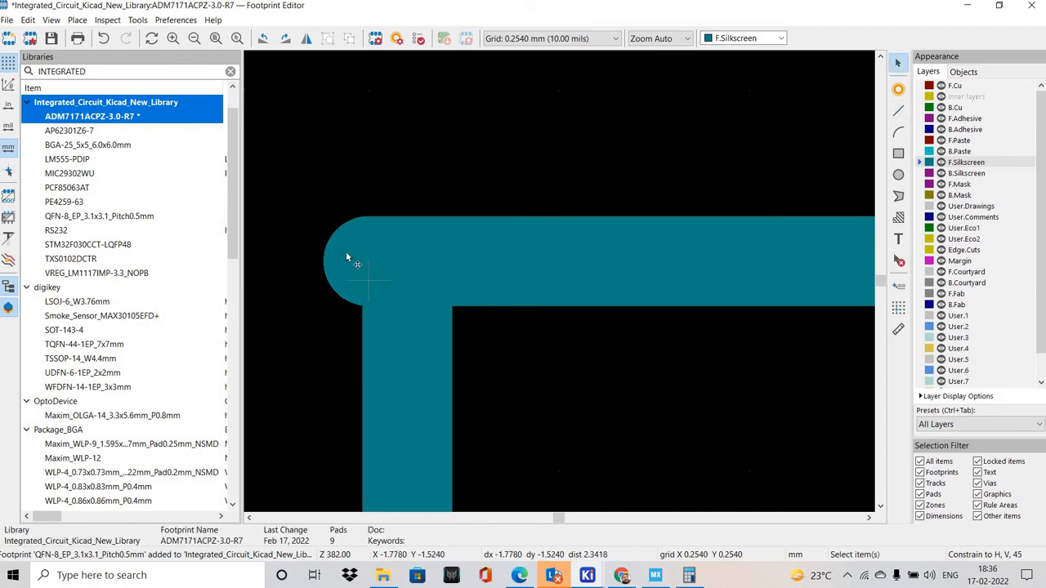
pyautogui.click(364, 252)
pyautogui.press('m')
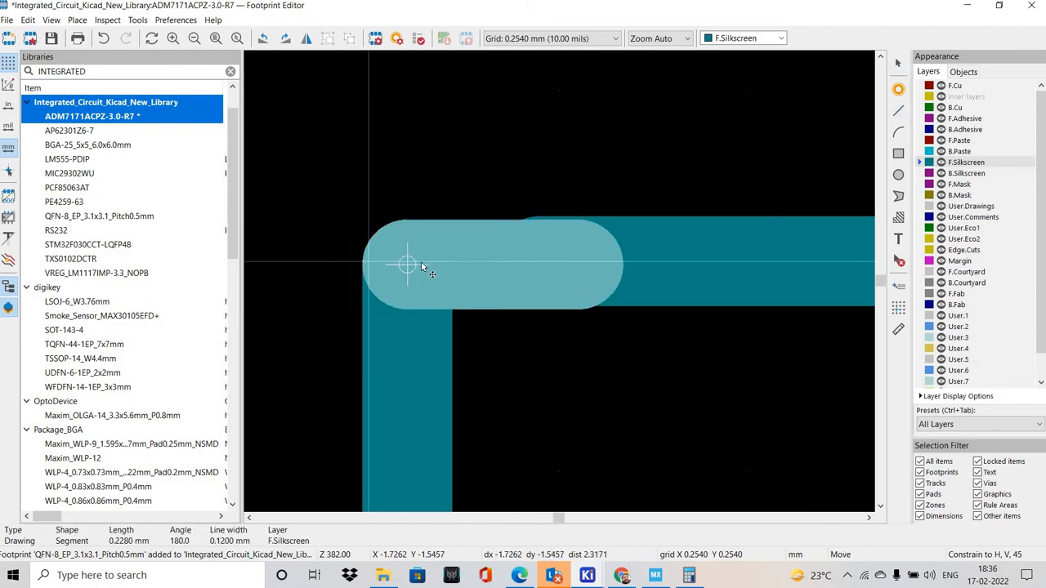
pyautogui.click(401, 261)
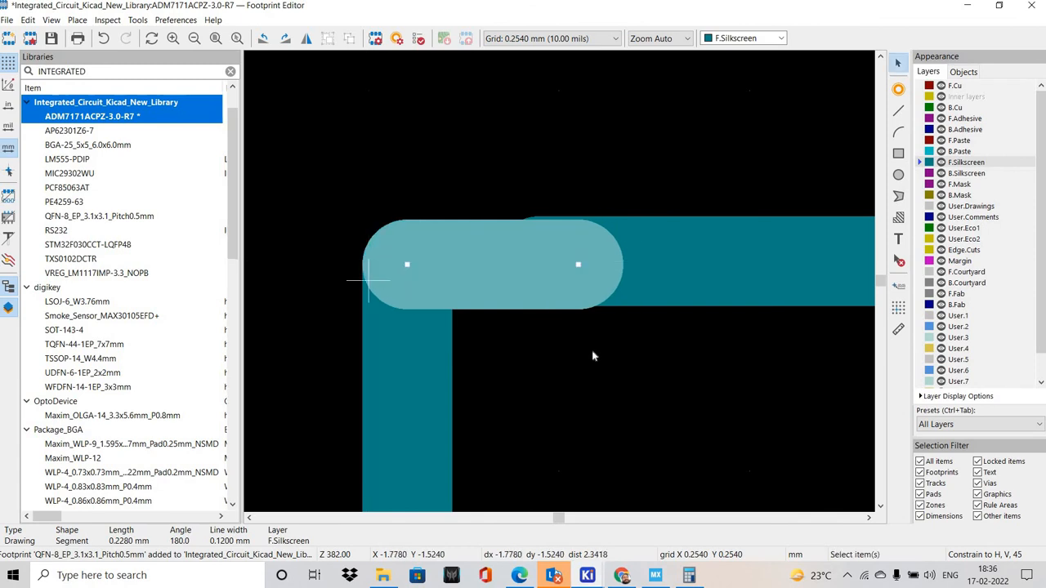
pyautogui.click(593, 355)
# Move the adjoining 1.55 mm horizontal silkscreen line into line with the short corner segment above pad 1
pyautogui.scroll(-3, 371, 282)
pyautogui.moveTo(608, 336); pyautogui.dragTo(419, 325, button='middle')
pyautogui.scroll(5, 509, 201)
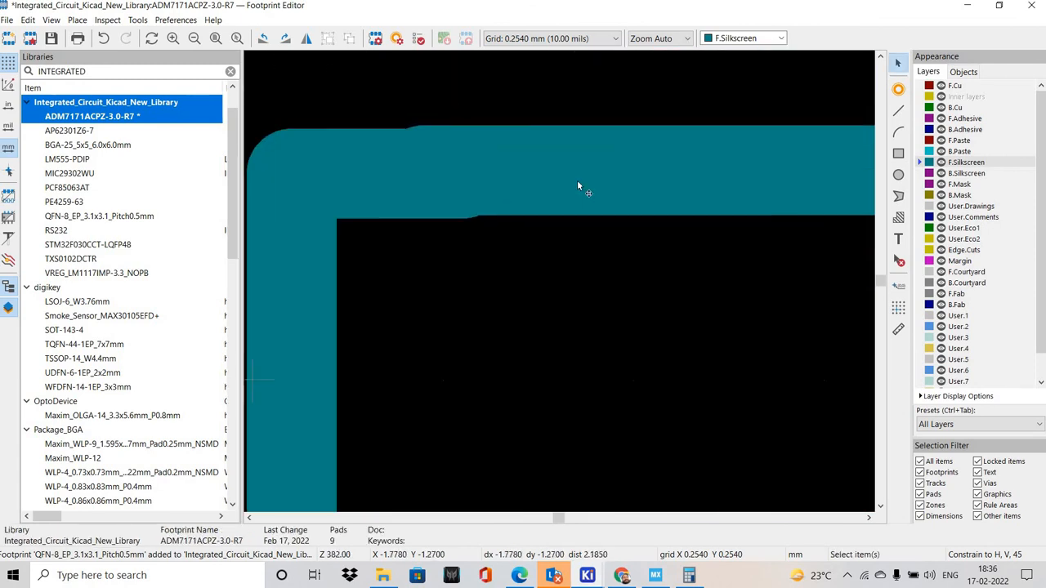
pyautogui.click(427, 175)
pyautogui.press('m')
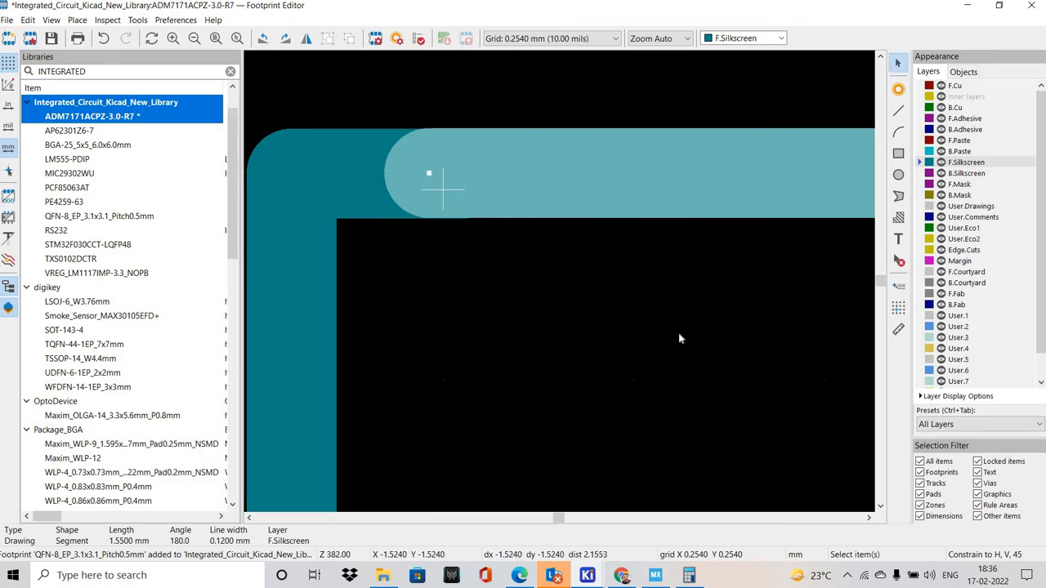
pyautogui.click(432, 174)
# Switch the grid to 0.1270 mm (5.00 mils) and close the outline corner above pad 8 with a short F.Silkscreen line
pyautogui.scroll(-7, 396, 286)
pyautogui.hscroll(3, 584, 357)
pyautogui.scroll(7, 562, 283)
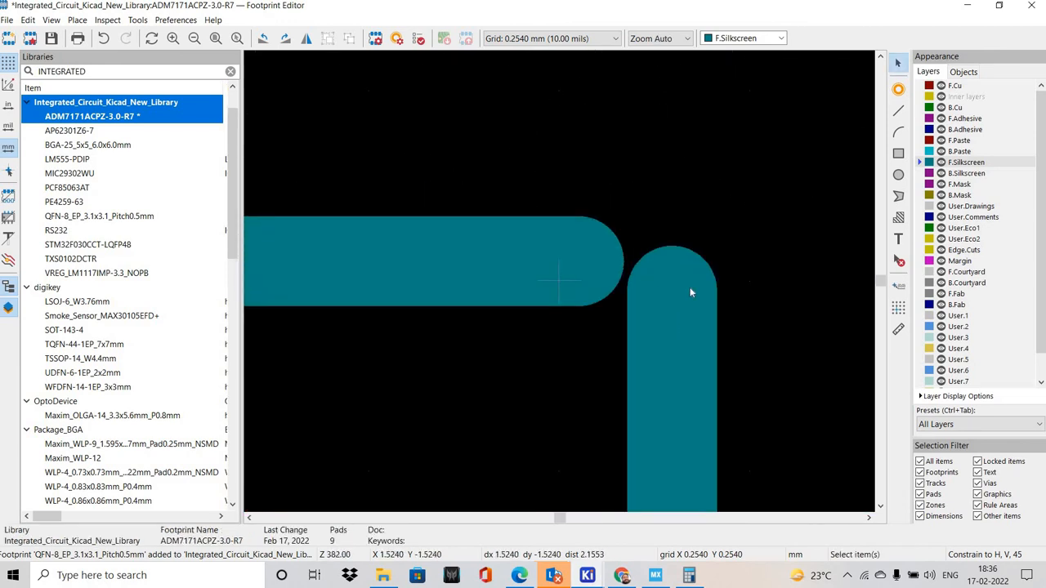
pyautogui.rightClick(676, 190)
pyautogui.moveTo(784, 273)
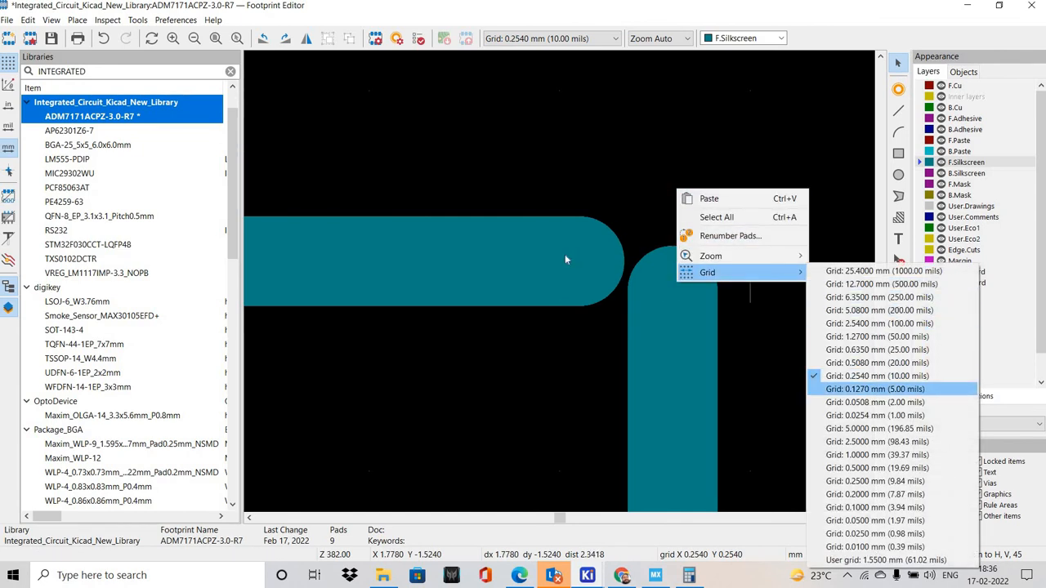
pyautogui.click(874, 389)
pyautogui.click(897, 111)
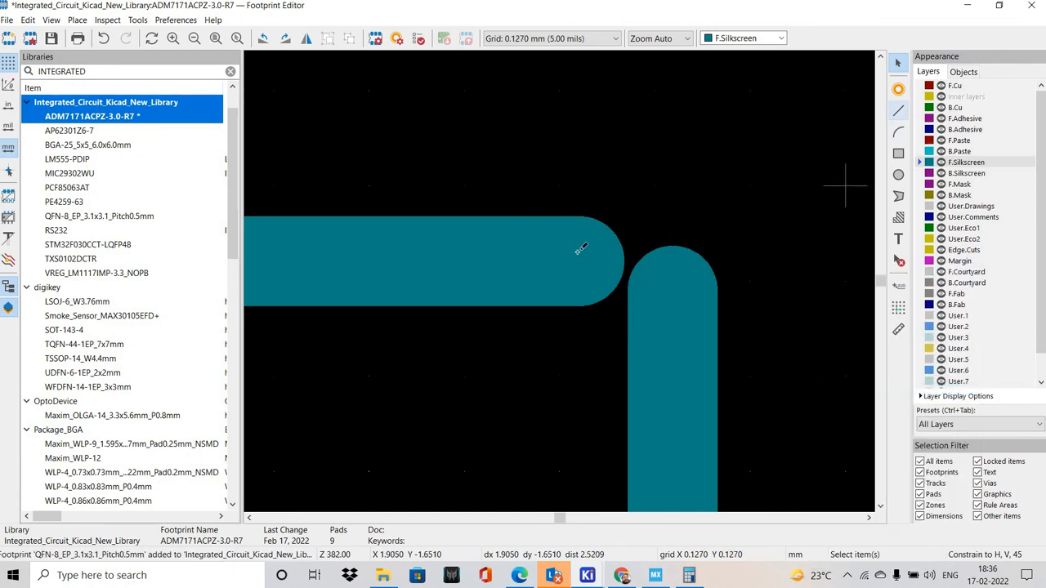
pyautogui.click(579, 261)
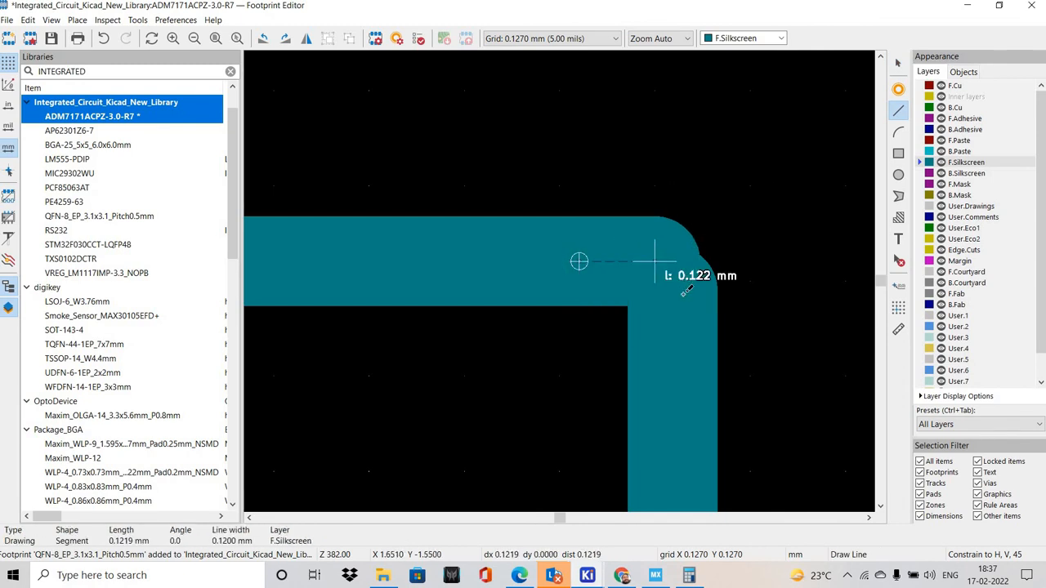
pyautogui.click(672, 289)
# Draw a short F.Silkscreen line from the horizontal line below pad 5 across to the adjacent vertical line
pyautogui.scroll(-4, 697, 355)
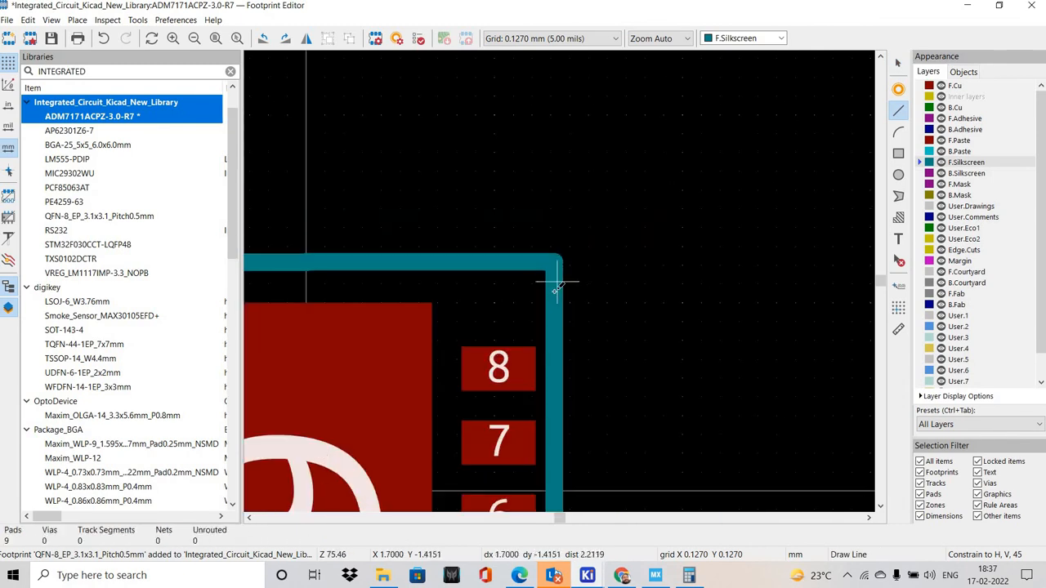
pyautogui.keyDown('shift'); pyautogui.scroll(-5, 558, 282); pyautogui.keyUp('shift')
pyautogui.scroll(5, 553, 282)
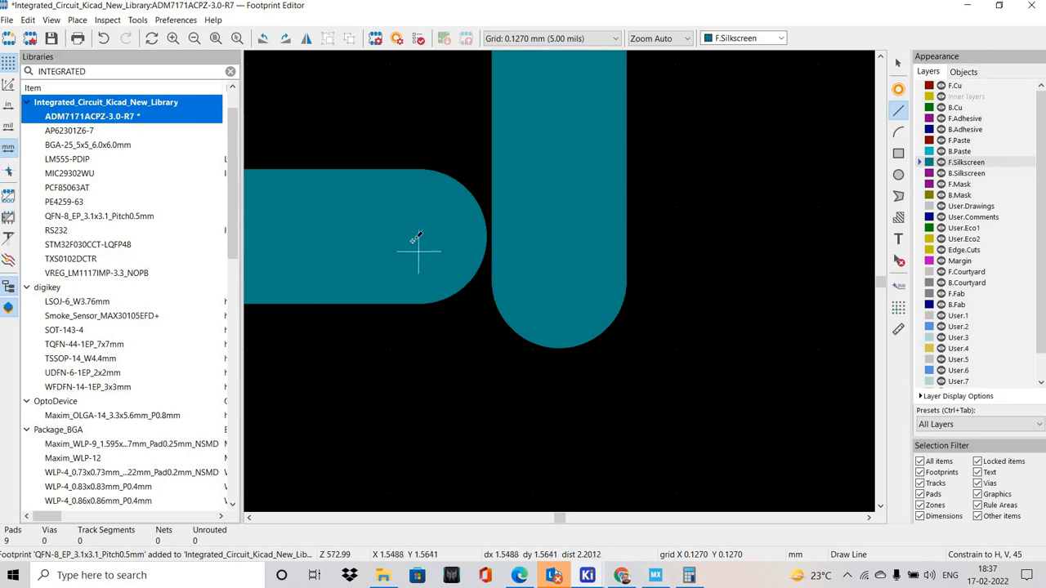
pyautogui.click(419, 237)
pyautogui.click(563, 236)
pyautogui.press('Escape')
pyautogui.press('Escape')
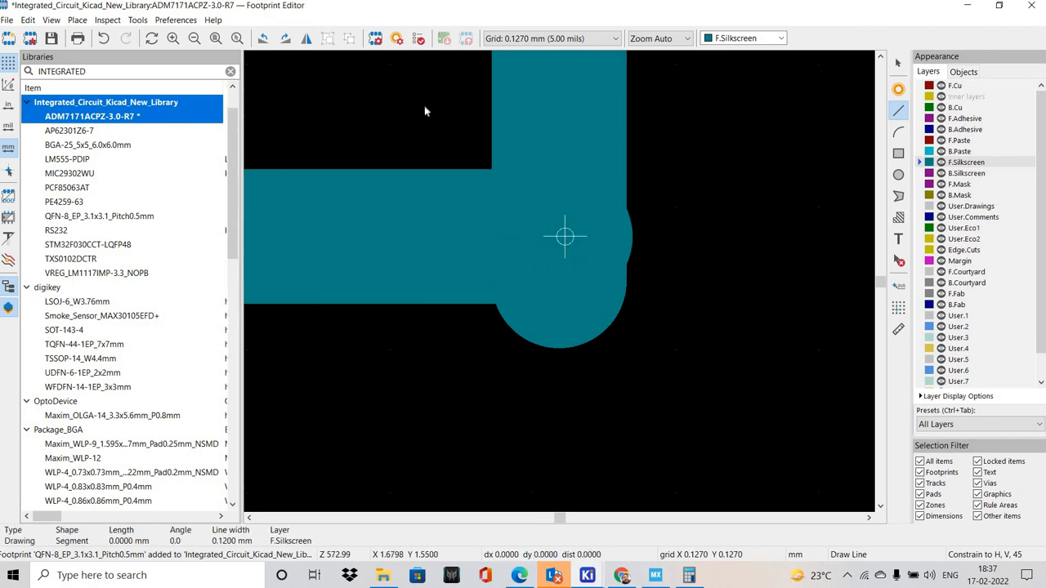
# Move the vertical silkscreen line beside pads 5 to 8 so its lower end meets the end of the horizontal line
pyautogui.moveTo(424, 106); pyautogui.dragTo(675, 349)
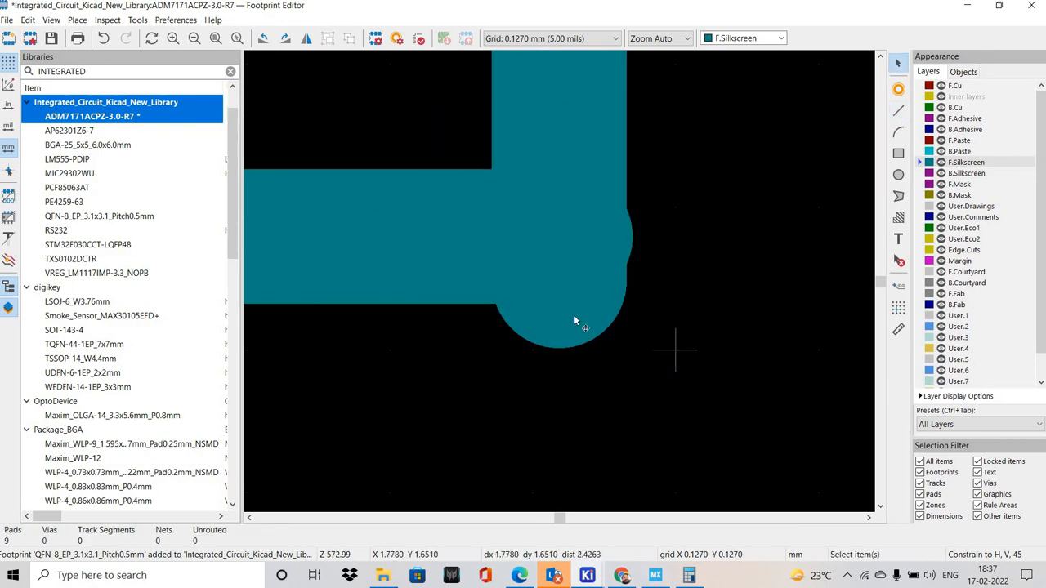
pyautogui.click(559, 275)
pyautogui.moveTo(559, 280); pyautogui.dragTo(568, 234)
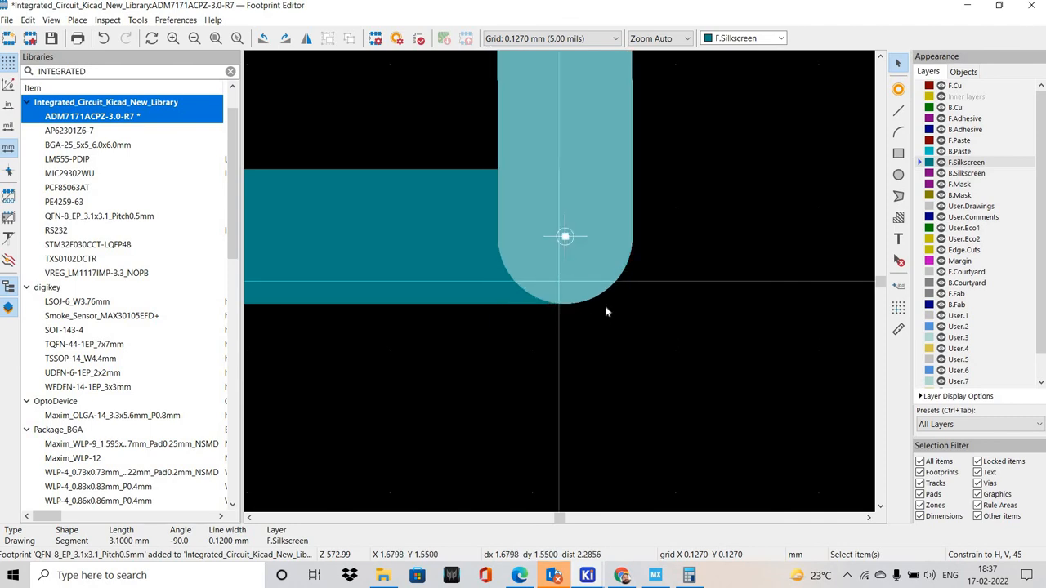
pyautogui.click(605, 305)
# Close the remaining silkscreen gap in the corner below pad 4 and save the footprint
pyautogui.scroll(-5, 432, 254)
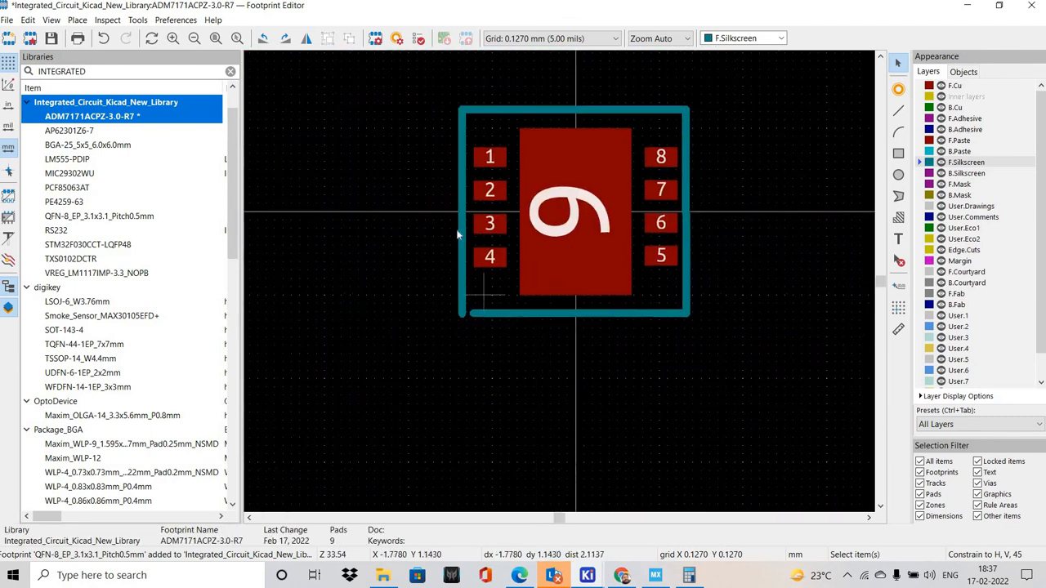
pyautogui.scroll(4, 397, 203)
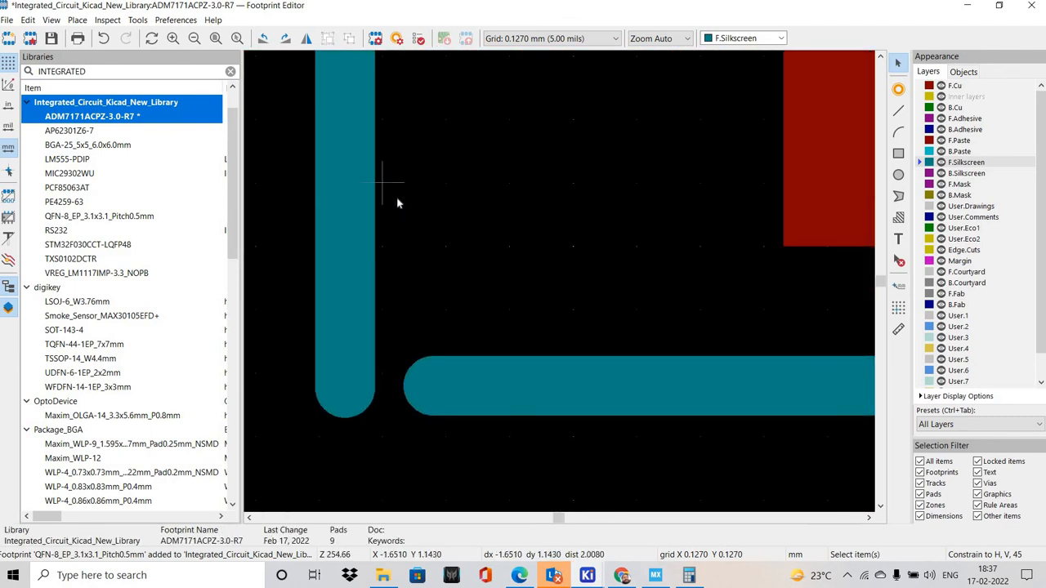
pyautogui.hotkey('ctrl', 's')
pyautogui.scroll(-5, 503, 246)
pyautogui.moveTo(500, 354); pyautogui.dragTo(500, 244, button='middle')
pyautogui.moveTo(697, 280); pyautogui.dragTo(695, 372, button='middle')
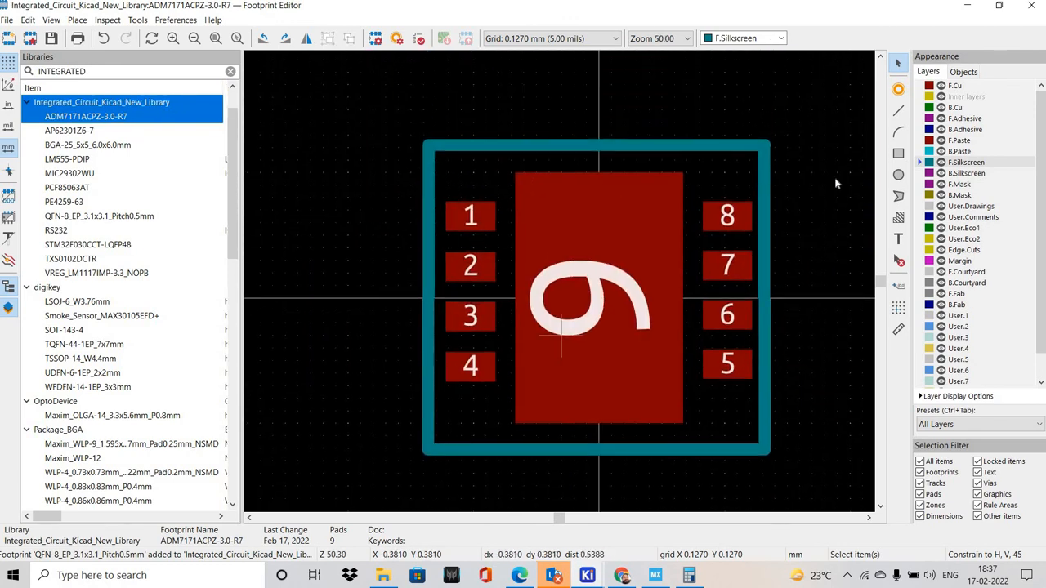
# Add the text "1" on F.Silkscreen and place it outside the outline beside pad 1
pyautogui.click(897, 238)
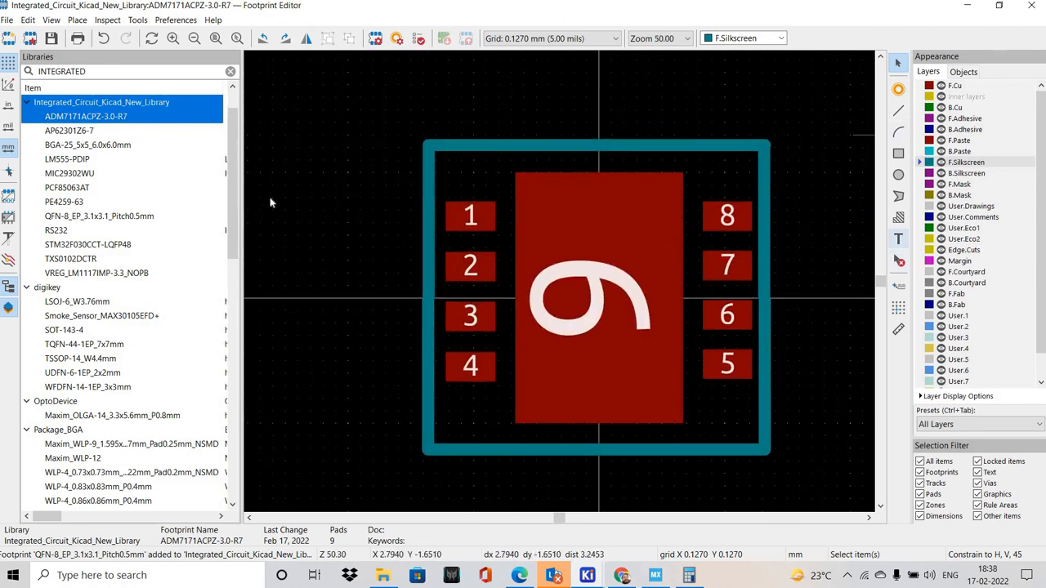
pyautogui.click(439, 177)
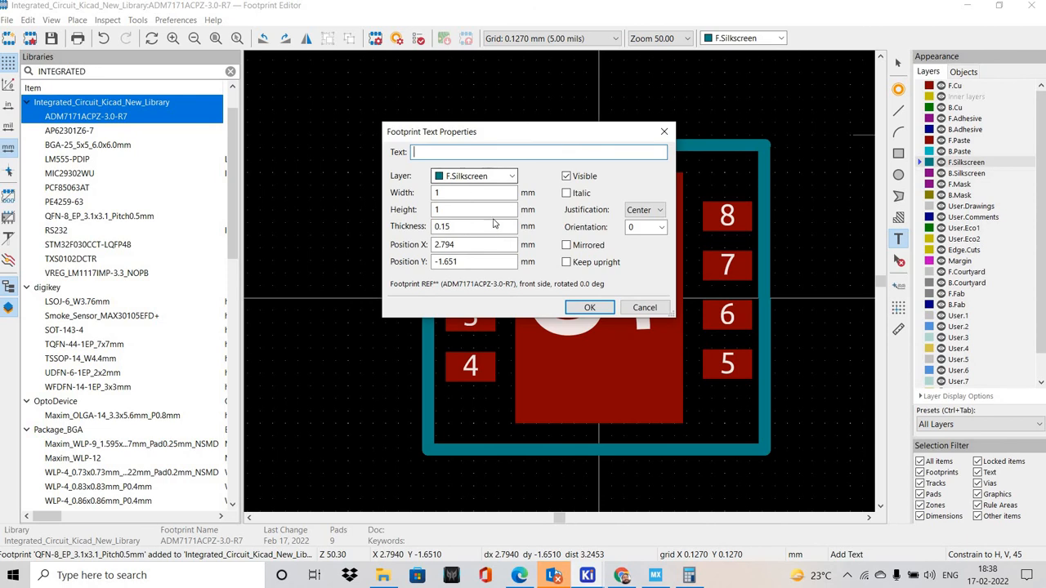
pyautogui.write('1')
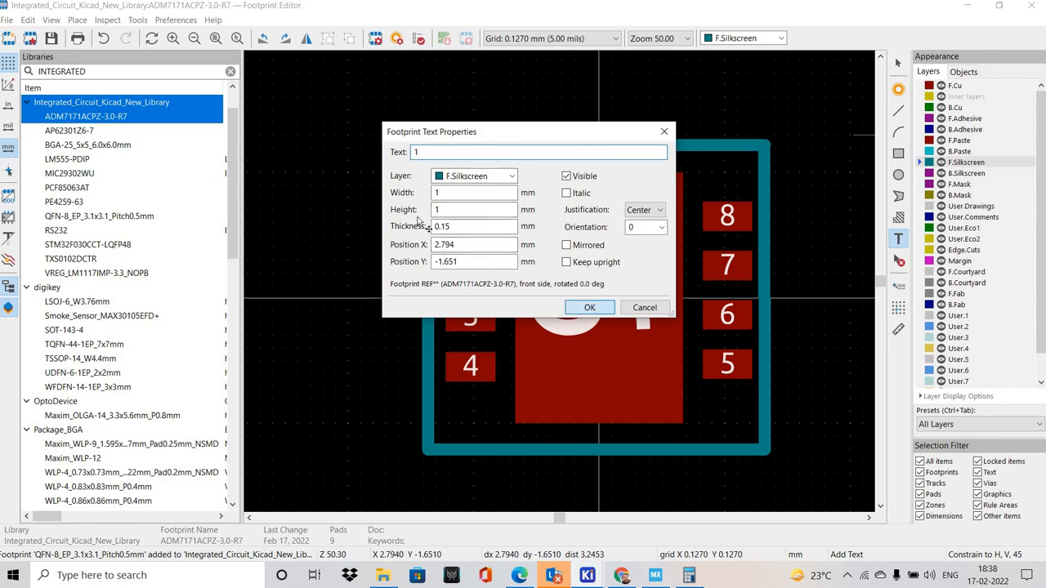
pyautogui.press('Return')
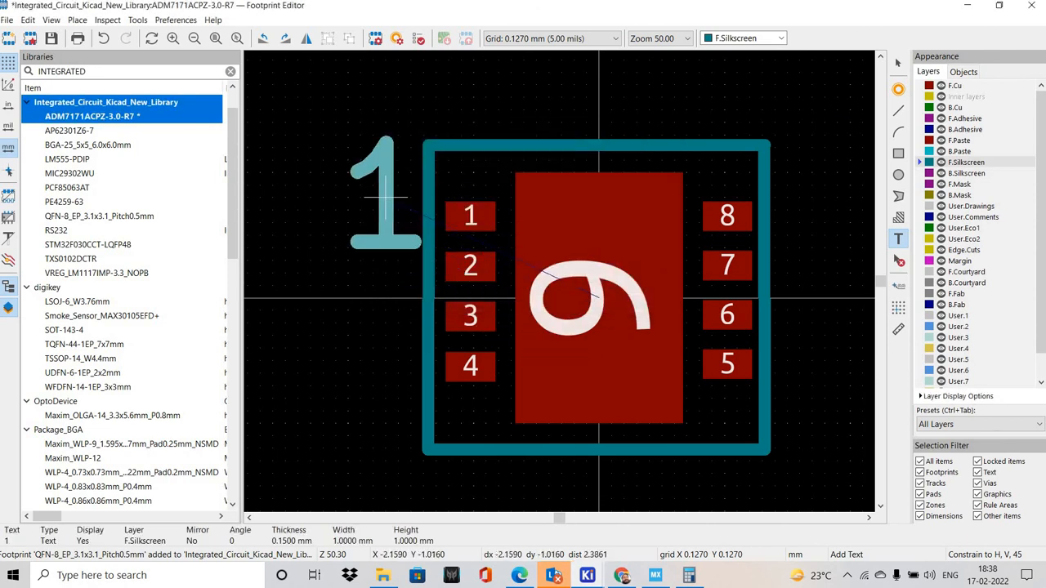
pyautogui.click(386, 197)
# Set the silkscreen text "1" to 0.5 mm height and 0.5 mm width and reposition it level with pad 1
pyautogui.click(411, 216)
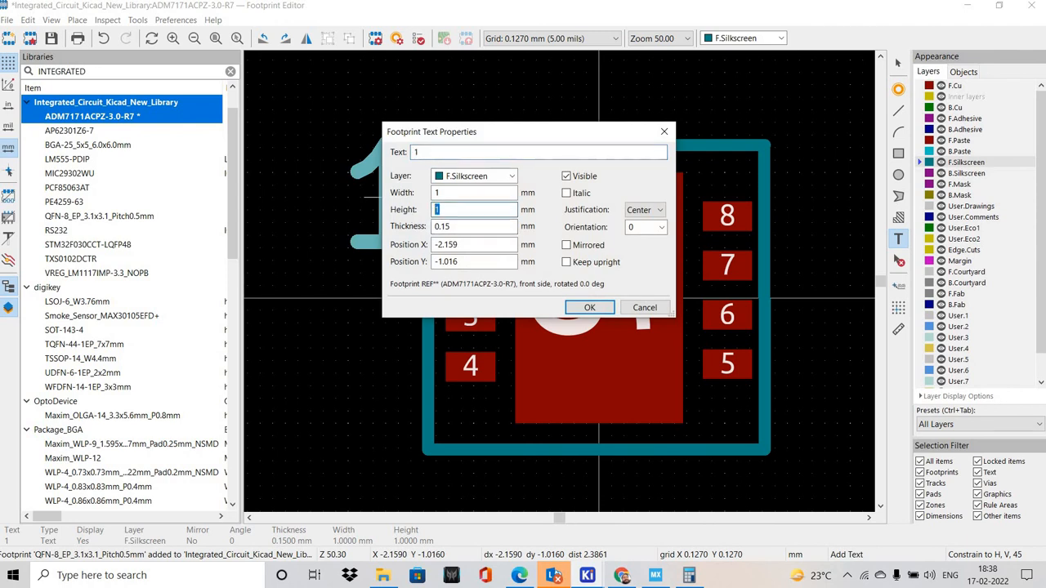
pyautogui.write('0.5')
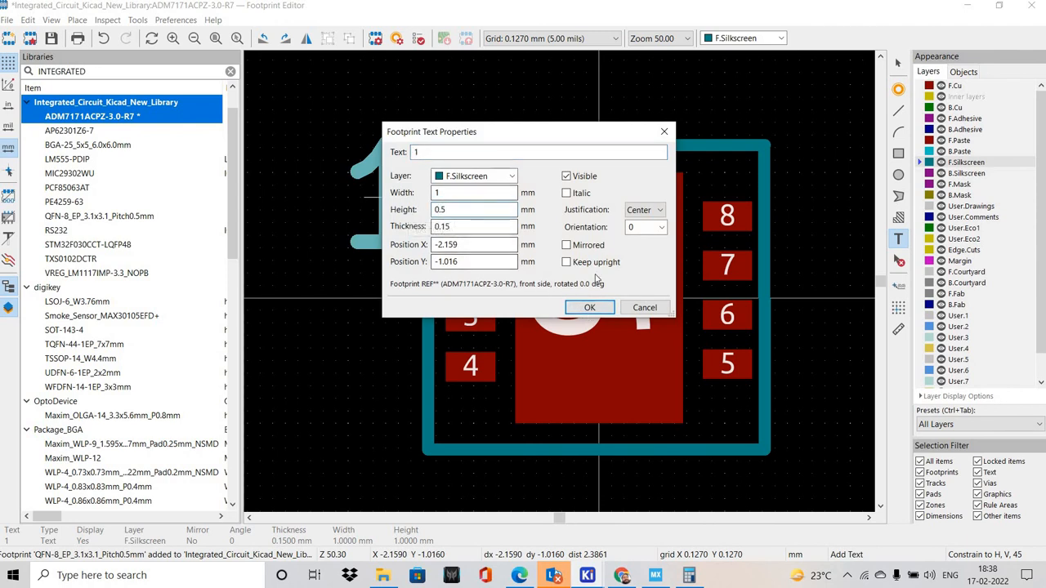
pyautogui.click(588, 309)
pyautogui.click(612, 227)
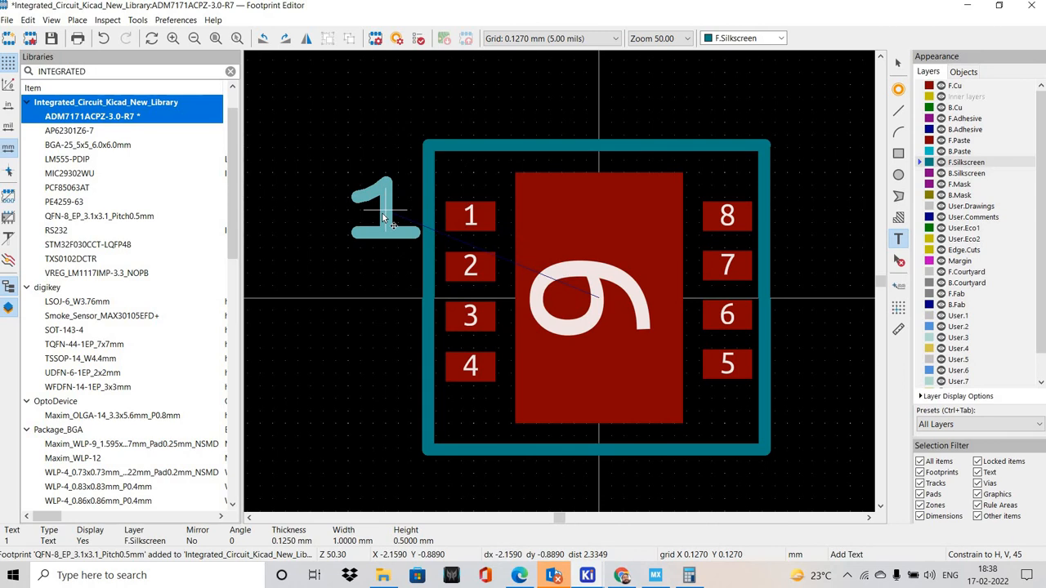
pyautogui.click(382, 213)
pyautogui.press('Escape')
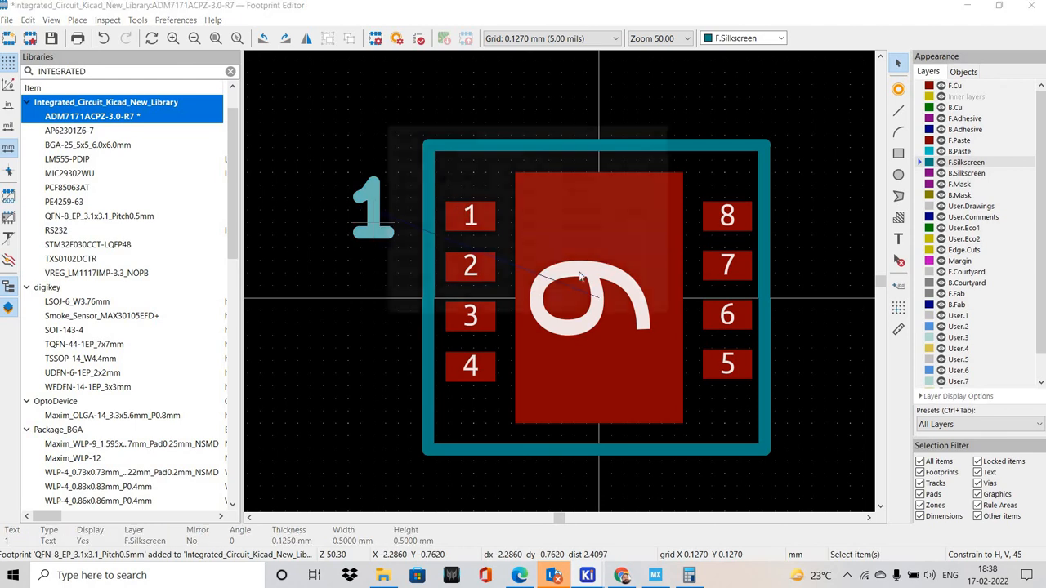
# Move the silkscreen text "1" closer to the body outline beside pad 1
pyautogui.press('e')
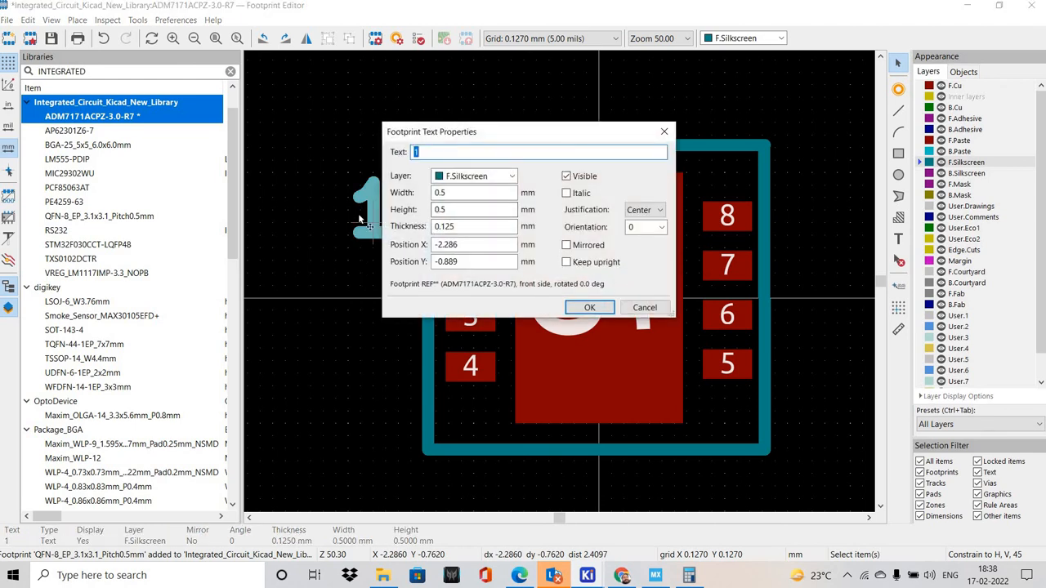
pyautogui.press('Escape')
pyautogui.moveTo(371, 215); pyautogui.dragTo(398, 216)
pyautogui.moveTo(748, 259); pyautogui.dragTo(677, 259, button='middle')
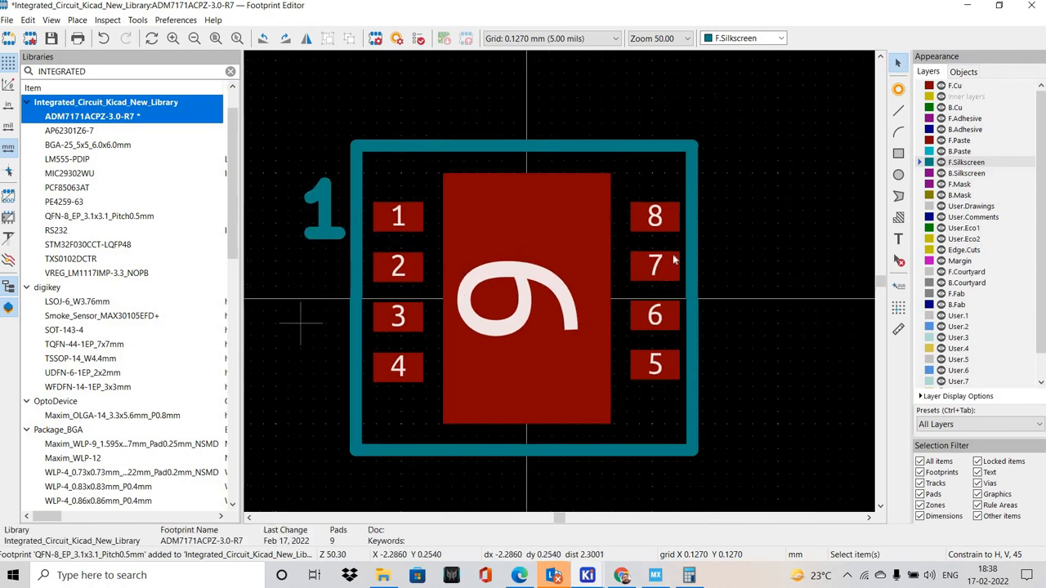
pyautogui.scroll(-1, 677, 259)
pyautogui.scroll(2, 624, 310)
pyautogui.moveTo(427, 285); pyautogui.dragTo(620, 276, button='middle')
pyautogui.scroll(-1, 675, 304)
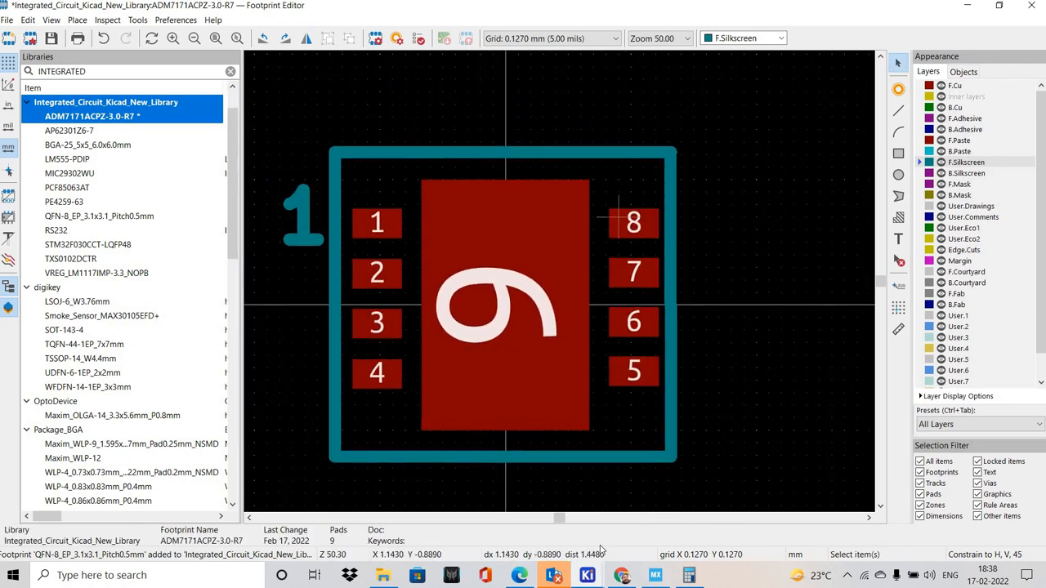
# Examine the pin configuration and function table in the ADM7171 datasheet in the browser for the exposed pad's required connection
pyautogui.click(623, 576)
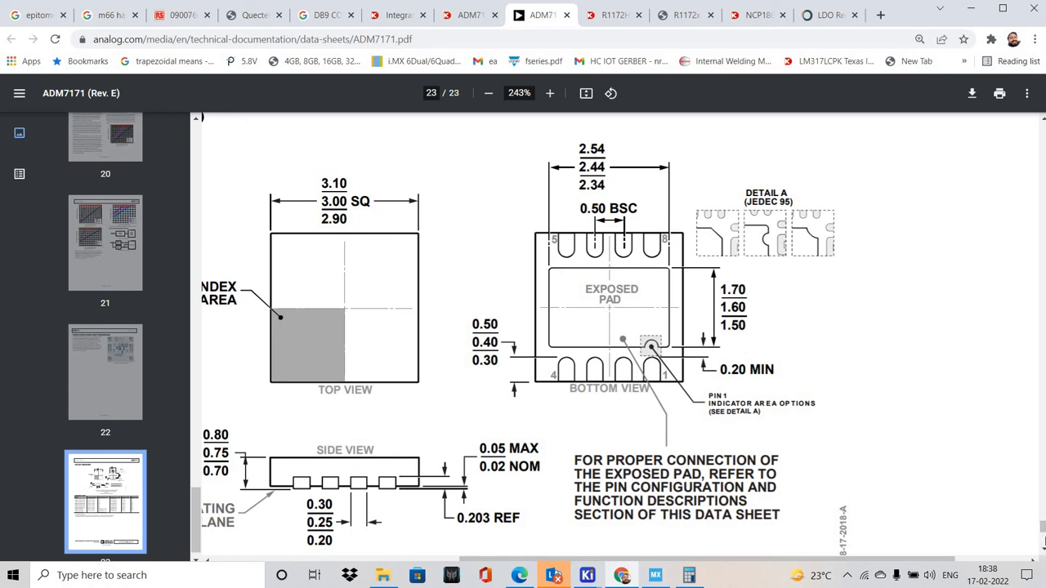
pyautogui.scroll(-1, 1027, 513)
pyautogui.moveTo(1043, 527); pyautogui.dragTo(1042, 156)
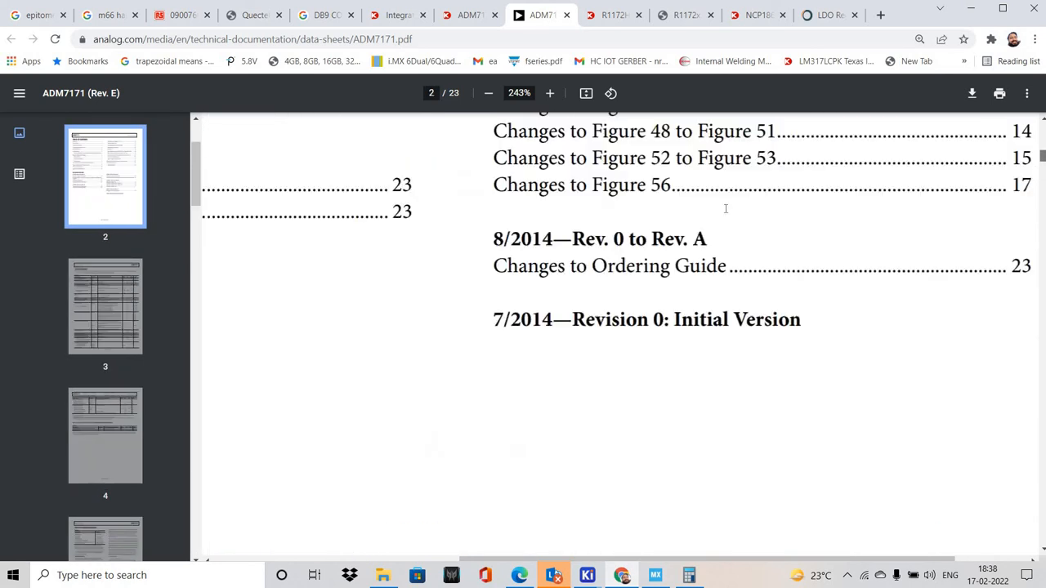
pyautogui.keyDown('ctrl'); pyautogui.scroll(-3, 725, 208); pyautogui.keyUp('ctrl')
pyautogui.scroll(-10, 551, 359)
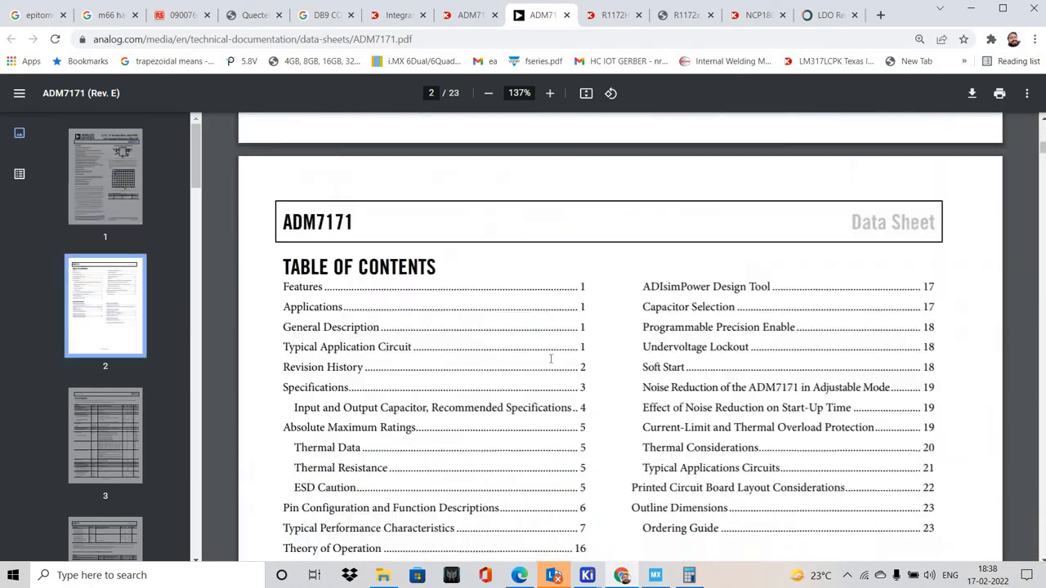
pyautogui.scroll(-20, 551, 359)
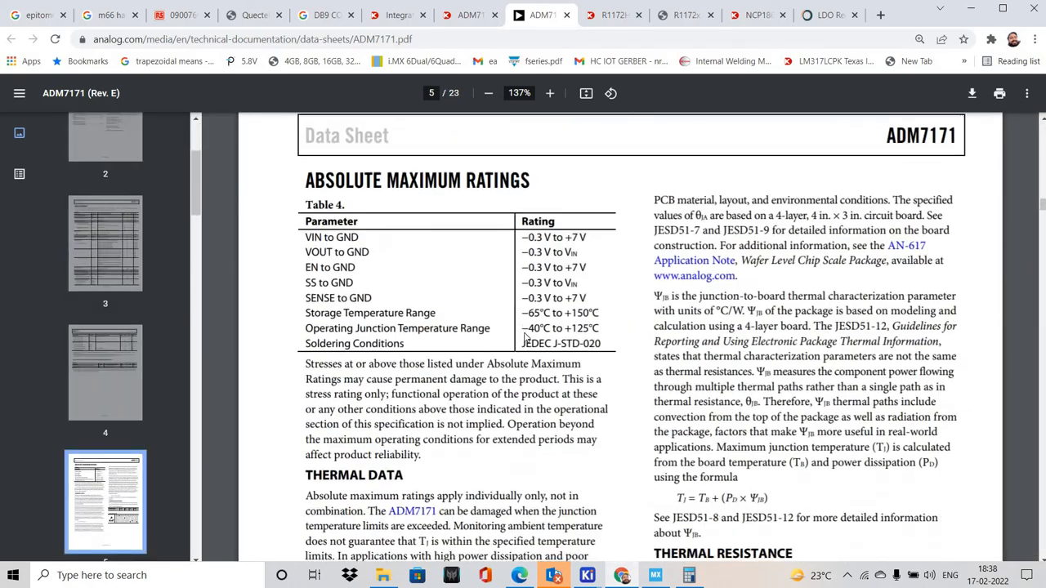
pyautogui.keyDown('ctrl'); pyautogui.scroll(-3, 525, 335); pyautogui.keyUp('ctrl')
pyautogui.scroll(-10, 603, 264)
pyautogui.keyDown('ctrl'); pyautogui.scroll(1, 513, 381); pyautogui.keyUp('ctrl')
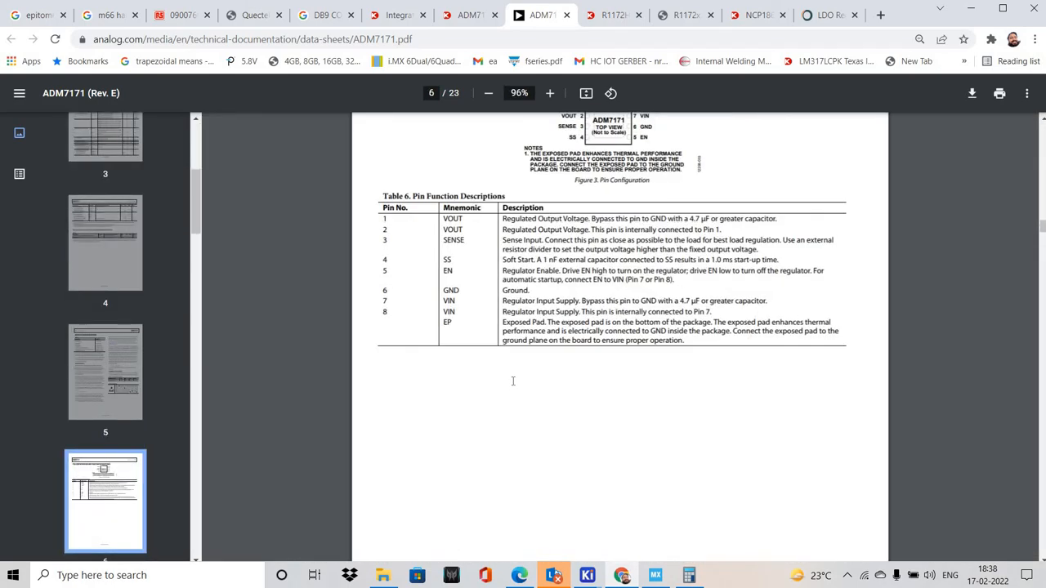
pyautogui.keyDown('ctrl'); pyautogui.scroll(4, 513, 380); pyautogui.keyUp('ctrl')
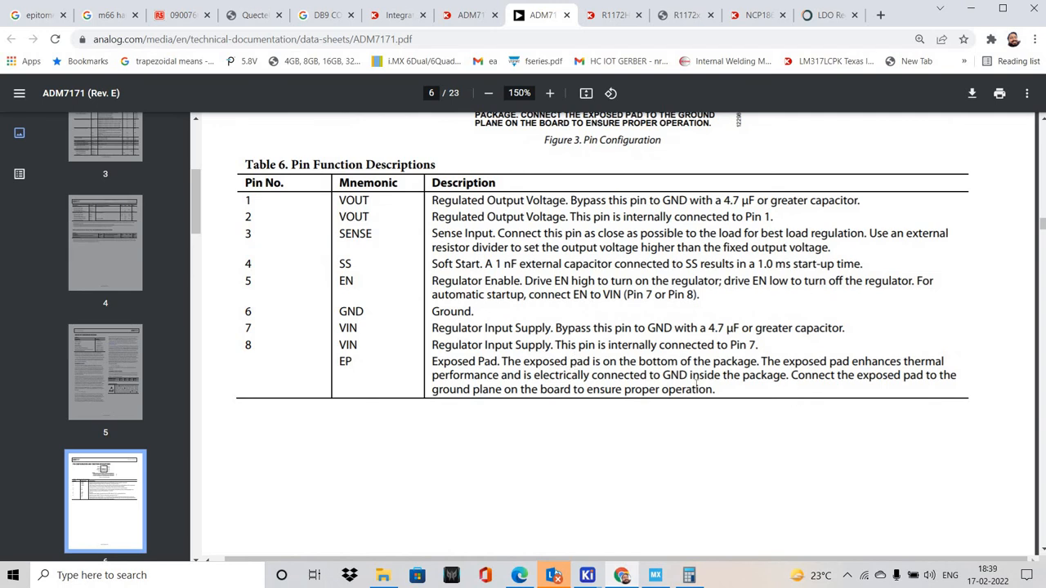
pyautogui.moveTo(570, 361); pyautogui.dragTo(719, 376)
pyautogui.scroll(3, 454, 268)
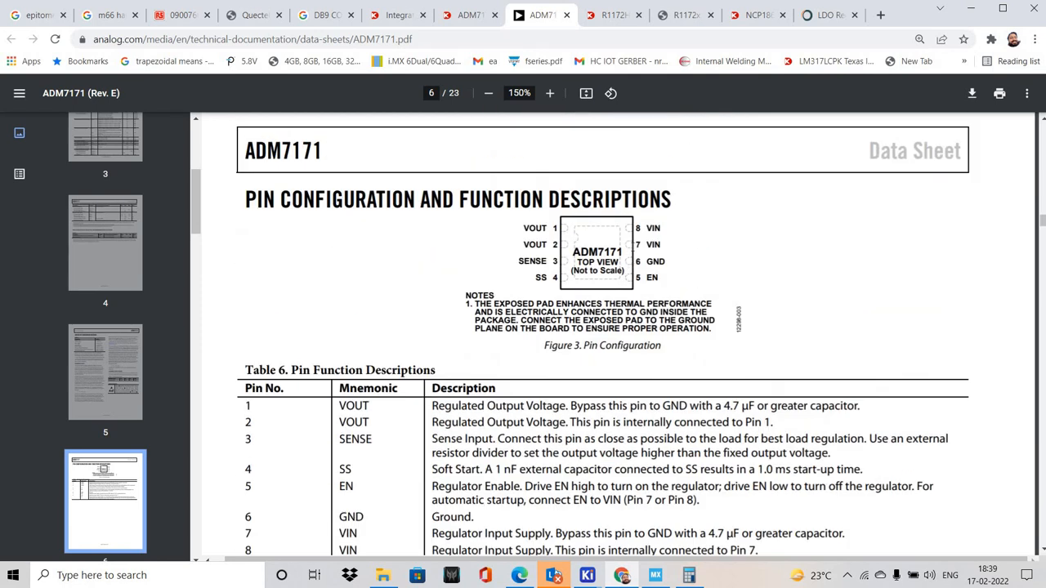
pyautogui.scroll(-2, 650, 193)
pyautogui.scroll(1, 650, 192)
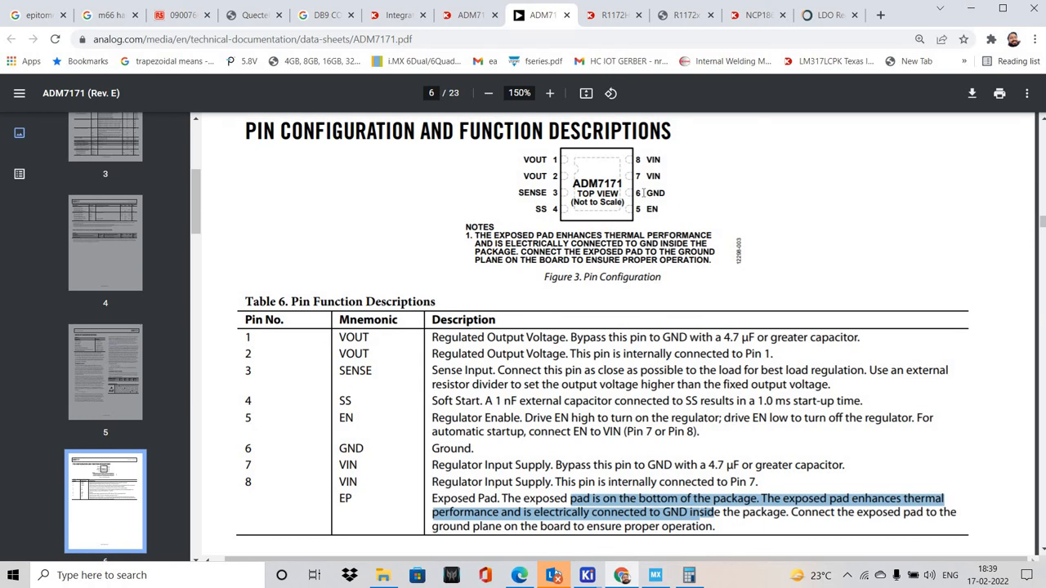
# Back in the Footprint Editor, set the large exposed pad's number to 6 and save the footprint
pyautogui.hotkey('alt', 'Tab')
pyautogui.doubleClick(495, 318)
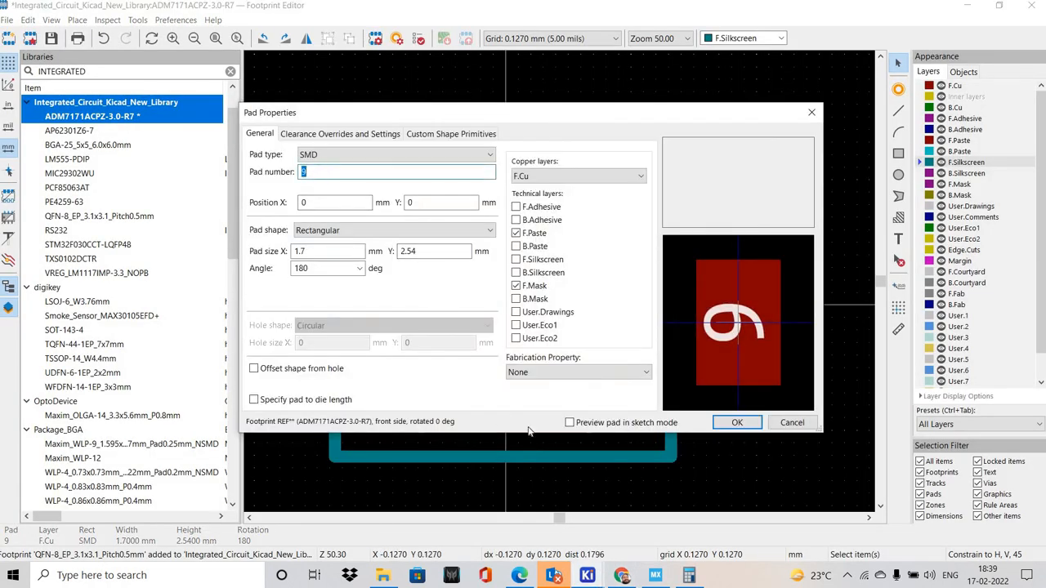
pyautogui.write('6')
pyautogui.click(737, 423)
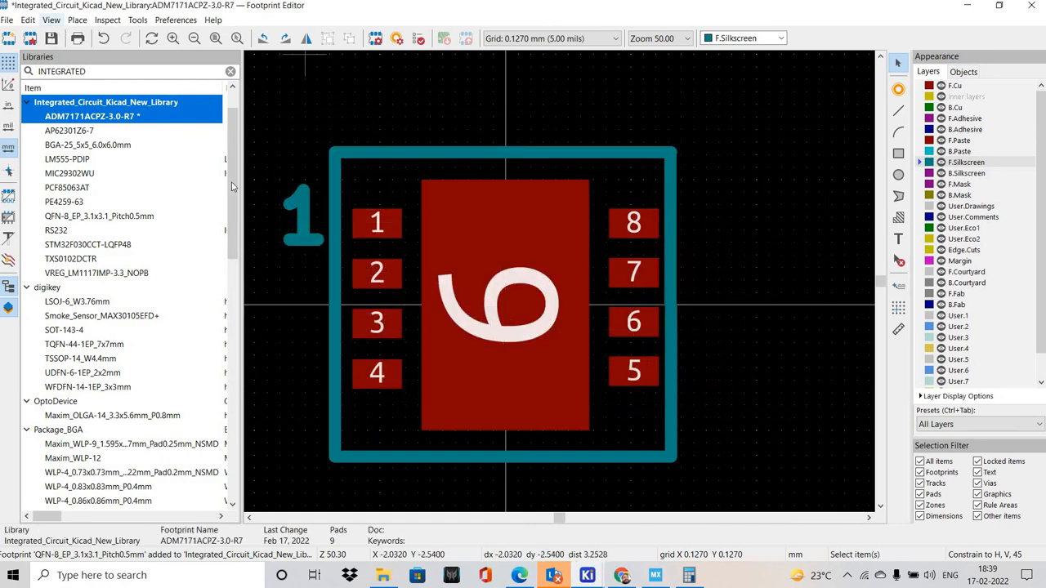
pyautogui.moveTo(399, 222); pyautogui.dragTo(422, 258, button='middle')
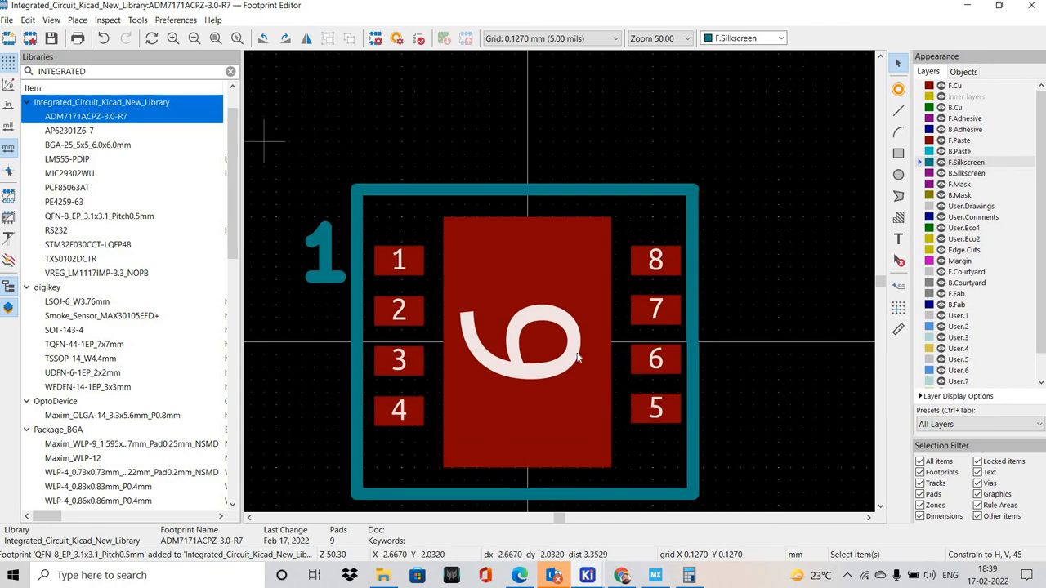
pyautogui.keyDown('shift'); pyautogui.scroll(-1, 570, 485); pyautogui.keyUp('shift')
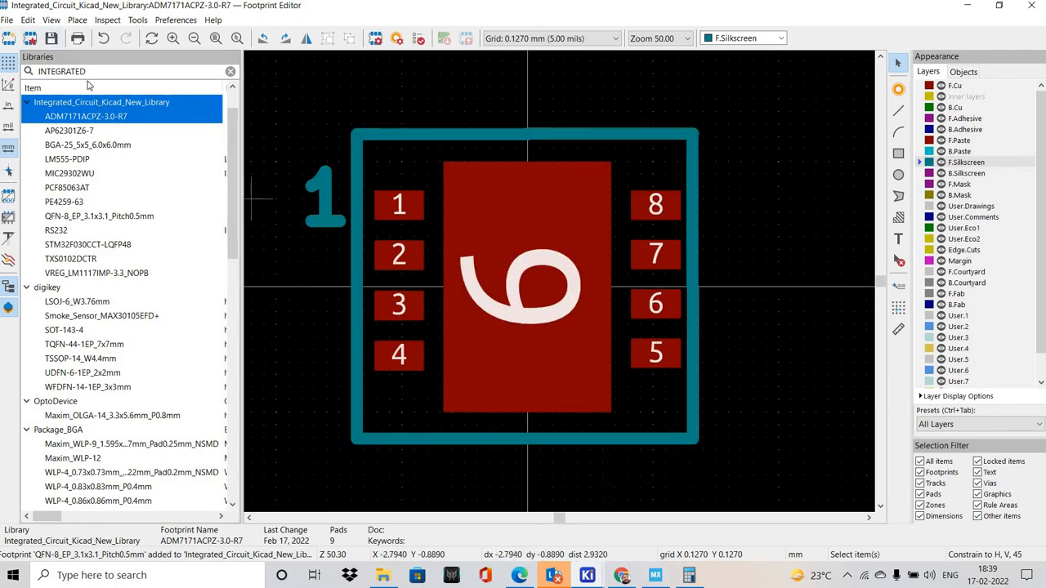
# Switch to the Symbol Editor and open the footprint library browser for the ADM7171ACPZ-3.0-R7 symbol's Footprint field
pyautogui.click(586, 575)
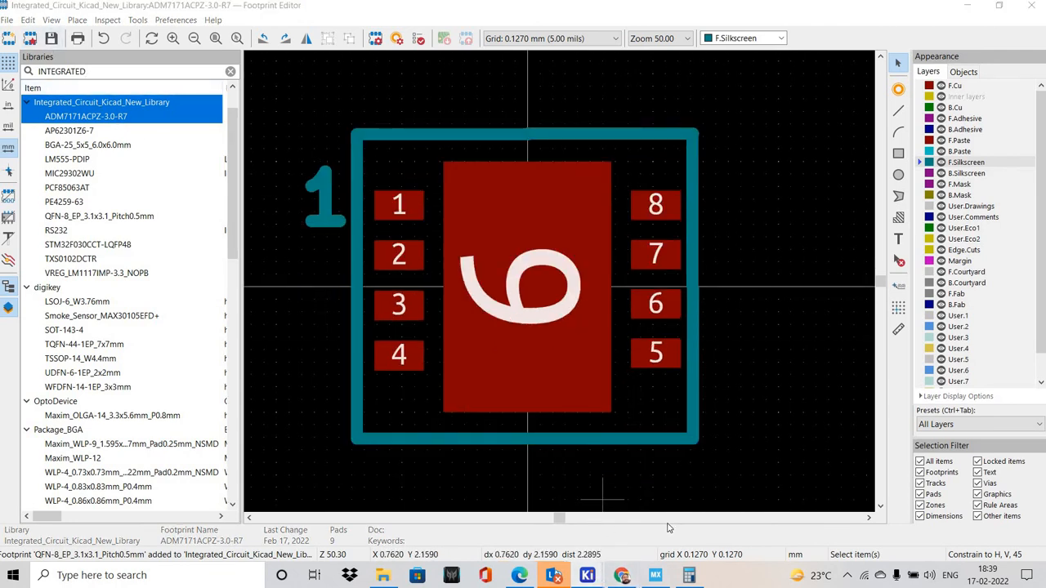
pyautogui.click(660, 515)
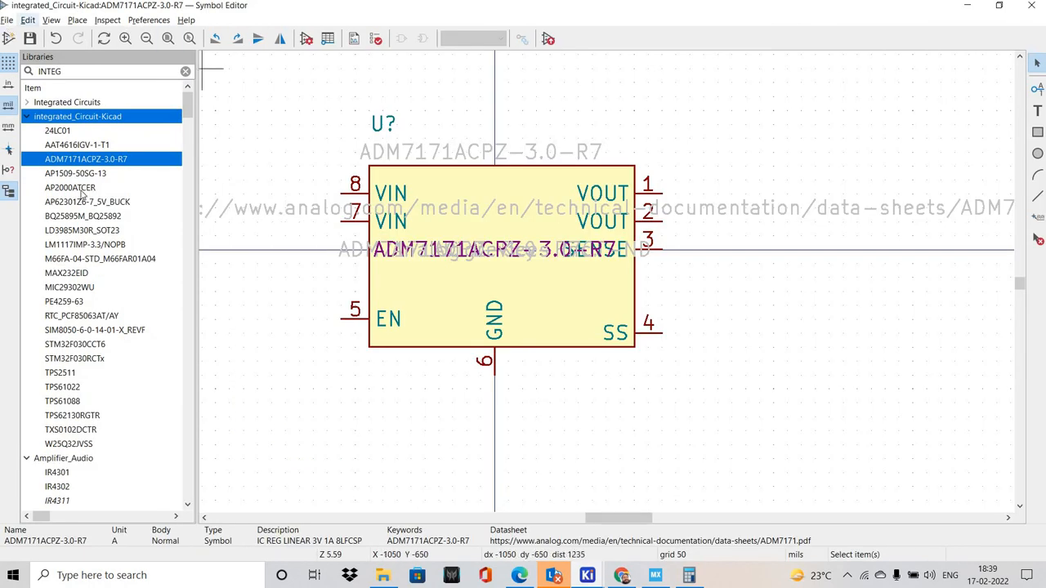
pyautogui.click(6, 20)
pyautogui.click(65, 204)
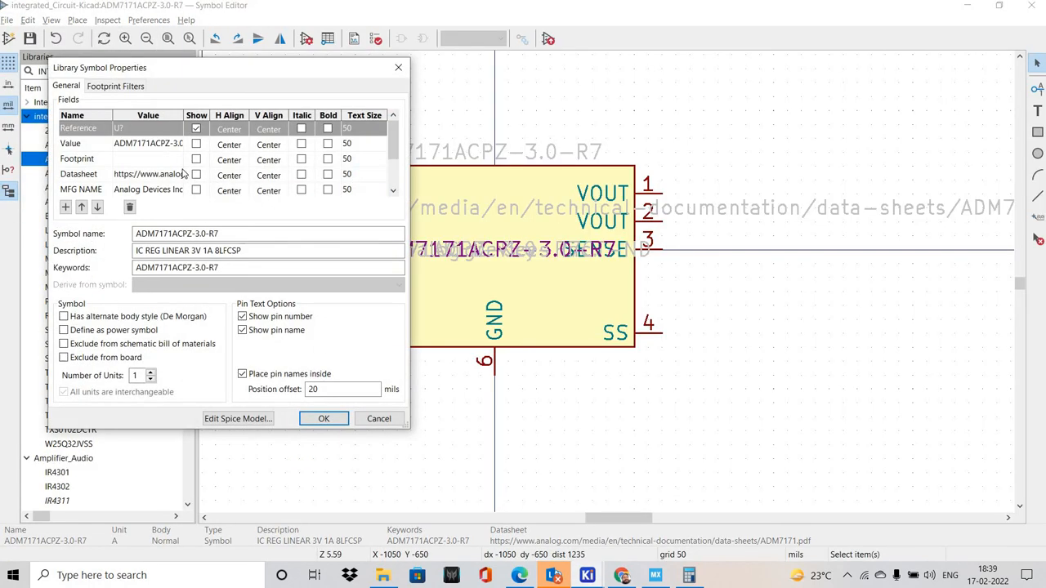
pyautogui.doubleClick(176, 159)
pyautogui.click(177, 159)
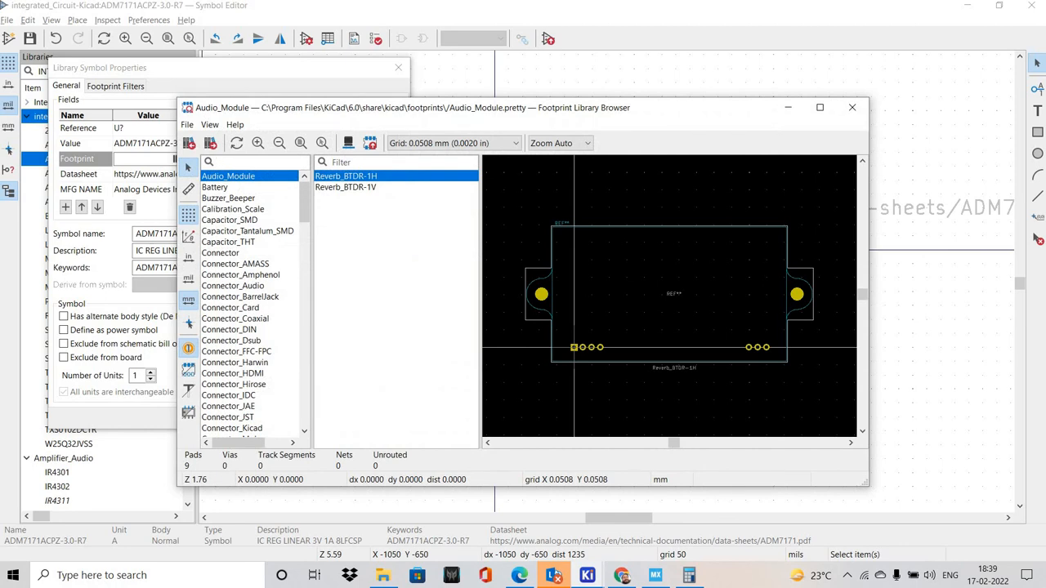
# Assign the ADM7171ACPZ-3.0-R7 footprint from Integrated_Circuit_Kicad_New_Library to the symbol and save the symbol library
pyautogui.write('INTEG')
pyautogui.click(288, 199)
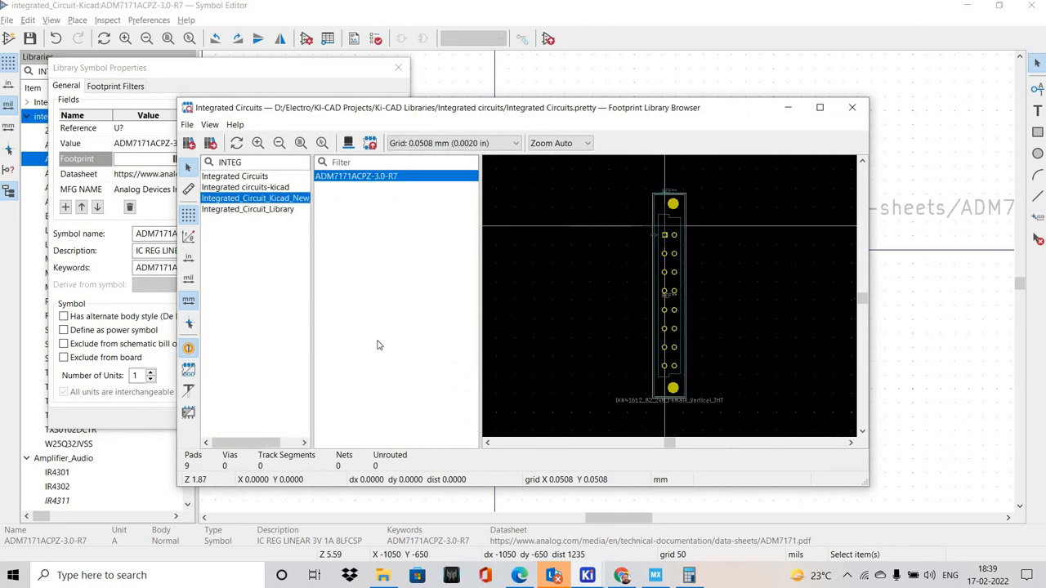
pyautogui.click(374, 188)
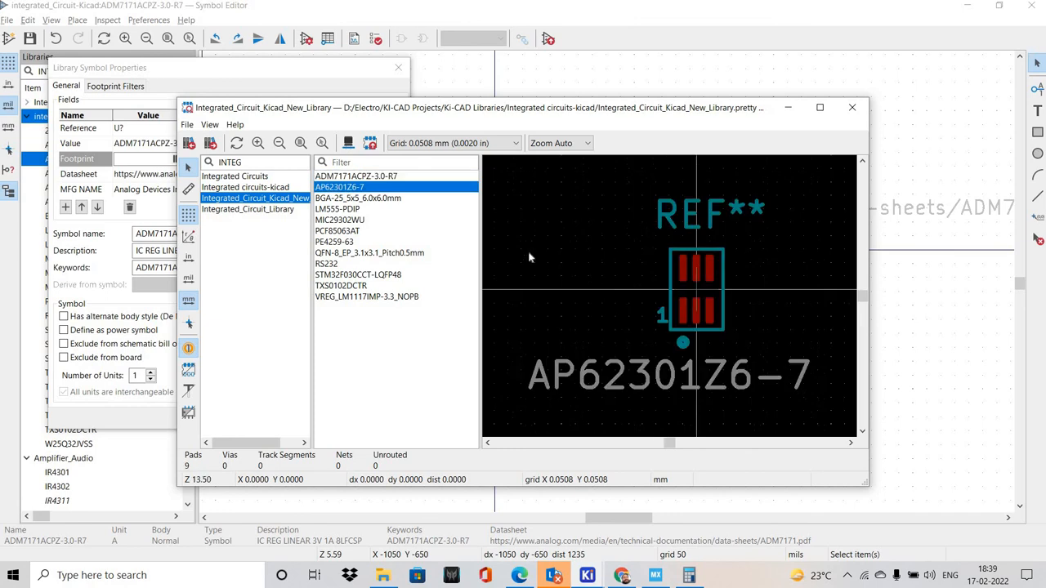
pyautogui.click(378, 177)
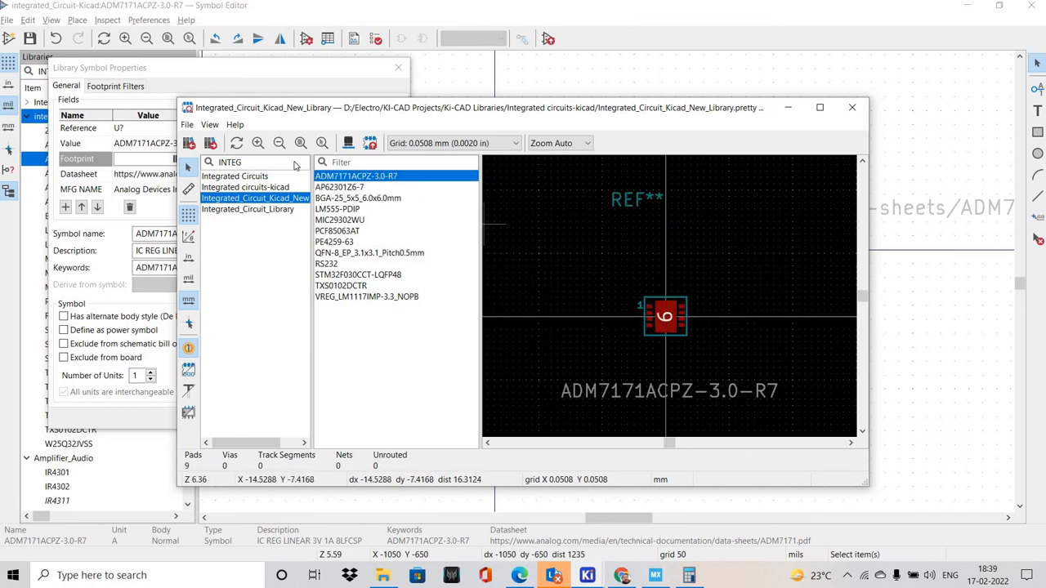
pyautogui.doubleClick(357, 176)
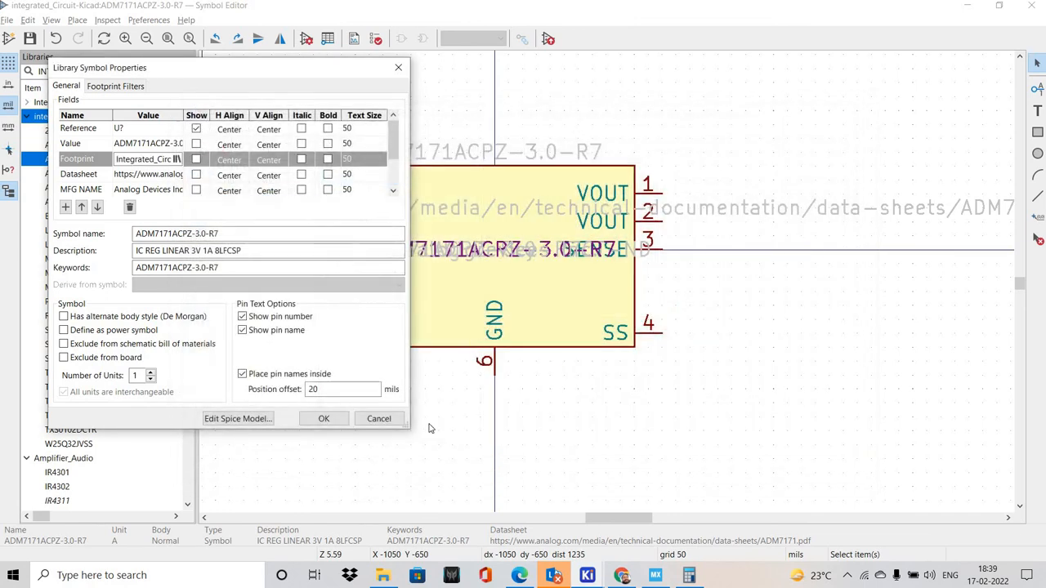
pyautogui.click(323, 418)
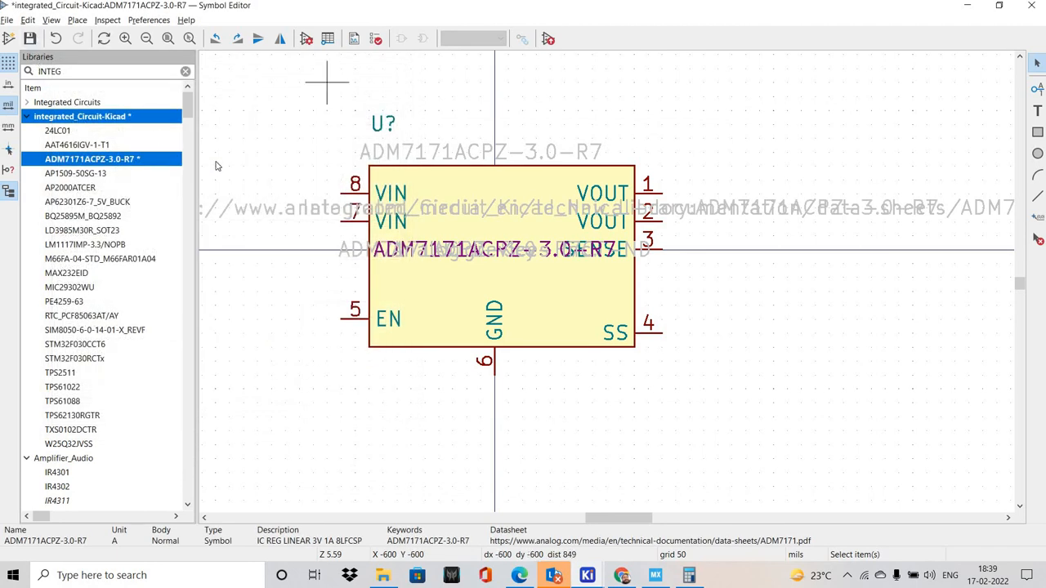
pyautogui.hotkey('ctrl', 's')
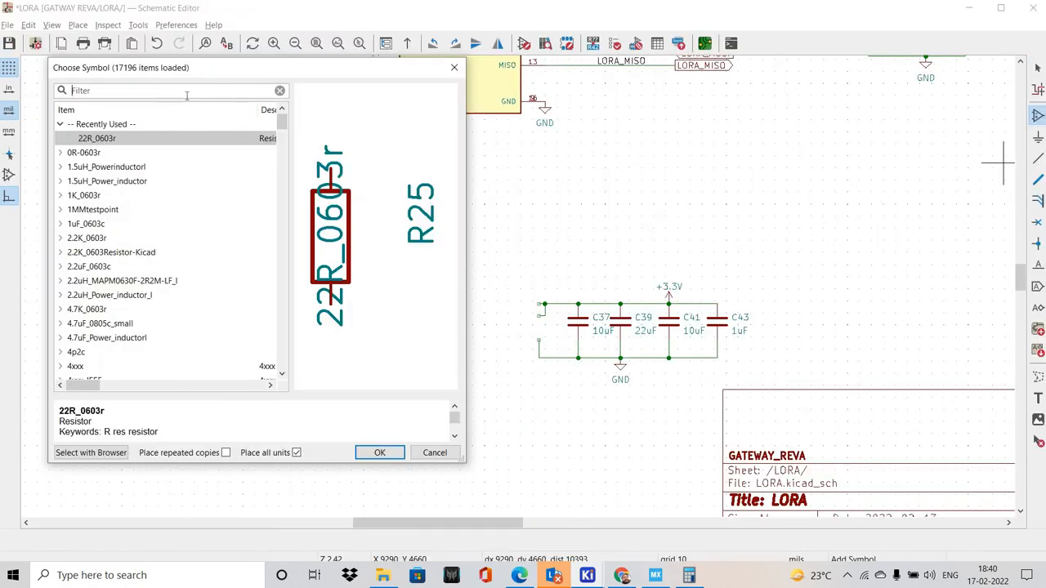
# In the Schematic Editor, search the symbols for INTEGRATED and choose ADM7171ACPZ-3.0-R7 from integrated_Circuit-Kicad for placement on the LORA sheet
pyautogui.click(186, 95)
pyautogui.write('INTEGTR')
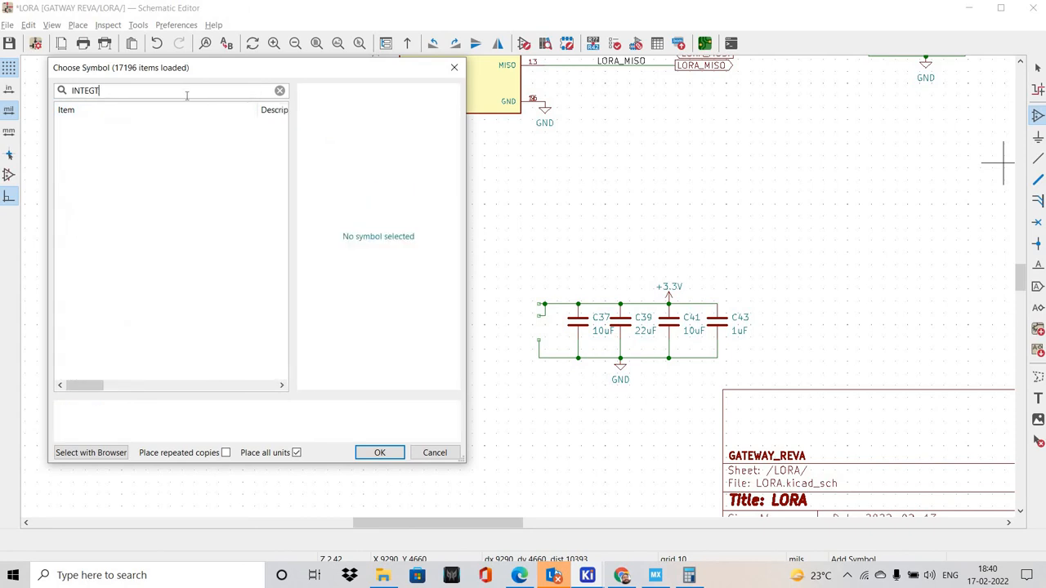
pyautogui.press('BackSpace')
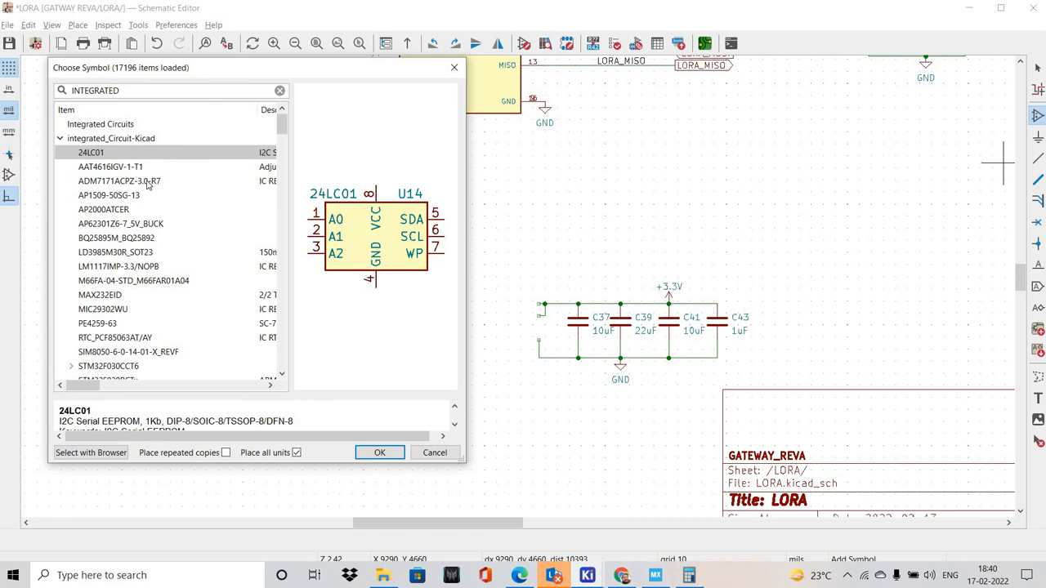
pyautogui.click(120, 166)
pyautogui.click(120, 194)
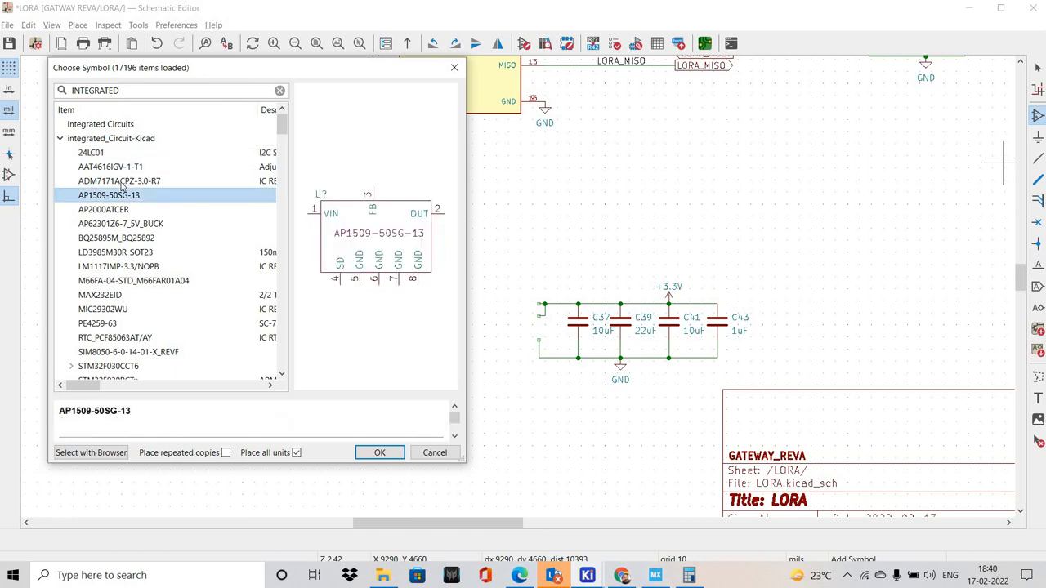
pyautogui.click(122, 181)
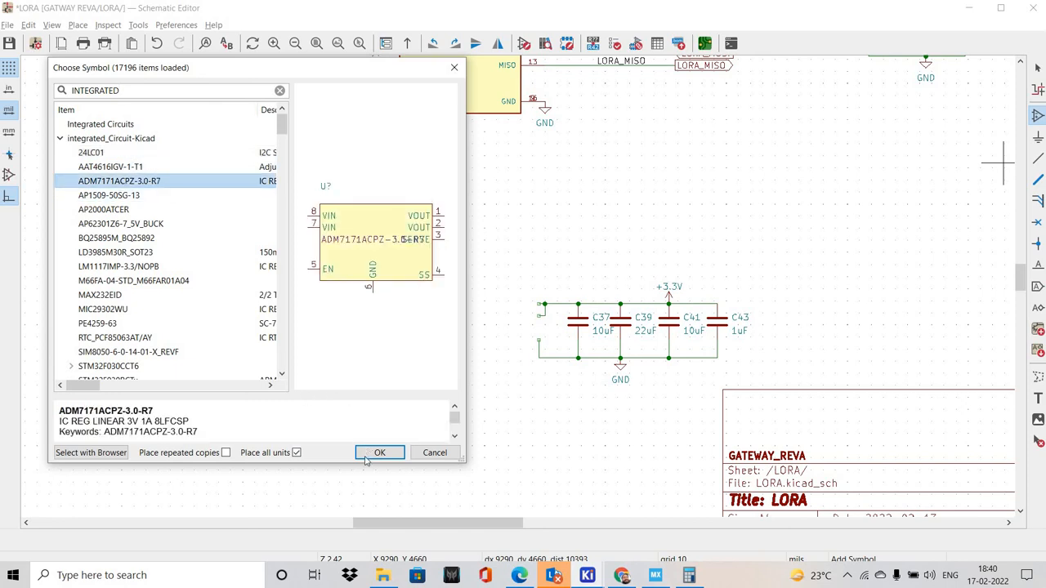
pyautogui.press('Return')
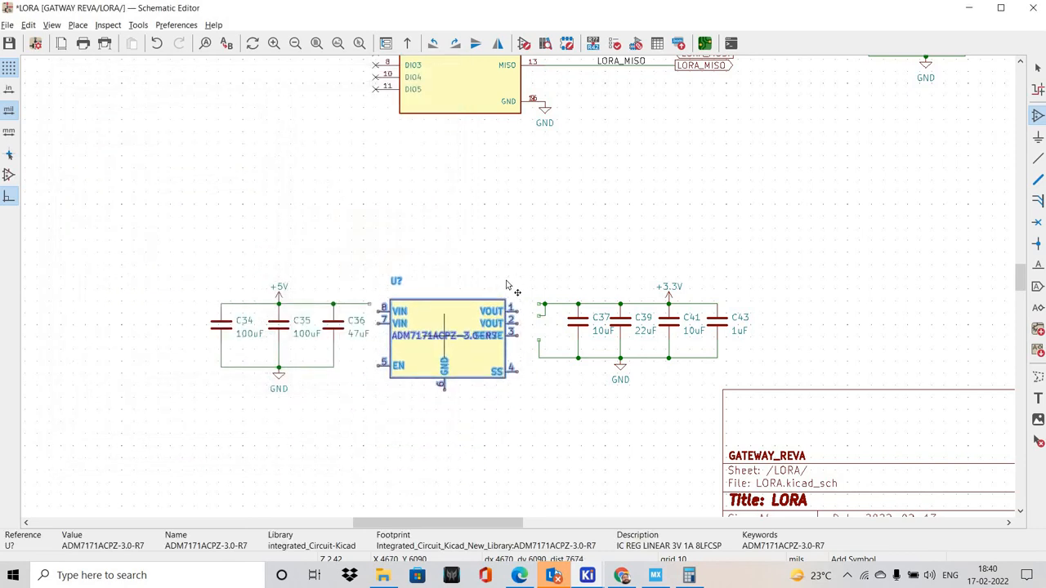
# Try to line up the regulator symbol's pins with the wire ends between C36 and C37, and cancel the placement
pyautogui.scroll(2, 514, 294)
pyautogui.scroll(5, 516, 281)
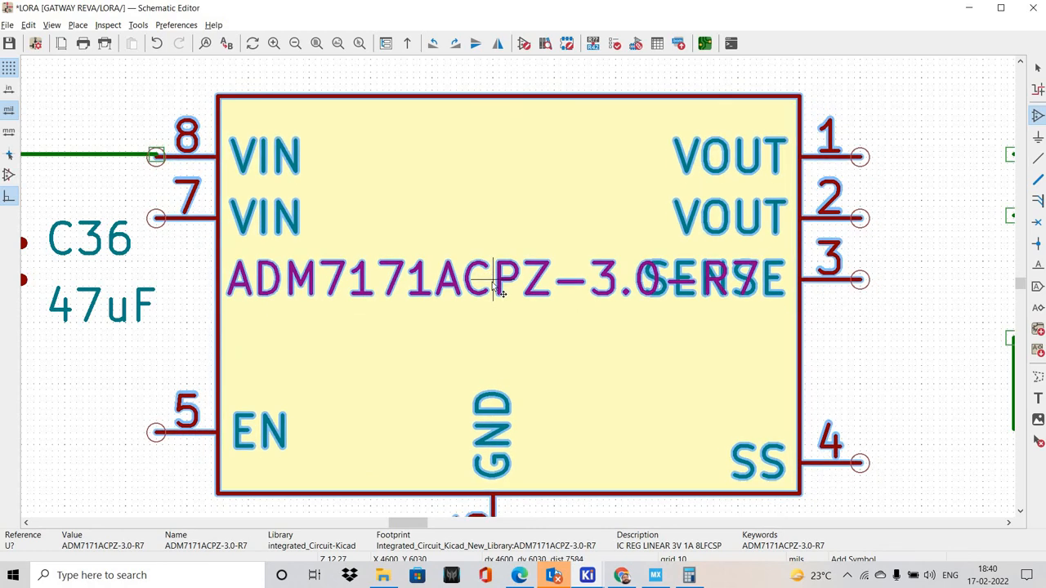
pyautogui.scroll(3, 536, 330)
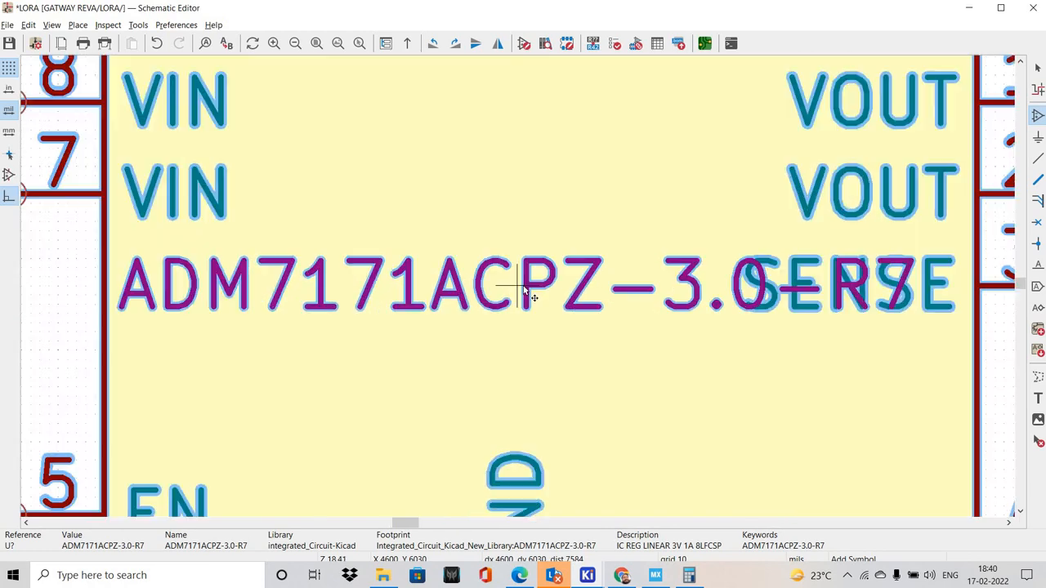
pyautogui.scroll(-6, 538, 339)
pyautogui.scroll(3, 538, 342)
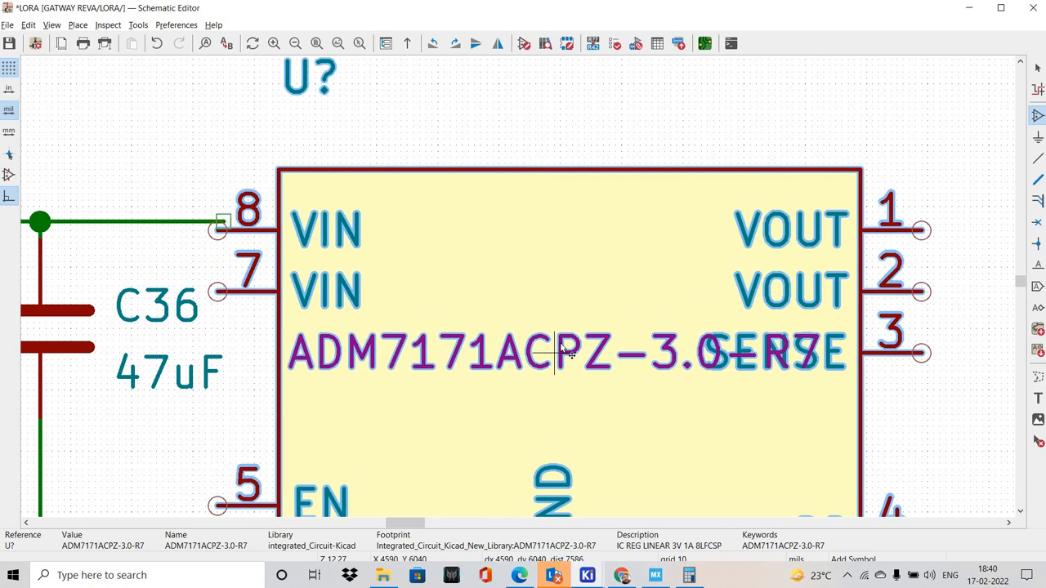
pyautogui.scroll(3, 540, 303)
pyautogui.scroll(-4, 507, 292)
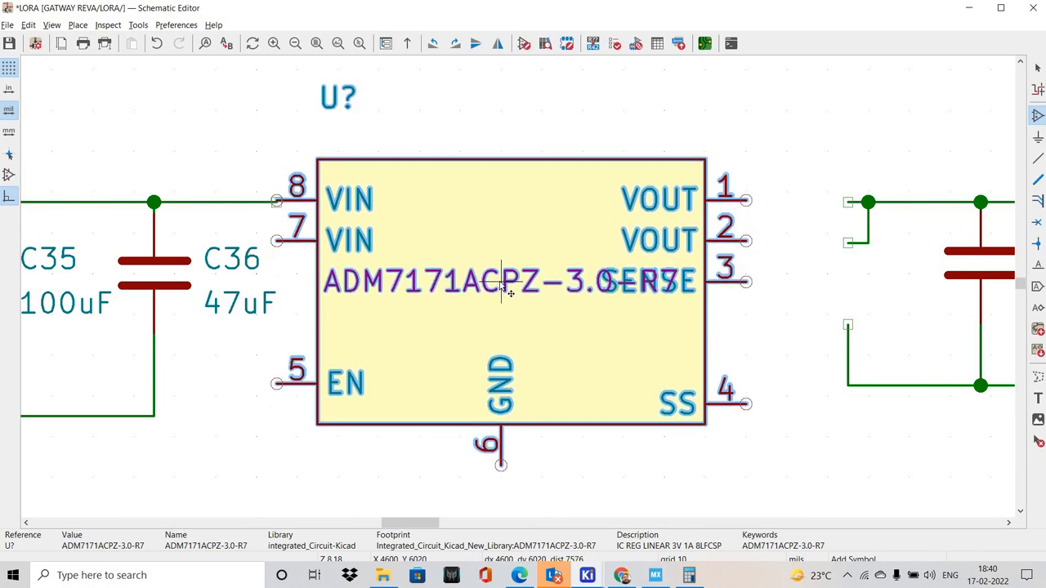
pyautogui.press('Escape')
pyautogui.click(465, 334)
pyautogui.click(587, 575)
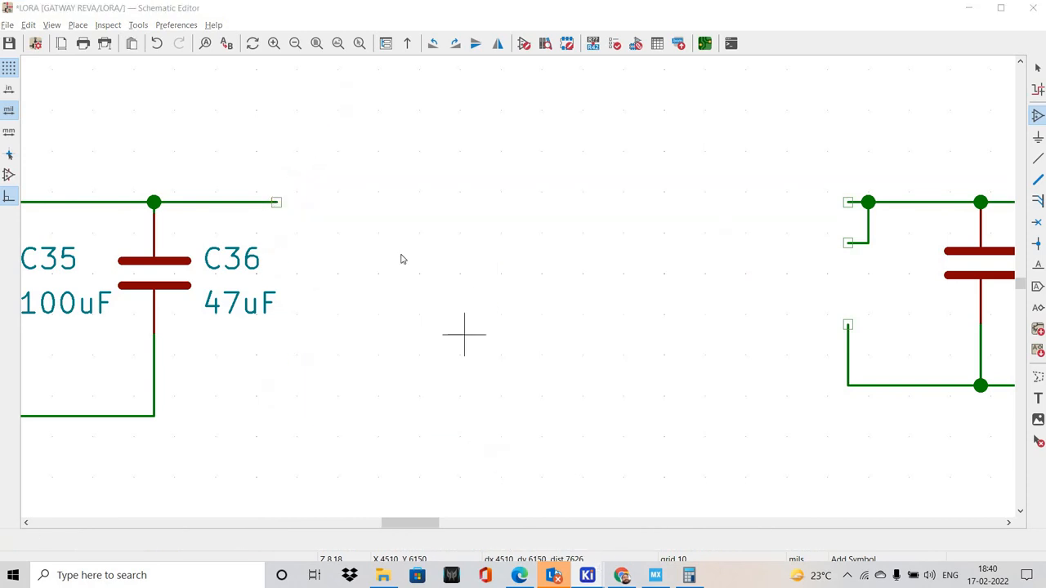
pyautogui.click(434, 452)
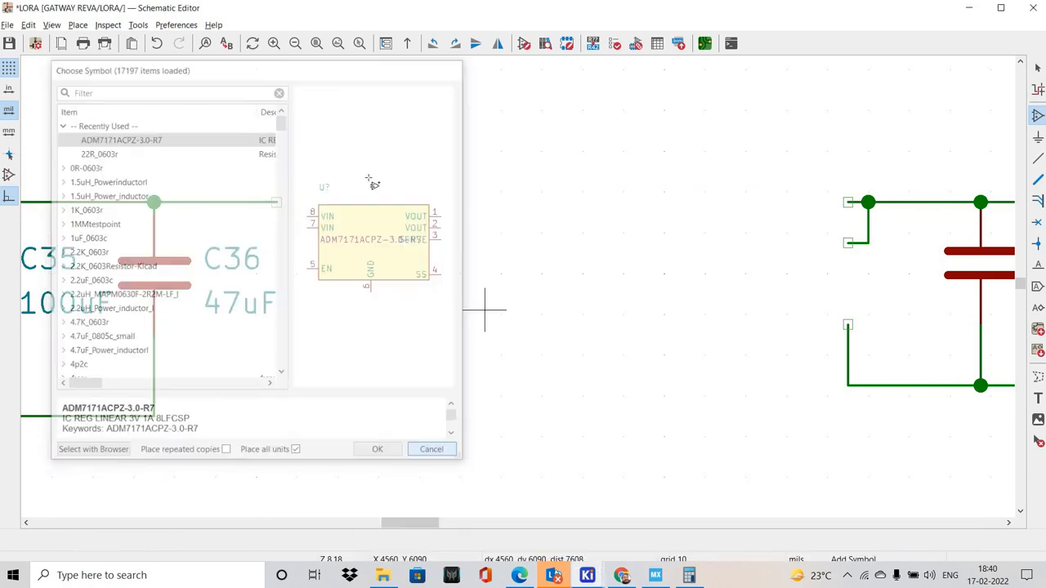
# Set the schematic grid to 50 mils (1.27 mm)
pyautogui.moveTo(391, 239); pyautogui.dragTo(460, 250, button='right')
pyautogui.moveTo(352, 171); pyautogui.dragTo(404, 196, button='right')
pyautogui.rightClick(317, 143)
pyautogui.moveTo(392, 210)
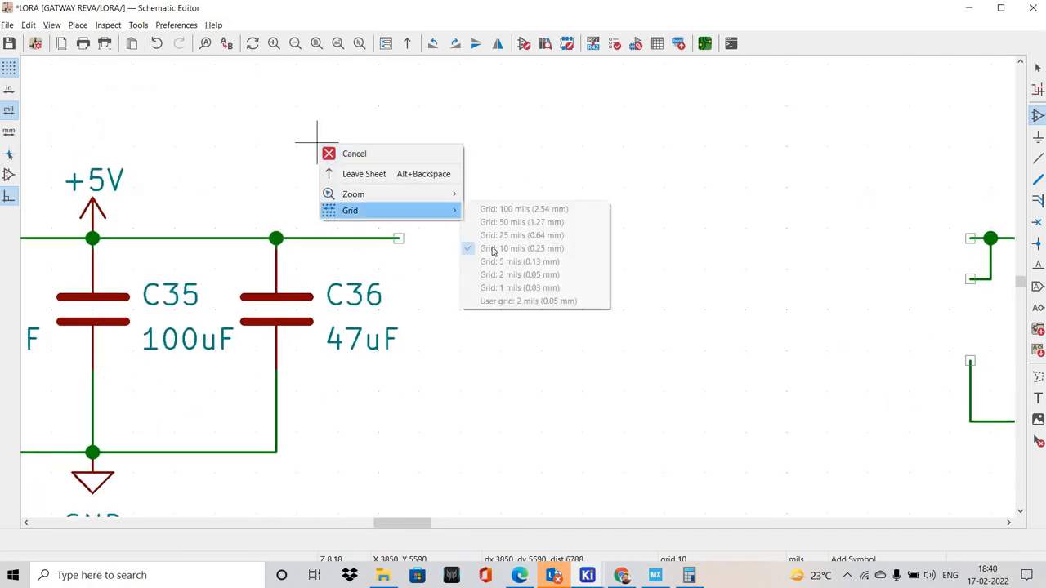
pyautogui.click(564, 222)
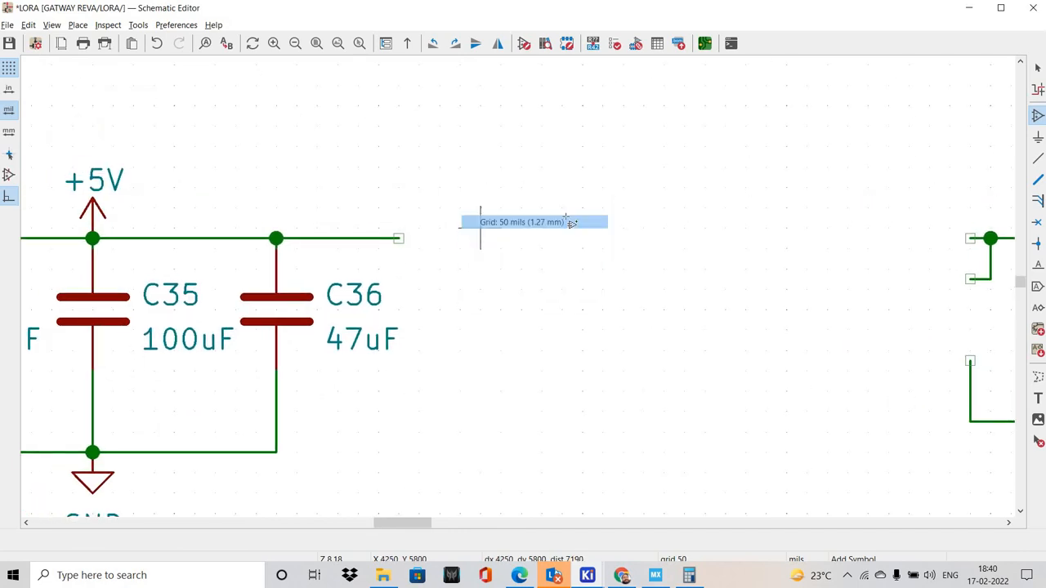
# Move the C34, C35 and C36 capacitor block with its +5V and GND symbols onto the new grid
pyautogui.moveTo(358, 209); pyautogui.dragTo(560, 220, button='middle')
pyautogui.scroll(-1, 380, 270)
pyautogui.moveTo(259, 353); pyautogui.dragTo(259, 242, button='middle')
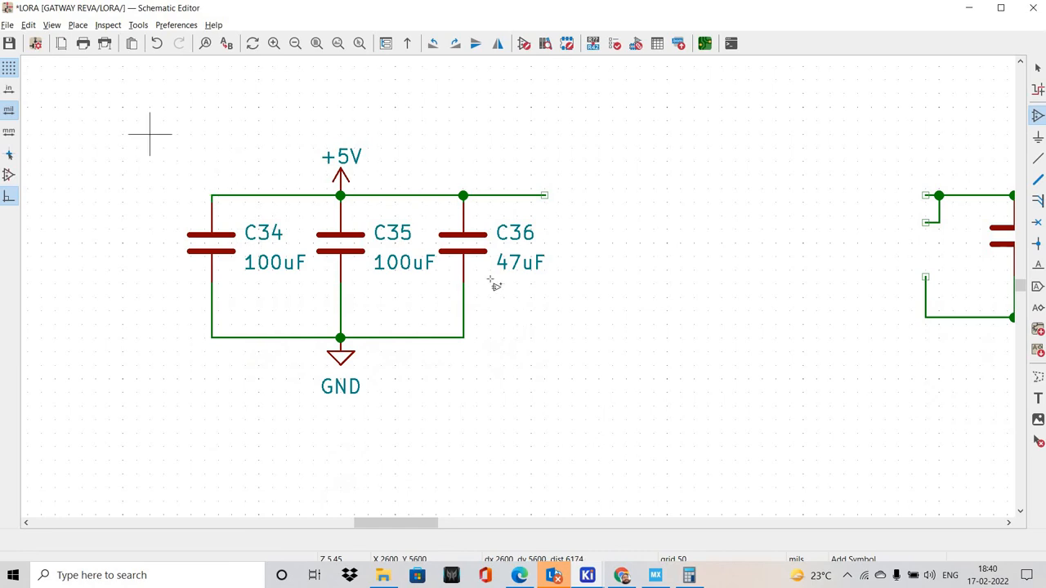
pyautogui.moveTo(460, 258); pyautogui.dragTo(510, 239)
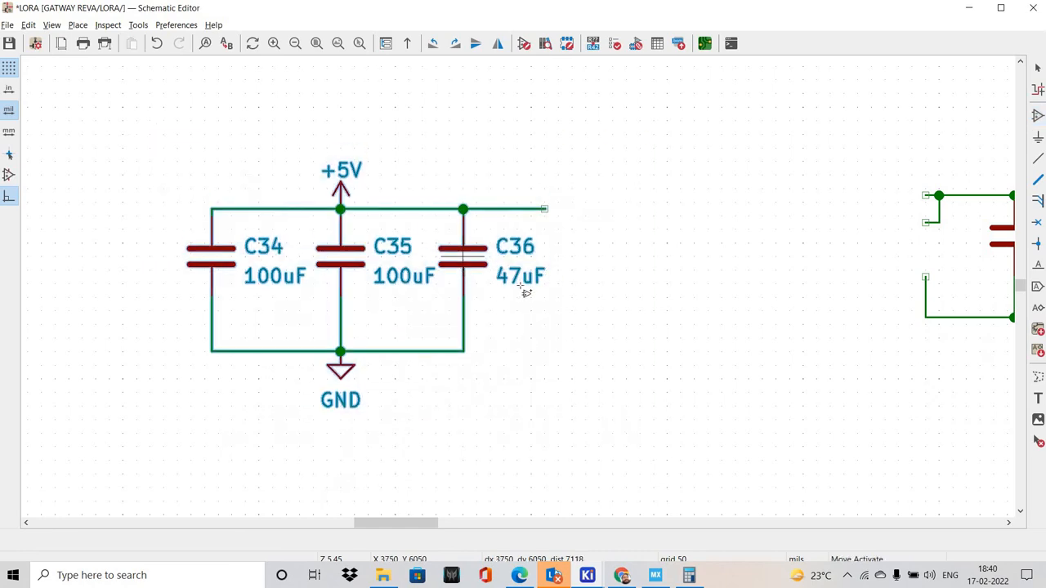
pyautogui.moveTo(525, 293); pyautogui.dragTo(525, 292)
# Place the ADM7171ACPZ-3.0-R7 symbol with its VIN pins at the end of the +5V wire beside C36
pyautogui.scroll(3, 526, 293)
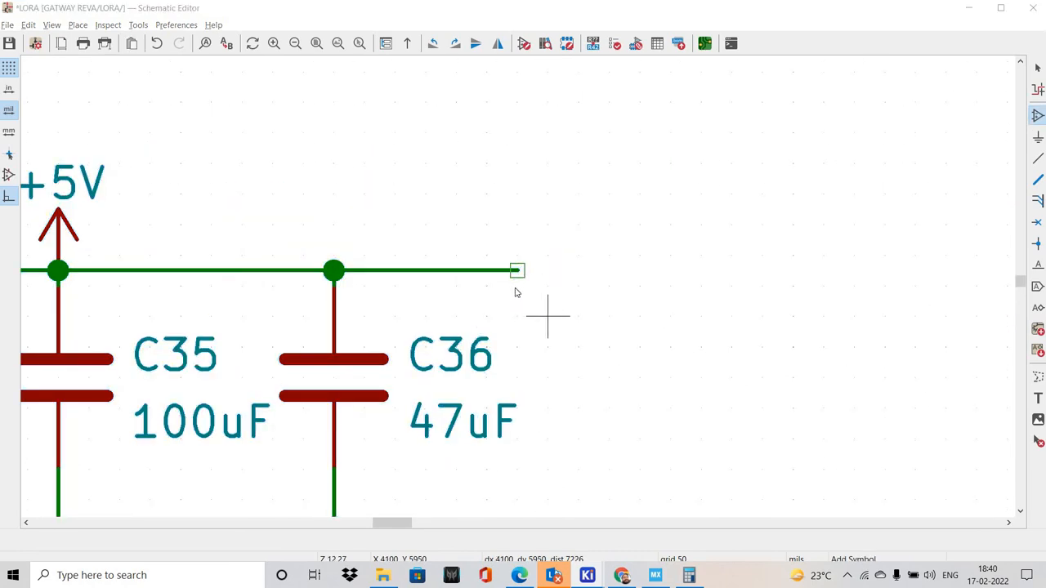
pyautogui.click(516, 292)
pyautogui.press('Return')
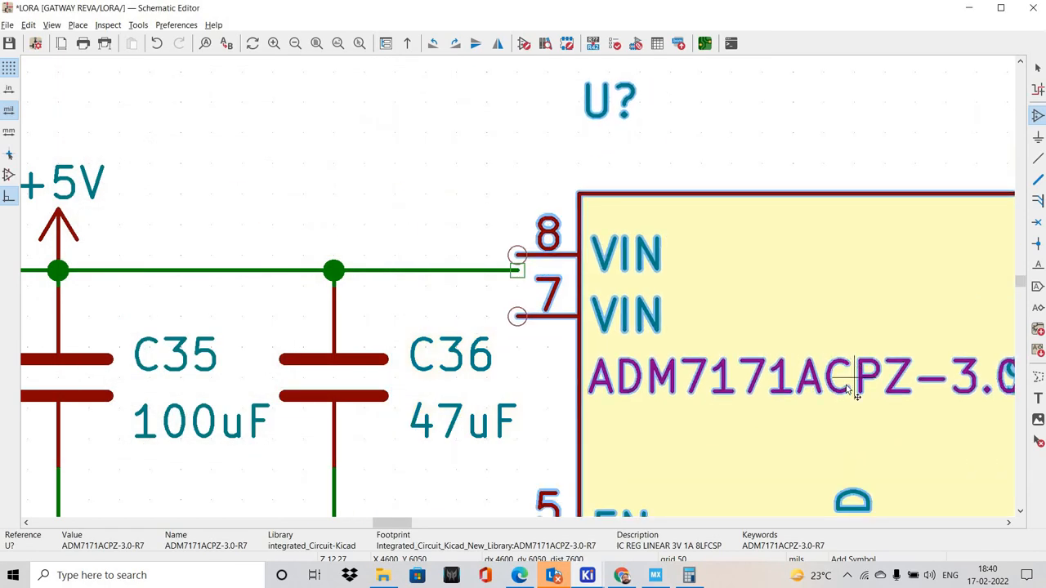
pyautogui.scroll(-5, 210, 236)
pyautogui.click(285, 221)
pyautogui.click(211, 233)
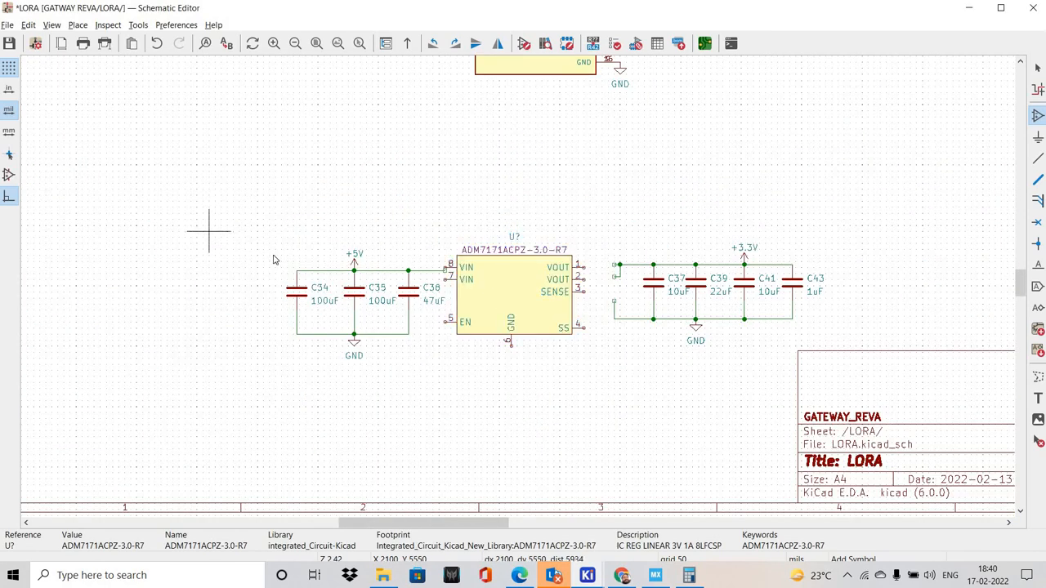
pyautogui.press('Escape')
pyautogui.press('Escape')
pyautogui.scroll(2, 306, 259)
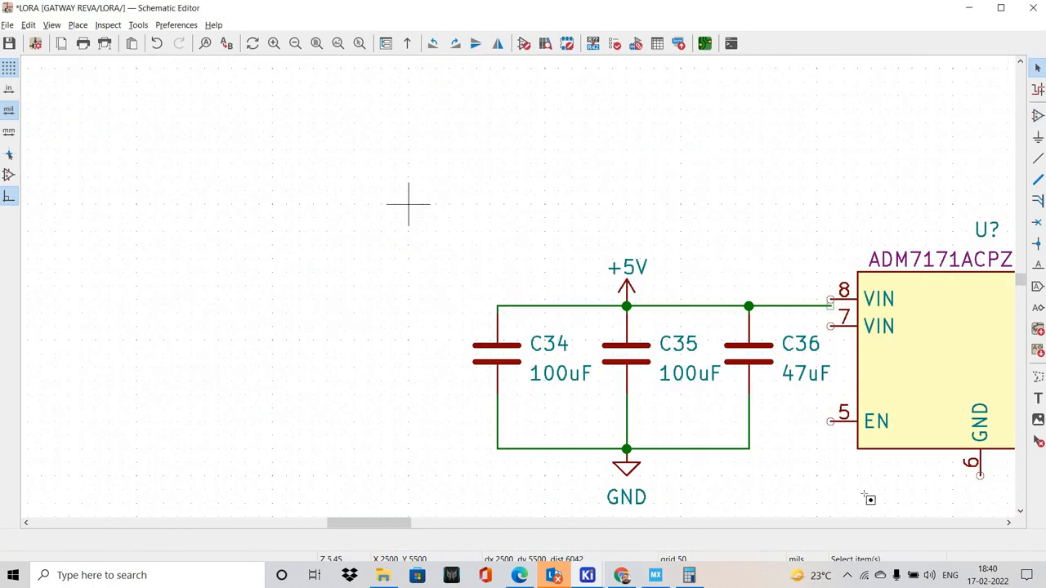
# Move the C34–C36 capacitor block so its +5V wire meets VIN pin 8 of the regulator
pyautogui.moveTo(410, 206); pyautogui.dragTo(855, 500)
pyautogui.moveTo(742, 316); pyautogui.dragTo(580, 327, button='middle')
pyautogui.moveTo(584, 330); pyautogui.dragTo(587, 328)
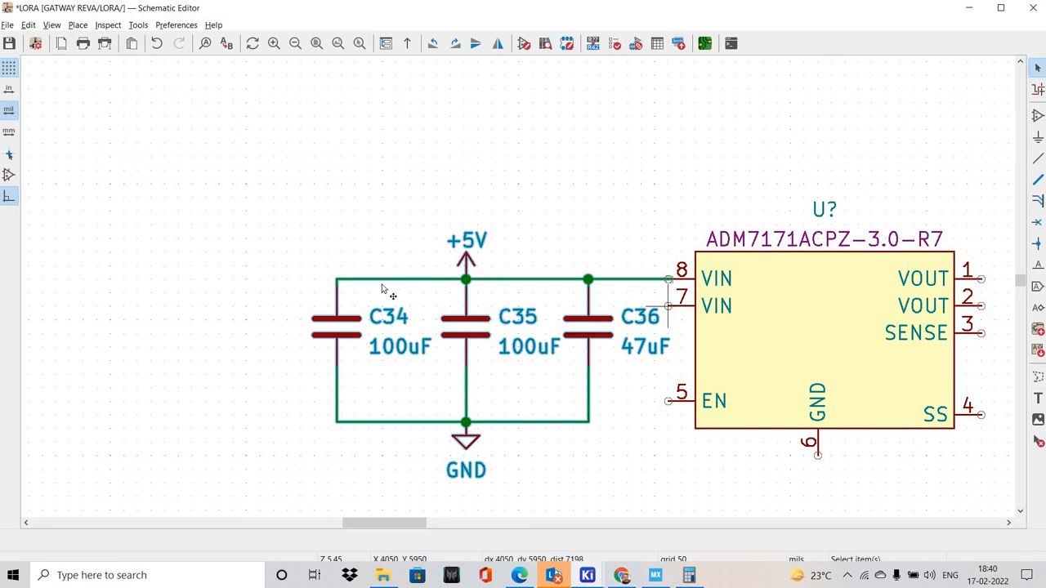
# Try to nudge the capacitor block into finer alignment with VIN pin 8, and undo the move
pyautogui.scroll(5, 669, 301)
pyautogui.keyDown('shift'); pyautogui.scroll(1, 247, 412); pyautogui.keyUp('shift')
pyautogui.moveTo(233, 406)
pyautogui.mouseDown()
pyautogui.moveTo(243, 411)
pyautogui.moveTo(218, 412)
pyautogui.mouseUp()
pyautogui.moveTo(523, 290); pyautogui.dragTo(526, 296)
pyautogui.scroll(-5, 523, 288)
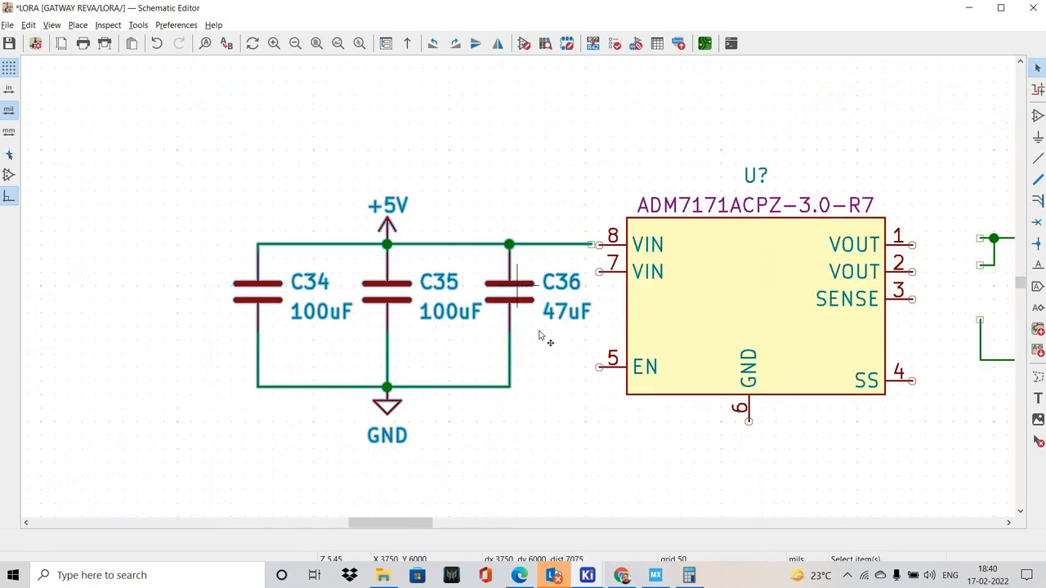
pyautogui.hotkey('ctrl', 'z')
# Delete the +5V wire segments that link C34, C35, C36 and VIN pin 8
pyautogui.click(523, 245)
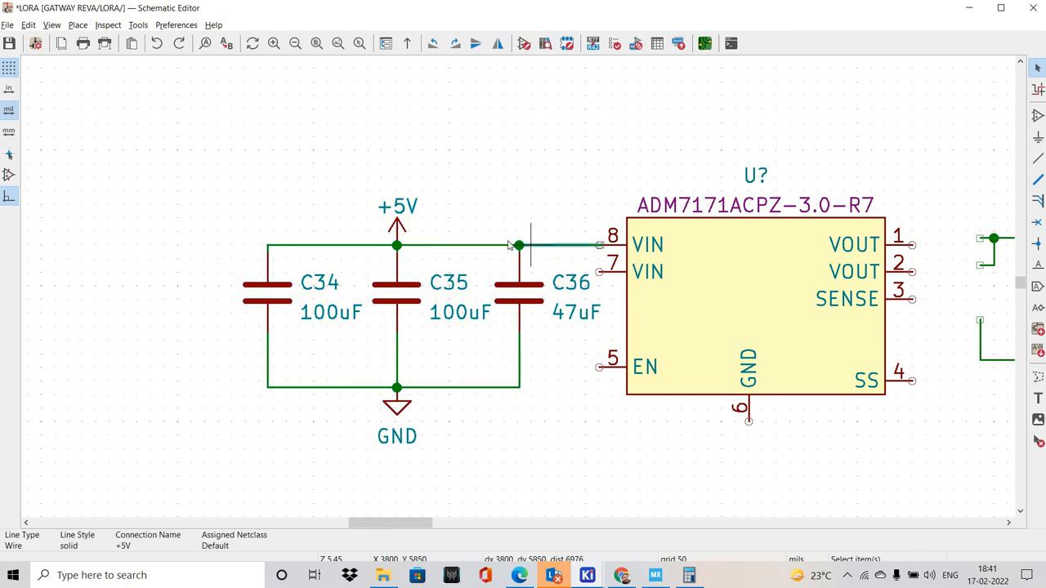
pyautogui.press('Delete')
pyautogui.click(472, 245)
pyautogui.press('Delete')
pyautogui.click(356, 246)
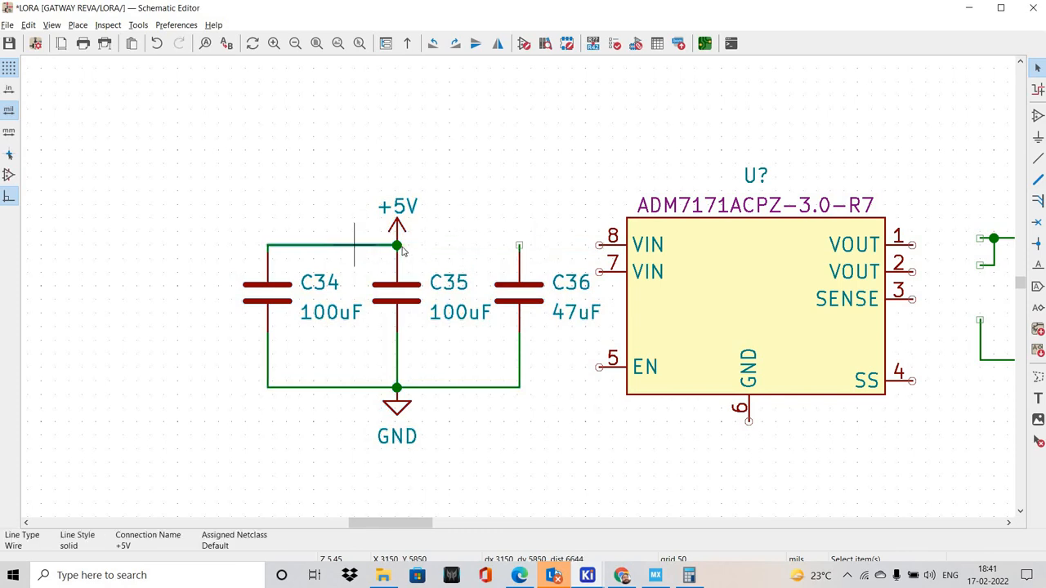
pyautogui.press('Delete')
# Move the +5V power symbol upward, away from the upper pin of C35
pyautogui.moveTo(343, 165); pyautogui.dragTo(444, 254)
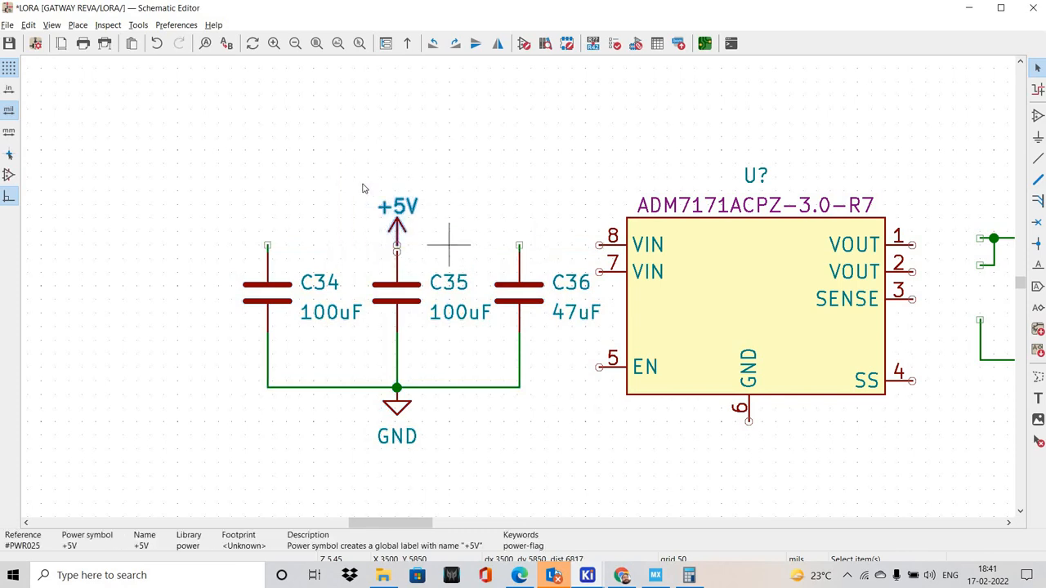
pyautogui.moveTo(364, 189); pyautogui.dragTo(433, 261)
pyautogui.moveTo(341, 176); pyautogui.dragTo(436, 260)
pyautogui.scroll(2, 422, 245)
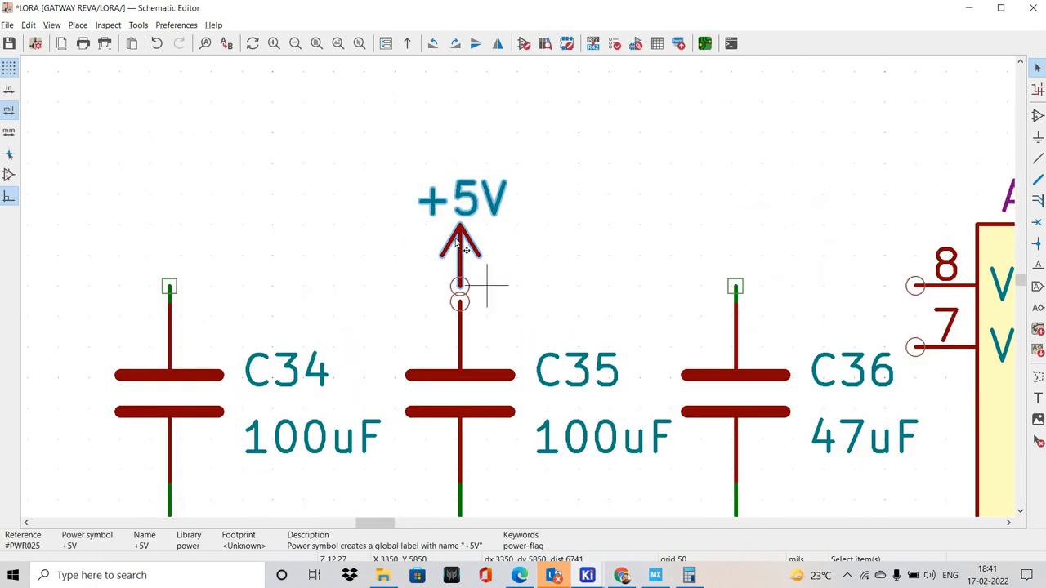
pyautogui.press('m')
pyautogui.click(455, 223)
# Draw a straight horizontal wire from VIN pin 8 over C36 and C35 to the upper end of C34
pyautogui.moveTo(831, 289); pyautogui.dragTo(717, 280, button='middle')
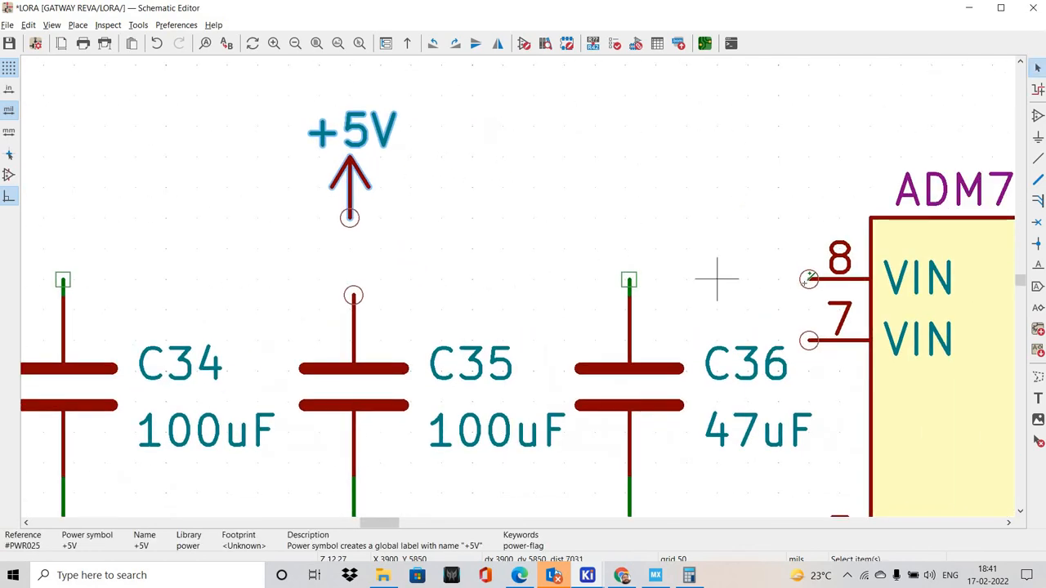
pyautogui.click(808, 279)
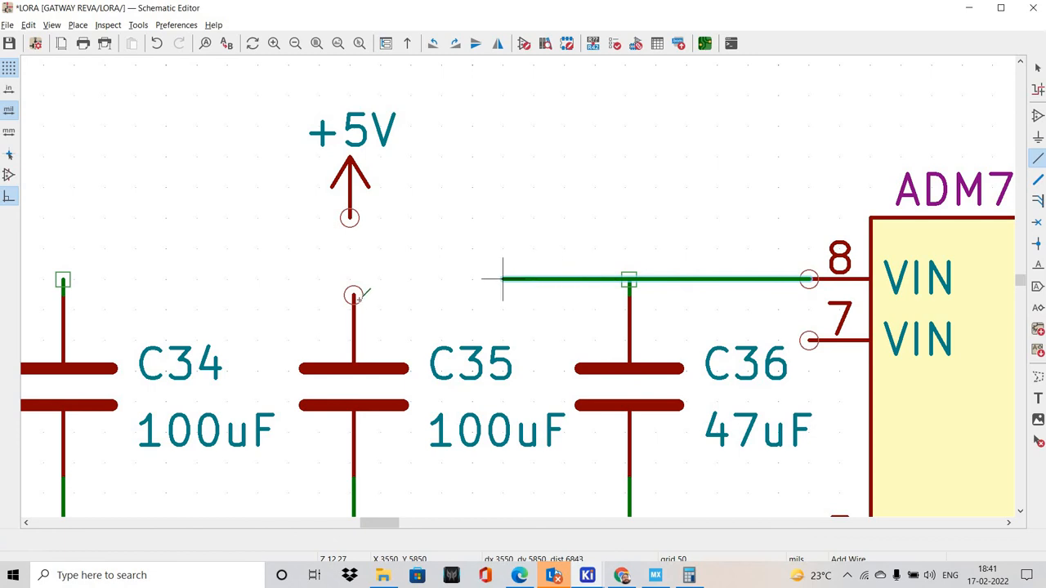
pyautogui.moveTo(262, 245); pyautogui.dragTo(526, 207, button='middle')
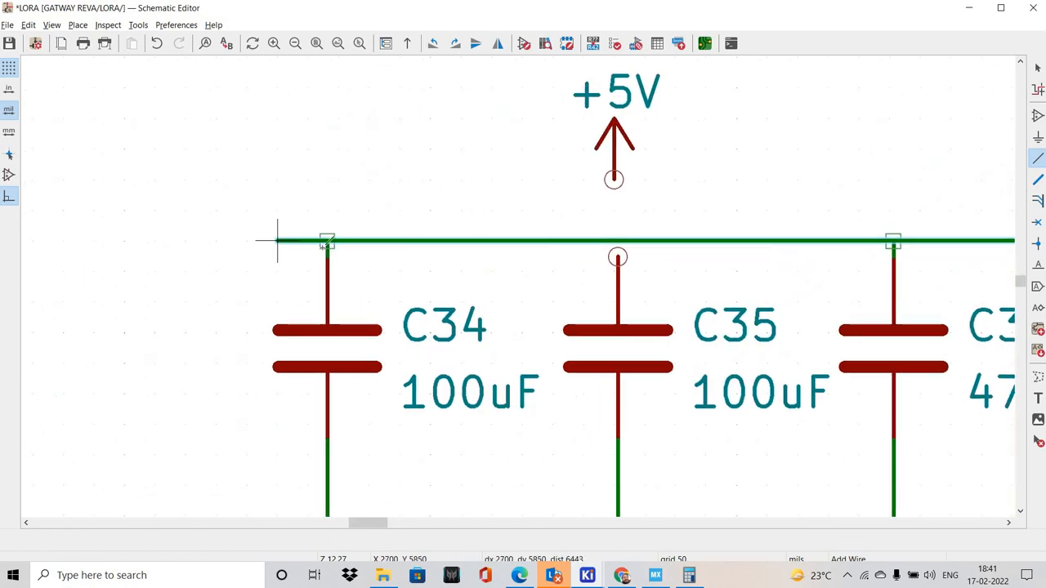
pyautogui.click(327, 240)
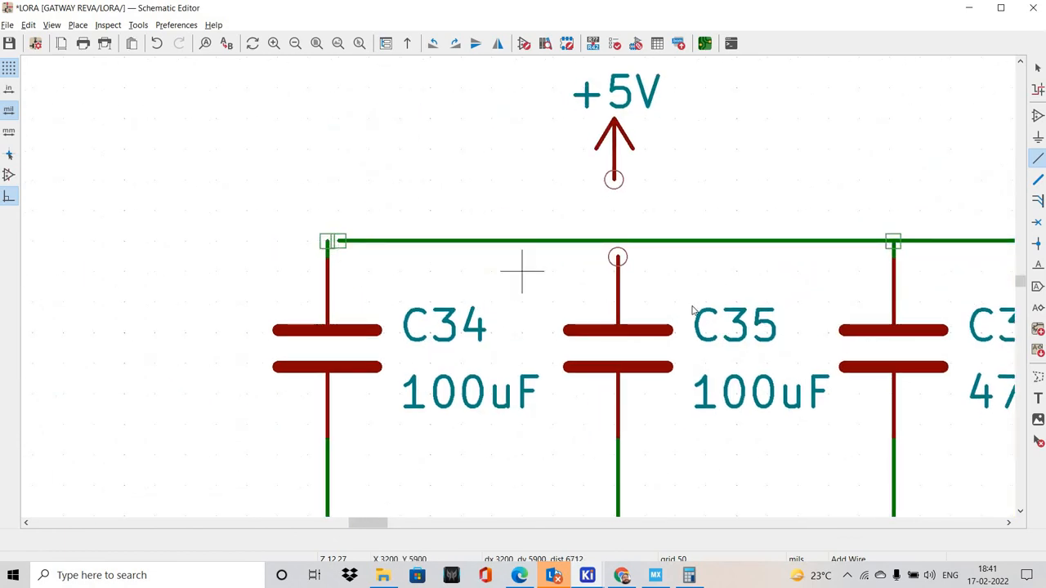
pyautogui.press('Escape')
# Drag capacitor C36 downward between the +5V and GND wires, keeping its wires attached
pyautogui.moveTo(819, 334); pyautogui.dragTo(527, 218, button='middle')
pyautogui.click(539, 260)
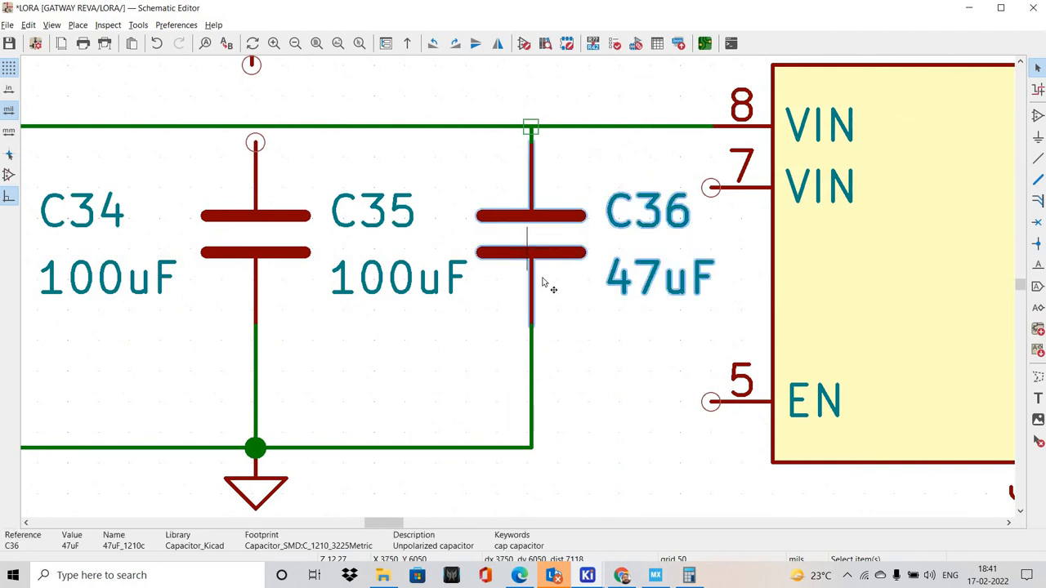
pyautogui.press('g')
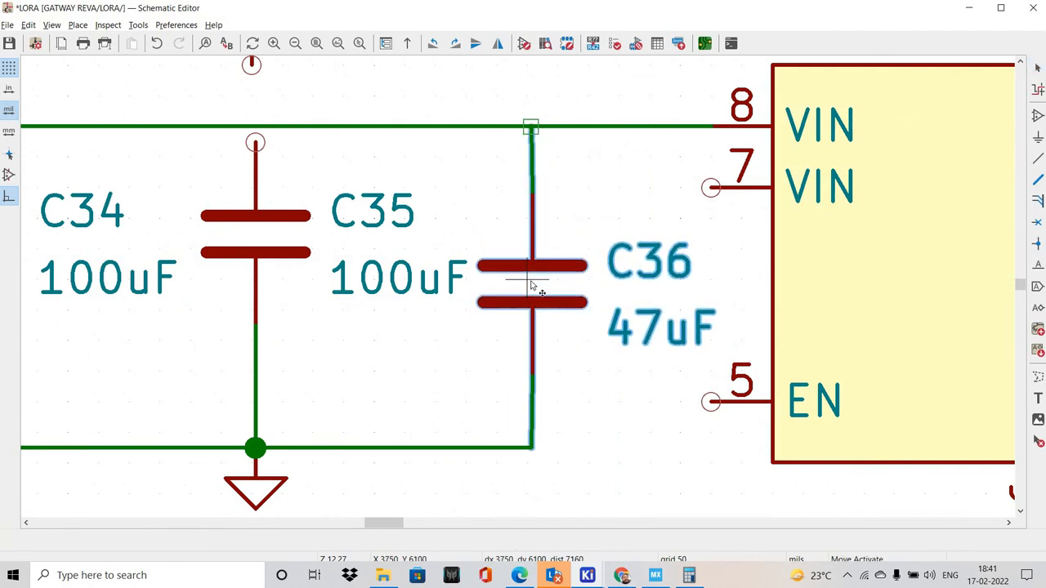
pyautogui.click(531, 284)
# Drag capacitor C35 downward to the height of C36, keeping its GND wire attached
pyautogui.moveTo(260, 264); pyautogui.dragTo(374, 290, button='middle')
pyautogui.click(375, 290)
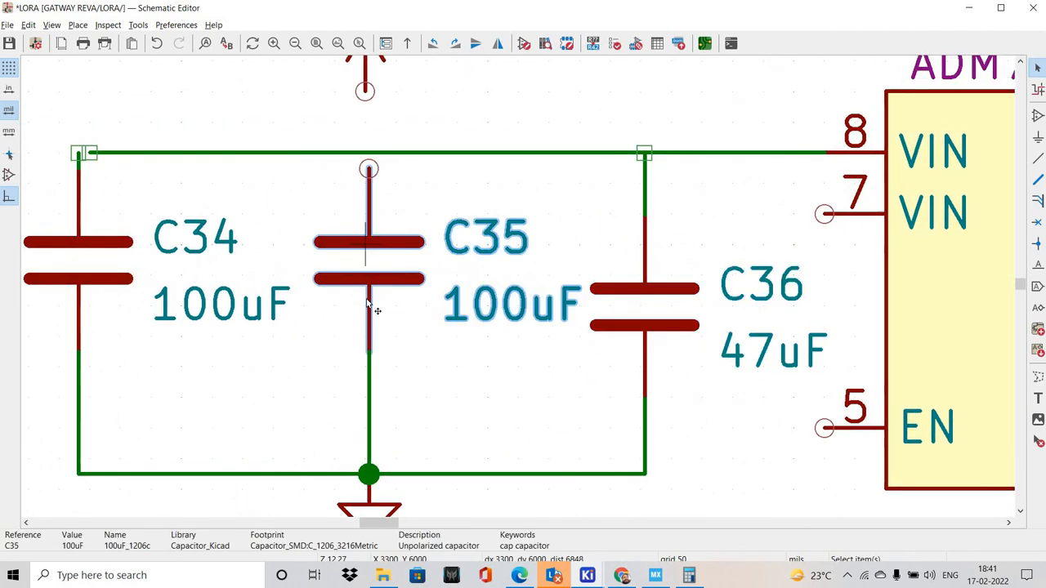
pyautogui.press('g')
pyautogui.click(368, 314)
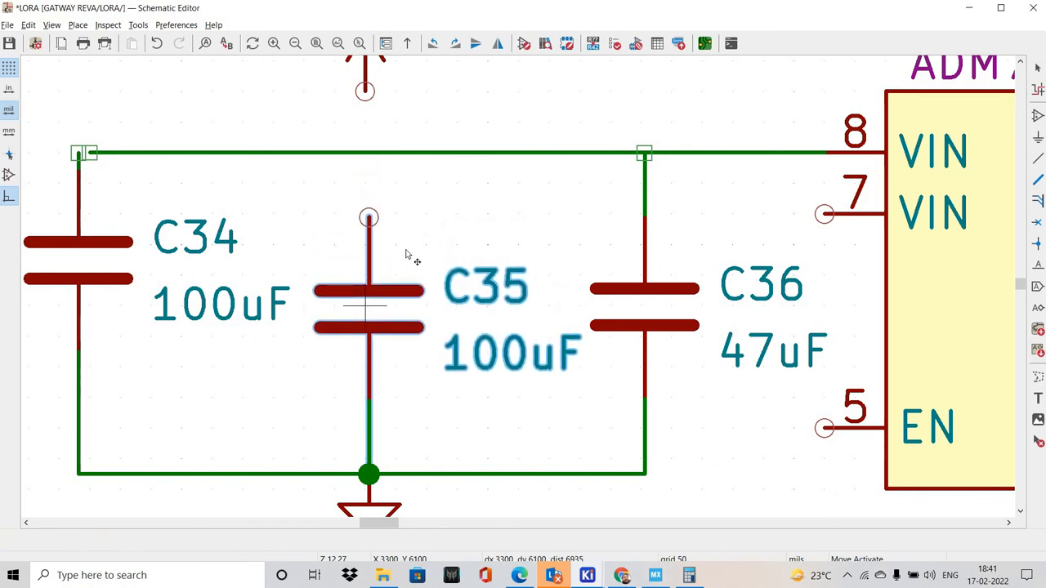
pyautogui.click(401, 225)
# Delete the vertical GND wires below C35 and C34
pyautogui.scroll(2, 399, 220)
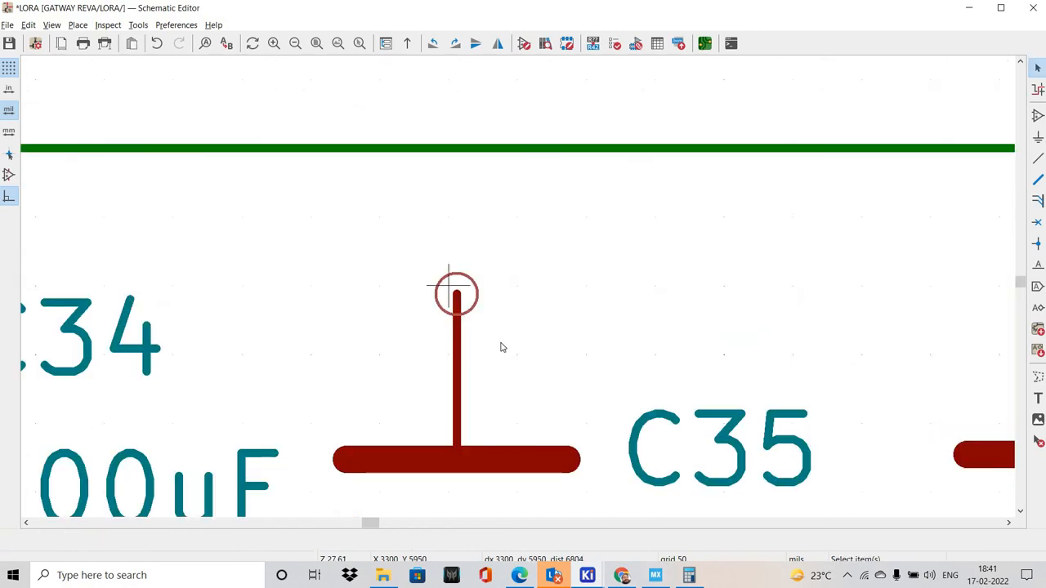
pyautogui.scroll(-3, 502, 347)
pyautogui.scroll(2, 465, 313)
pyautogui.click(465, 347)
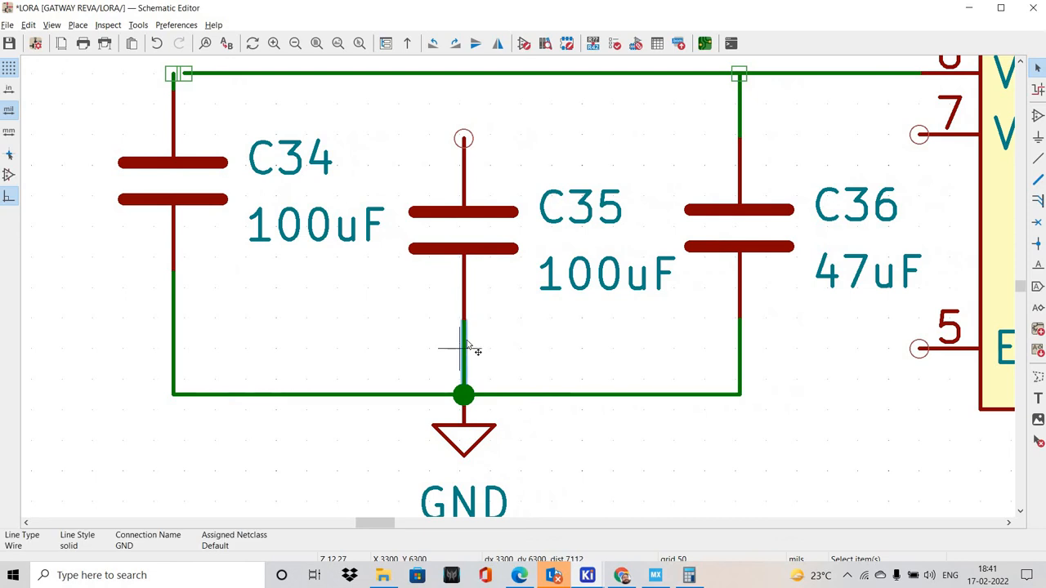
pyautogui.press('Delete')
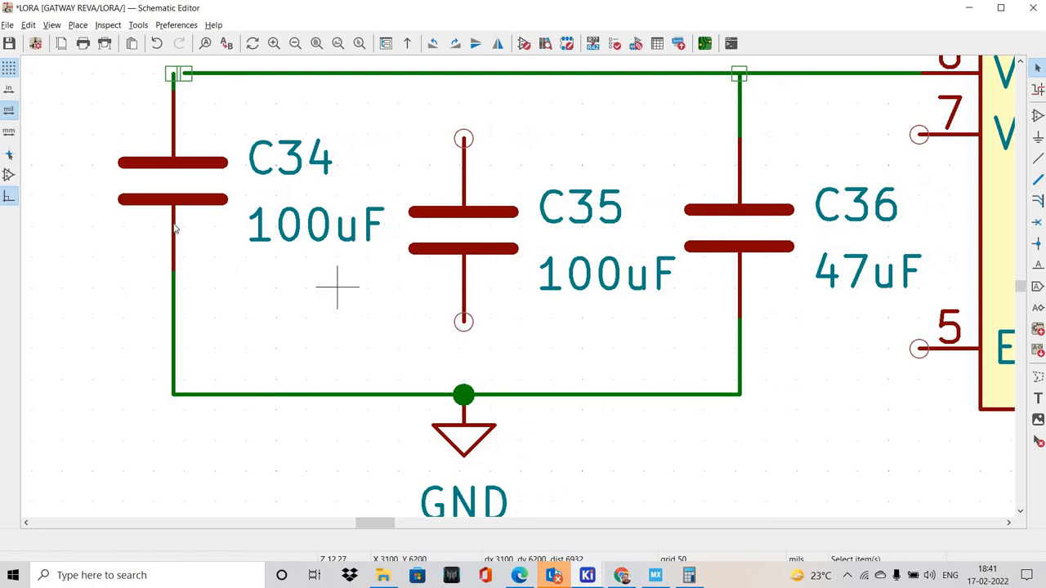
pyautogui.click(176, 291)
pyautogui.press('Delete')
# Delete capacitors C34 and C35 together with the leftover wire stub above C34
pyautogui.click(176, 193)
pyautogui.press('Delete')
pyautogui.keyDown('shift'); pyautogui.scroll(1, 268, 283); pyautogui.keyUp('shift')
pyautogui.keyDown('shift'); pyautogui.scroll(1, 429, 159); pyautogui.keyUp('shift')
pyautogui.moveTo(111, 137); pyautogui.dragTo(281, 278)
pyautogui.press('Delete')
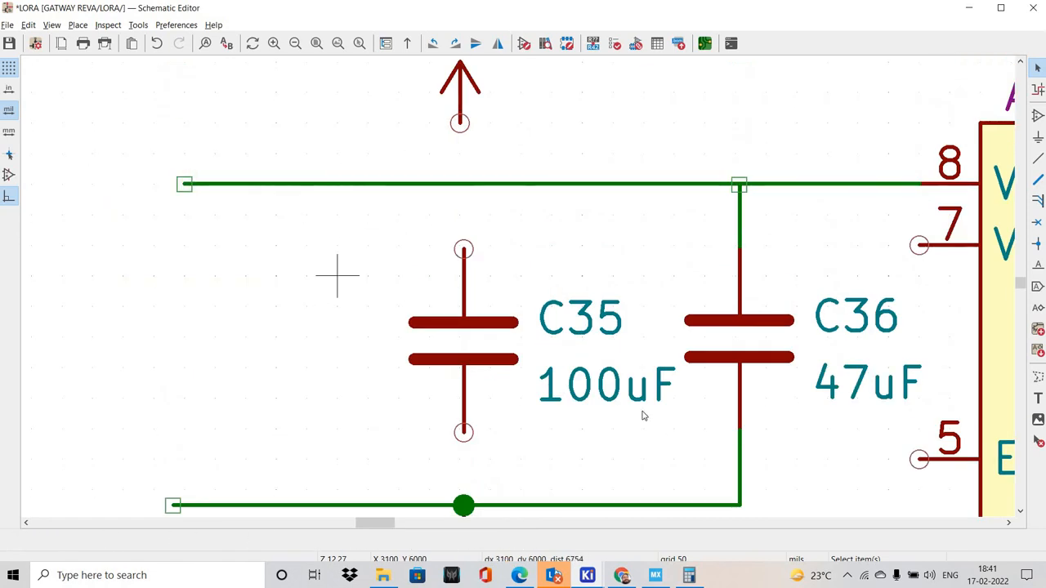
pyautogui.moveTo(274, 227); pyautogui.dragTo(609, 454)
pyautogui.press('Delete')
# Delete the whole +3.3V output block with C37, C39, C41, C43, its wires and power symbols
pyautogui.moveTo(643, 399); pyautogui.dragTo(341, 312, button='middle')
pyautogui.keyDown('shift'); pyautogui.scroll(-2, 518, 292); pyautogui.keyUp('shift')
pyautogui.scroll(-4, 564, 286)
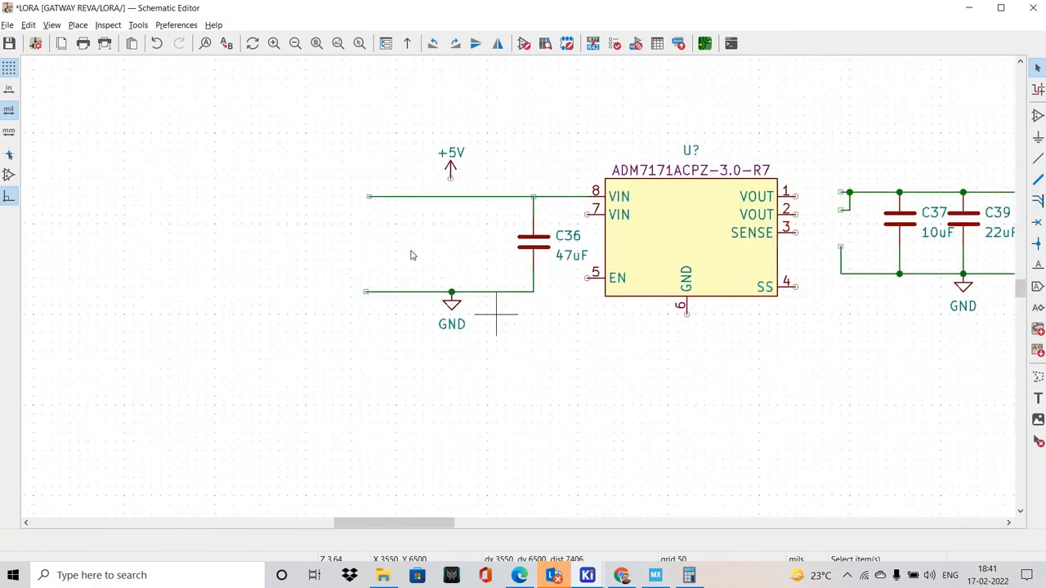
pyautogui.moveTo(888, 291); pyautogui.dragTo(387, 301, button='middle')
pyautogui.moveTo(311, 134); pyautogui.dragTo(711, 343)
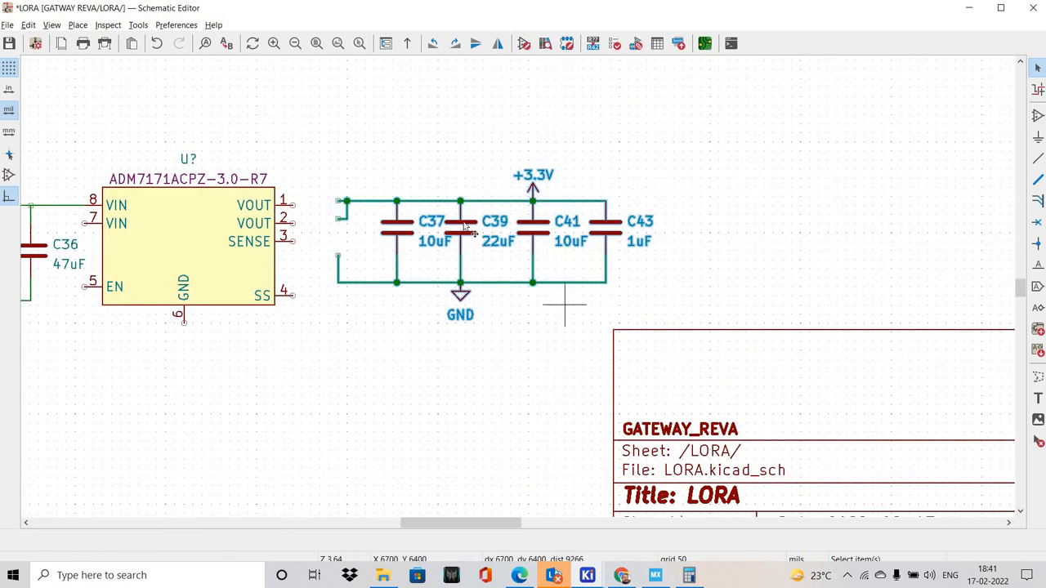
pyautogui.scroll(4, 366, 262)
pyautogui.moveTo(454, 222); pyautogui.dragTo(496, 378, button='middle')
pyautogui.moveTo(516, 290); pyautogui.dragTo(621, 285, button='middle')
pyautogui.scroll(-8, 621, 285)
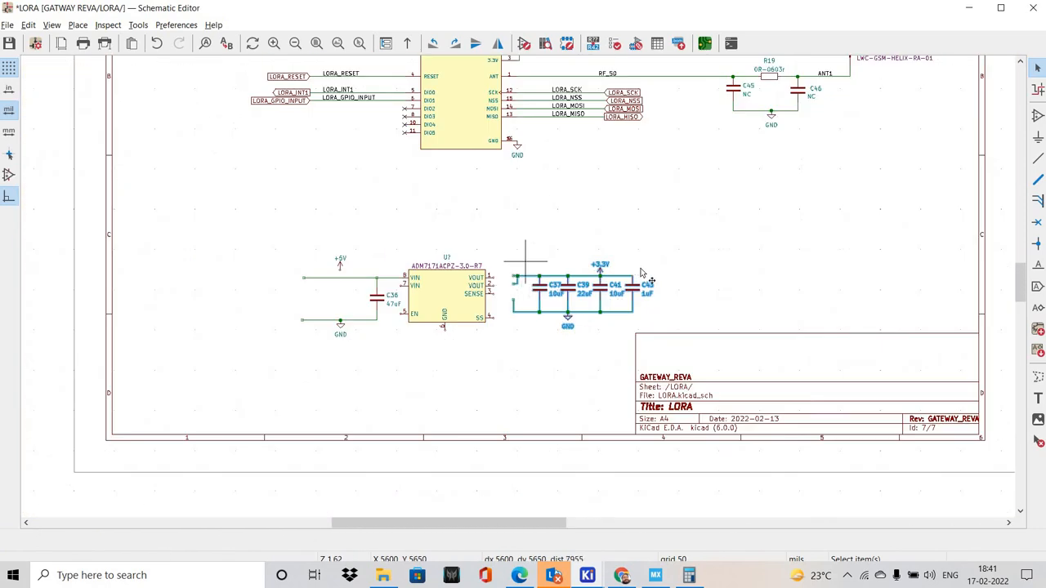
pyautogui.moveTo(510, 173); pyautogui.dragTo(633, 262, button='middle')
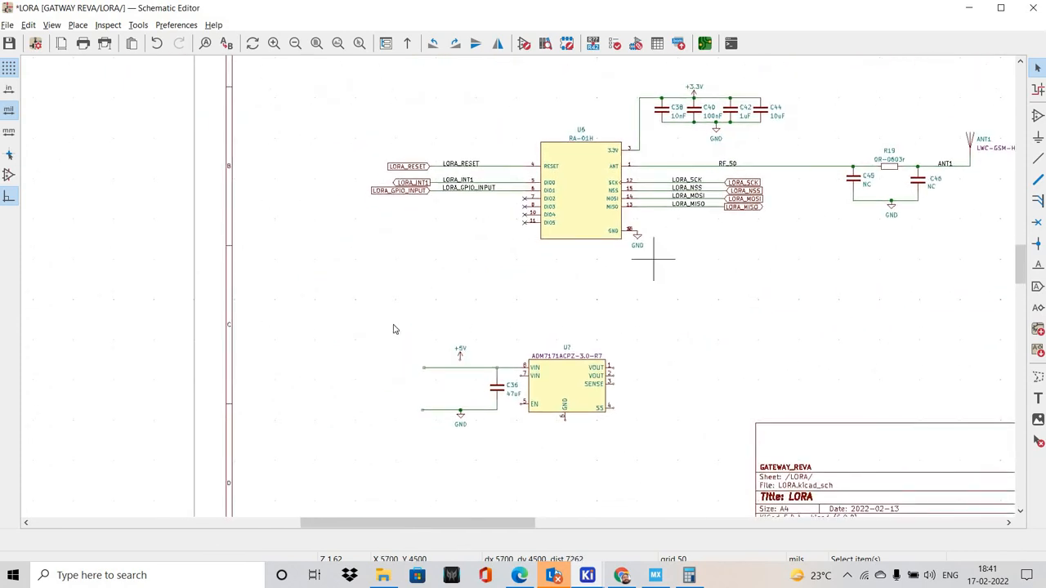
# Search the symbols for CAPACITOR and place a 100uF_1206c from Capacitor_Kicad between the +5V and GND wires beside C36
pyautogui.scroll(2, 653, 259)
pyautogui.moveTo(377, 498); pyautogui.dragTo(568, 313, button='middle')
pyautogui.scroll(3, 388, 337)
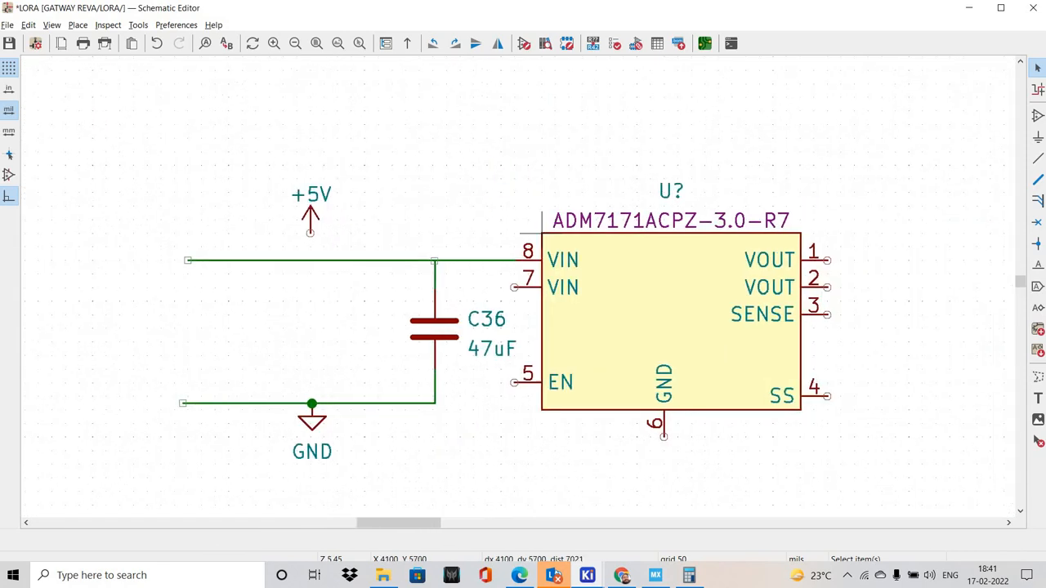
pyautogui.click(671, 179)
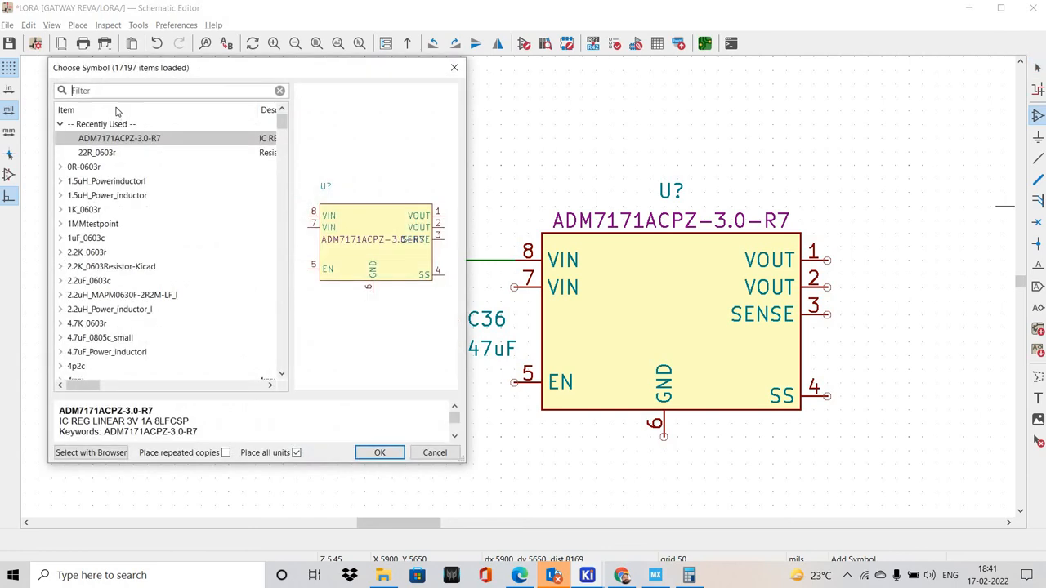
pyautogui.write('CA')
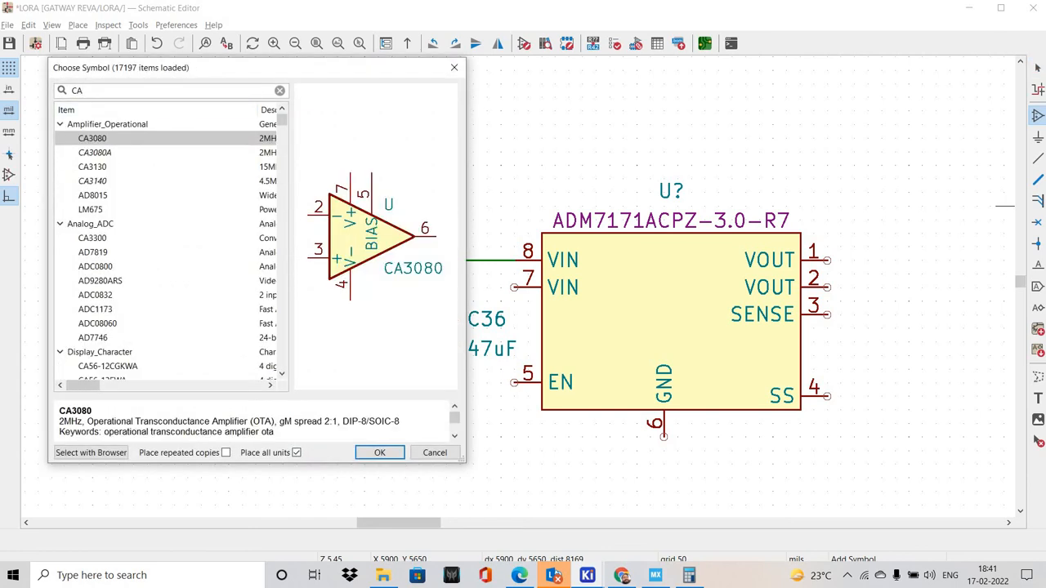
pyautogui.write('PACITOR')
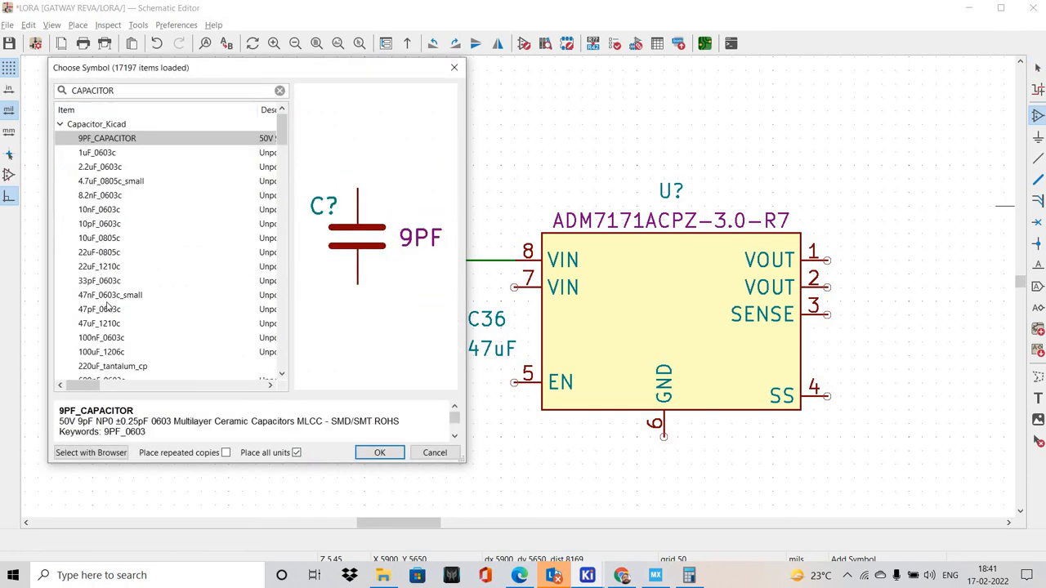
pyautogui.scroll(-2, 102, 256)
pyautogui.click(119, 252)
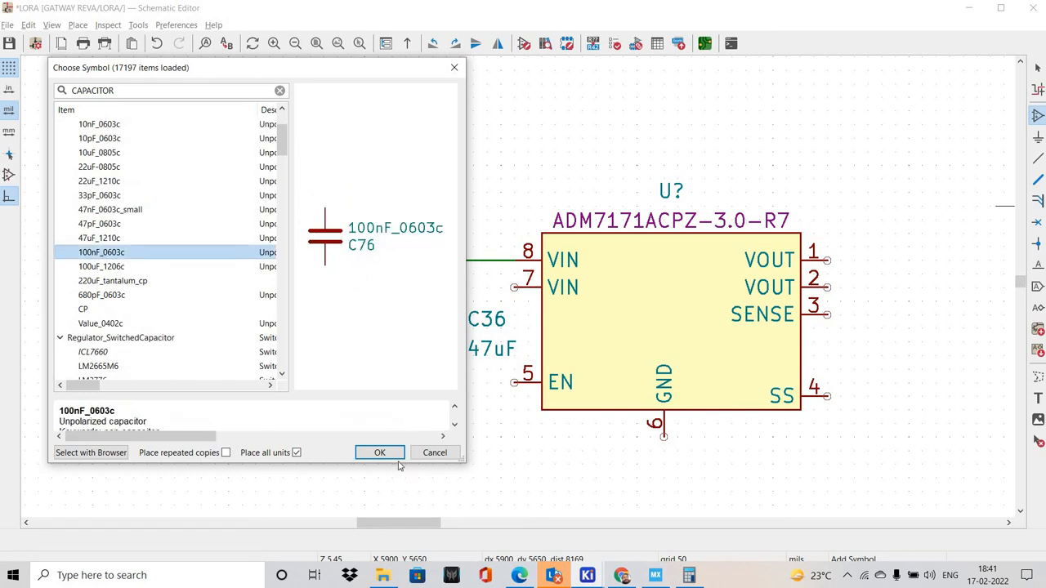
pyautogui.press('Down')
pyautogui.click(378, 445)
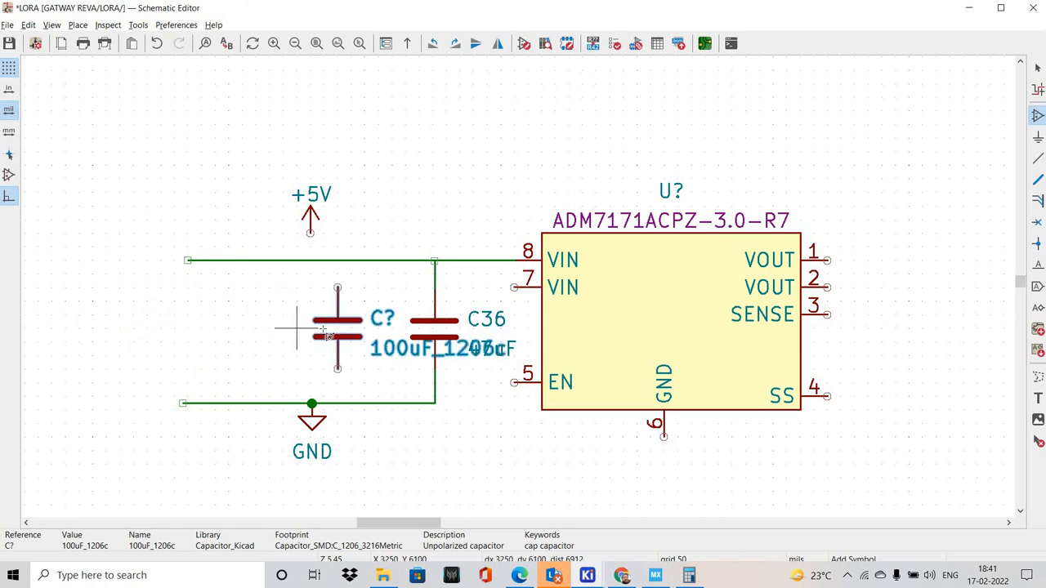
pyautogui.click(326, 207)
# Search the symbols for CAPACITOR and place a 22uF-0805c from Capacitor_Kicad below the GND wire near C36
pyautogui.click(194, 152)
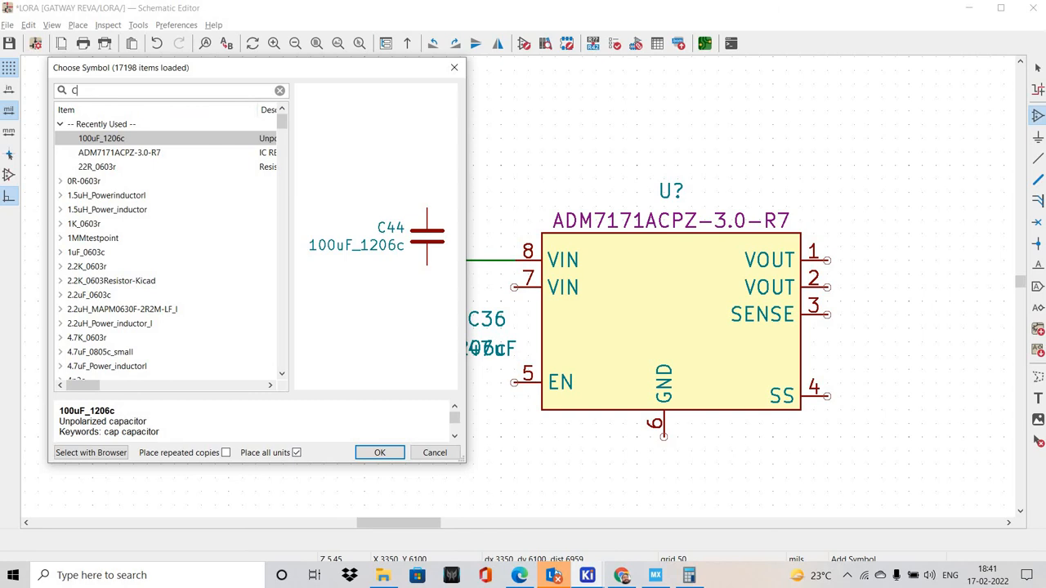
pyautogui.write('CAPAC')
pyautogui.press('BackSpace')
pyautogui.press('BackSpace')
pyautogui.write('AC')
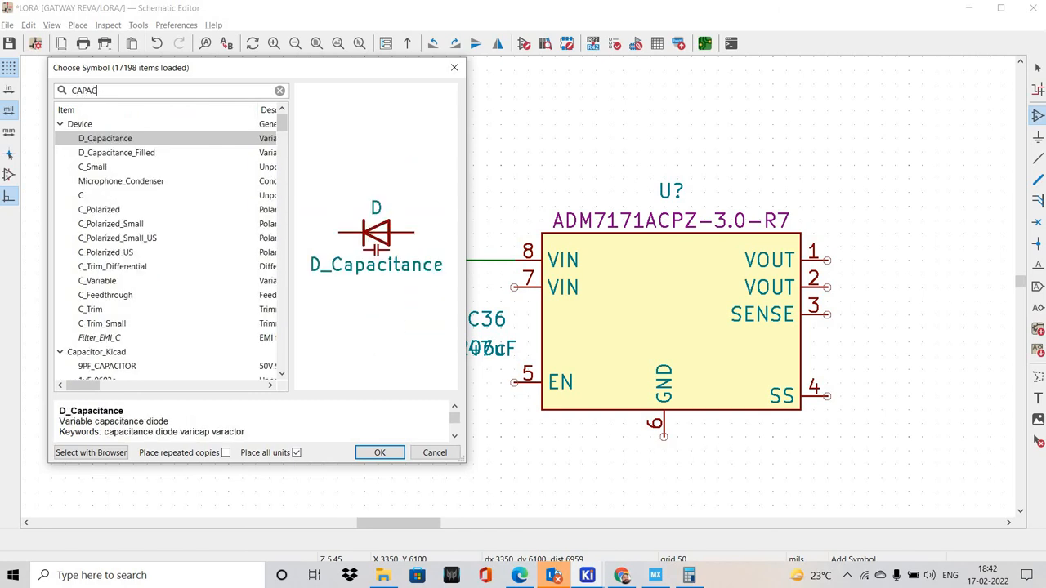
pyautogui.write('IOR')
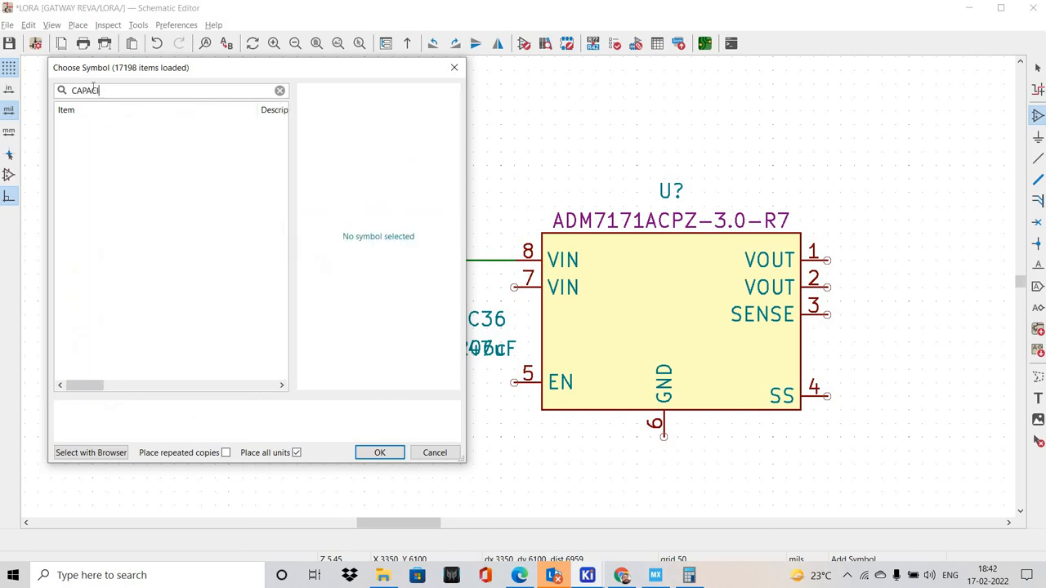
pyautogui.press('BackSpace')
pyautogui.write('IT')
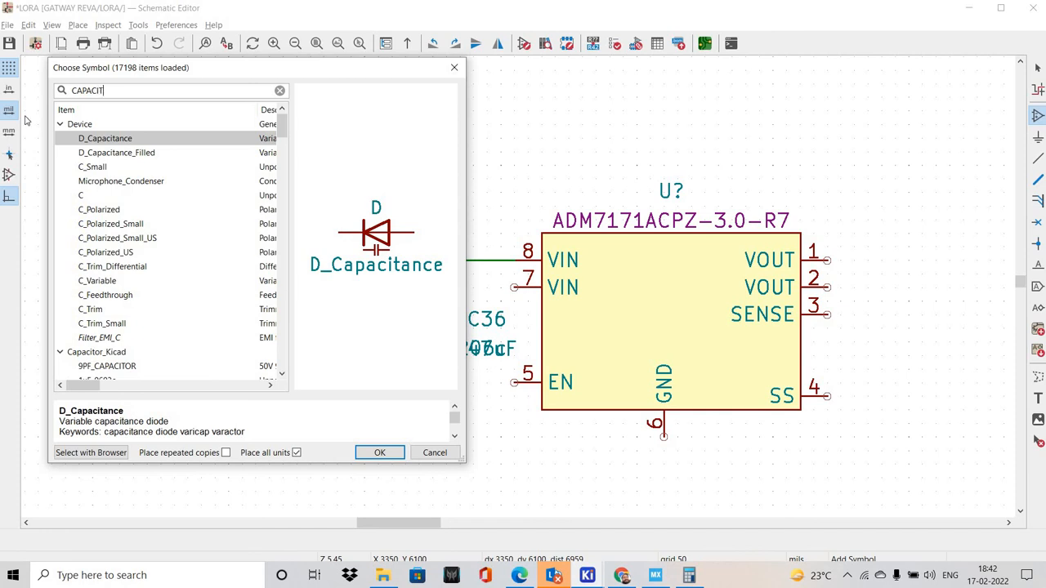
pyautogui.write('OR')
pyautogui.click(110, 197)
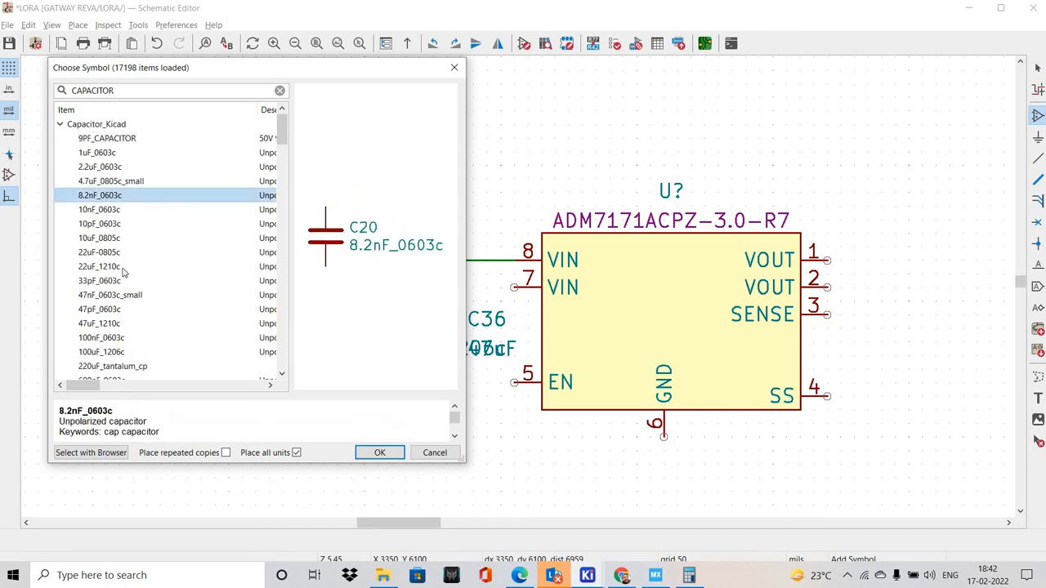
pyautogui.click(119, 254)
pyautogui.click(379, 452)
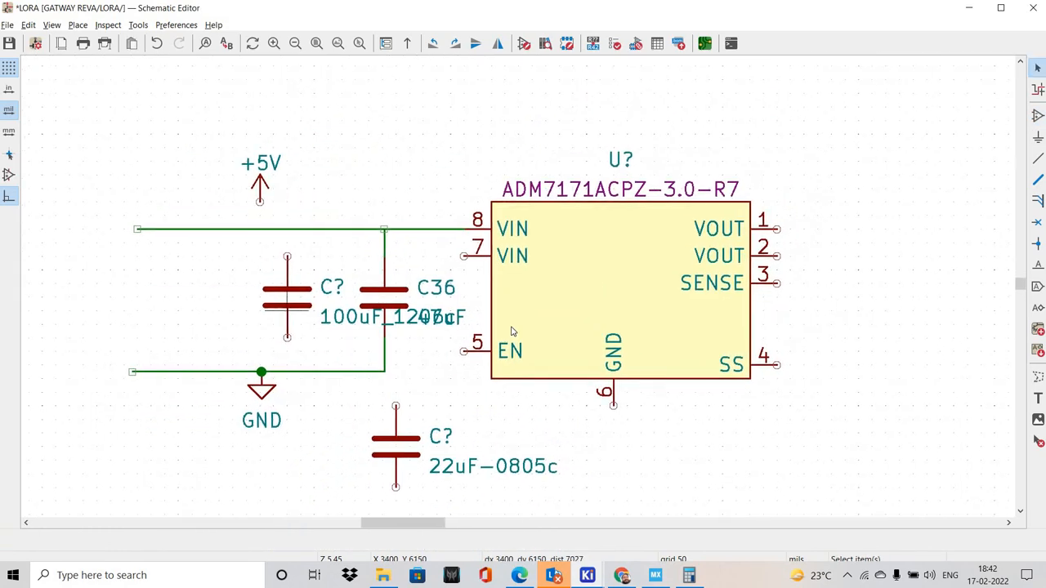
# Place the text 3V_LORA at size 50 mils on the regulator's output wire between the 47uF and 22uF capacitors
pyautogui.scroll(2, 283, 295)
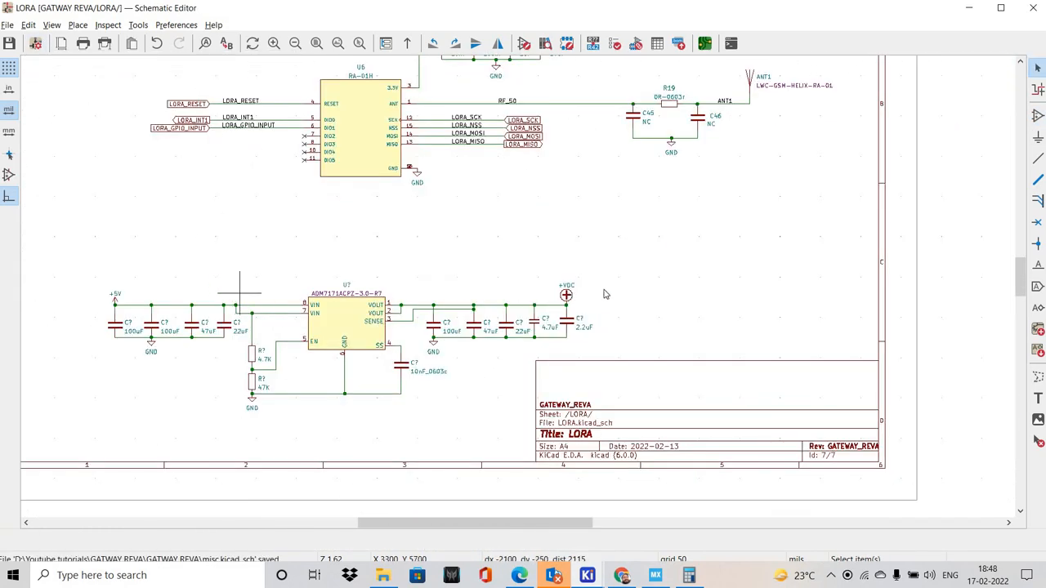
pyautogui.scroll(2, 604, 294)
pyautogui.keyDown('ctrl'); pyautogui.hscroll(3, 605, 294); pyautogui.keyUp('ctrl')
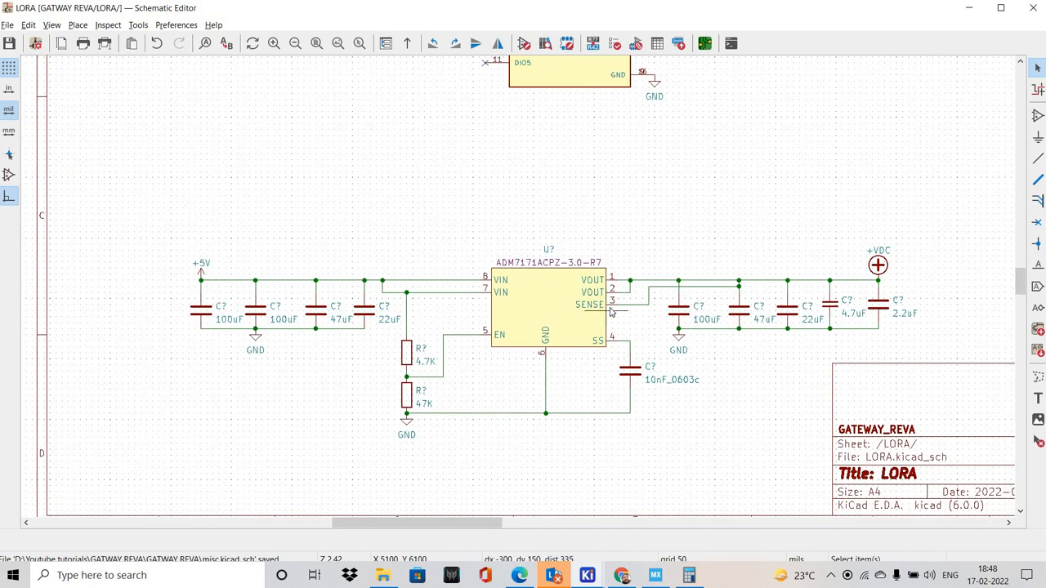
pyautogui.keyDown('shift'); pyautogui.scroll(2, 735, 281); pyautogui.keyUp('shift')
pyautogui.keyDown('ctrl'); pyautogui.hscroll(3, 572, 287); pyautogui.keyUp('ctrl')
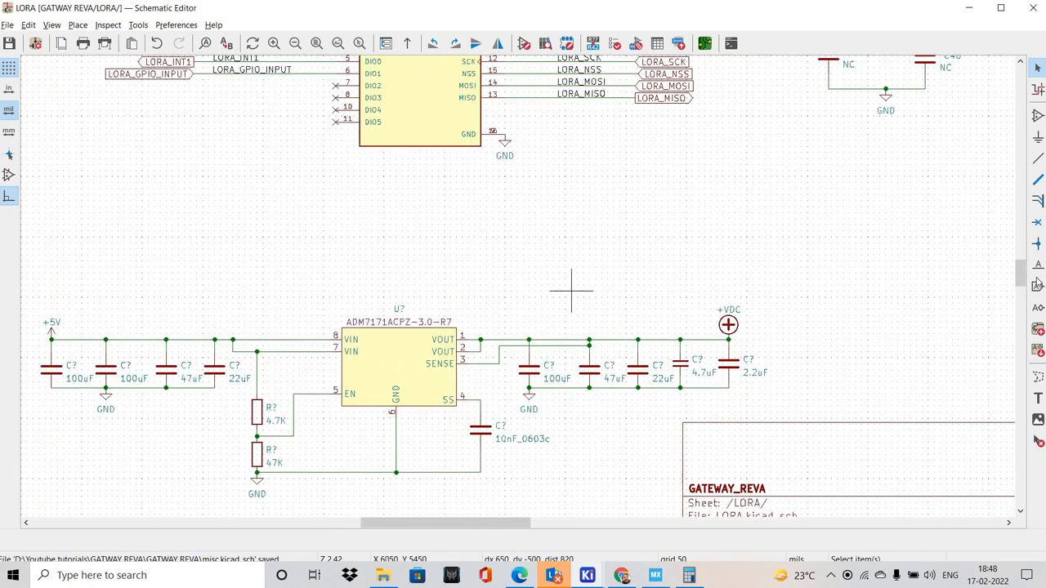
pyautogui.press('l')
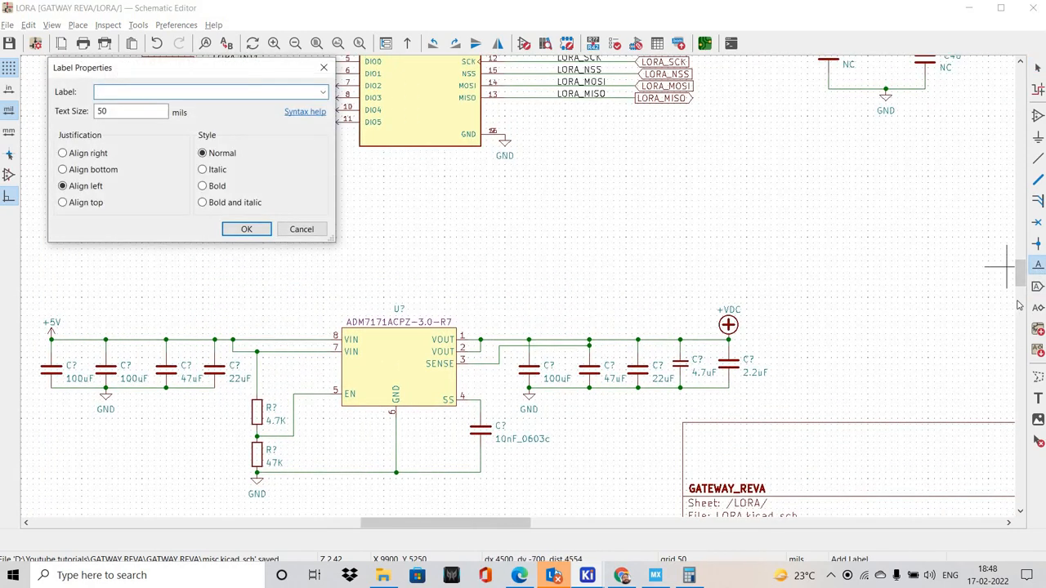
pyautogui.press('Escape')
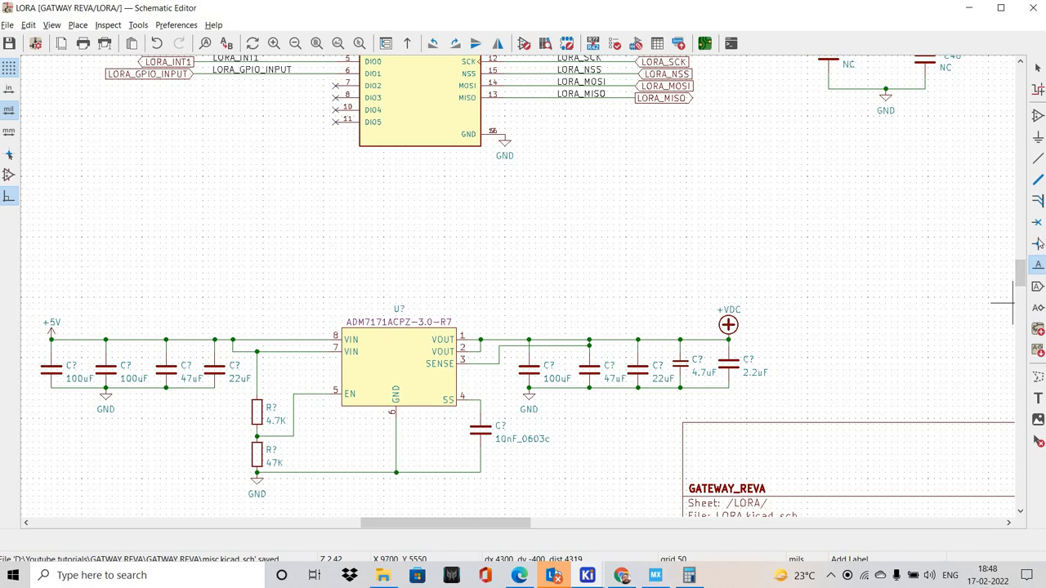
pyautogui.press('t')
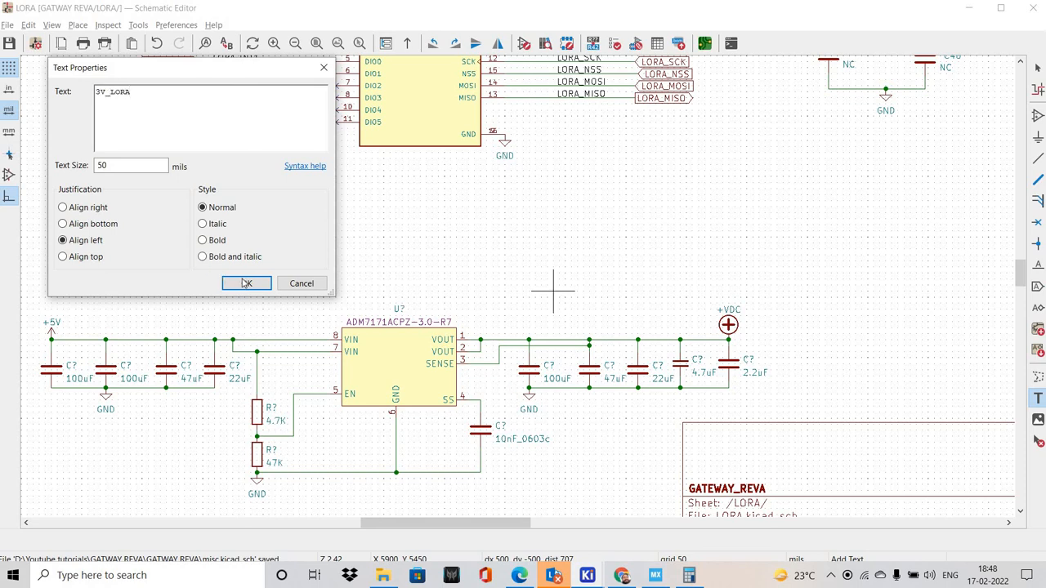
pyautogui.press('Return')
pyautogui.click(604, 336)
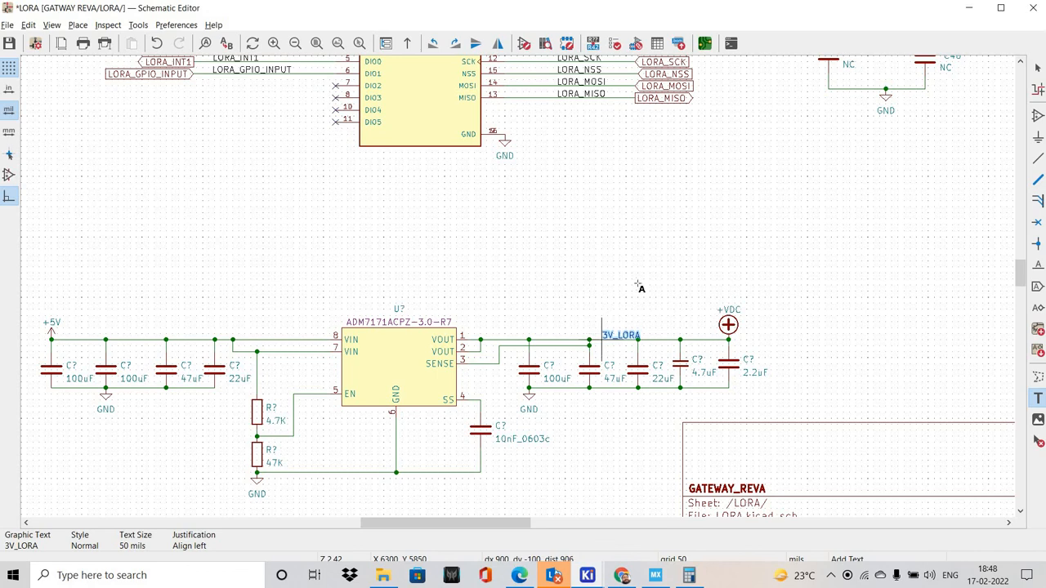
pyautogui.press('Escape')
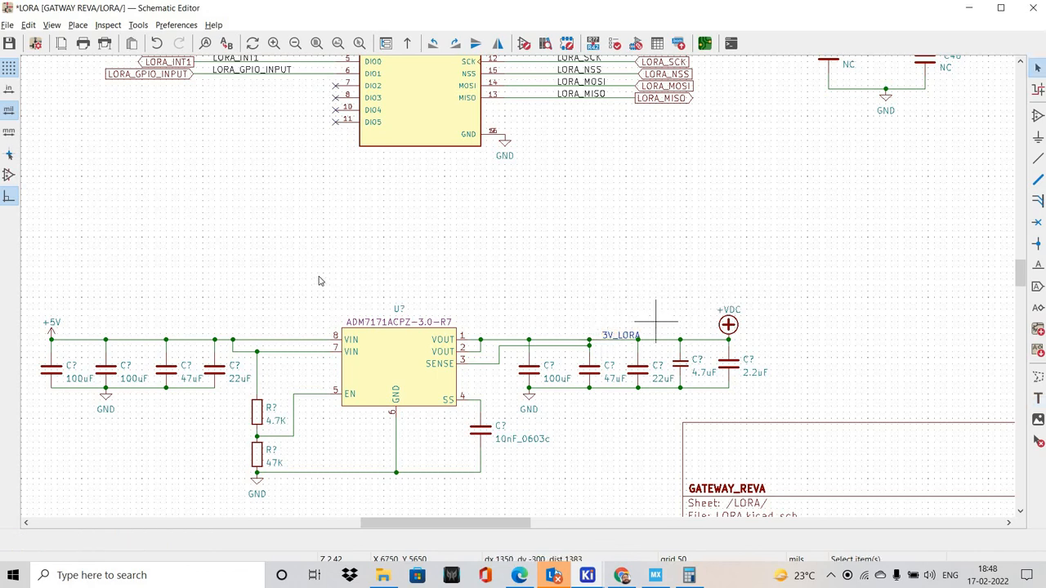
# Review the regulator circuit, the RA-01H module connections and the antenna matching network on the LORA sheet
pyautogui.moveTo(498, 385); pyautogui.dragTo(562, 369, button='middle')
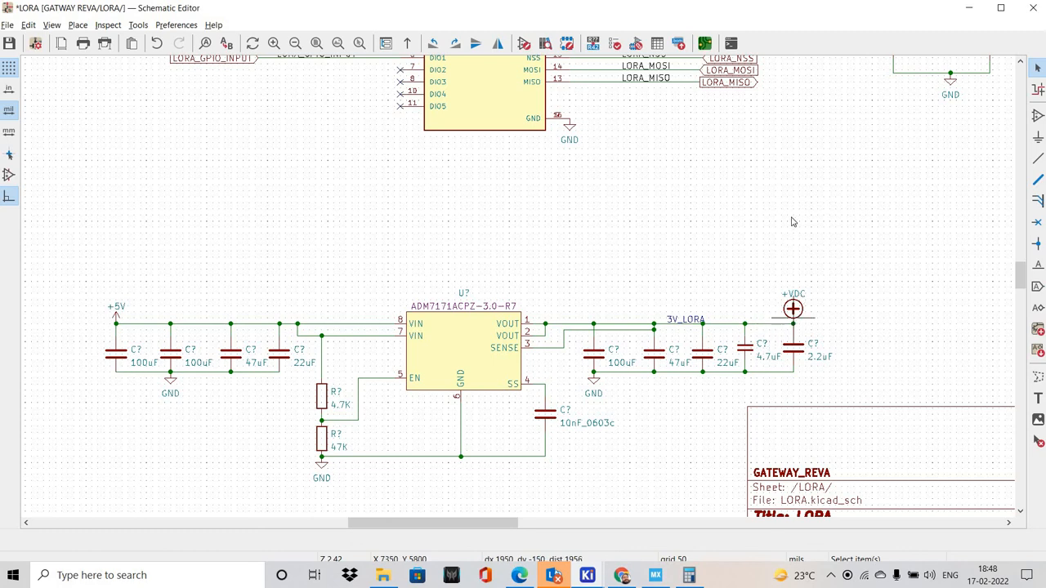
pyautogui.keyDown('shift'); pyautogui.scroll(4, 791, 219); pyautogui.keyUp('shift')
pyautogui.moveTo(676, 249); pyautogui.dragTo(631, 236, button='middle')
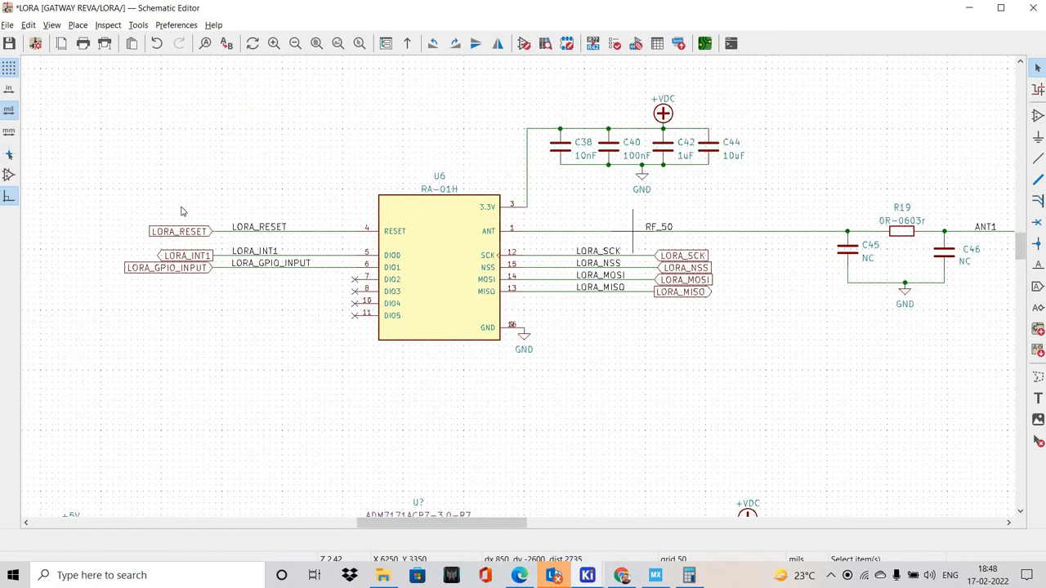
pyautogui.moveTo(676, 292); pyautogui.dragTo(587, 253, button='middle')
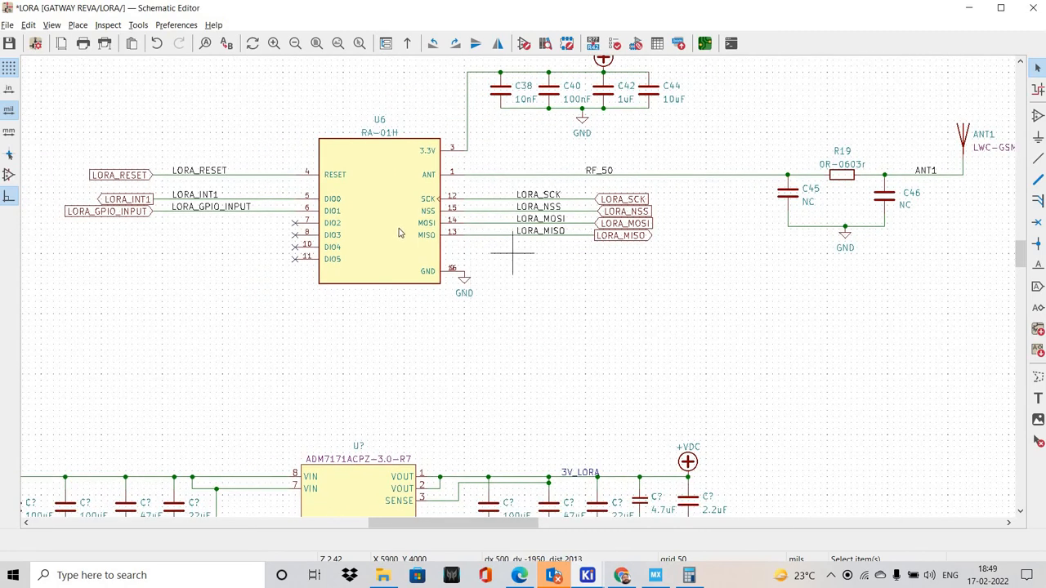
pyautogui.keyDown('shift'); pyautogui.scroll(3, 420, 214); pyautogui.keyUp('shift')
pyautogui.keyDown('shift'); pyautogui.scroll(-3, 601, 256); pyautogui.keyUp('shift')
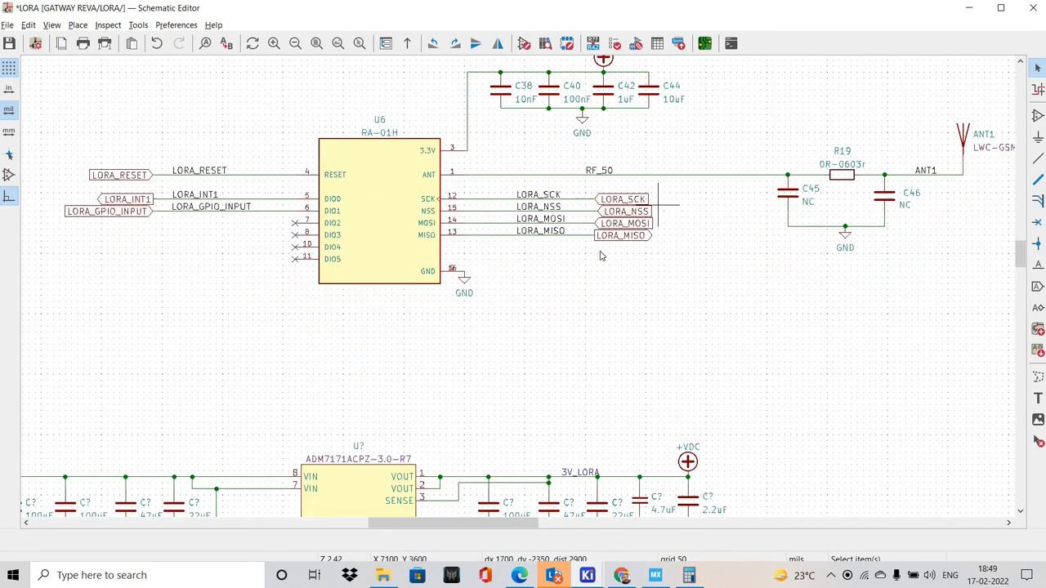
pyautogui.scroll(-3, 600, 255)
pyautogui.scroll(2, 487, 404)
pyautogui.moveTo(508, 285); pyautogui.dragTo(602, 361, button='middle')
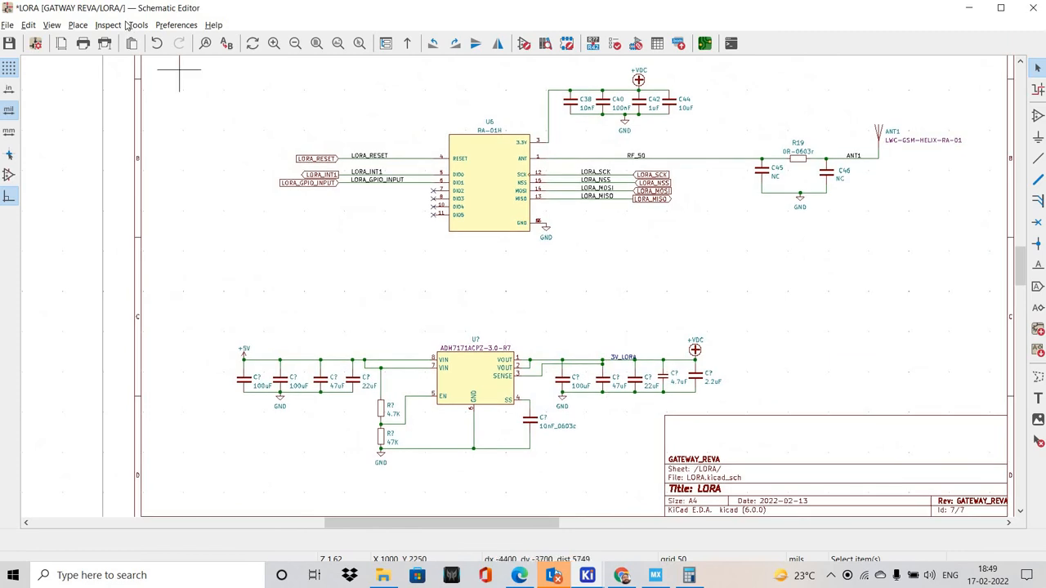
# Annotate the entire schematic sorted by X position while keeping existing annotations, and save it
pyautogui.click(136, 24)
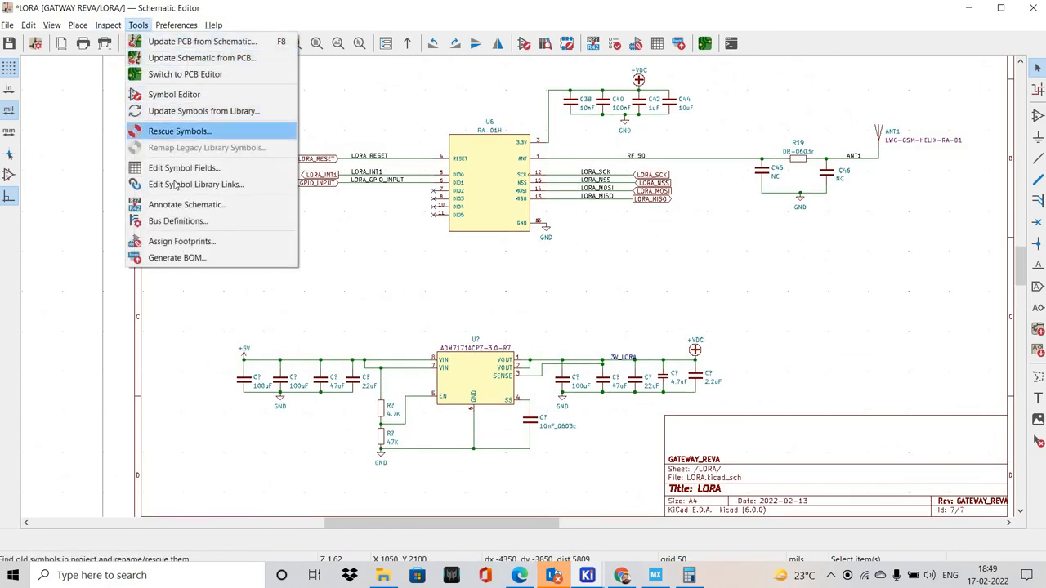
pyautogui.click(181, 205)
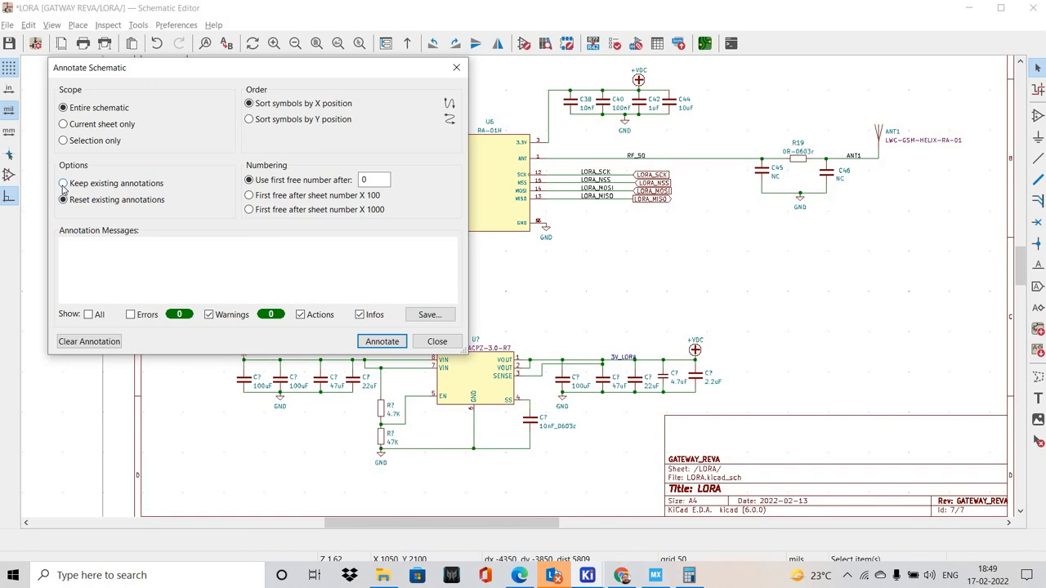
pyautogui.click(381, 341)
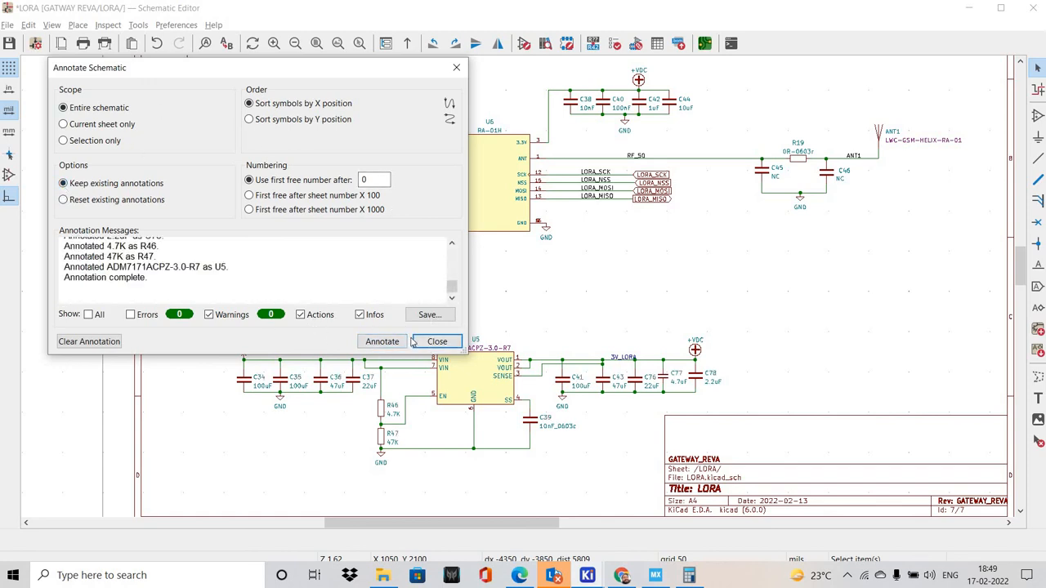
pyautogui.click(438, 341)
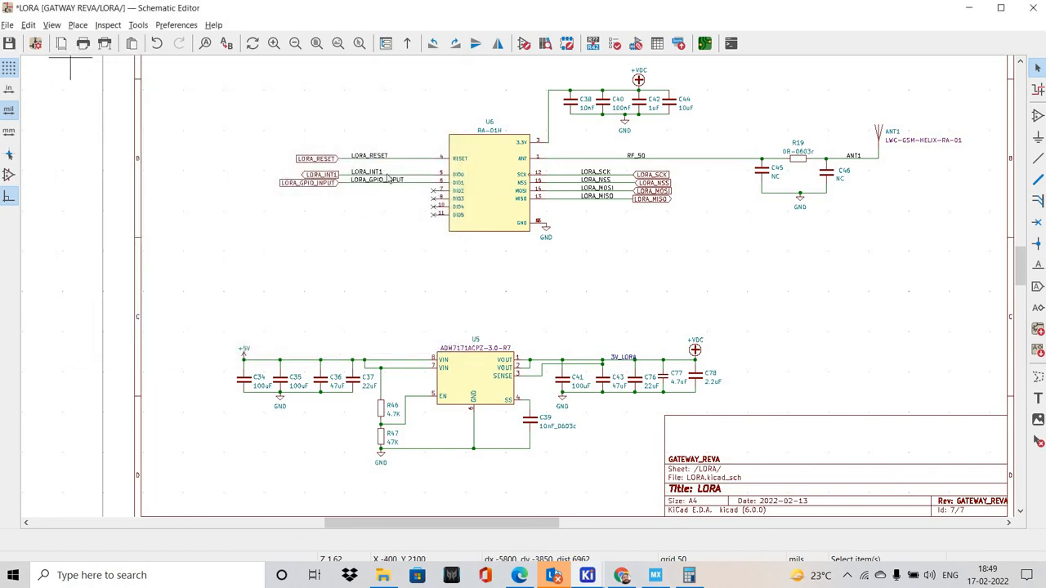
pyautogui.hotkey('ctrl', 's')
# Open the Misc sheet from the schematic hierarchy
pyautogui.scroll(-3, 517, 289)
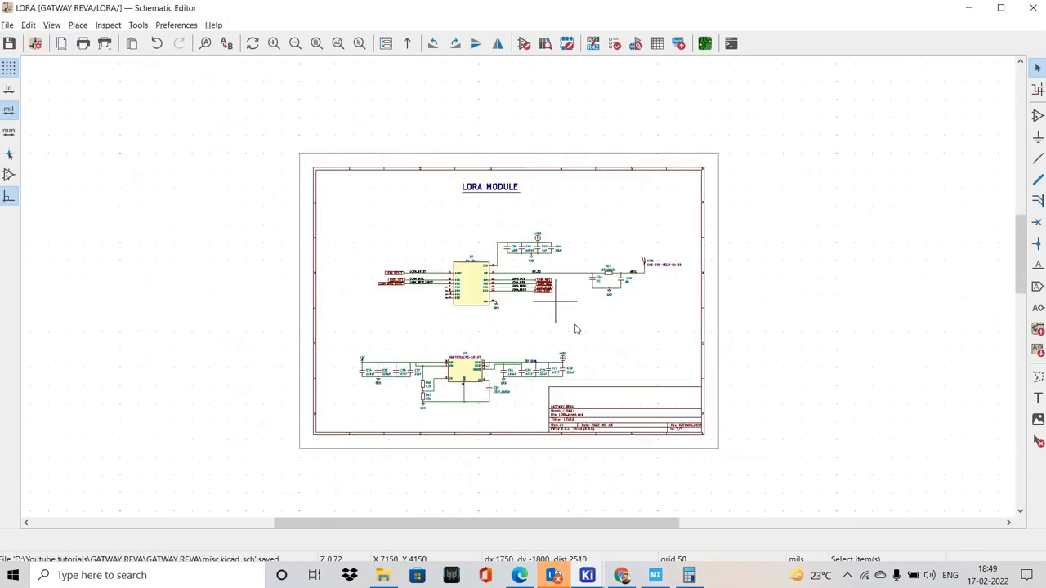
pyautogui.scroll(1, 512, 286)
pyautogui.click(51, 24)
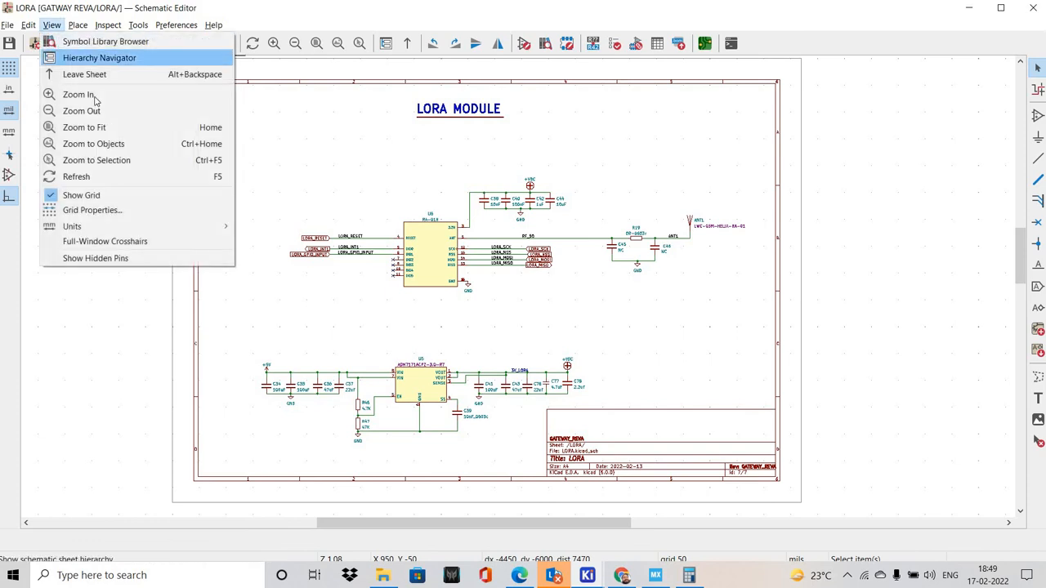
pyautogui.click(82, 56)
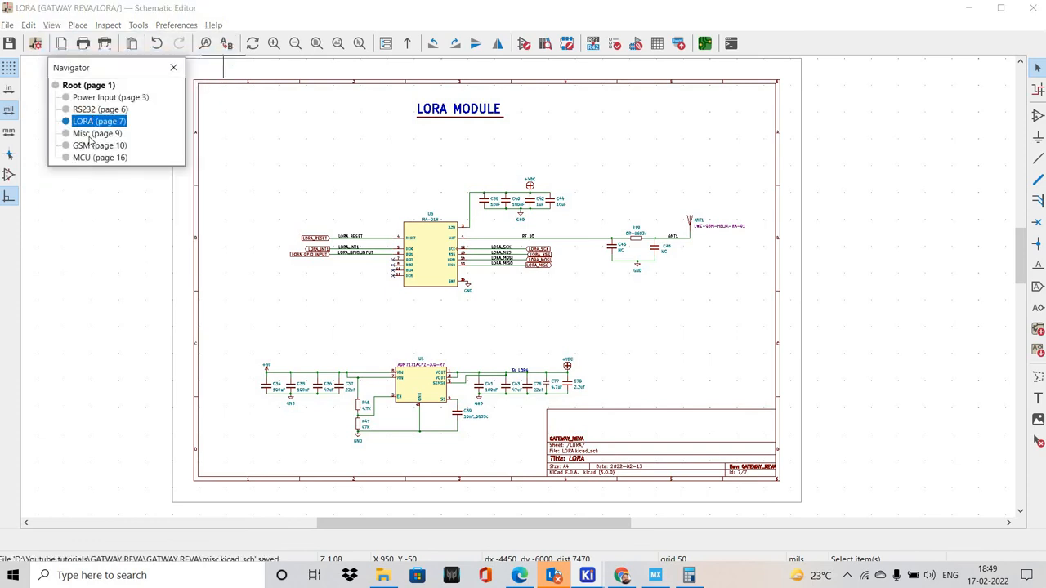
pyautogui.click(96, 134)
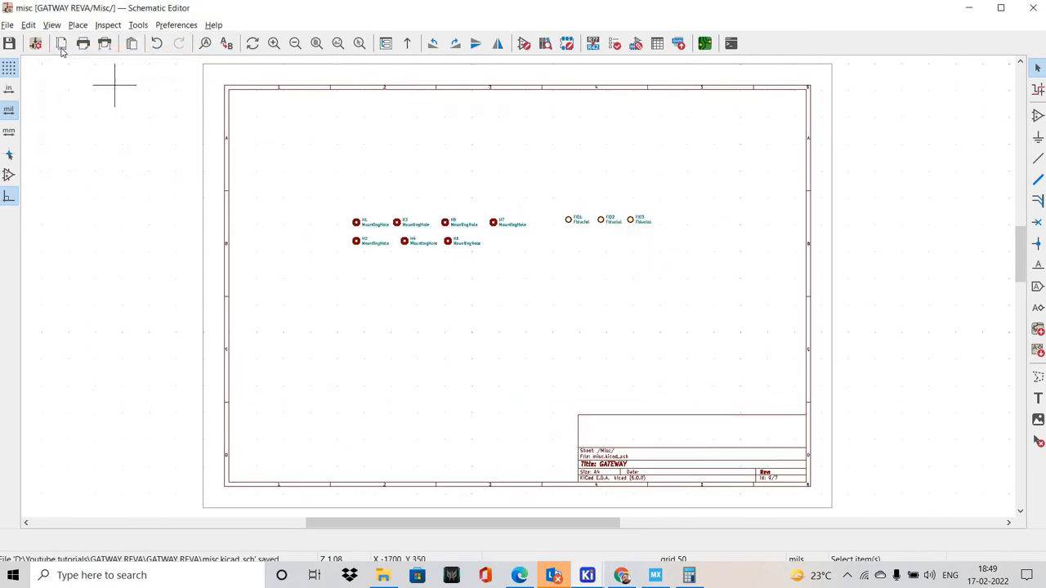
# Switch from the Misc sheet to the GSM sheet in the schematic hierarchy
pyautogui.click(51, 25)
pyautogui.click(99, 57)
pyautogui.click(90, 142)
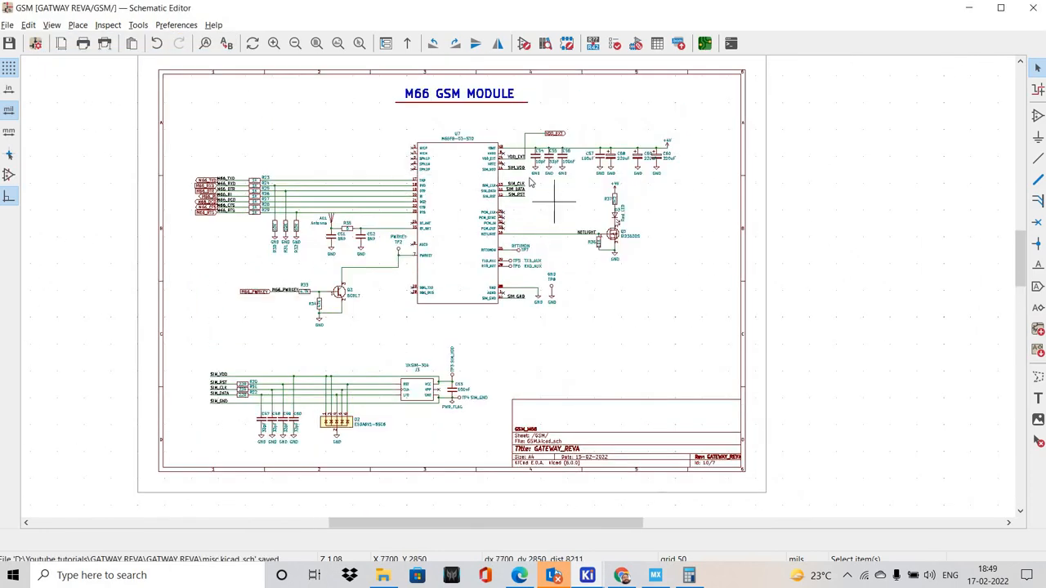
# Examine the M66 GSM module sheet, including the +4V supply capacitors, NETLIGHT LED, antenna, power-key transistor and SIM card circuits
pyautogui.scroll(-1, 533, 275)
pyautogui.scroll(1, 532, 169)
pyautogui.scroll(1, 696, 205)
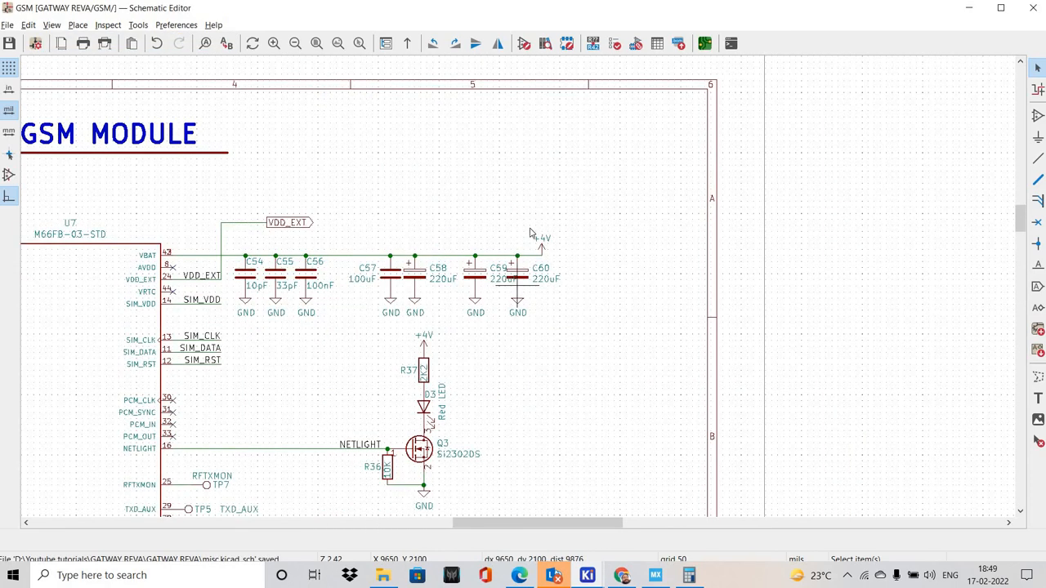
pyautogui.scroll(-1, 476, 294)
pyautogui.scroll(1, 408, 295)
pyautogui.scroll(-1, 286, 286)
pyautogui.moveTo(229, 263); pyautogui.dragTo(253, 228, button='middle')
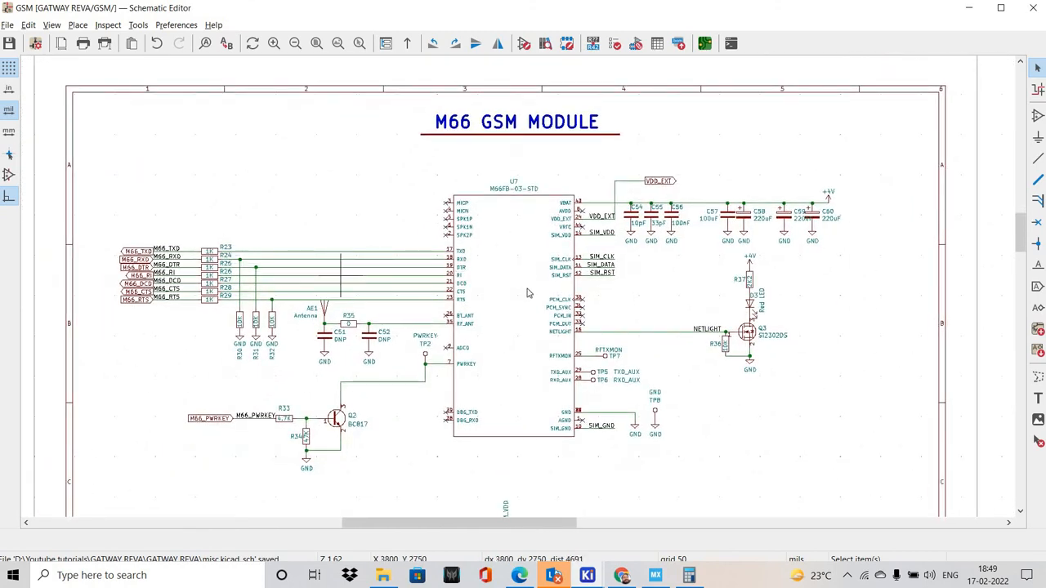
pyautogui.scroll(1, 341, 281)
pyautogui.keyDown('shift'); pyautogui.scroll(-1, 518, 286); pyautogui.keyUp('shift')
pyautogui.moveTo(523, 286); pyautogui.dragTo(293, 204, button='middle')
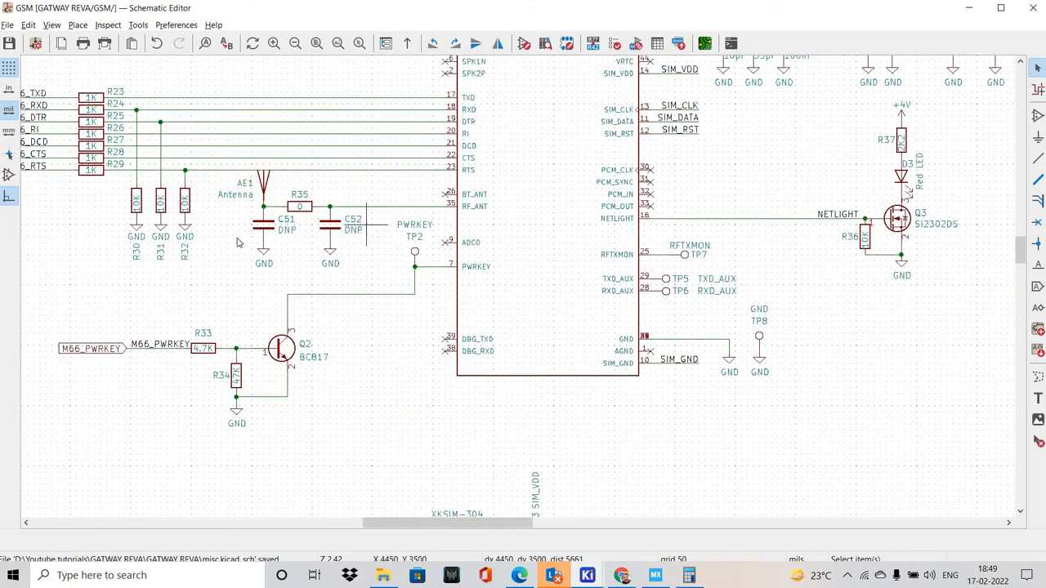
pyautogui.moveTo(566, 301); pyautogui.dragTo(557, 324, button='middle')
pyautogui.scroll(-1, 442, 278)
pyautogui.moveTo(523, 290); pyautogui.dragTo(406, 196, button='middle')
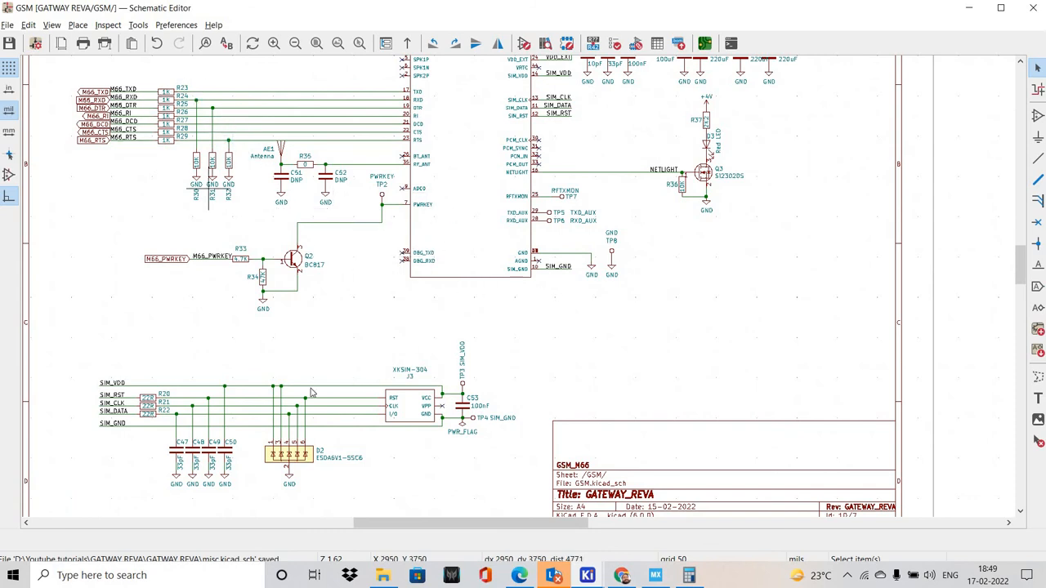
pyautogui.keyDown('shift'); pyautogui.scroll(2, 765, 245); pyautogui.keyUp('shift')
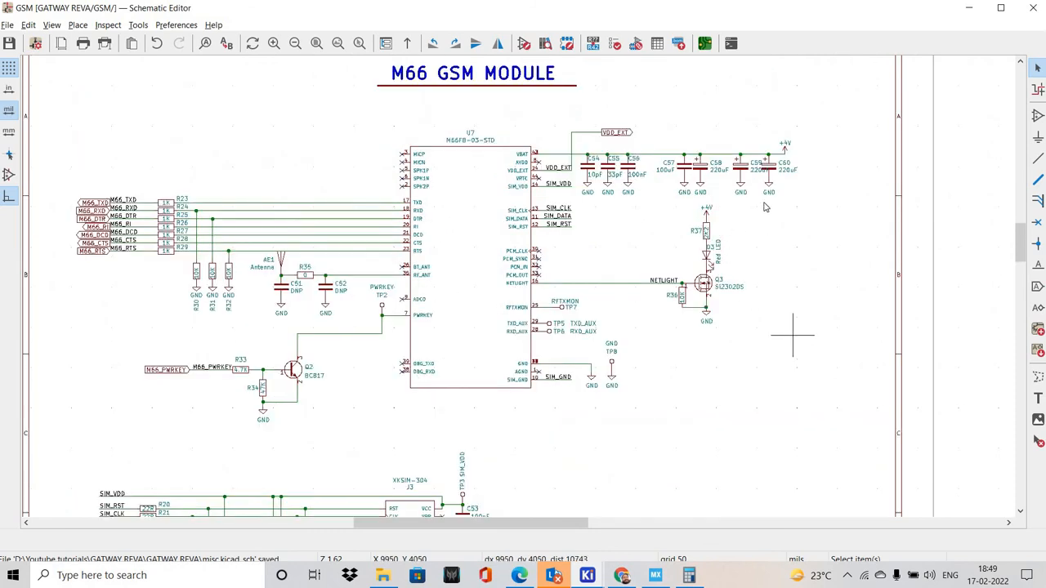
pyautogui.keyDown('shift'); pyautogui.scroll(-2, 680, 242); pyautogui.keyUp('shift')
pyautogui.moveTo(674, 248); pyautogui.dragTo(710, 243, button='middle')
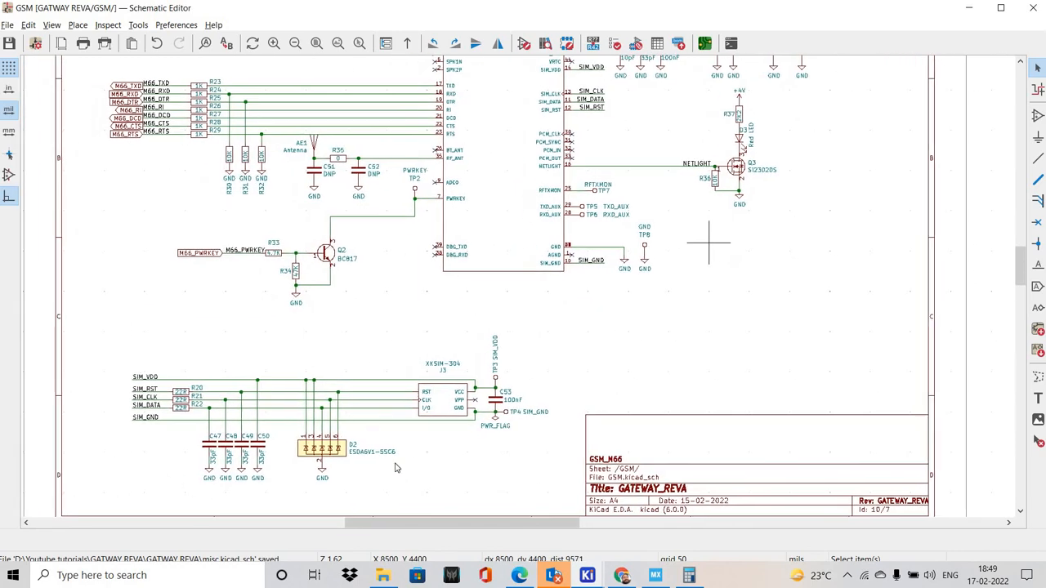
pyautogui.keyDown('shift'); pyautogui.scroll(2, 52, 66); pyautogui.keyUp('shift')
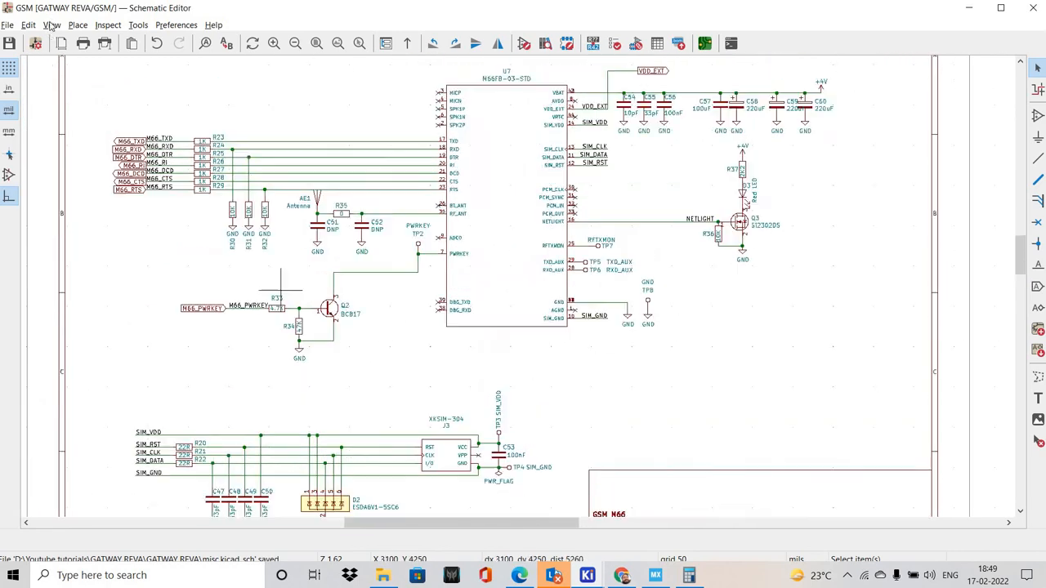
# Open the MCU sheet from the schematic hierarchy and look over its STM32F030CCT6 circuitry
pyautogui.click(52, 24)
pyautogui.click(90, 59)
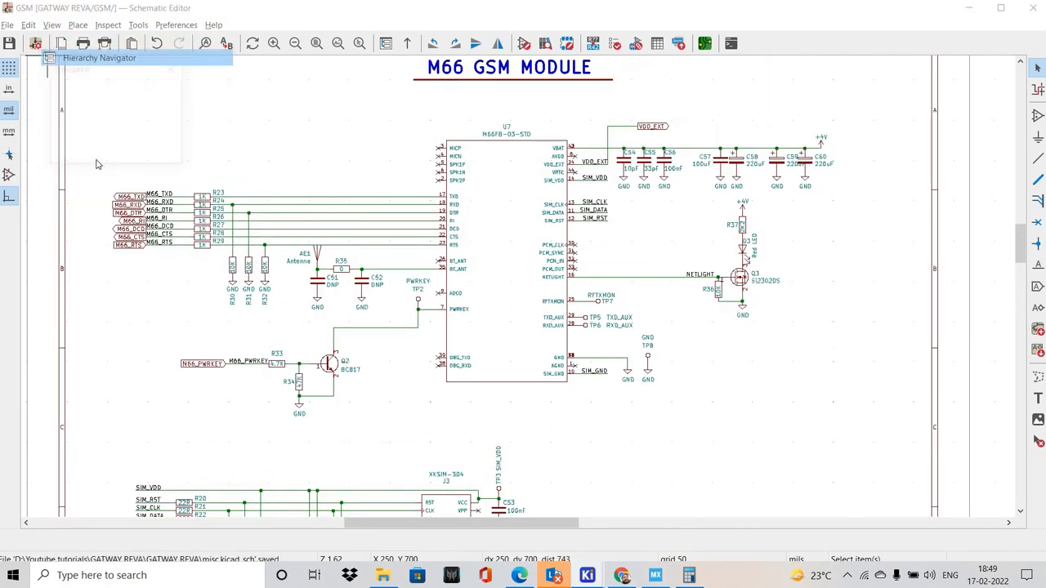
pyautogui.click(98, 157)
pyautogui.scroll(2, 523, 295)
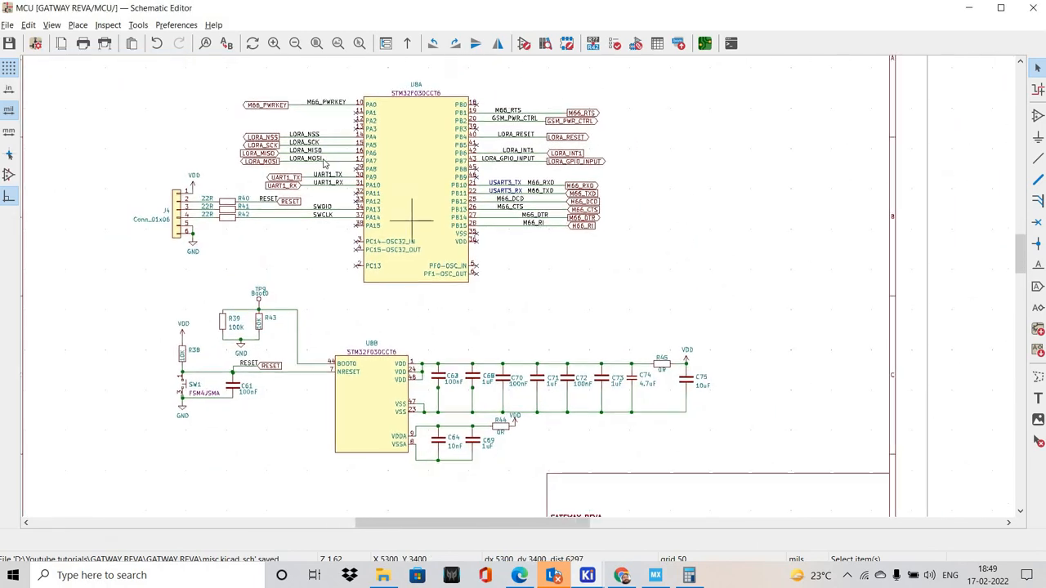
pyautogui.keyDown('shift'); pyautogui.scroll(-1, 136, 178); pyautogui.keyUp('shift')
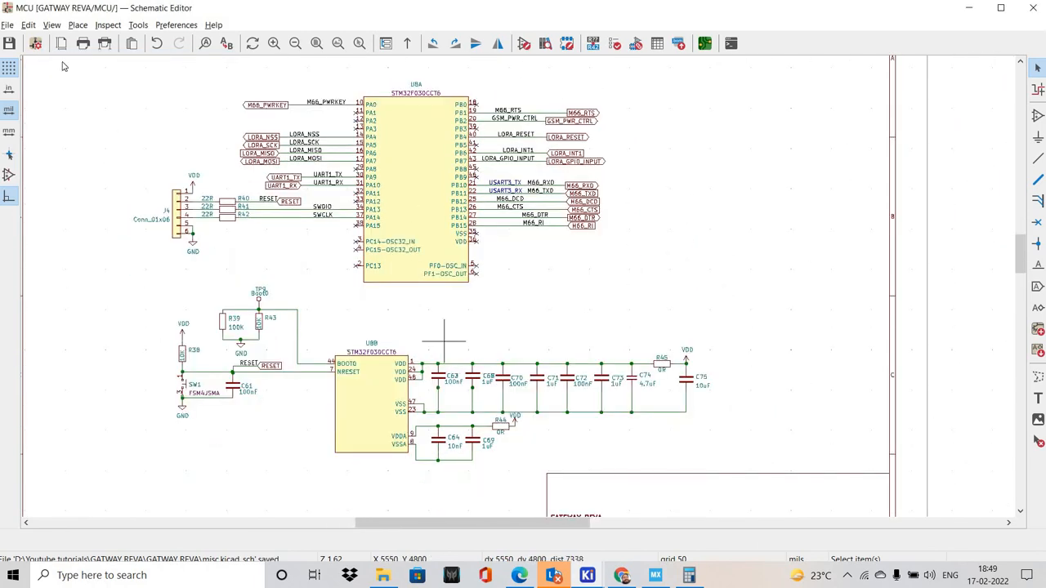
# Open the Power Input sheet from the schematic hierarchy and copy the +3V0 power symbol beside C16
pyautogui.click(52, 24)
pyautogui.click(99, 57)
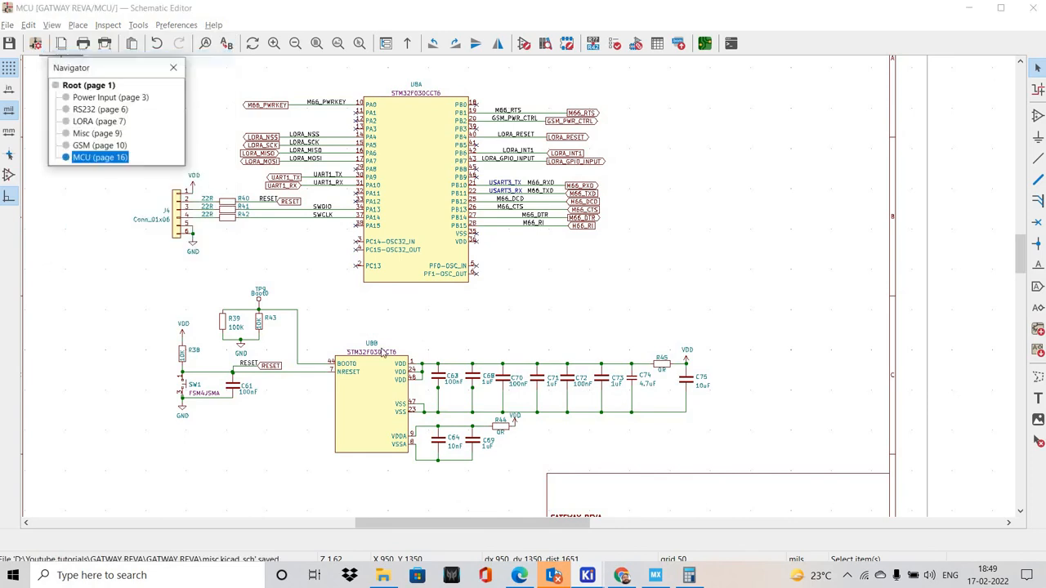
pyautogui.click(105, 96)
pyautogui.scroll(5, 516, 210)
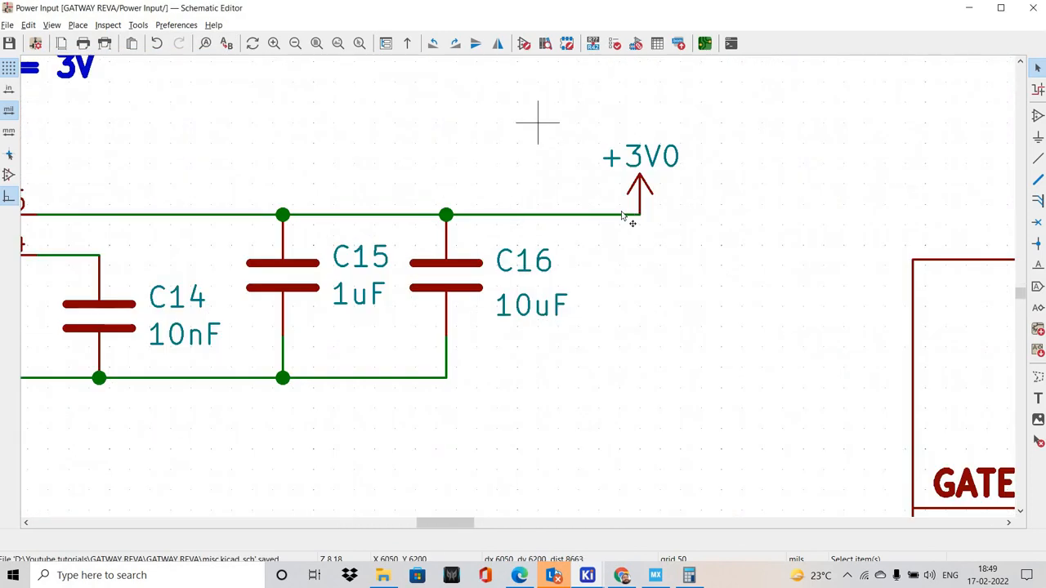
pyautogui.click(623, 214)
# Return to the MCU sheet and paste the +3V0 power symbol beside the VDD symbol above R38
pyautogui.click(52, 25)
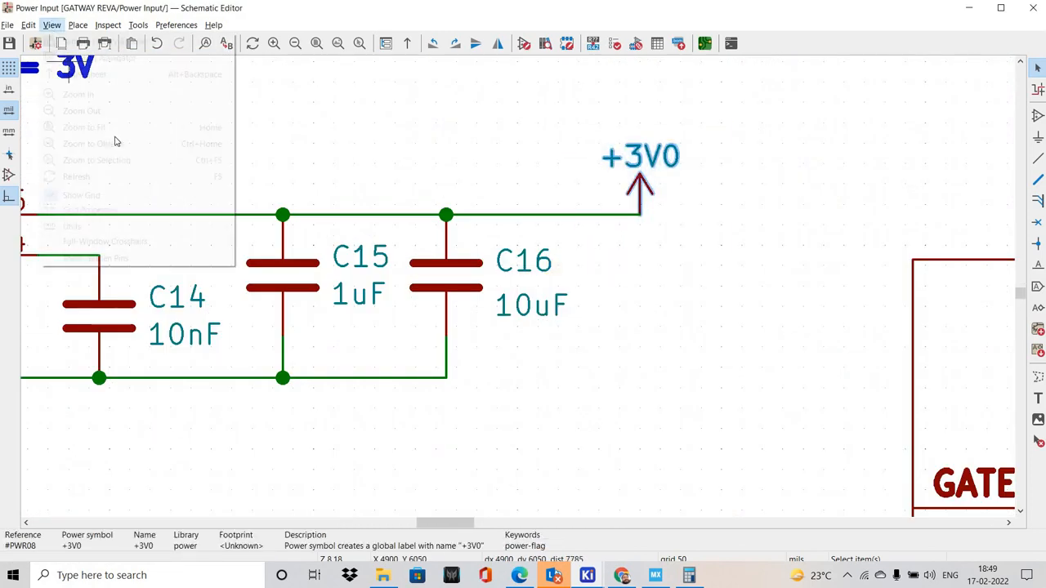
pyautogui.click(85, 63)
pyautogui.click(100, 157)
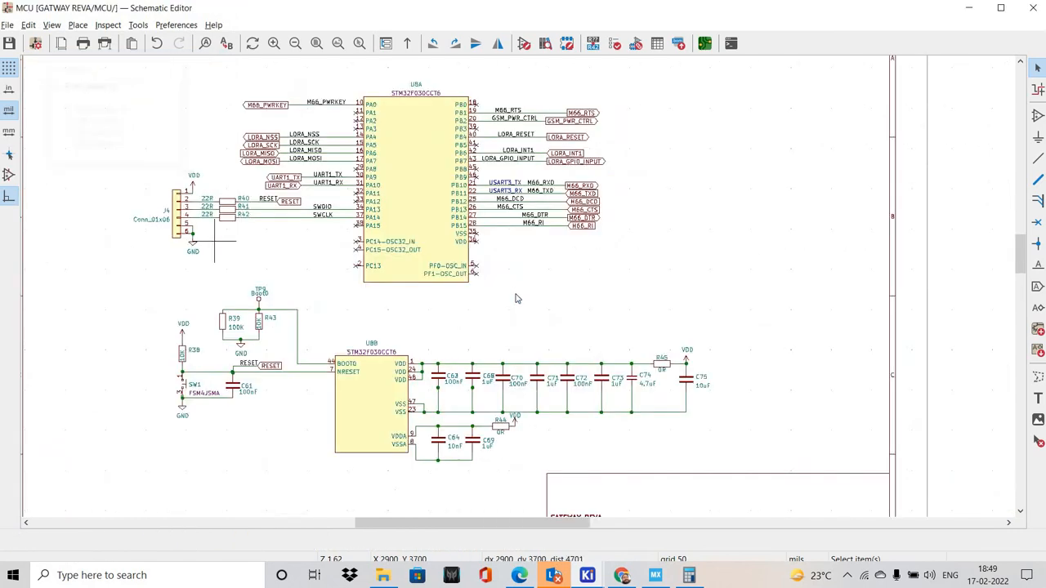
pyautogui.scroll(6, 399, 309)
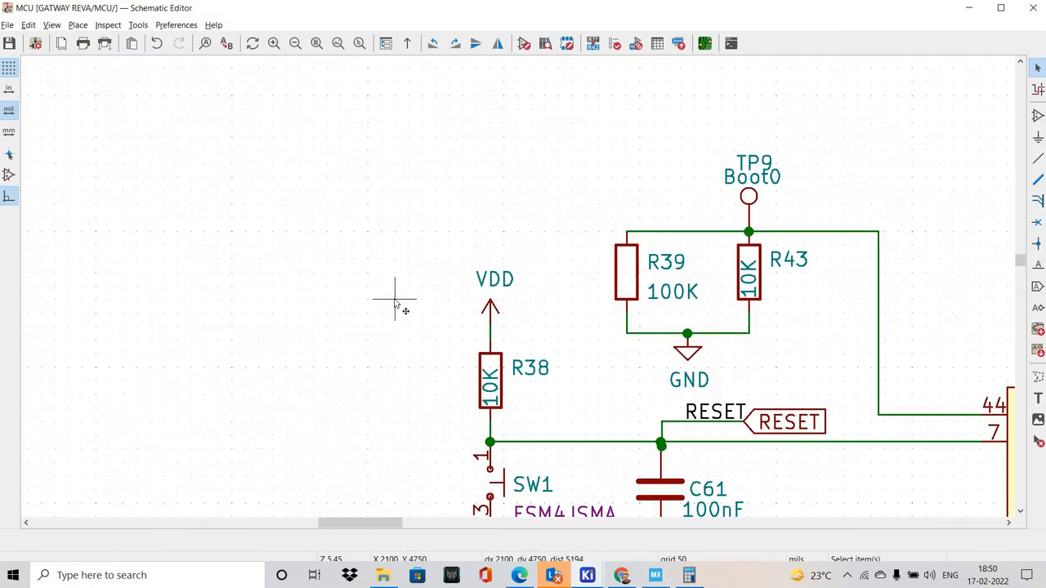
pyautogui.hotkey('ctrl', 'v')
pyautogui.scroll(3, 516, 290)
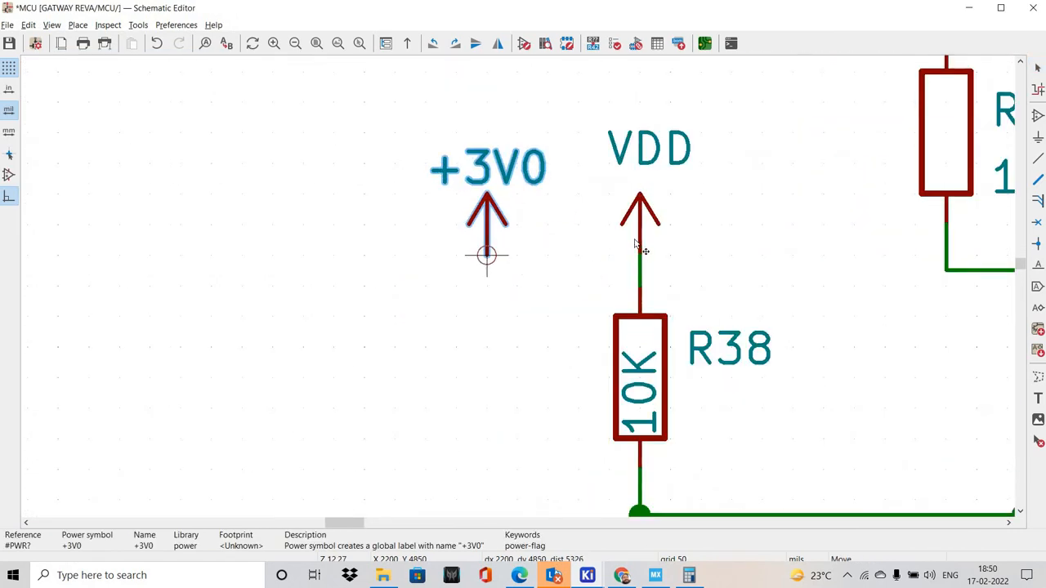
pyautogui.click(517, 254)
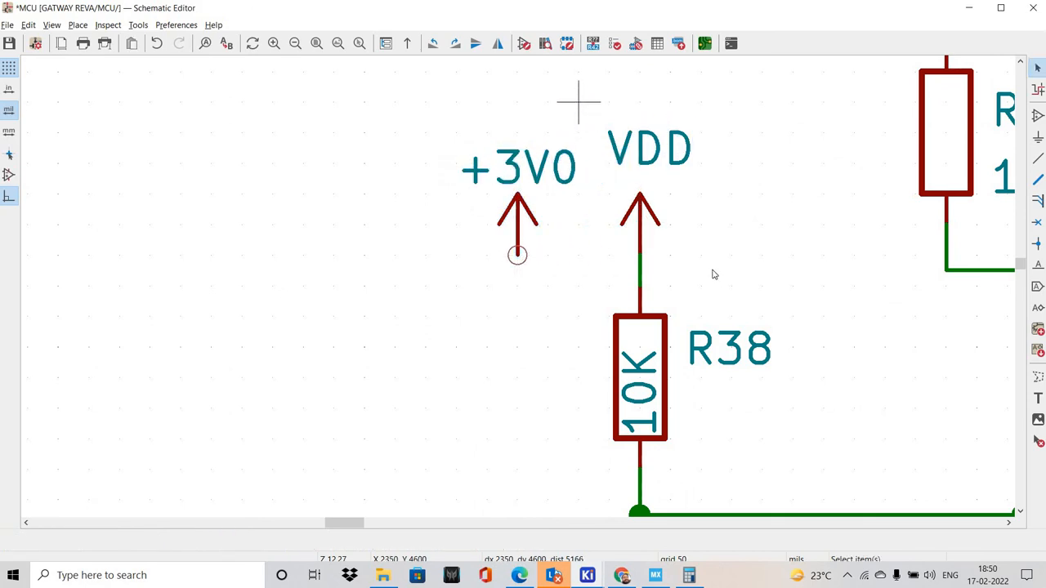
# Delete the VDD symbol above R38 and move the +3V0 symbol onto R38's upper connection
pyautogui.moveTo(554, 98); pyautogui.dragTo(694, 261)
pyautogui.press('Delete')
pyautogui.moveTo(518, 226); pyautogui.dragTo(640, 255)
pyautogui.click(517, 195)
pyautogui.moveTo(521, 68); pyautogui.dragTo(719, 294)
# Delete the VDD symbol at R44 and paste a +3V0 power symbol in the free area near the resistor
pyautogui.scroll(-6, 513, 291)
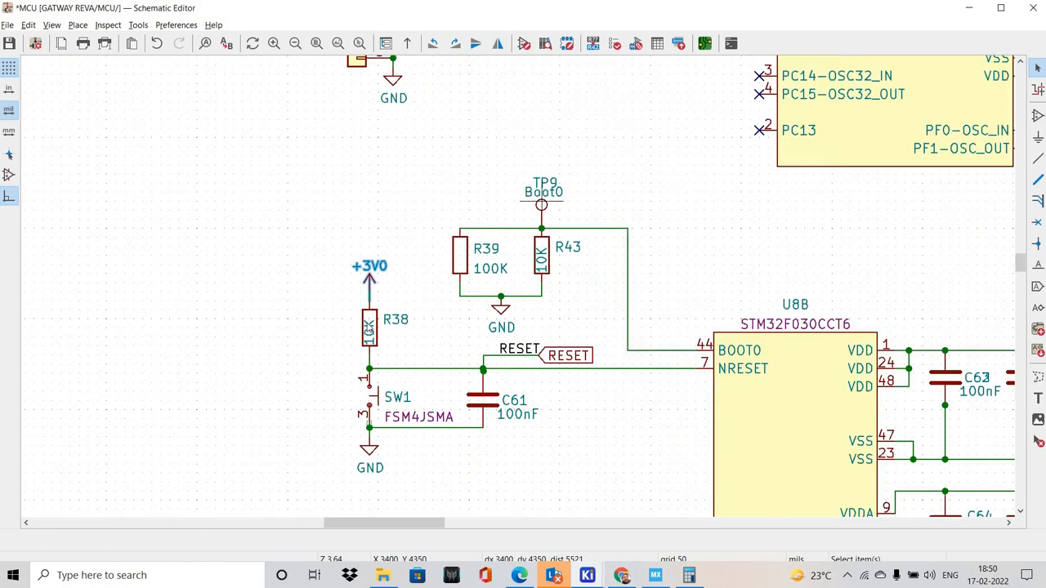
pyautogui.scroll(-3, 634, 296)
pyautogui.scroll(6, 700, 319)
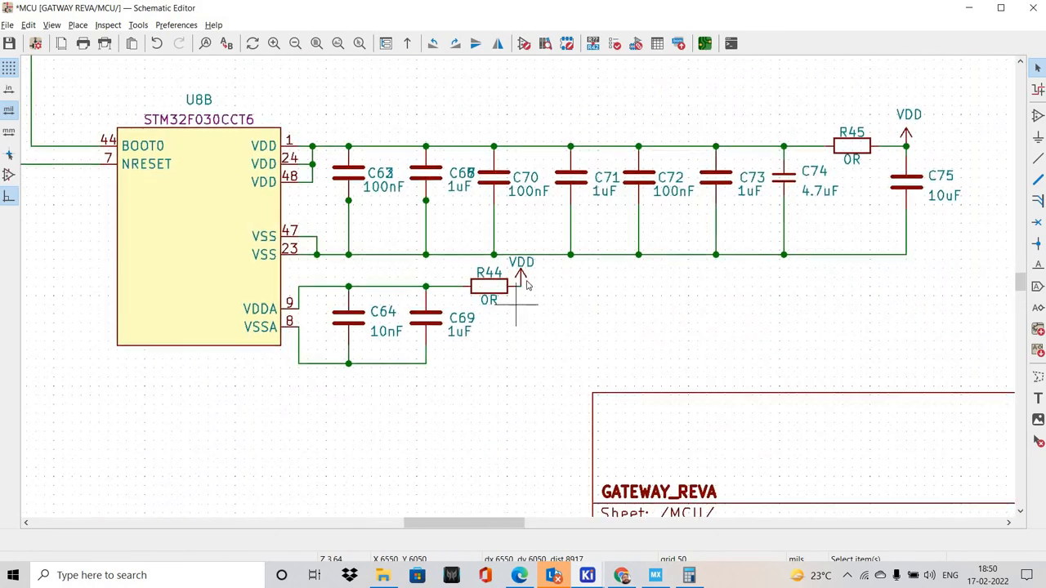
pyautogui.click(538, 288)
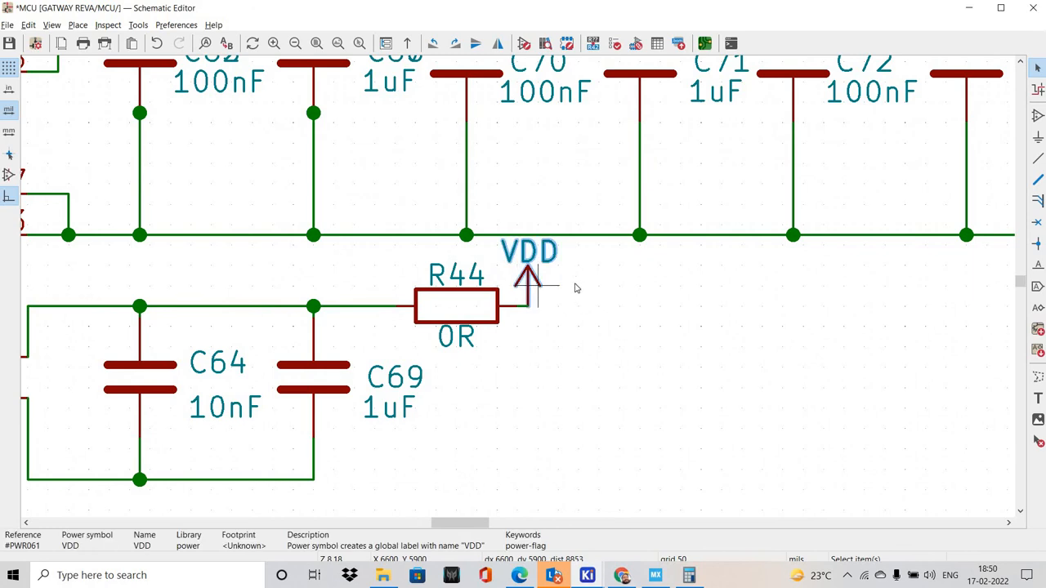
pyautogui.press('Delete')
pyautogui.hotkey('ctrl', 'v')
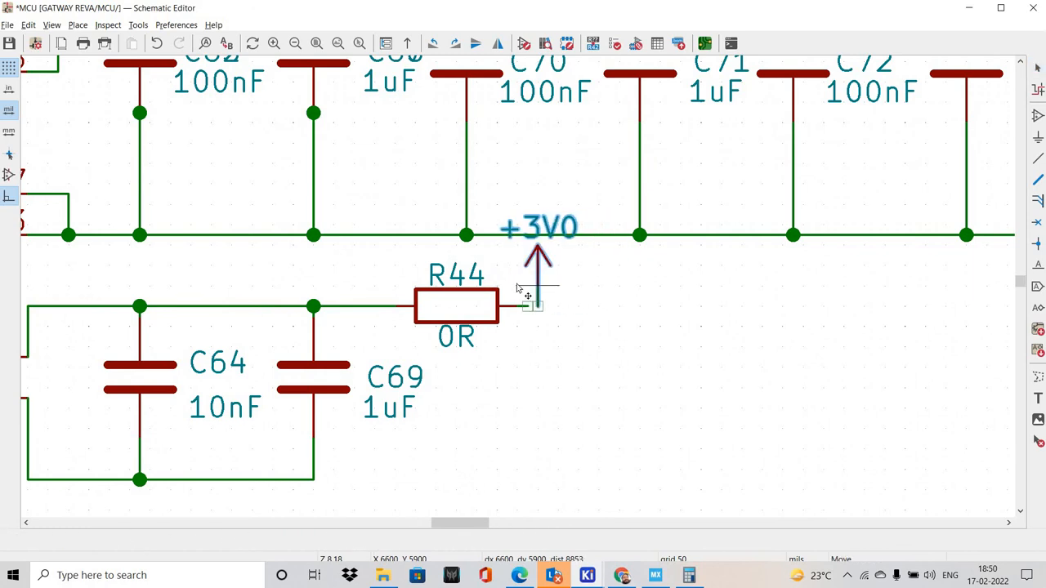
pyautogui.scroll(2, 612, 324)
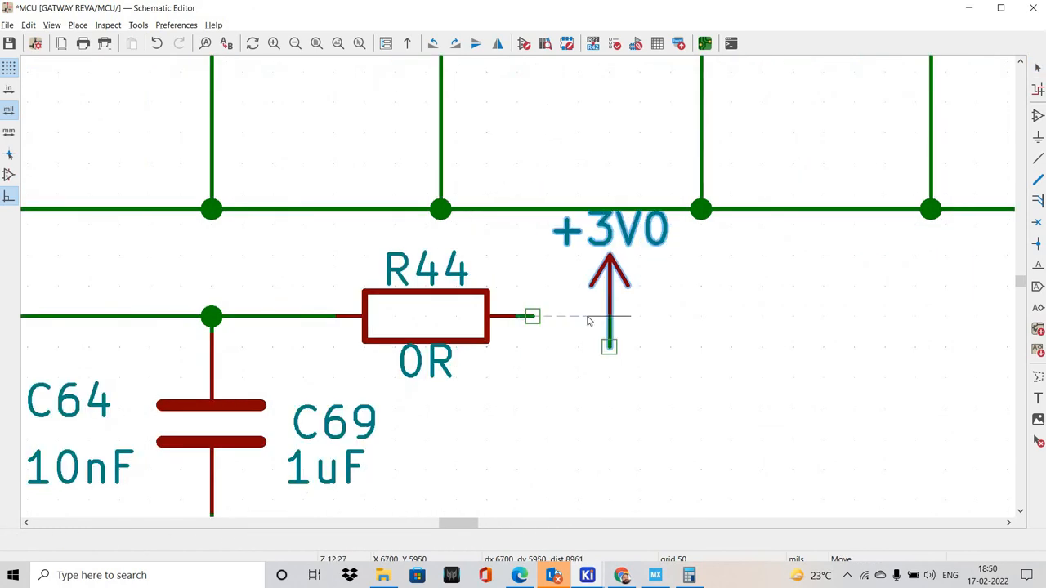
pyautogui.press('Escape')
pyautogui.hotkey('ctrl', 'v')
pyautogui.click(640, 379)
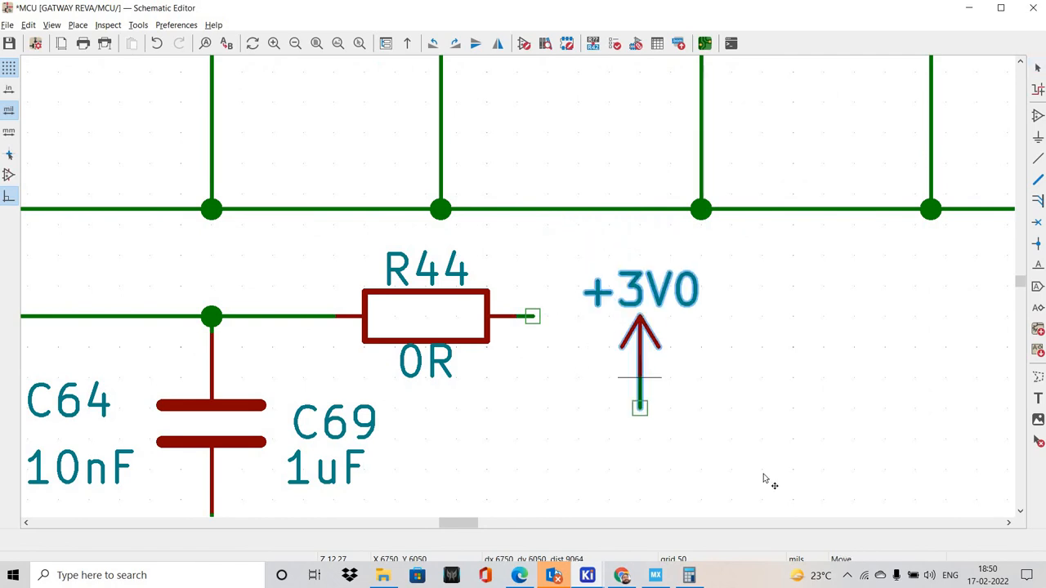
pyautogui.moveTo(625, 372); pyautogui.dragTo(764, 476)
# Delete the wire stub under the pasted +3V0 symbol and move the symbol onto the open wire end at R44
pyautogui.keyDown('shift'); pyautogui.scroll(-1, 845, 479); pyautogui.keyUp('shift')
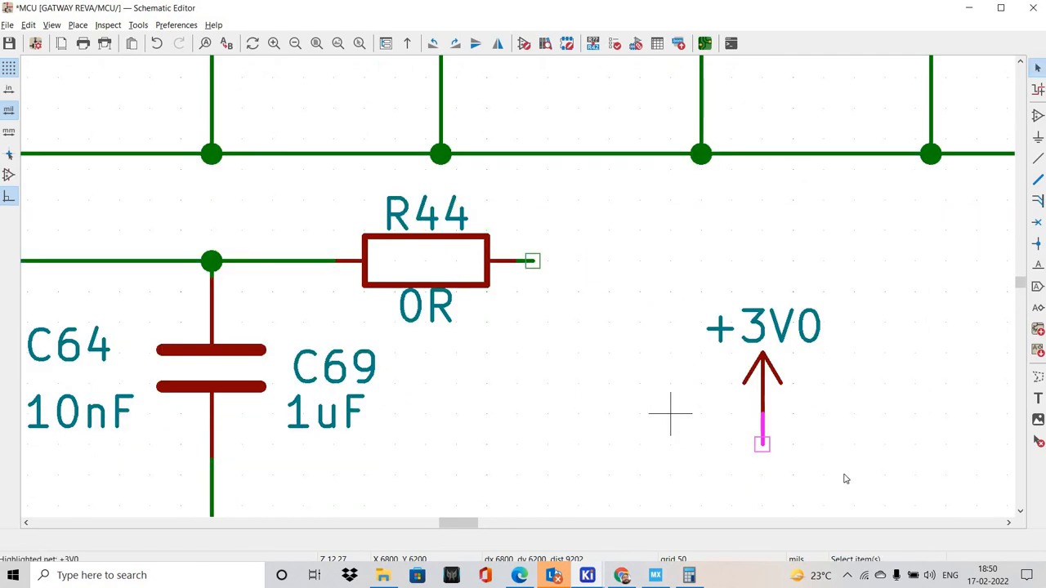
pyautogui.moveTo(689, 400); pyautogui.dragTo(874, 495)
pyautogui.press('Delete')
pyautogui.click(762, 415)
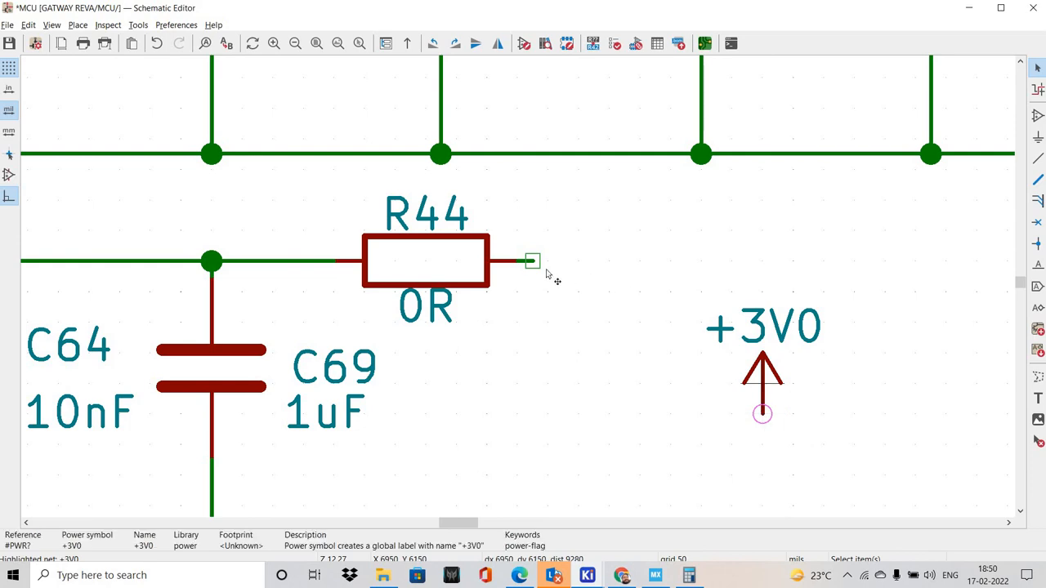
pyautogui.press('m')
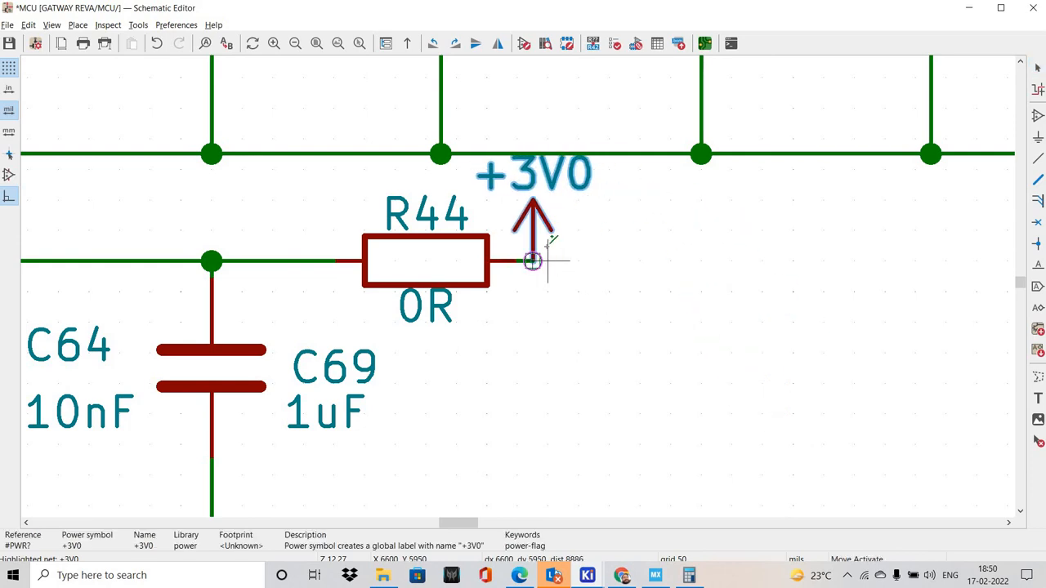
pyautogui.click(558, 272)
pyautogui.moveTo(529, 262); pyautogui.dragTo(580, 325)
pyautogui.scroll(2, 517, 231)
pyautogui.scroll(-5, 581, 326)
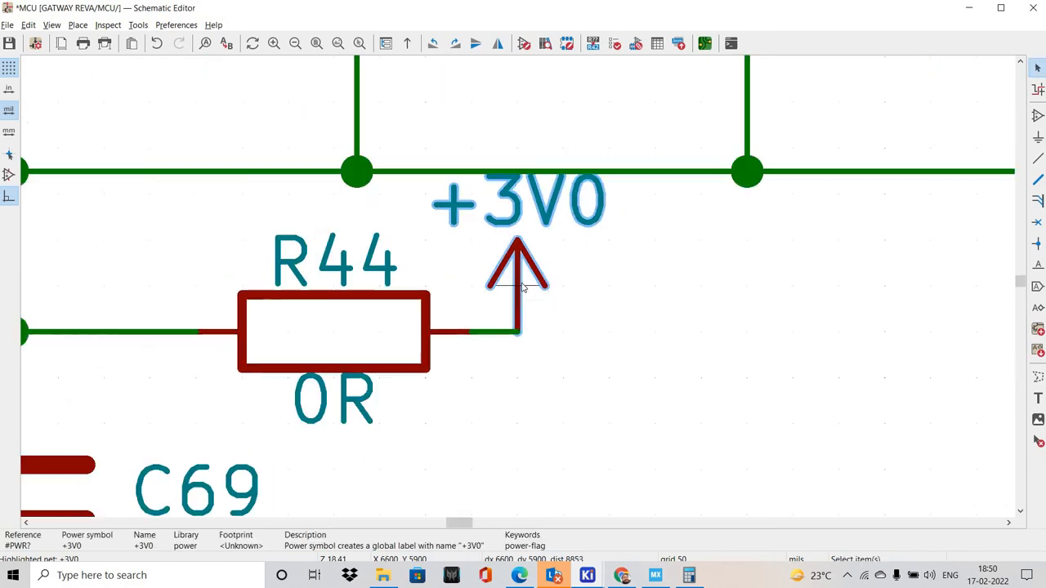
# Replace the VDD symbol at the junction of R45 and C75 with a +3V0 power symbol
pyautogui.scroll(-5, 517, 291)
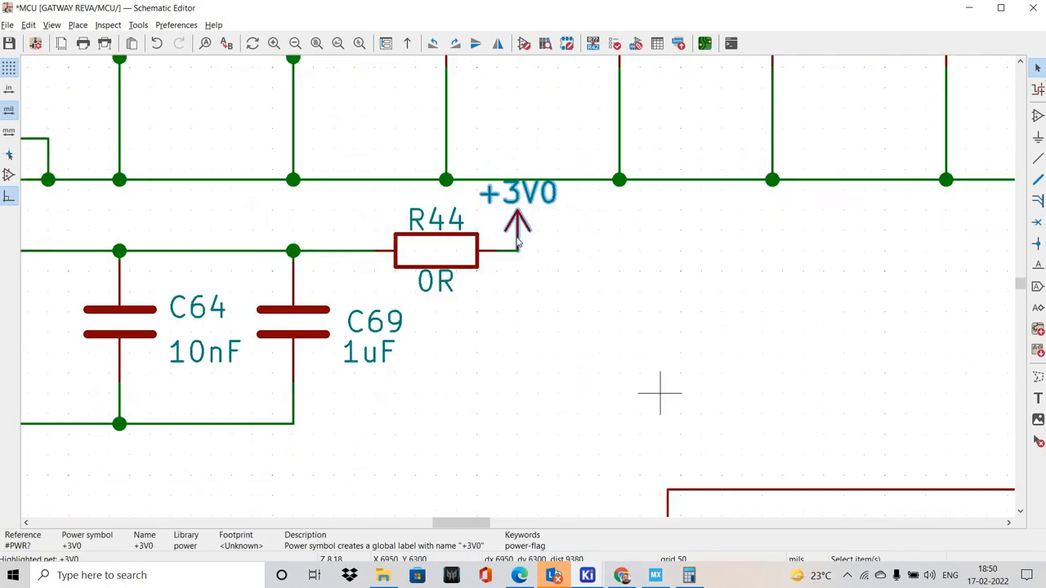
pyautogui.scroll(6, 672, 194)
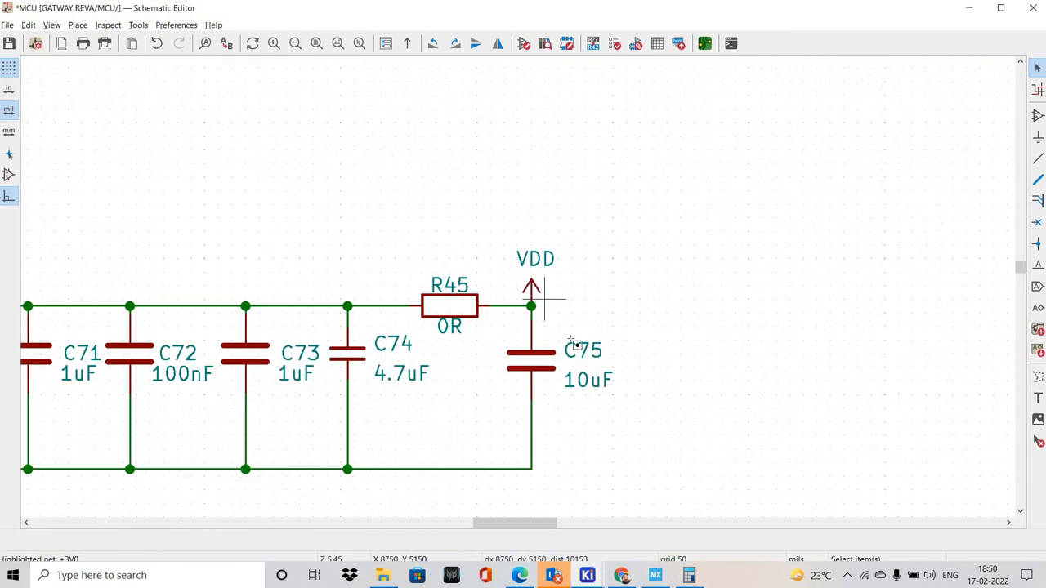
pyautogui.moveTo(391, 155); pyautogui.dragTo(585, 368)
pyautogui.press('Delete')
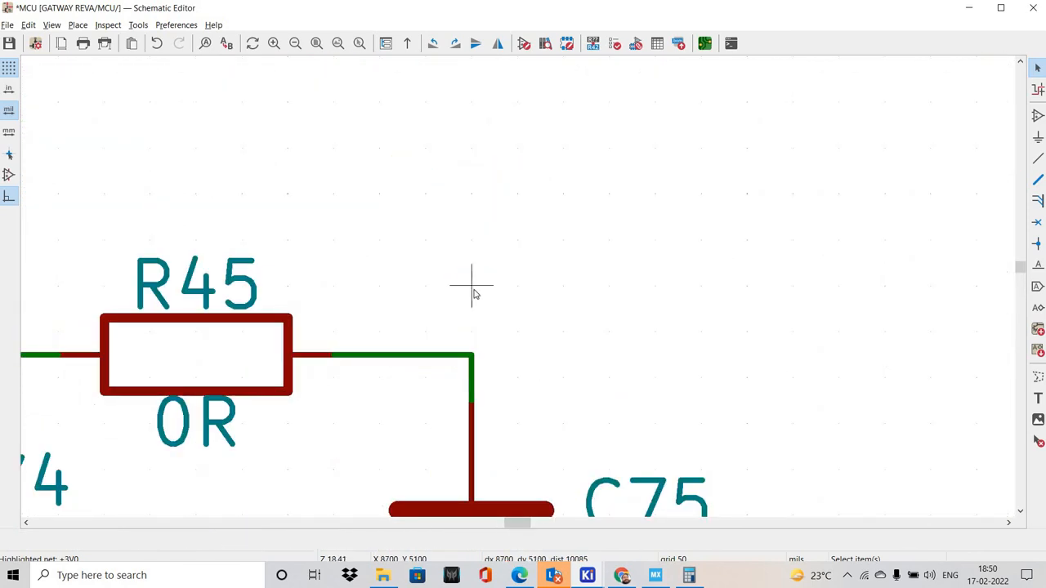
pyautogui.hotkey('ctrl', 'v')
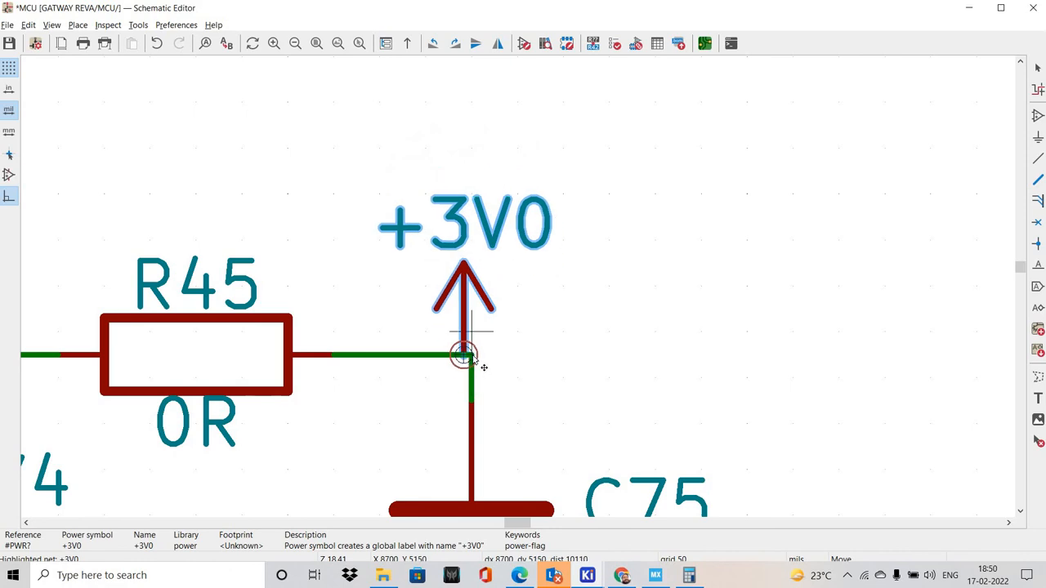
pyautogui.click(541, 355)
pyautogui.scroll(-6, 607, 331)
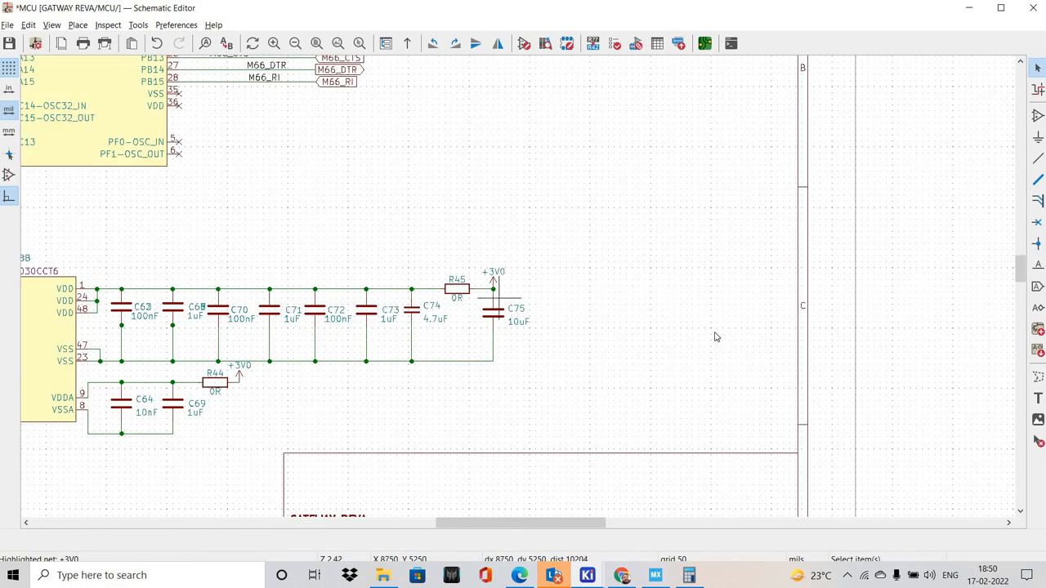
# Replace the VDD symbol at pin 1 of connector J4 with a +3V0 power symbol
pyautogui.moveTo(407, 206); pyautogui.dragTo(766, 283, button='middle')
pyautogui.scroll(2, 409, 278)
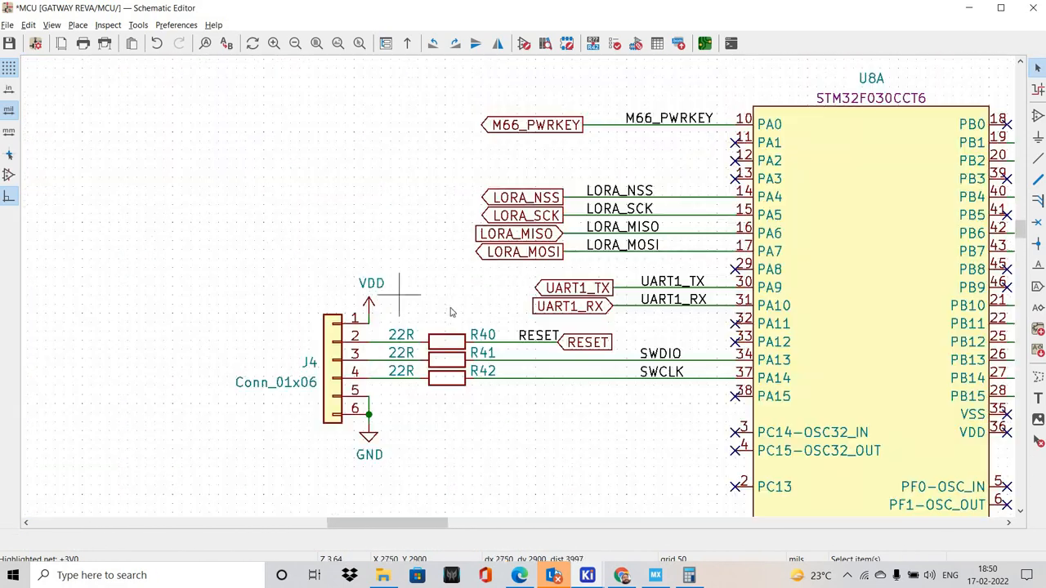
pyautogui.scroll(3, 399, 296)
pyautogui.click(469, 258)
pyautogui.press('Delete')
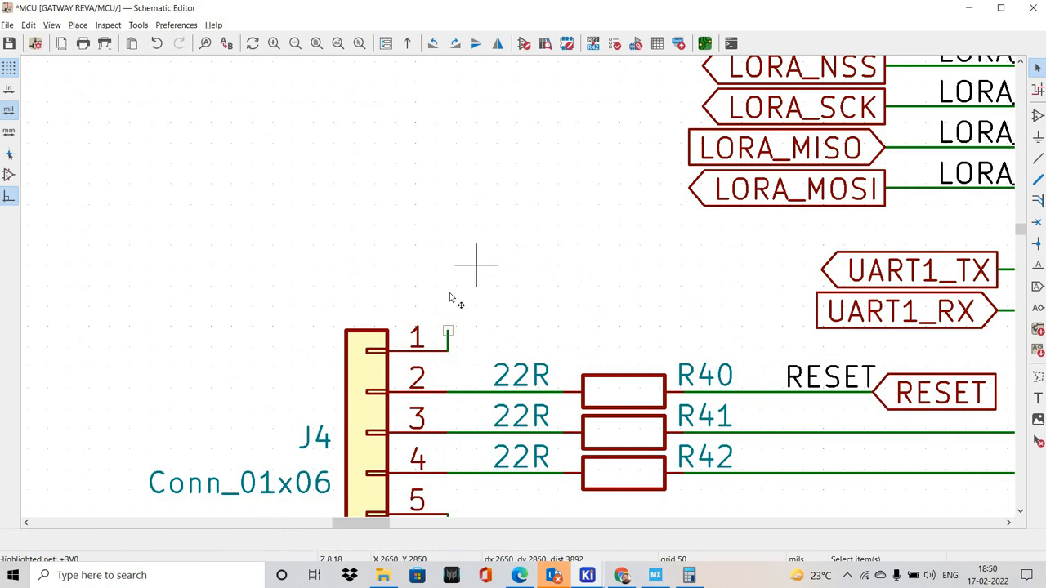
pyautogui.hotkey('ctrl', 'v')
pyautogui.click(451, 334)
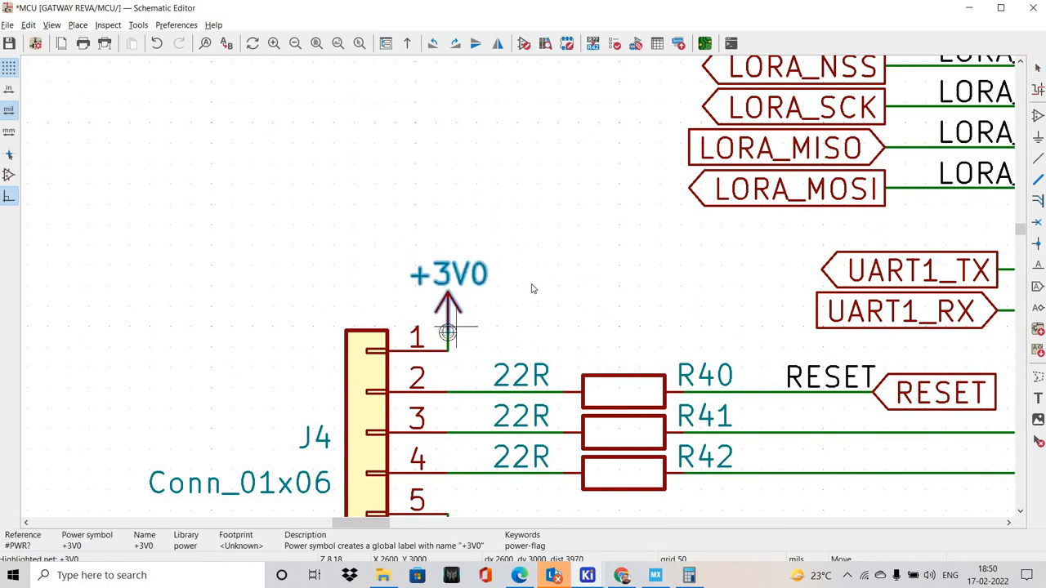
# Pull the +3V0 symbol away from J4 pin 1 and delete the misaligned wire pieces between them
pyautogui.scroll(-4, 516, 290)
pyautogui.scroll(8, 514, 278)
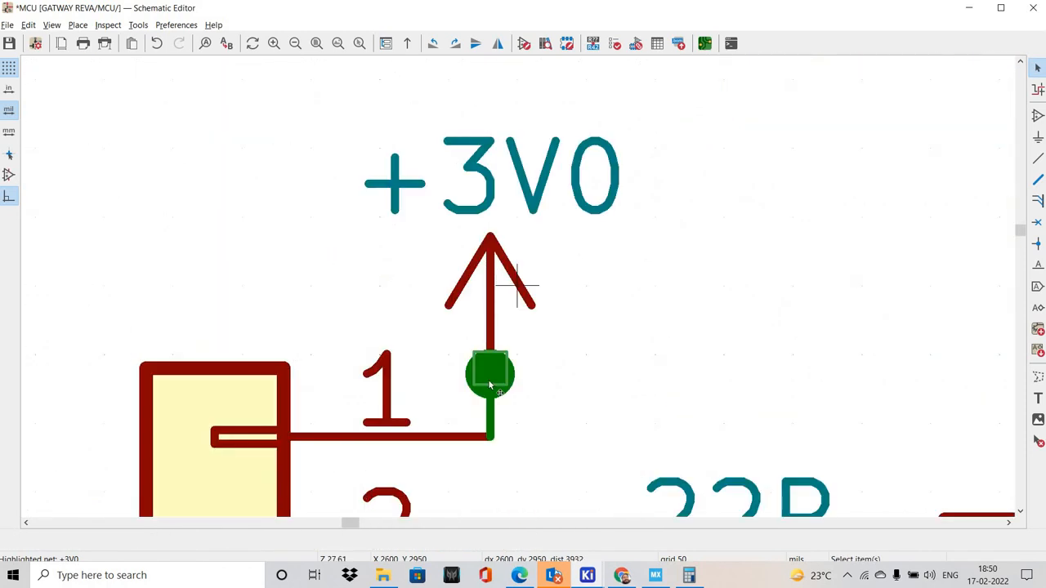
pyautogui.moveTo(492, 359); pyautogui.dragTo(483, 297)
pyautogui.click(504, 312)
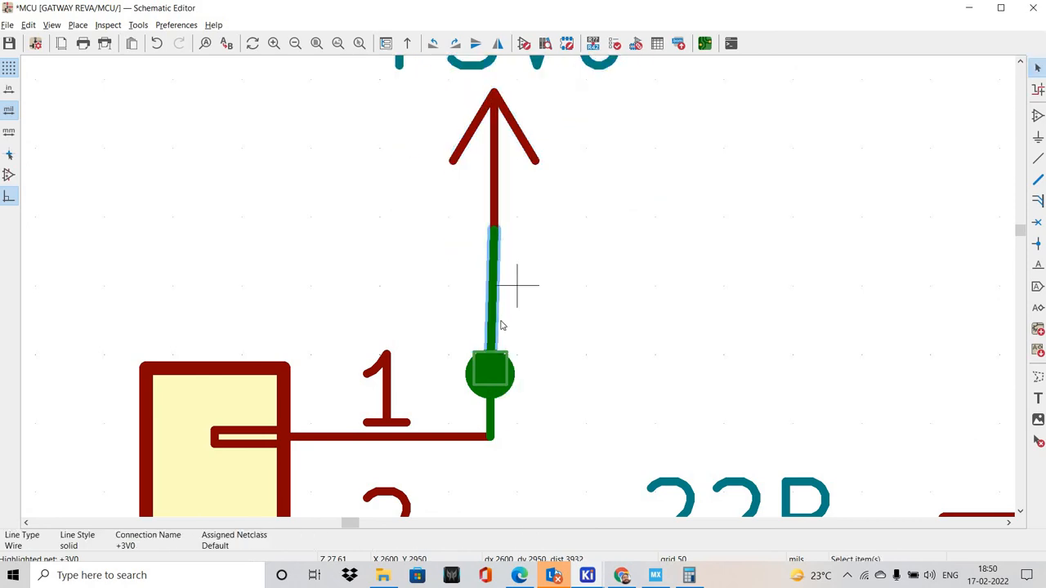
pyautogui.press('Delete')
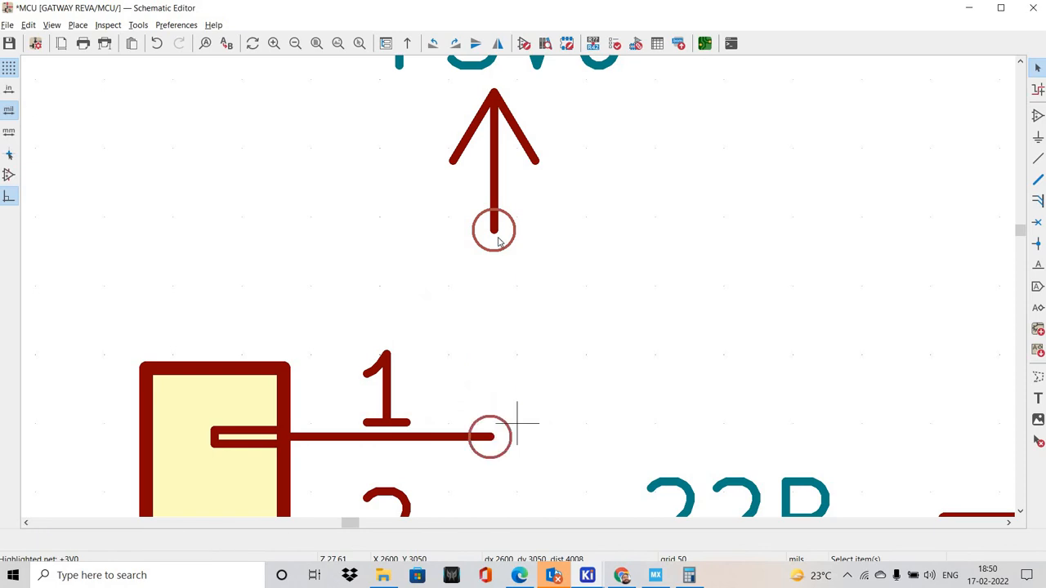
# Shift the +3V0 symbol sideways from J4 pin 1, wire it to the pin, and check the MCU sheet
pyautogui.moveTo(526, 155); pyautogui.dragTo(589, 229)
pyautogui.press('w')
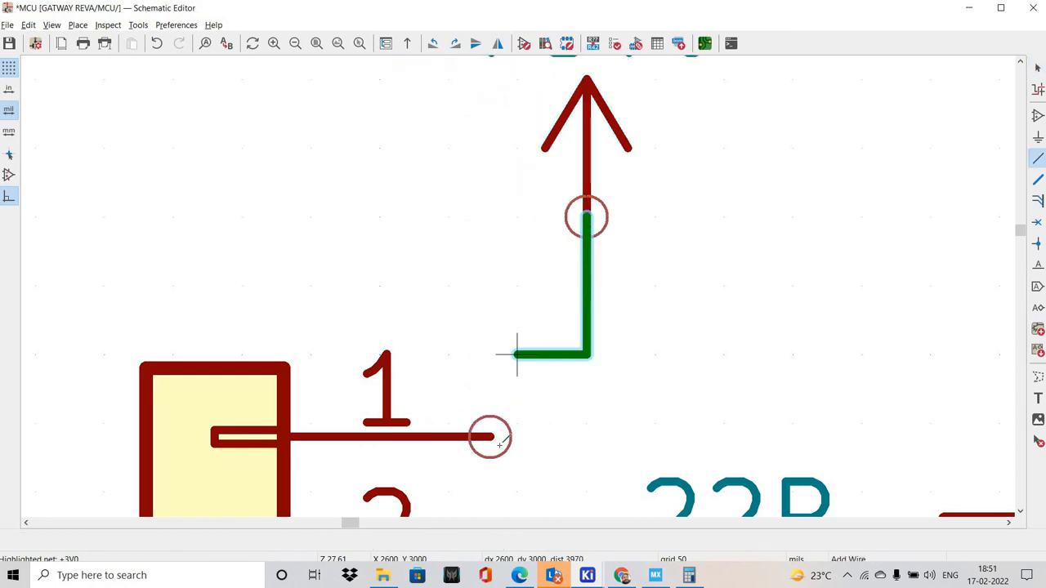
pyautogui.click(490, 437)
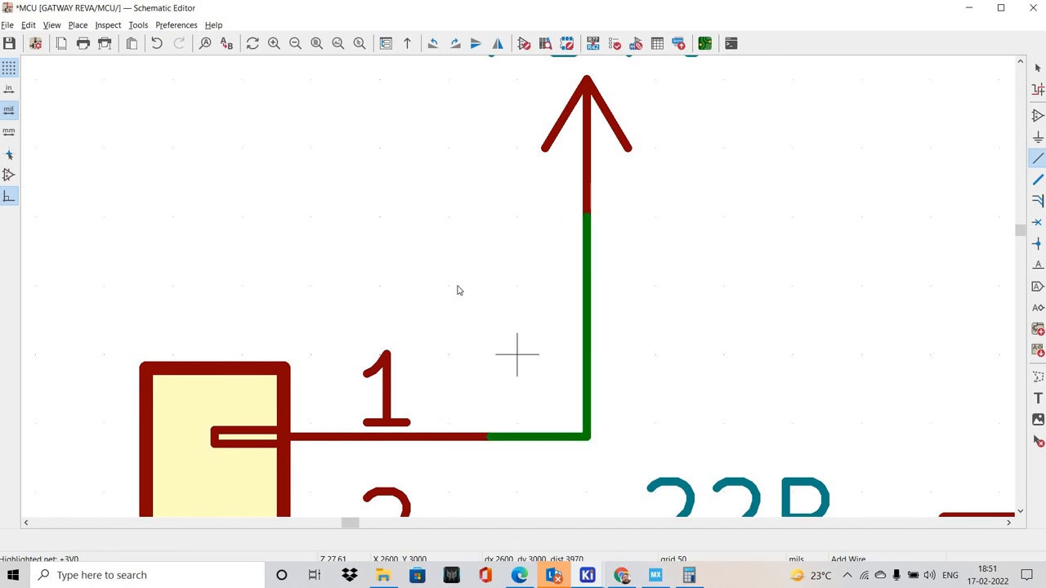
pyautogui.press('Escape')
pyautogui.scroll(-3, 351, 296)
pyautogui.scroll(2, 381, 301)
pyautogui.scroll(-7, 380, 301)
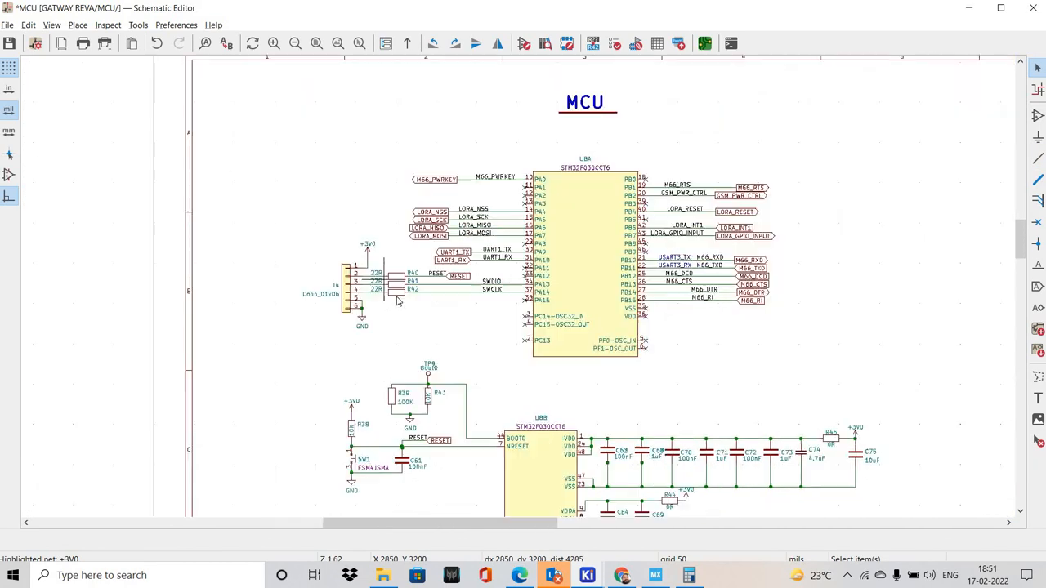
pyautogui.scroll(1, 483, 315)
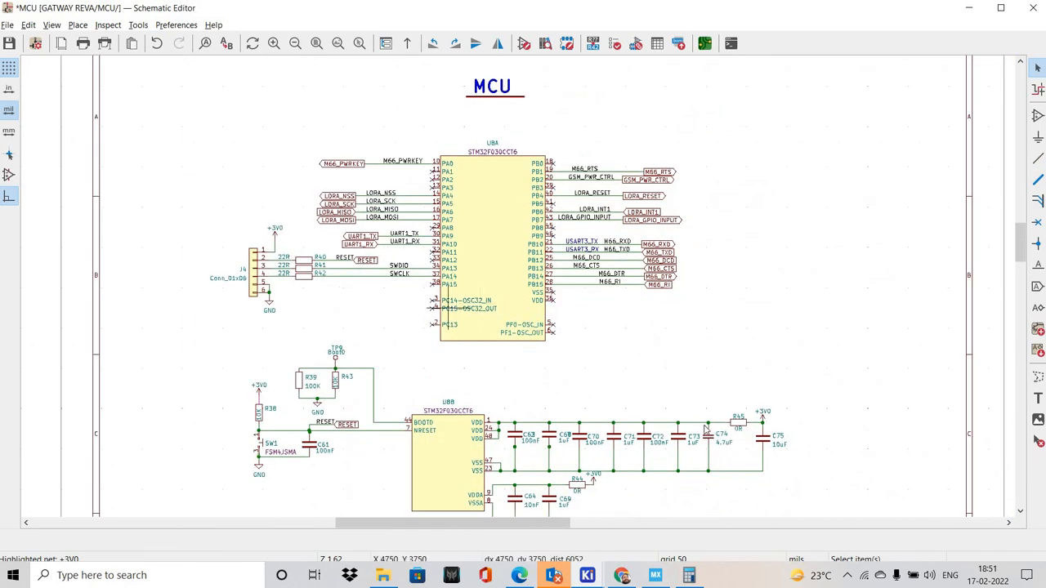
# Look over the lower part of the MCU sheet and save the schematic
pyautogui.keyDown('shift'); pyautogui.scroll(-2, 711, 430); pyautogui.keyUp('shift')
pyautogui.keyDown('shift'); pyautogui.scroll(-1, 642, 318); pyautogui.keyUp('shift')
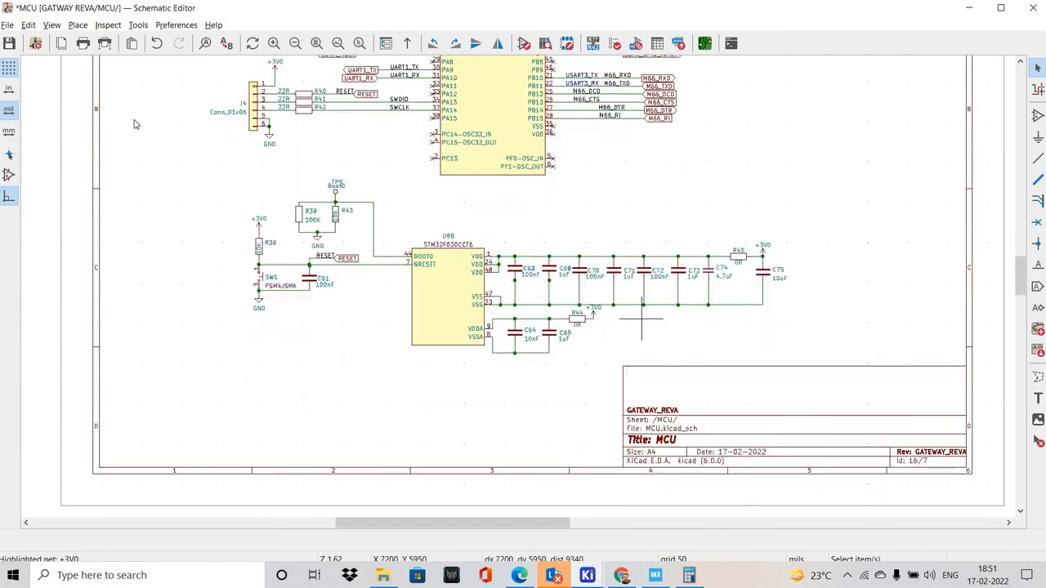
pyautogui.keyDown('shift'); pyautogui.scroll(1, 641, 318); pyautogui.keyUp('shift')
pyautogui.click(8, 42)
# Annotate the entire schematic, keeping existing annotations and sorting symbols by X position
pyautogui.click(138, 24)
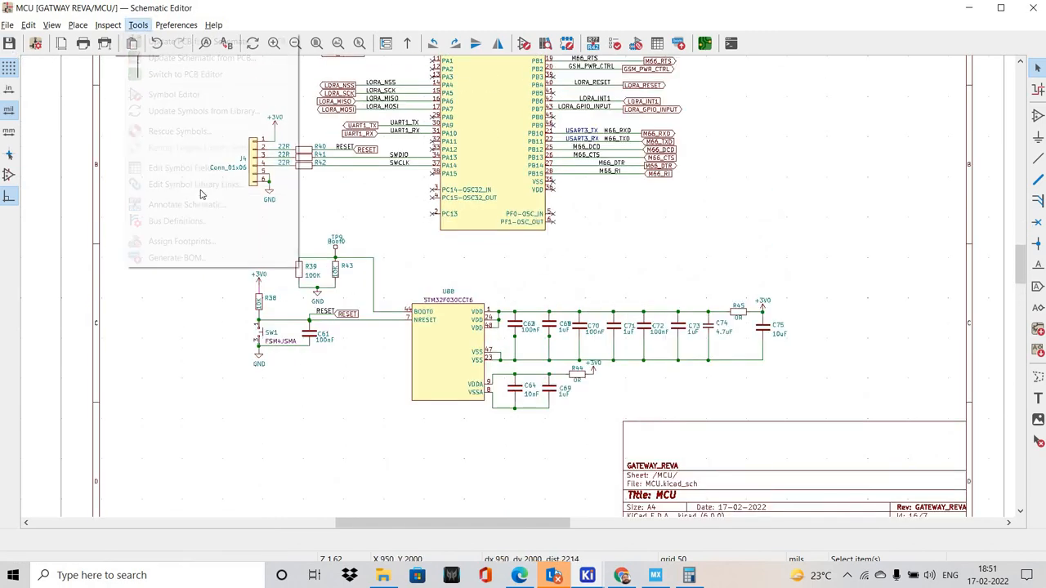
pyautogui.click(183, 205)
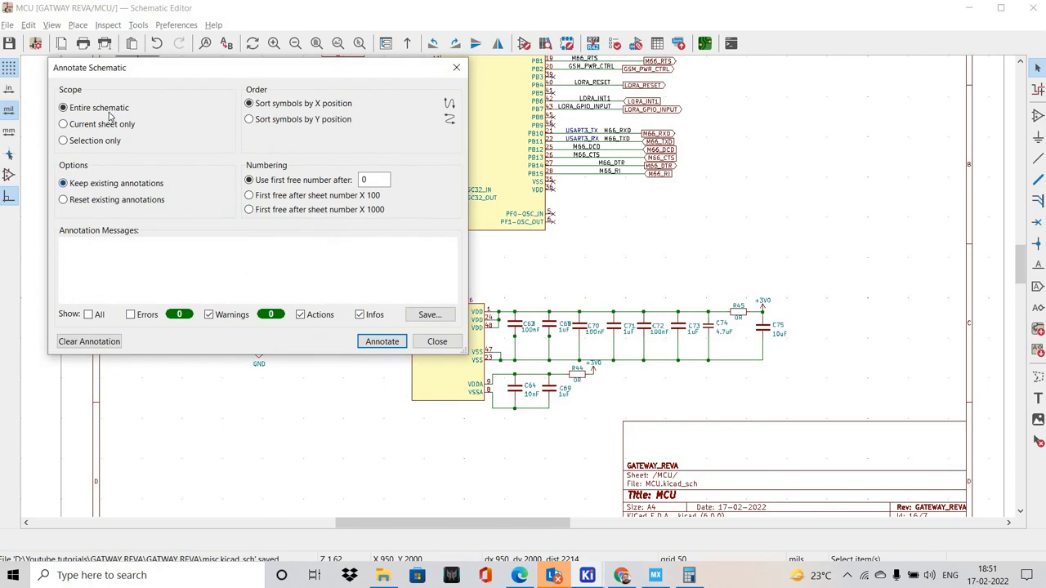
pyautogui.click(381, 341)
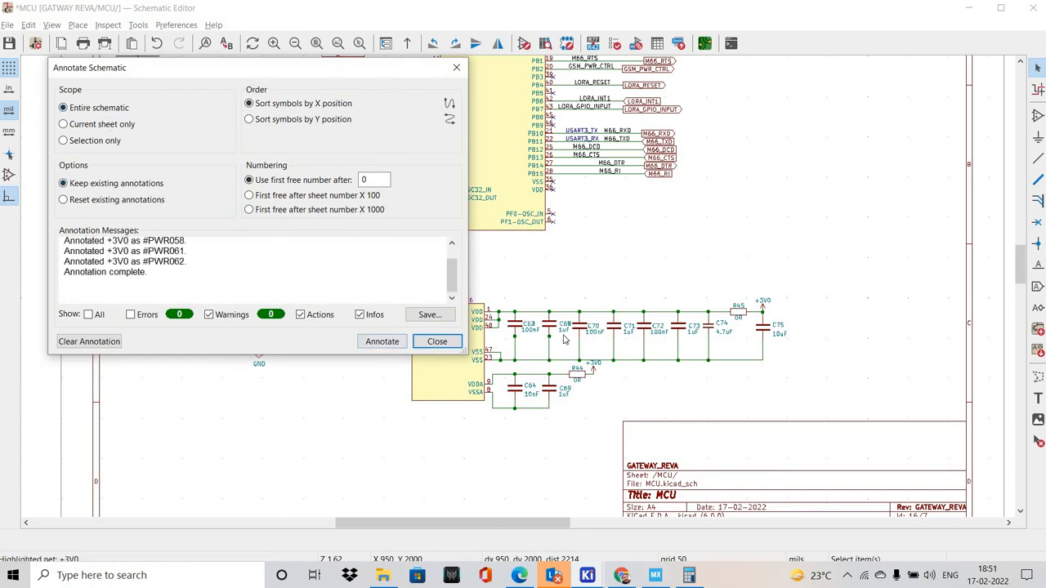
pyautogui.click(437, 342)
# Check the MCU sheet and save the newly annotated schematic
pyautogui.scroll(-3, 516, 285)
pyautogui.scroll(3, 516, 285)
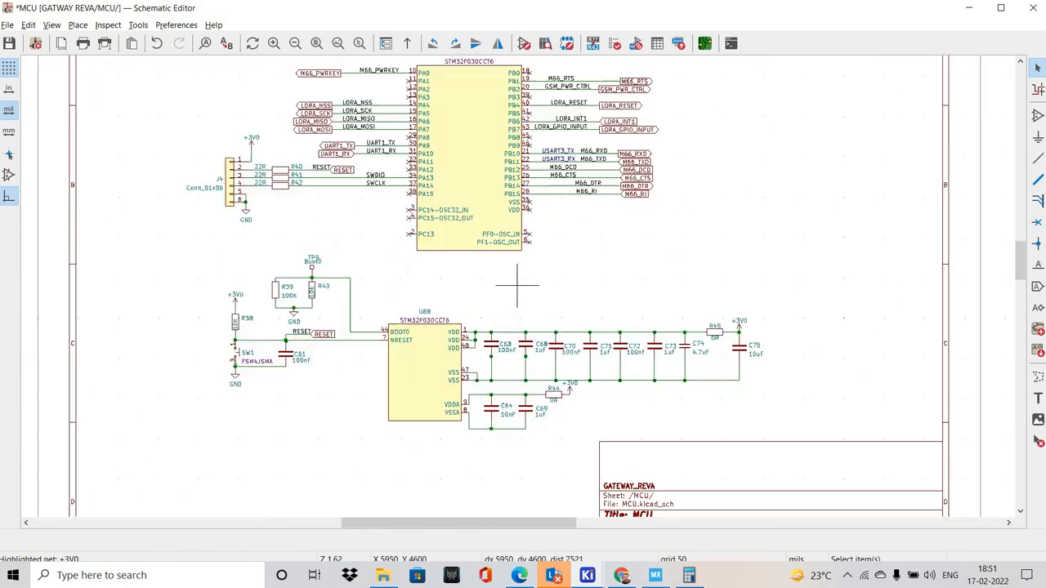
pyautogui.keyDown('shift'); pyautogui.scroll(3, 516, 284); pyautogui.keyUp('shift')
pyautogui.hotkey('ctrl', 's')
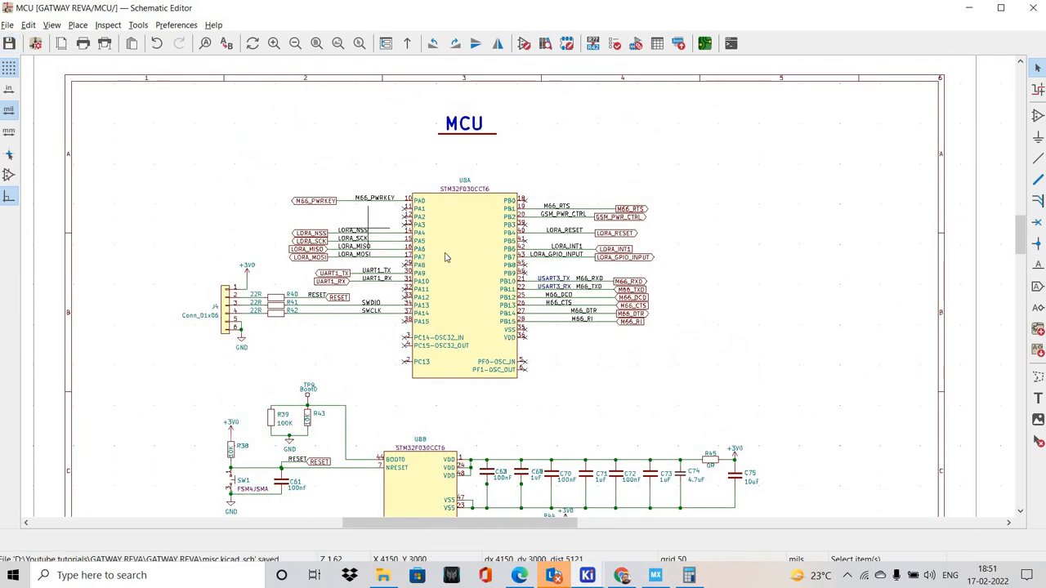
# Review the footprint, manufacturer and supplier fields of microcontroller unit U8A, leaving its properties unchanged
pyautogui.scroll(-3, 446, 257)
pyautogui.scroll(2, 425, 248)
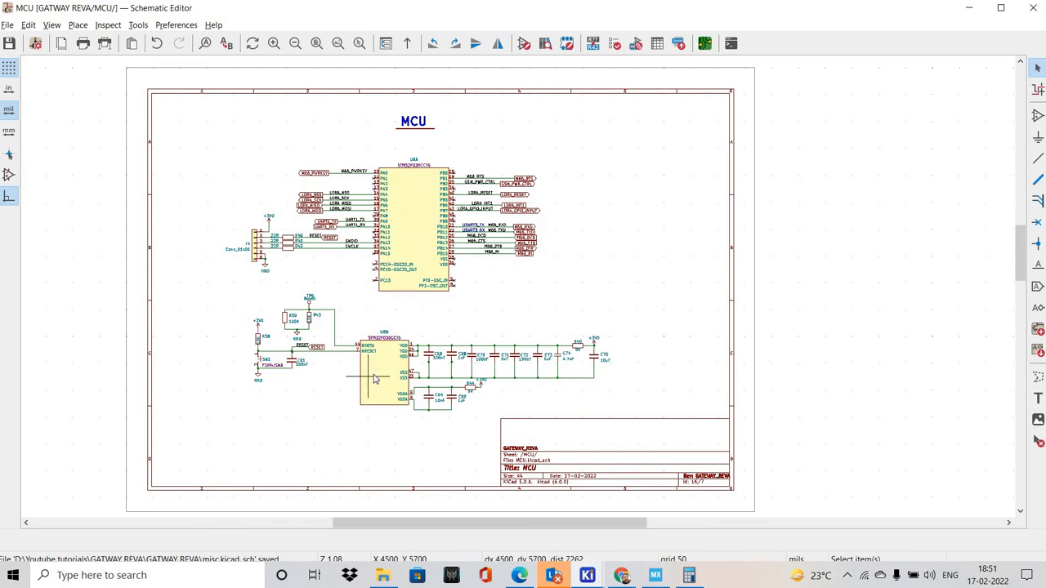
pyautogui.doubleClick(411, 245)
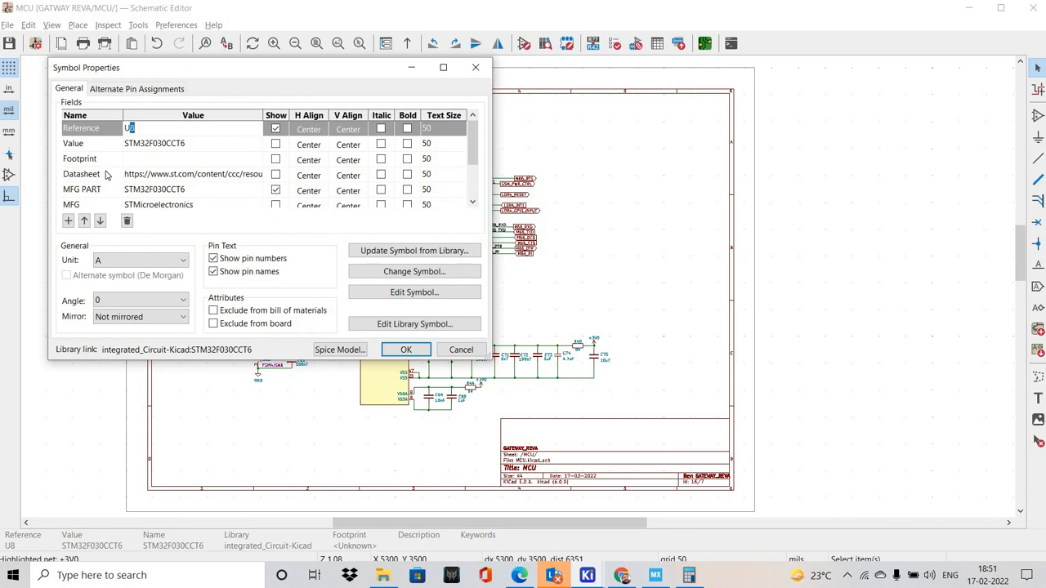
pyautogui.scroll(-1, 106, 174)
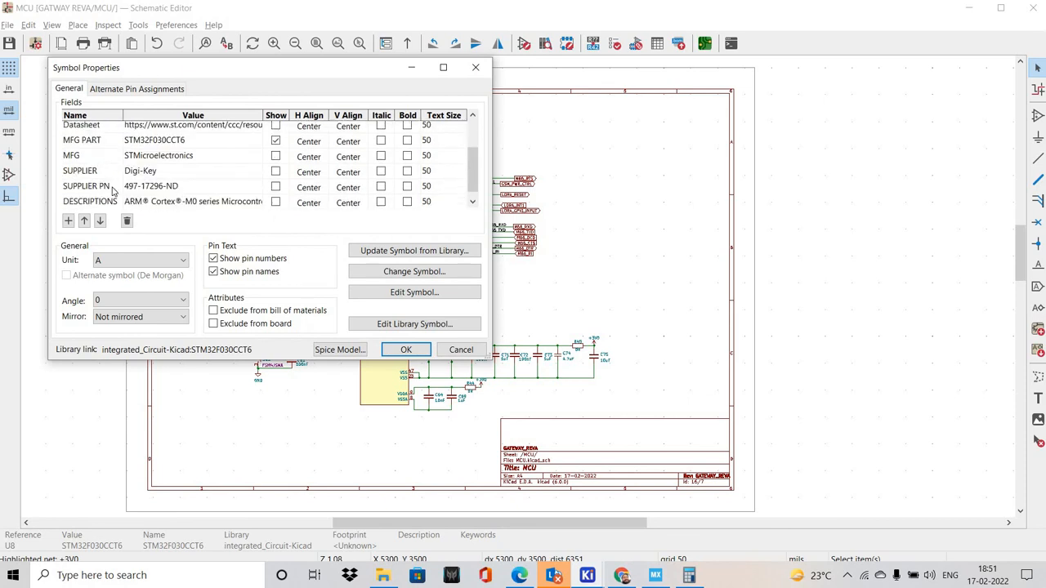
pyautogui.click(474, 351)
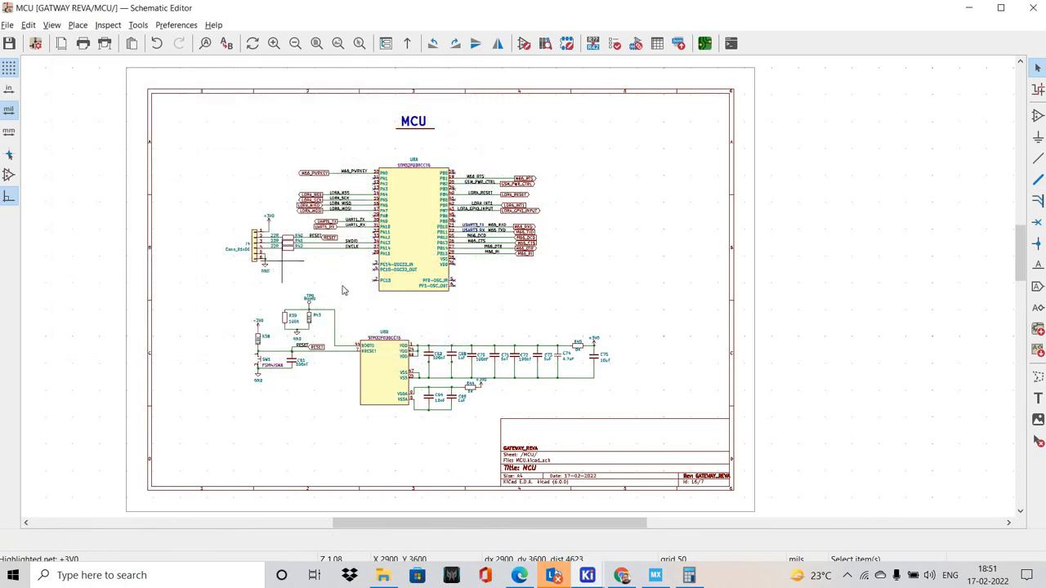